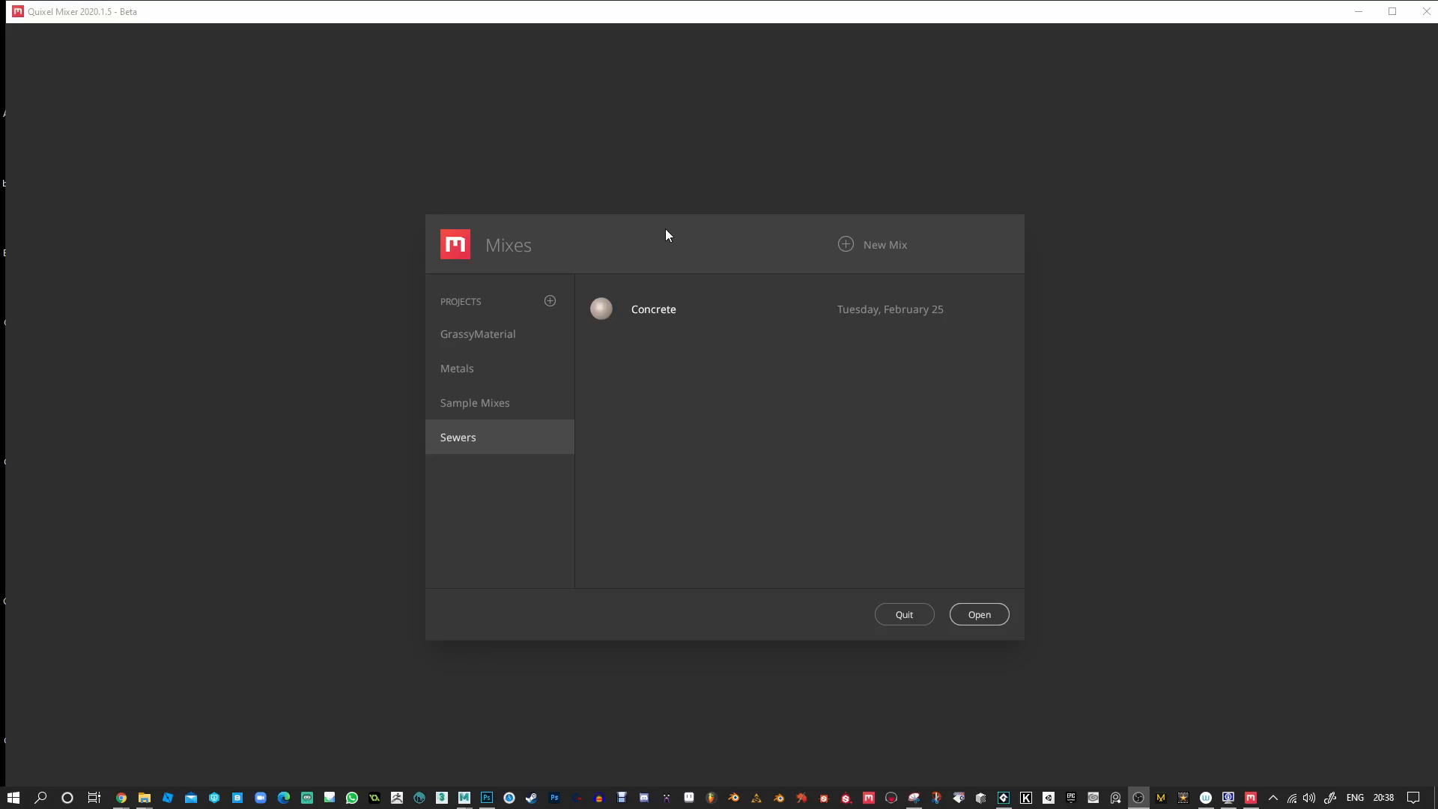
Create a new mix named MyMix in the Sewers project with a working resolution of 2048 px.
click(845, 244)
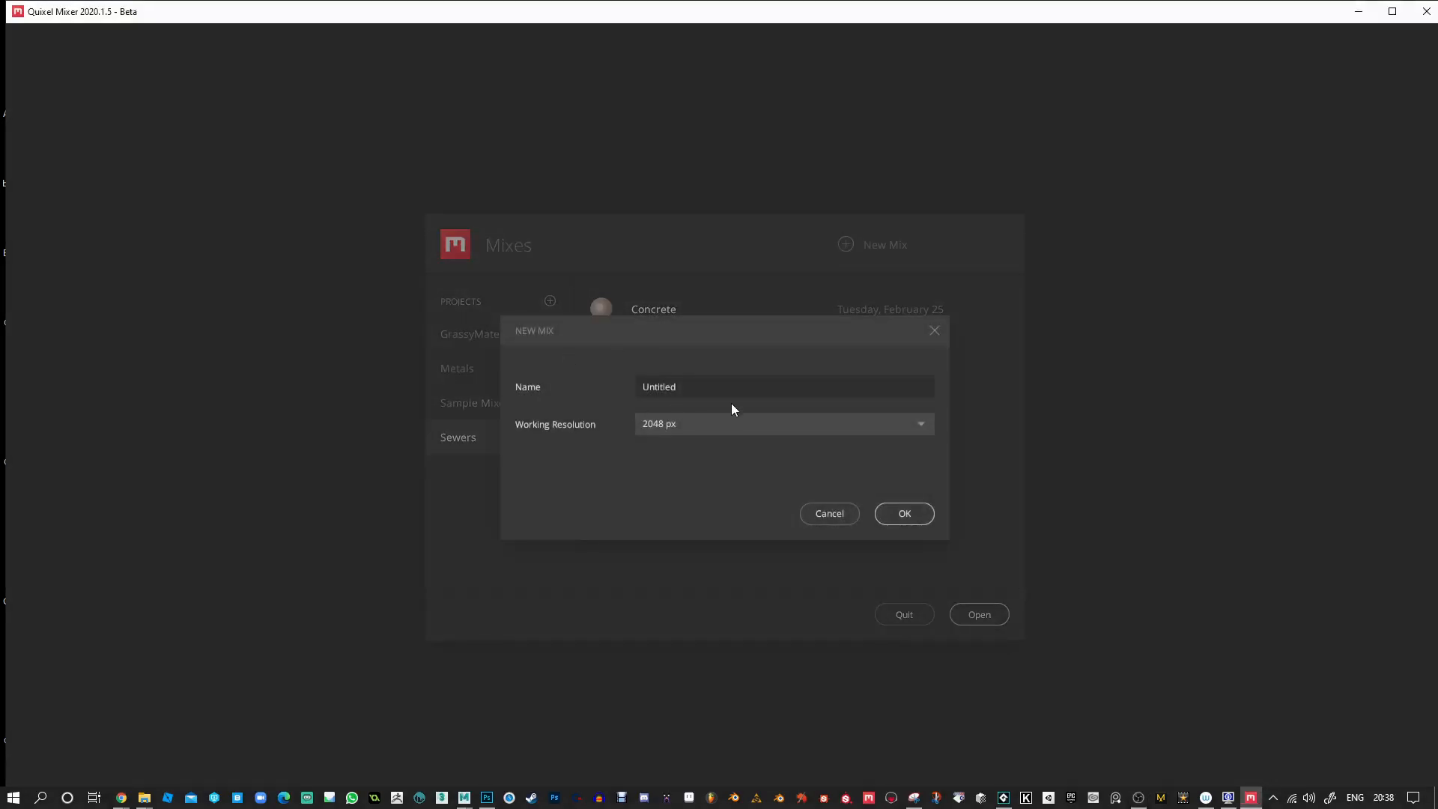
text(MyMix)
click(712, 426)
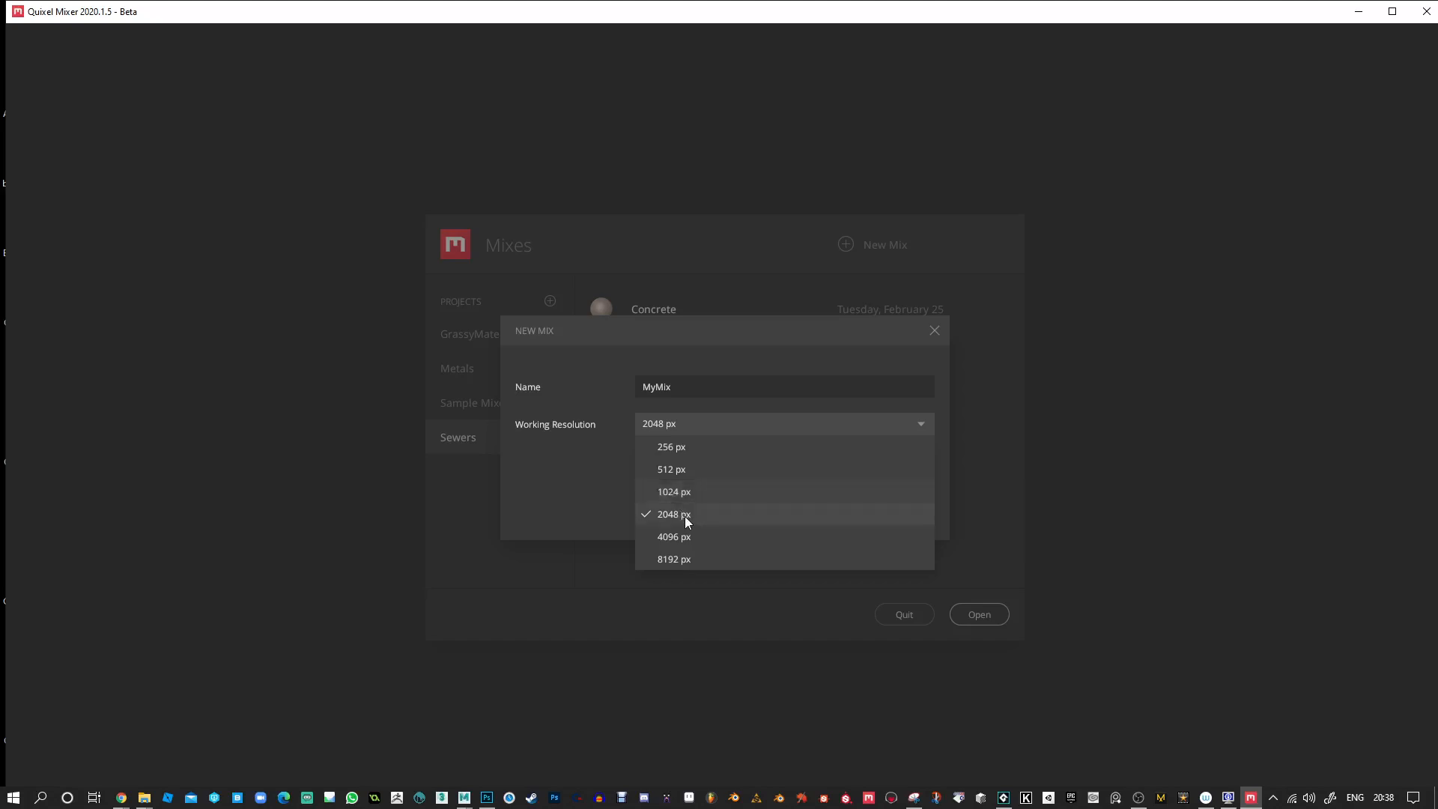
click(561, 515)
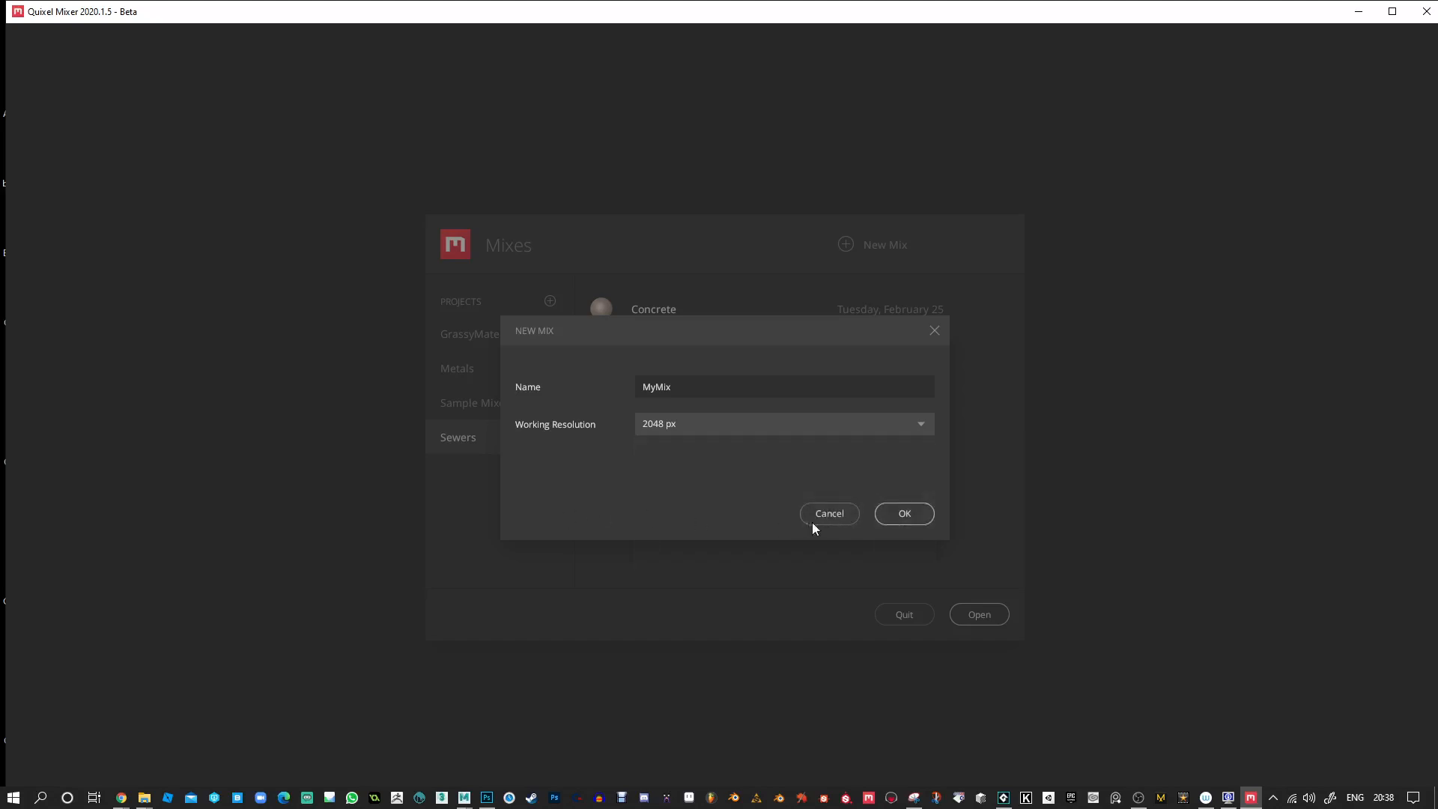
click(894, 517)
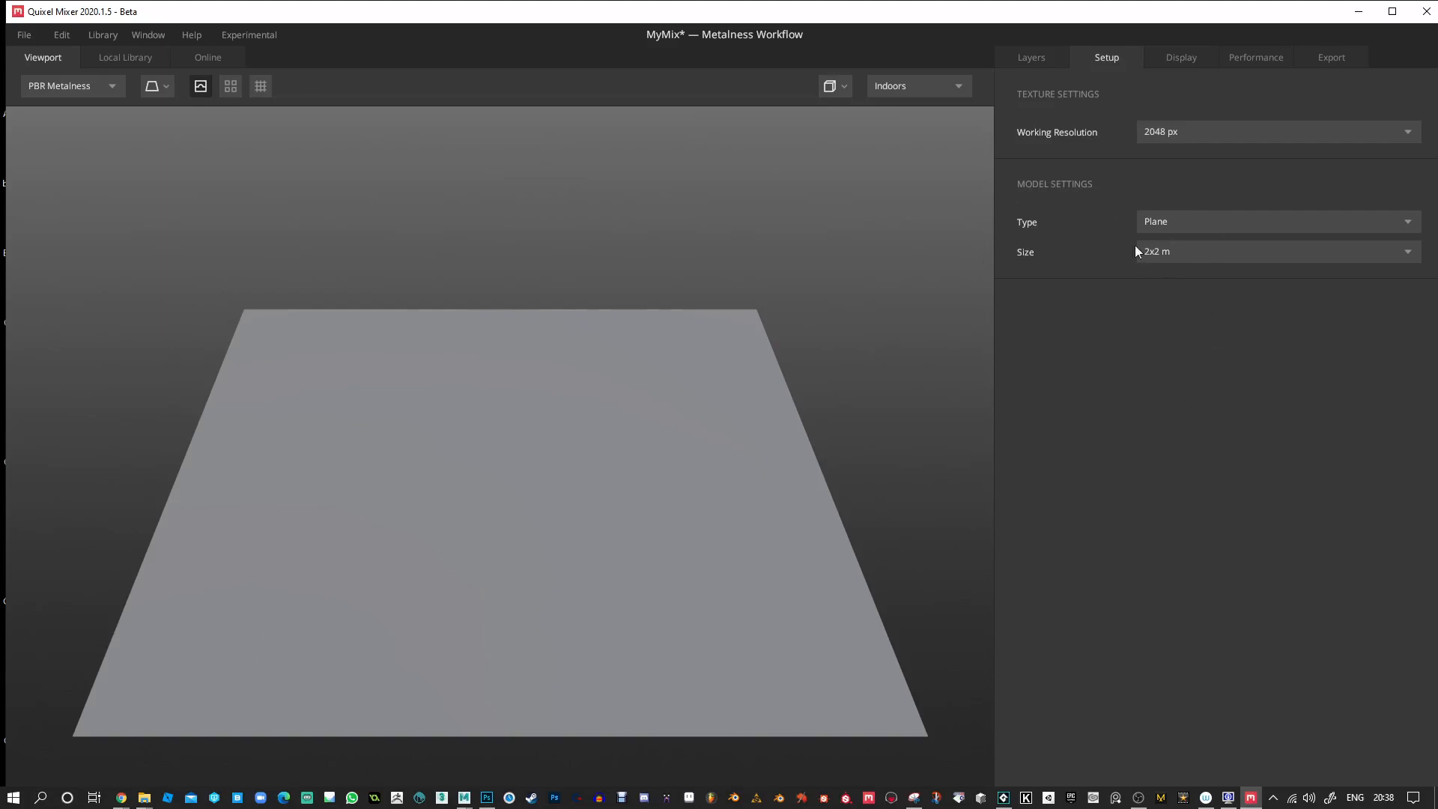
mouse_move(818, 356)
mouse_down()
mouse_move(686, 465)
mouse_move(694, 360)
mouse_move(682, 394)
mouse_move(680, 369)
mouse_move(623, 424)
mouse_move(604, 540)
mouse_up()
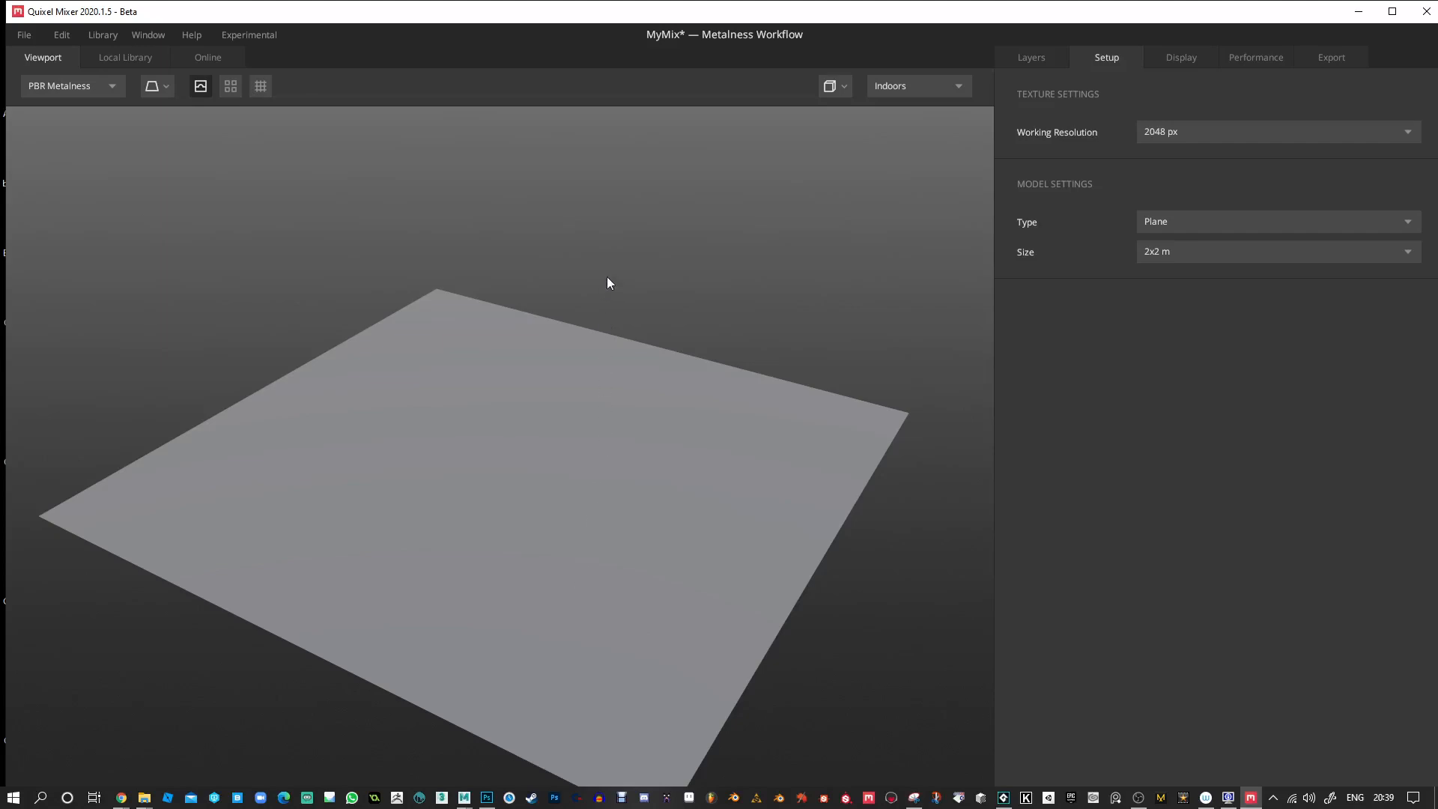
drag(662, 318, 648, 394)
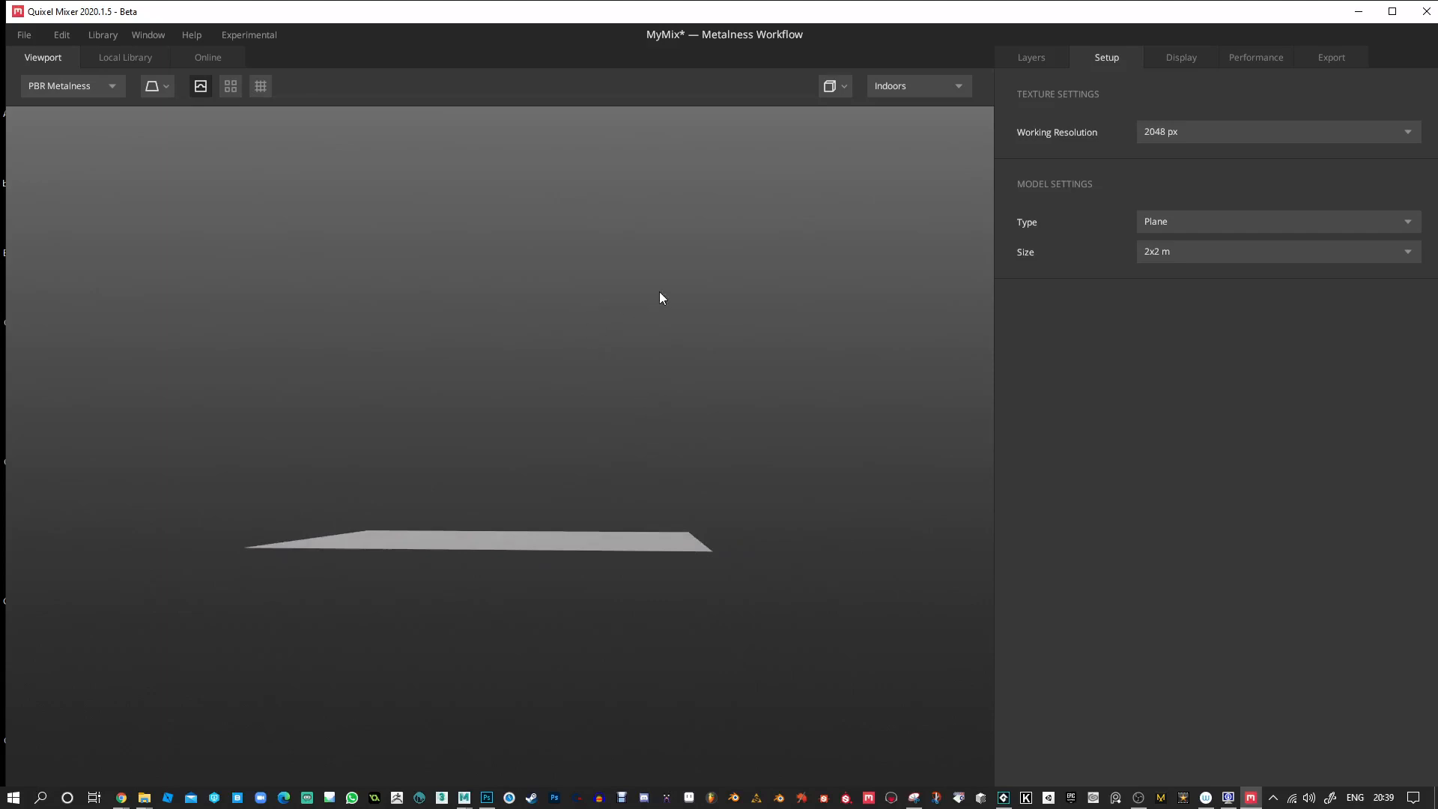
drag(704, 424, 596, 362)
drag(659, 618, 695, 647)
drag(315, 594, 732, 400)
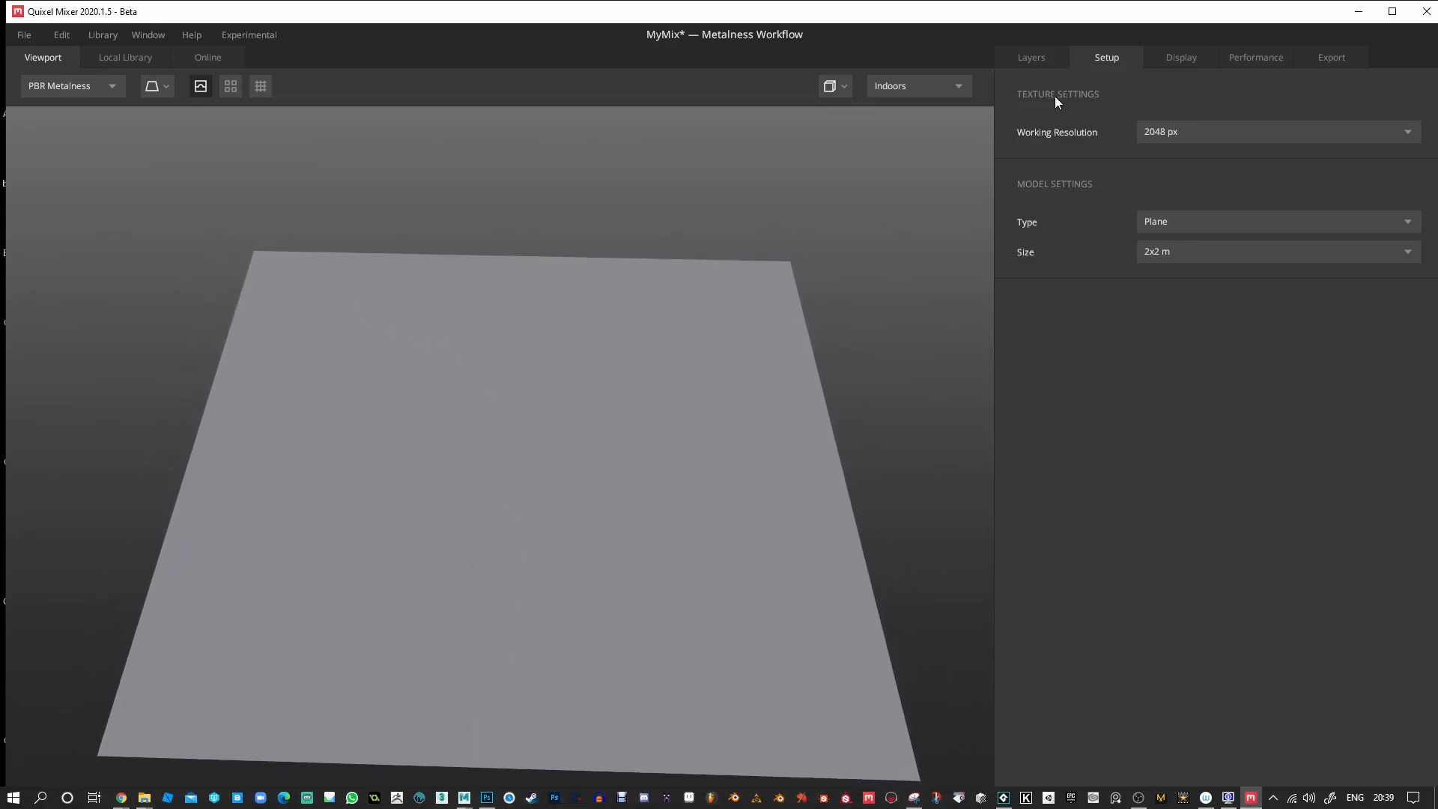
Set the Base Layer's albedo colour to a muted red.
click(1034, 54)
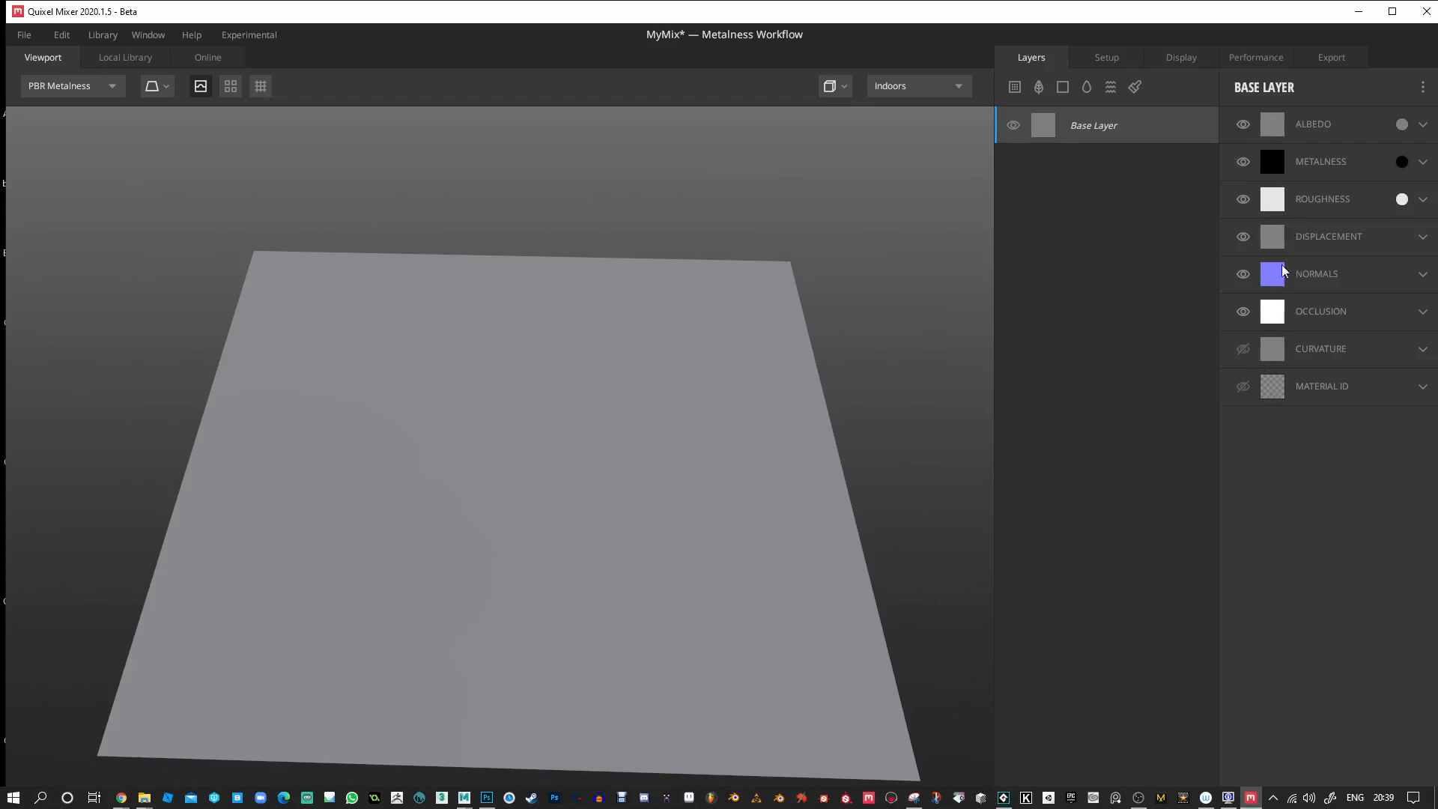
click(1402, 126)
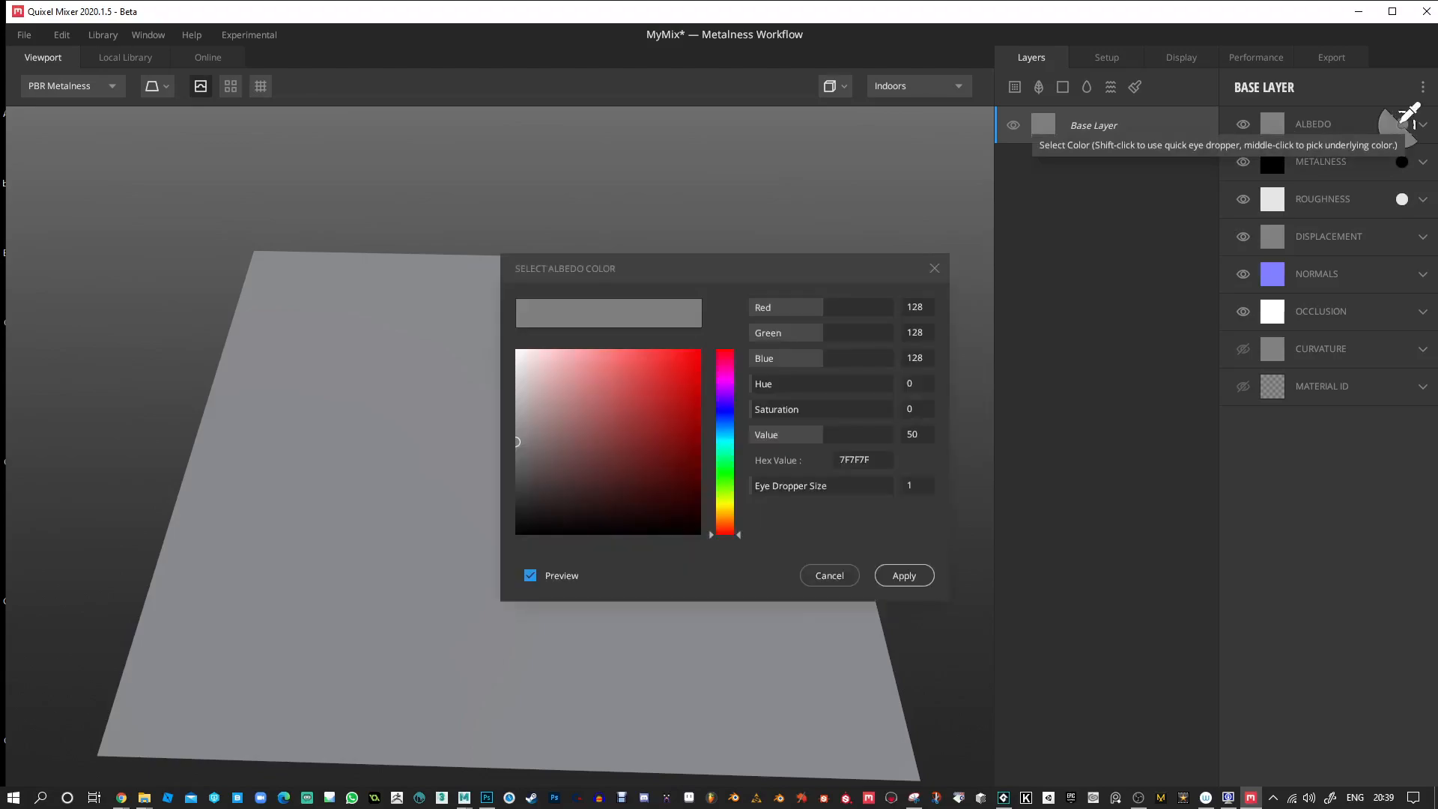
click(605, 459)
mouse_move(606, 460)
mouse_down()
mouse_move(687, 411)
mouse_move(623, 433)
mouse_up()
click(891, 577)
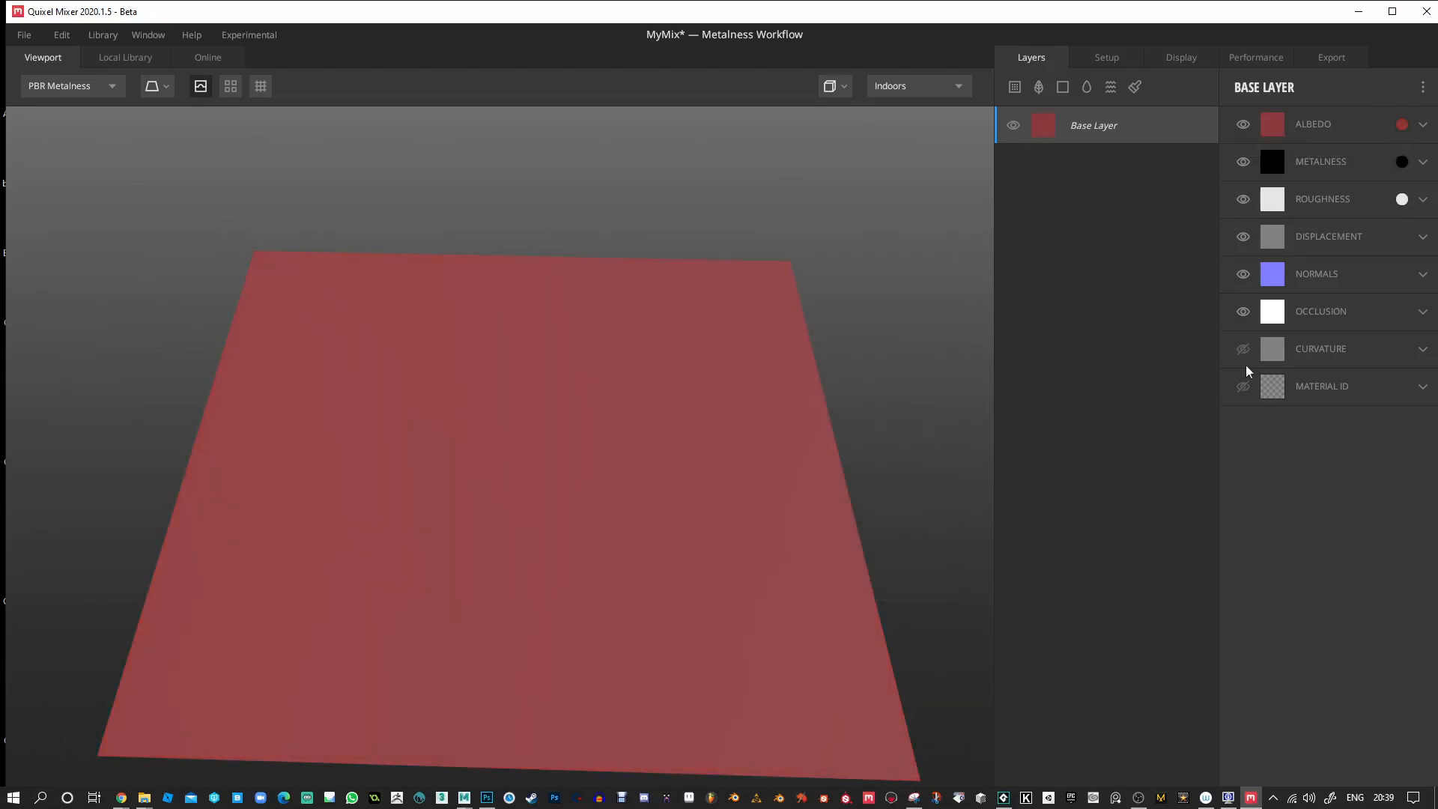
drag(853, 339, 804, 324)
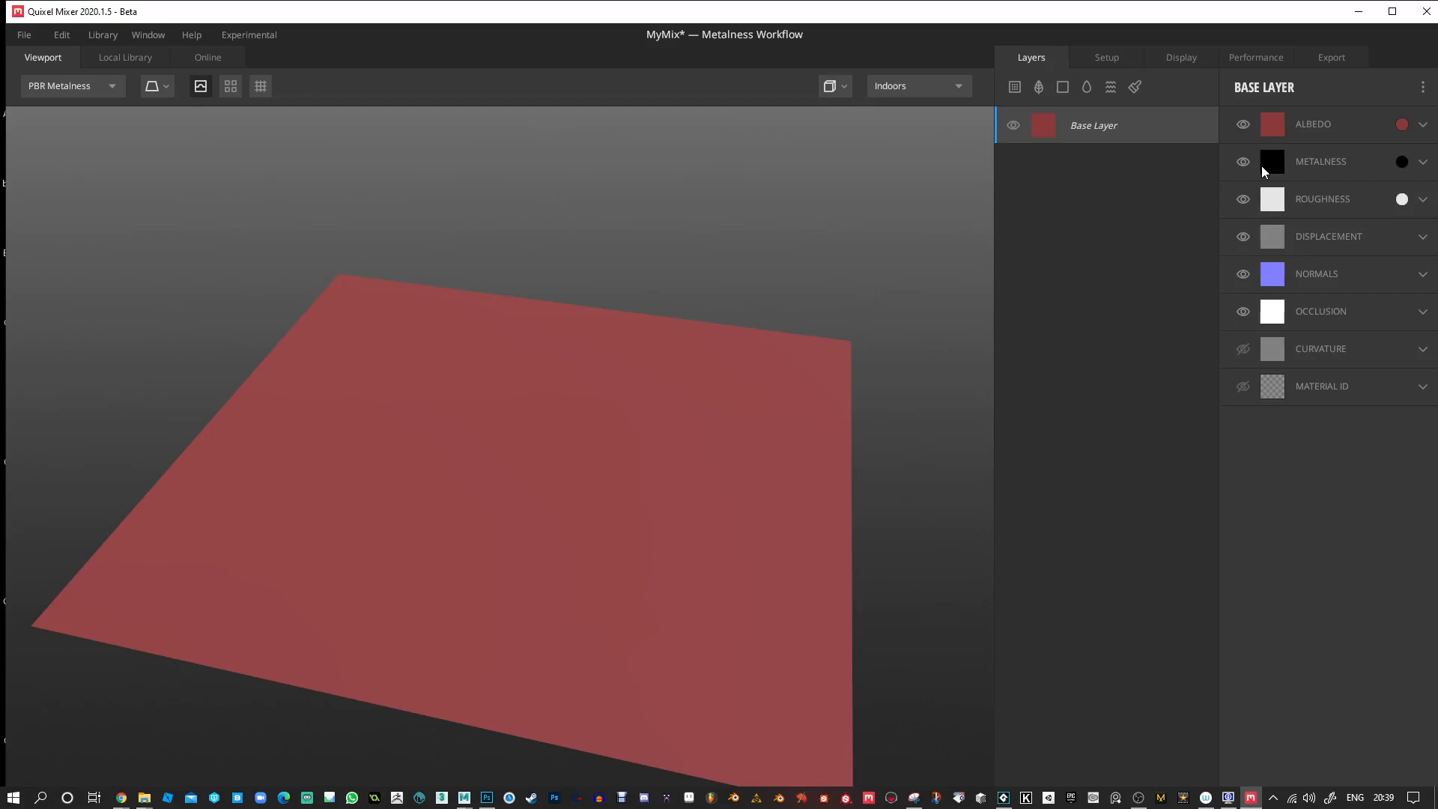
Set the Base Layer's metalness colour to near-white and inspect the plane from another angle.
click(1424, 163)
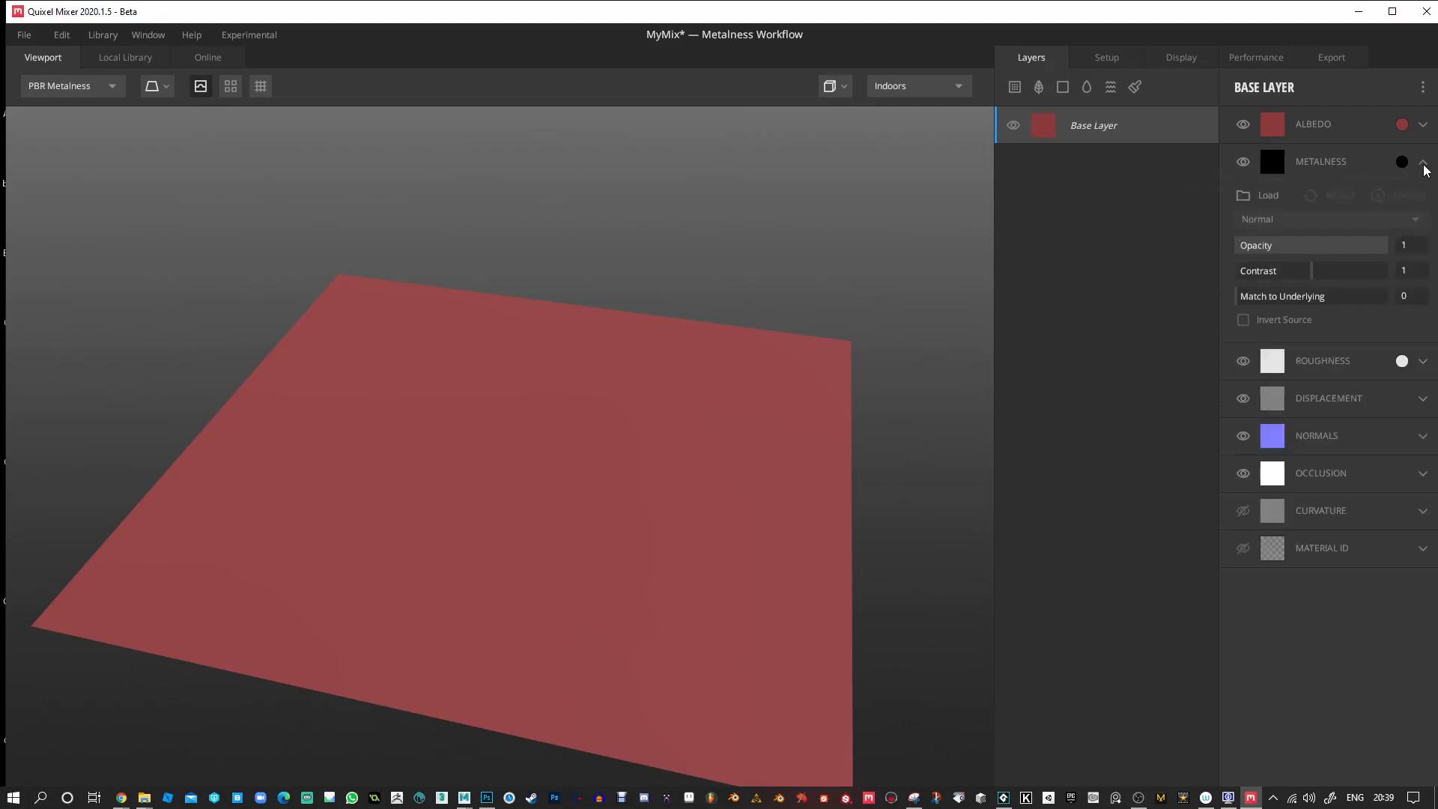
click(1423, 162)
click(1402, 162)
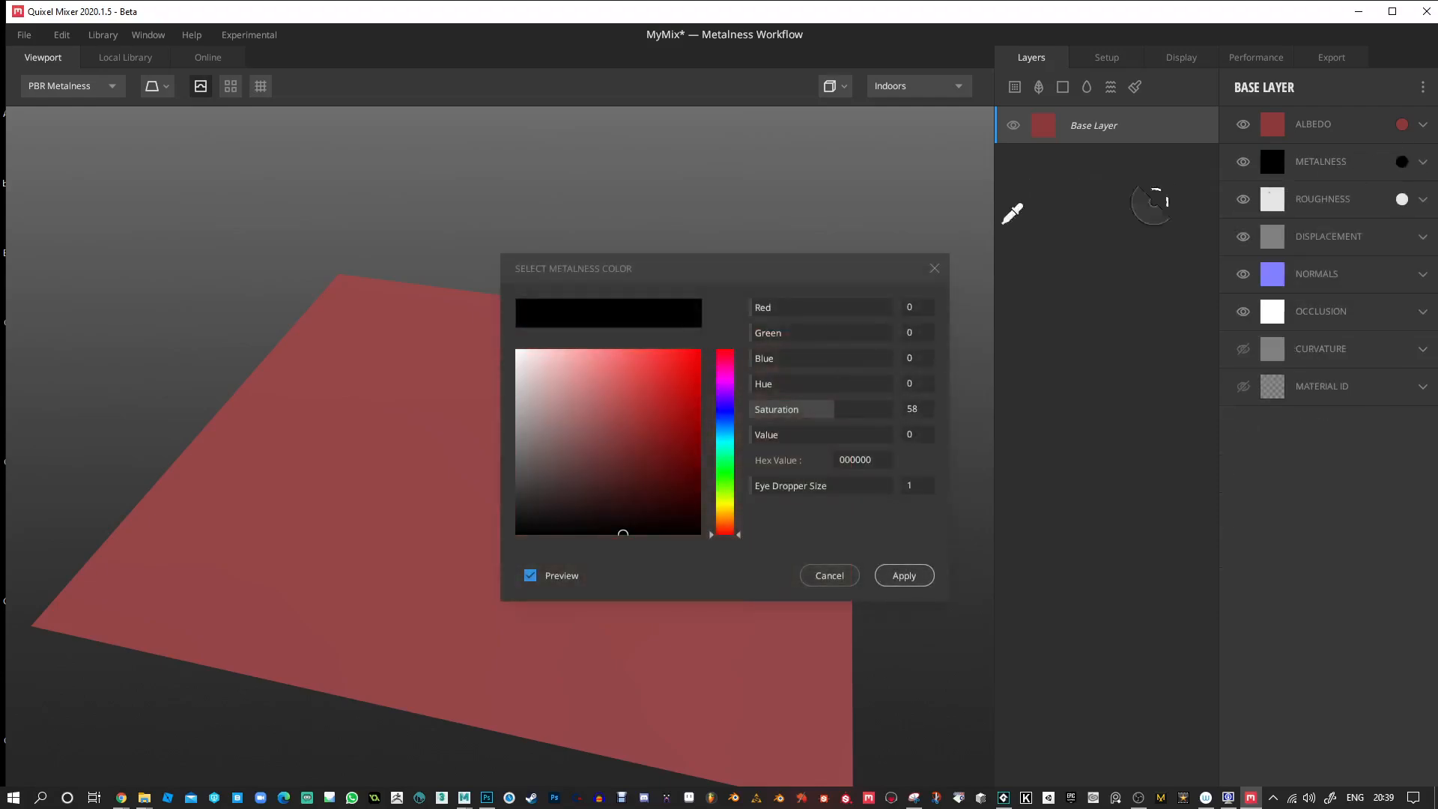
drag(550, 427, 522, 360)
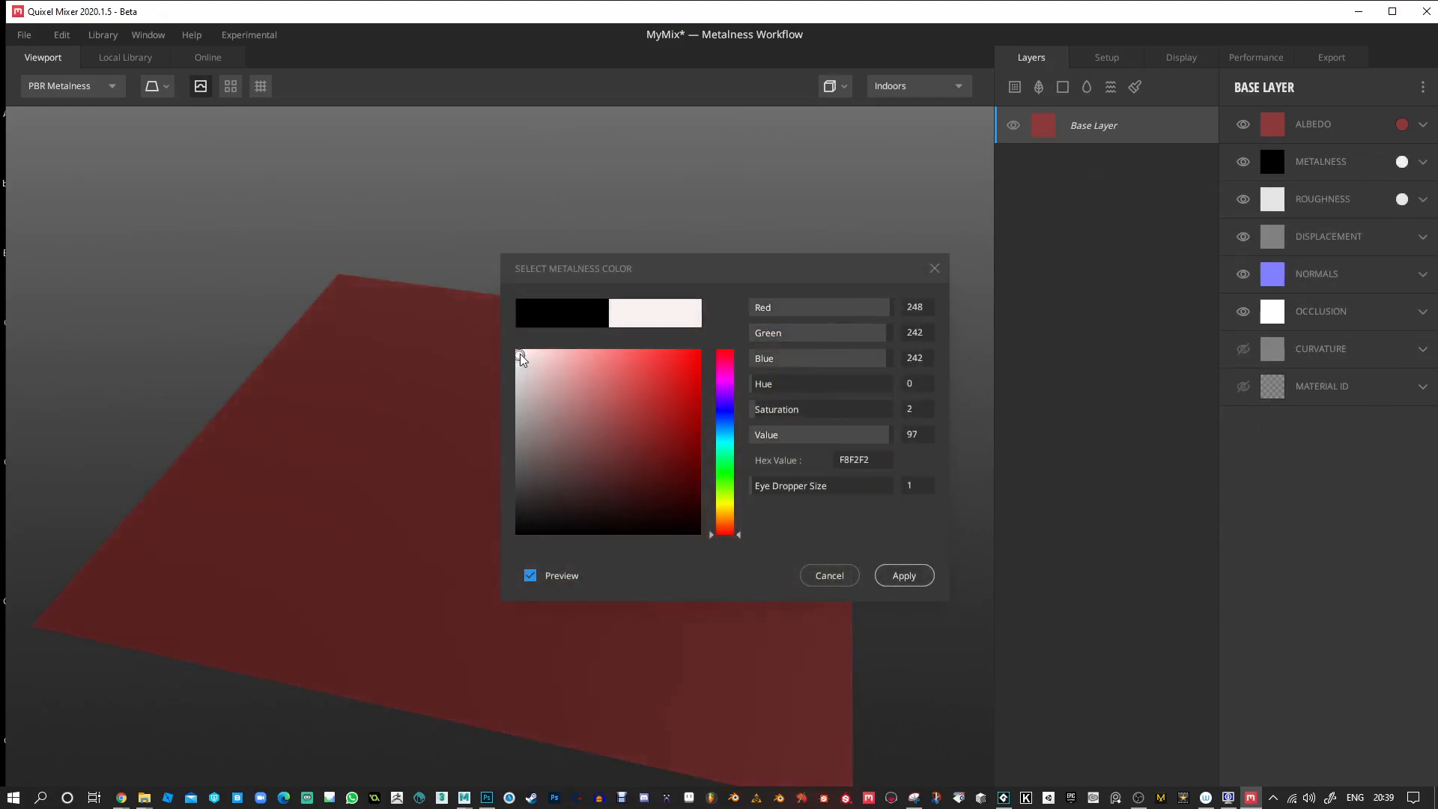
click(902, 575)
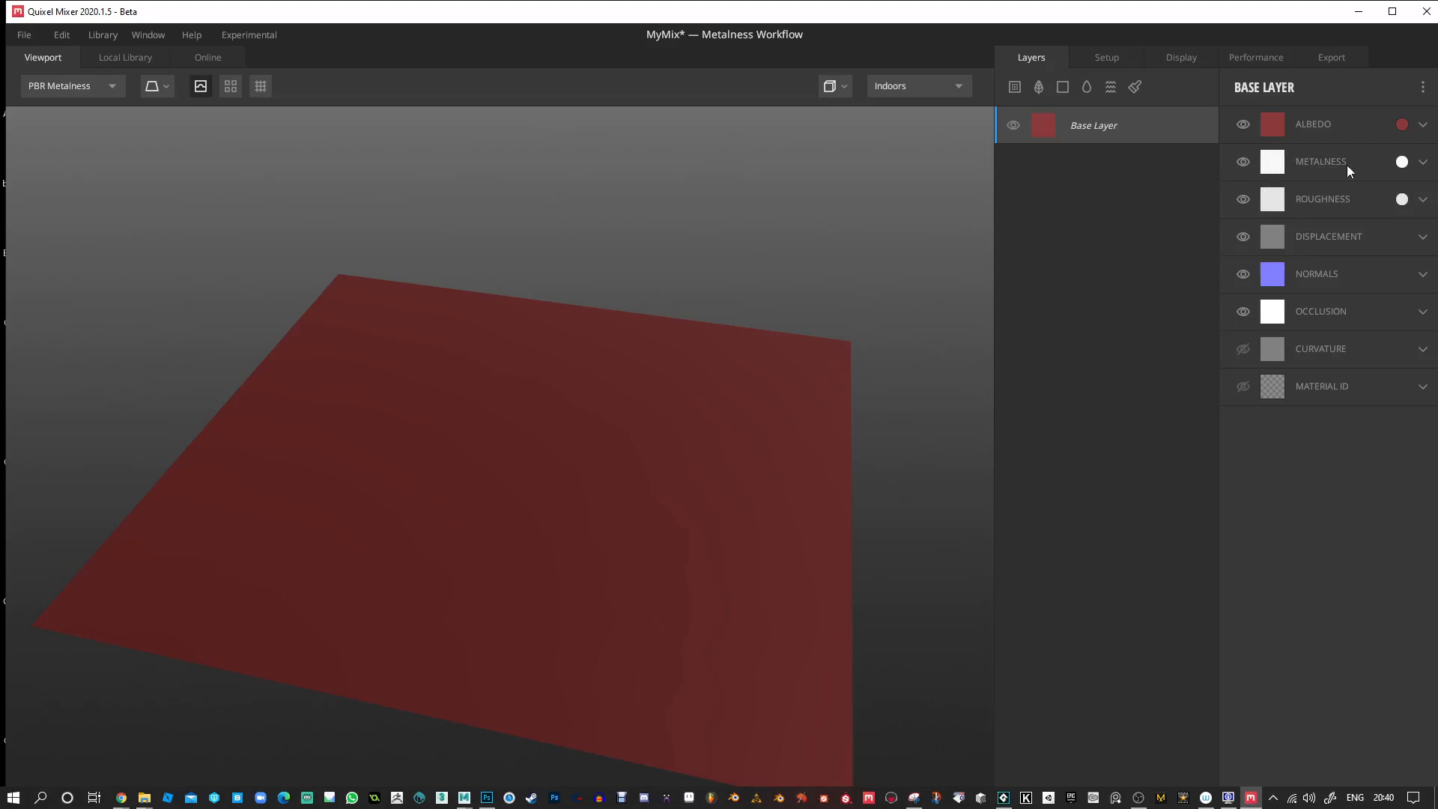
drag(786, 277, 514, 274)
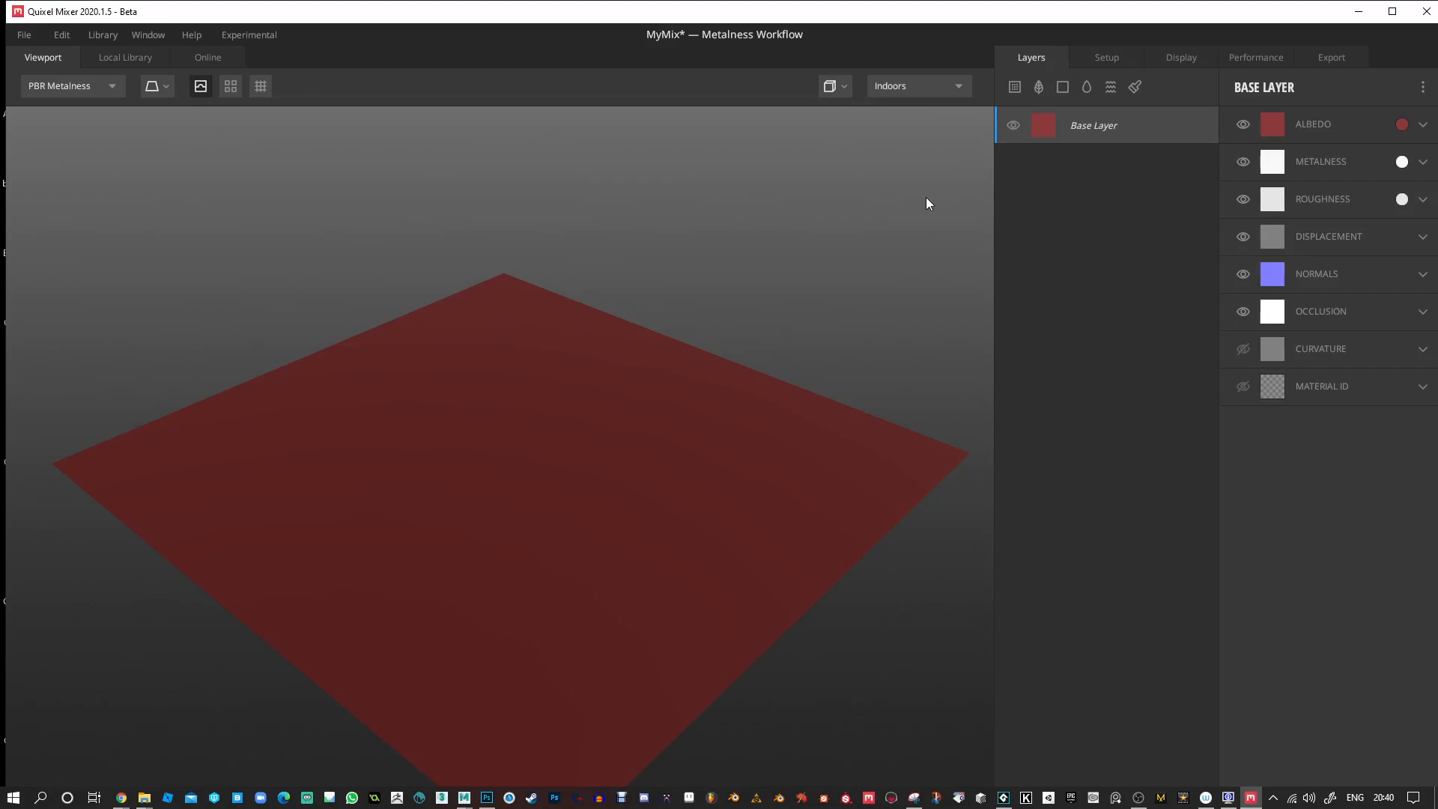
drag(864, 239, 953, 254)
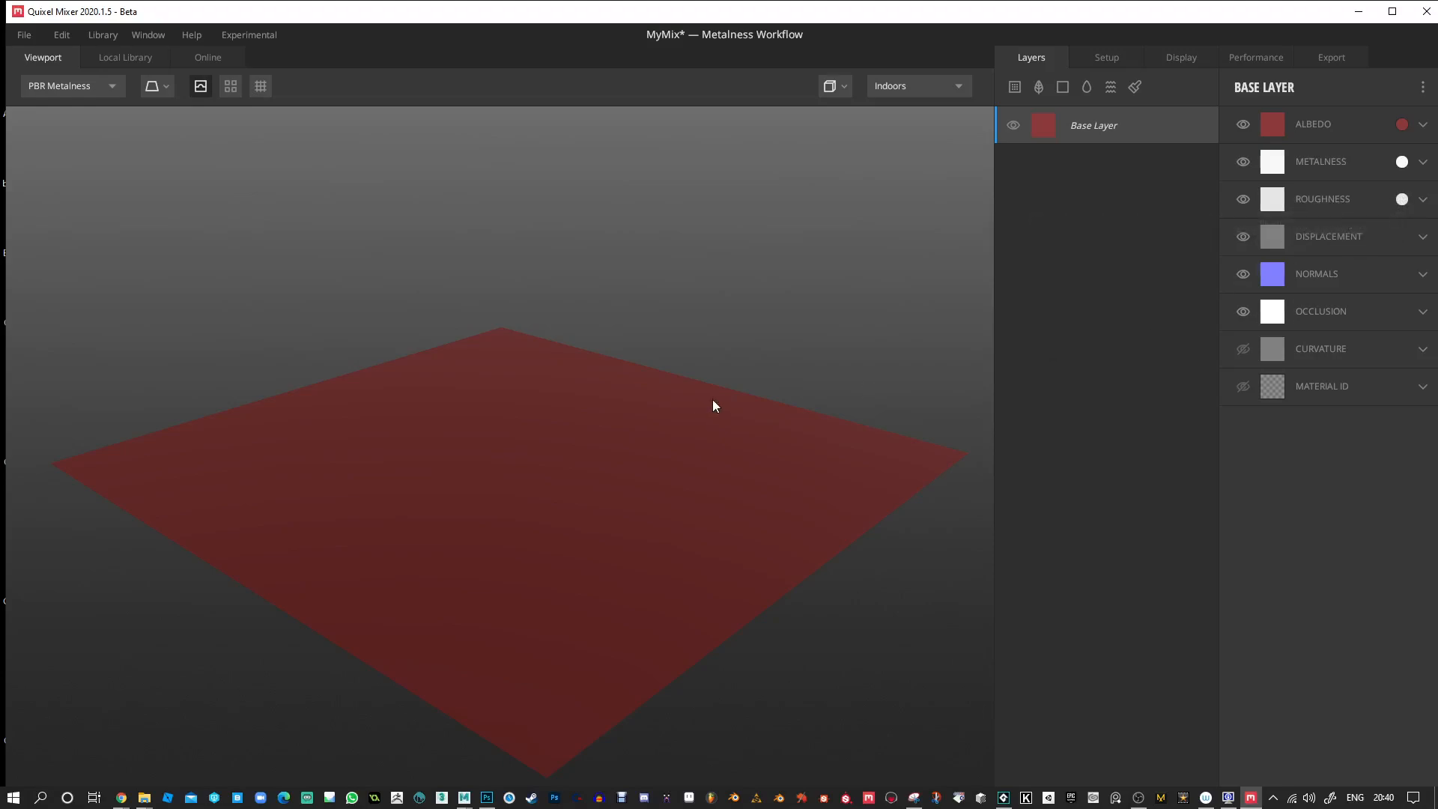
Darken the Base Layer's roughness colour to a nearly black grey and inspect the plane's reflections.
click(1423, 200)
click(1402, 200)
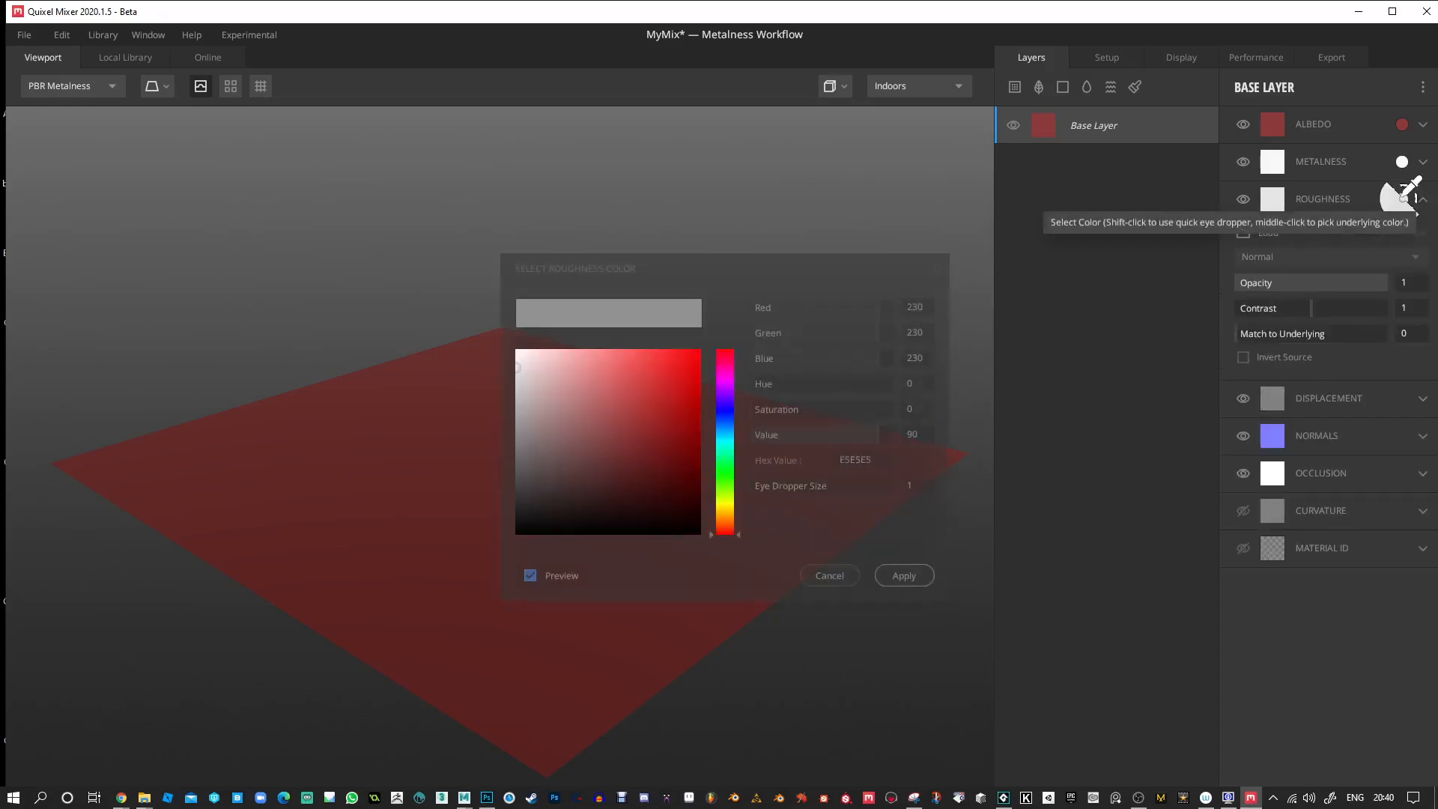
click(599, 395)
mouse_move(582, 417)
mouse_down()
mouse_move(513, 488)
mouse_move(509, 519)
mouse_up()
click(904, 576)
drag(867, 449, 983, 402)
scroll(793, 426, up, 1)
scroll(793, 430, up, 2)
mouse_move(613, 600)
mouse_down()
mouse_move(671, 627)
mouse_move(681, 591)
mouse_move(640, 631)
mouse_move(634, 611)
mouse_up()
drag(602, 585, 642, 551)
scroll(653, 450, down, 3)
drag(642, 440, 546, 454)
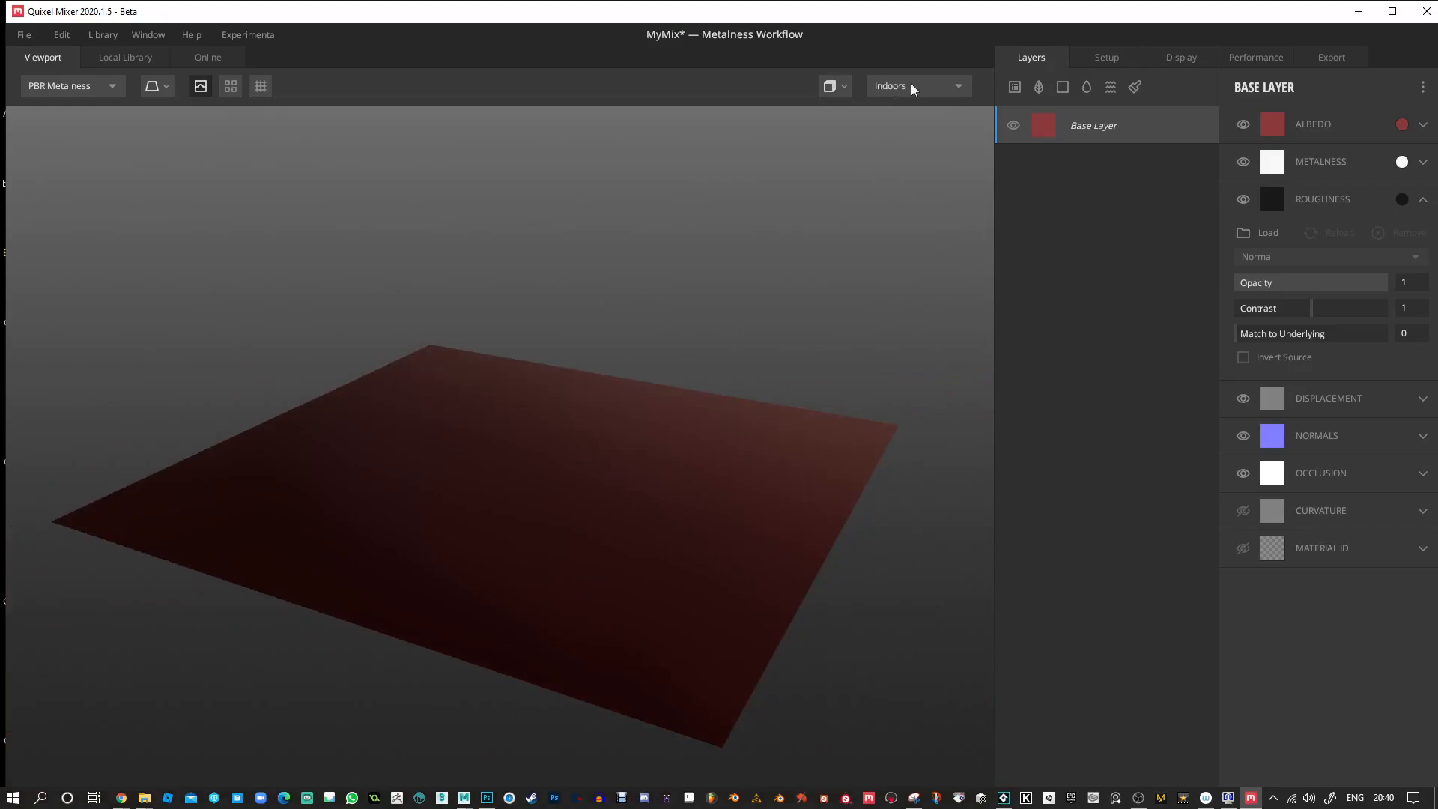
Switch the viewport's lighting environment to Pisa and view the plane's reflections.
click(959, 88)
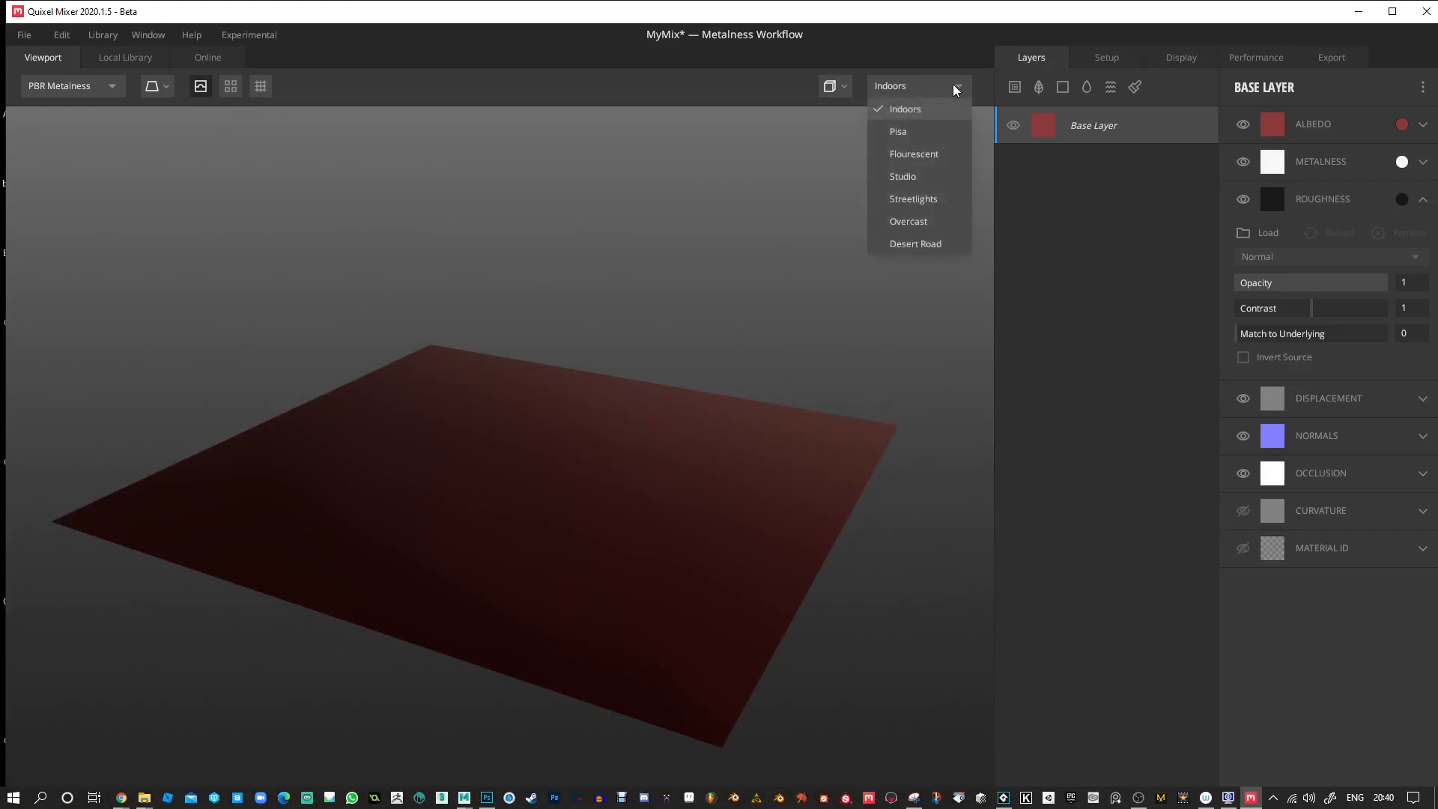
click(902, 133)
drag(846, 290, 999, 304)
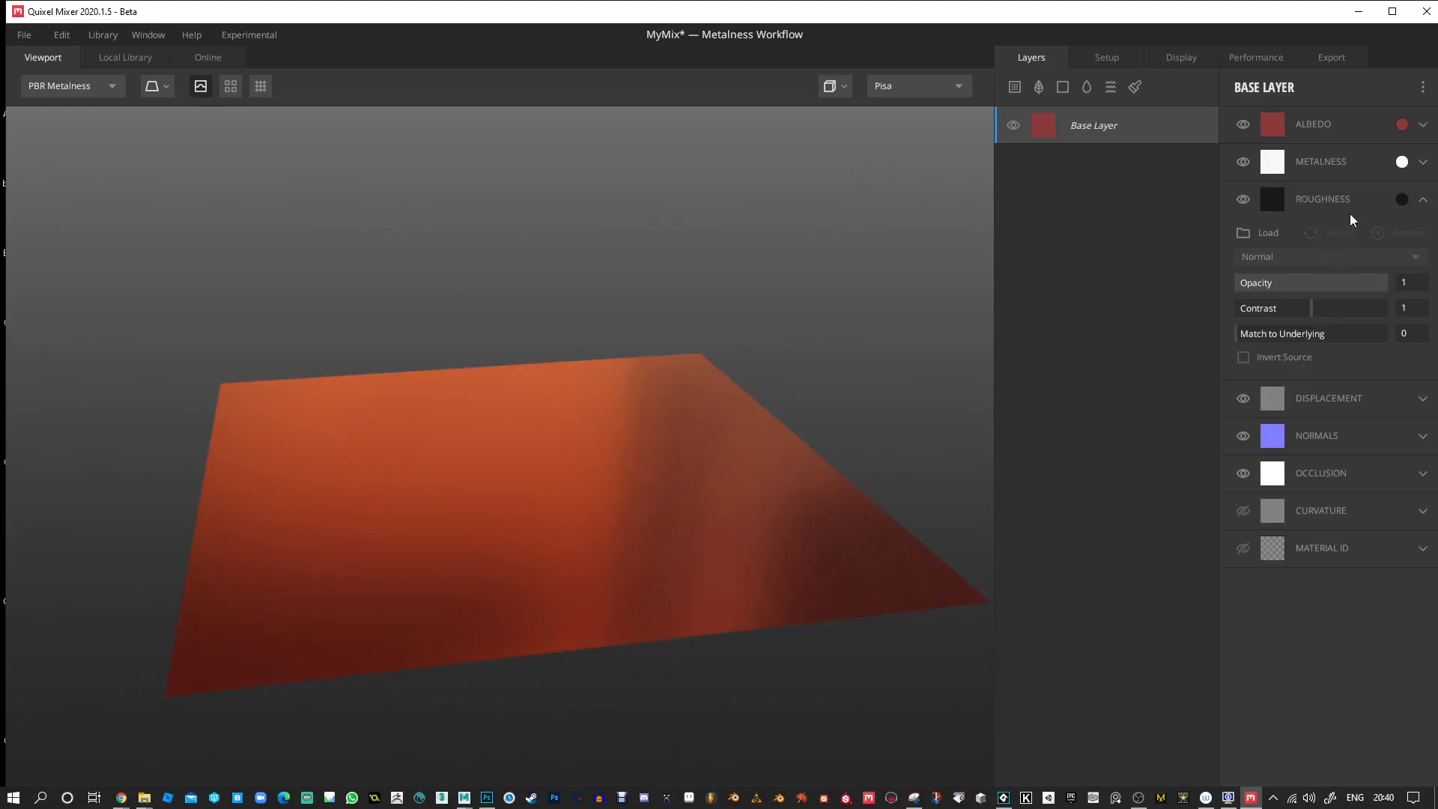
Set the Base Layer's roughness colour to pure black (000000) and inspect the mirror-like surface.
click(1421, 198)
click(1298, 213)
click(1402, 198)
click(542, 470)
drag(536, 482, 498, 562)
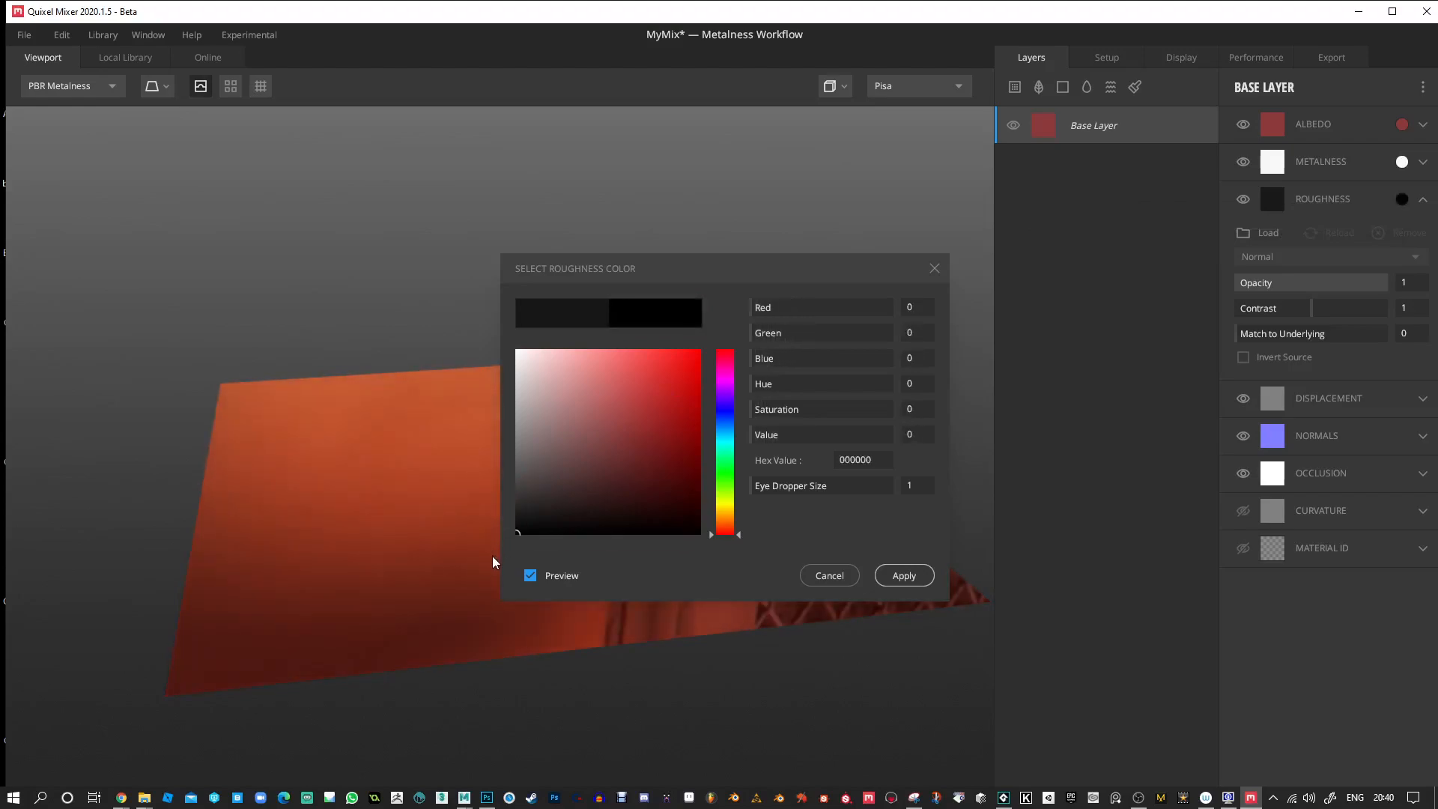
click(904, 575)
mouse_move(901, 550)
mouse_down()
mouse_move(774, 465)
mouse_move(857, 449)
mouse_move(876, 411)
mouse_move(851, 359)
mouse_move(779, 367)
mouse_move(629, 440)
mouse_move(472, 485)
mouse_move(632, 344)
mouse_move(732, 414)
mouse_move(606, 438)
mouse_move(532, 385)
mouse_move(578, 322)
mouse_move(802, 357)
mouse_move(889, 395)
mouse_move(889, 447)
mouse_move(709, 492)
mouse_move(711, 477)
mouse_up()
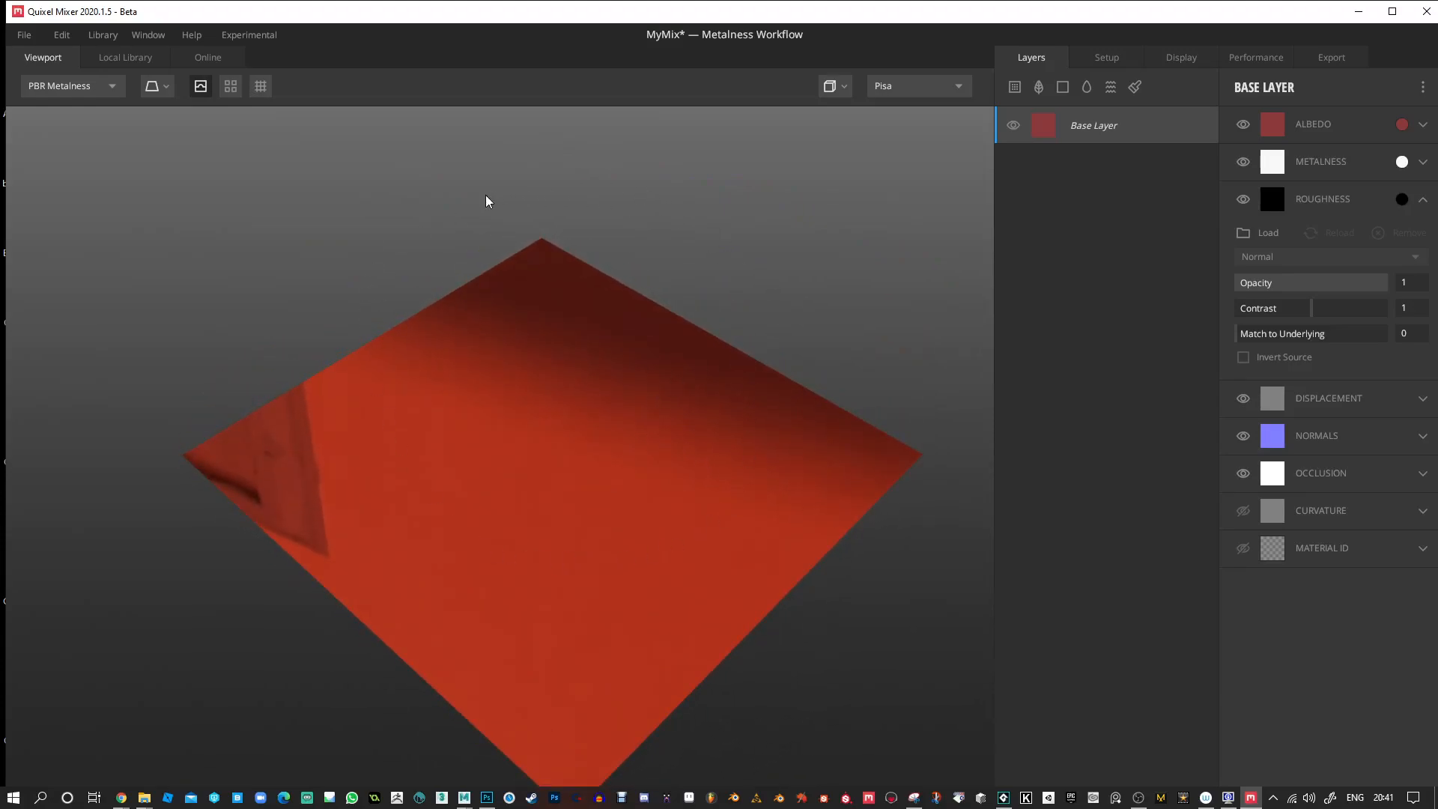
drag(712, 411, 530, 344)
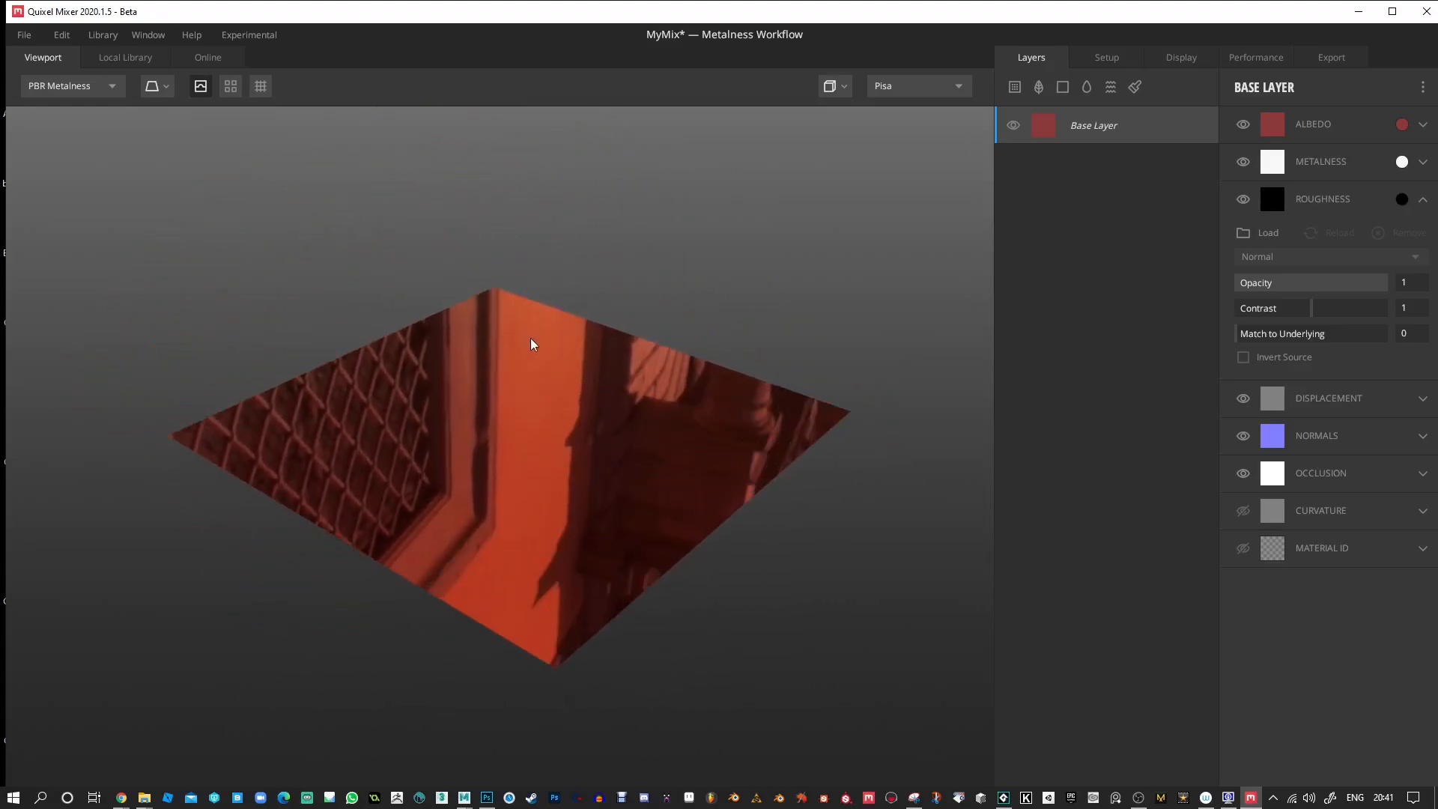
Change the viewport's lighting environment to Flourescent and view the plane's reflections.
click(916, 89)
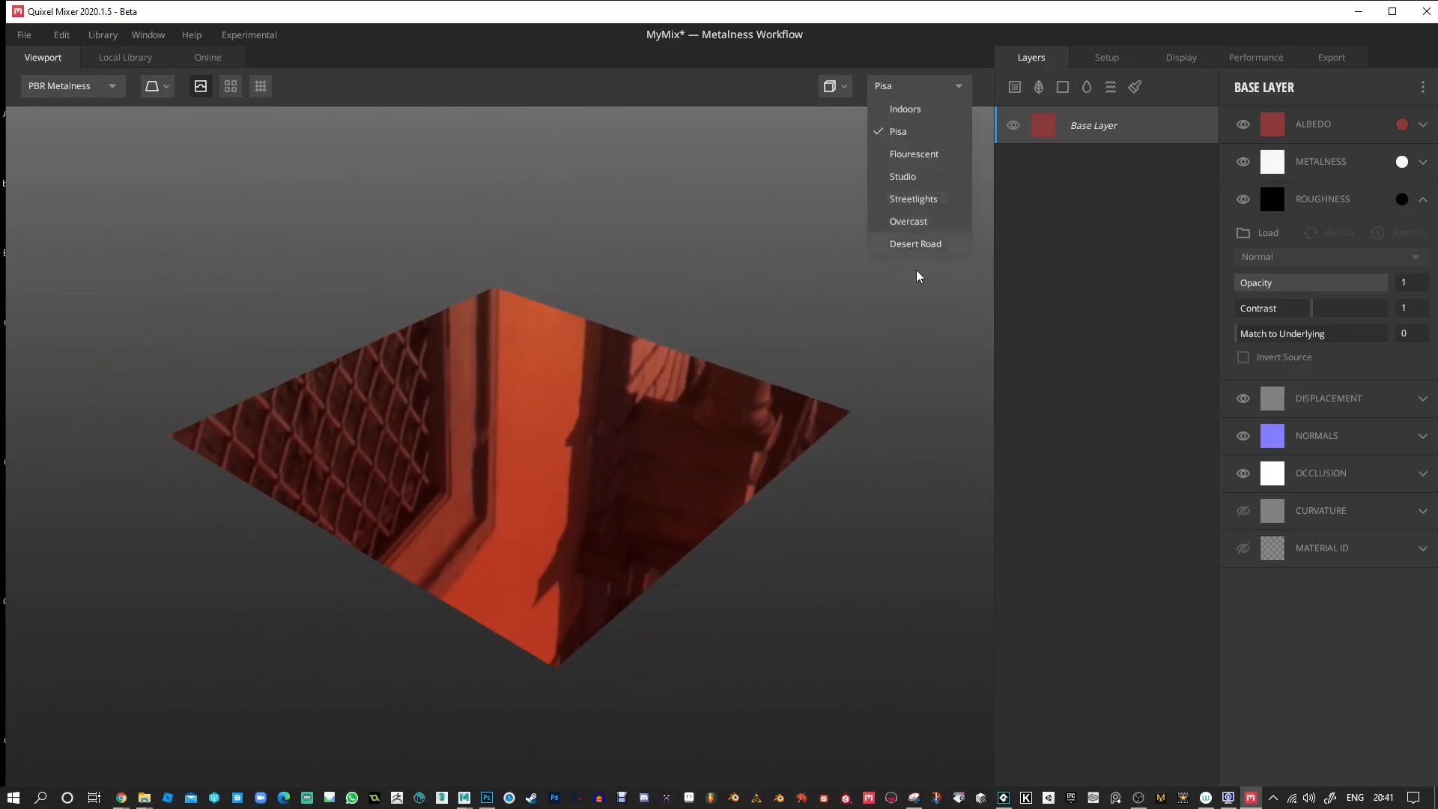
click(920, 158)
drag(646, 330, 616, 393)
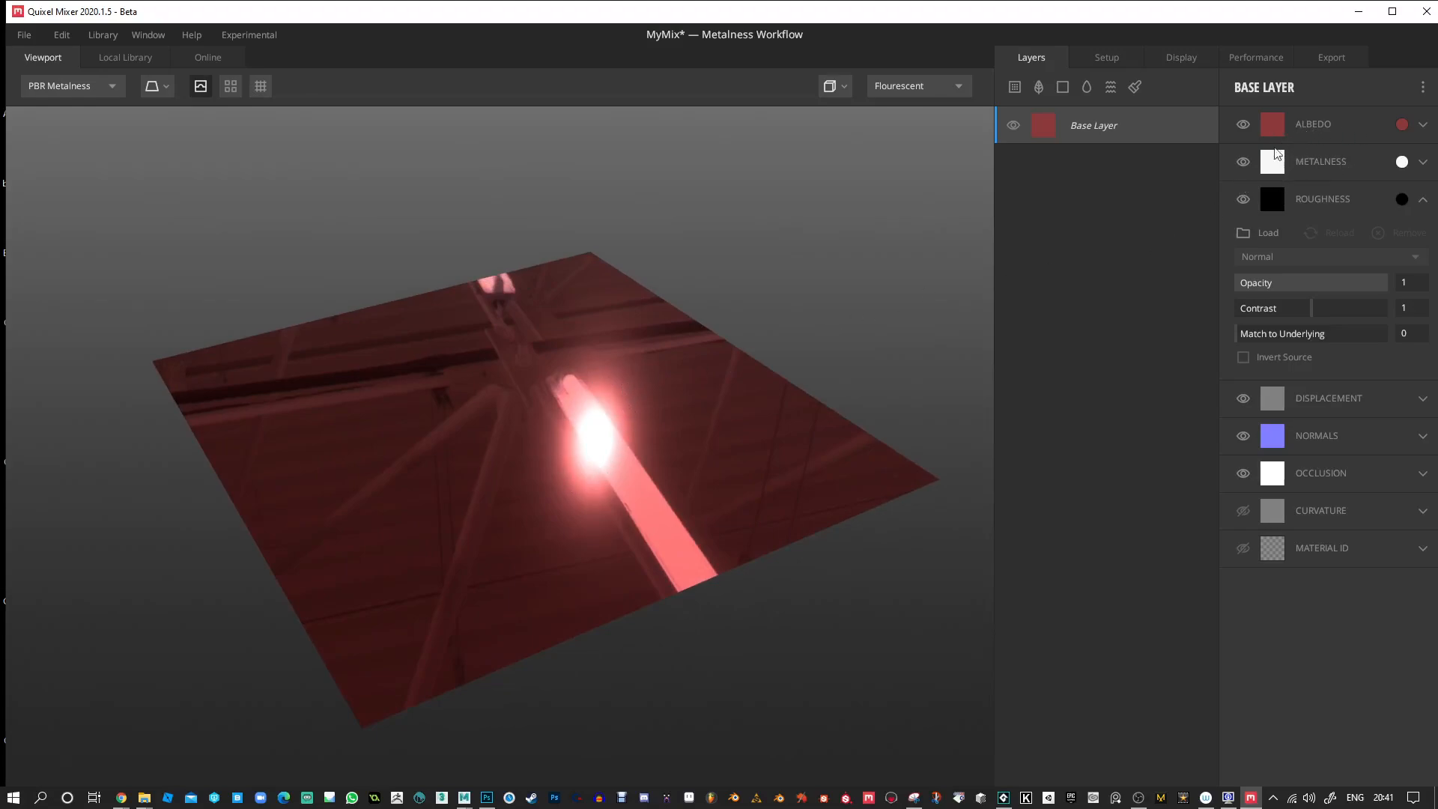
Set the Base Layer's metalness colour to black (000000).
click(1402, 162)
drag(1030, 234, 1150, 210)
drag(895, 325, 862, 492)
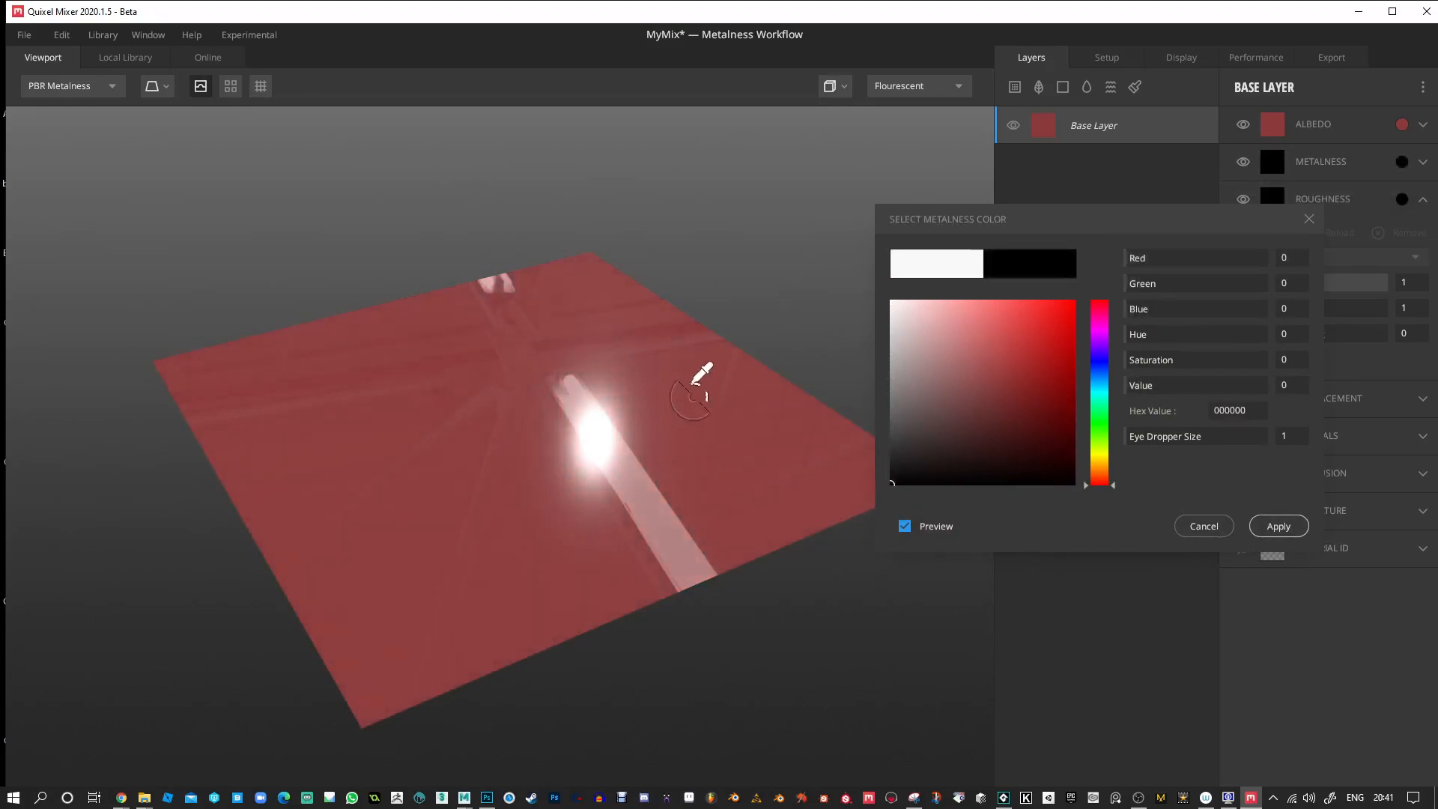
click(1278, 533)
drag(790, 292, 827, 281)
Set the Base Layer's roughness colour to dark grey 1A1A1A and inspect the softened highlight.
click(1422, 200)
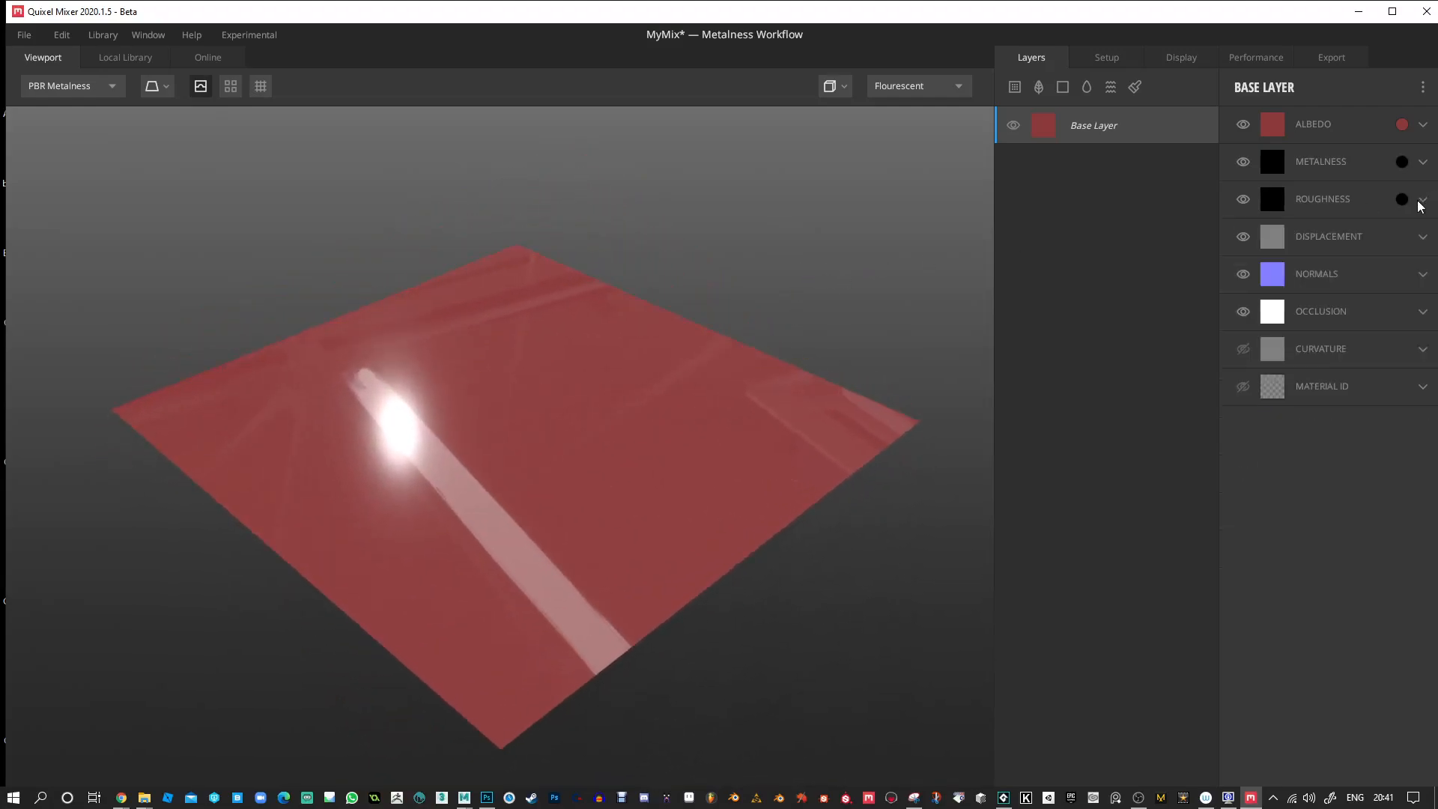
click(1354, 201)
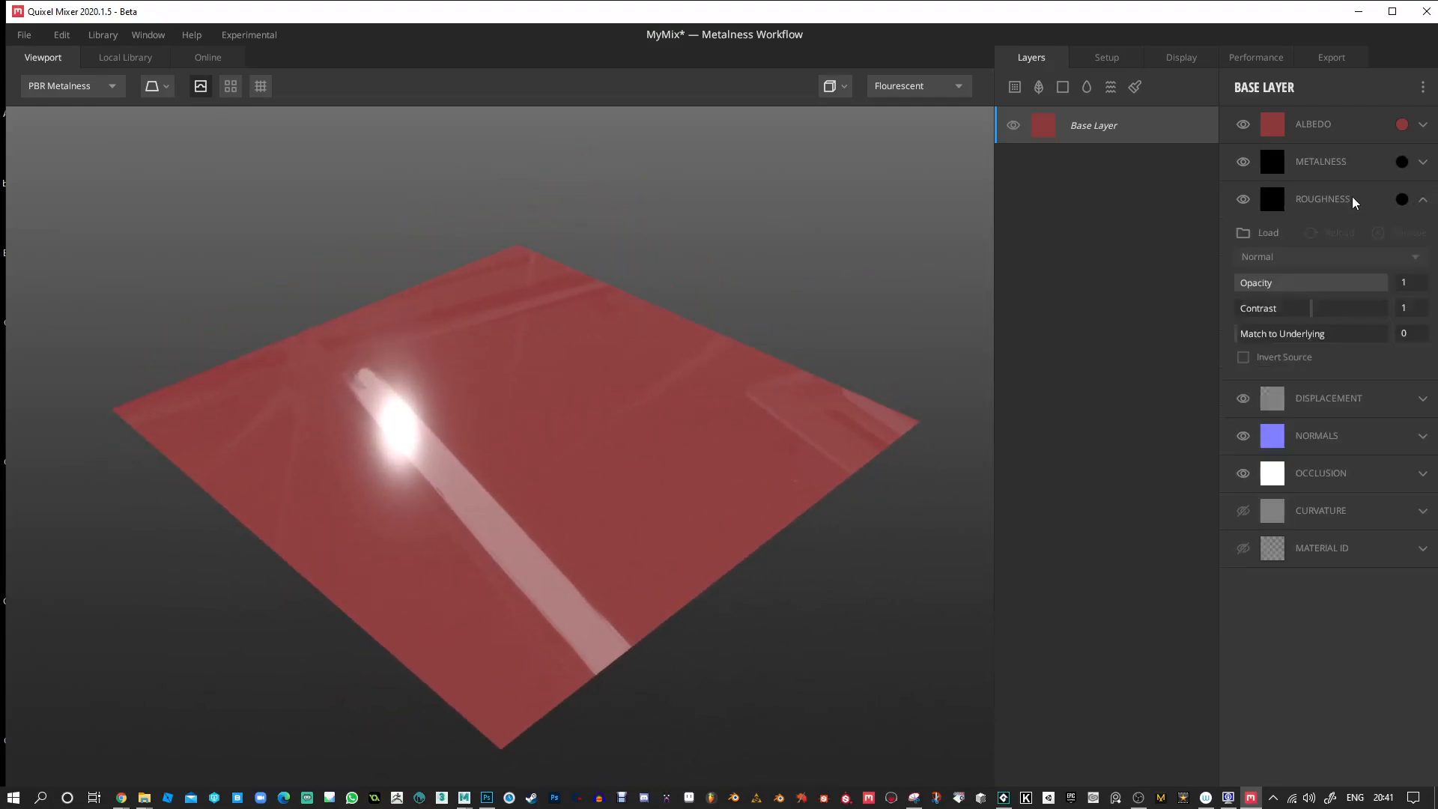
click(1402, 199)
click(893, 473)
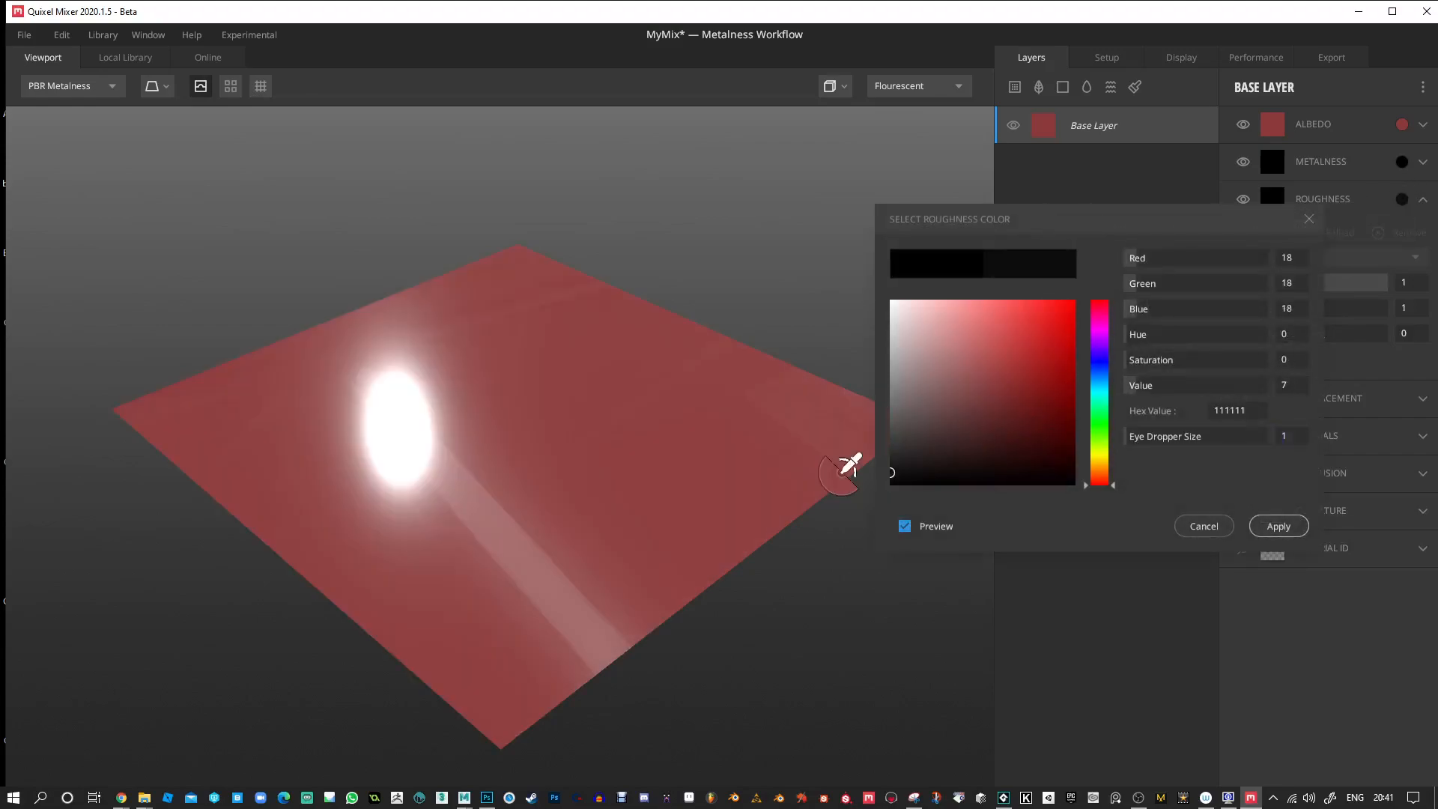
mouse_move(842, 473)
mouse_down()
mouse_move(838, 273)
mouse_move(841, 464)
mouse_up()
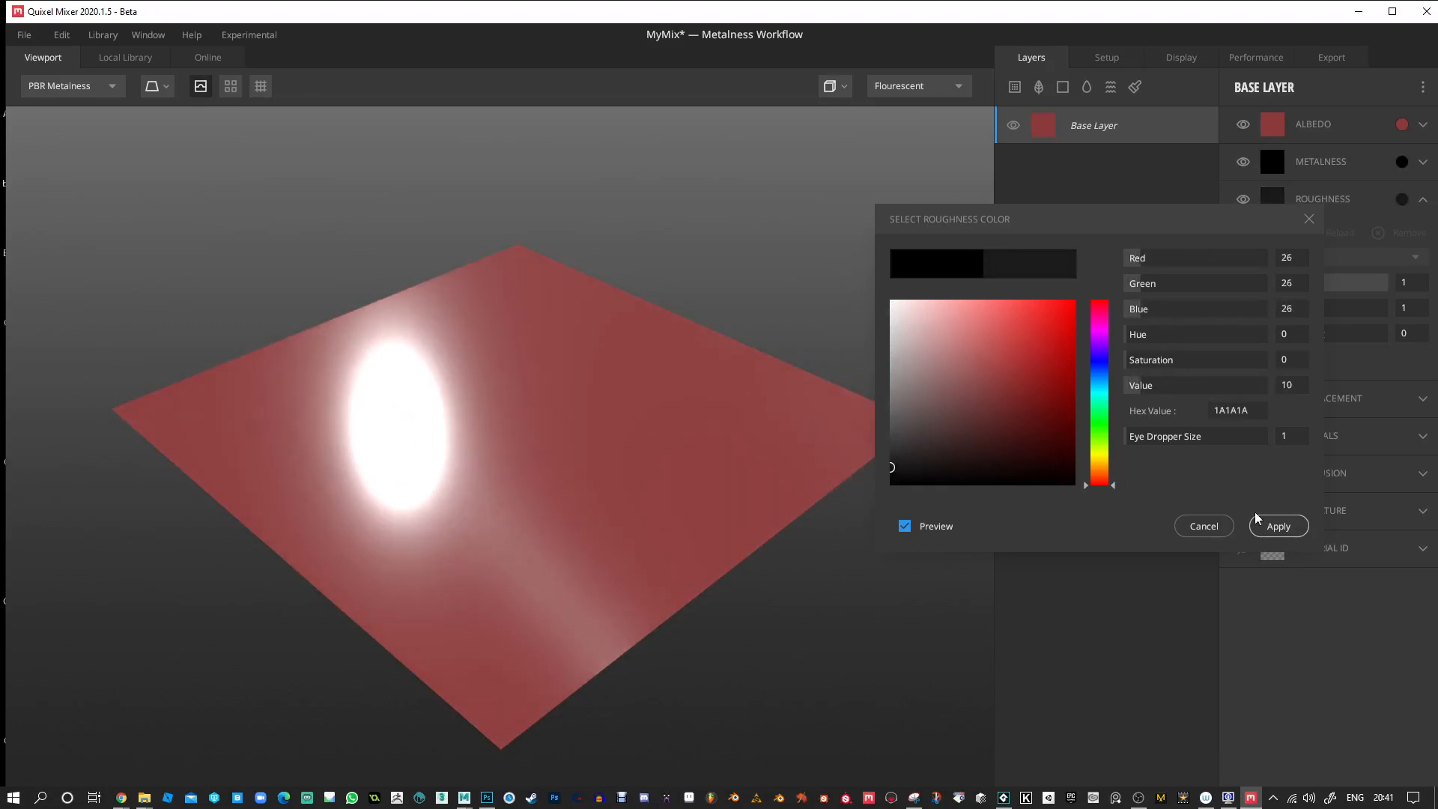
click(1277, 526)
drag(829, 321, 793, 350)
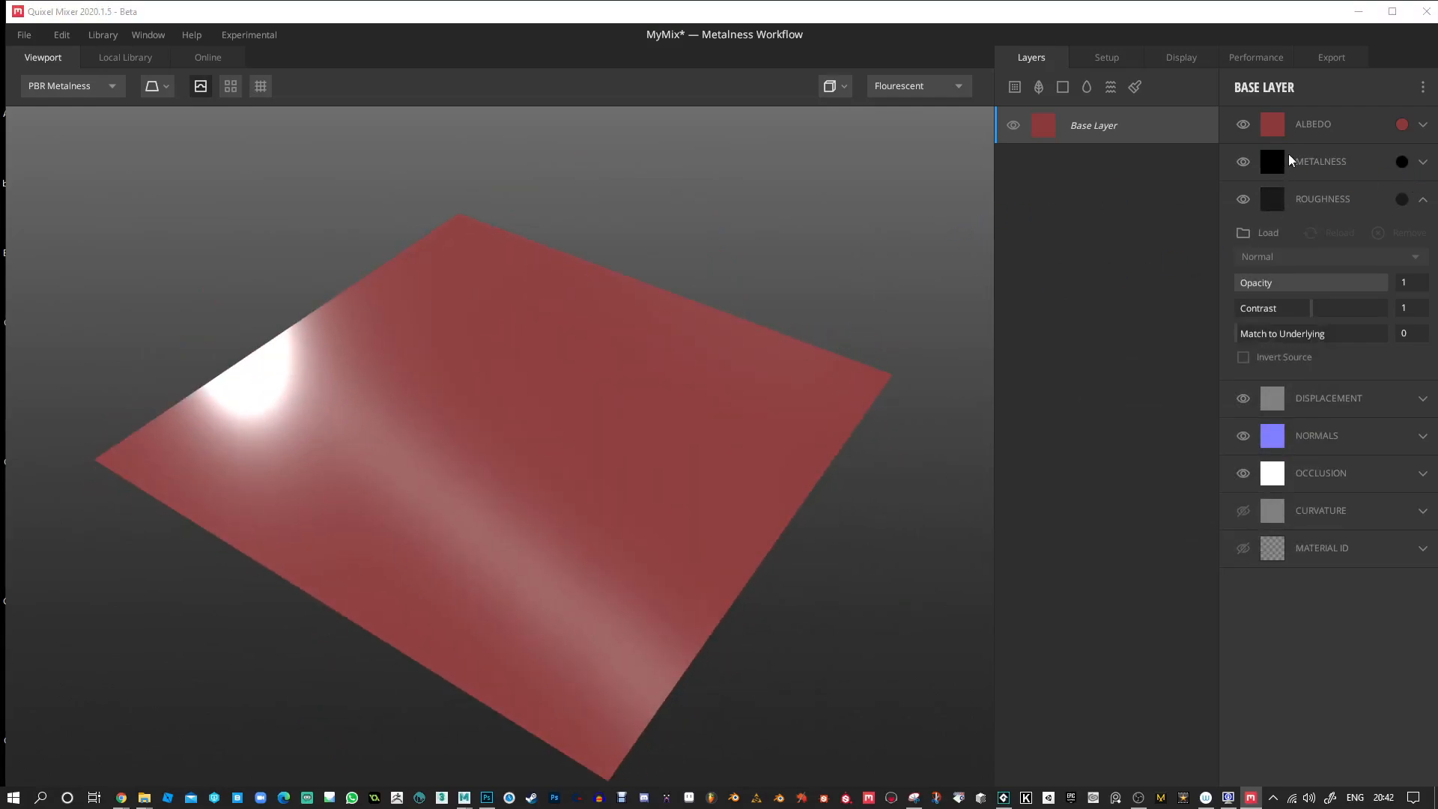
drag(745, 362, 714, 346)
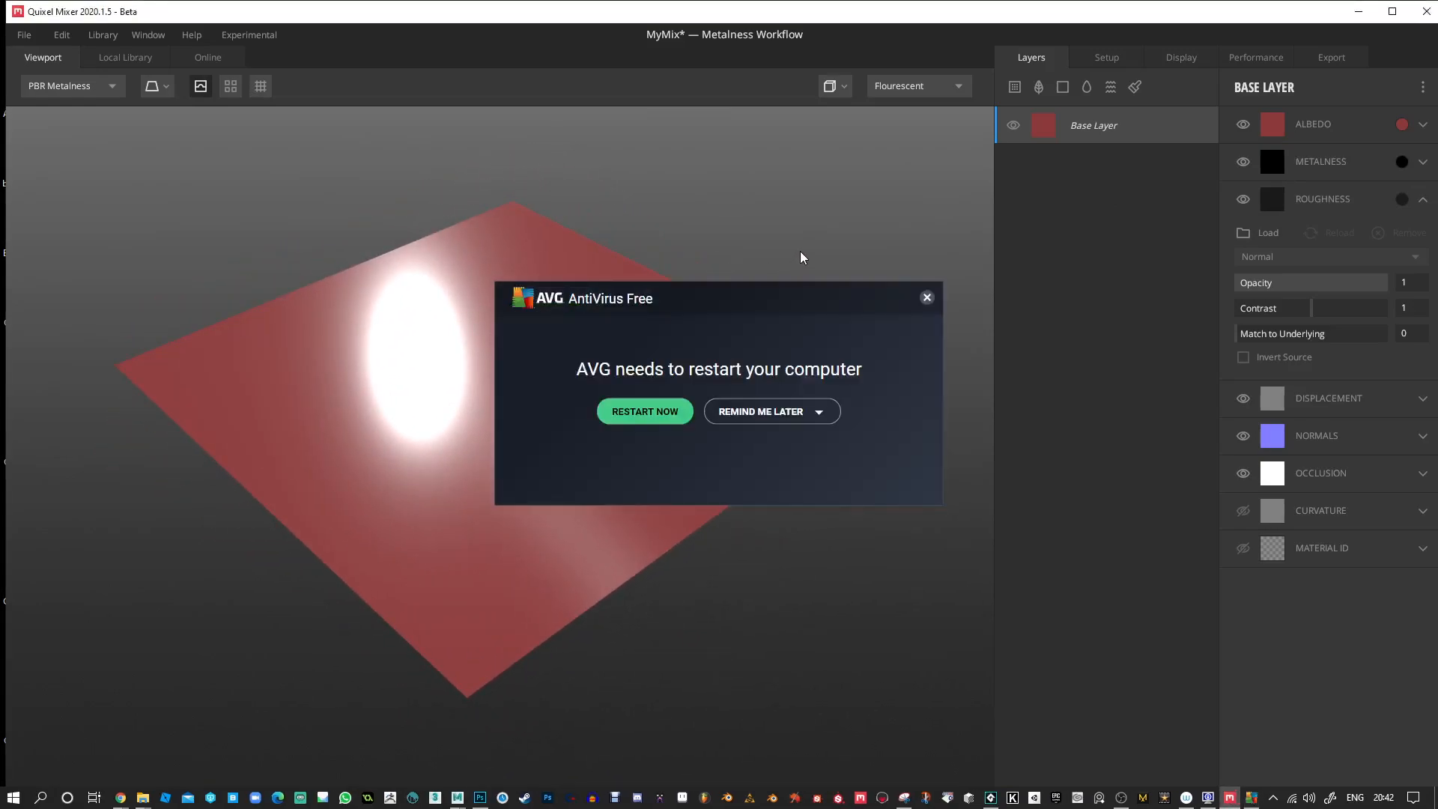
Dismiss the AVG restart notice and open the local library of materials.
click(928, 298)
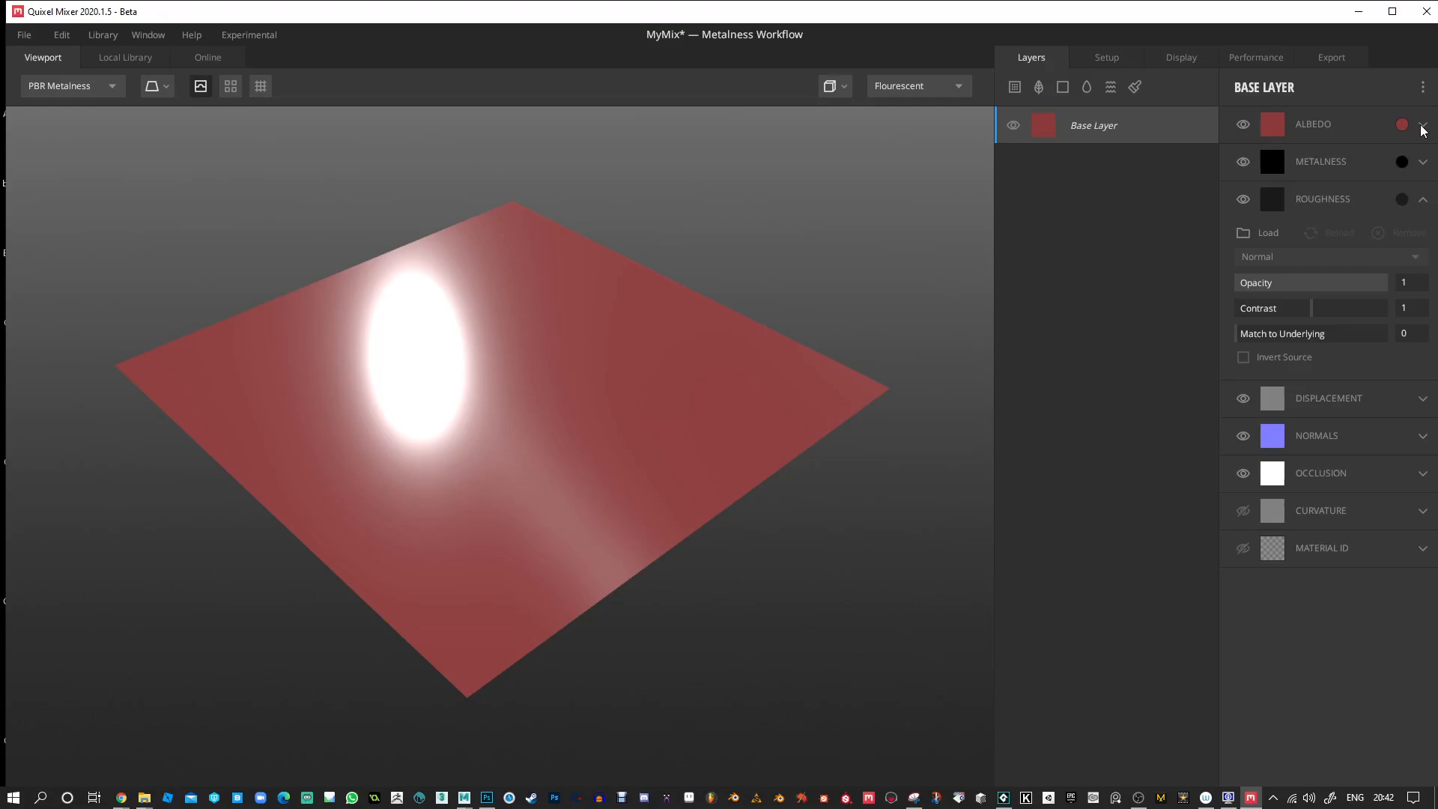
click(132, 63)
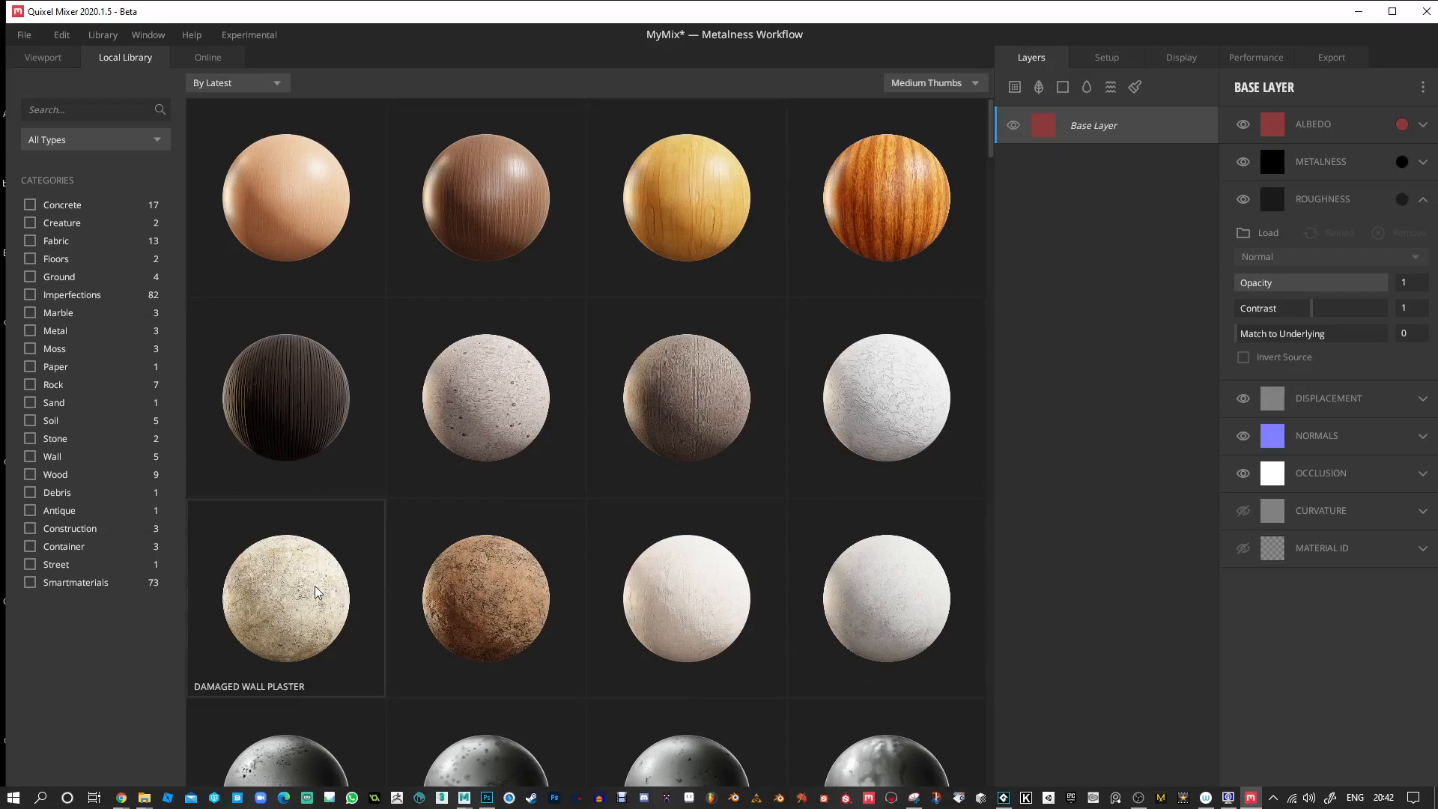
Add the Damaged Wall Plaster material from the local library as a layer above the Base Layer.
scroll(318, 593, down, 1)
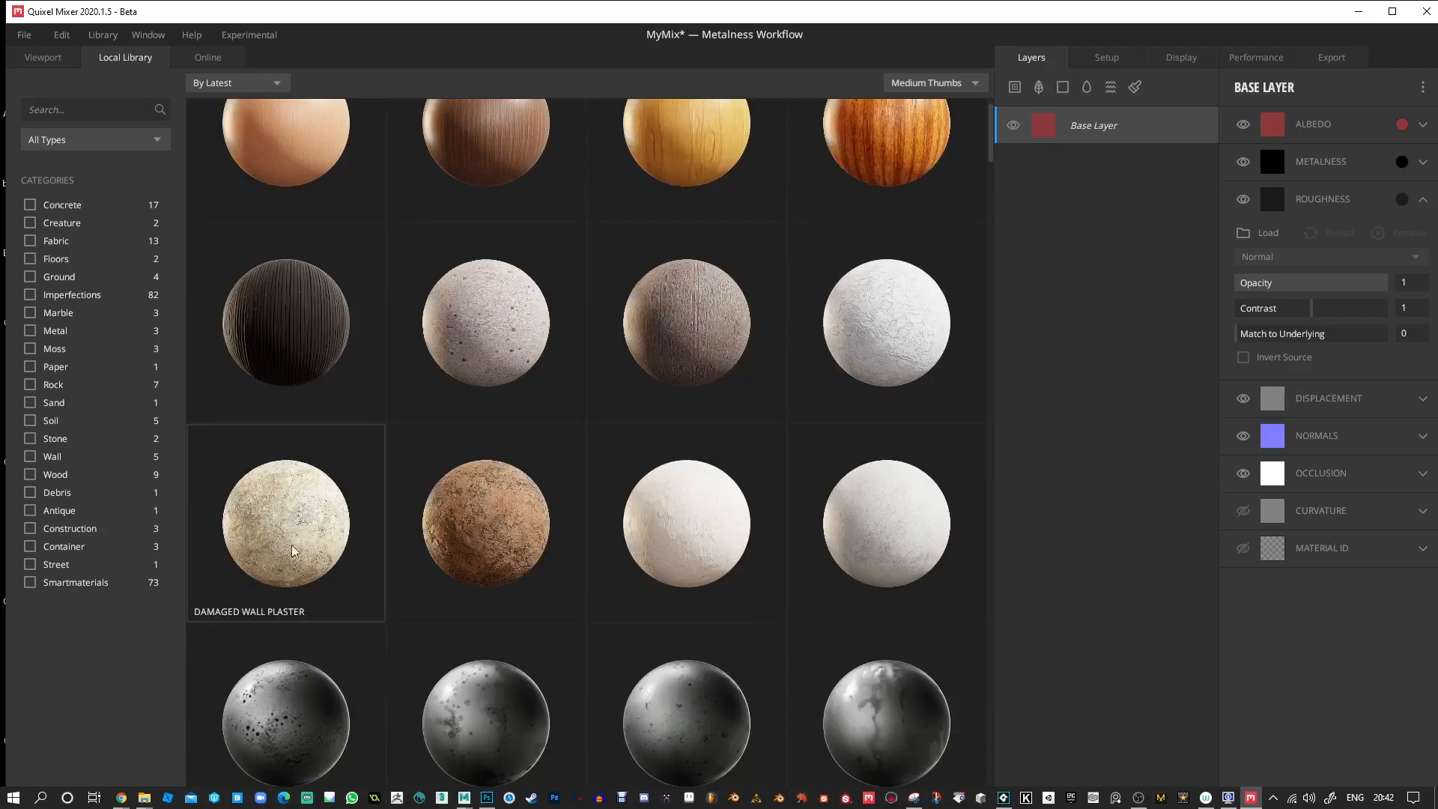
click(294, 525)
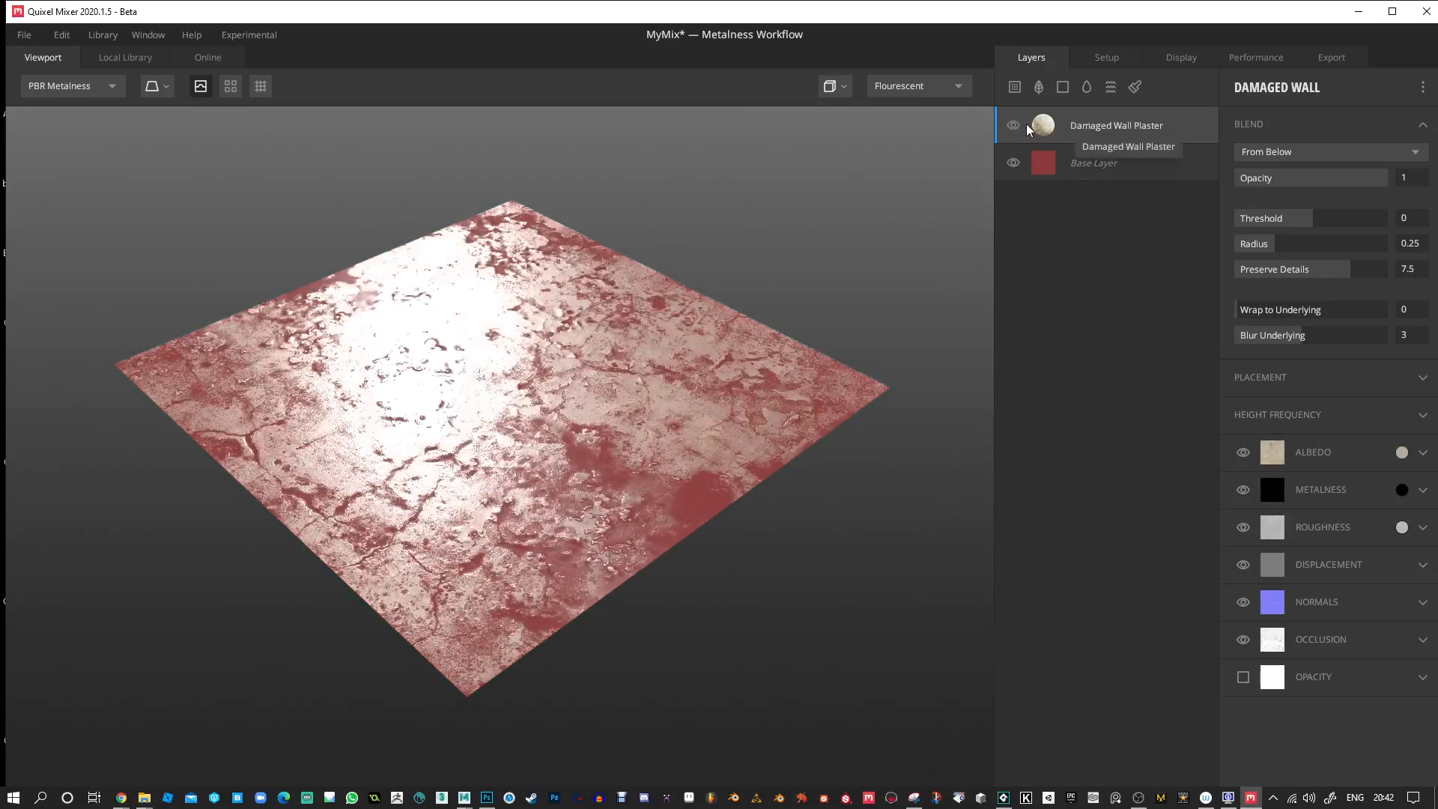
alt+drag(708, 251, 721, 262)
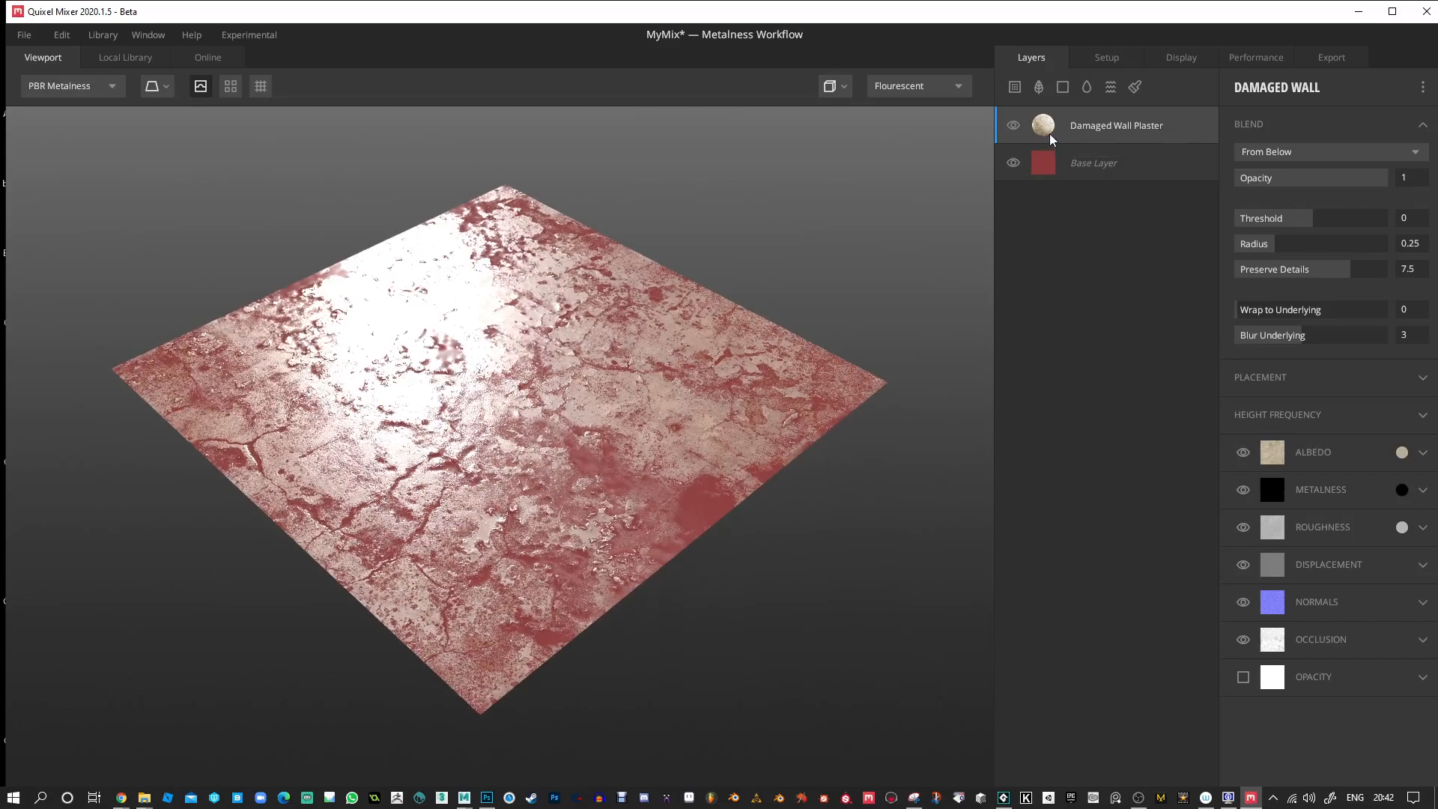
scroll(749, 285, up, 10)
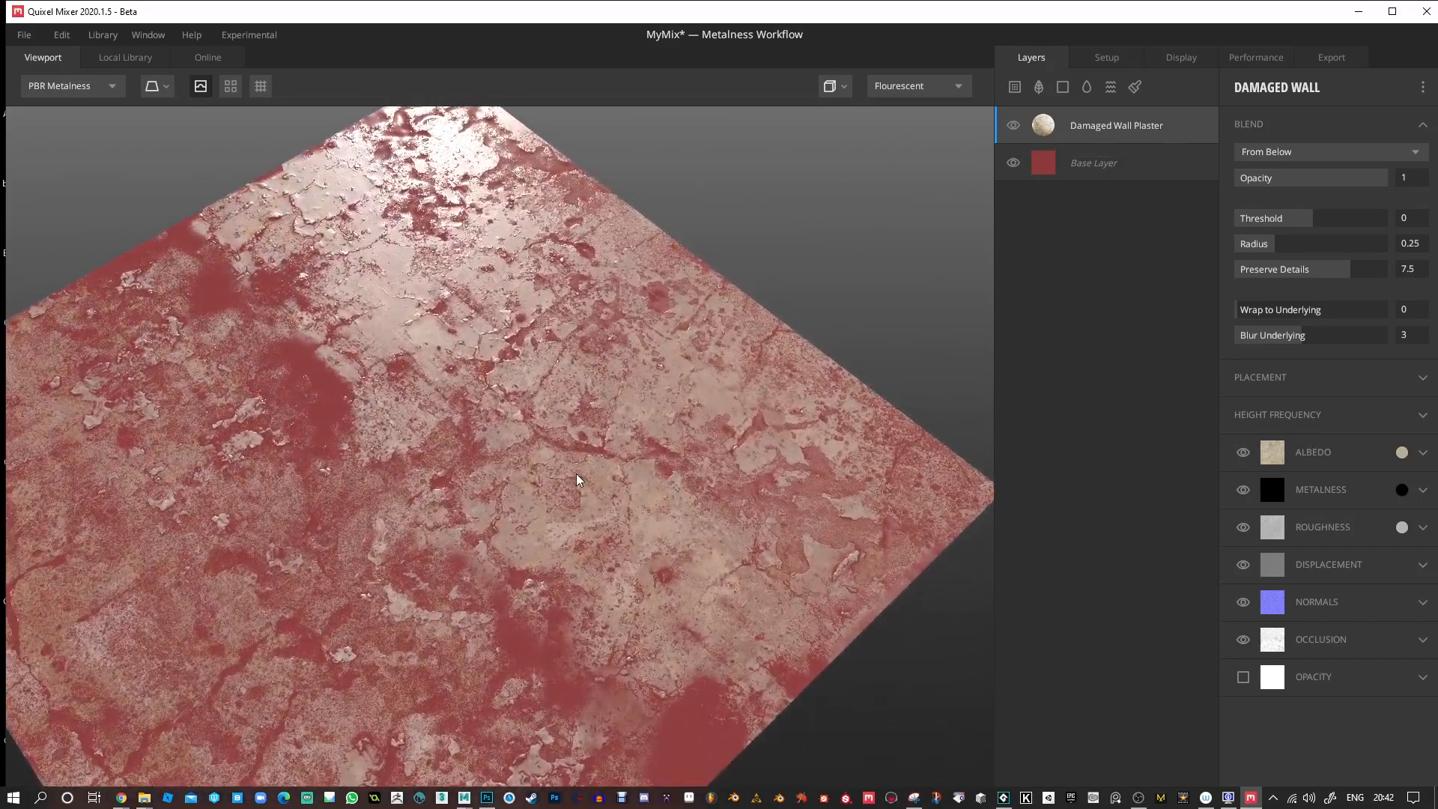
Examine from close up and at low angles how the plaster layer blends with the red Base Layer.
scroll(599, 427, up, 5)
alt+drag(628, 372, 659, 414)
alt+drag(774, 364, 669, 345)
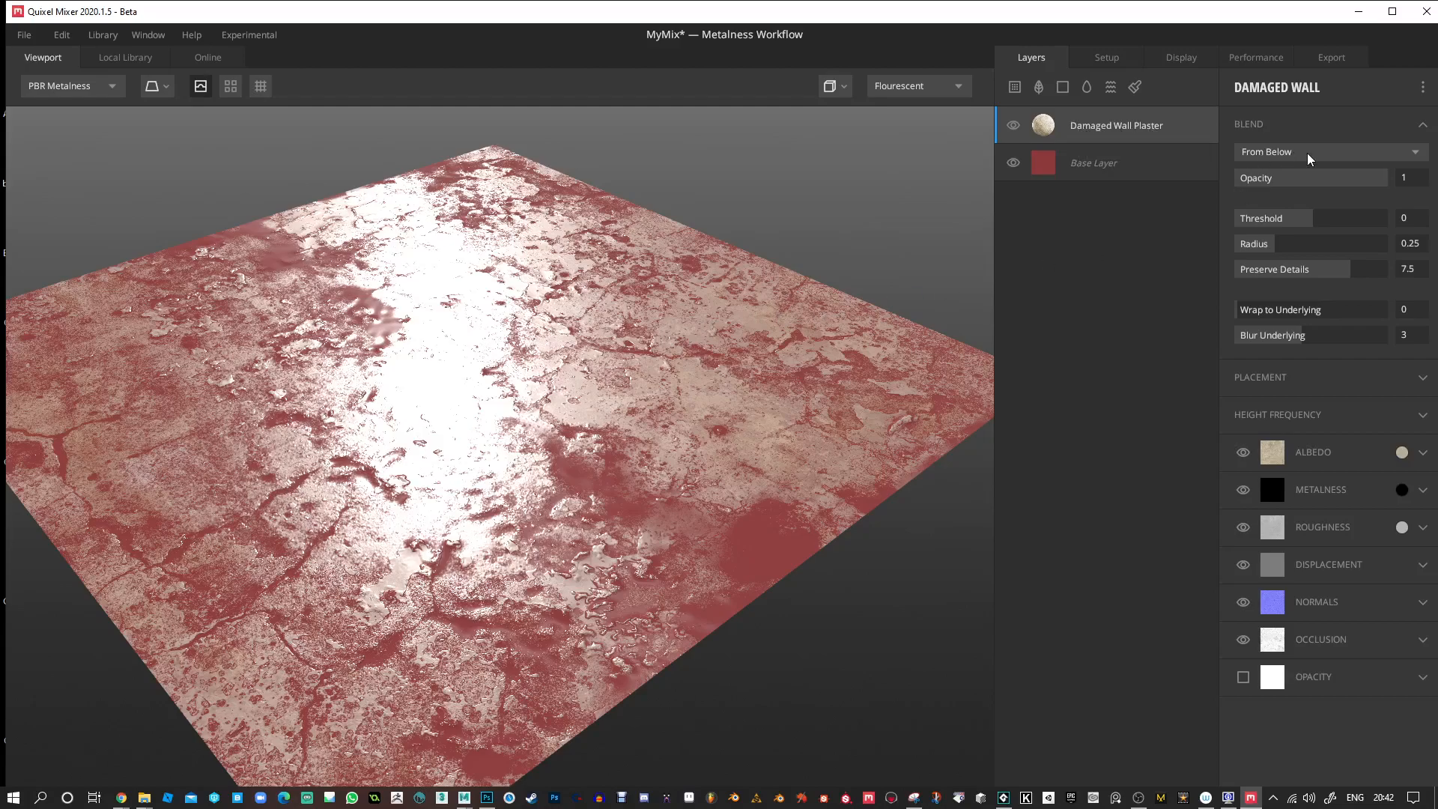
drag(825, 645, 675, 526)
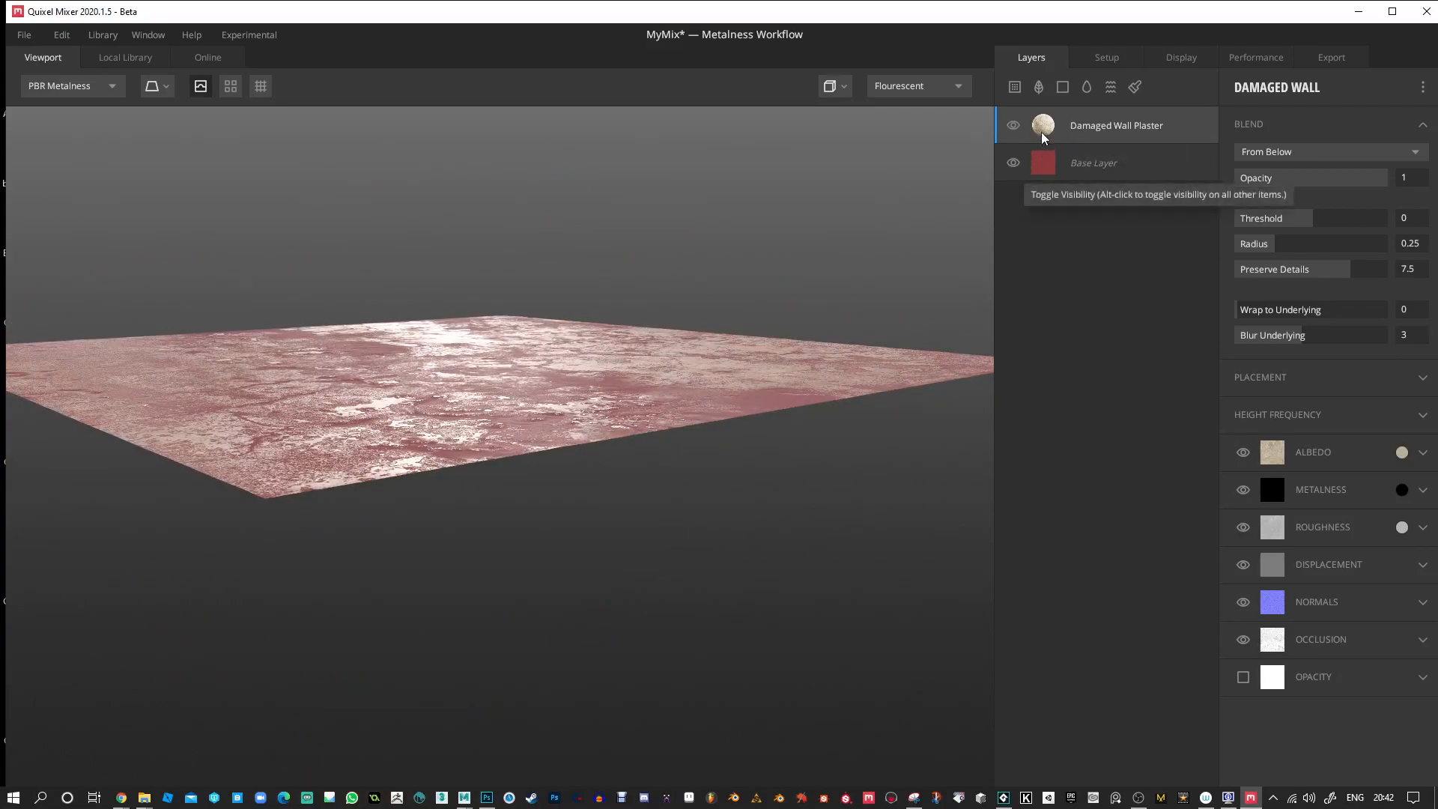
drag(704, 372, 694, 412)
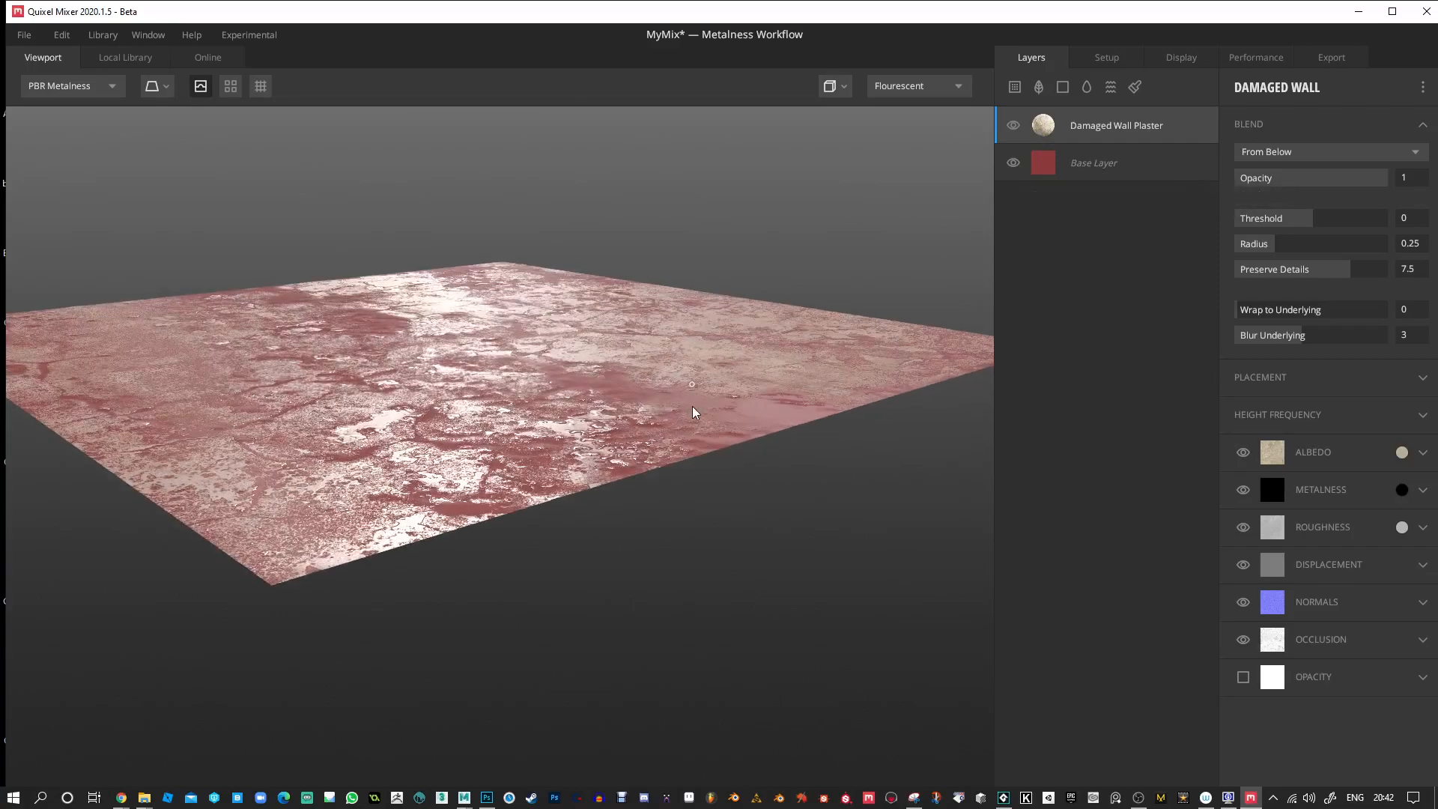
drag(836, 382, 696, 501)
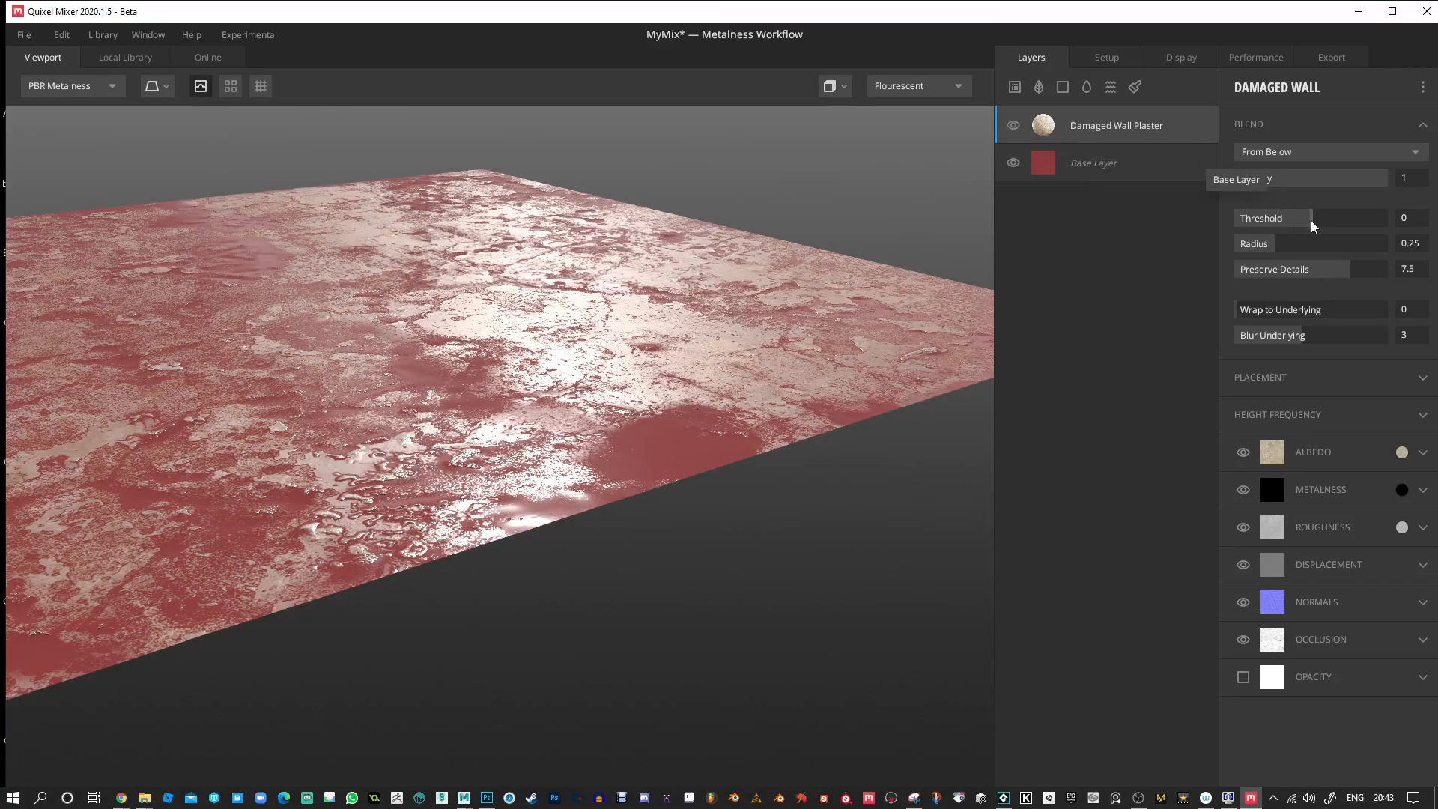
drag(1311, 218, 1312, 222)
scroll(644, 390, up, 3)
alt+drag(644, 390, 741, 394)
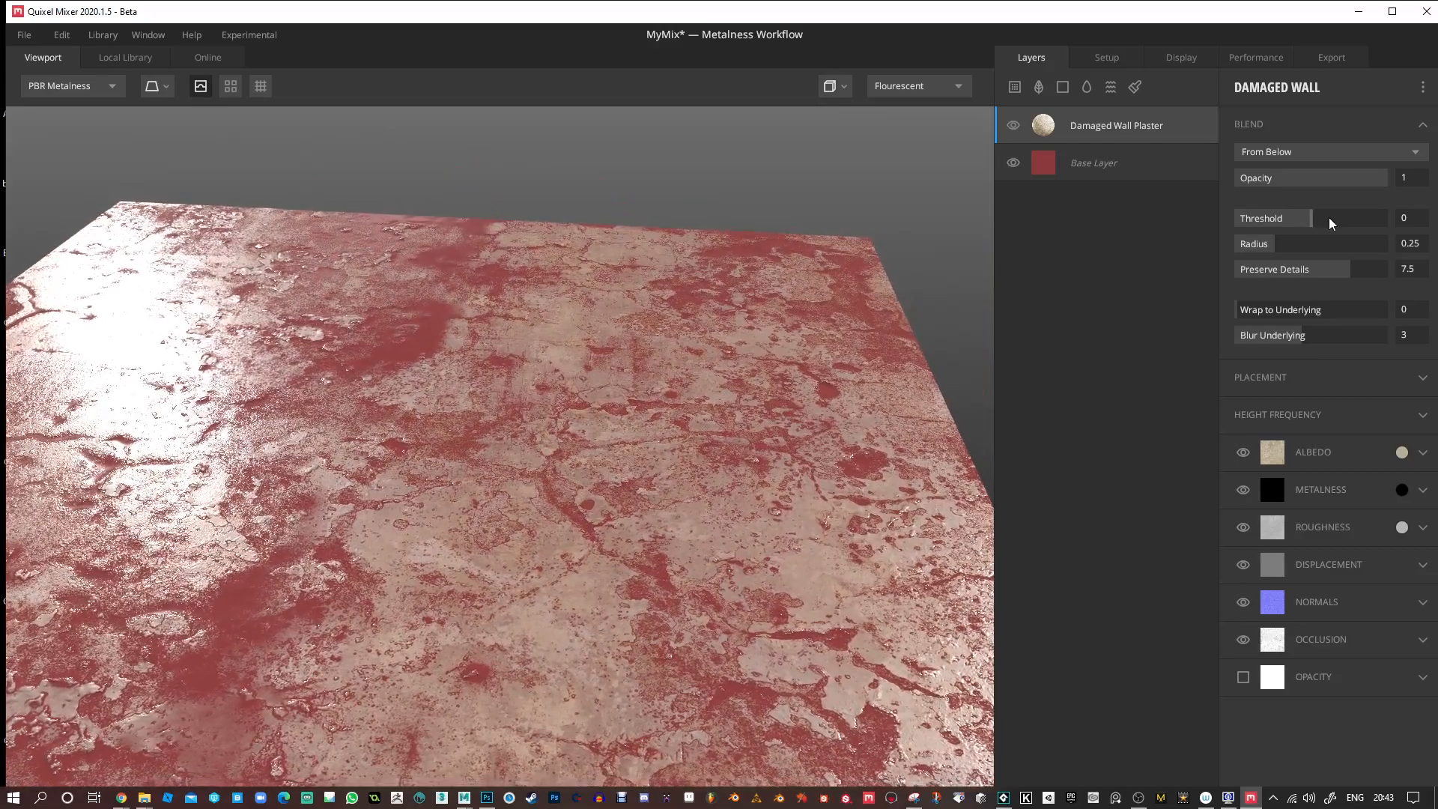
Set the Damaged Wall Plaster layer's blend mode to From Above and its Threshold to 0.05.
click(1299, 153)
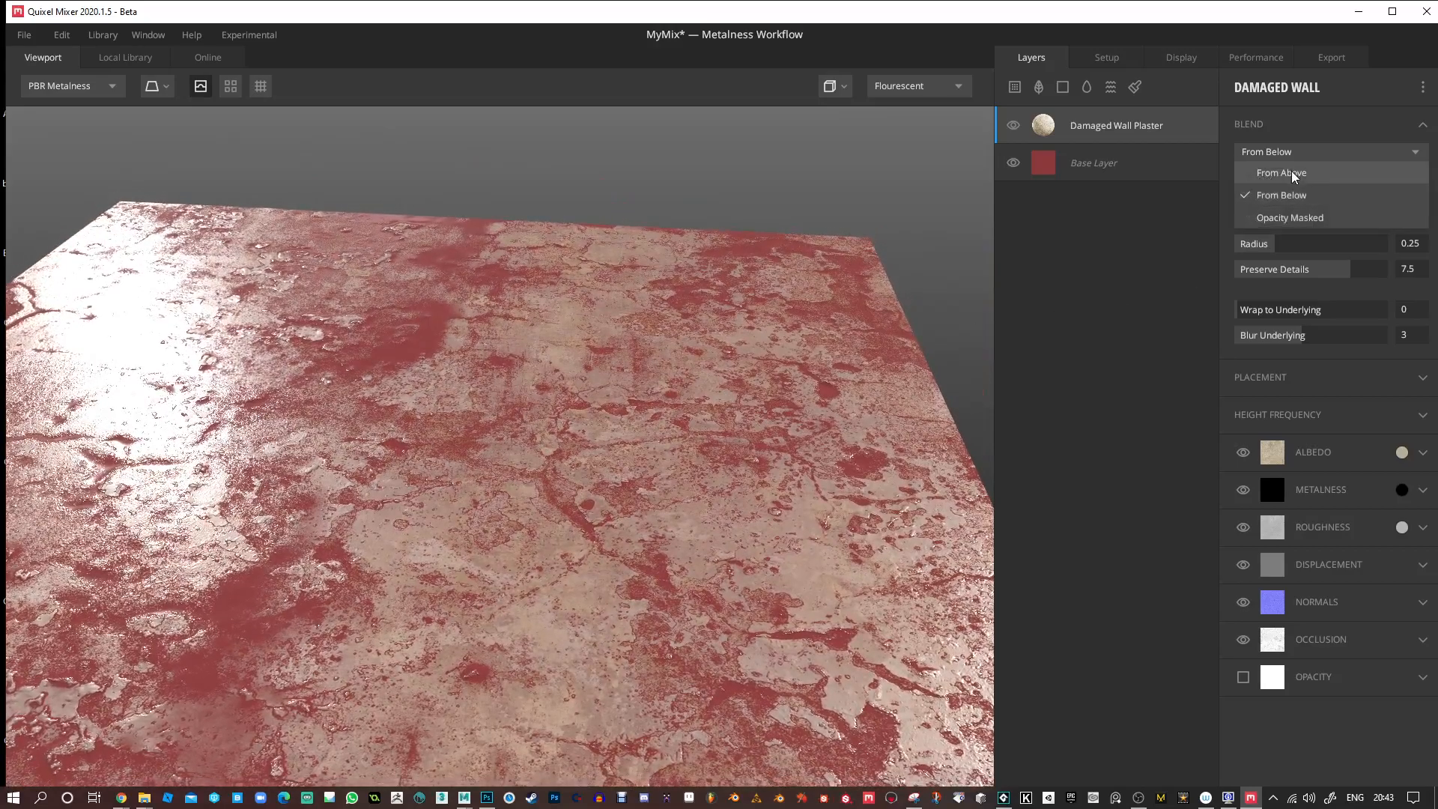
click(1293, 172)
alt+drag(850, 489, 732, 383)
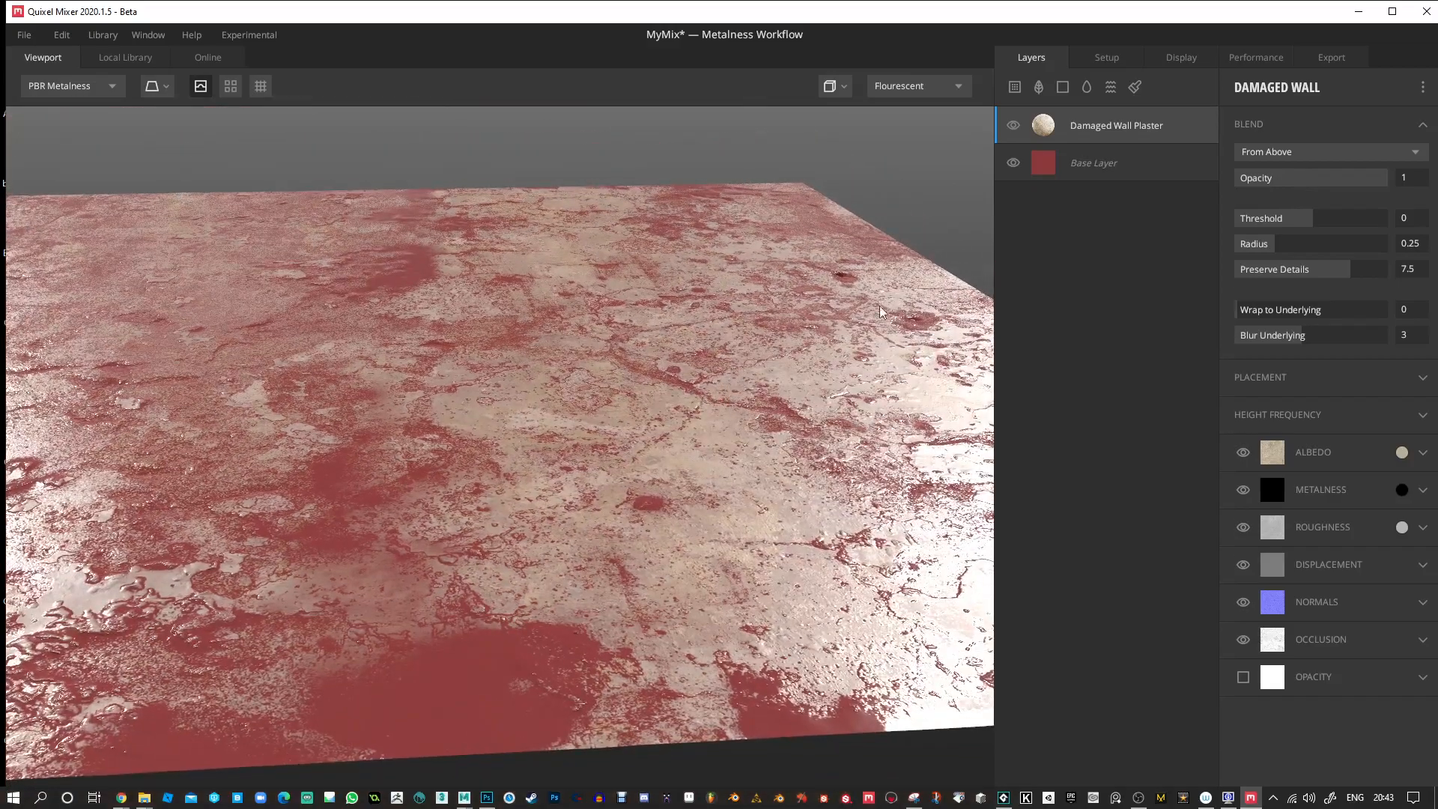
mouse_move(1306, 224)
mouse_down()
mouse_move(1340, 224)
mouse_move(1326, 225)
mouse_up()
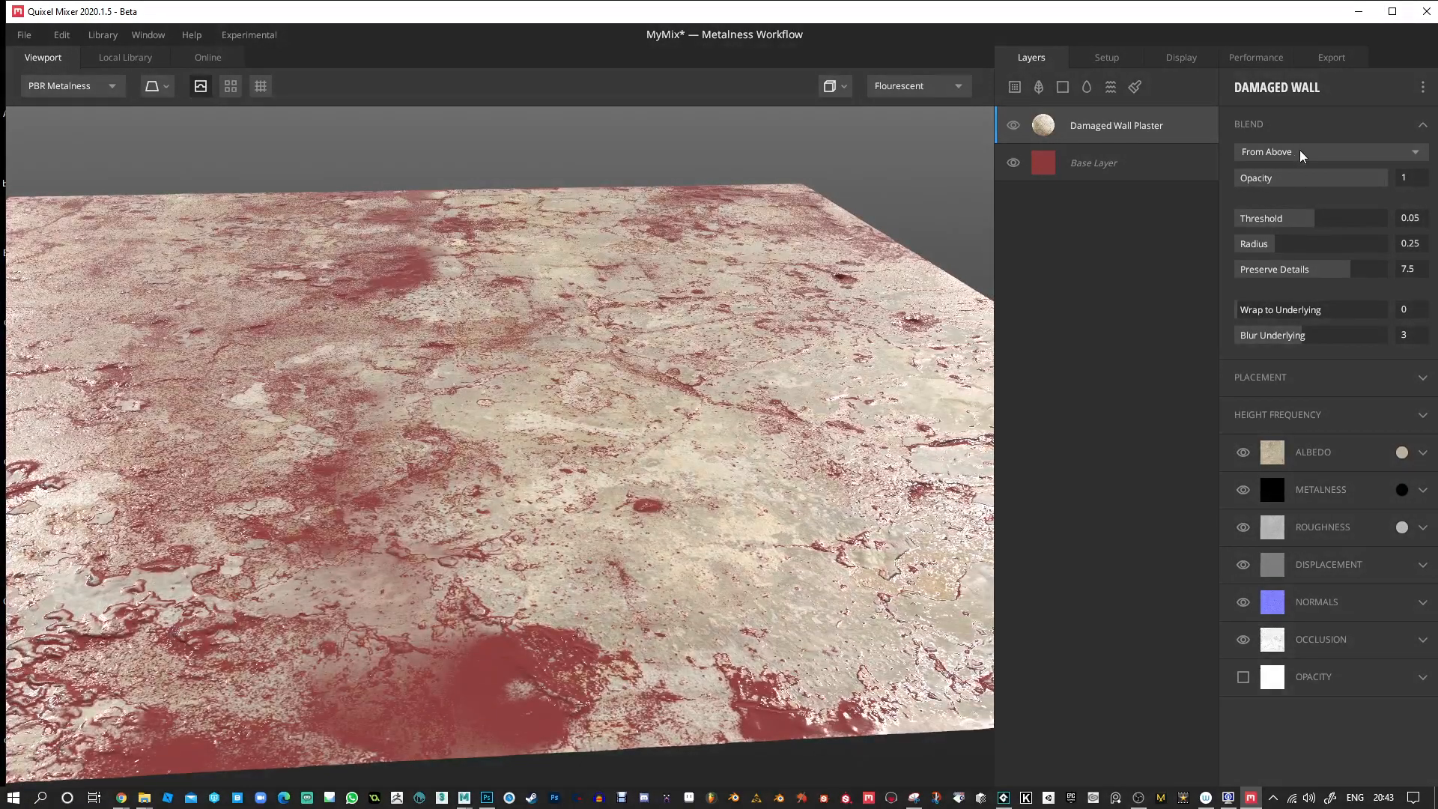
Blend the plaster layer as Opacity Masked with Threshold -0.289, Wrap to Underlying 0.303 and Blur Underlying 1.
click(1301, 156)
click(1299, 220)
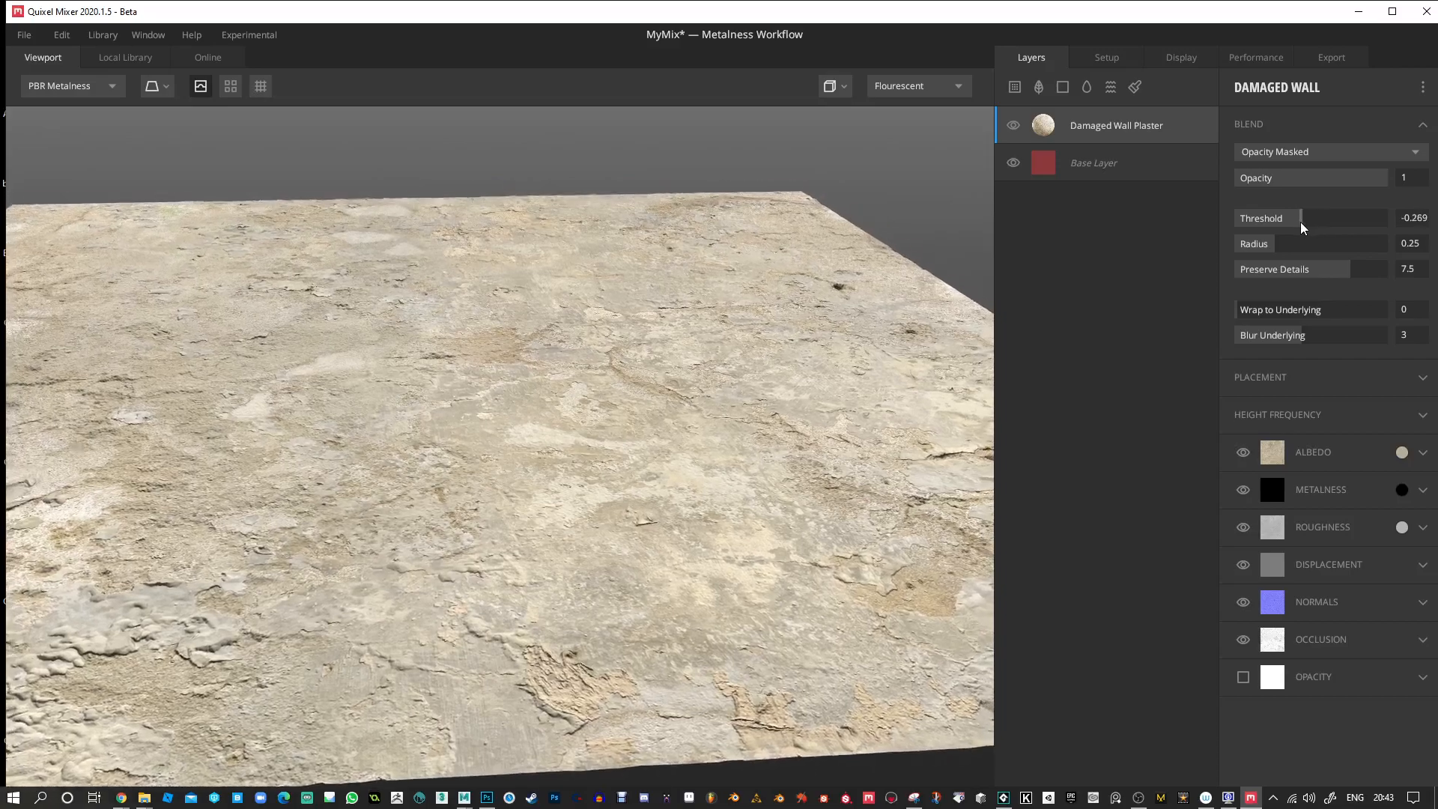
mouse_move(1292, 228)
mouse_down()
mouse_move(1237, 229)
mouse_move(1304, 226)
mouse_up()
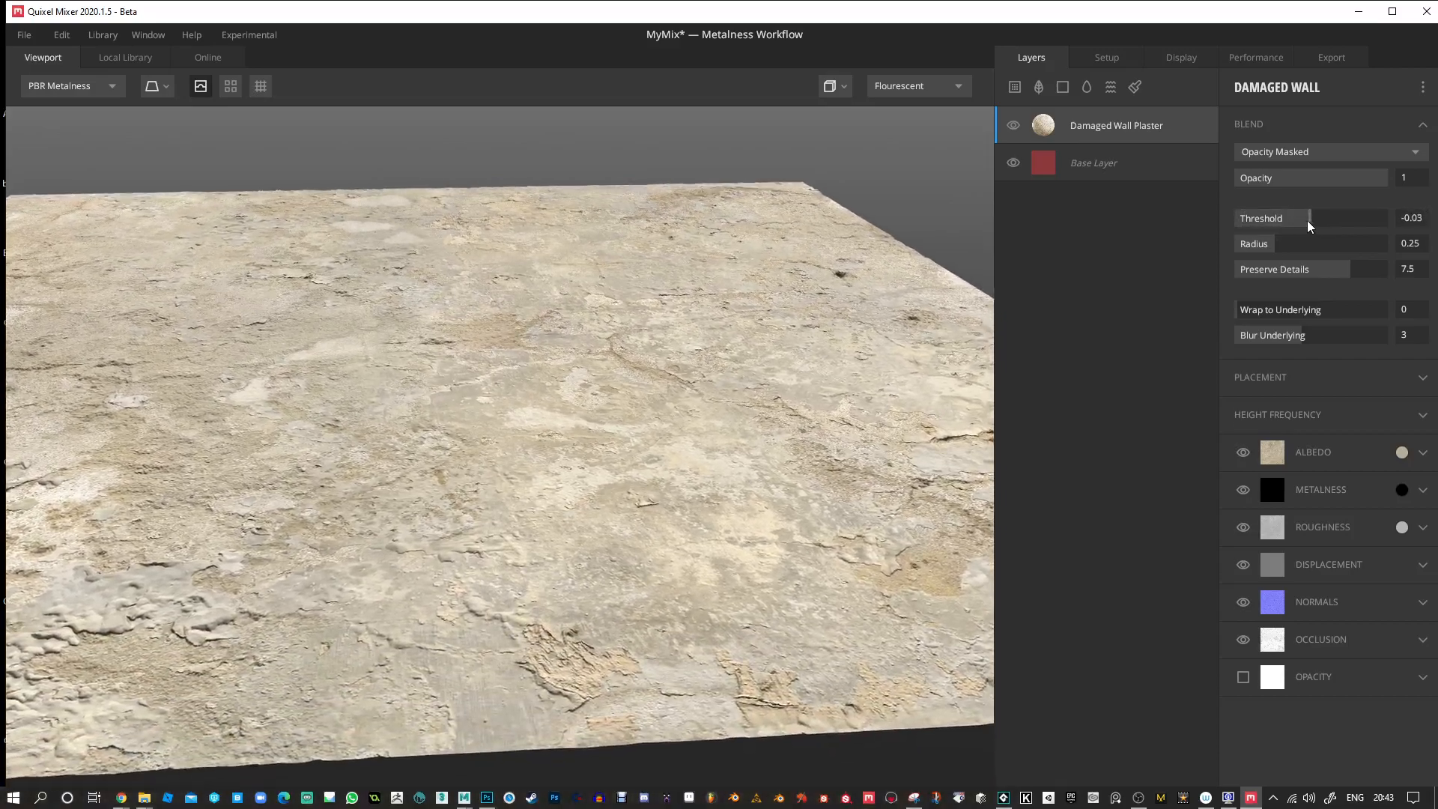
mouse_move(1270, 311)
mouse_down()
mouse_move(1349, 312)
mouse_move(1288, 334)
mouse_move(1323, 334)
mouse_move(1260, 334)
mouse_up()
Return the plaster layer's blend mode to From Above and set its Threshold to 0.05.
click(1292, 151)
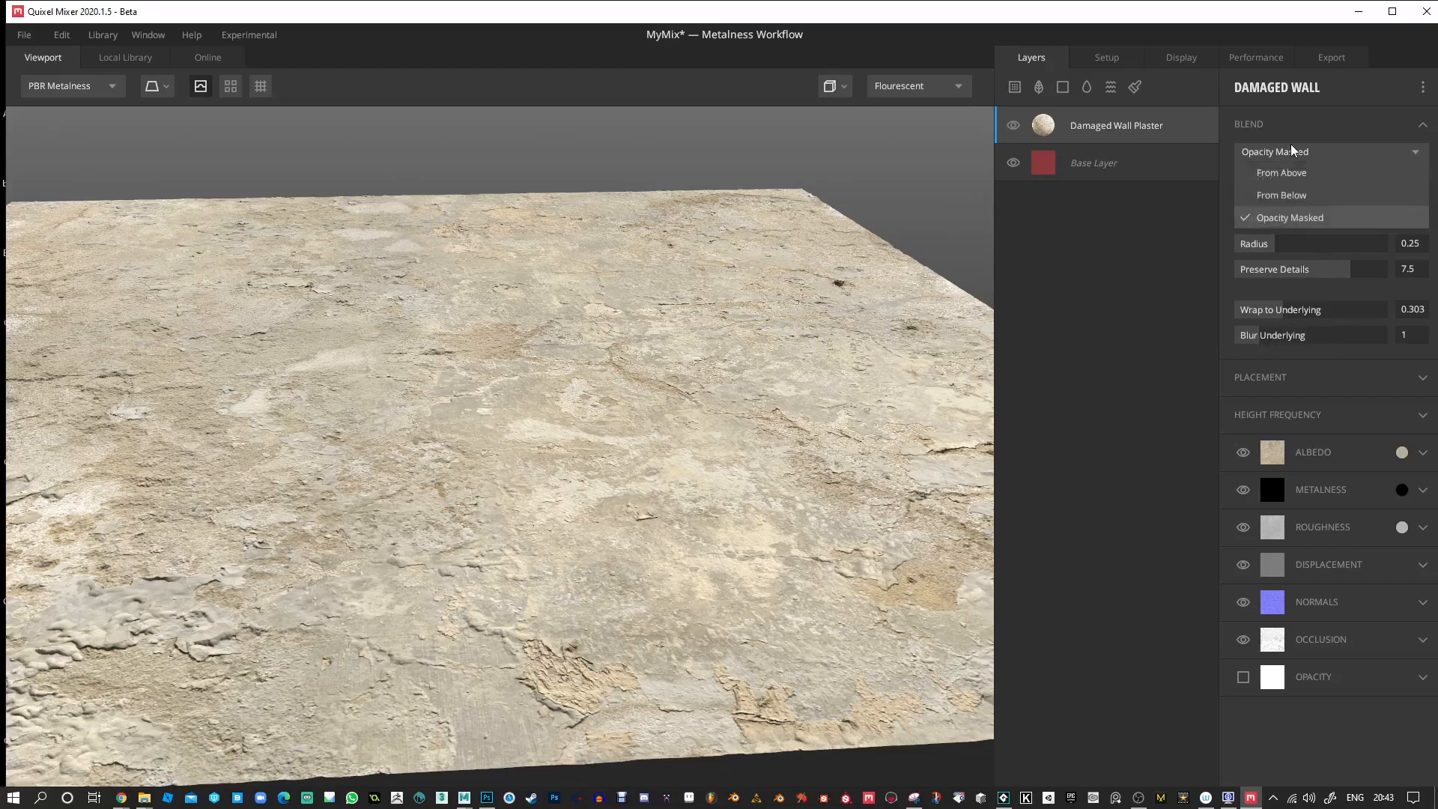
click(1287, 178)
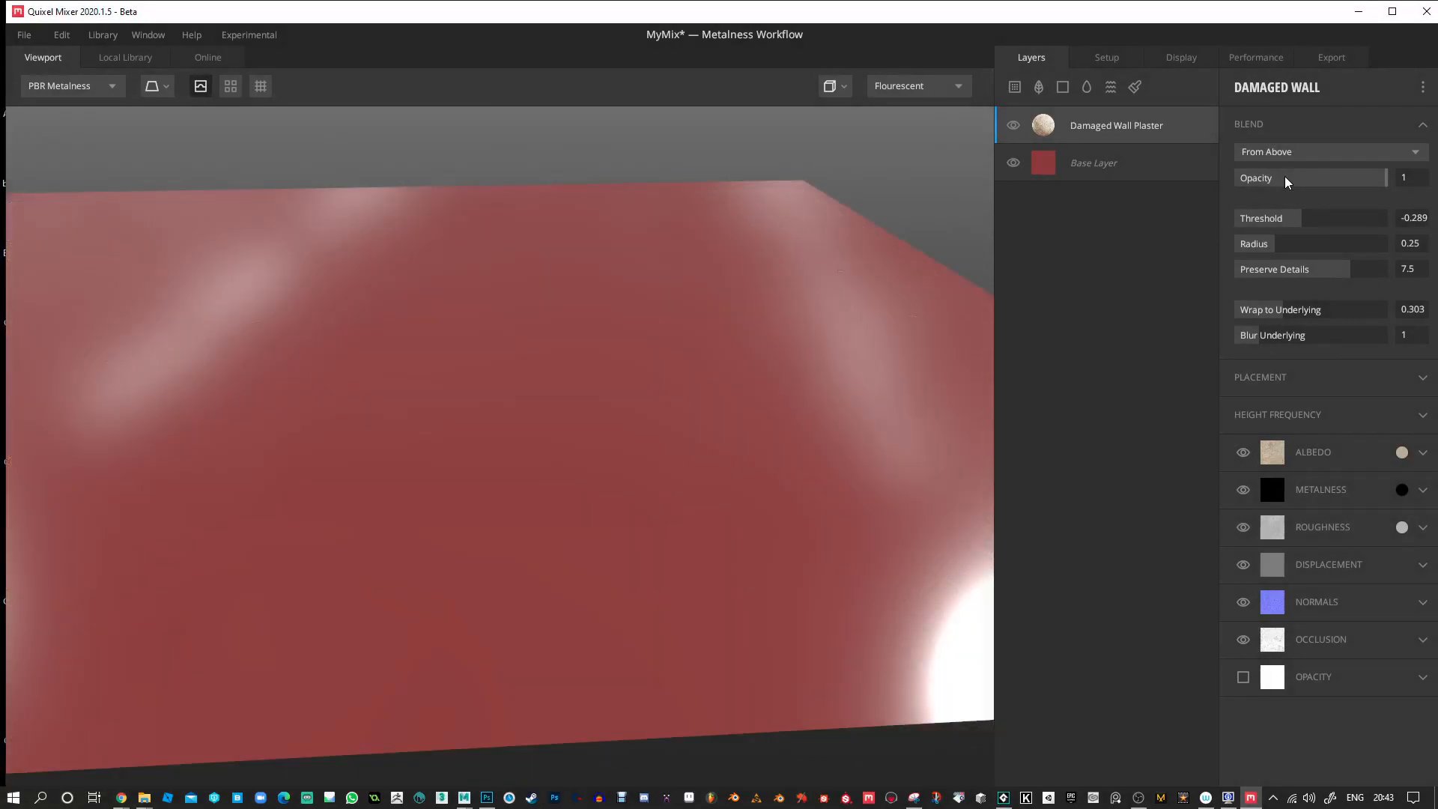
drag(1299, 225, 1316, 222)
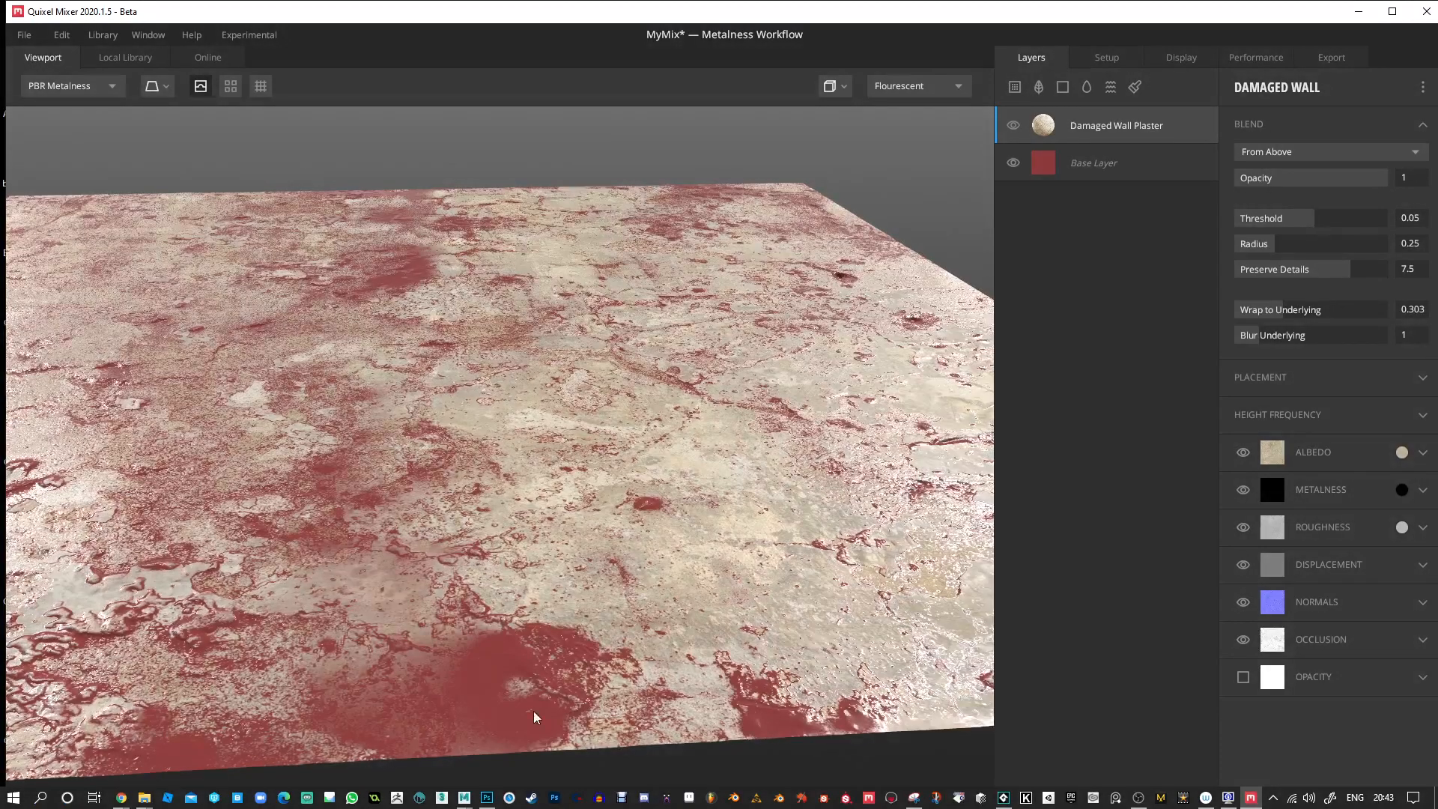
Reduce the plaster layer's blend Radius to 0.134 and inspect the sharper plaster coverage.
drag(531, 664, 950, 549)
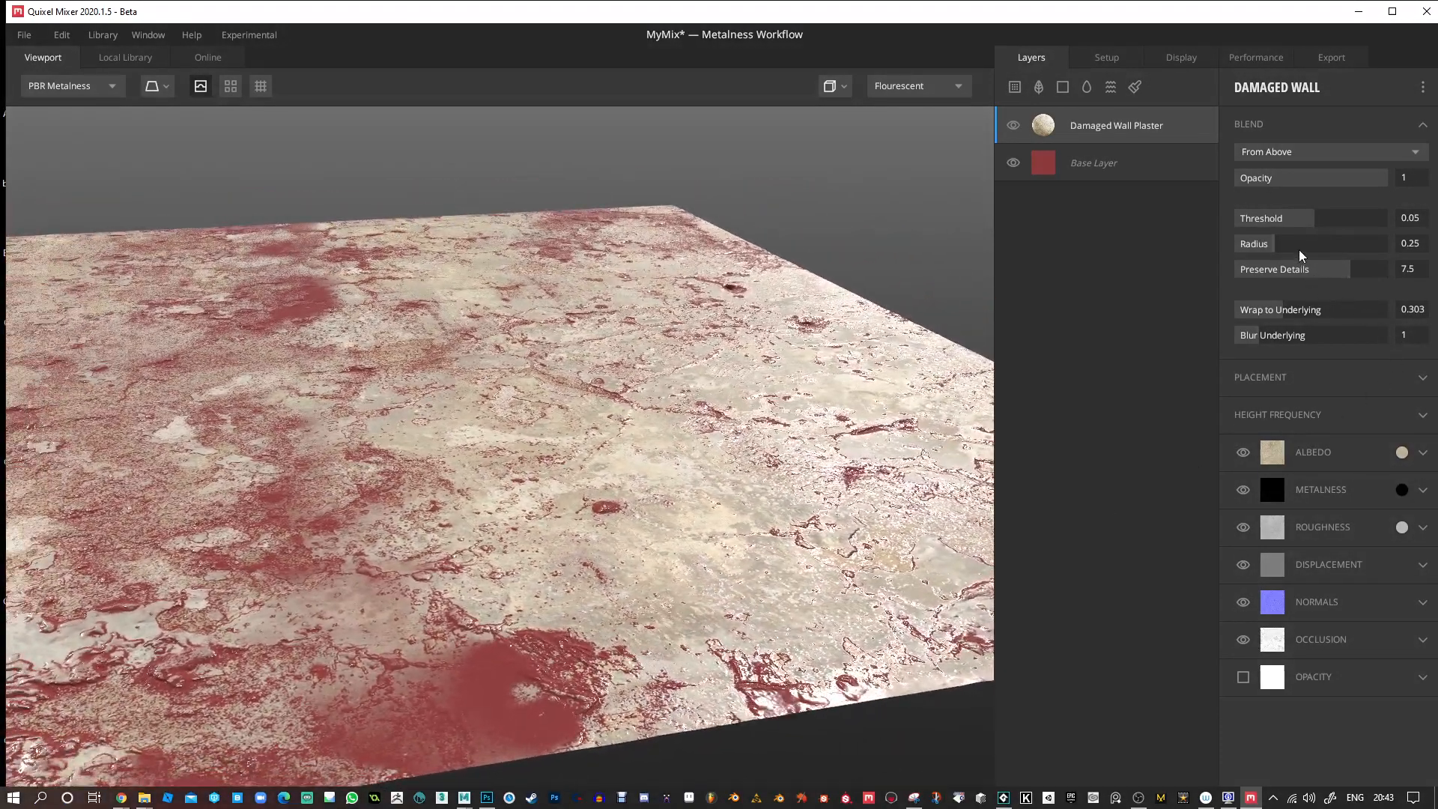
mouse_move(1278, 253)
mouse_down()
mouse_move(1381, 260)
mouse_move(1243, 252)
mouse_move(1258, 254)
mouse_up()
middle_drag(606, 491, 642, 417)
drag(653, 436, 687, 423)
middle_drag(687, 422, 743, 451)
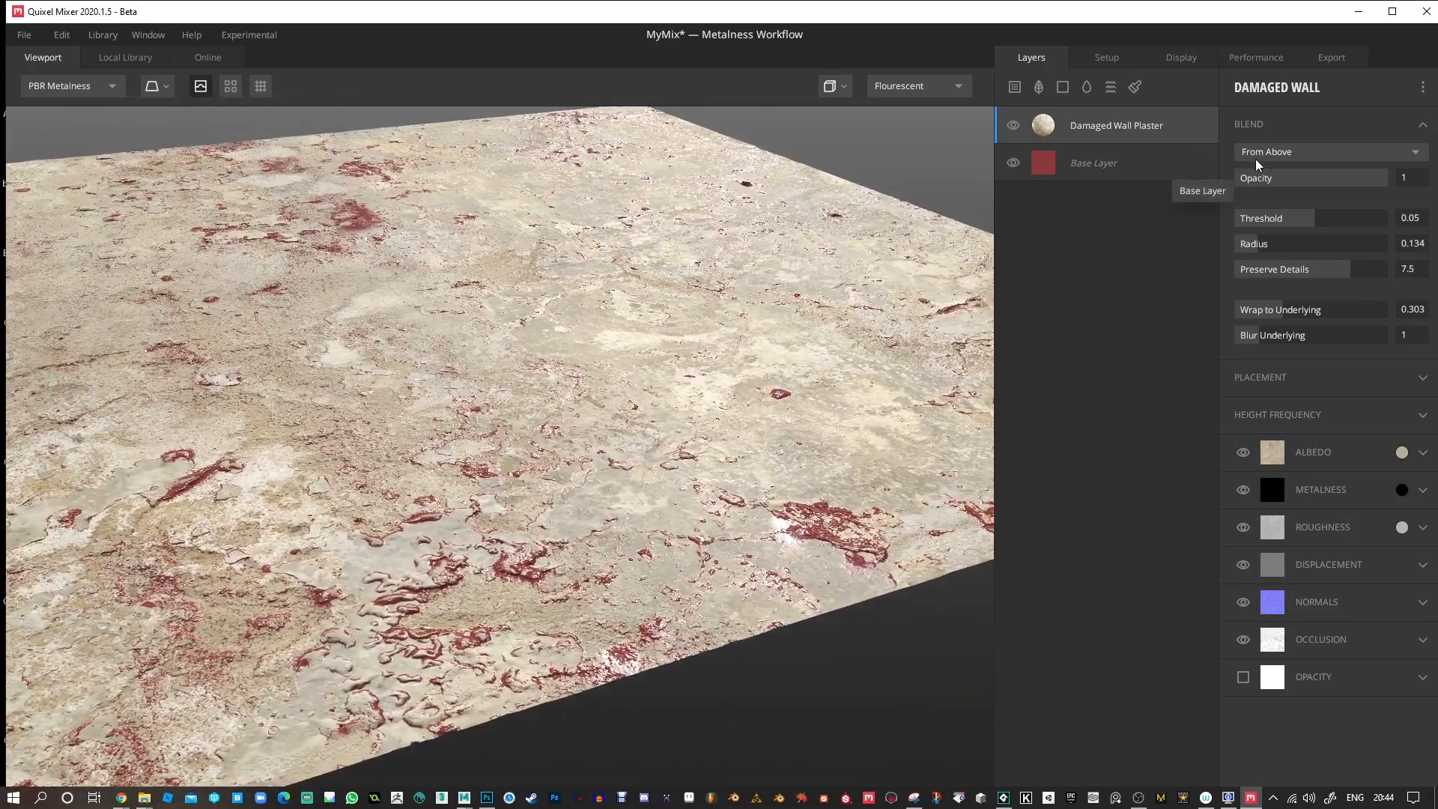
Show only the Displacement channel in the viewport and examine the plane's height map.
click(110, 89)
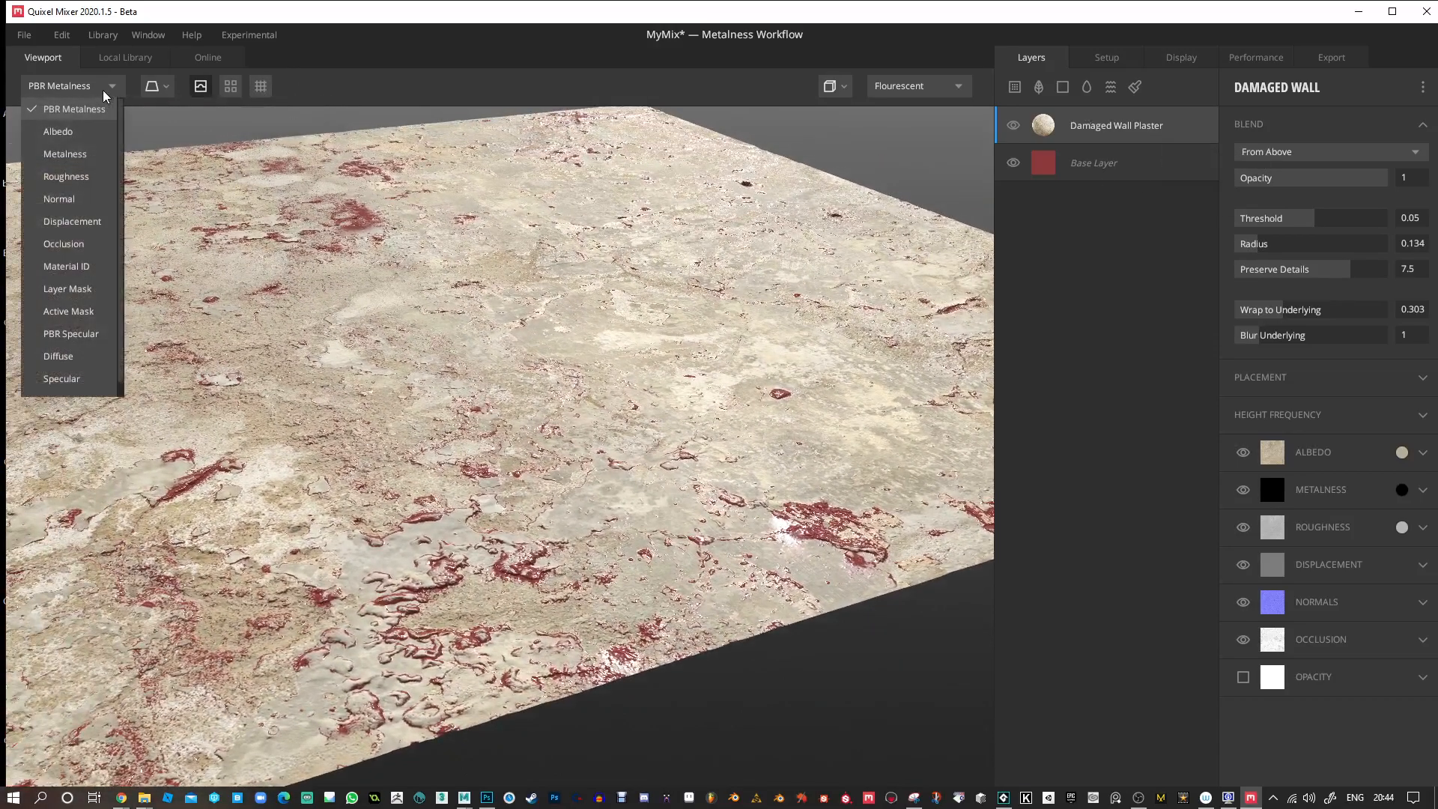
scroll(56, 341, down, 1)
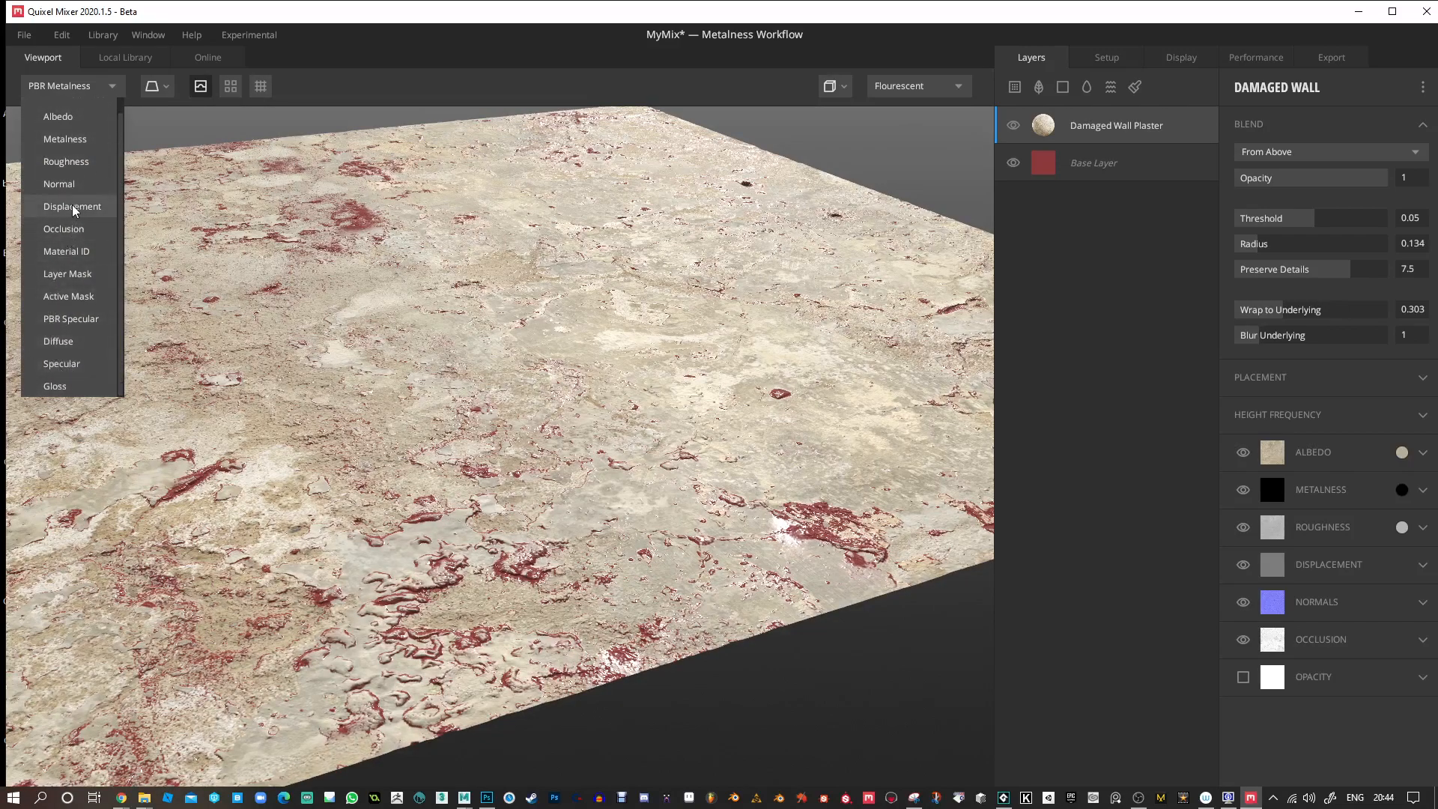
scroll(68, 208, up, 1)
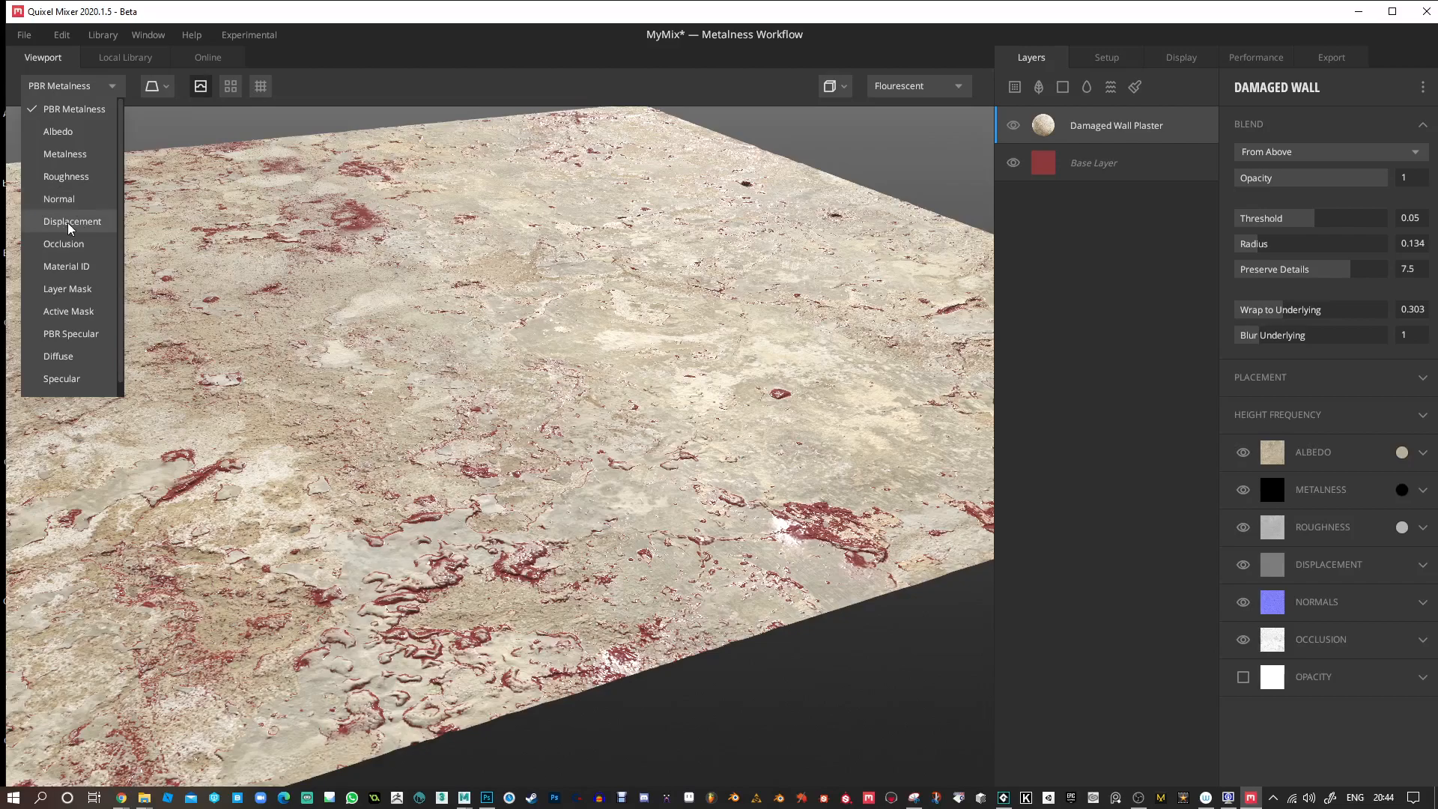
click(71, 221)
drag(563, 331, 357, 606)
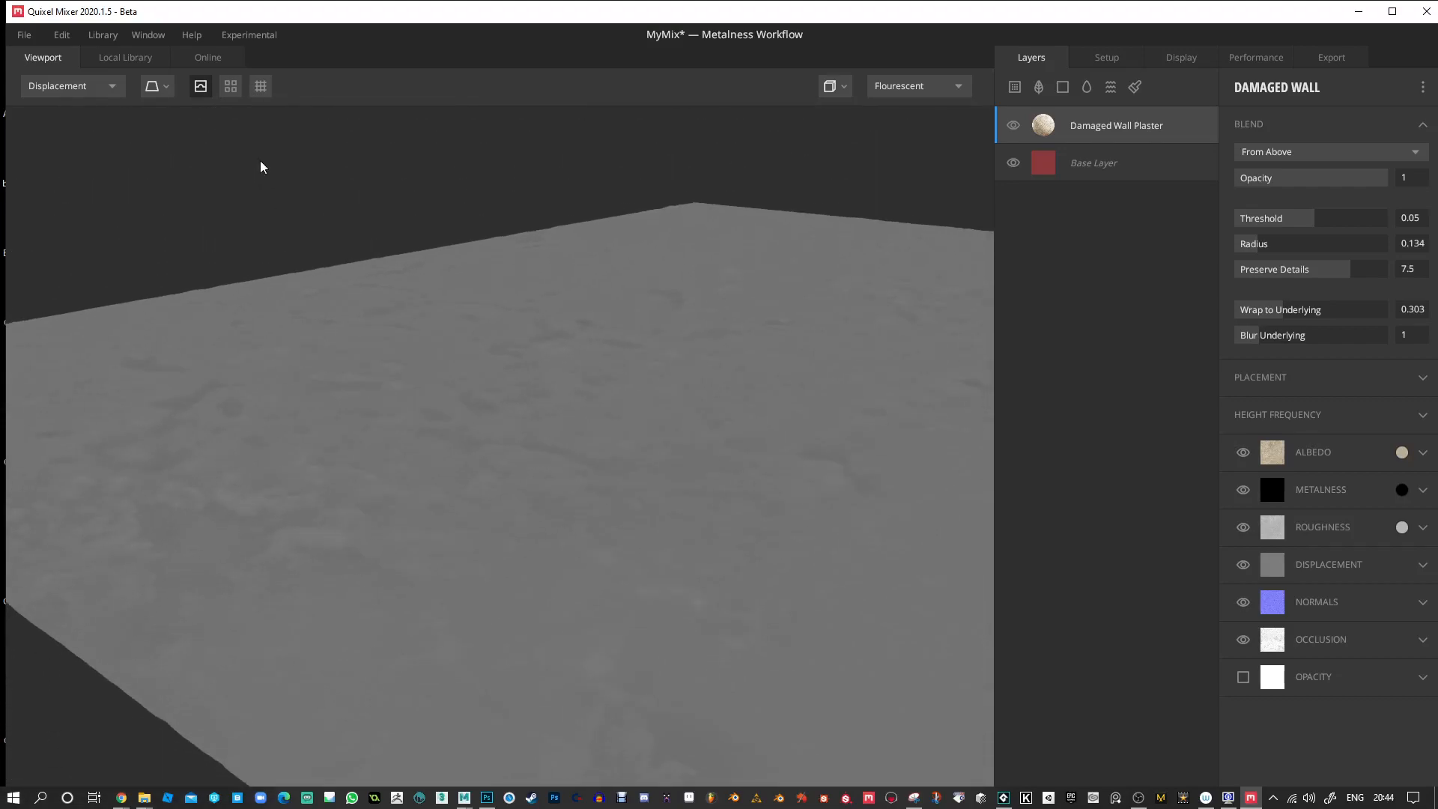
Return the viewport to PBR Metalness and compare the plane with displacement preview off and on.
click(202, 92)
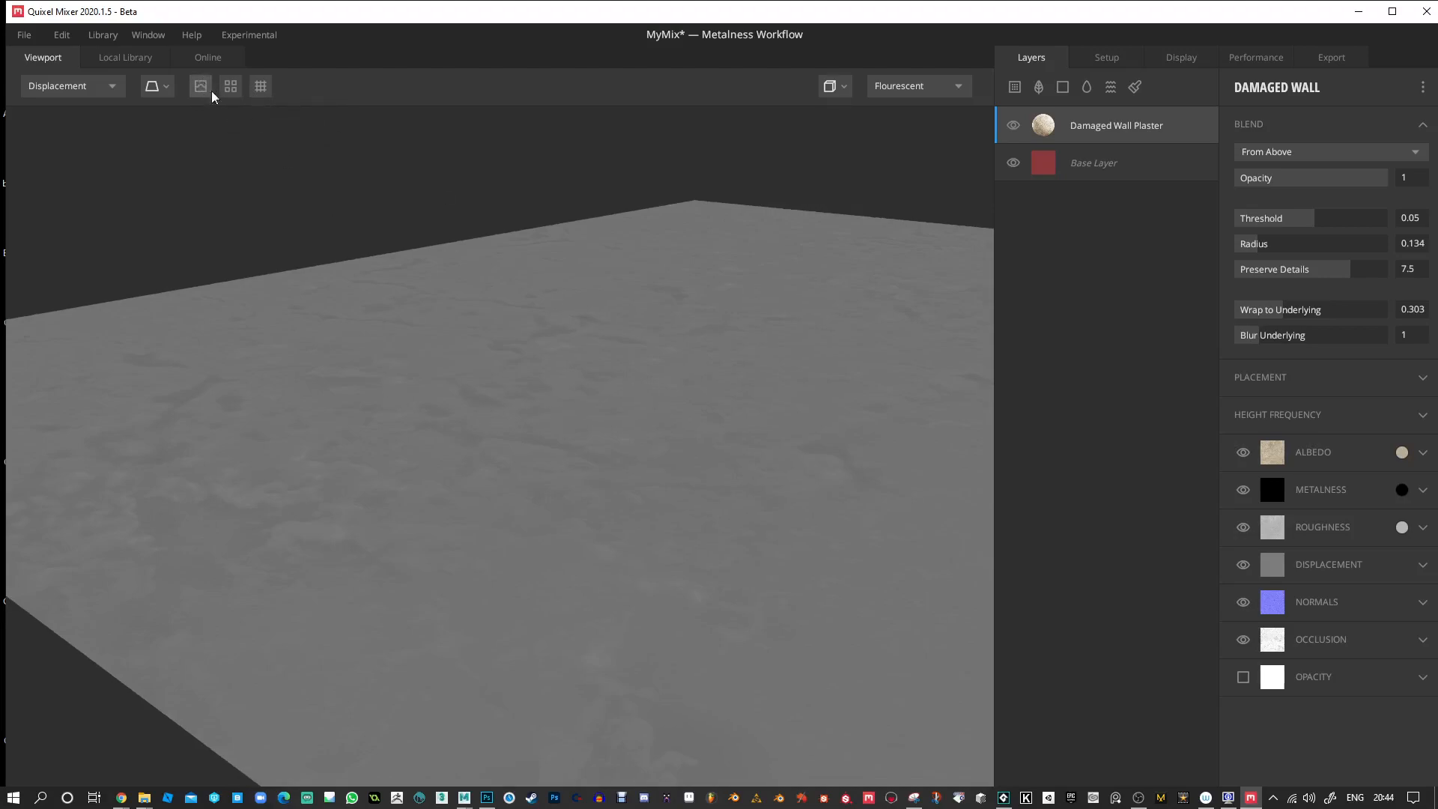
click(110, 89)
click(96, 111)
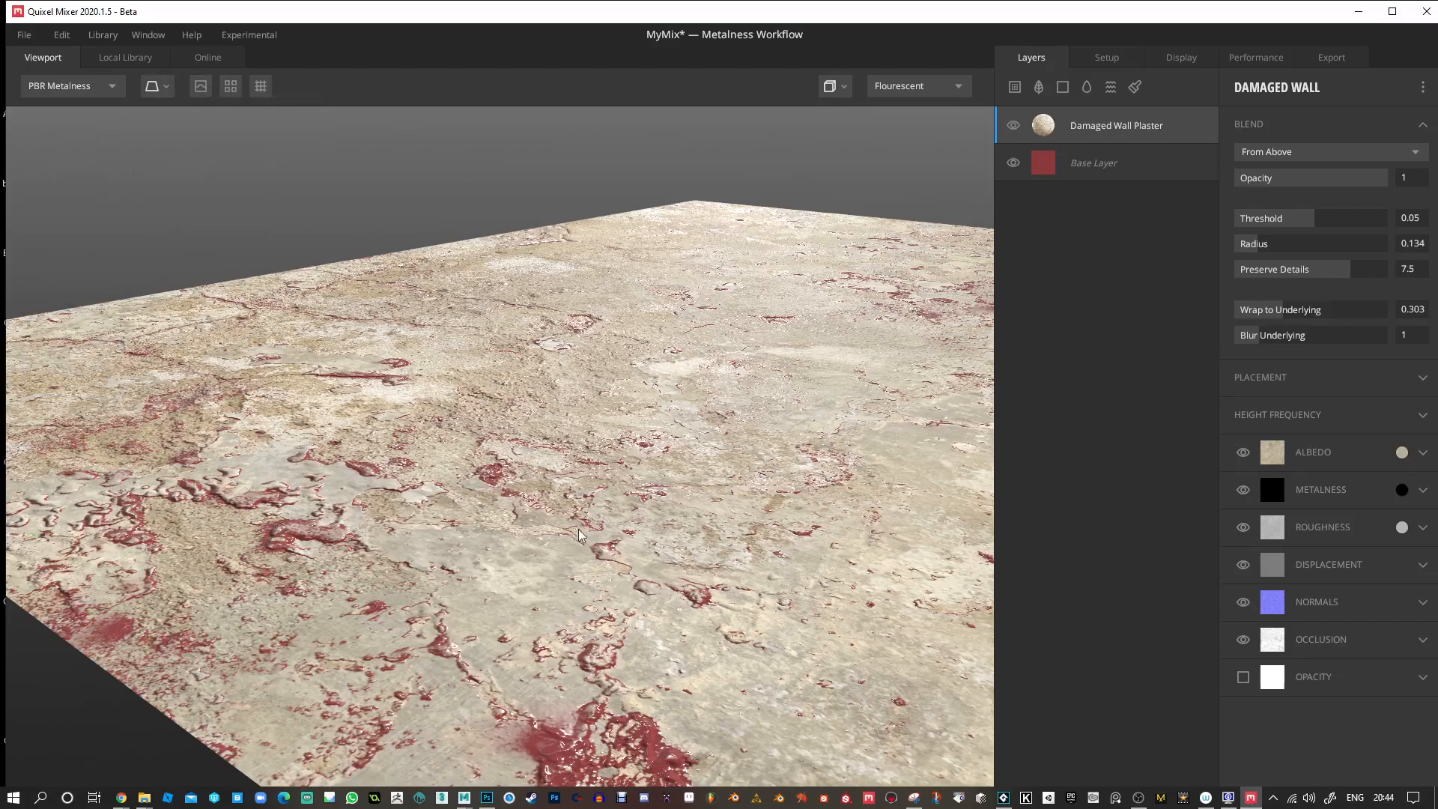
drag(503, 504, 402, 399)
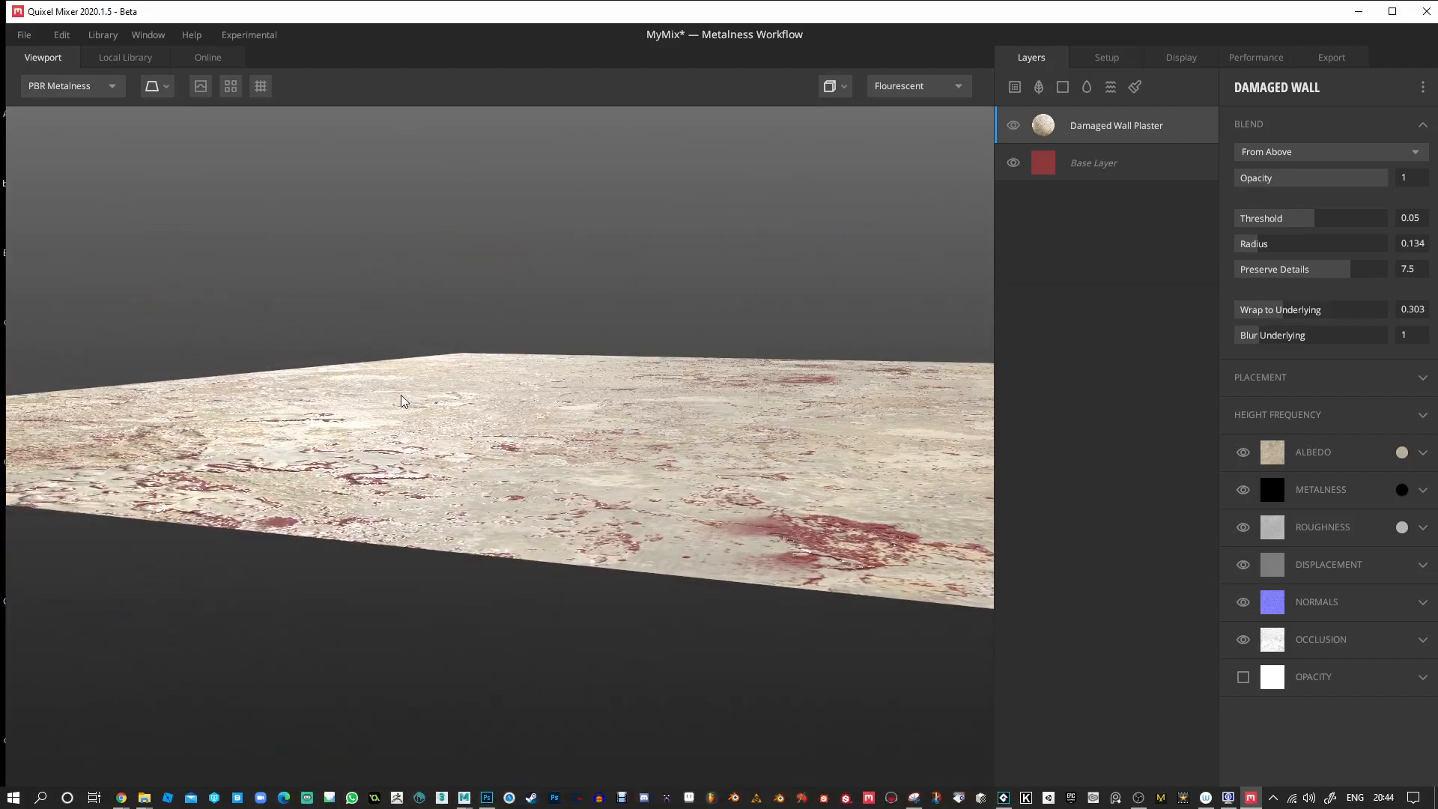
click(201, 88)
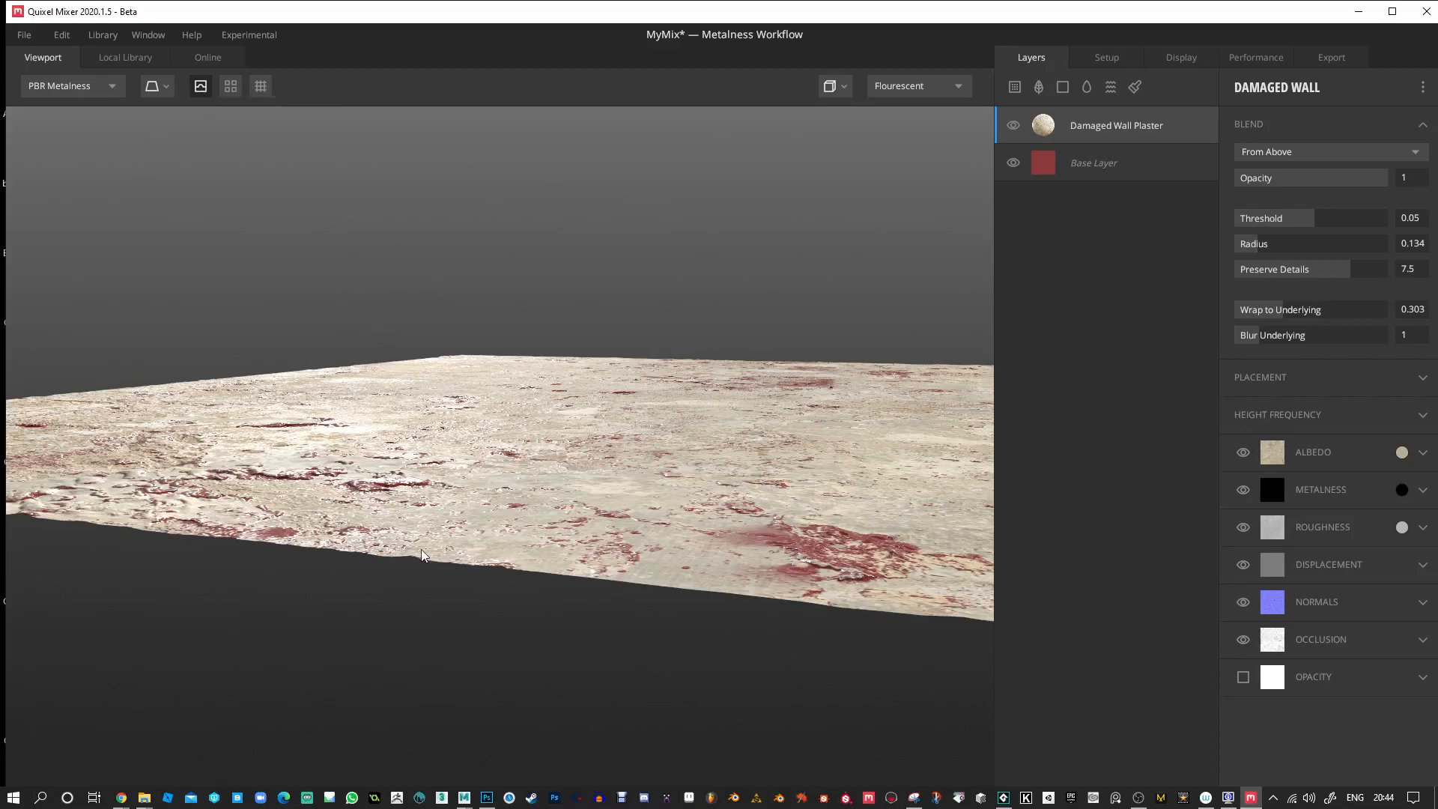
Lower the plaster layer's blend Threshold to 0.03.
scroll(683, 430, up, 4)
drag(1313, 233, 1314, 230)
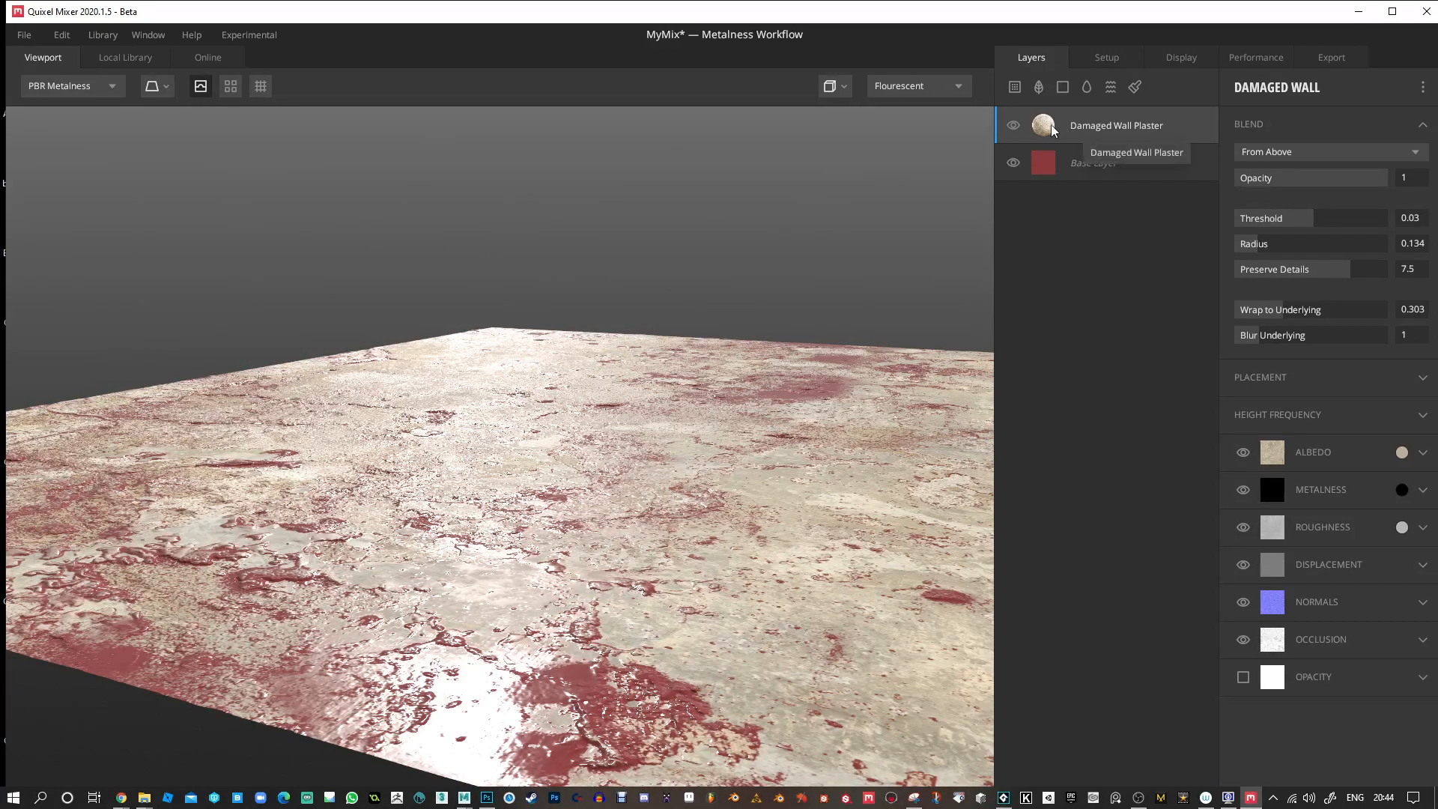
Test the plaster layer's displacement at Strength 50, and settle on Opacity 0.537 and Strength 4.478.
click(1422, 567)
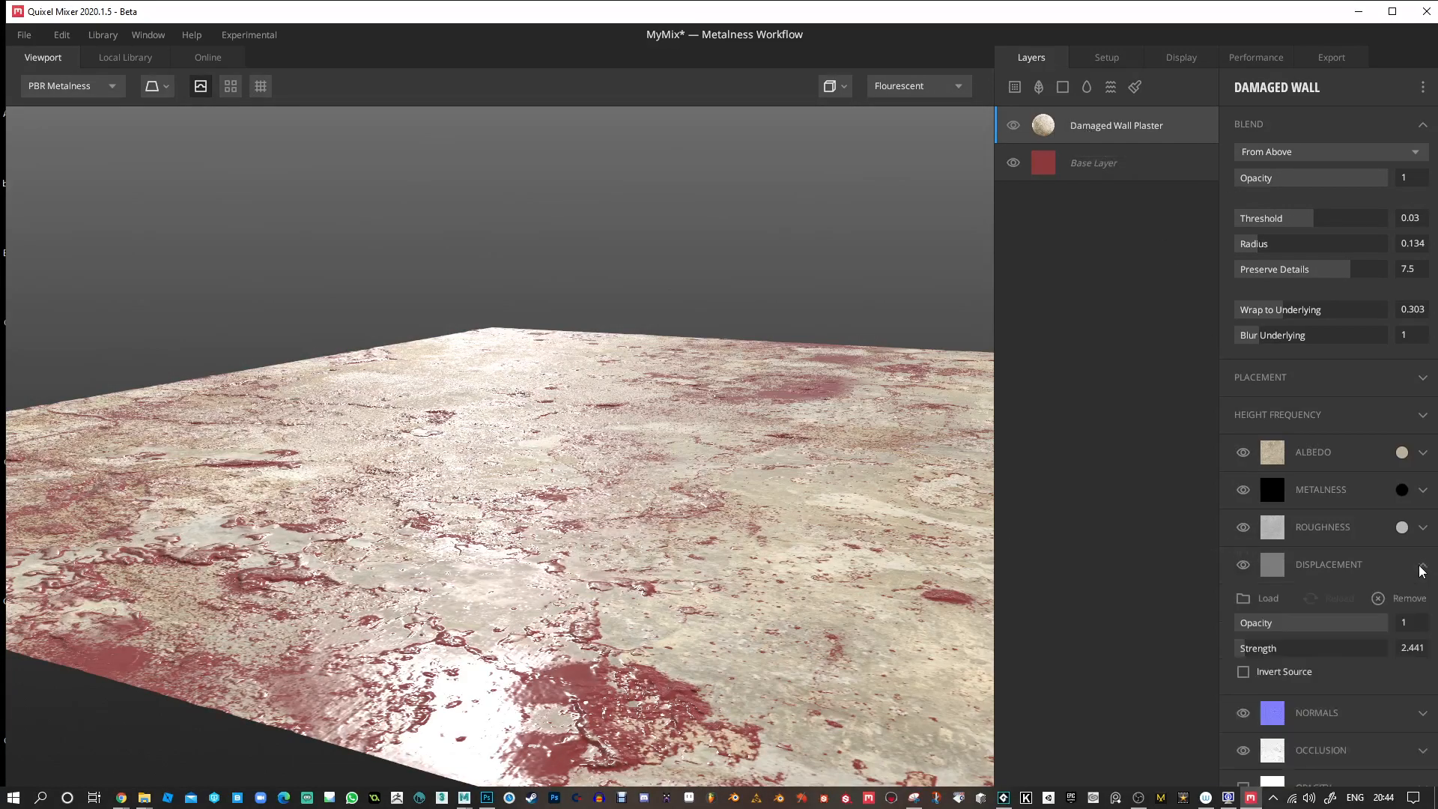
drag(1261, 650, 1404, 645)
drag(638, 511, 672, 483)
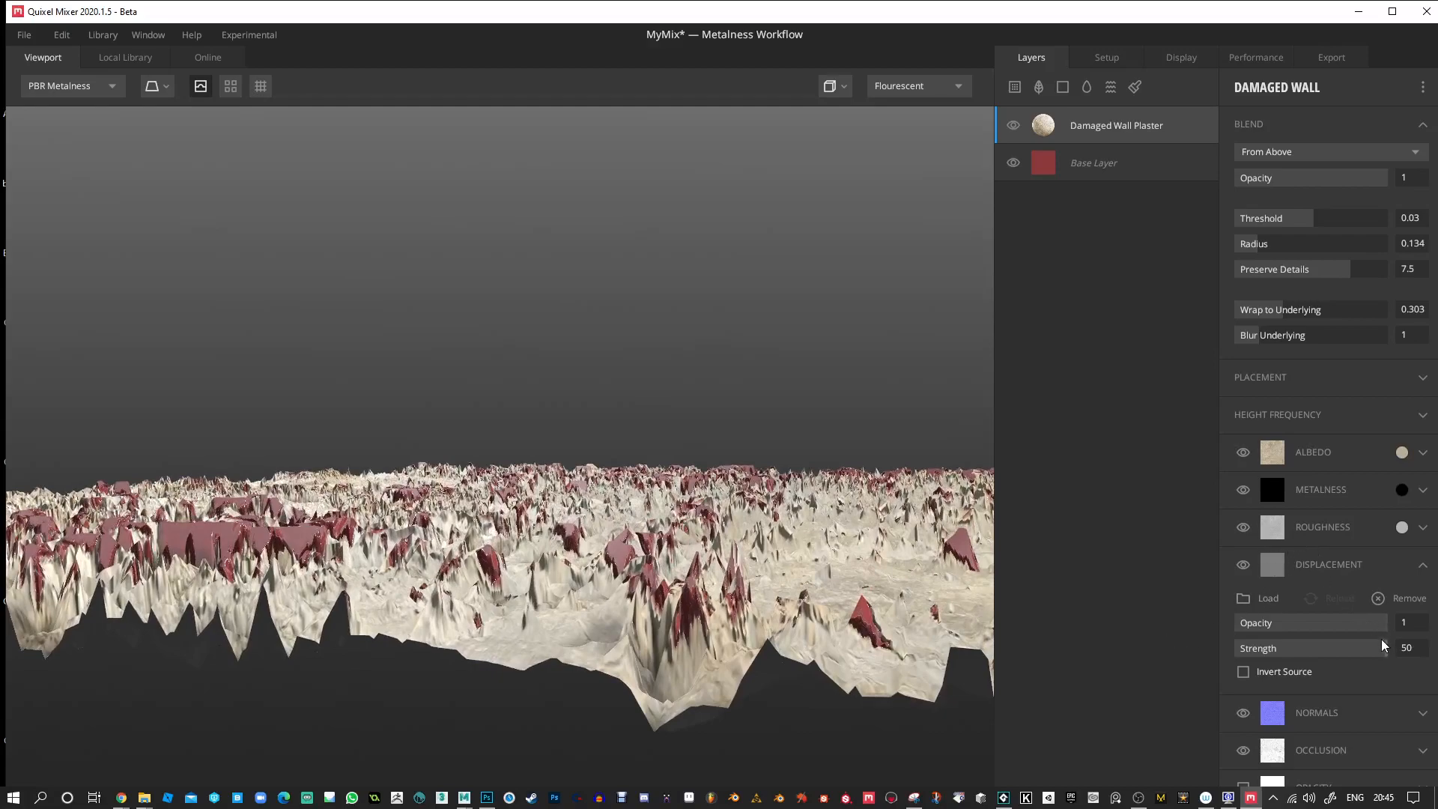
drag(1386, 629, 1249, 669)
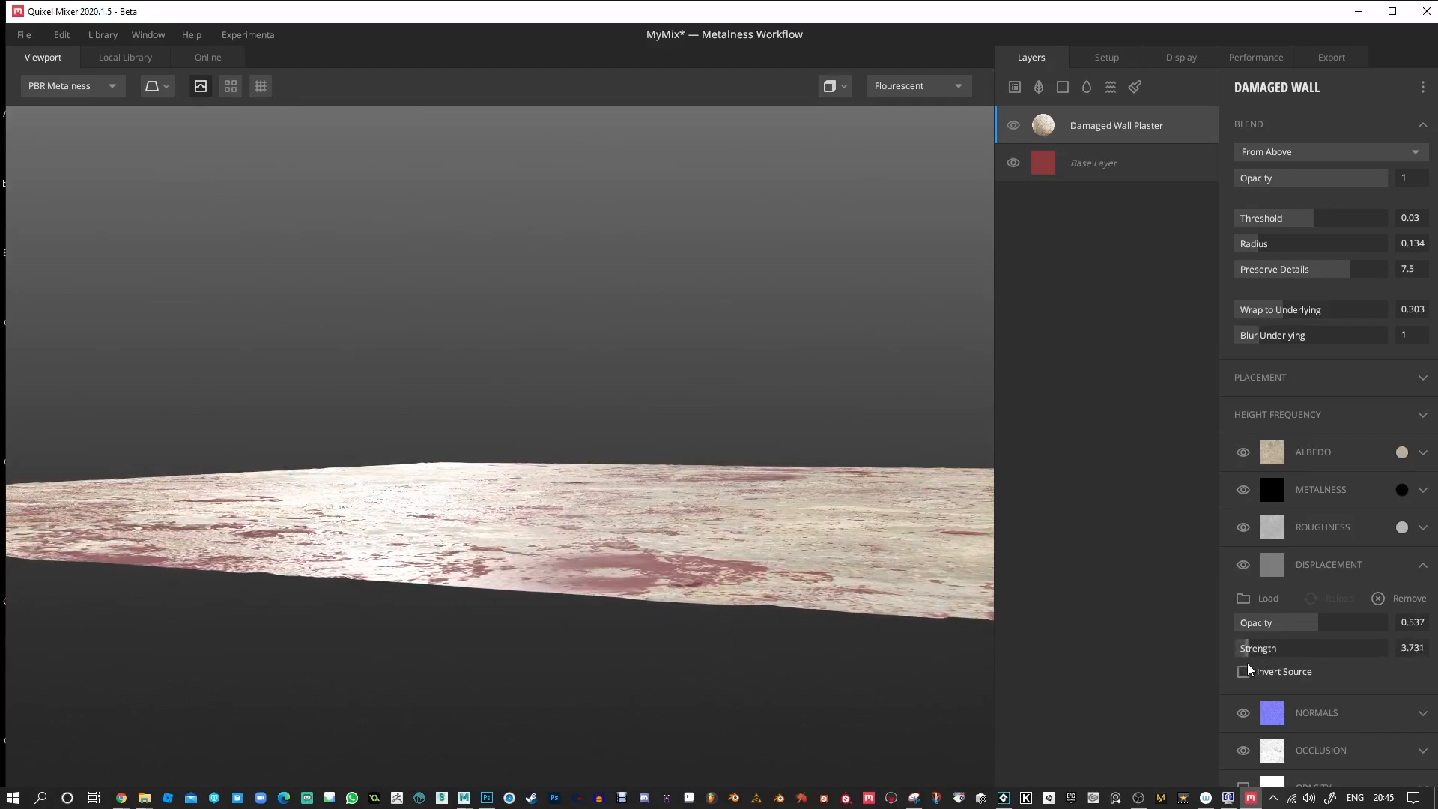
drag(714, 426, 625, 456)
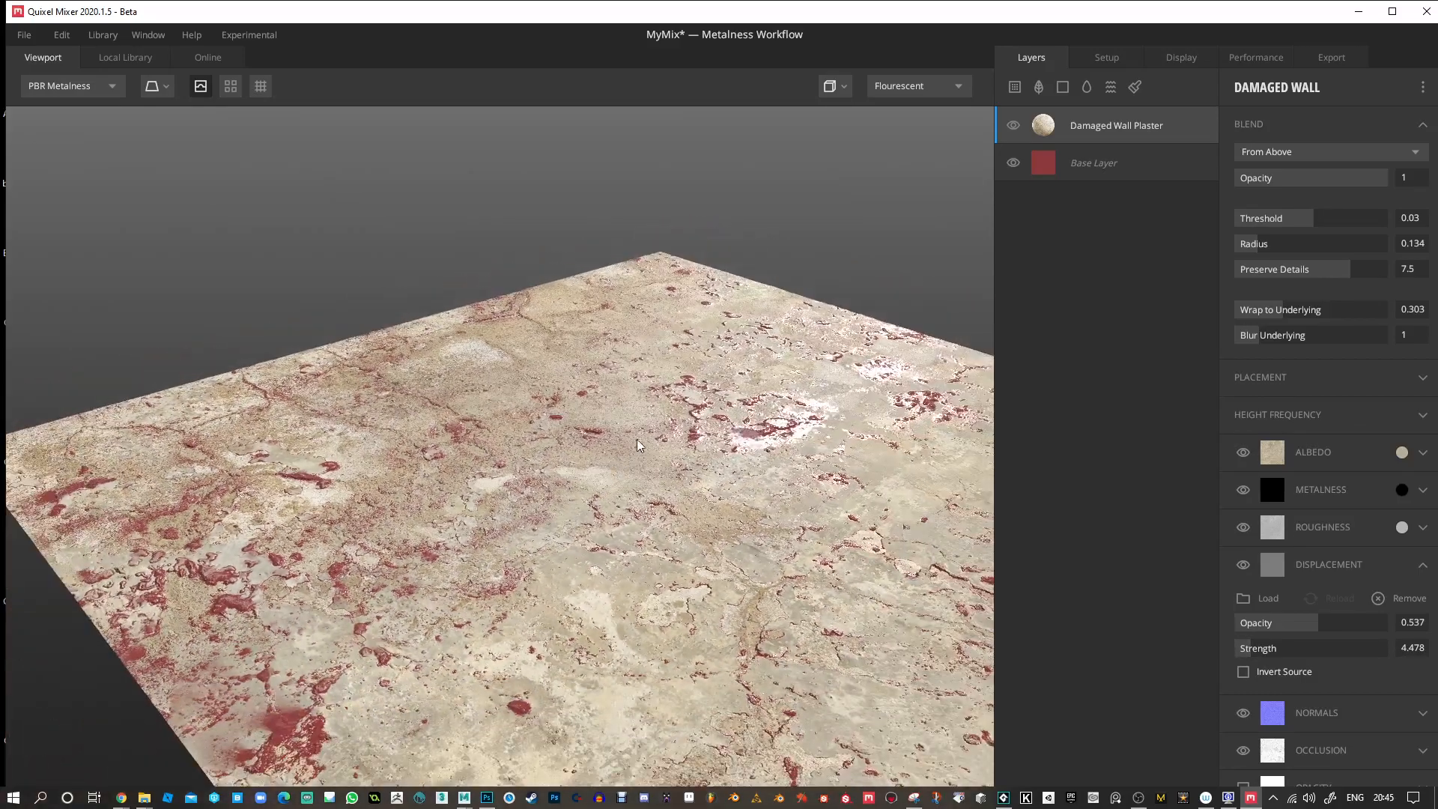
Recolour the Base Layer's albedo to a muted blue-violet, hex 413776.
click(1045, 168)
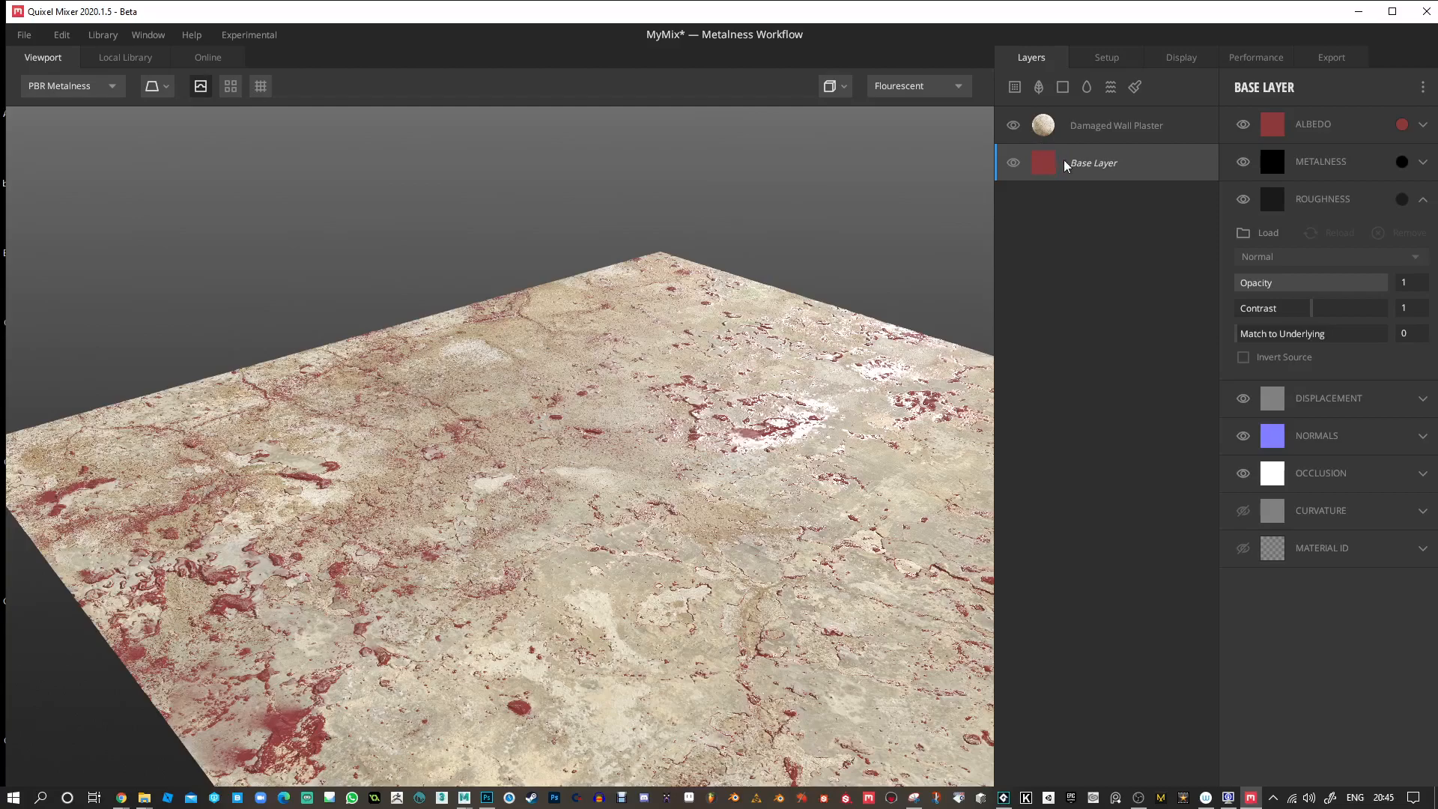
click(1402, 124)
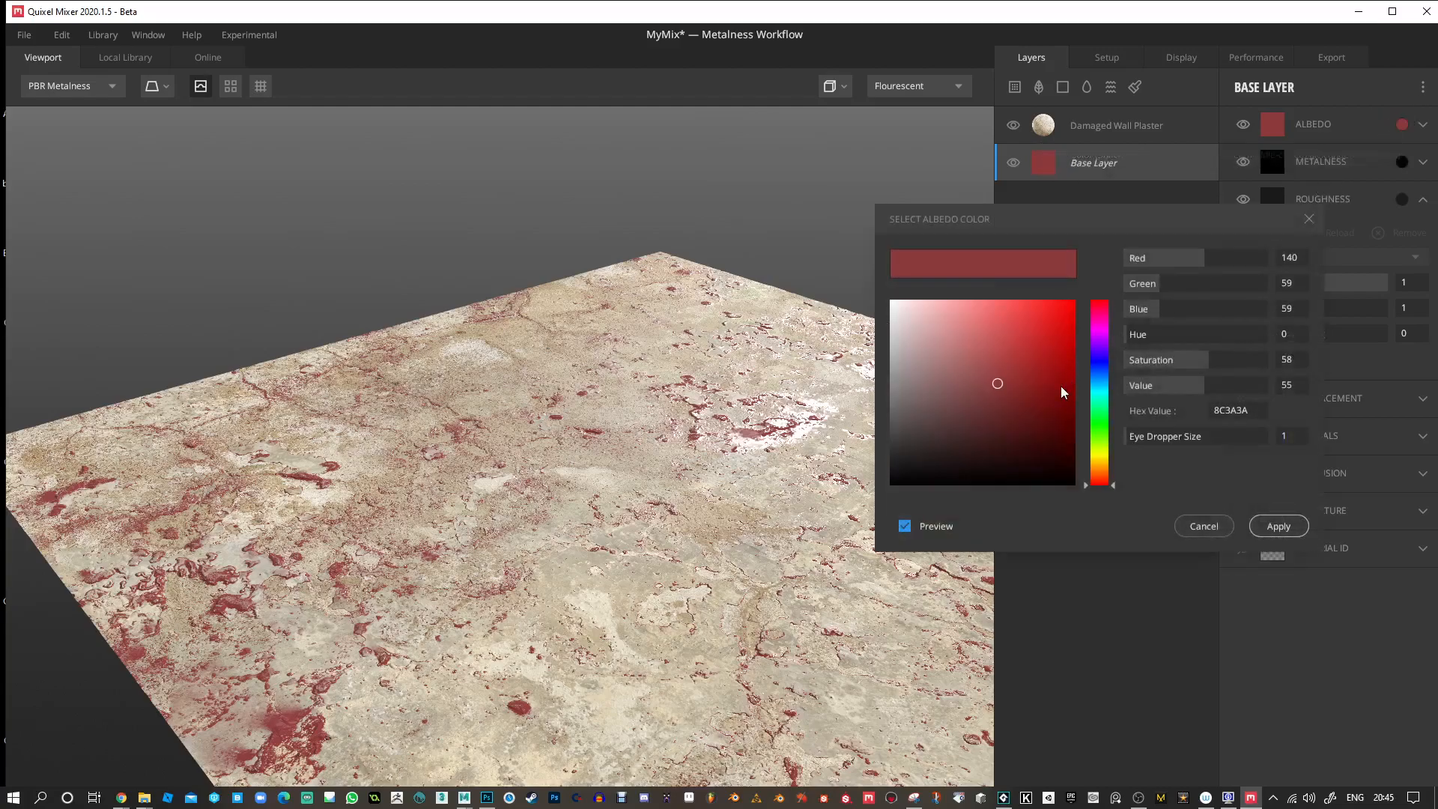
click(1040, 466)
drag(1041, 468, 952, 330)
drag(1104, 421, 1109, 366)
mouse_move(981, 375)
mouse_down()
mouse_move(1011, 397)
mouse_move(987, 400)
mouse_up()
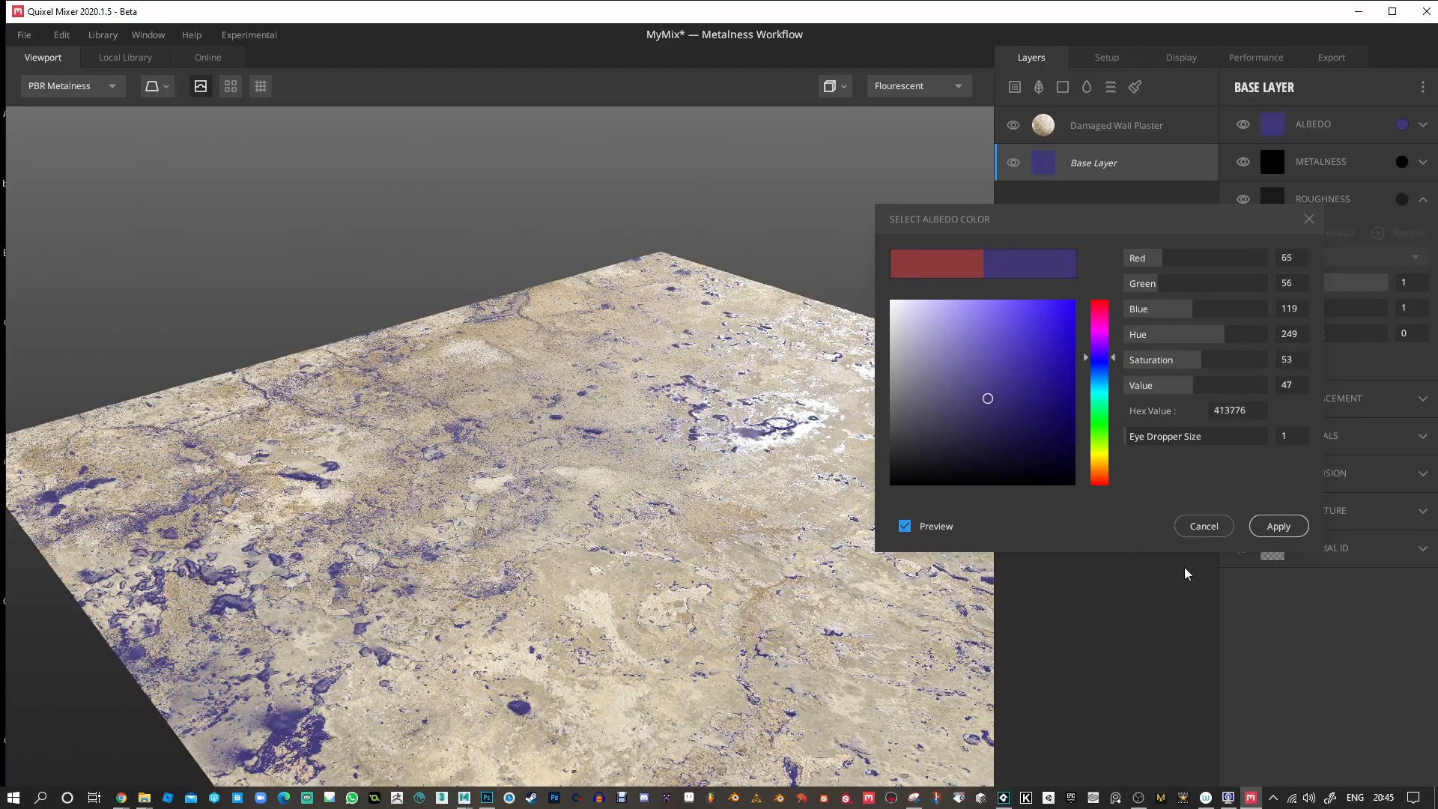
click(1275, 526)
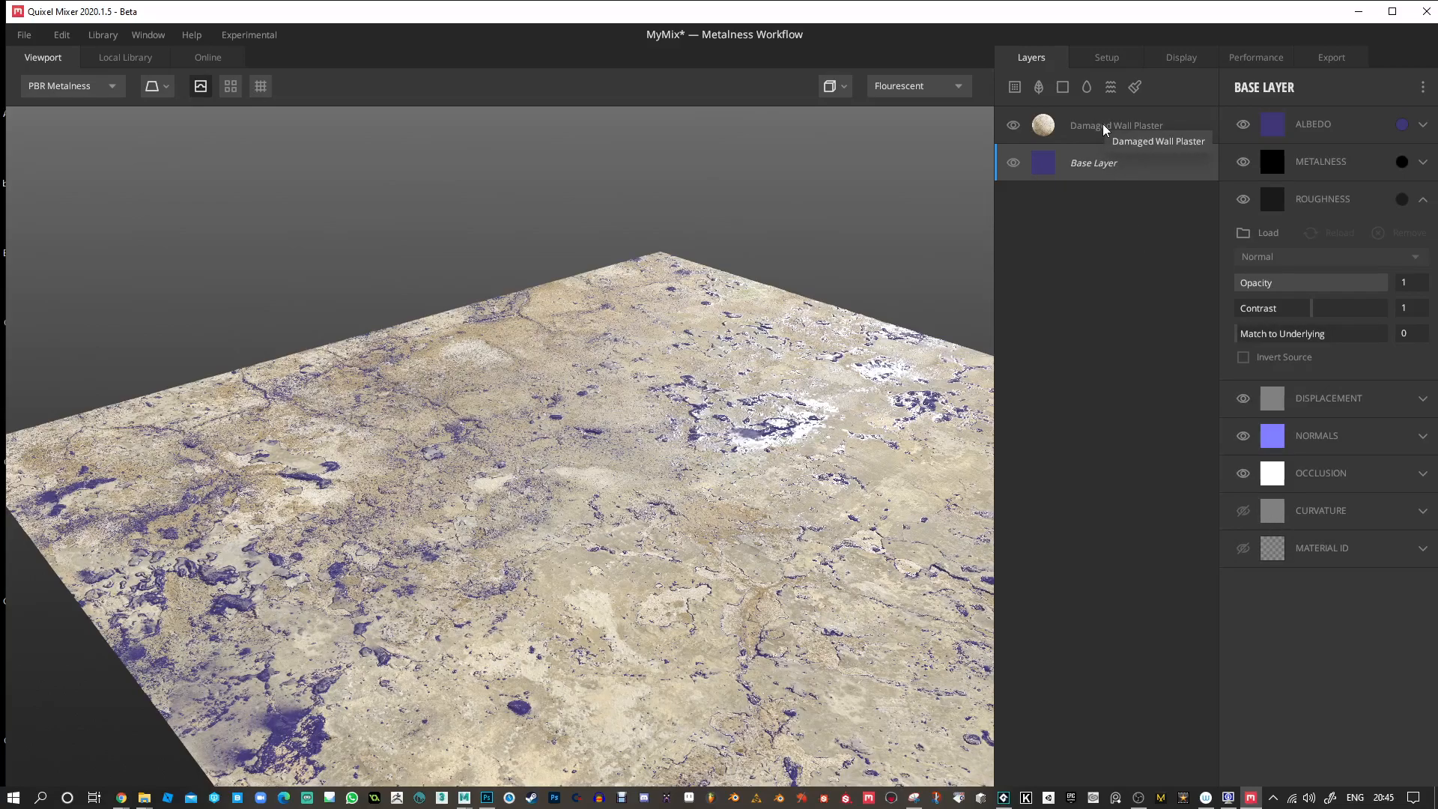
Set the Damaged Wall Plaster layer's Wrap to Underlying to 0.537 and Preserve Details to 6.318.
click(1137, 140)
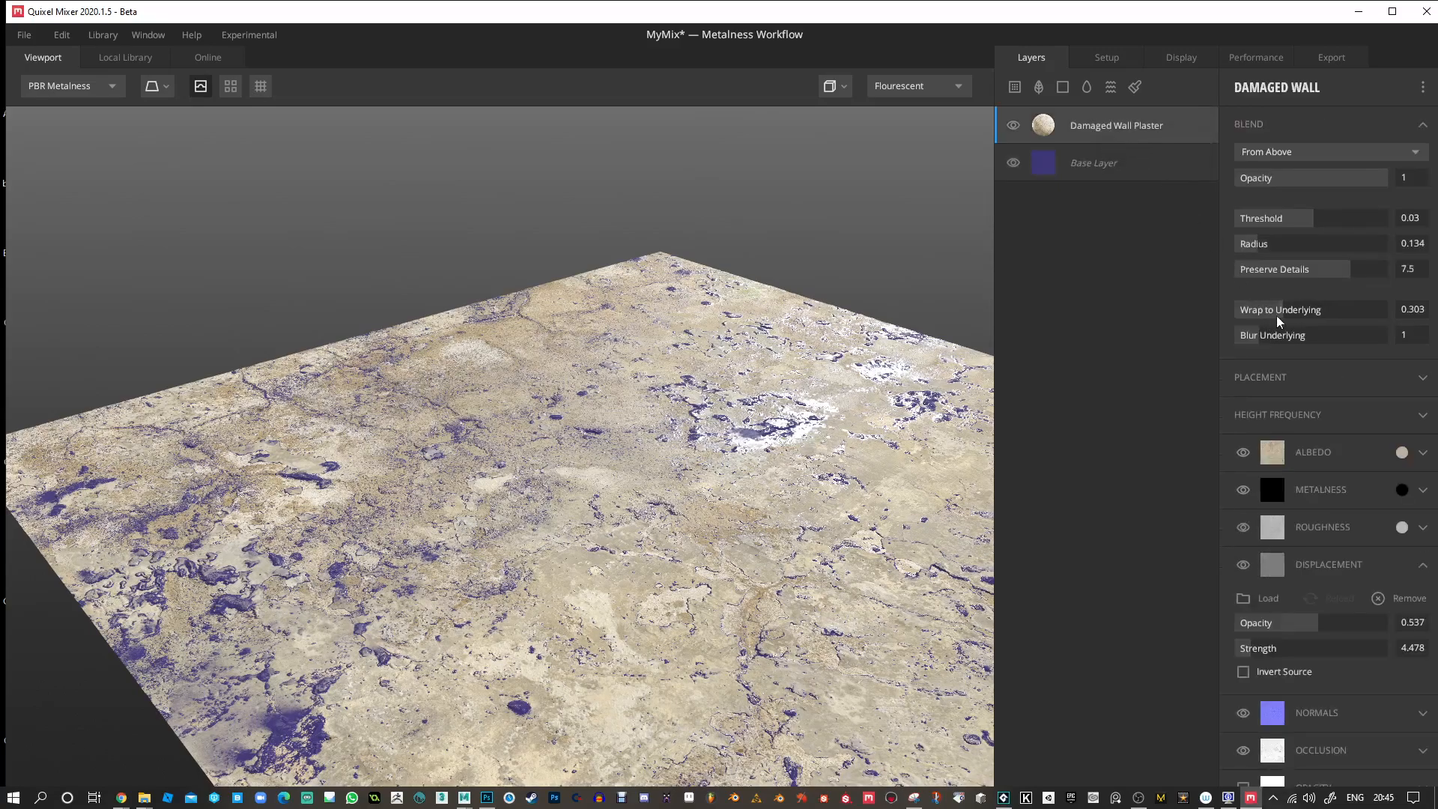
mouse_move(1283, 318)
mouse_down()
mouse_move(1351, 317)
mouse_move(1311, 319)
mouse_up()
drag(532, 439, 627, 539)
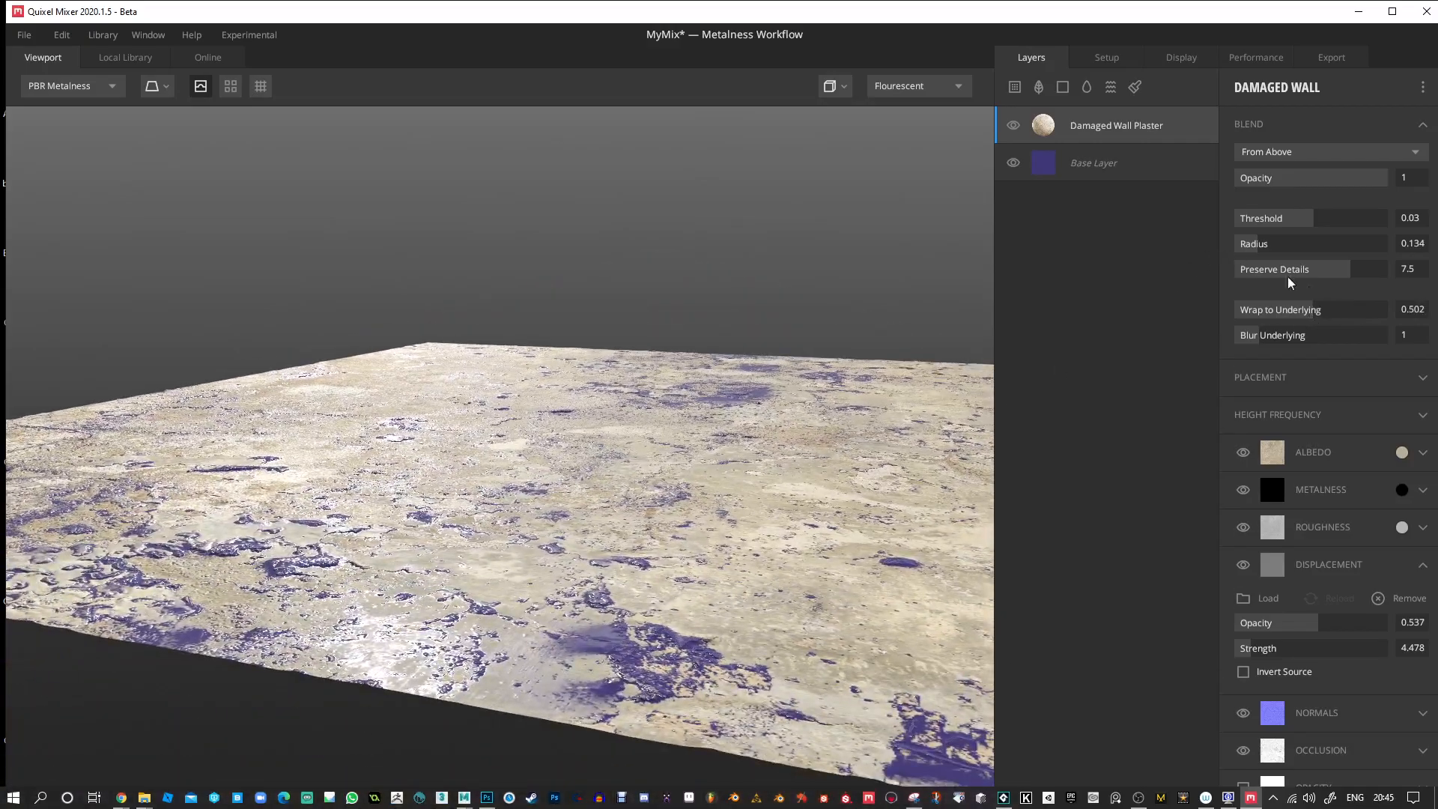
drag(1309, 314, 1267, 343)
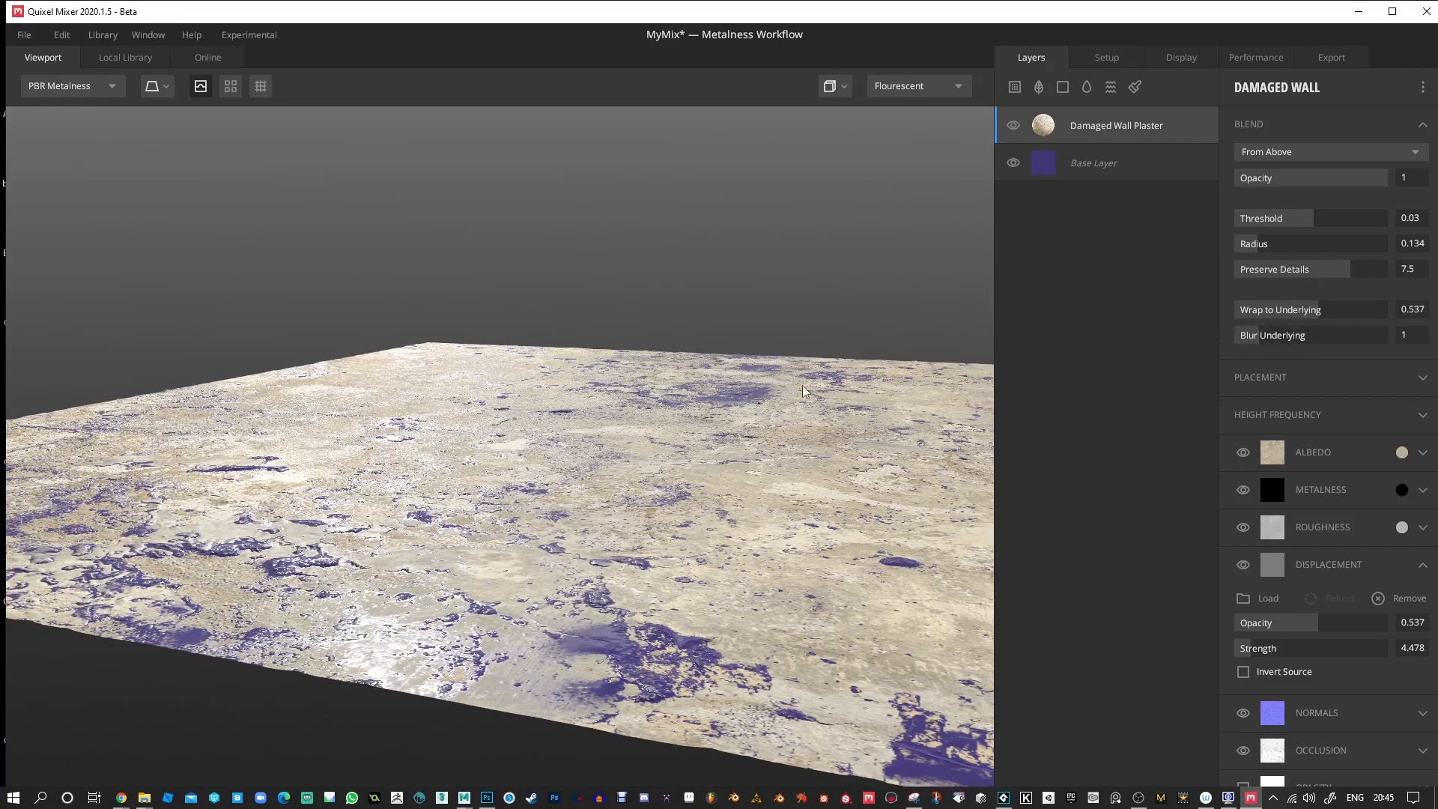
mouse_move(1349, 269)
mouse_down()
mouse_move(1265, 283)
mouse_move(1371, 274)
mouse_move(1382, 293)
mouse_move(1332, 291)
mouse_up()
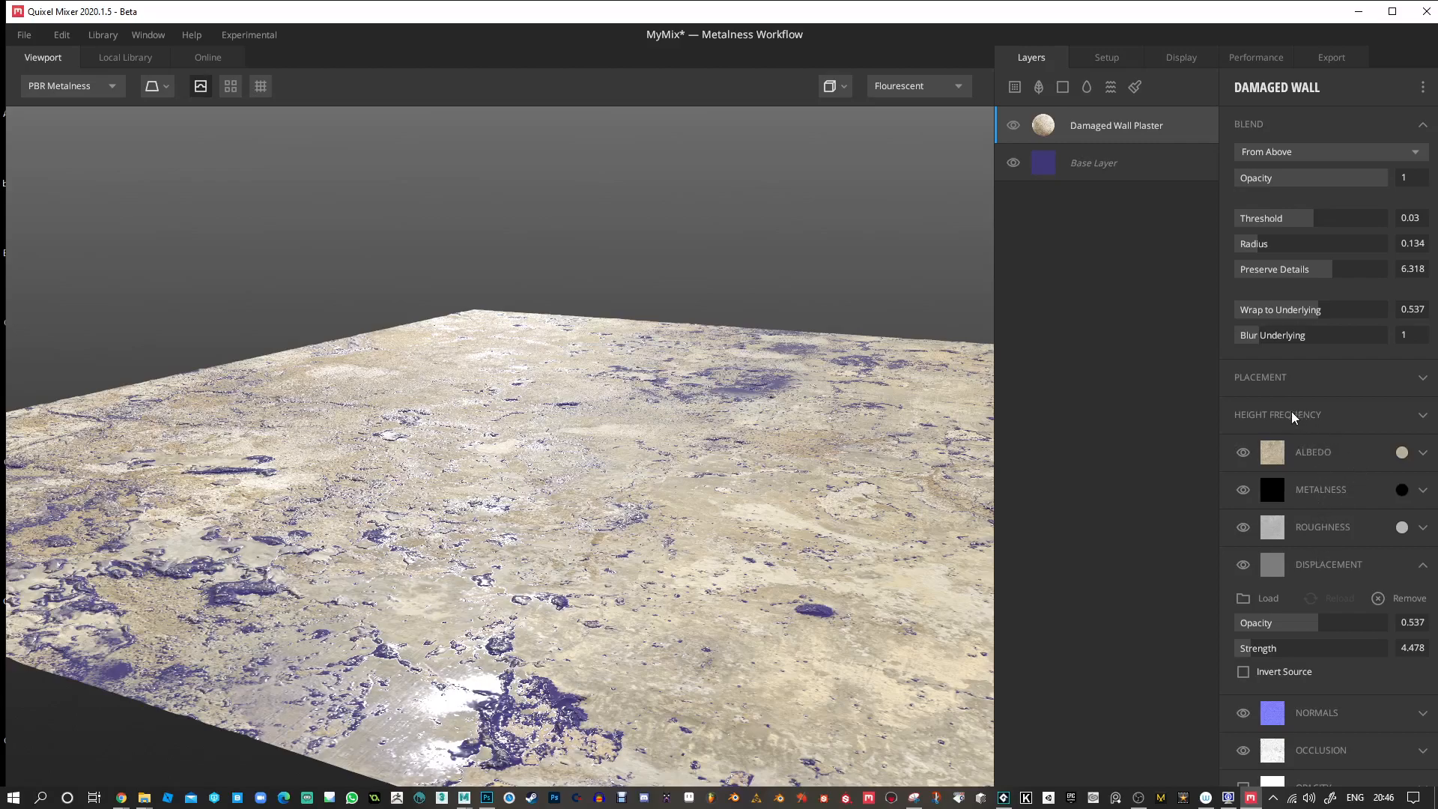
Set the plaster layer's height frequencies to High Frequency -0.418 and Low Frequency 0.259.
click(1421, 418)
alt+drag(553, 495, 574, 477)
drag(1340, 451, 1317, 469)
drag(627, 445, 667, 480)
drag(779, 490, 347, 413)
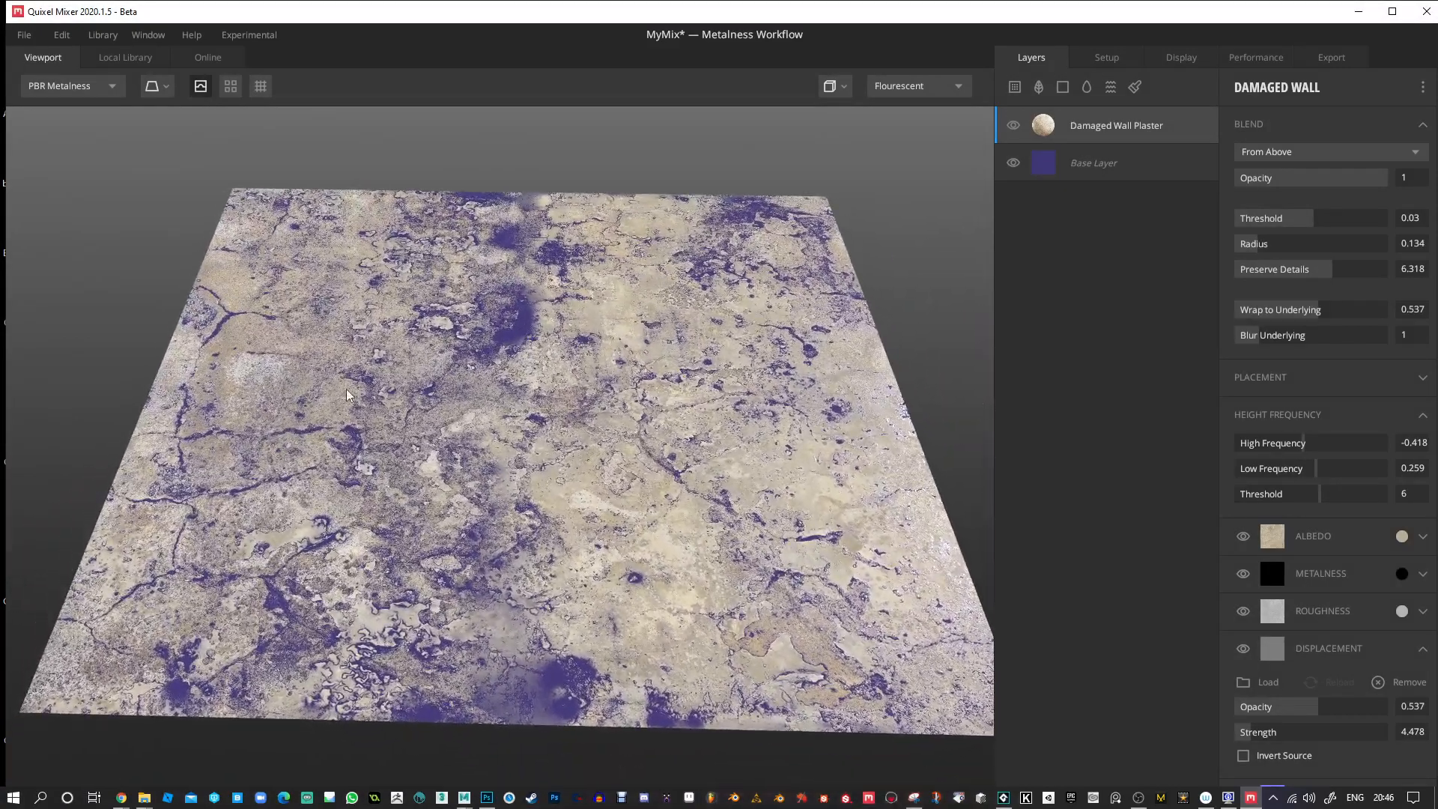
drag(453, 459, 541, 407)
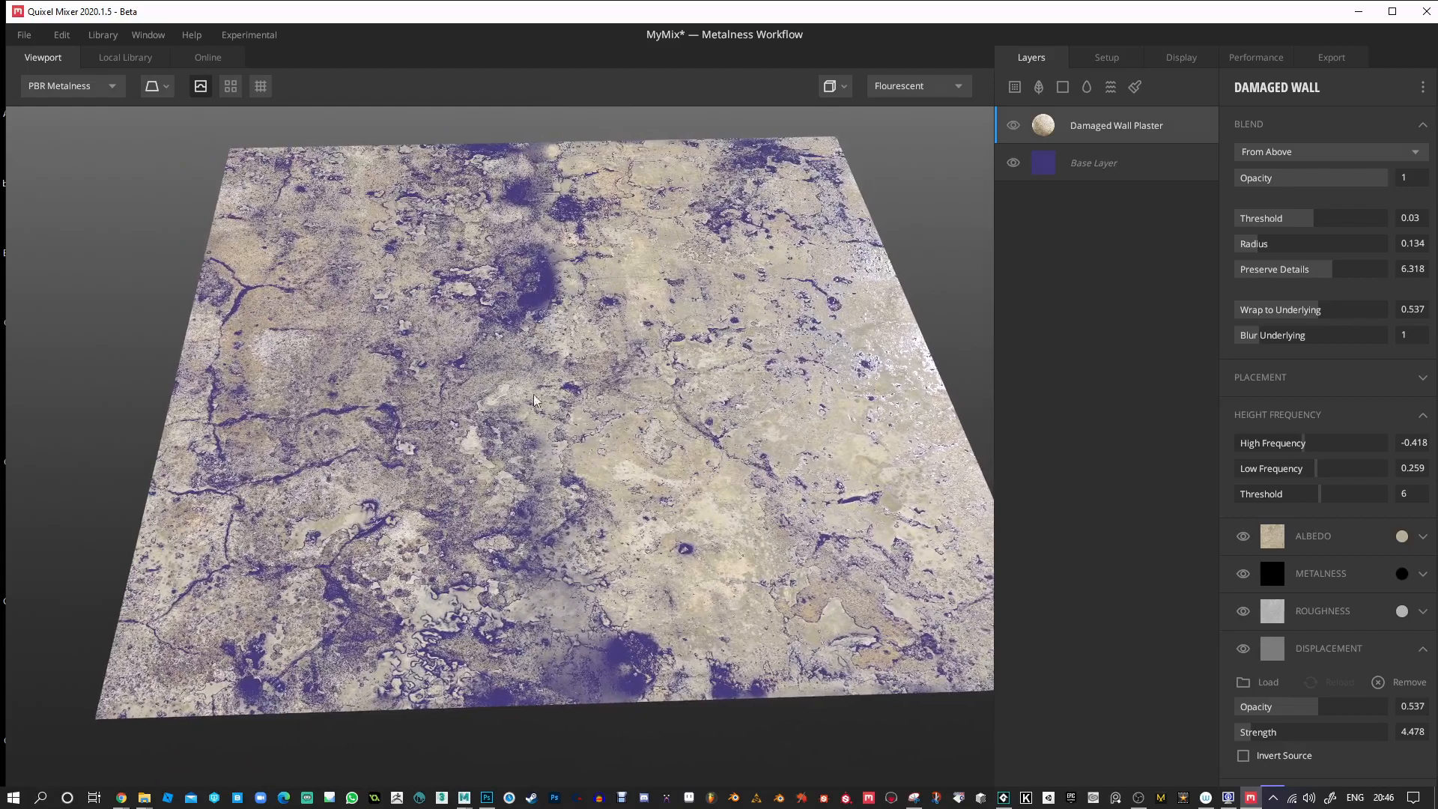
Turn on the tiling preview and examine how the plaster pattern repeats across the plane.
click(231, 87)
alt+right_drag(493, 467, 495, 234)
alt+drag(494, 234, 803, 309)
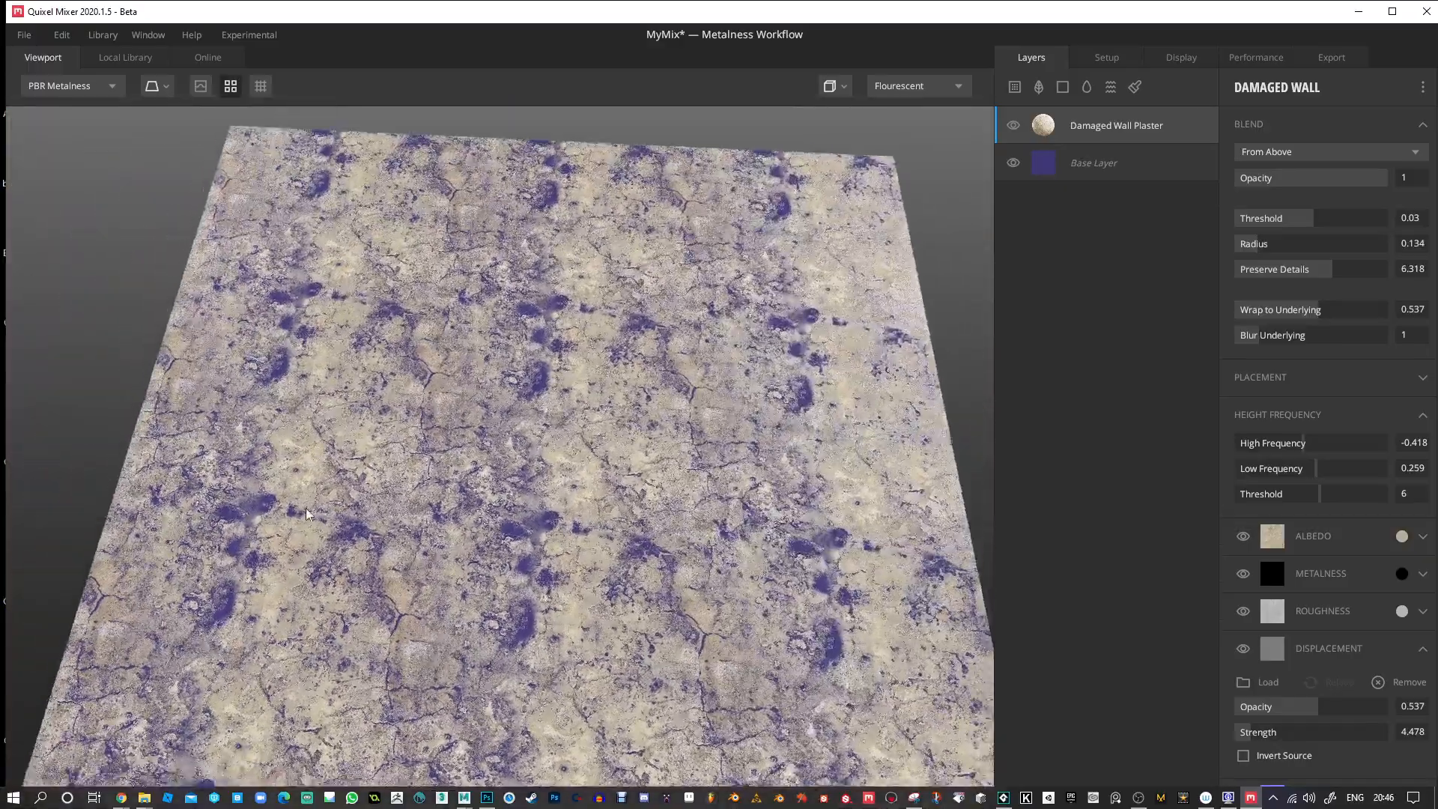
mouse_move(610, 393)
alt+mouse_down()
mouse_move(672, 424)
mouse_move(610, 422)
alt+mouse_up()
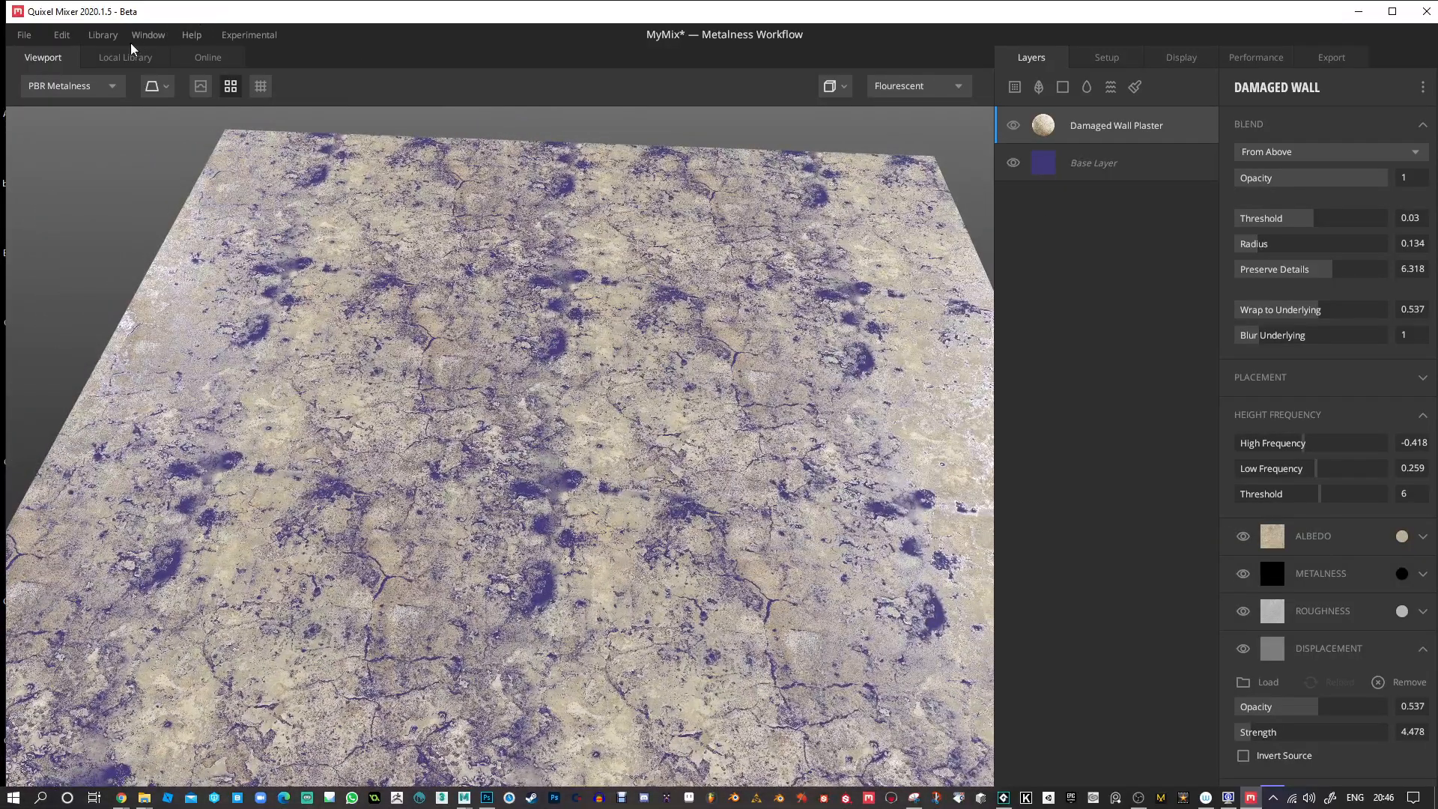
Filter the local library to the Rock category and add Black Rock 2X2 M as a new layer above the plaster.
click(114, 60)
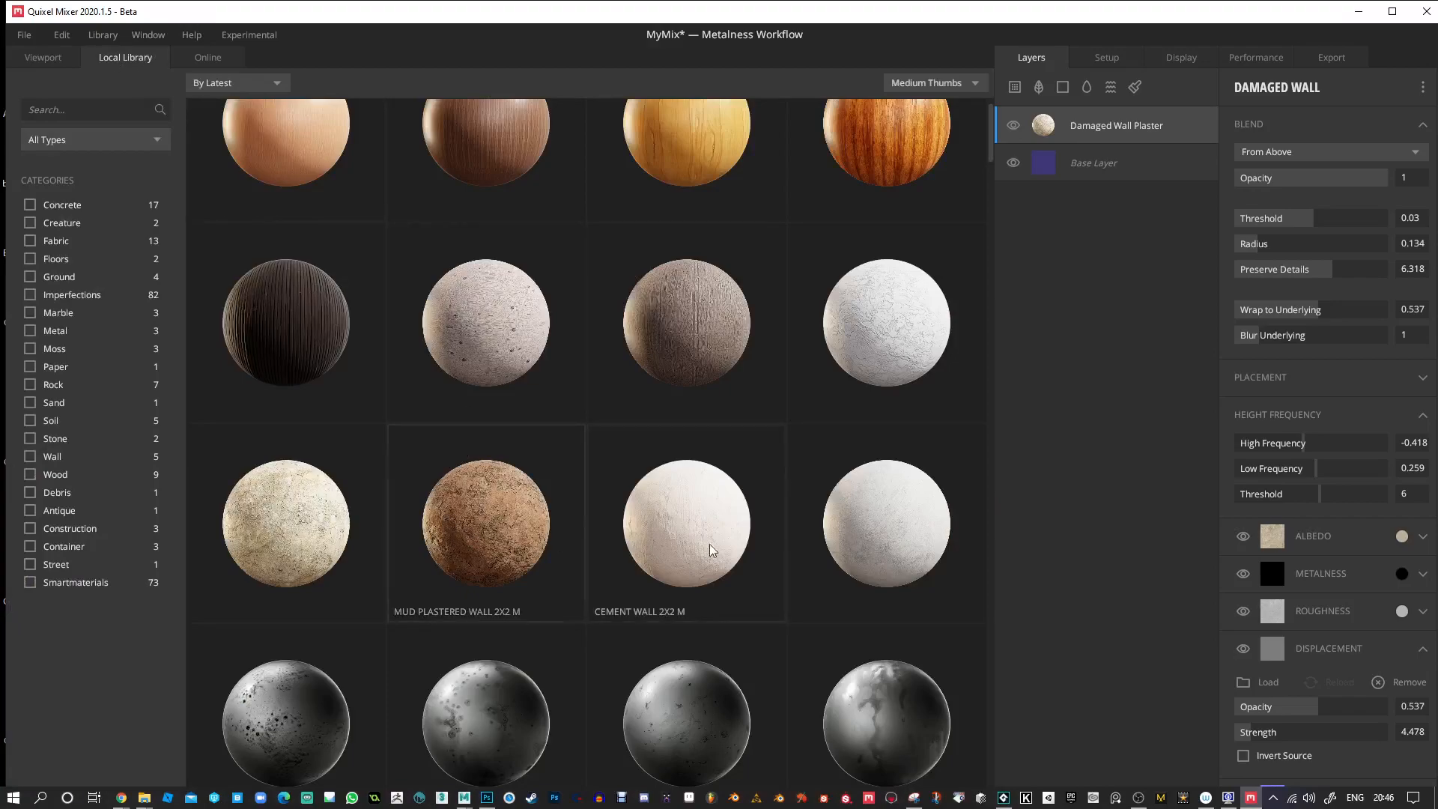
scroll(749, 510, up, 2)
scroll(751, 477, down, 5)
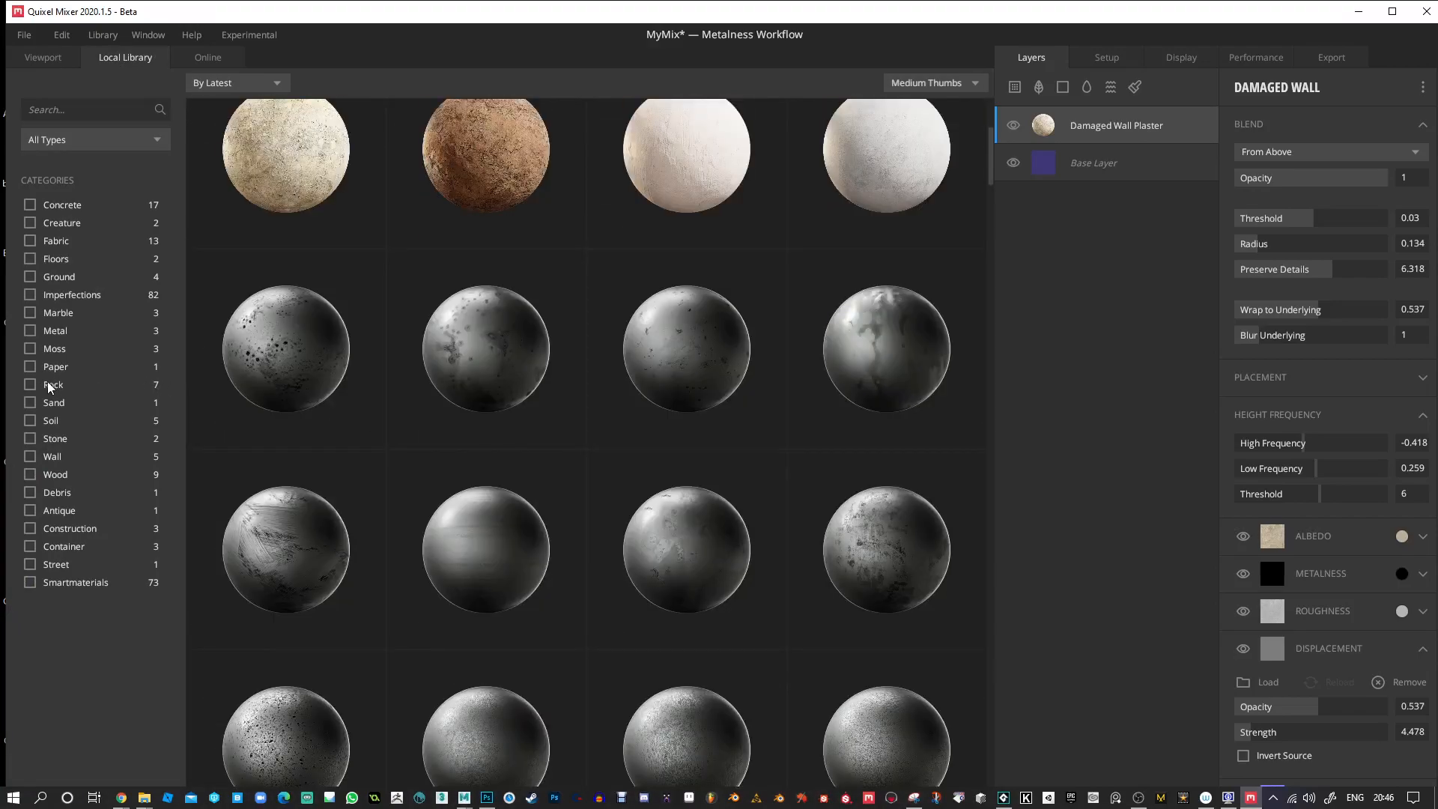
click(31, 385)
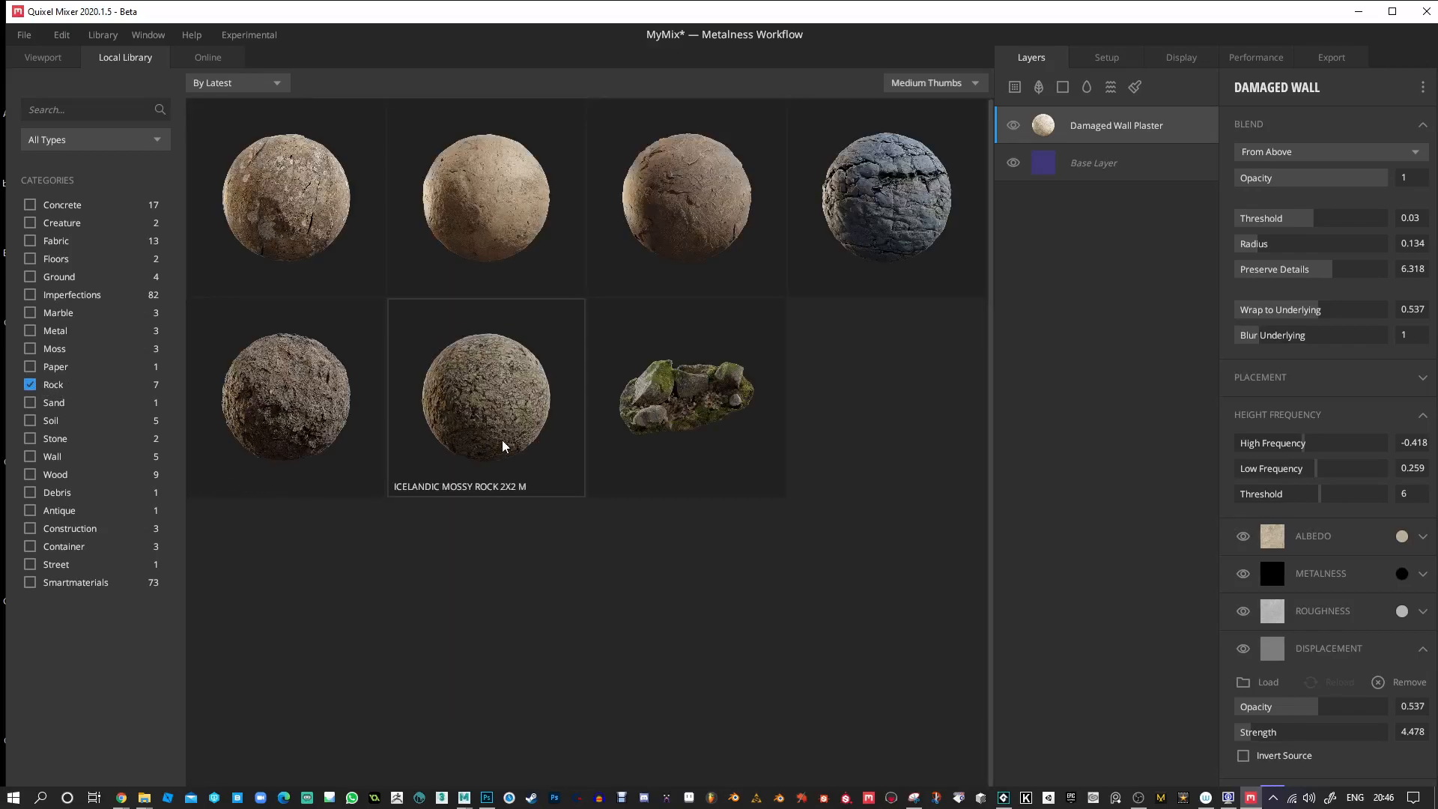
click(709, 249)
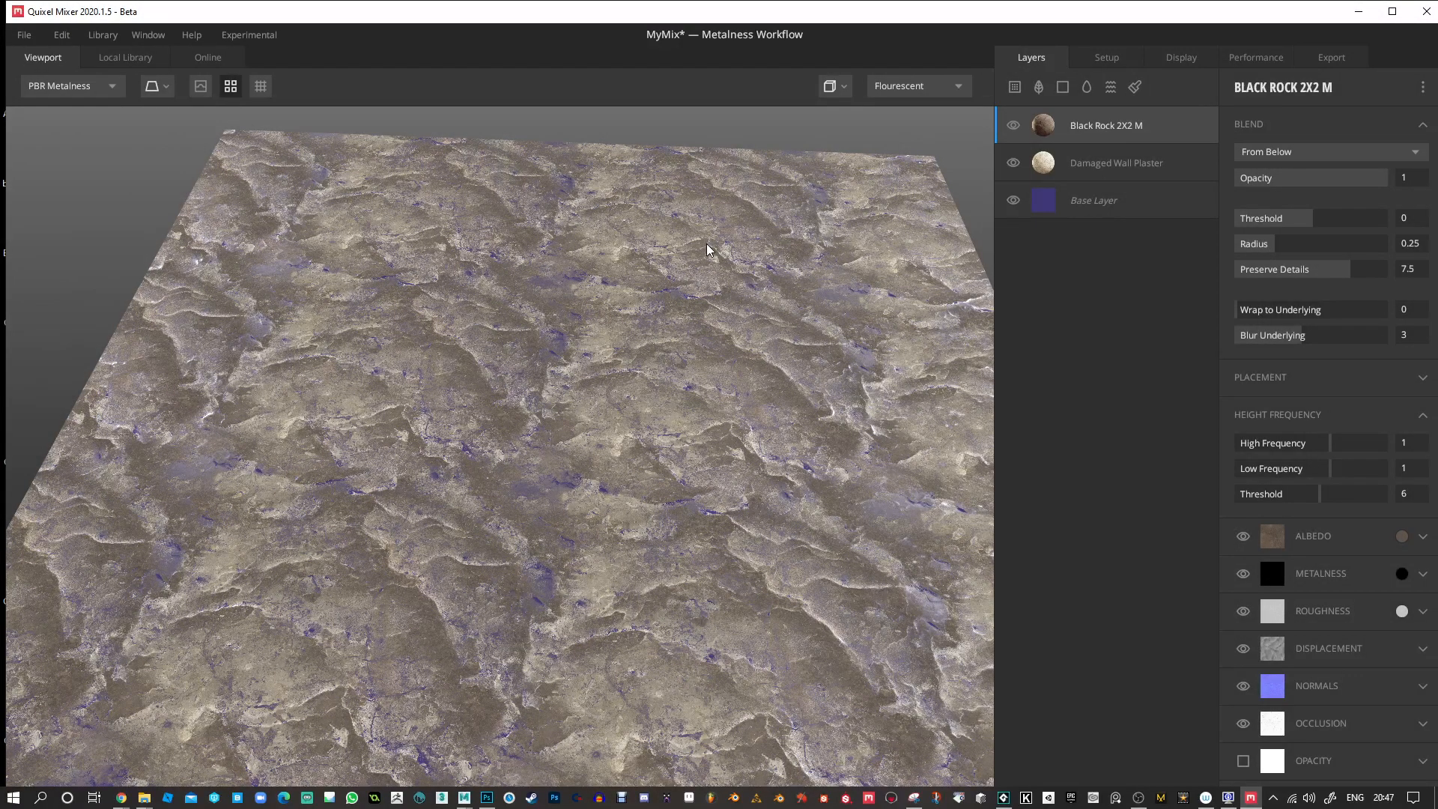
Turn displacement preview on and tiling preview off, and inspect the rock layer on the single plane.
drag(600, 482, 795, 360)
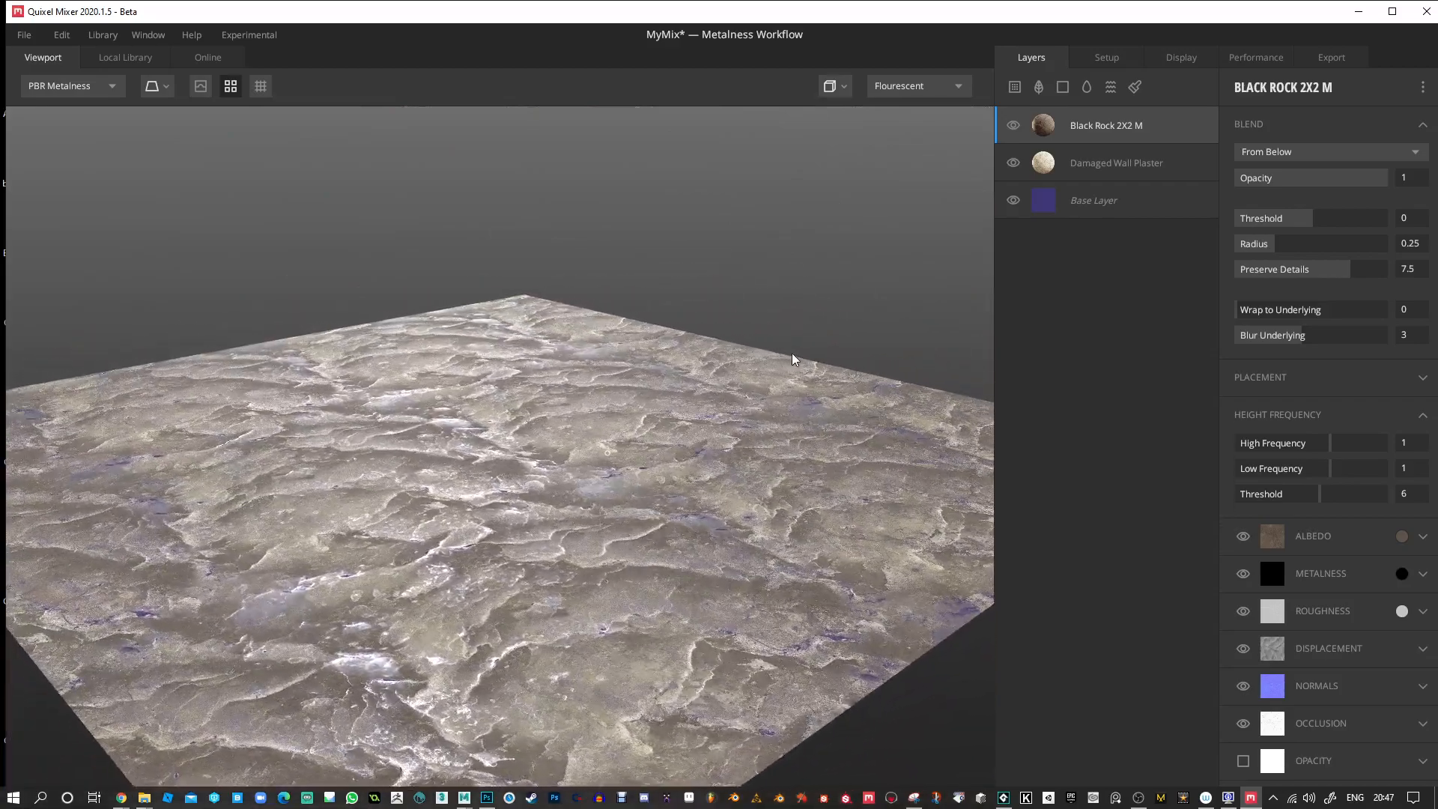
click(201, 85)
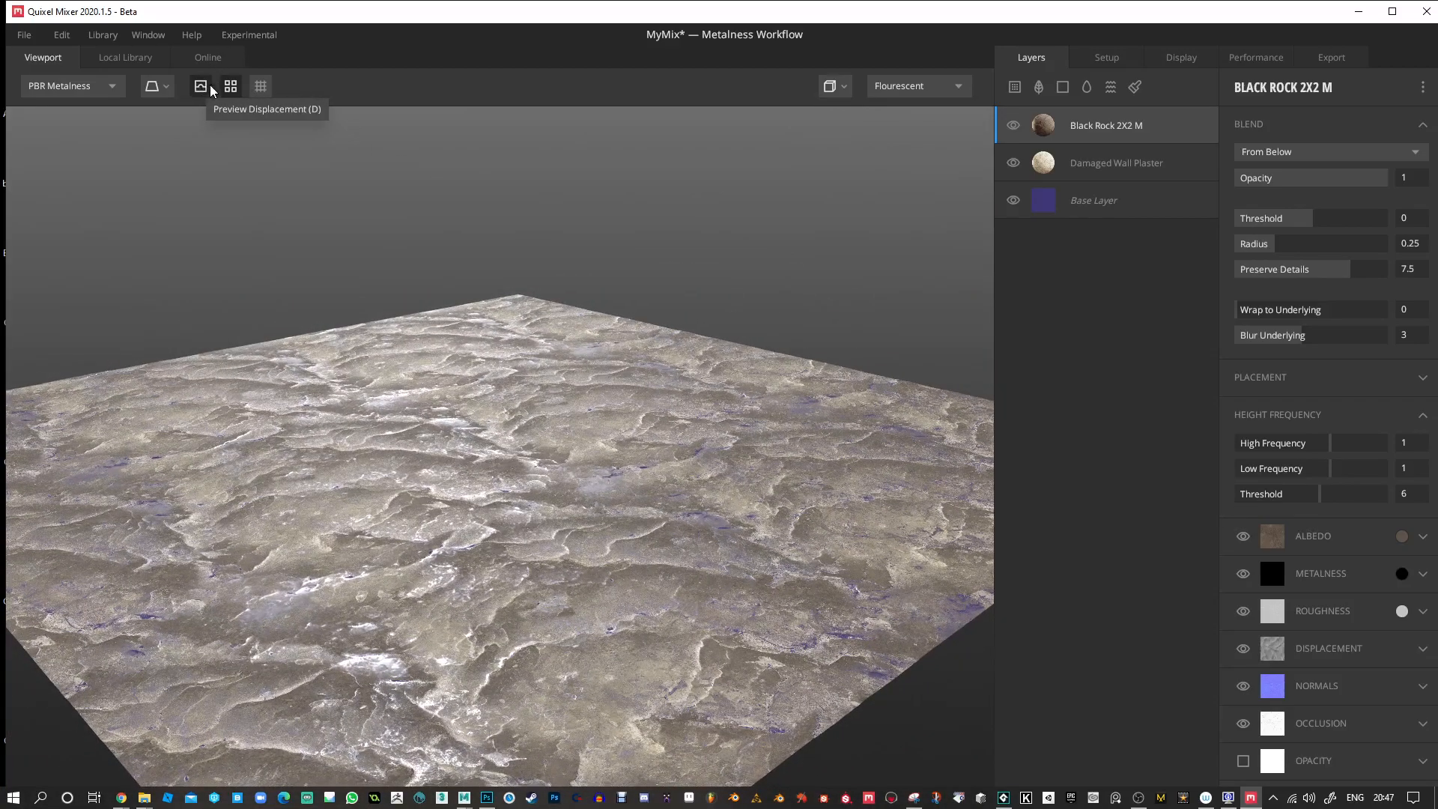
click(231, 84)
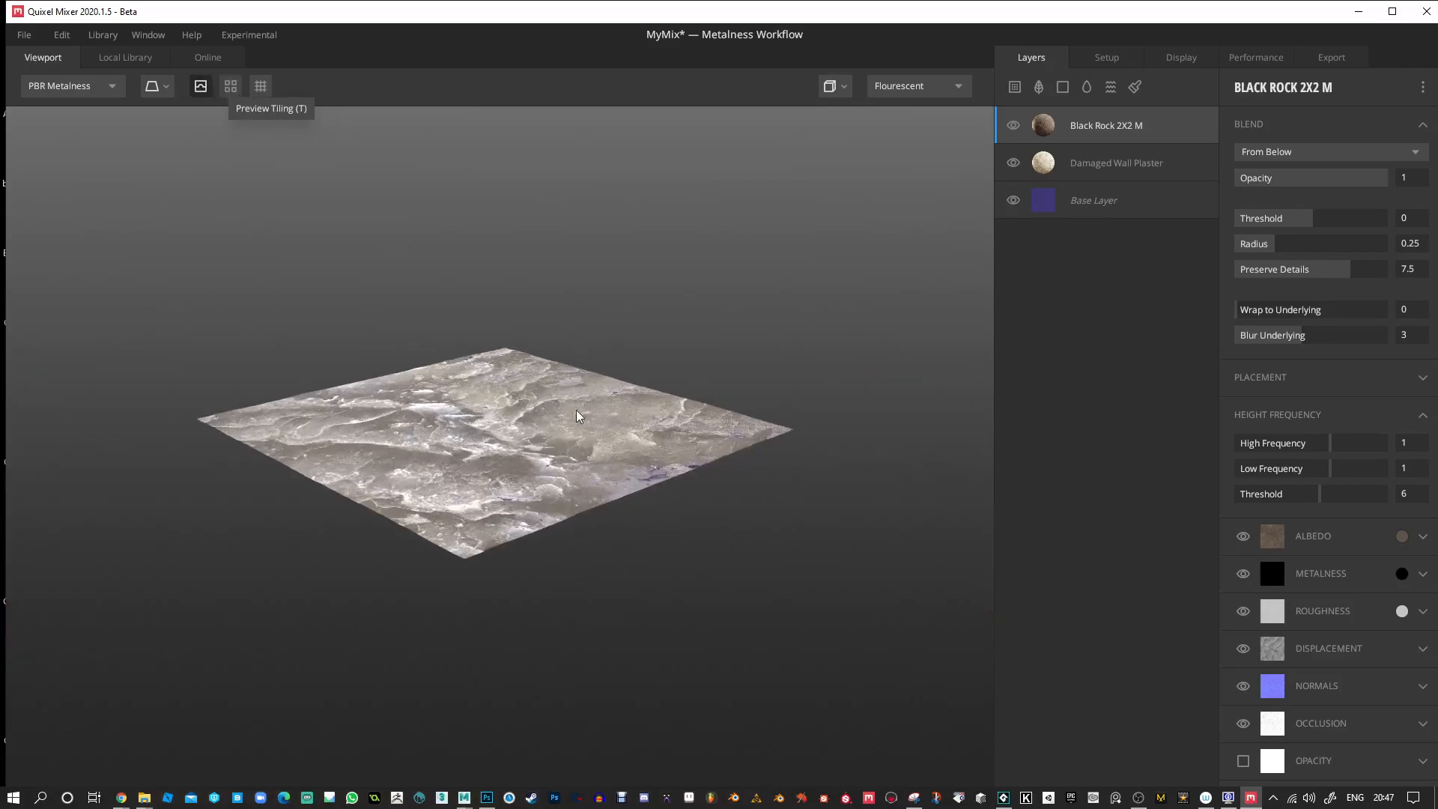
scroll(576, 408, up, 10)
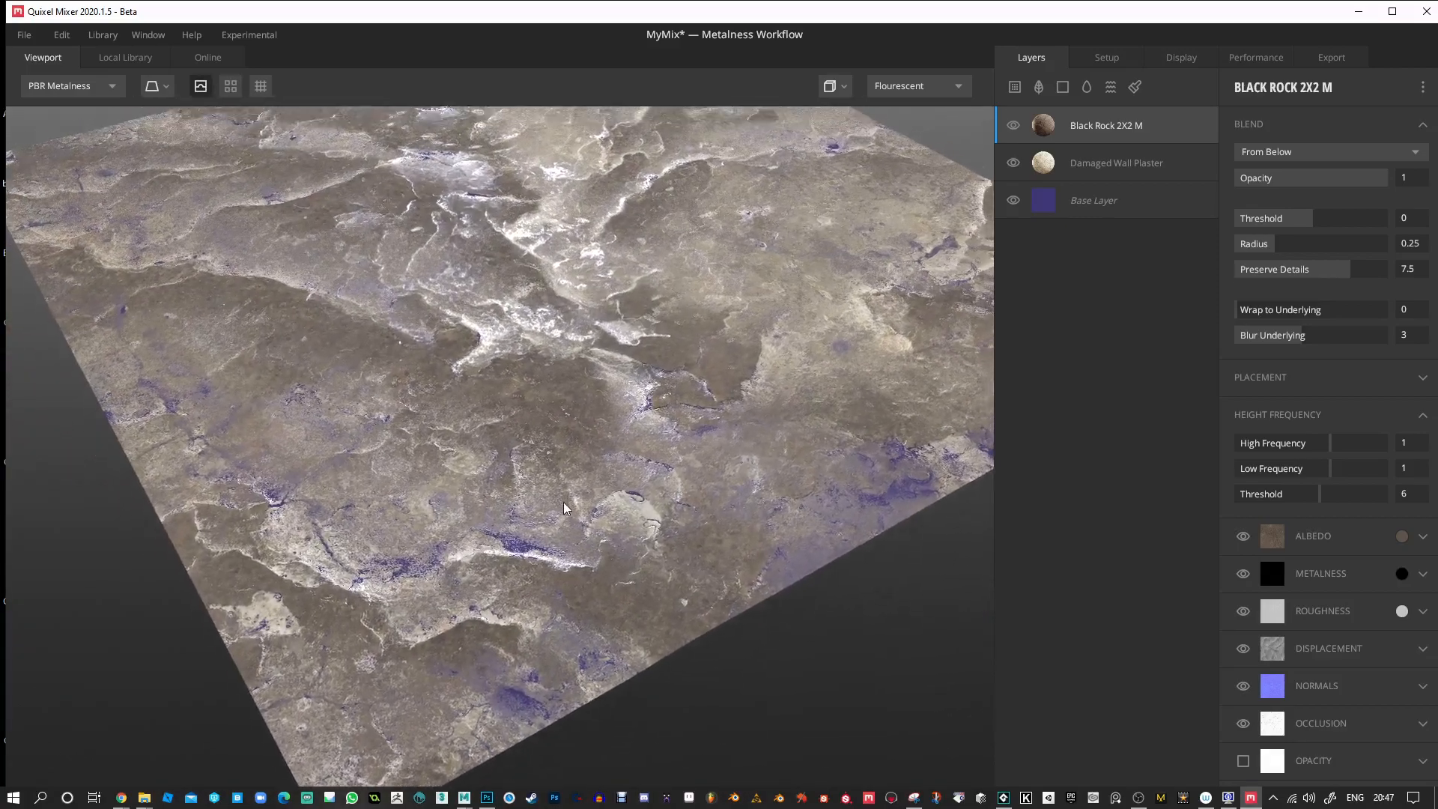
scroll(564, 501, down, 1)
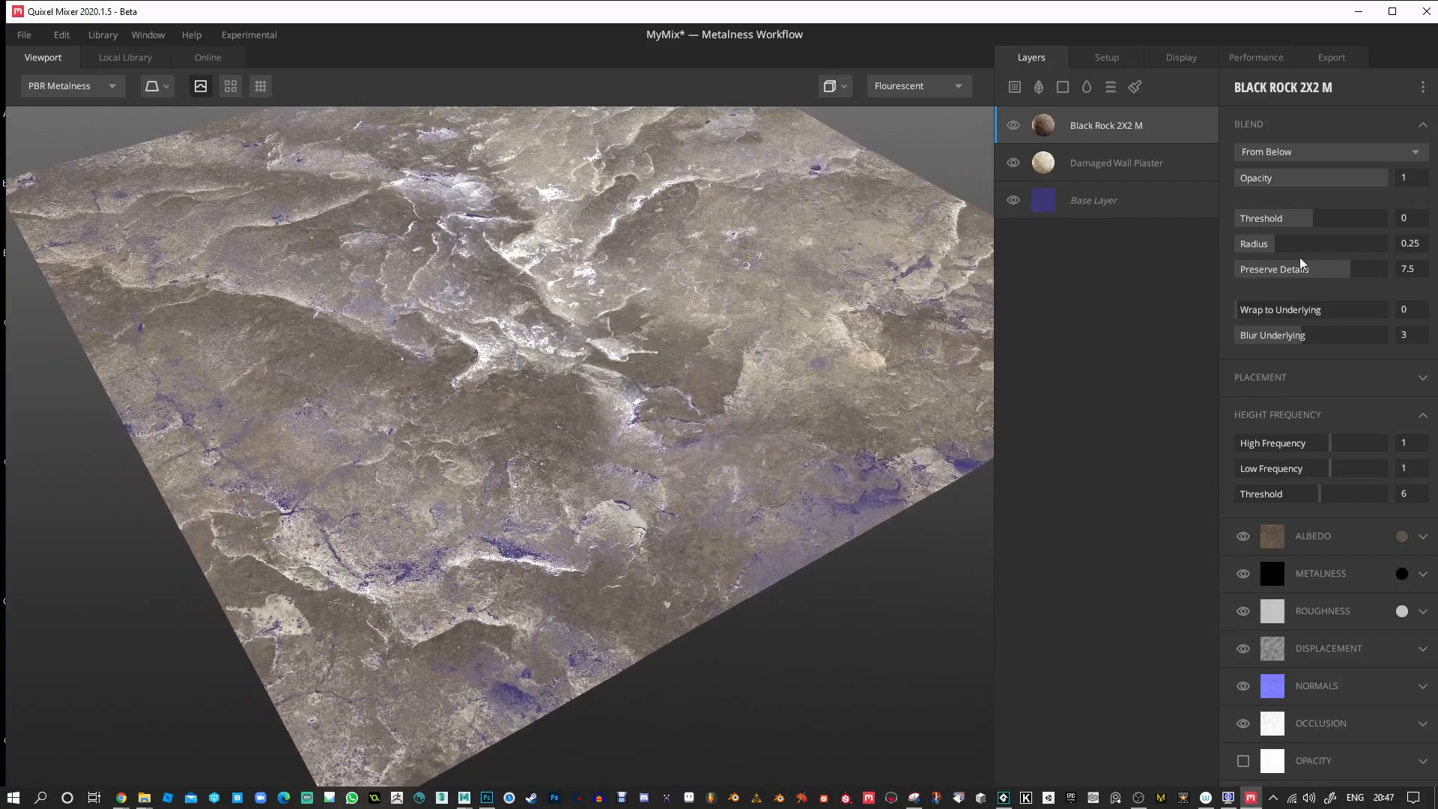
Try the Black Rock layer's blend as From Above with Threshold -0.388 and Wrap to Underlying 0.736.
click(1305, 154)
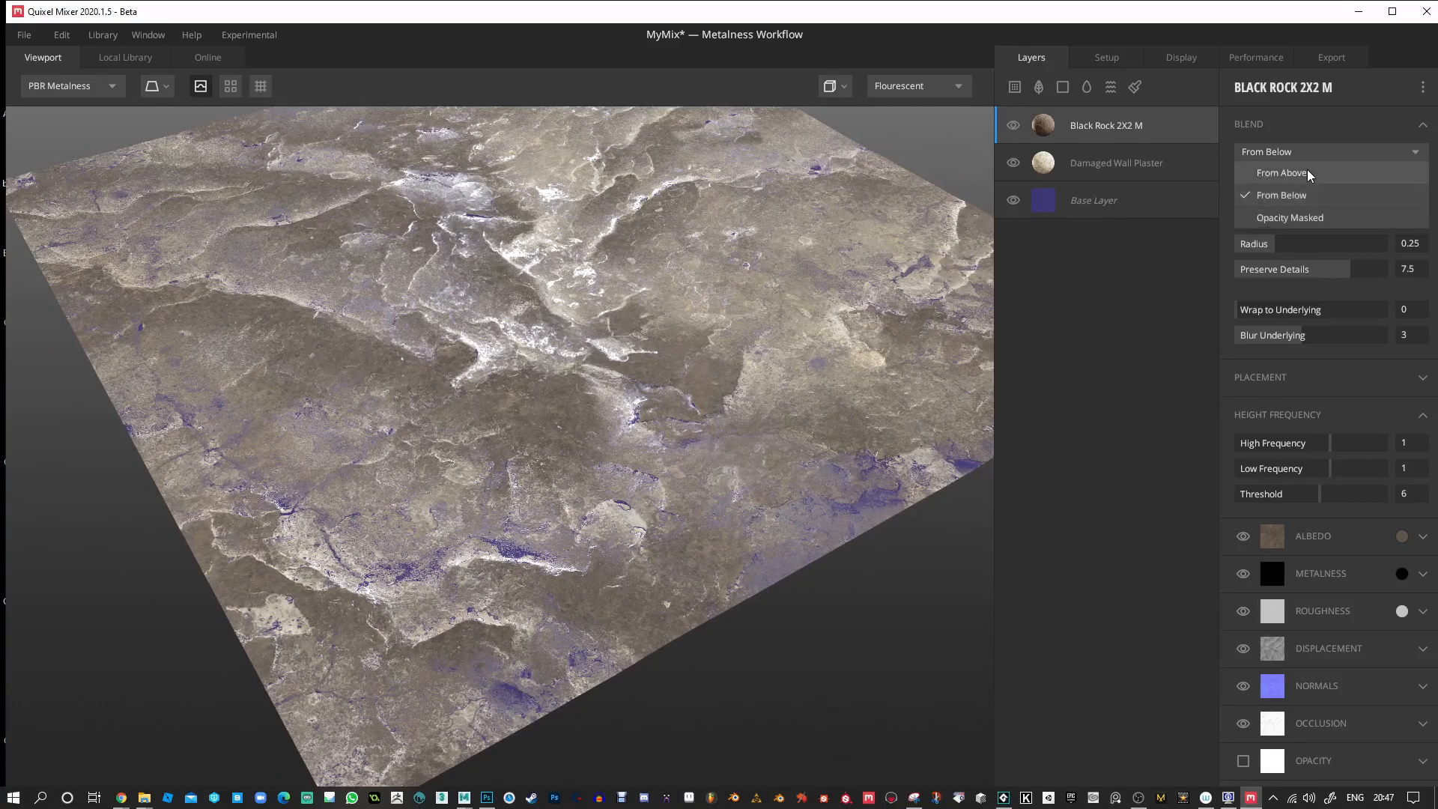
click(1306, 174)
drag(899, 344, 844, 352)
mouse_move(1317, 218)
mouse_down()
mouse_move(1341, 219)
mouse_move(1297, 218)
mouse_up()
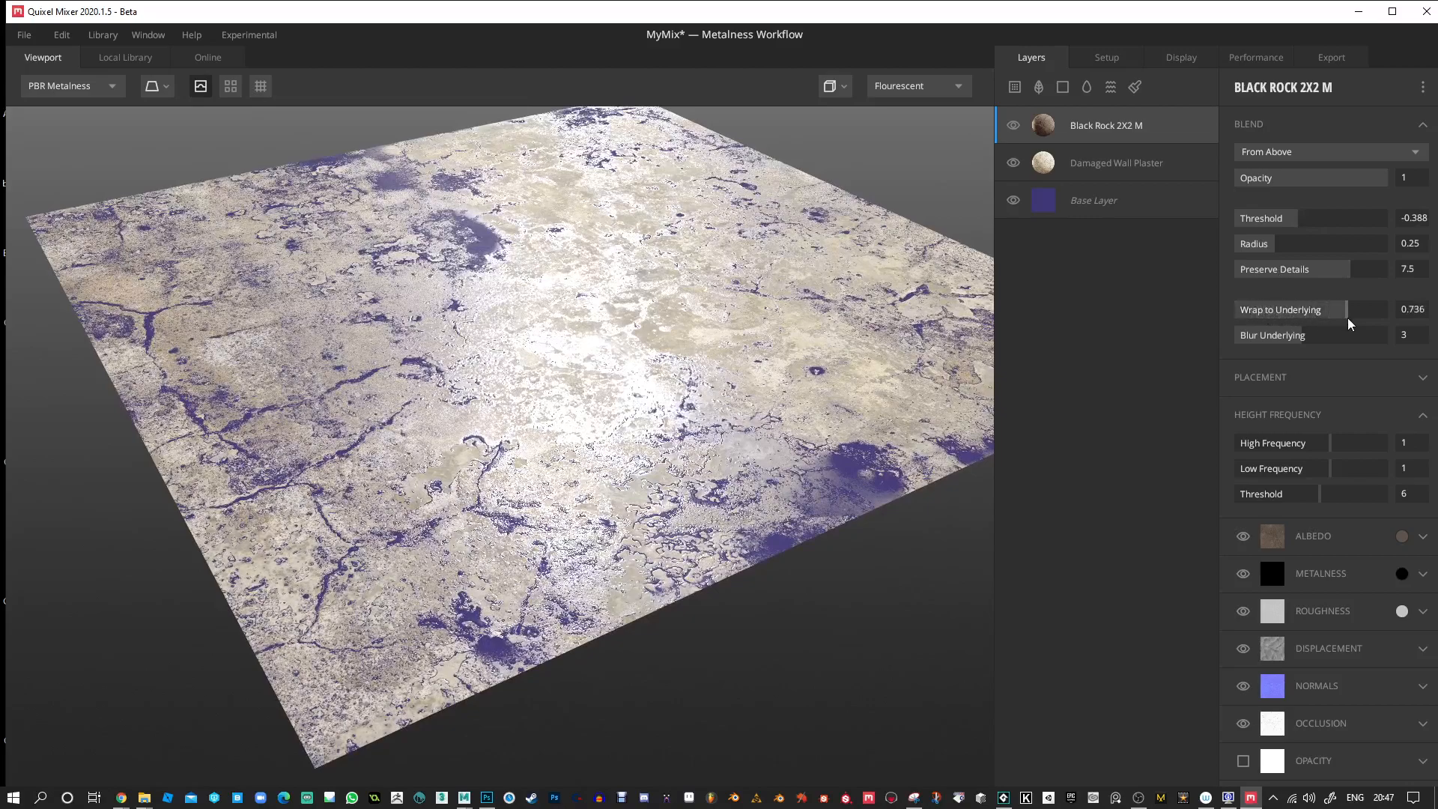
Blend the Black Rock layer From Below with Threshold 0.01, Radius 0.443 and Wrap to Underlying 0.692.
click(1373, 153)
click(1320, 196)
drag(1311, 220, 1311, 224)
drag(1346, 307, 1341, 309)
mouse_move(1276, 241)
mouse_down()
mouse_move(1332, 254)
mouse_move(1280, 250)
mouse_move(1318, 249)
mouse_move(1300, 246)
mouse_up()
mouse_move(639, 349)
mouse_down()
mouse_move(614, 394)
mouse_move(619, 329)
mouse_up()
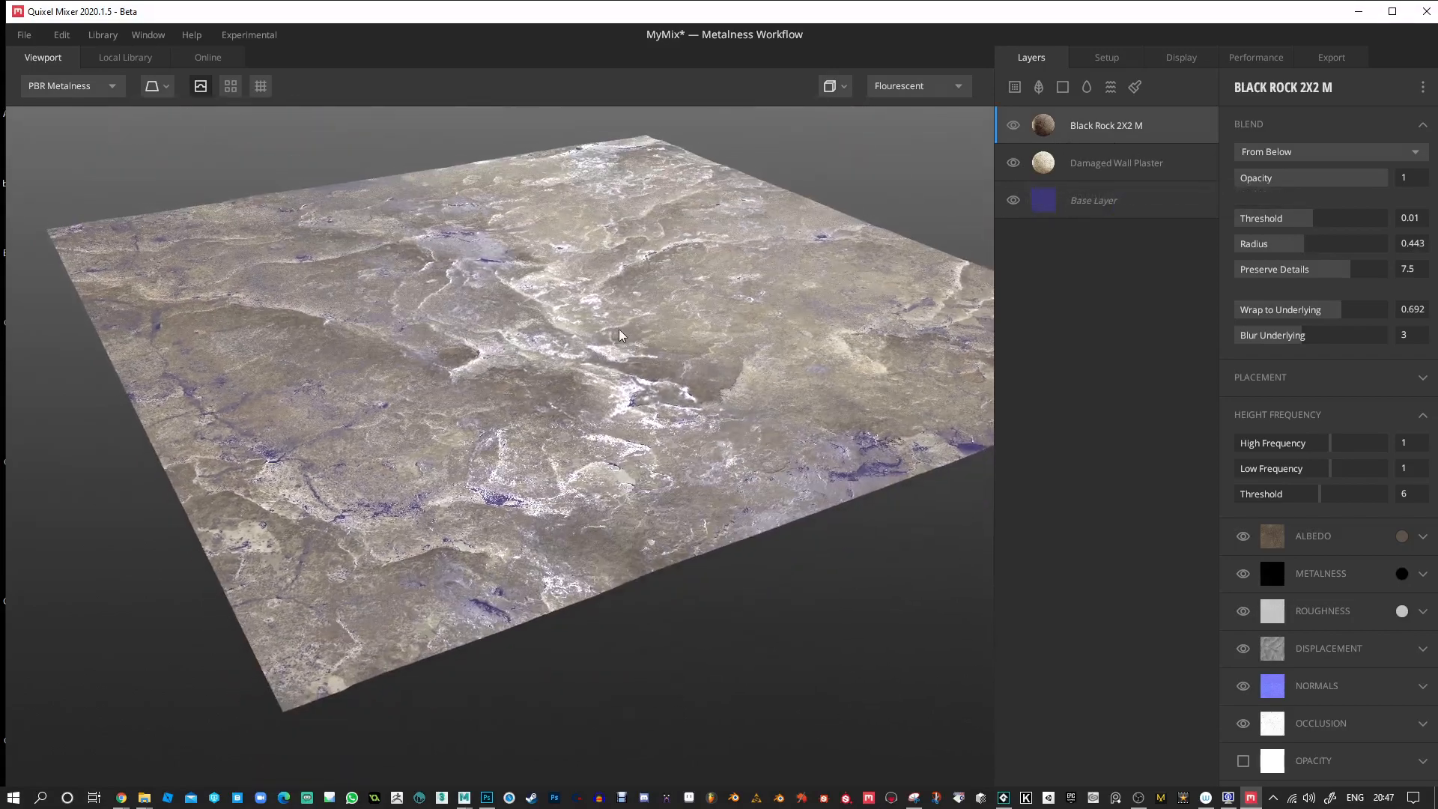
Darken the Damaged Wall Plaster layer's albedo to a deep brown, hex 423A29.
click(1045, 163)
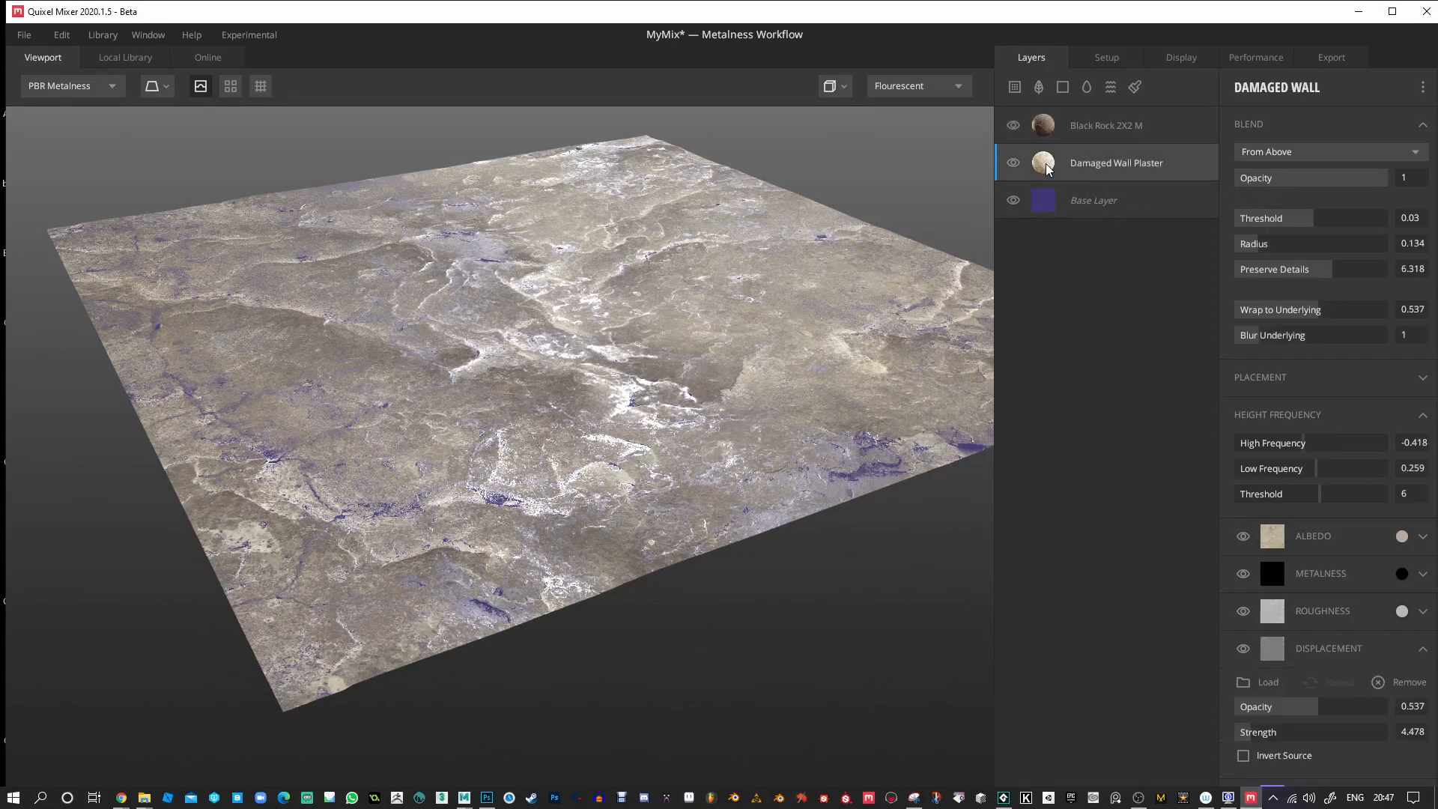
click(1401, 537)
click(932, 399)
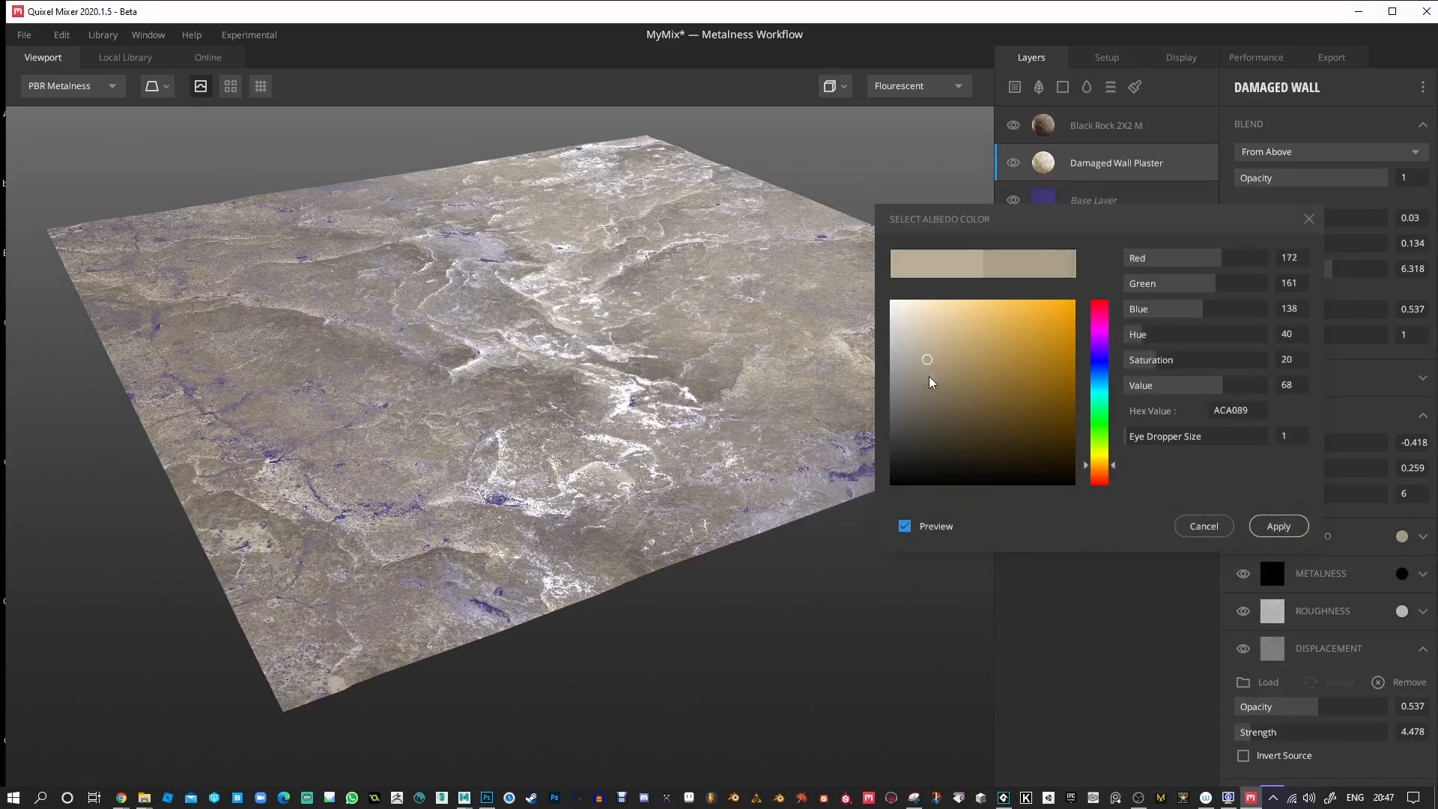
drag(939, 416, 959, 439)
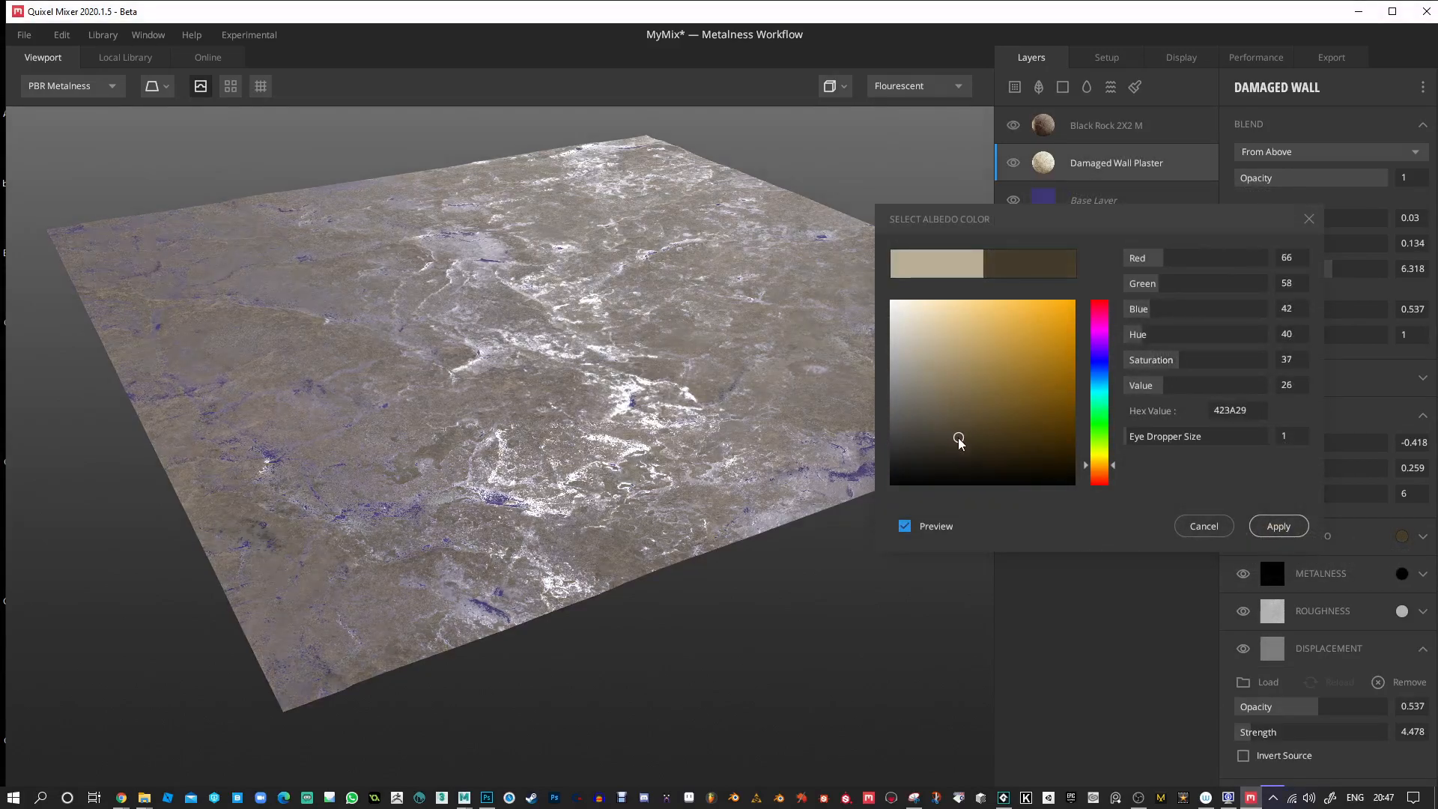
click(1262, 526)
drag(941, 373, 799, 366)
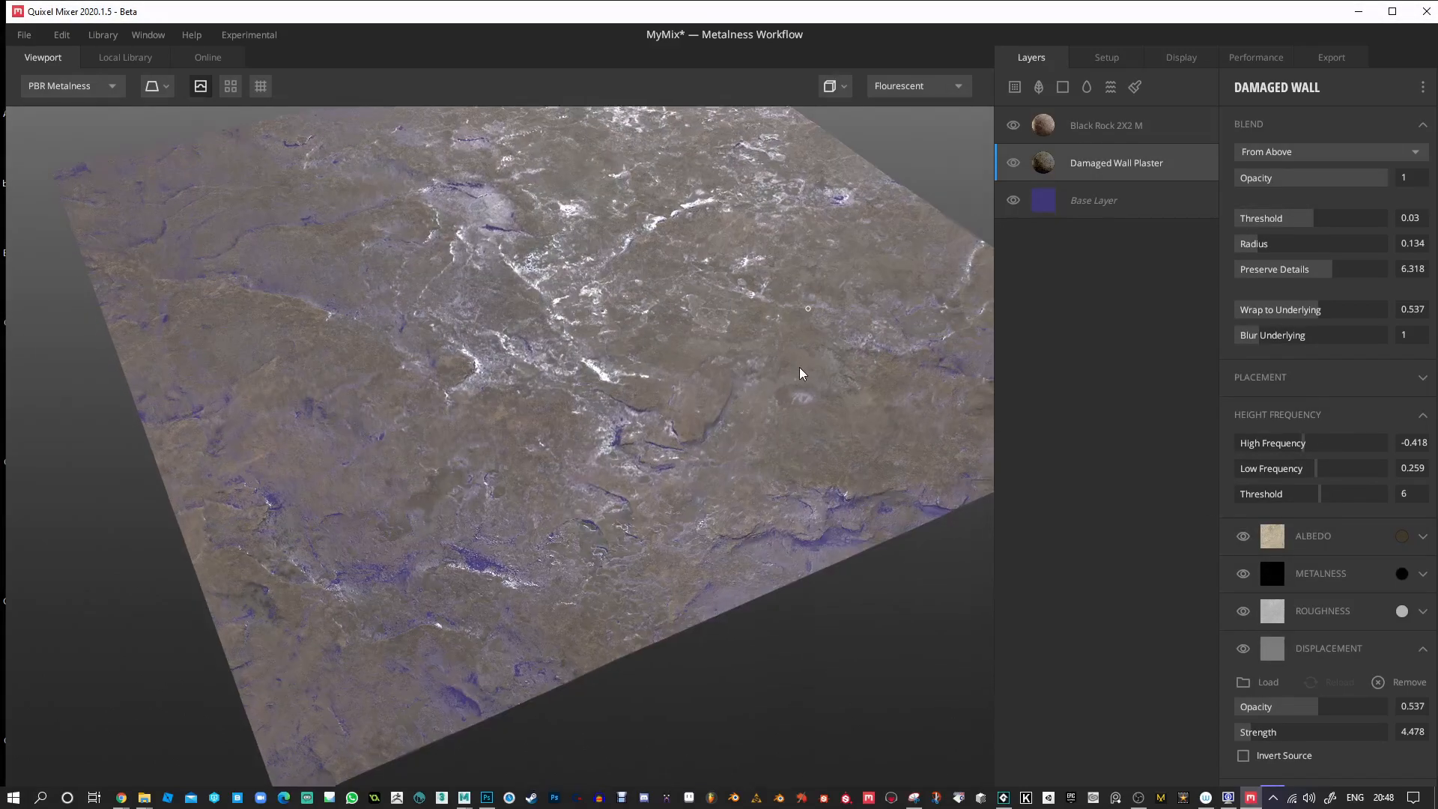
Recolour the Base Layer's albedo to grey-brown 635C54, sampled from the rock surface in the viewport.
click(1045, 206)
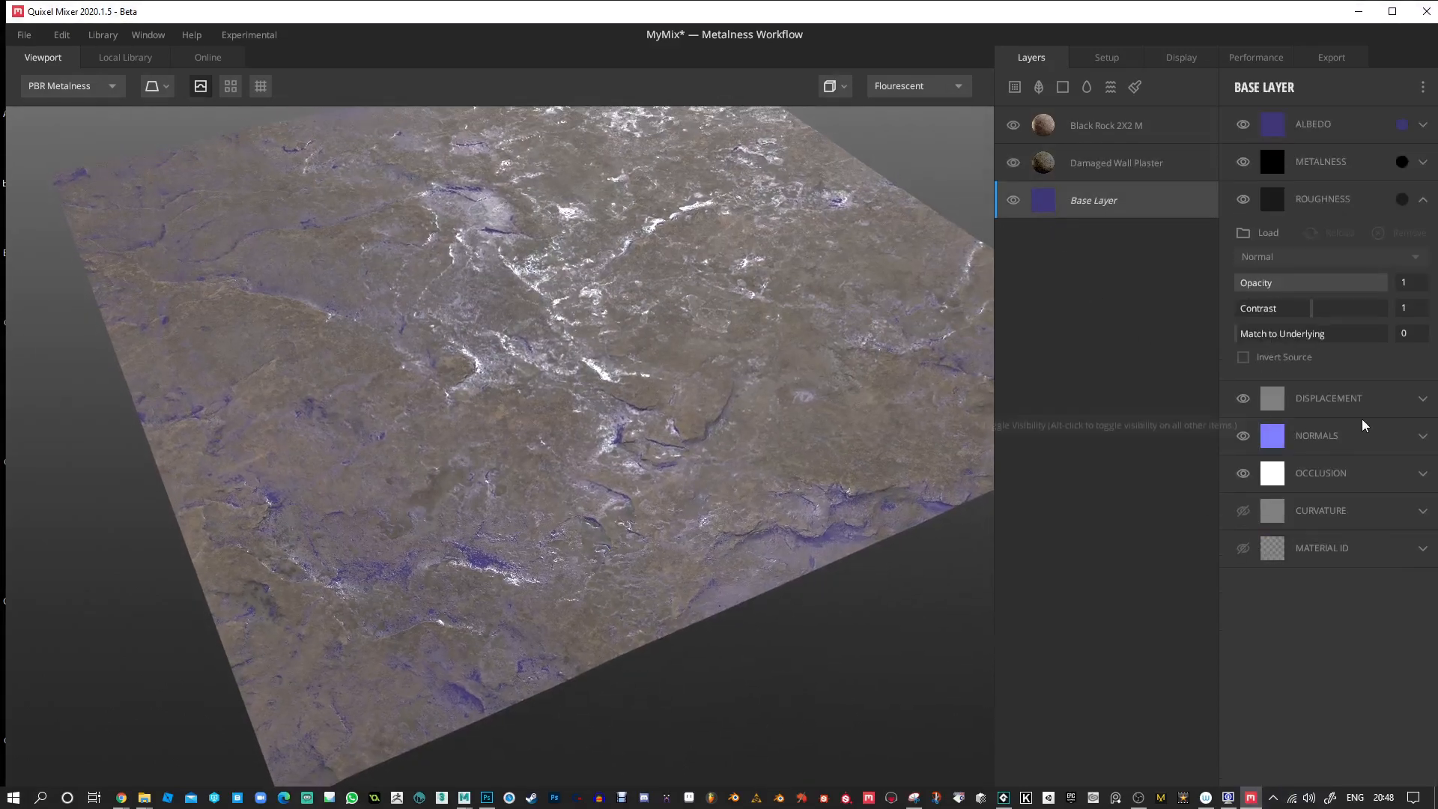
click(1403, 125)
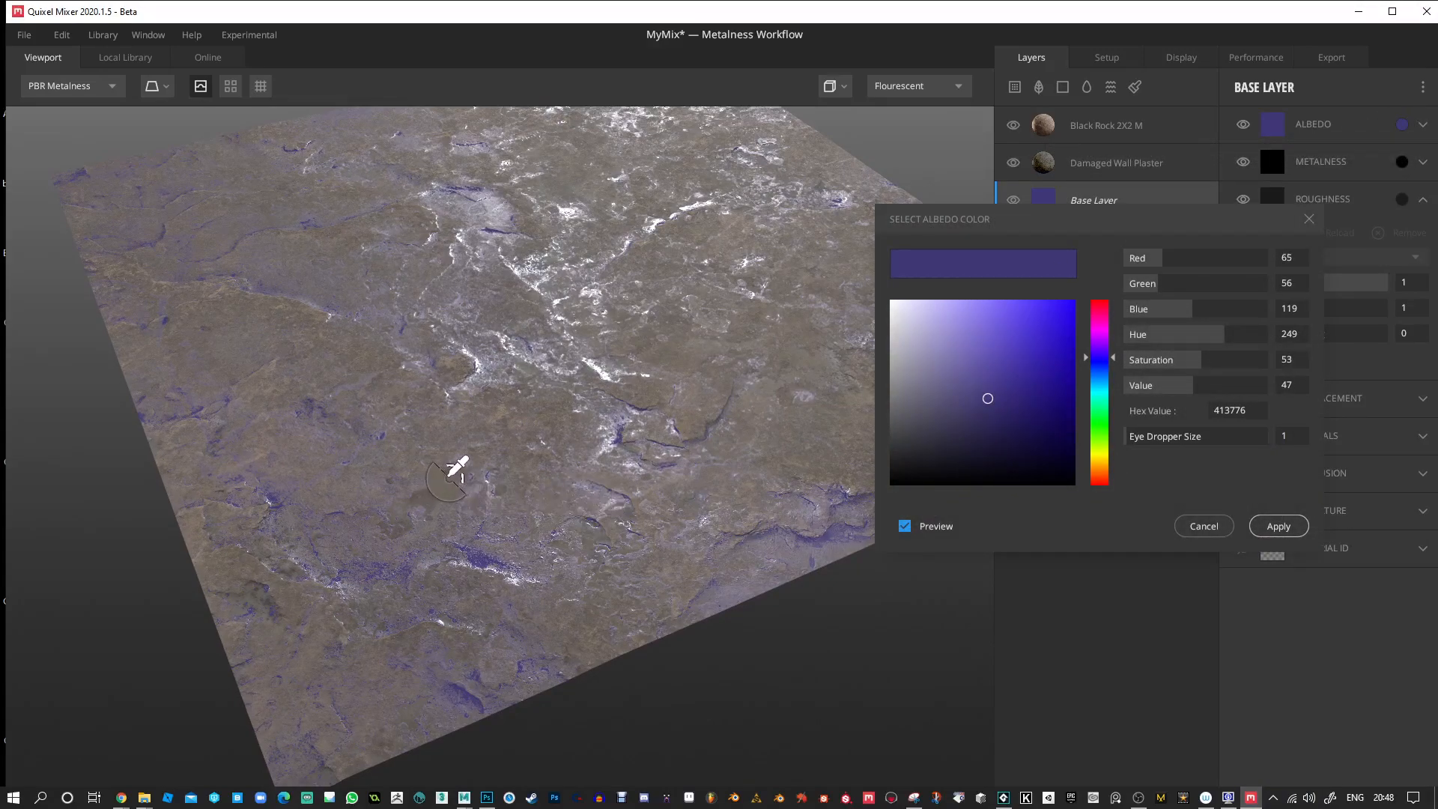
click(448, 475)
click(439, 481)
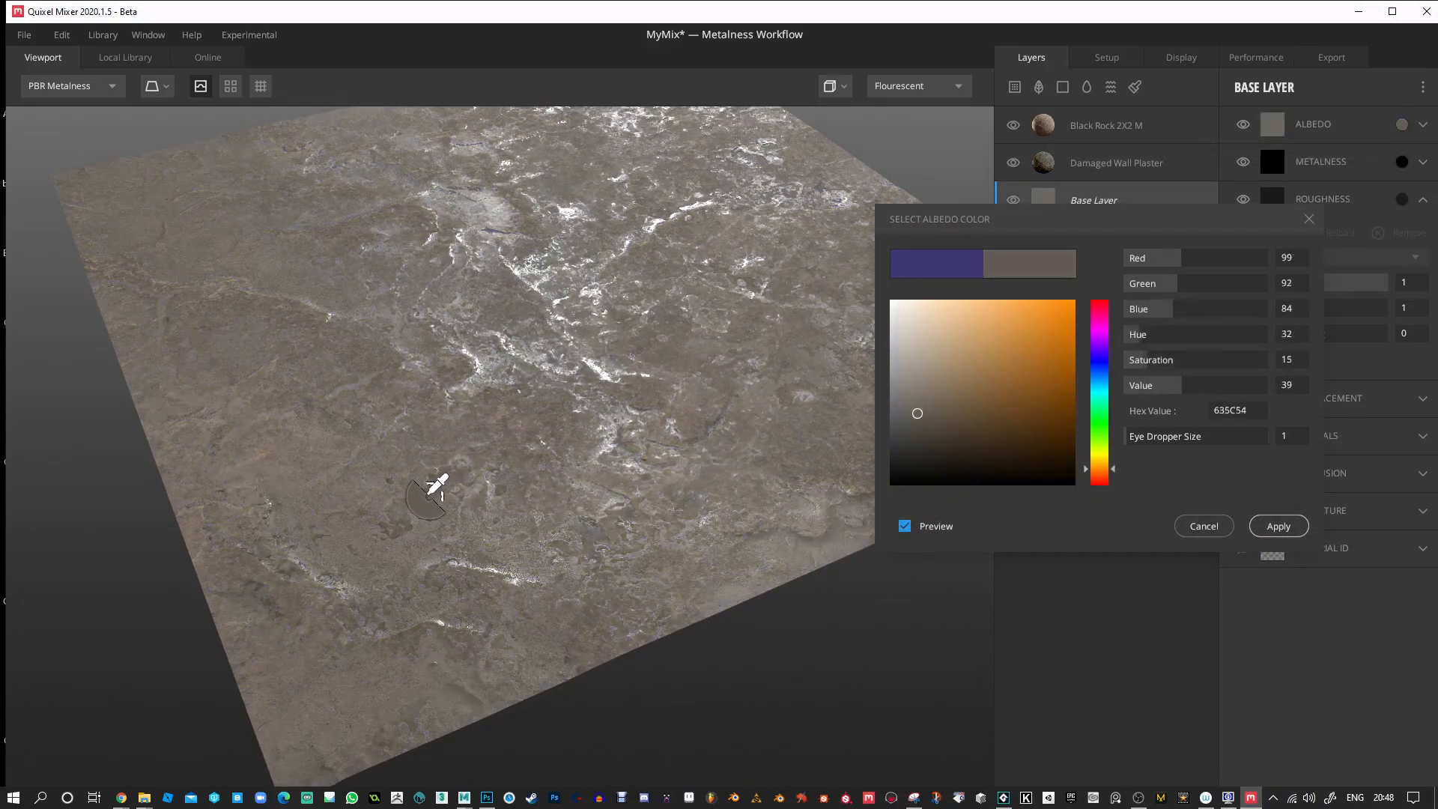
click(1278, 527)
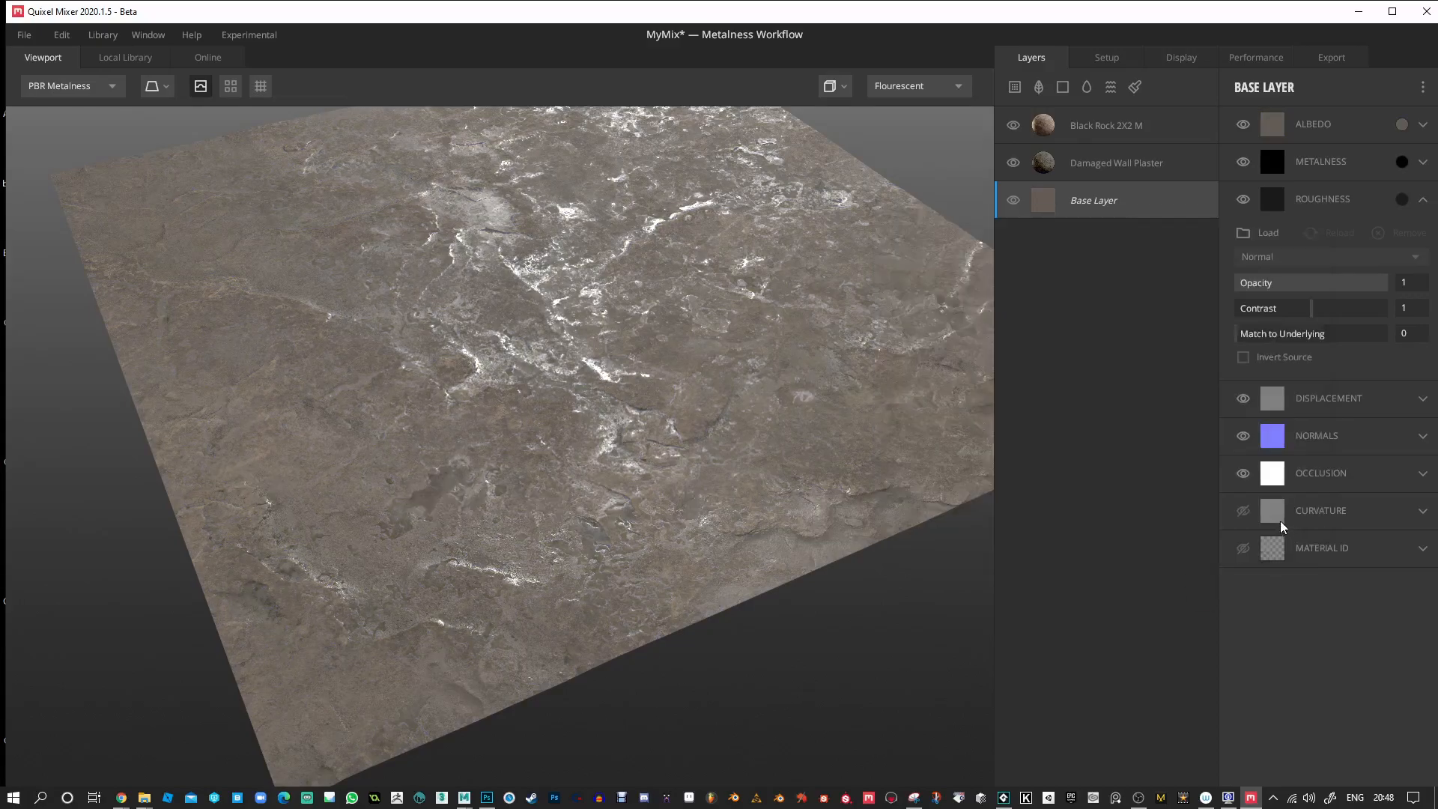
mouse_move(780, 379)
mouse_down()
mouse_move(632, 475)
mouse_move(578, 367)
mouse_move(751, 417)
mouse_move(672, 514)
mouse_move(815, 552)
mouse_move(744, 538)
mouse_move(755, 446)
mouse_move(799, 383)
mouse_up()
Lower the Black Rock layer's blend Threshold to -0.09 and preview the mix tiled.
click(1102, 129)
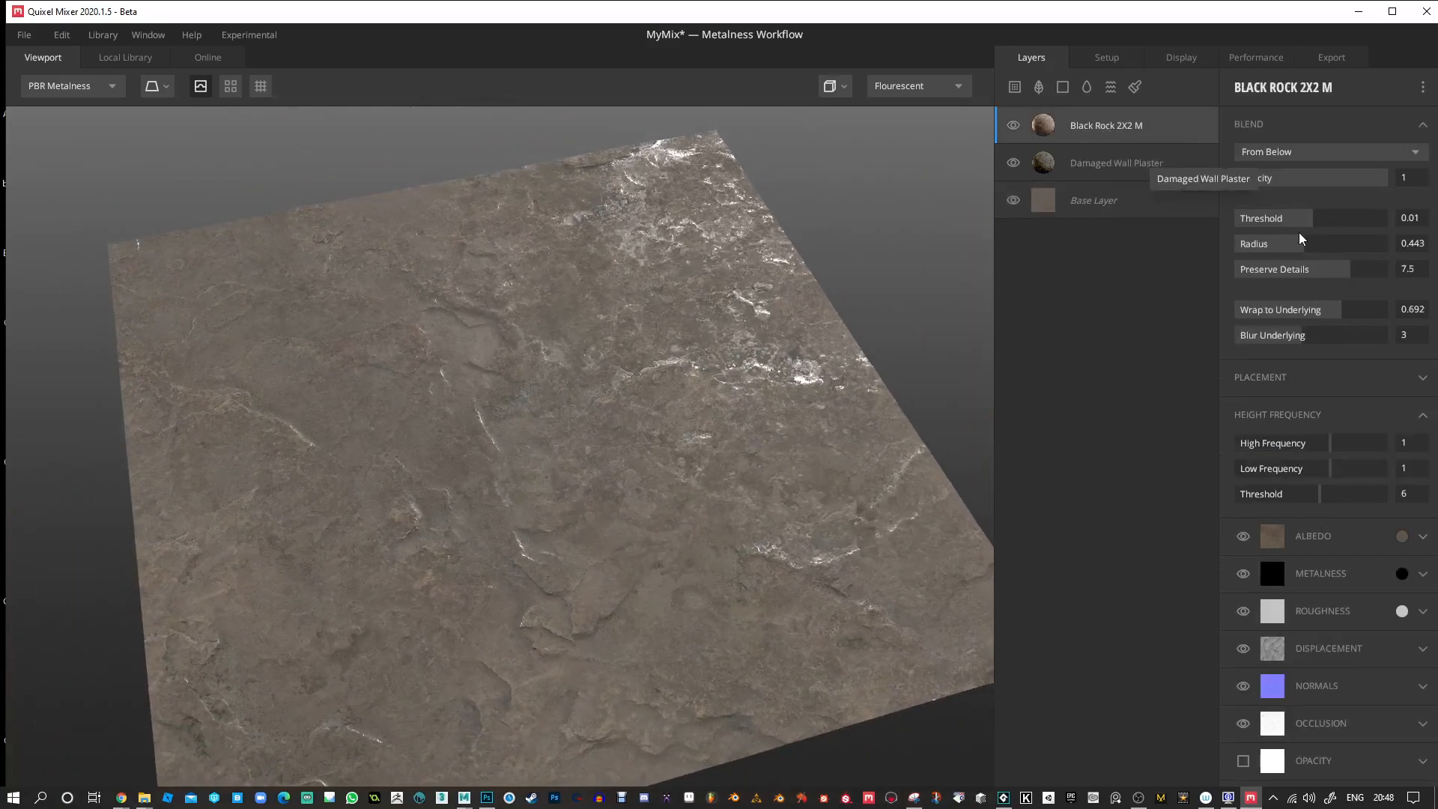
mouse_move(1309, 218)
mouse_down()
mouse_move(1297, 217)
mouse_move(1337, 219)
mouse_move(1308, 219)
mouse_up()
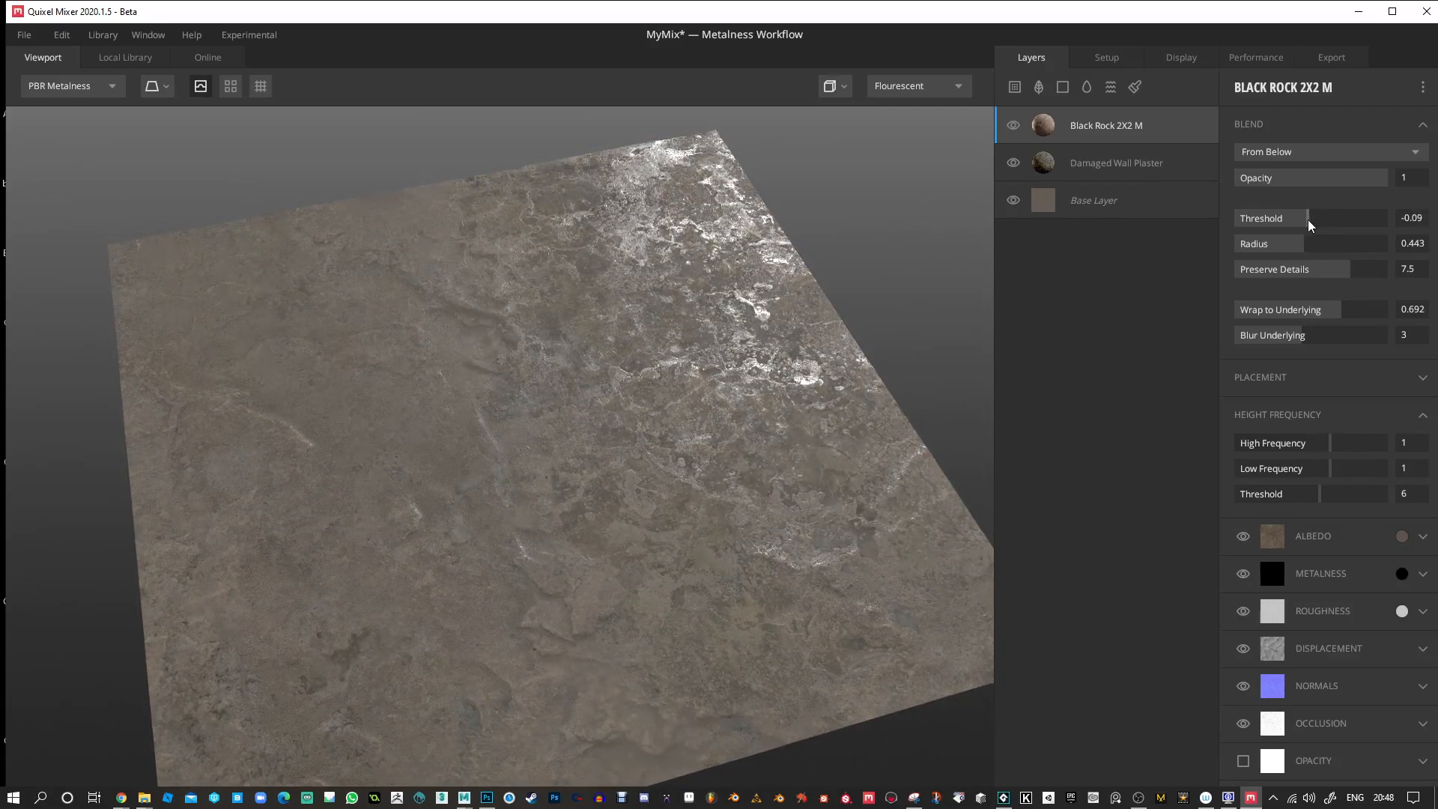
drag(577, 364, 264, 111)
click(229, 85)
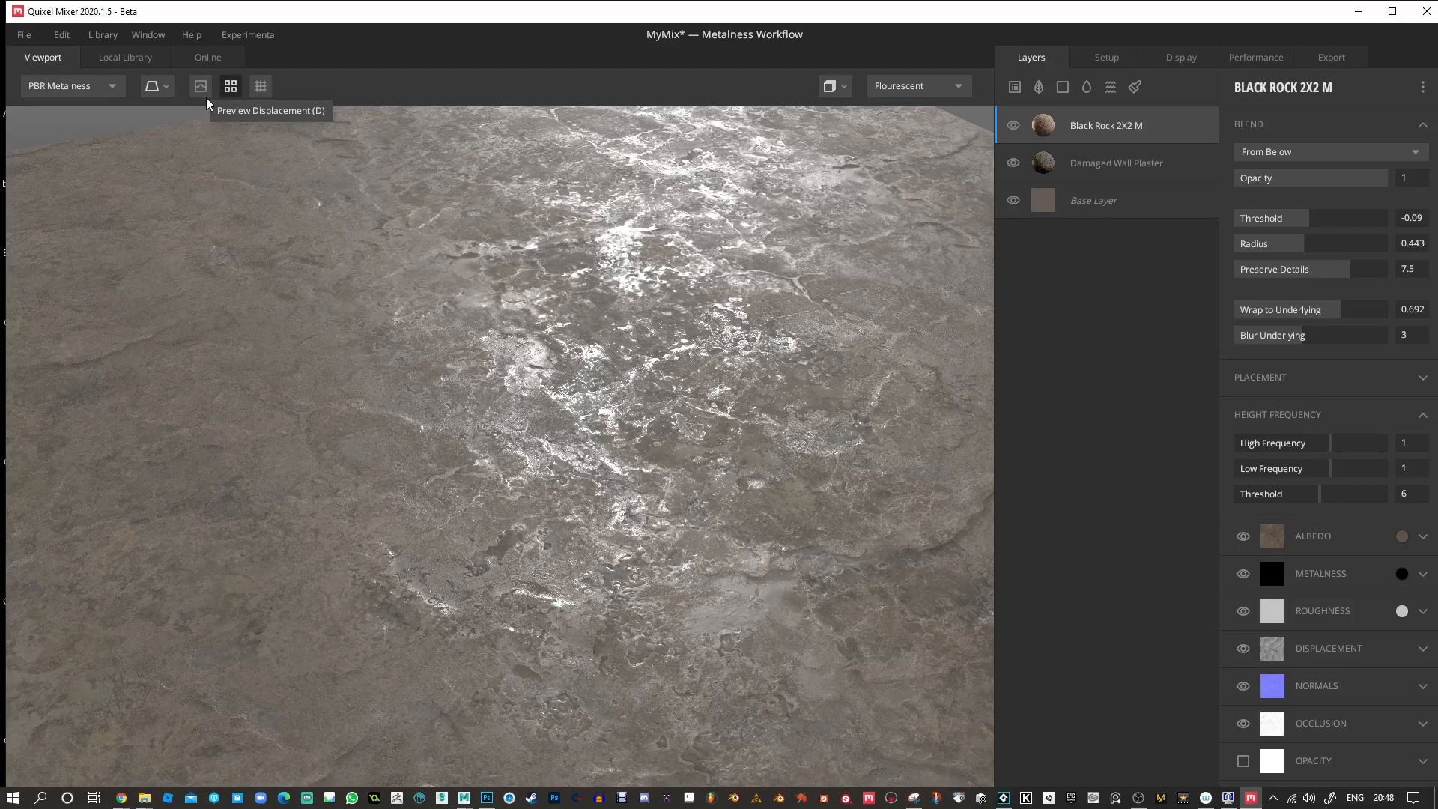
Examine the tiled mix from several angles in the Normal channel and in the PBR Metalness view.
drag(616, 421, 901, 560)
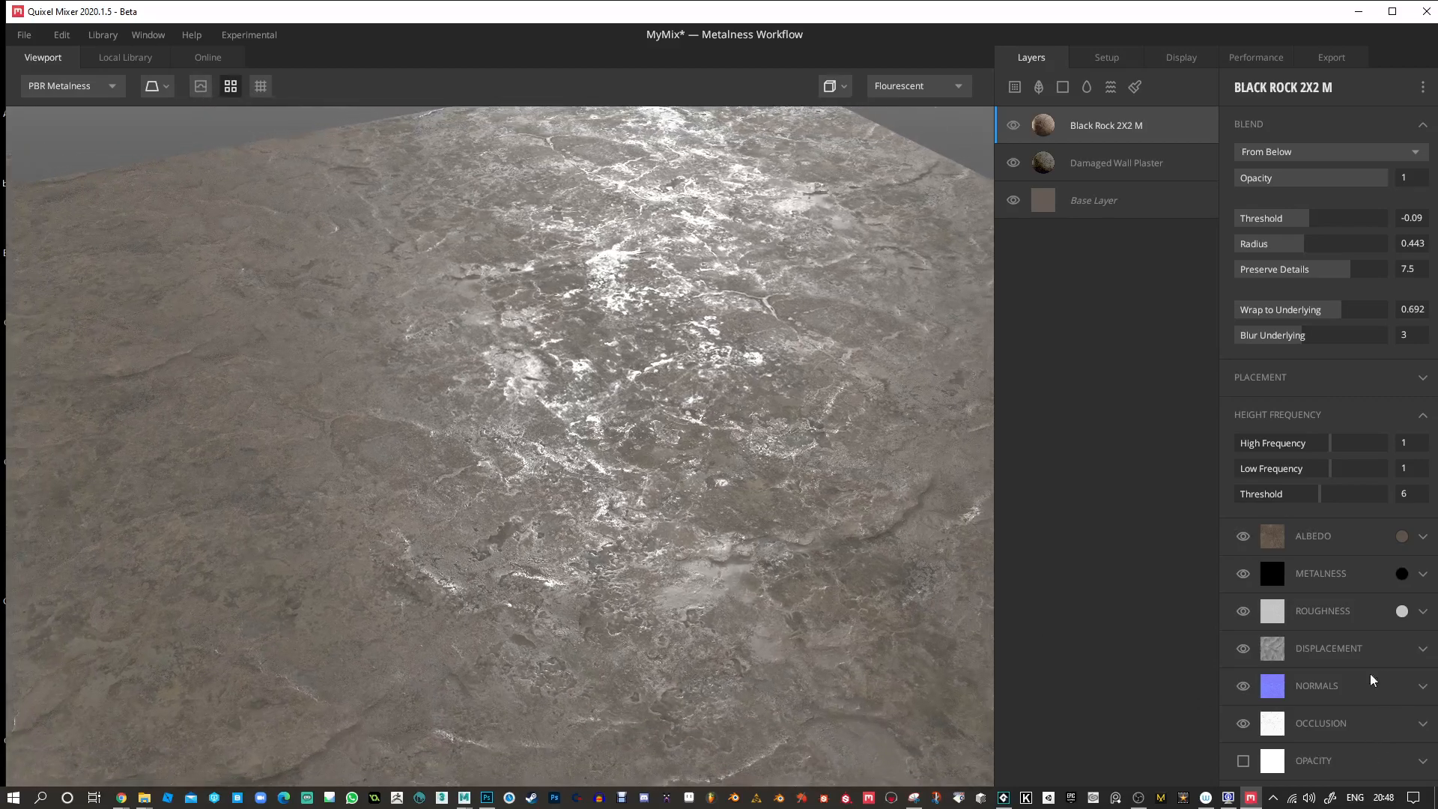
drag(740, 574, 698, 534)
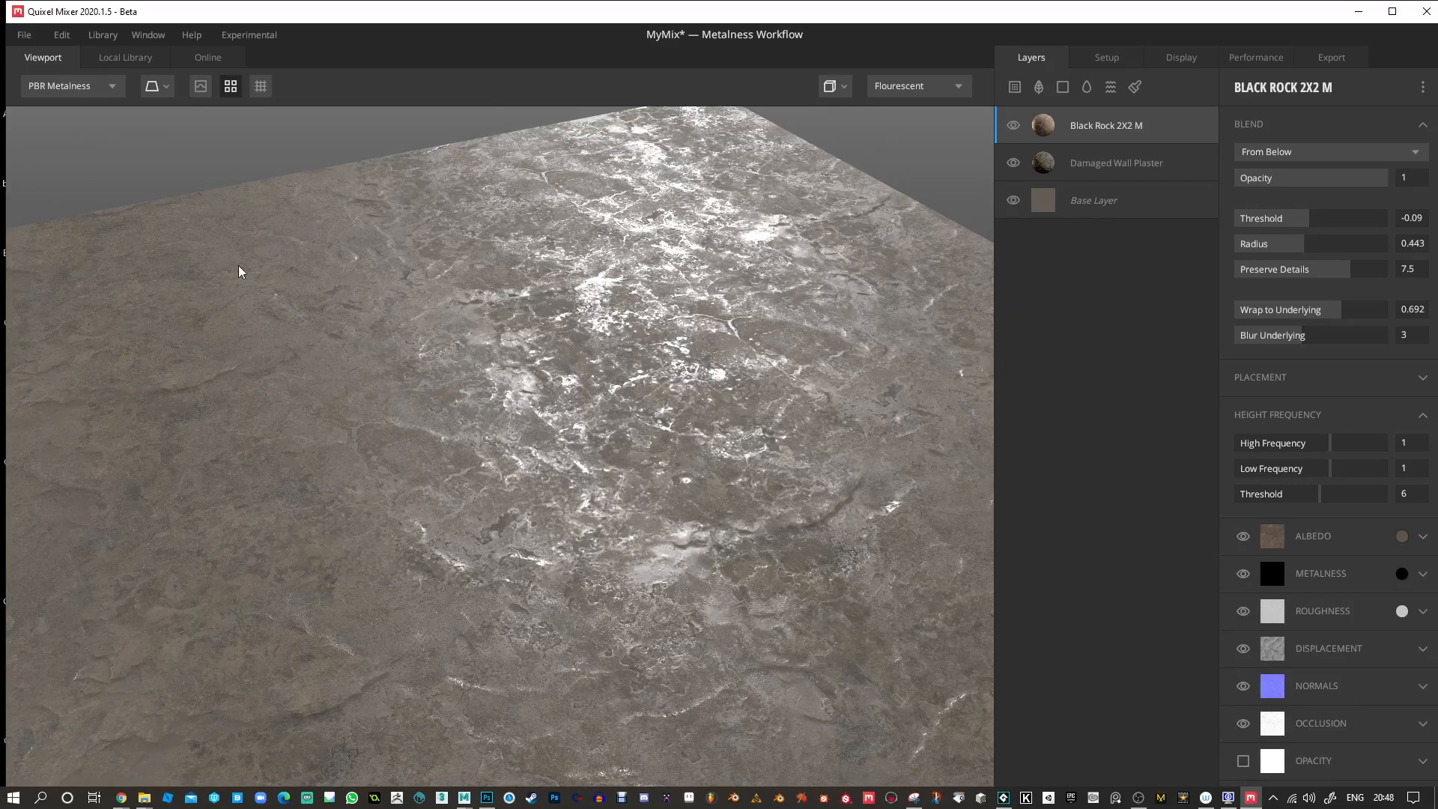
click(112, 87)
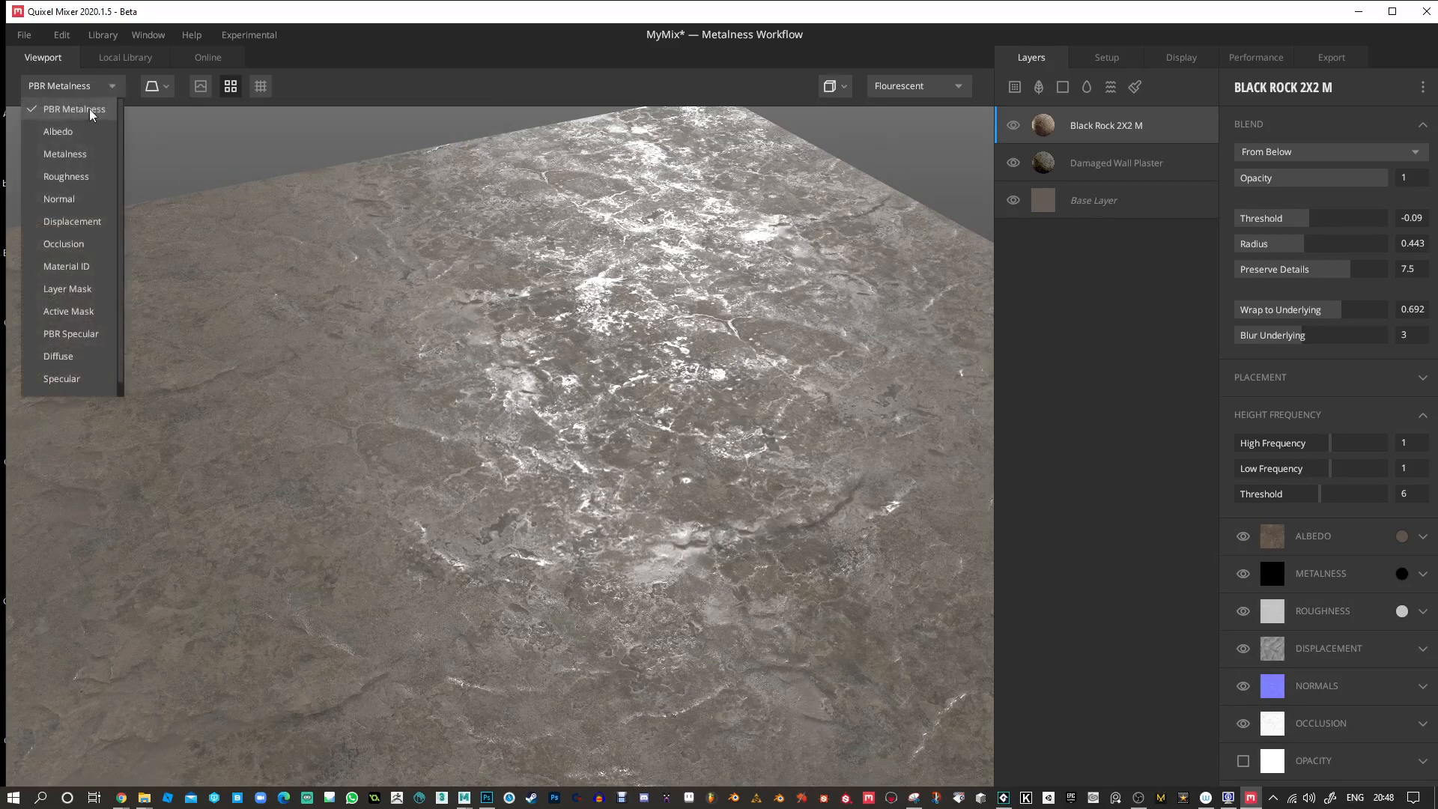
click(59, 205)
drag(514, 423, 515, 574)
drag(725, 578, 536, 433)
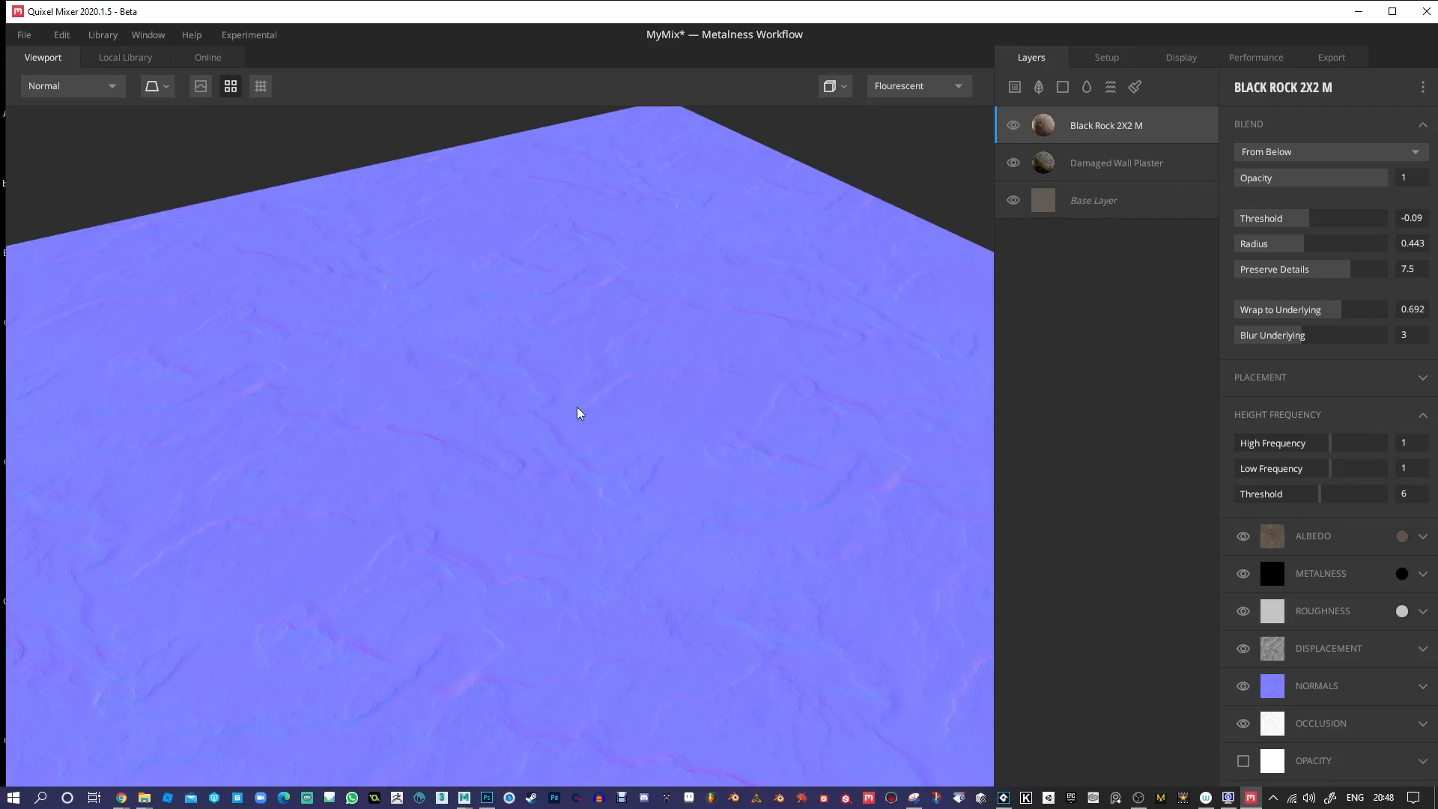
click(111, 84)
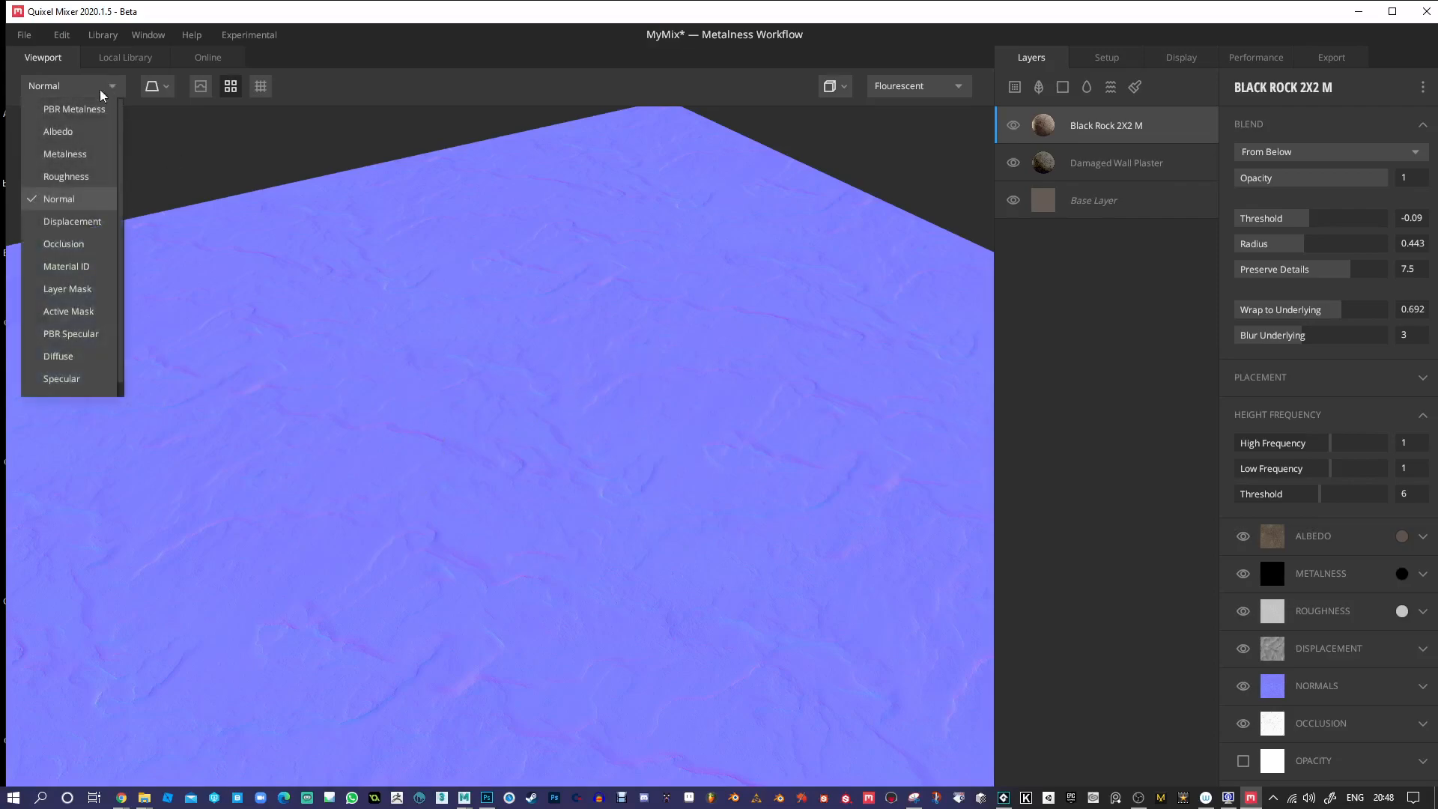
click(55, 117)
alt+drag(673, 360, 672, 363)
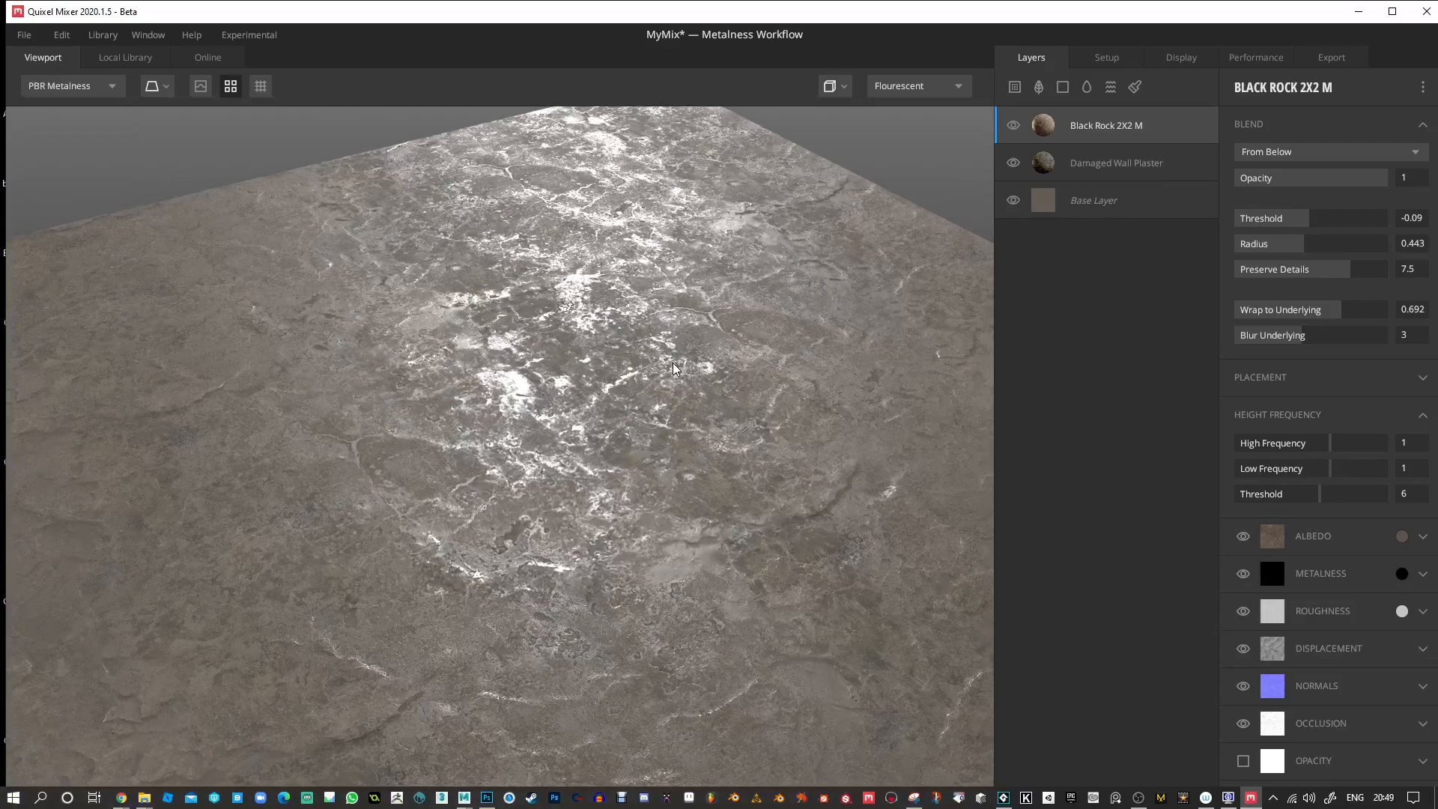
shift+right_drag(730, 318, 660, 345)
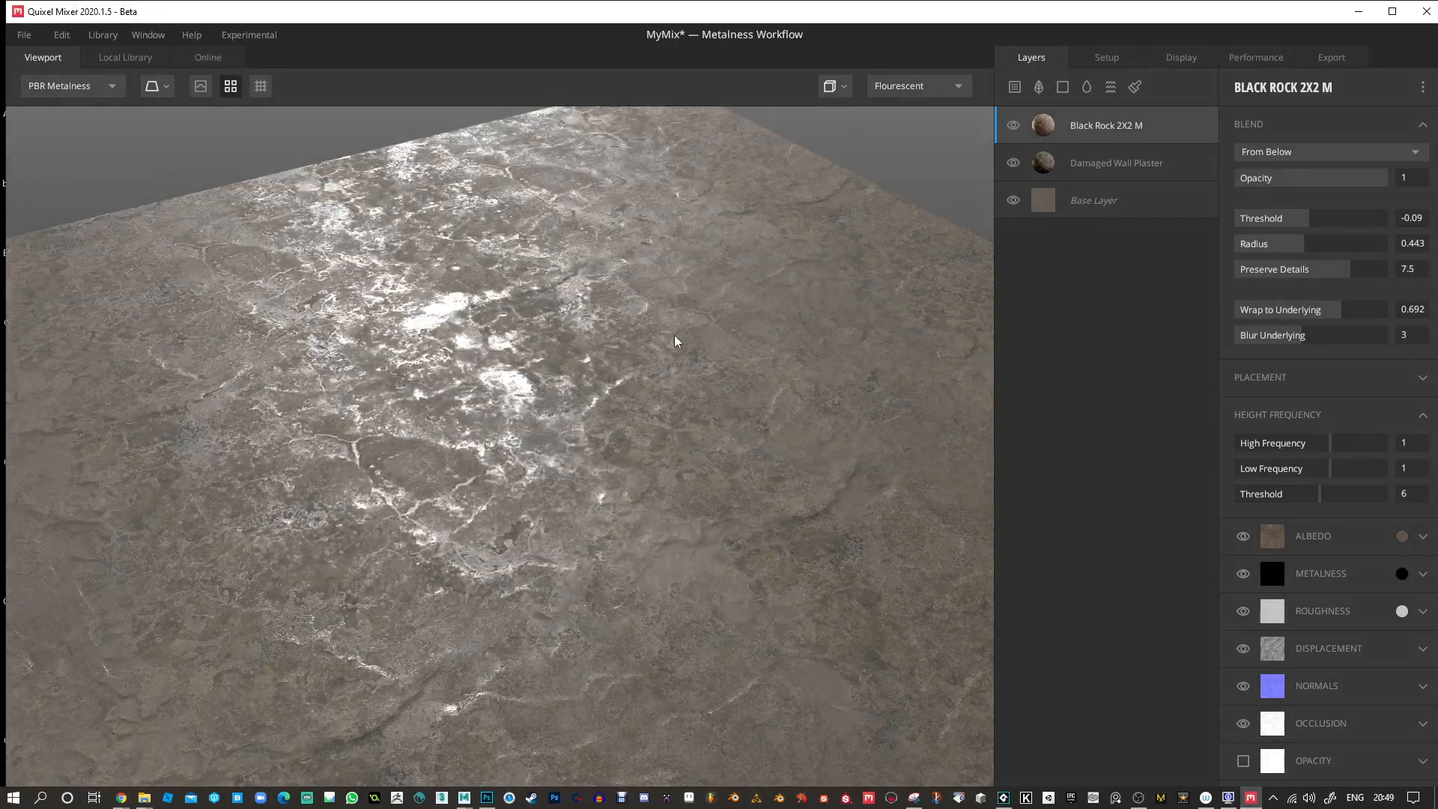
drag(805, 357, 818, 442)
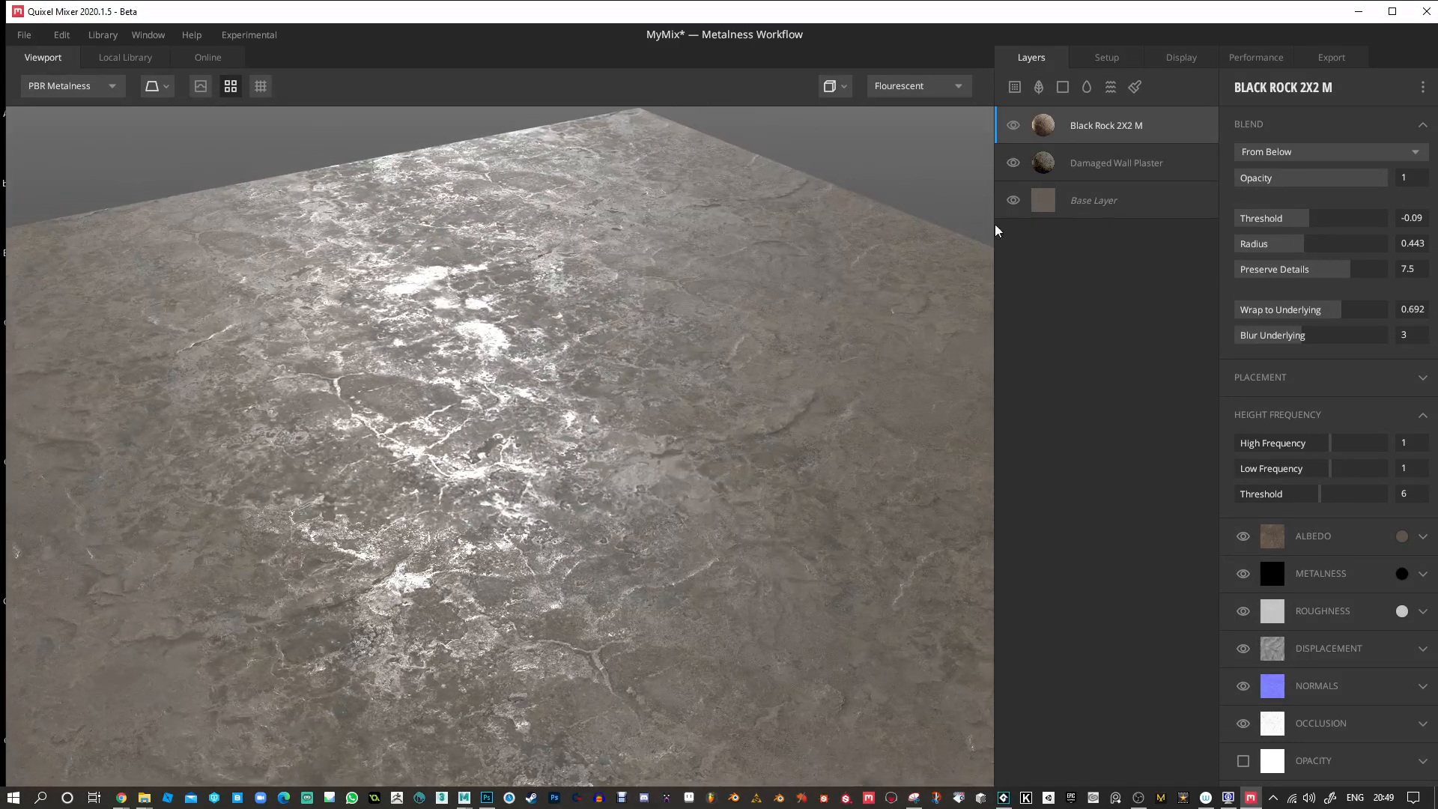
Add a Liquid layer above Black Rock with surface Threshold -0.01 and turn off the tiling preview.
click(1087, 87)
mouse_move(654, 418)
mouse_down()
mouse_move(706, 408)
mouse_move(663, 388)
mouse_move(618, 403)
mouse_move(619, 416)
mouse_move(628, 406)
mouse_up()
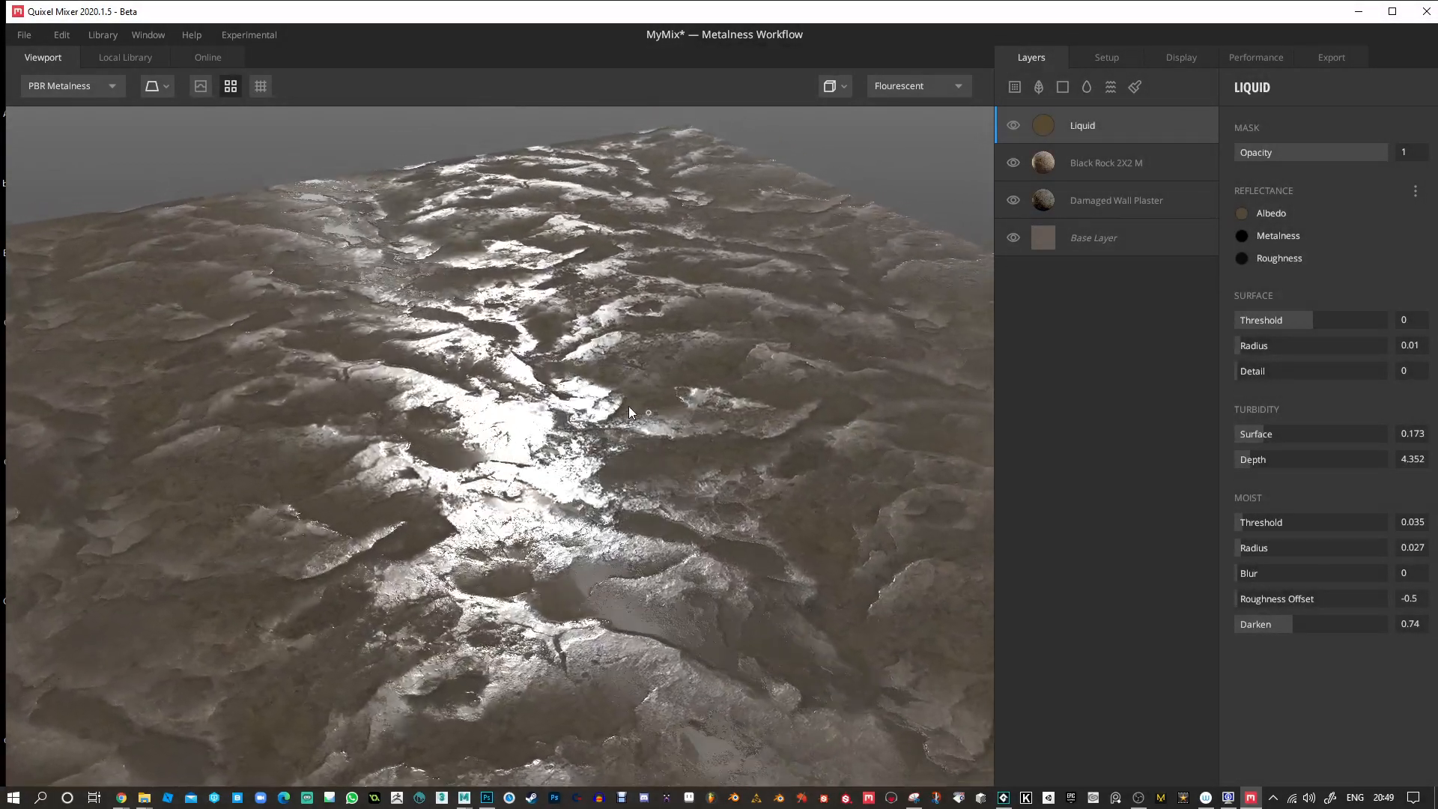
drag(1306, 325, 1311, 322)
drag(677, 456, 789, 475)
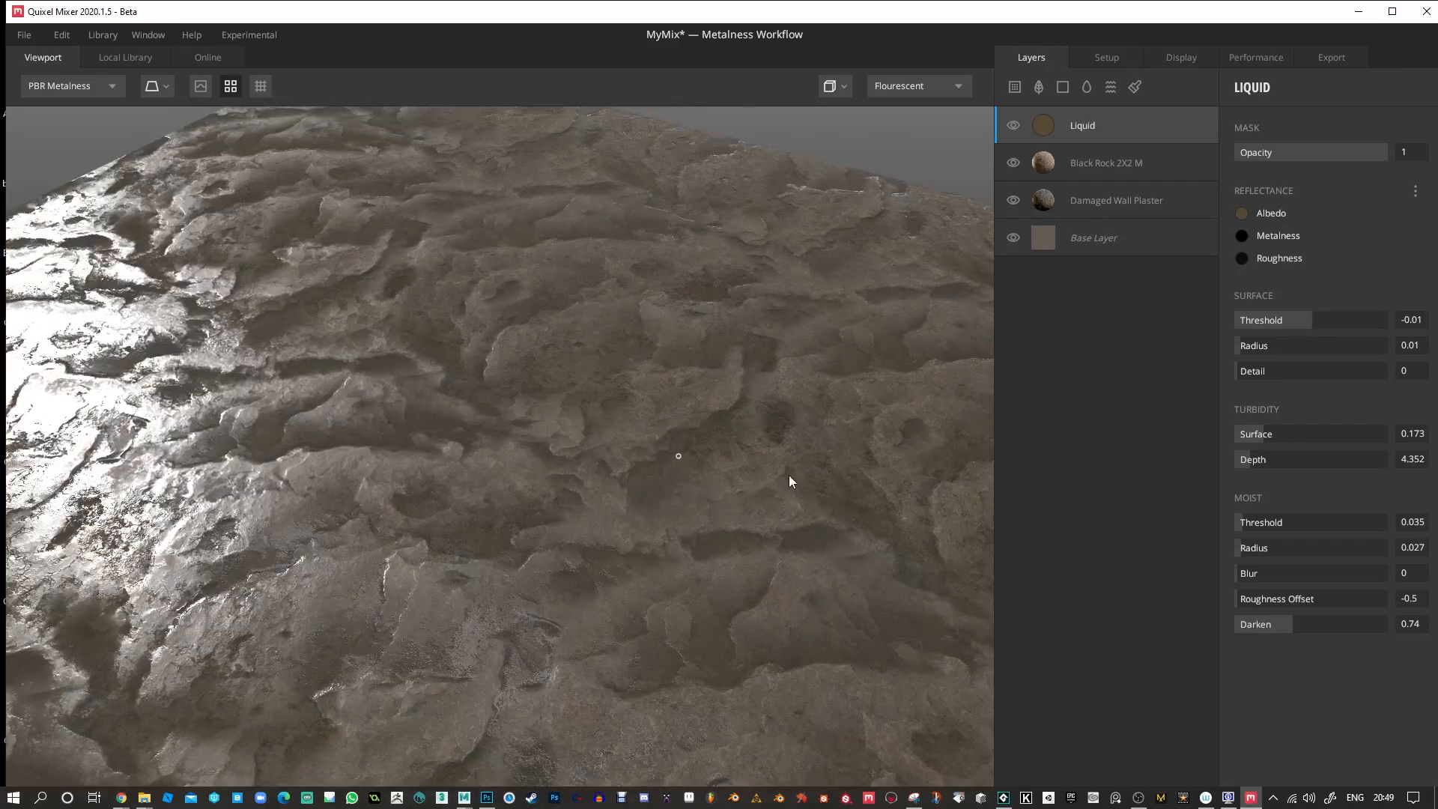
click(234, 88)
drag(495, 449, 648, 387)
right_drag(648, 387, 734, 521)
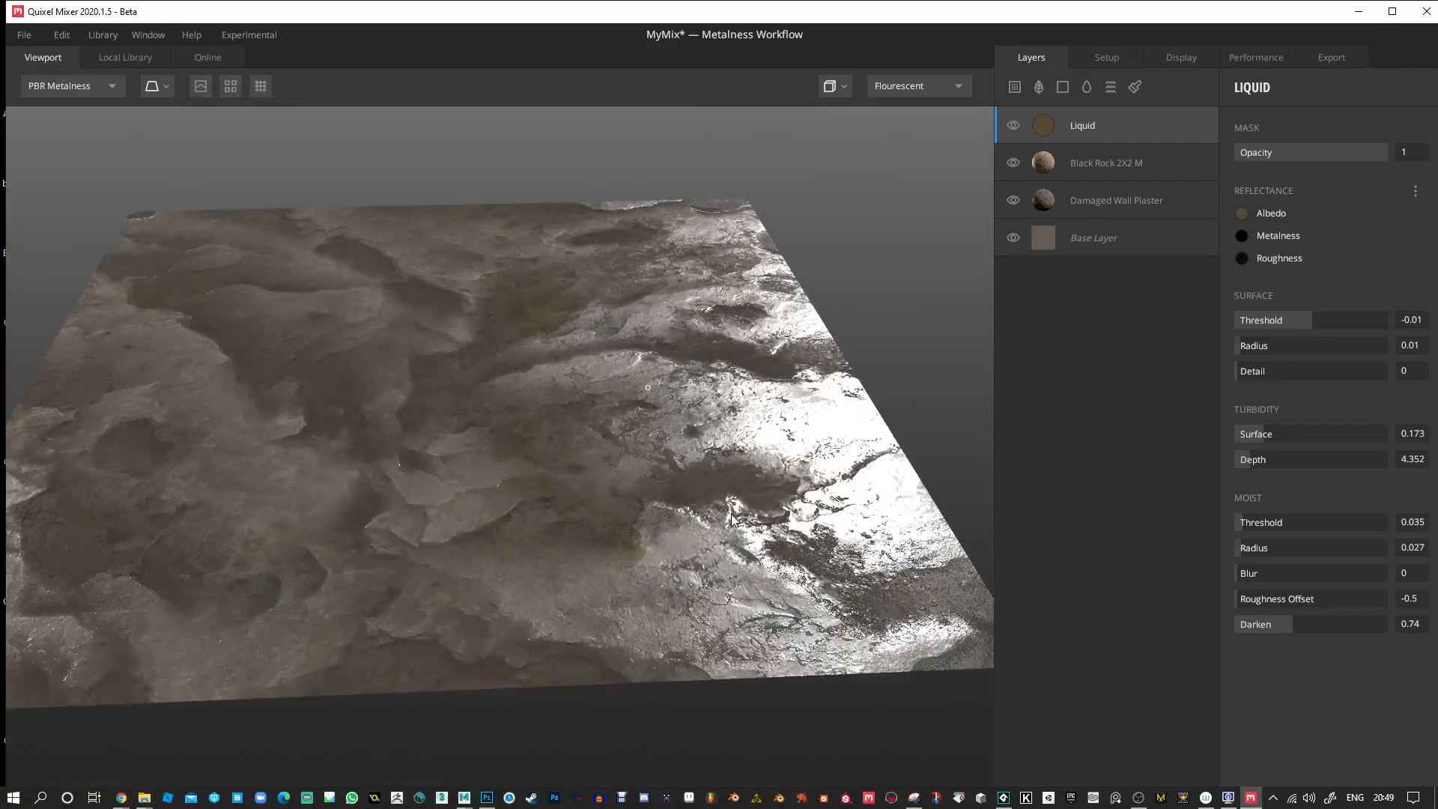
drag(505, 510, 716, 502)
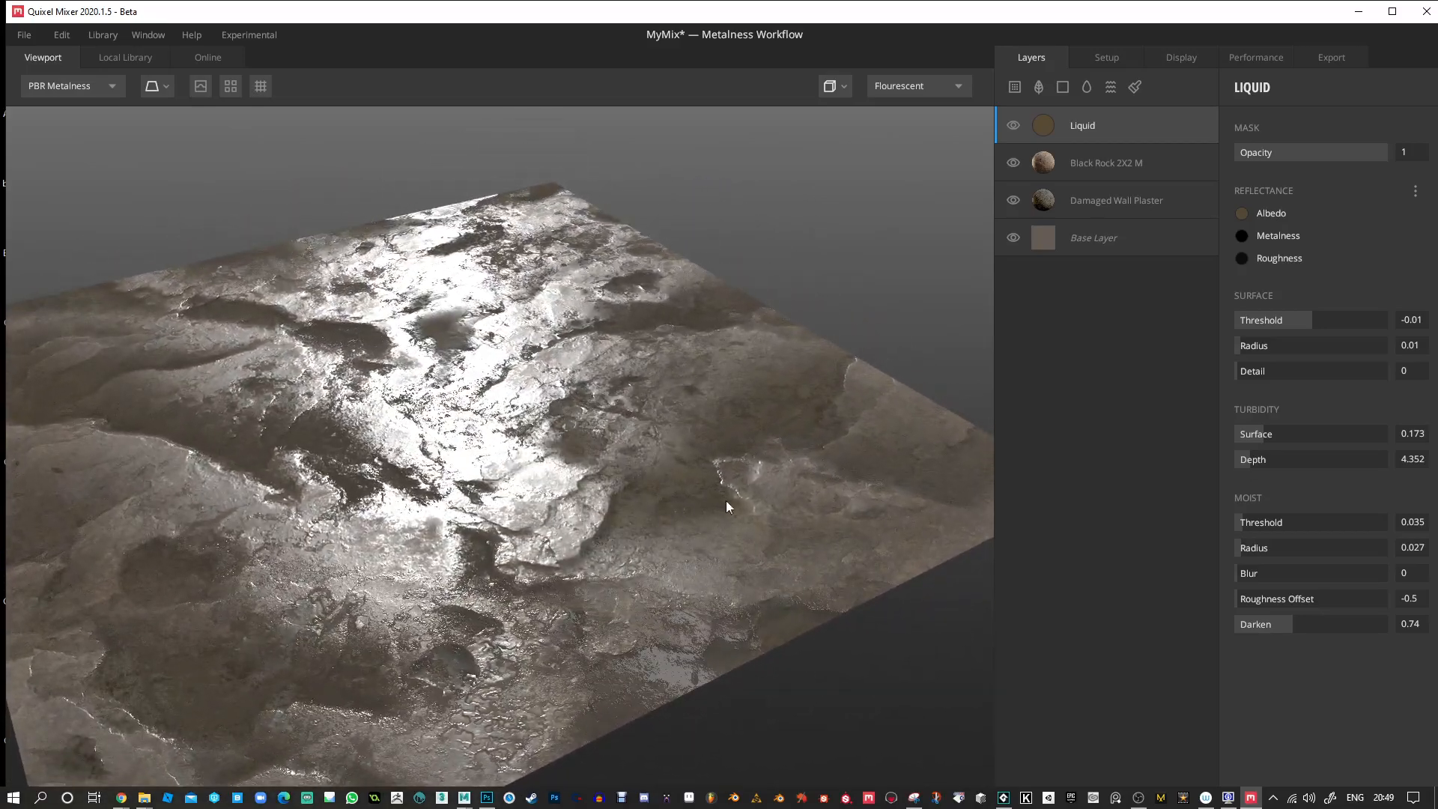
Set the Liquid layer's surface Radius to 0.167 and Detail to 0.059, and its turbidity Surface to 0.542 and Depth to 20.64.
drag(1257, 349, 1286, 375)
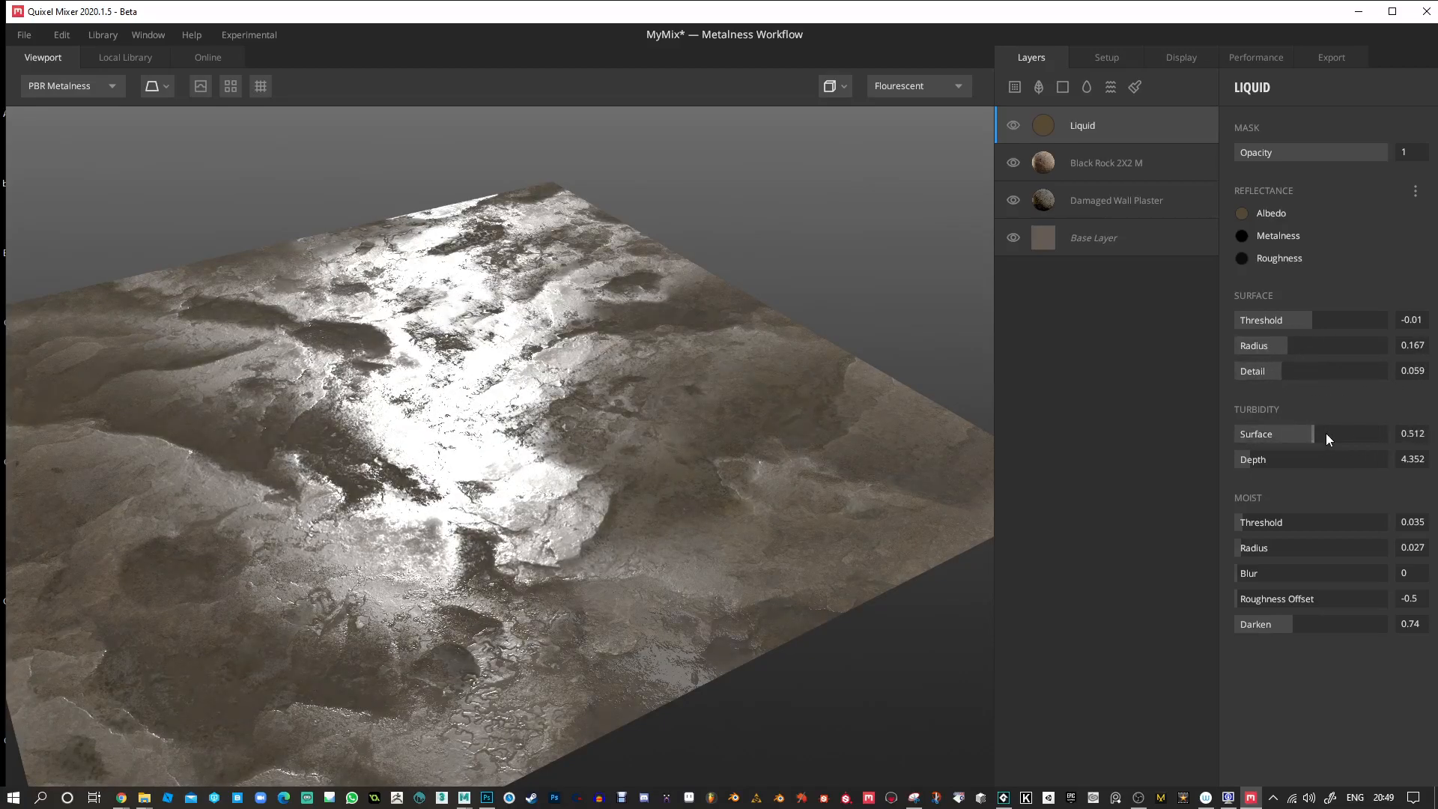
mouse_move(1270, 464)
mouse_down()
mouse_move(1383, 460)
mouse_move(1296, 457)
mouse_up()
Adjust the Liquid layer's moist settings to Threshold 0.03, Radius 0.035, Blur 1 and Darken 1.204.
mouse_move(1257, 528)
mouse_down()
mouse_move(1310, 529)
mouse_move(1228, 524)
mouse_move(1335, 526)
mouse_move(1241, 521)
mouse_move(1261, 547)
mouse_move(1242, 547)
mouse_up()
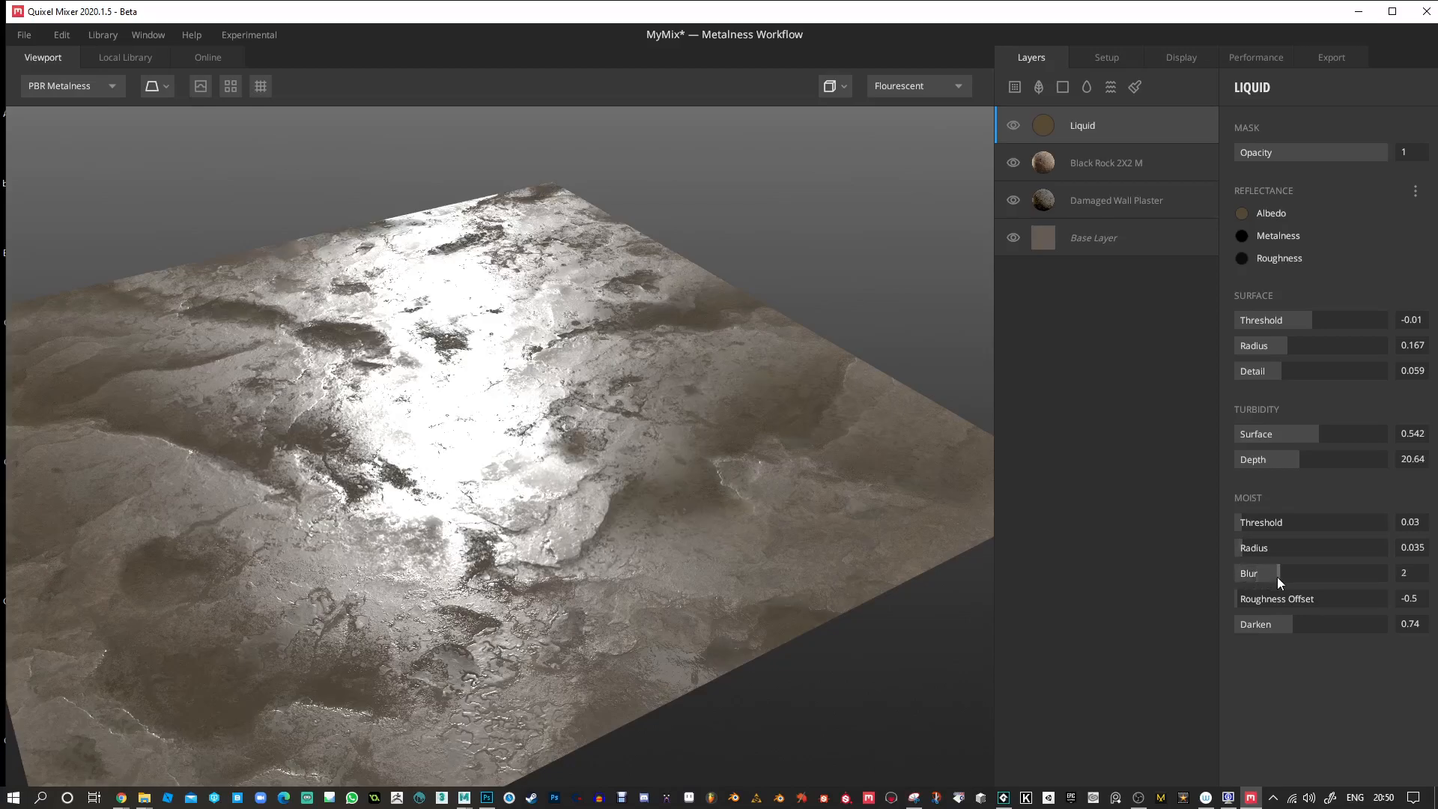
mouse_move(810, 381)
mouse_down()
mouse_move(636, 417)
mouse_move(639, 354)
mouse_move(758, 347)
mouse_move(785, 434)
mouse_move(410, 352)
mouse_move(536, 316)
mouse_move(578, 469)
mouse_move(559, 464)
mouse_move(559, 424)
mouse_move(587, 418)
mouse_move(568, 430)
mouse_move(658, 446)
mouse_move(694, 539)
mouse_move(627, 411)
mouse_move(748, 392)
mouse_move(717, 397)
mouse_move(713, 428)
mouse_move(722, 375)
mouse_move(748, 362)
mouse_move(678, 451)
mouse_move(645, 370)
mouse_move(688, 370)
mouse_move(703, 433)
mouse_move(681, 389)
mouse_move(771, 391)
mouse_move(777, 341)
mouse_up()
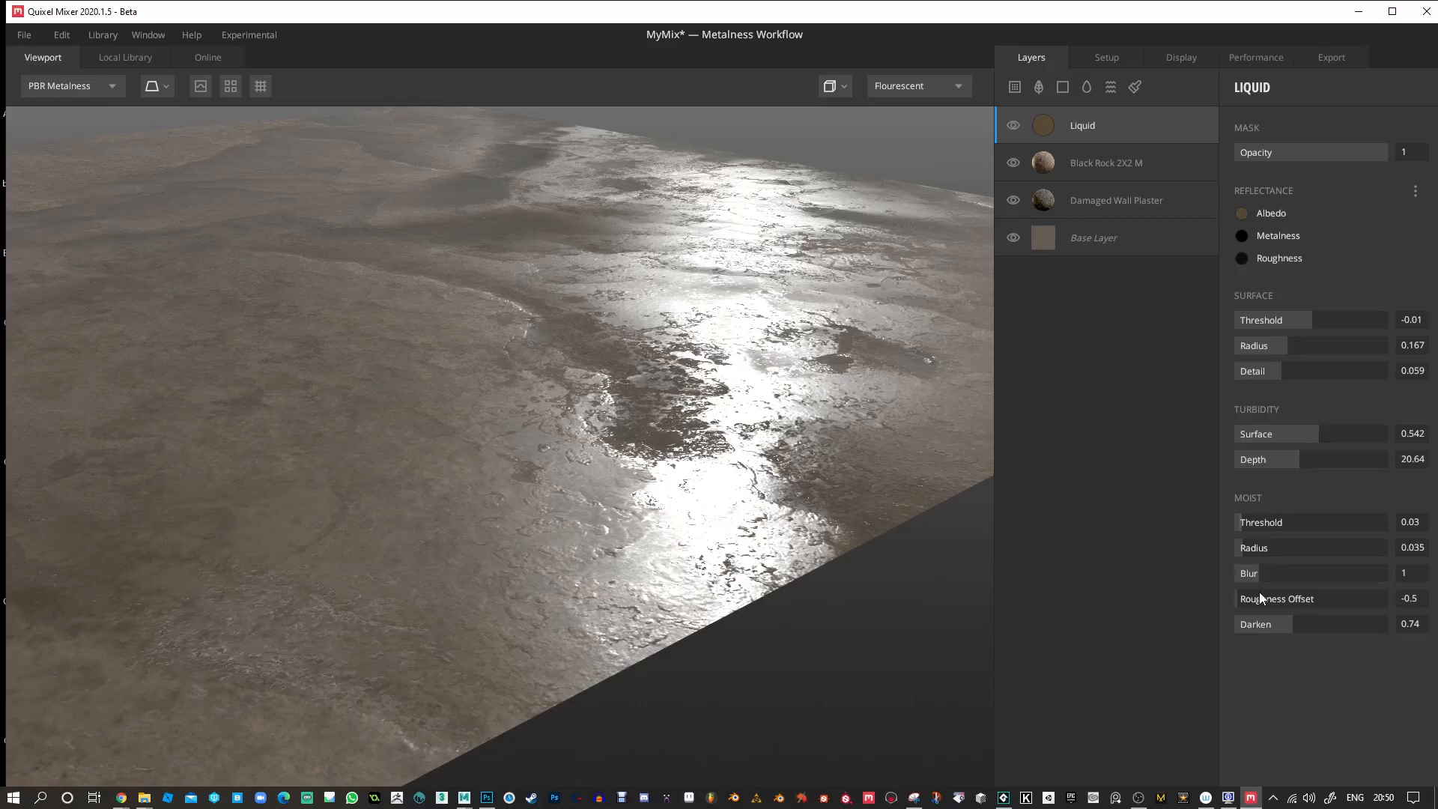
drag(1244, 601, 1403, 628)
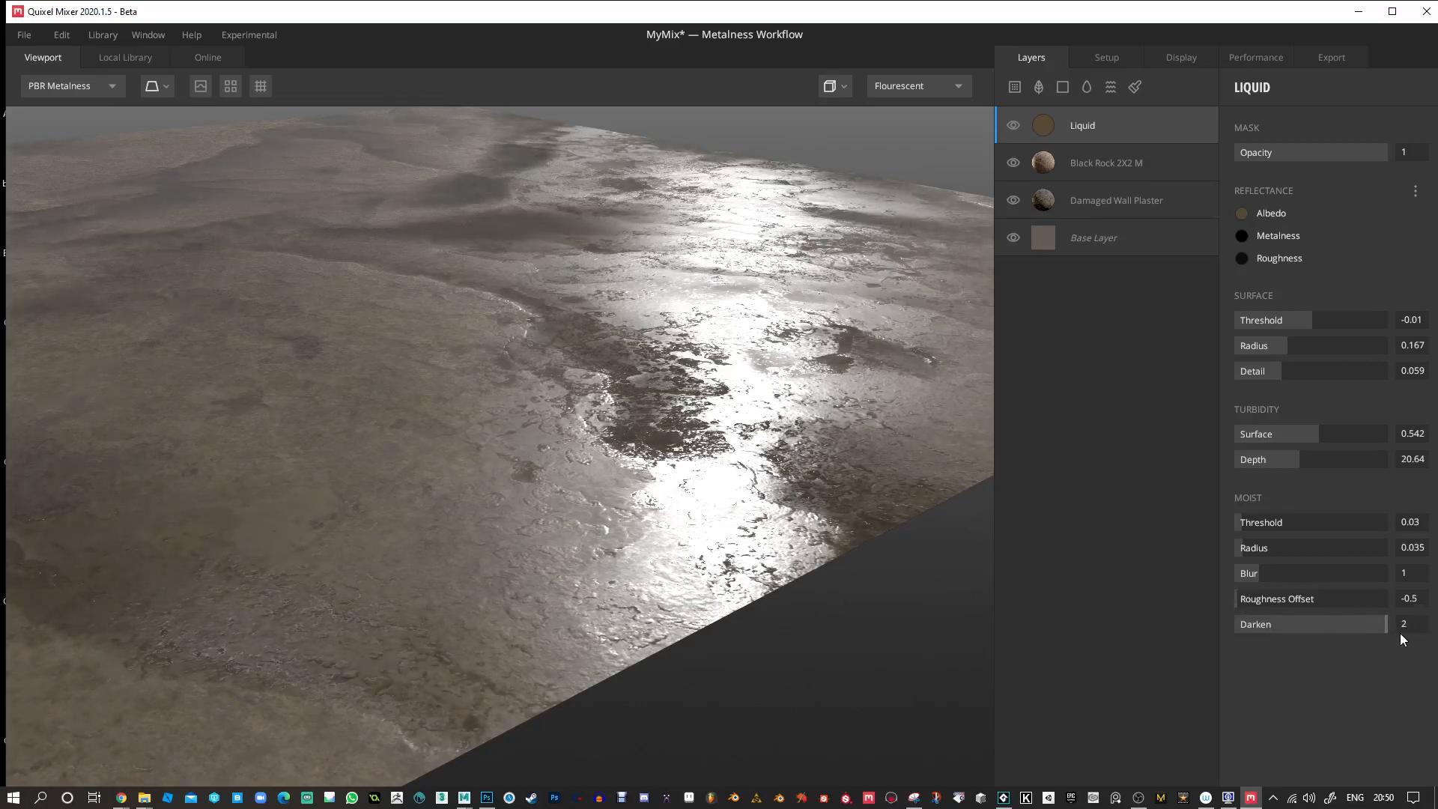
drag(615, 341, 662, 397)
Compare the wet surface under Pisa and Overcast lighting and set the viewport lighting to Streetlights.
drag(657, 279, 923, 126)
click(945, 85)
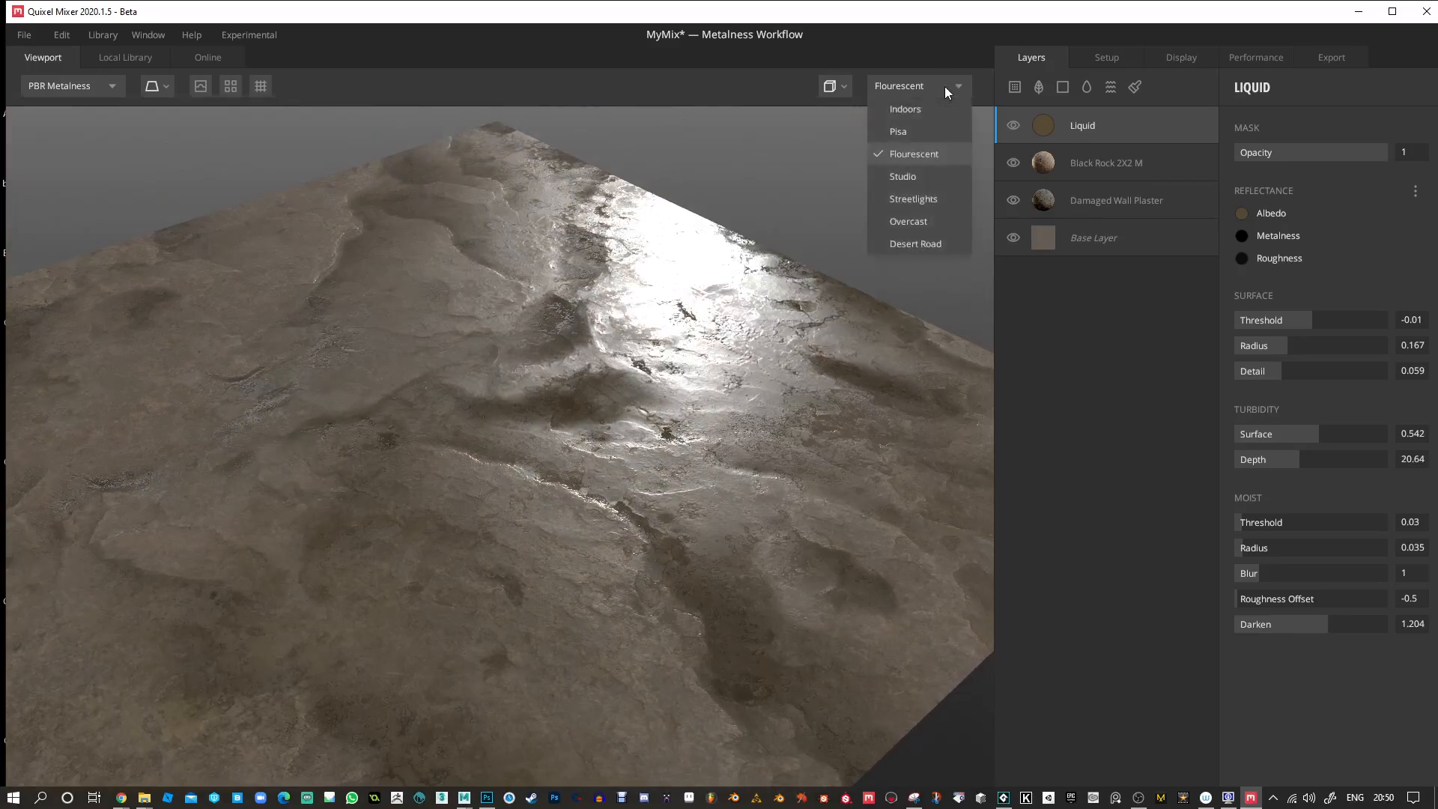
click(914, 127)
drag(893, 163, 411, 388)
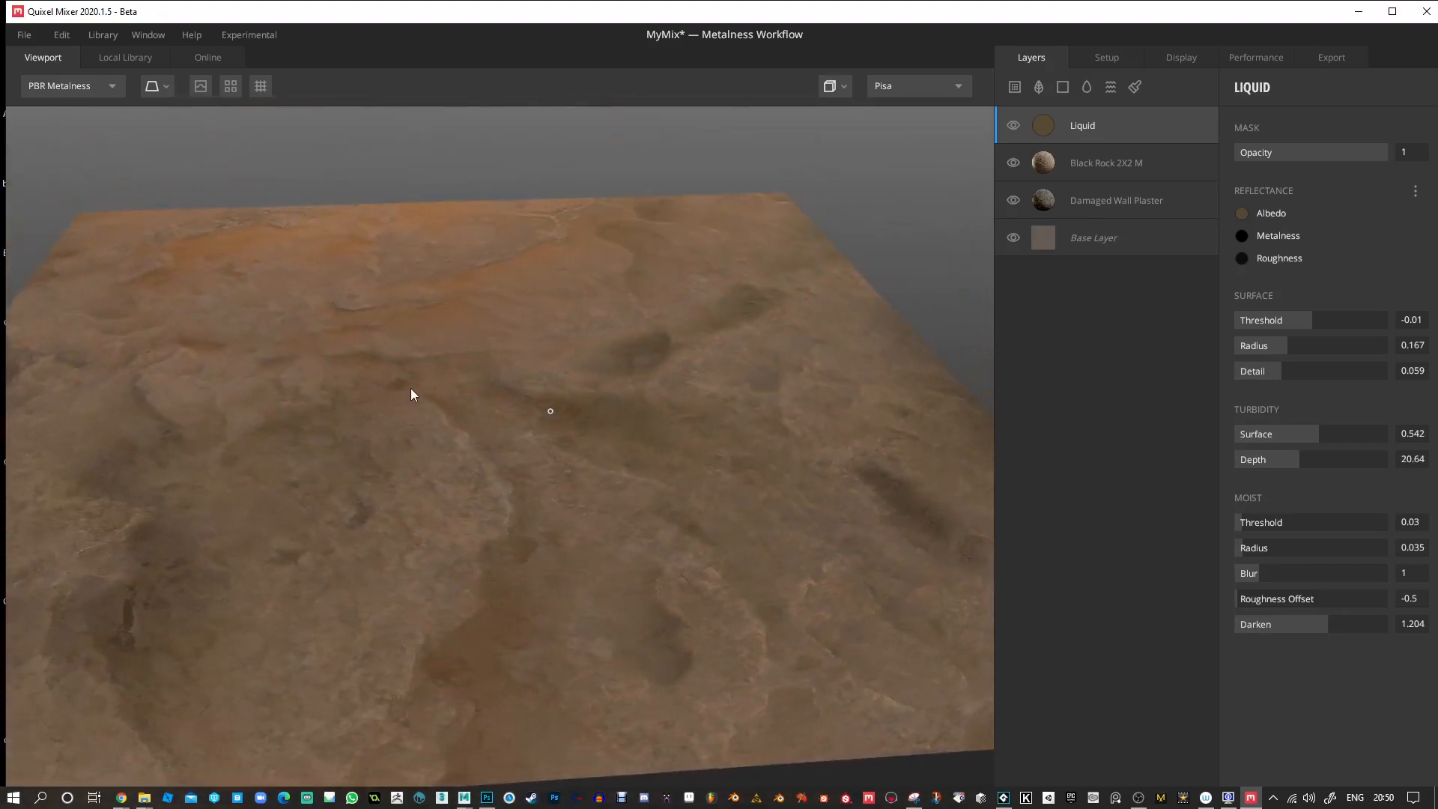
click(917, 89)
click(915, 224)
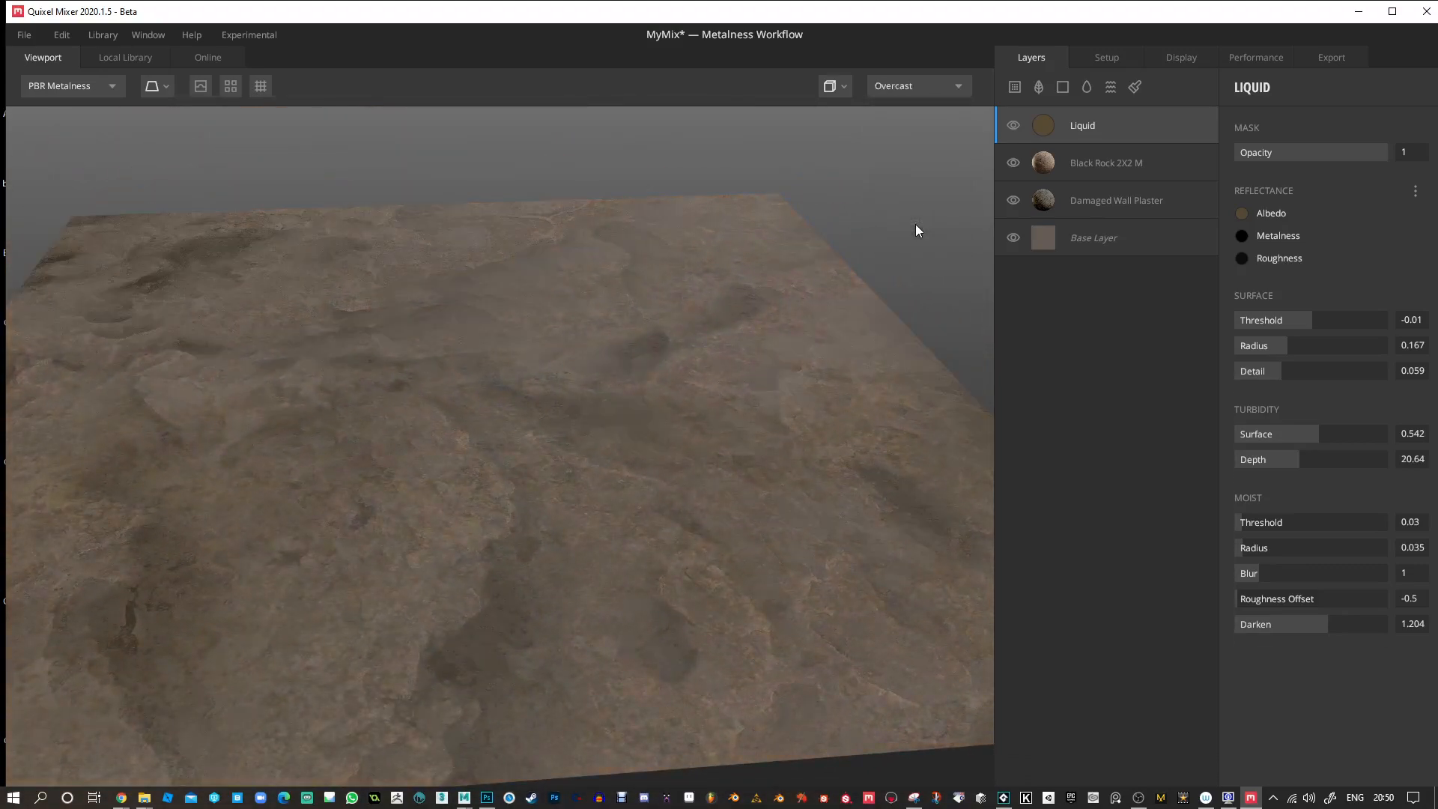
drag(585, 296, 683, 288)
click(919, 84)
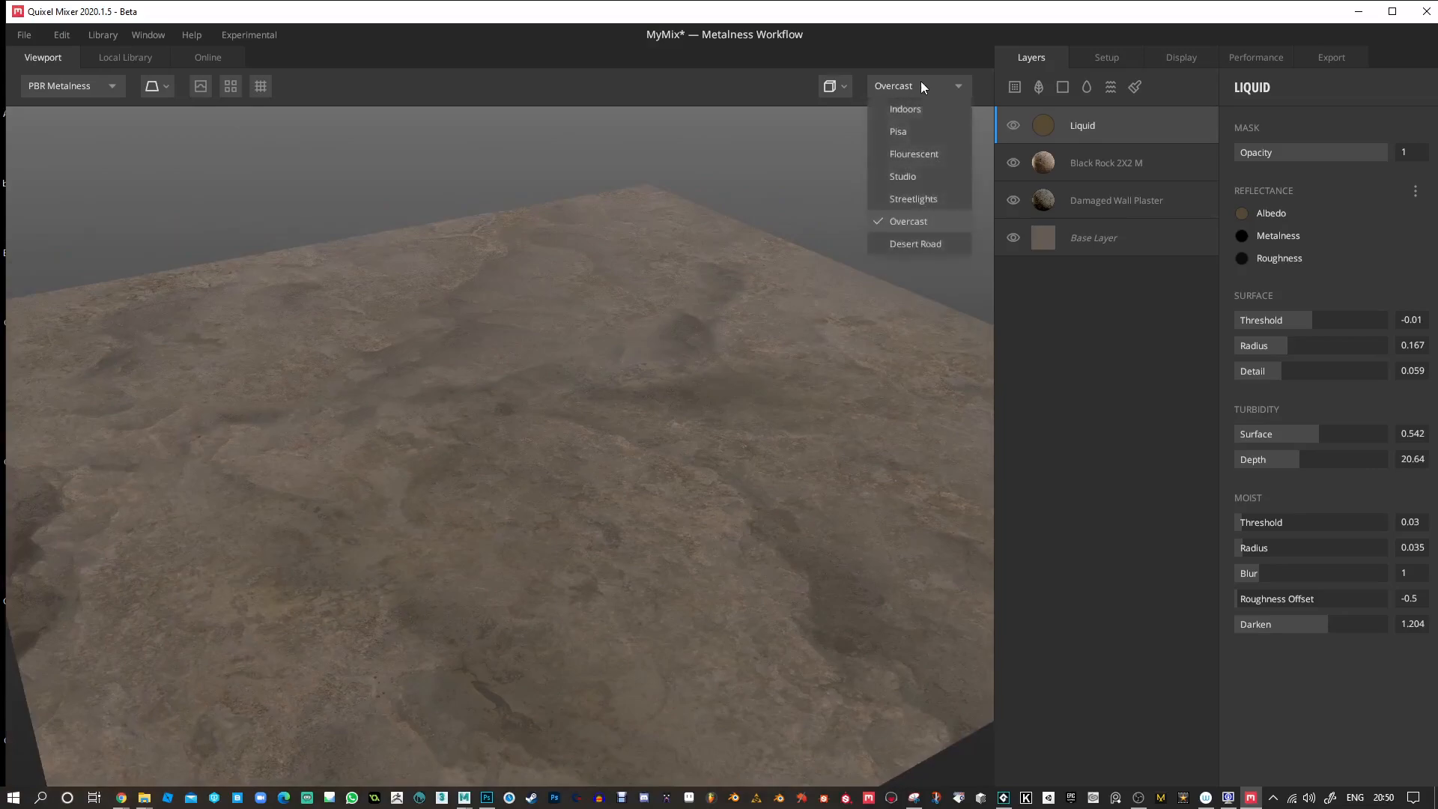
click(906, 198)
mouse_move(629, 285)
mouse_down()
mouse_move(658, 330)
mouse_move(742, 334)
mouse_move(762, 312)
mouse_move(651, 313)
mouse_move(481, 374)
mouse_move(530, 305)
mouse_move(617, 283)
mouse_up()
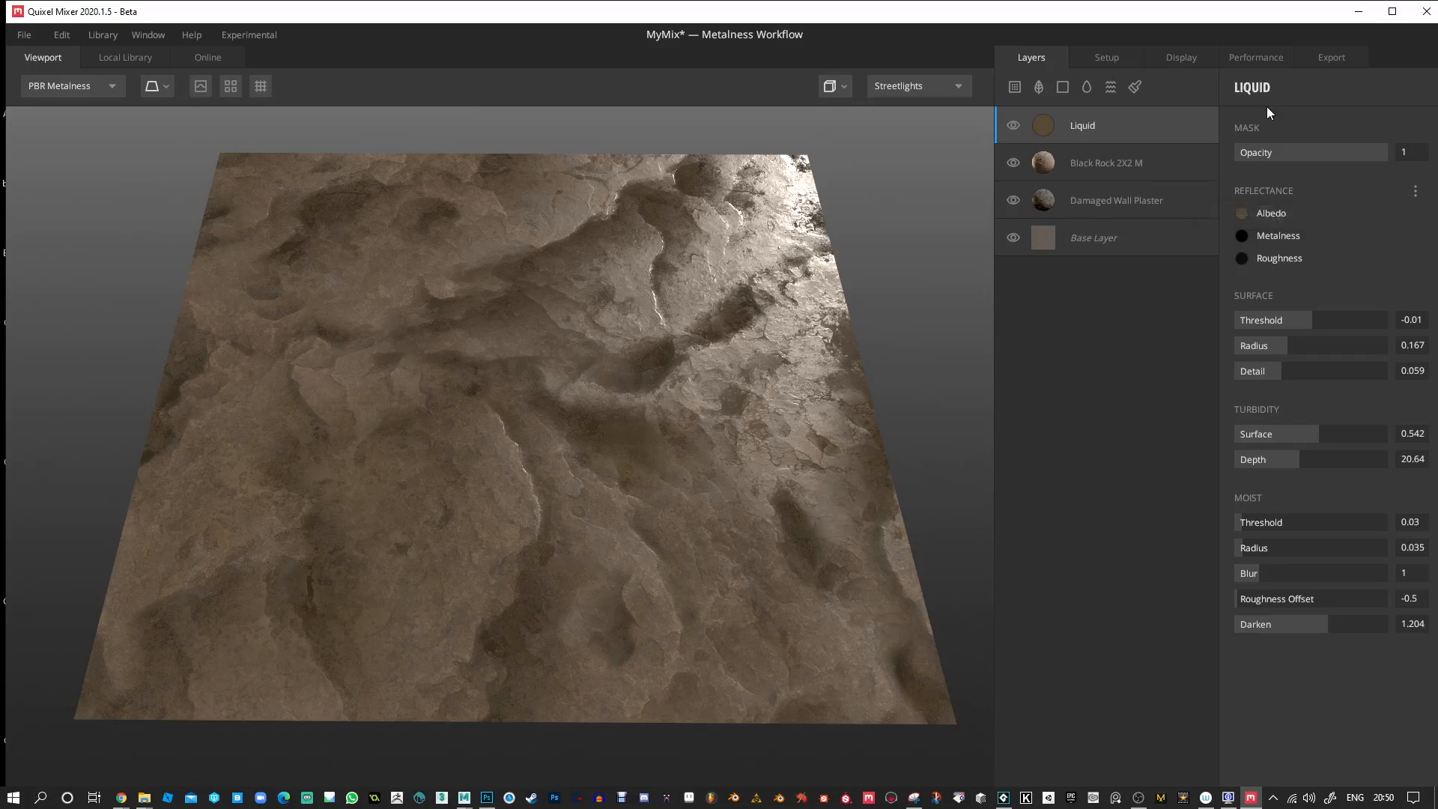
Add Arabescato Marble from the local library's Marble category as the top layer and set its blend Threshold to 0.09.
click(1394, 13)
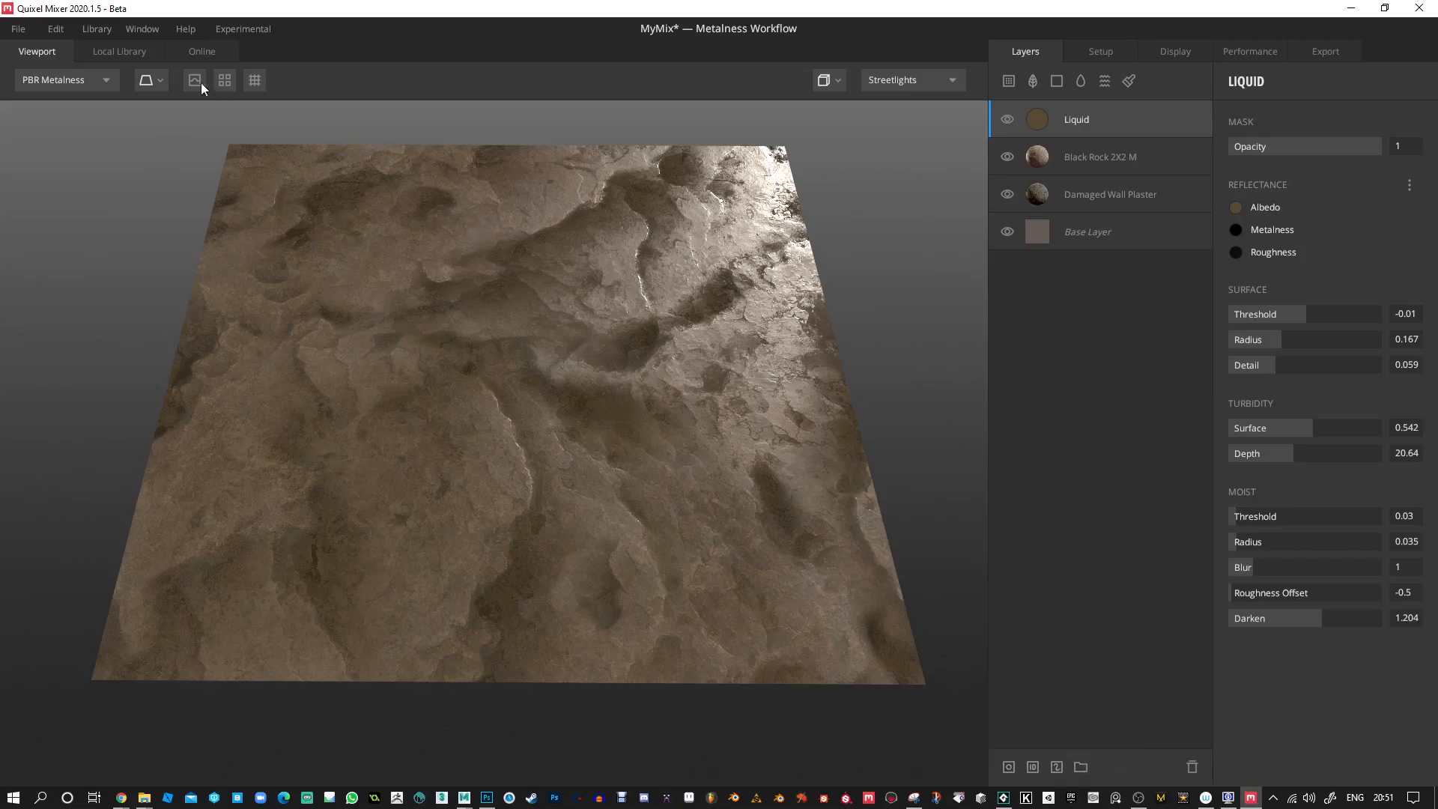
click(125, 51)
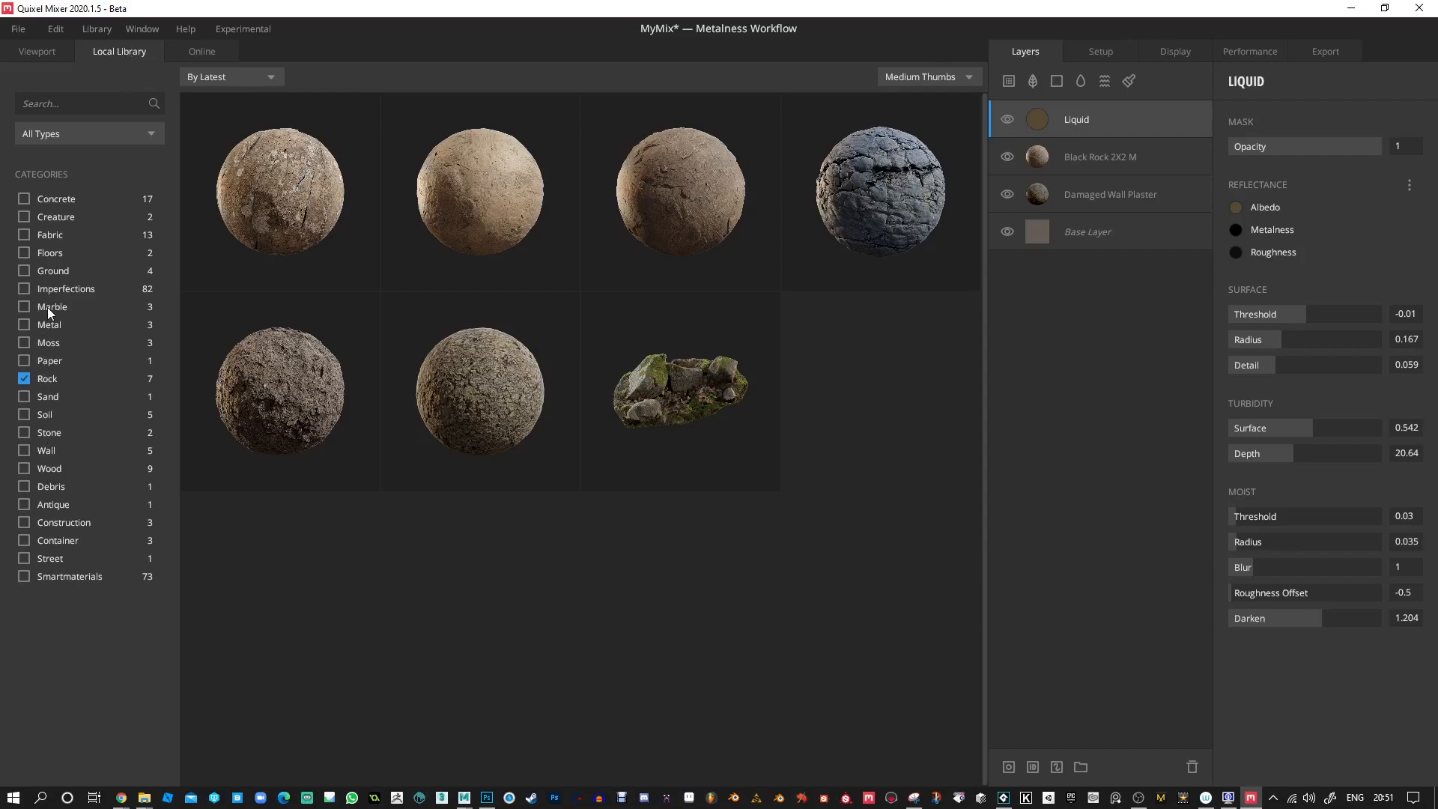
click(28, 306)
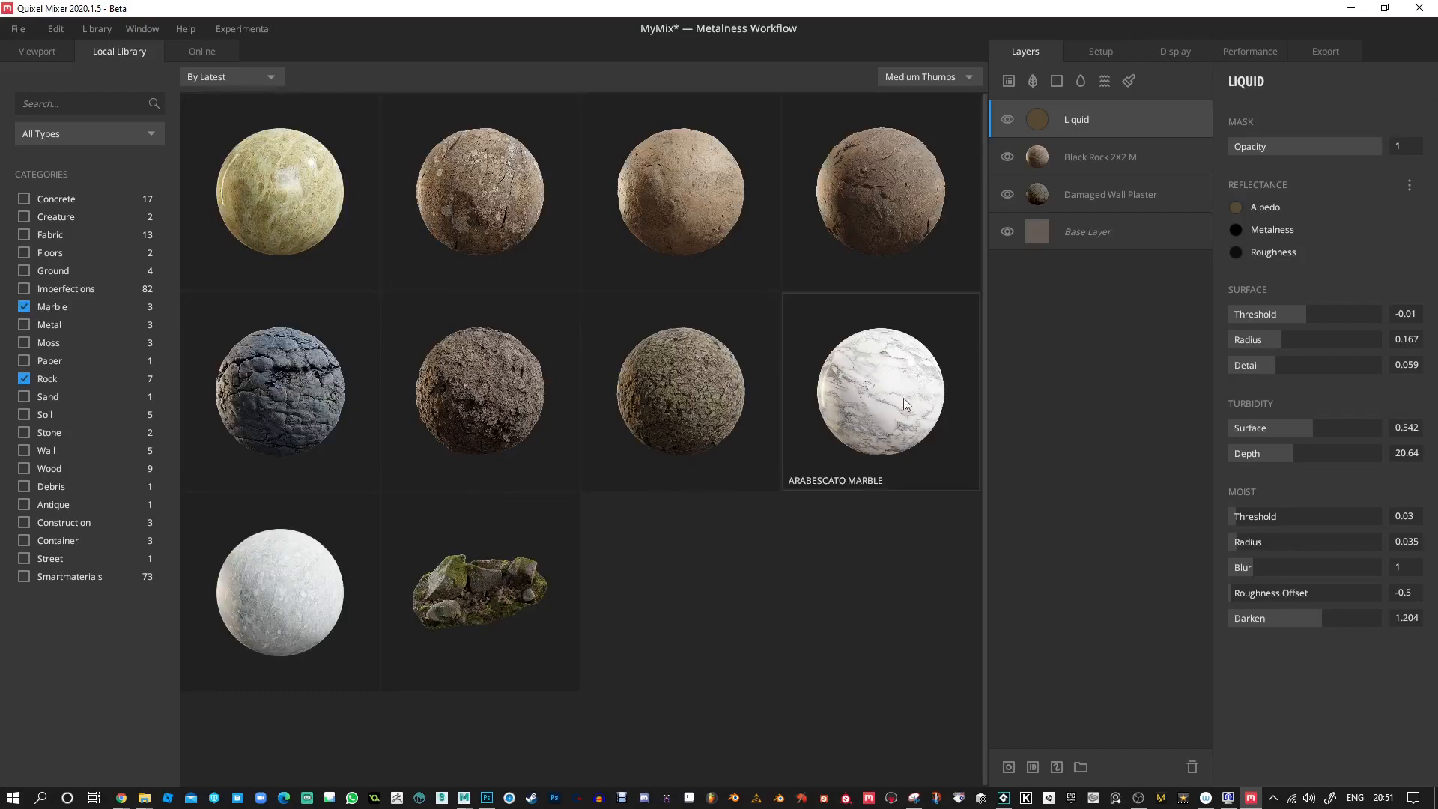
click(880, 415)
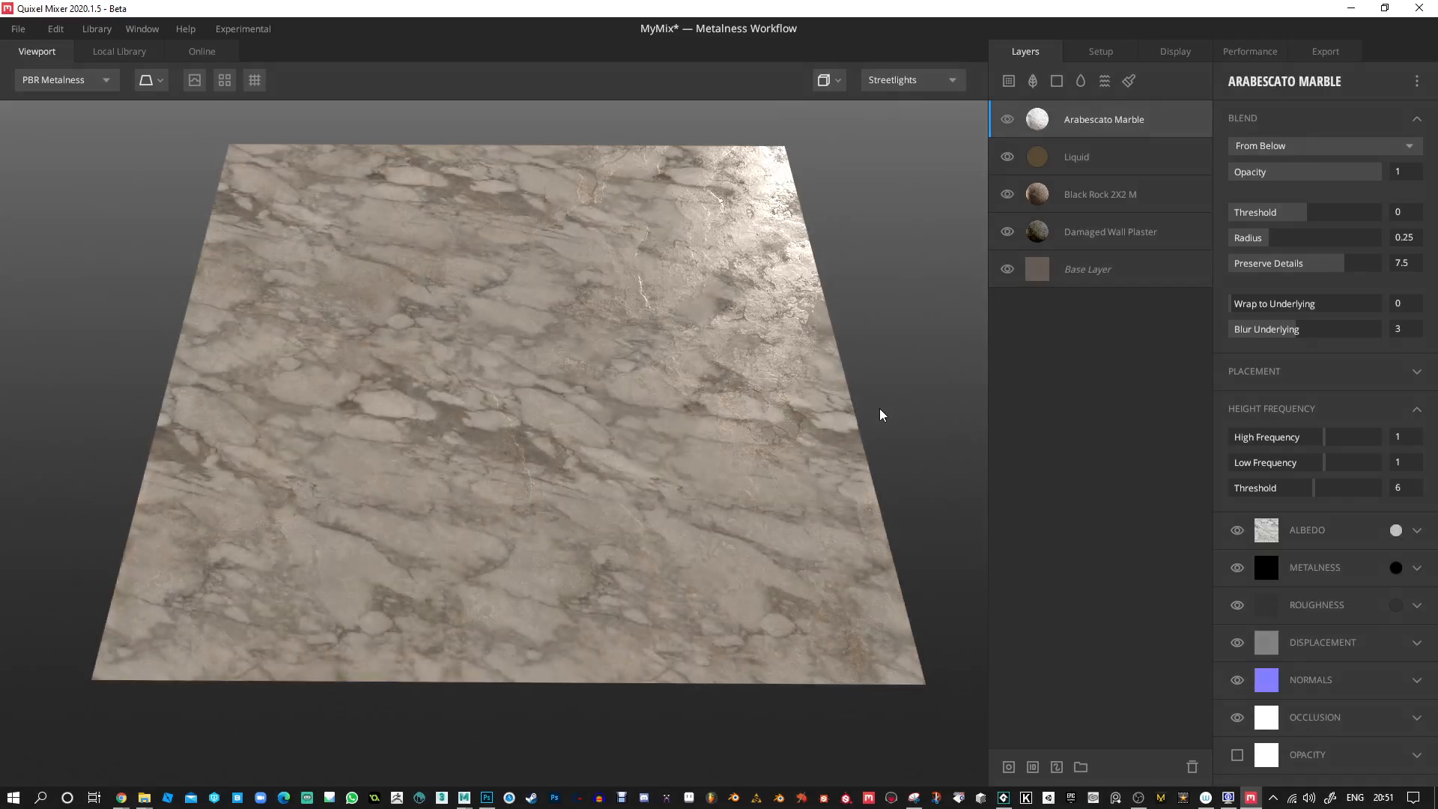
drag(846, 404, 730, 425)
middle_drag(704, 388, 698, 406)
drag(1301, 220, 1312, 221)
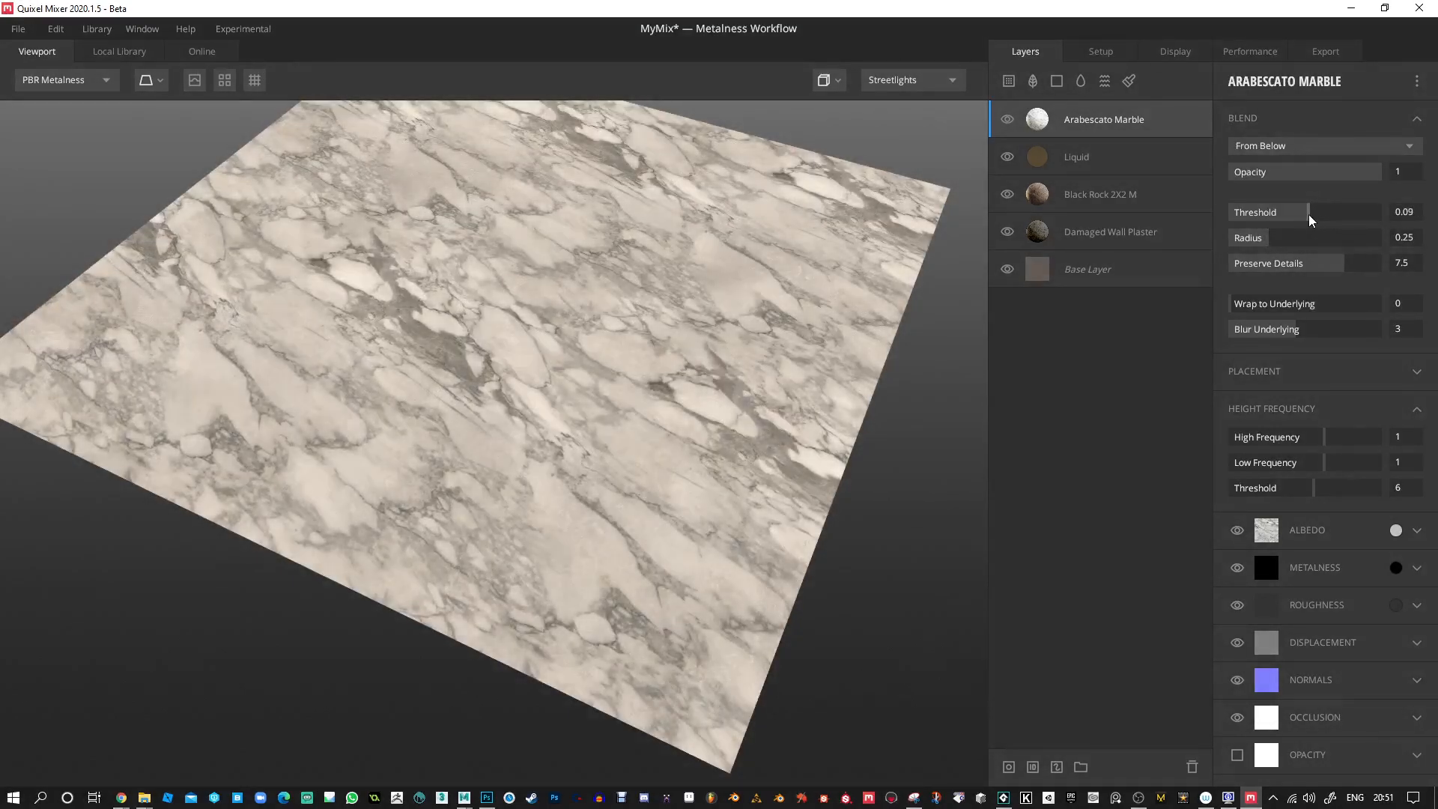
drag(633, 220, 704, 291)
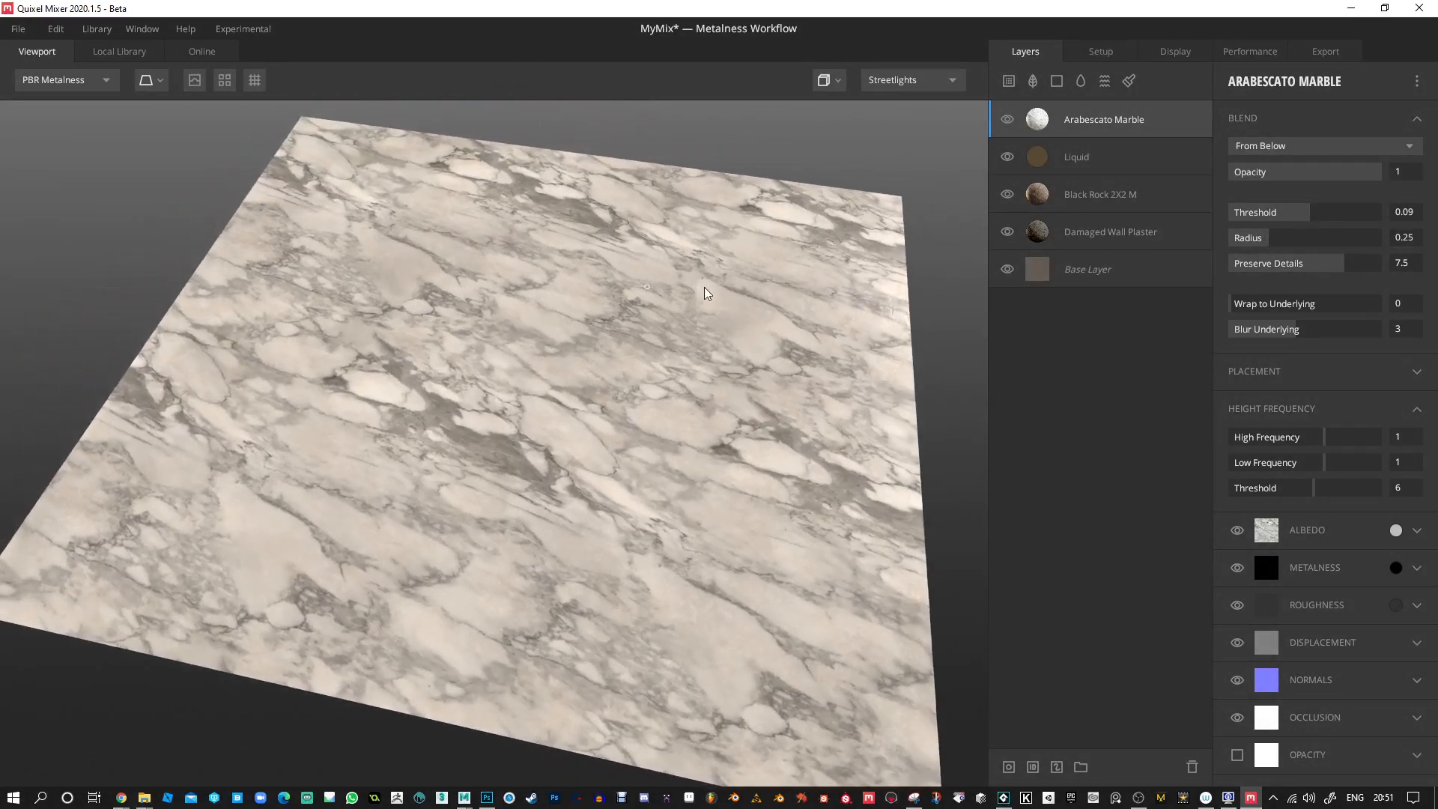
Add a mask stack to the Arabescato Marble layer and fill it with a Square pattern.
click(1009, 767)
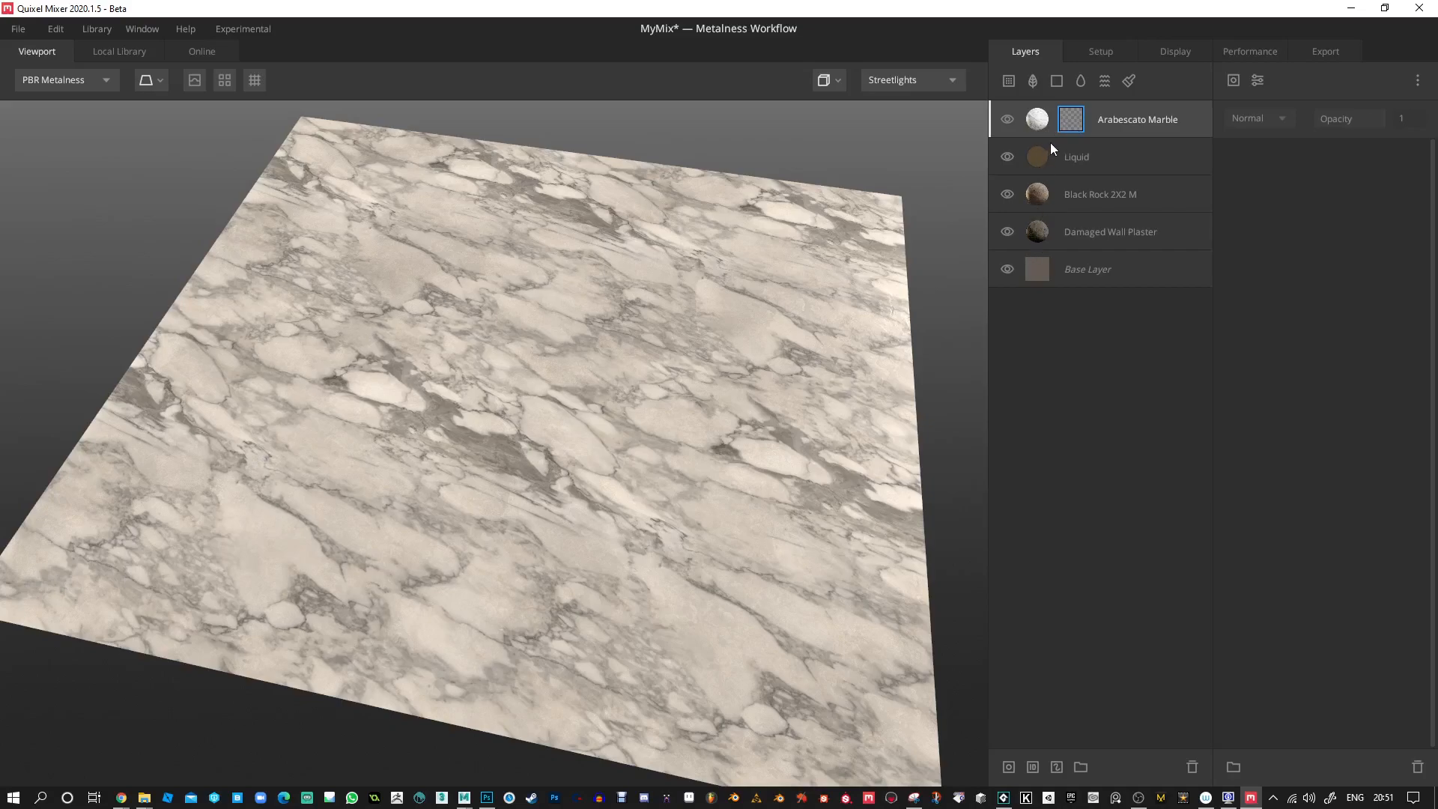
click(1234, 81)
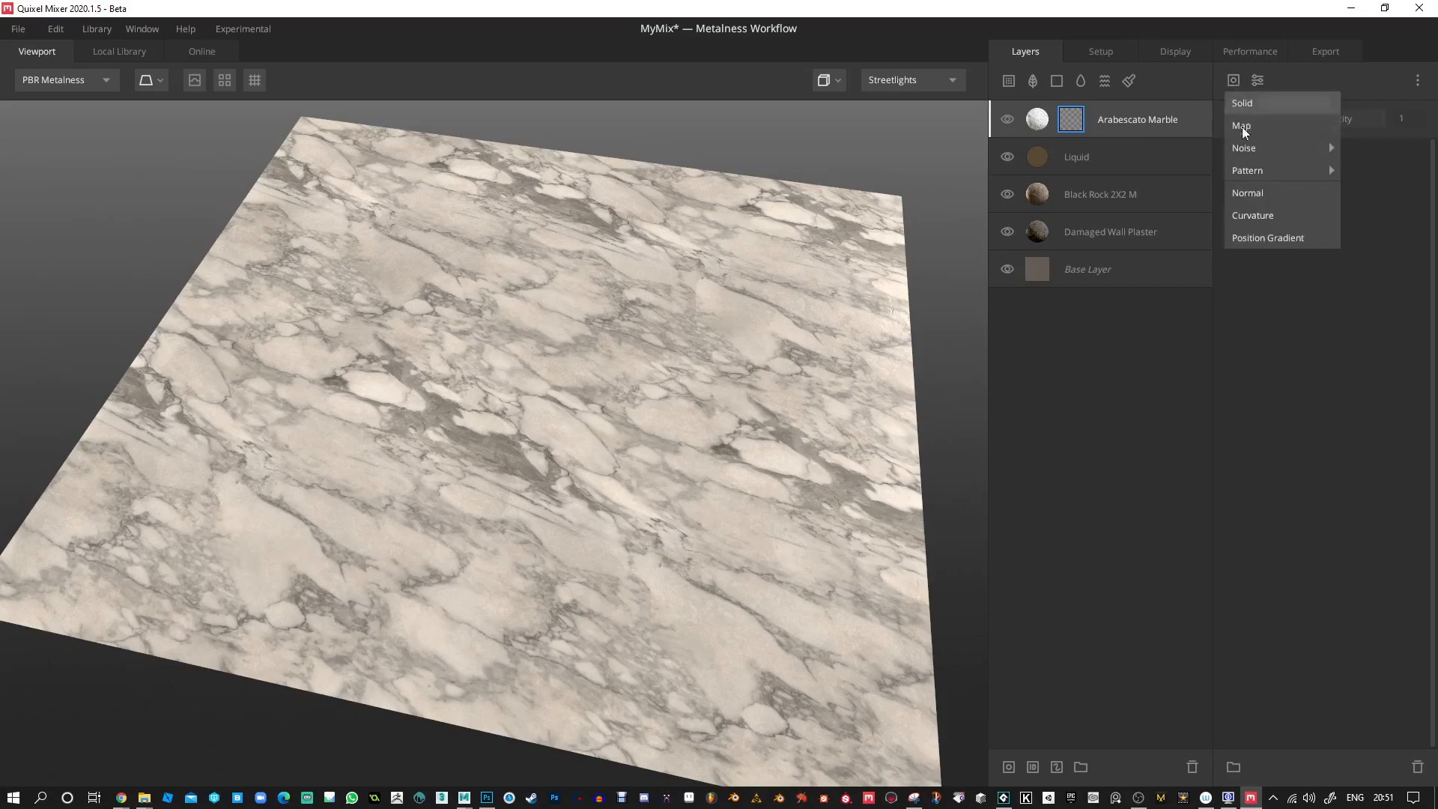
mouse_move(1246, 173)
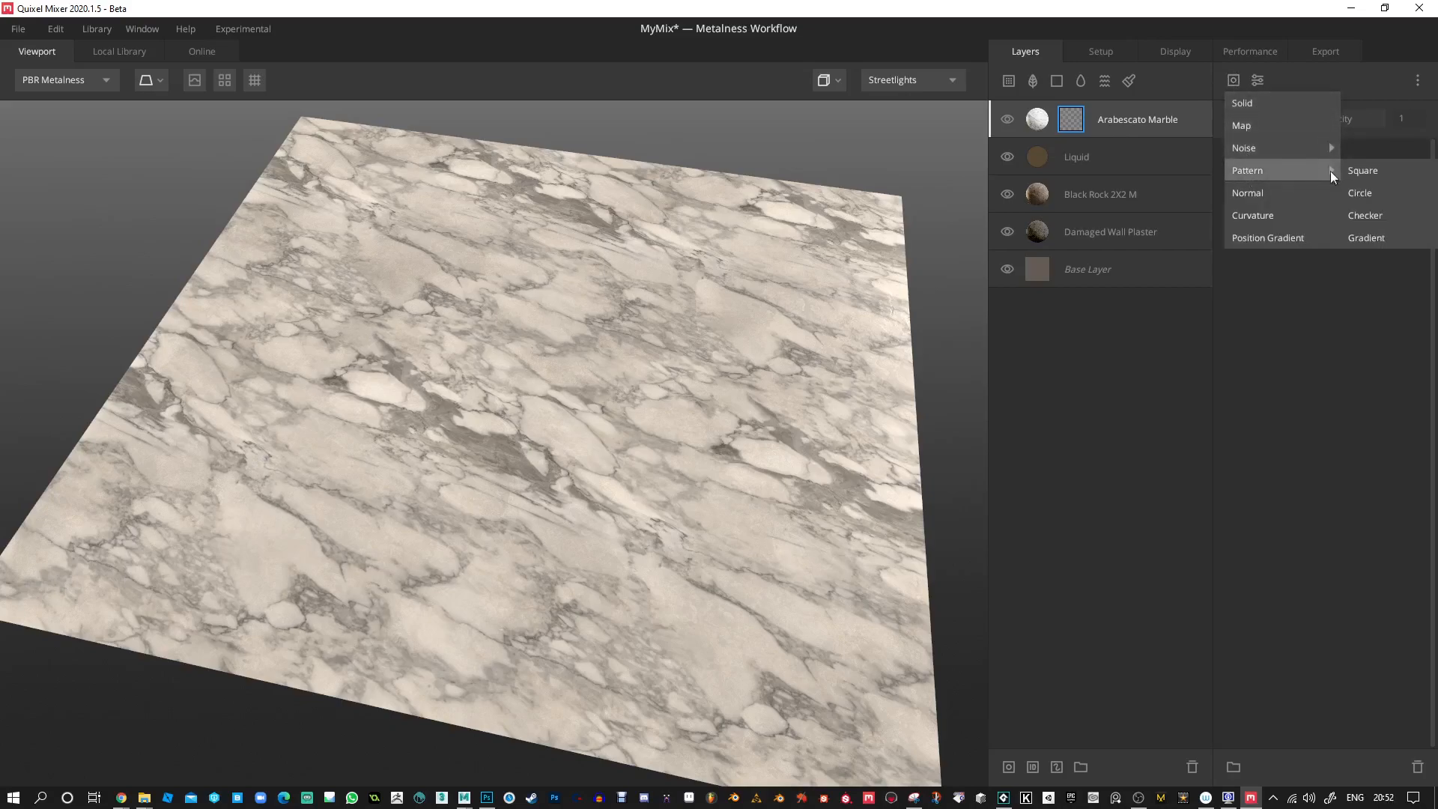
click(1365, 169)
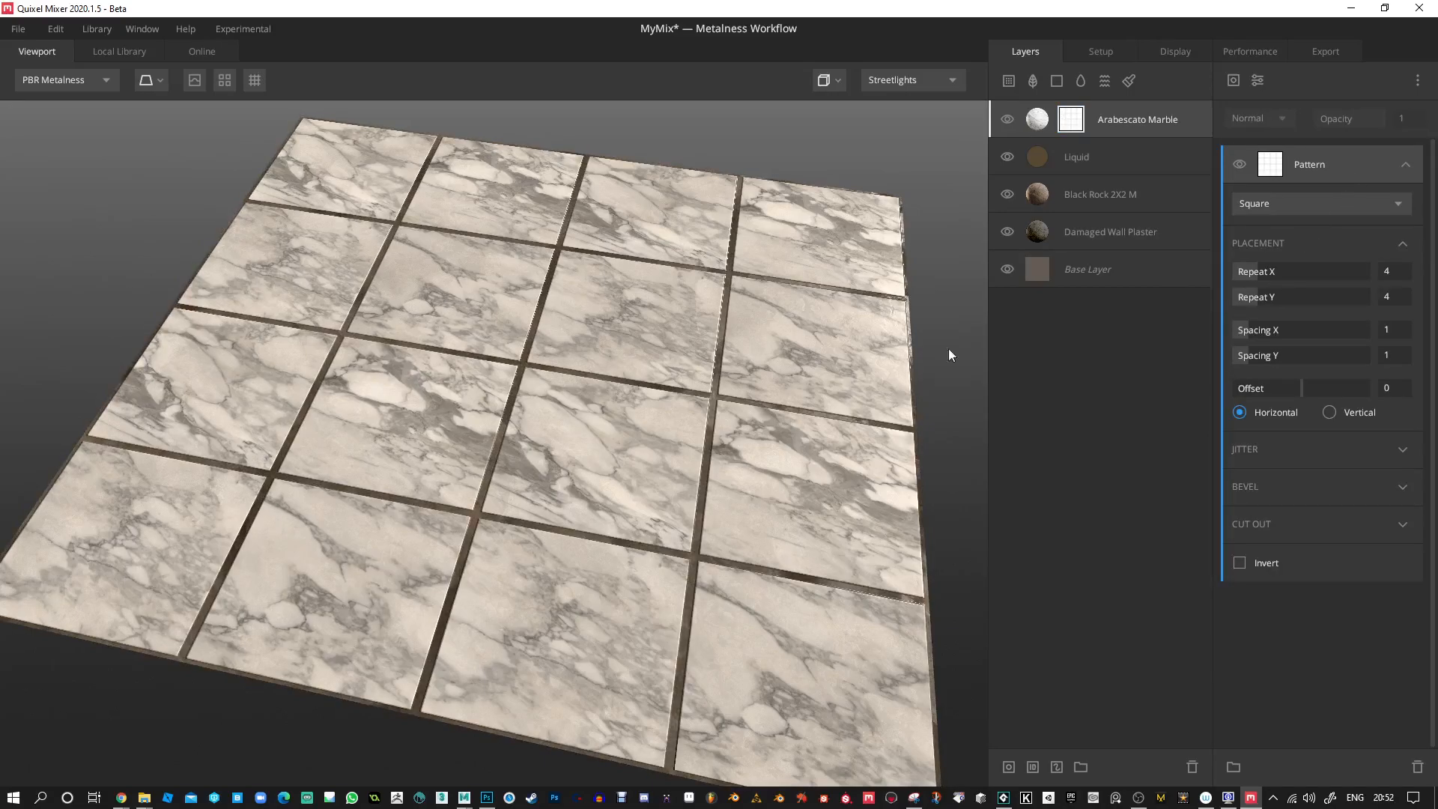
drag(797, 381, 695, 411)
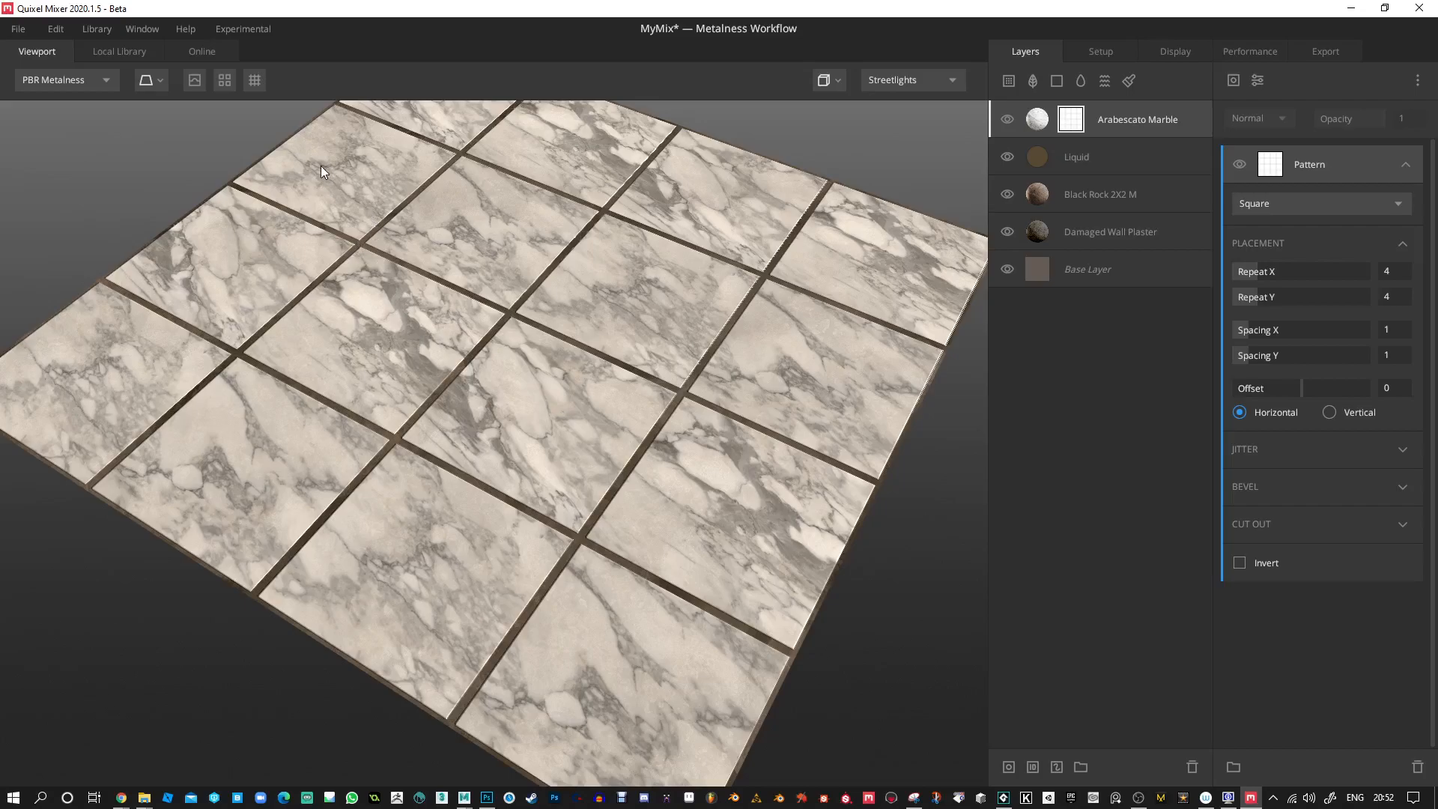
Check the marble tiles with the displacement preview switched on and switch it off again.
click(195, 80)
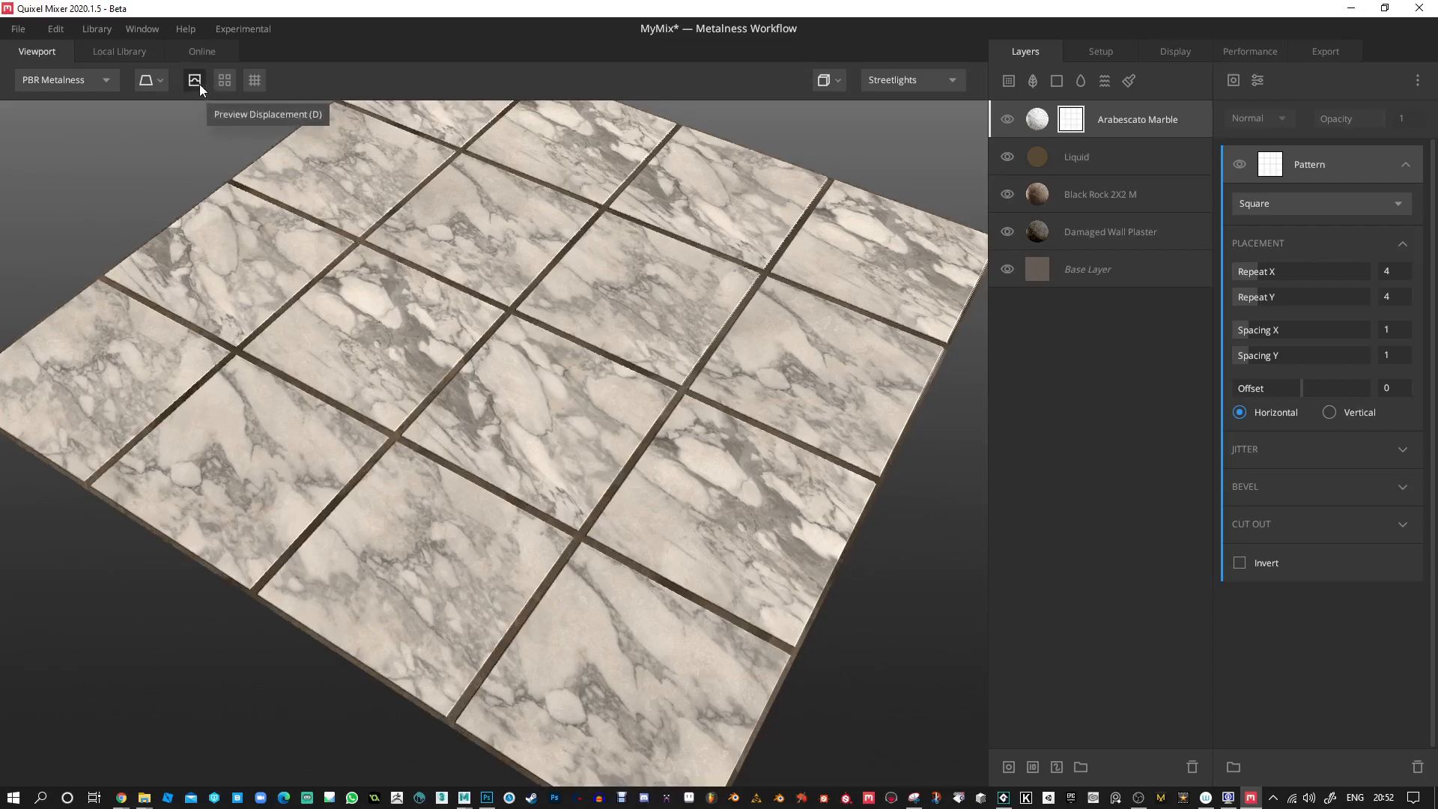
drag(520, 334, 525, 221)
click(194, 79)
drag(509, 309, 497, 397)
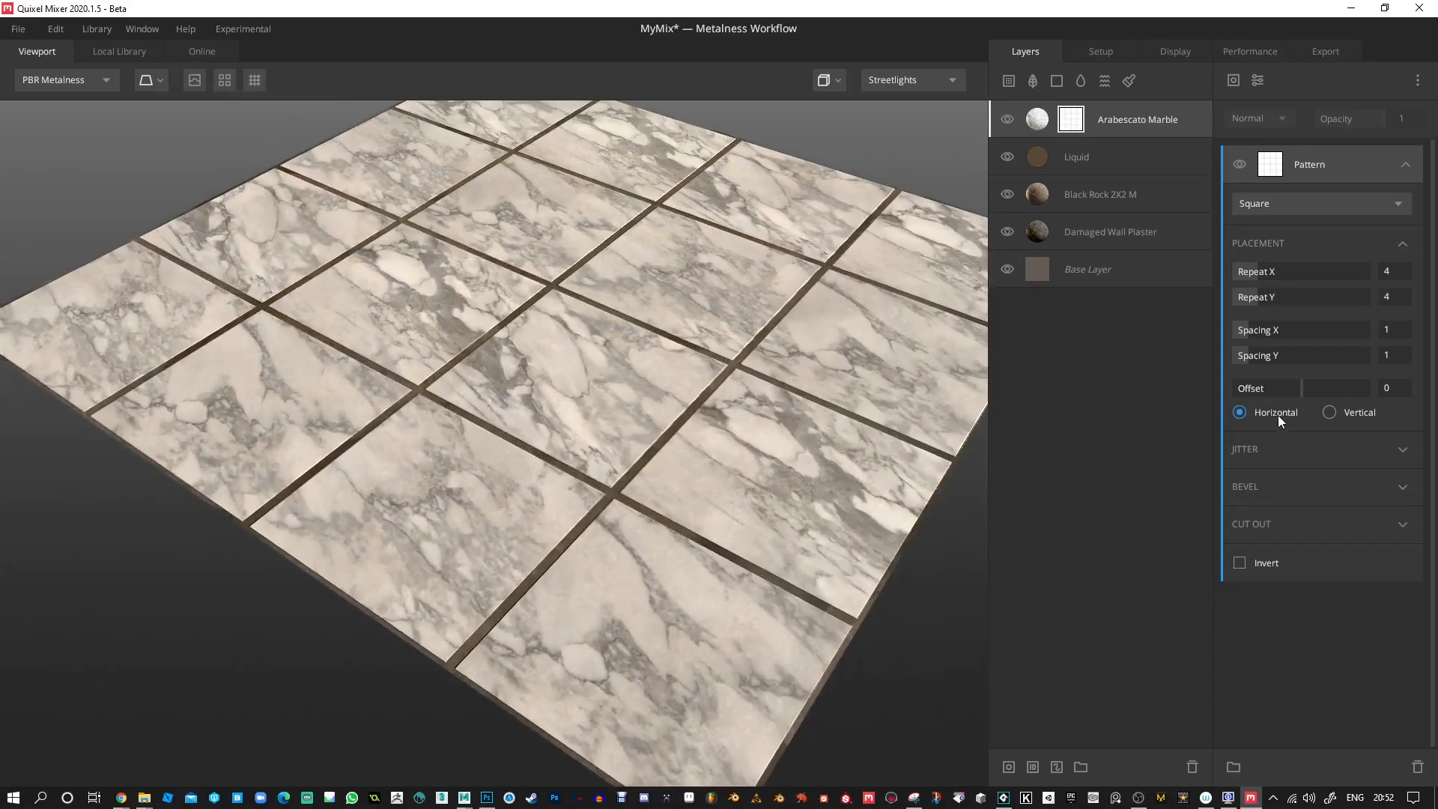
Enable the square pattern's Brightness Jitter with Amount 0.276, Threshold 0.122 and Random Seed 25.96.
click(1398, 456)
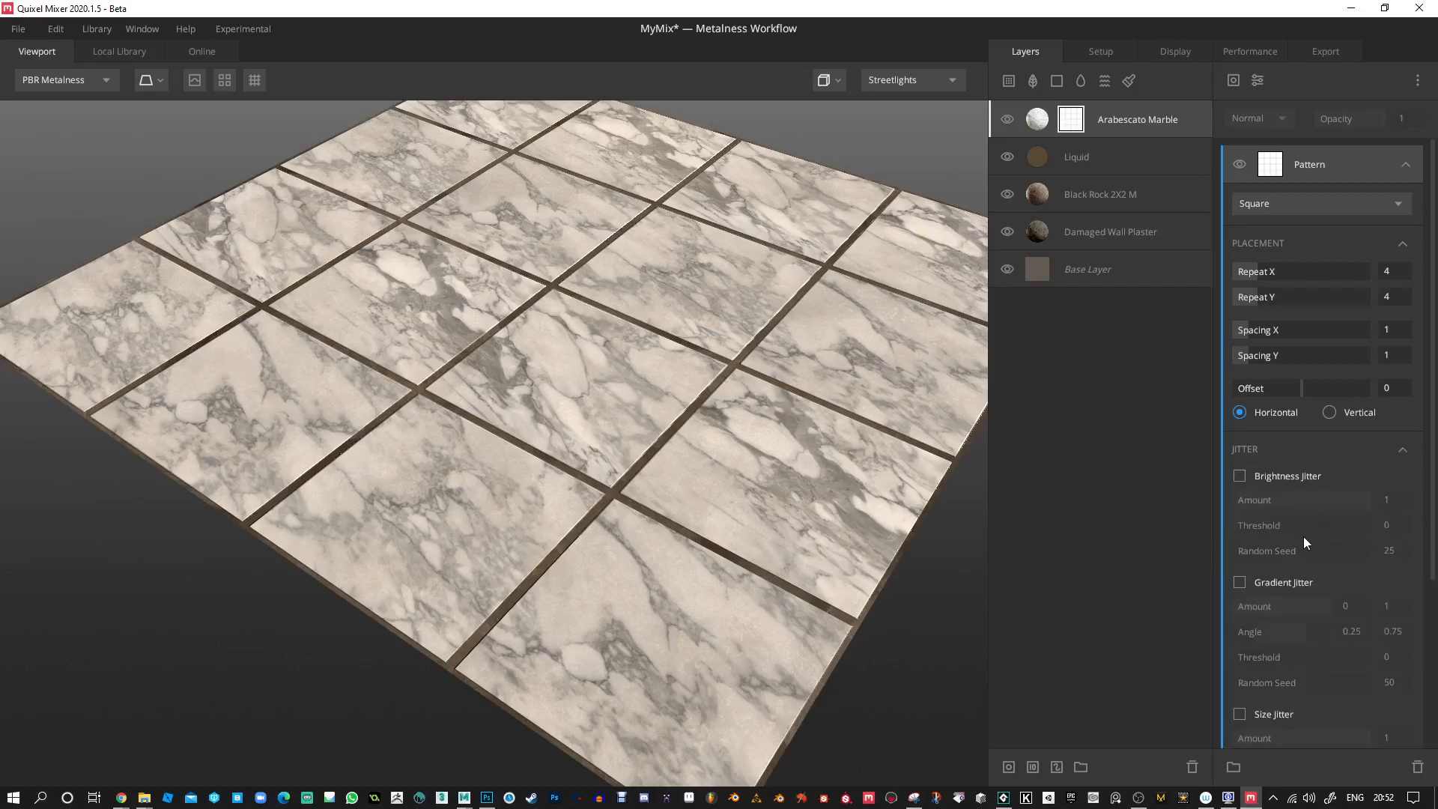
click(1239, 476)
mouse_move(1263, 493)
mouse_down()
mouse_move(1368, 496)
mouse_move(1224, 504)
mouse_move(1287, 510)
mouse_move(1257, 528)
mouse_move(1287, 527)
mouse_move(1251, 531)
mouse_move(1271, 555)
mouse_move(1310, 556)
mouse_move(1269, 557)
mouse_up()
Enable the pattern's Gradient Jitter with an Amount range of 0 to 0.484 and check the shading across the tiles.
click(1239, 582)
drag(648, 352, 740, 347)
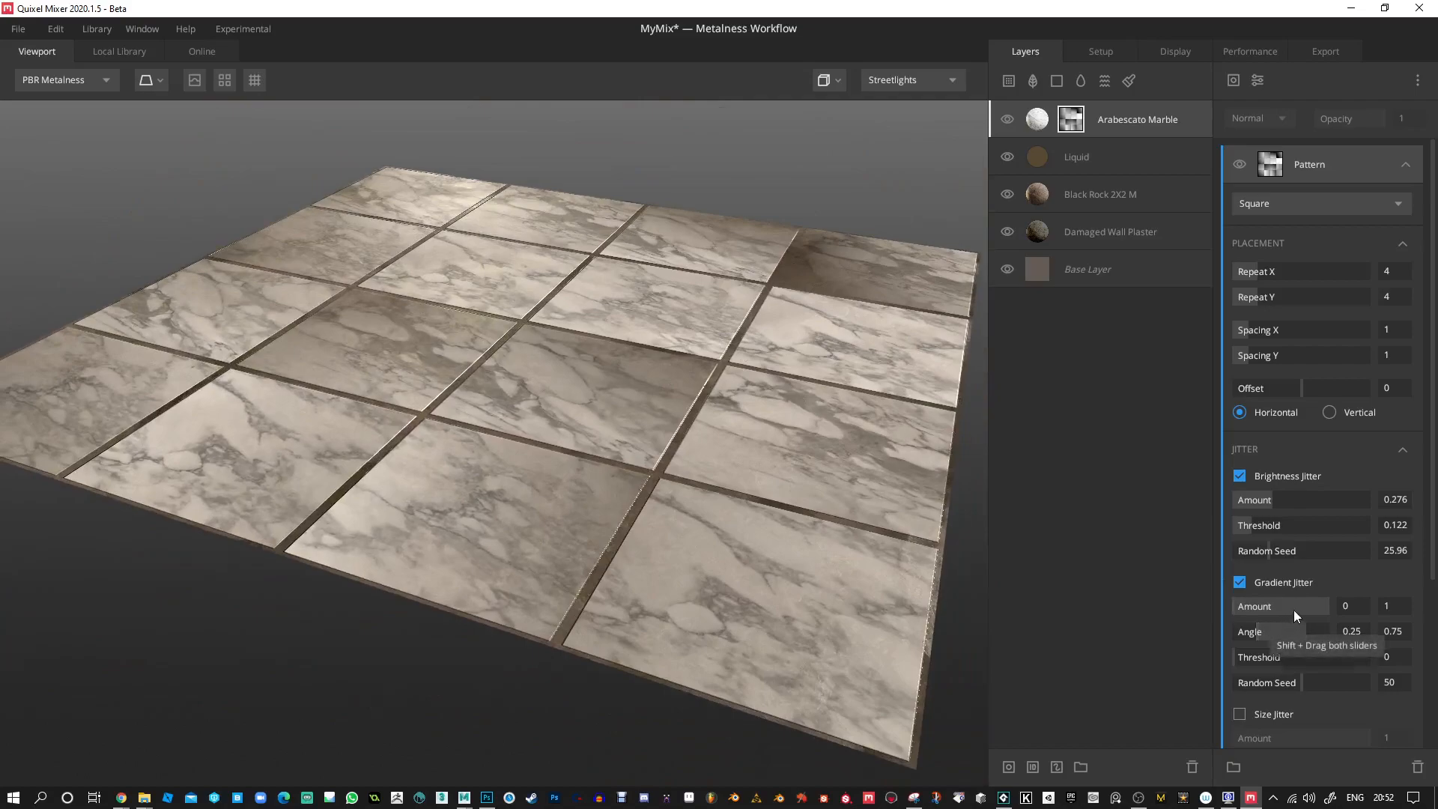
mouse_move(1323, 606)
mouse_down()
mouse_move(1253, 609)
mouse_move(1348, 601)
mouse_up()
drag(813, 409, 795, 129)
mouse_move(1358, 606)
mouse_down()
mouse_move(1196, 605)
mouse_move(1364, 604)
mouse_move(1261, 604)
mouse_move(1284, 603)
mouse_up()
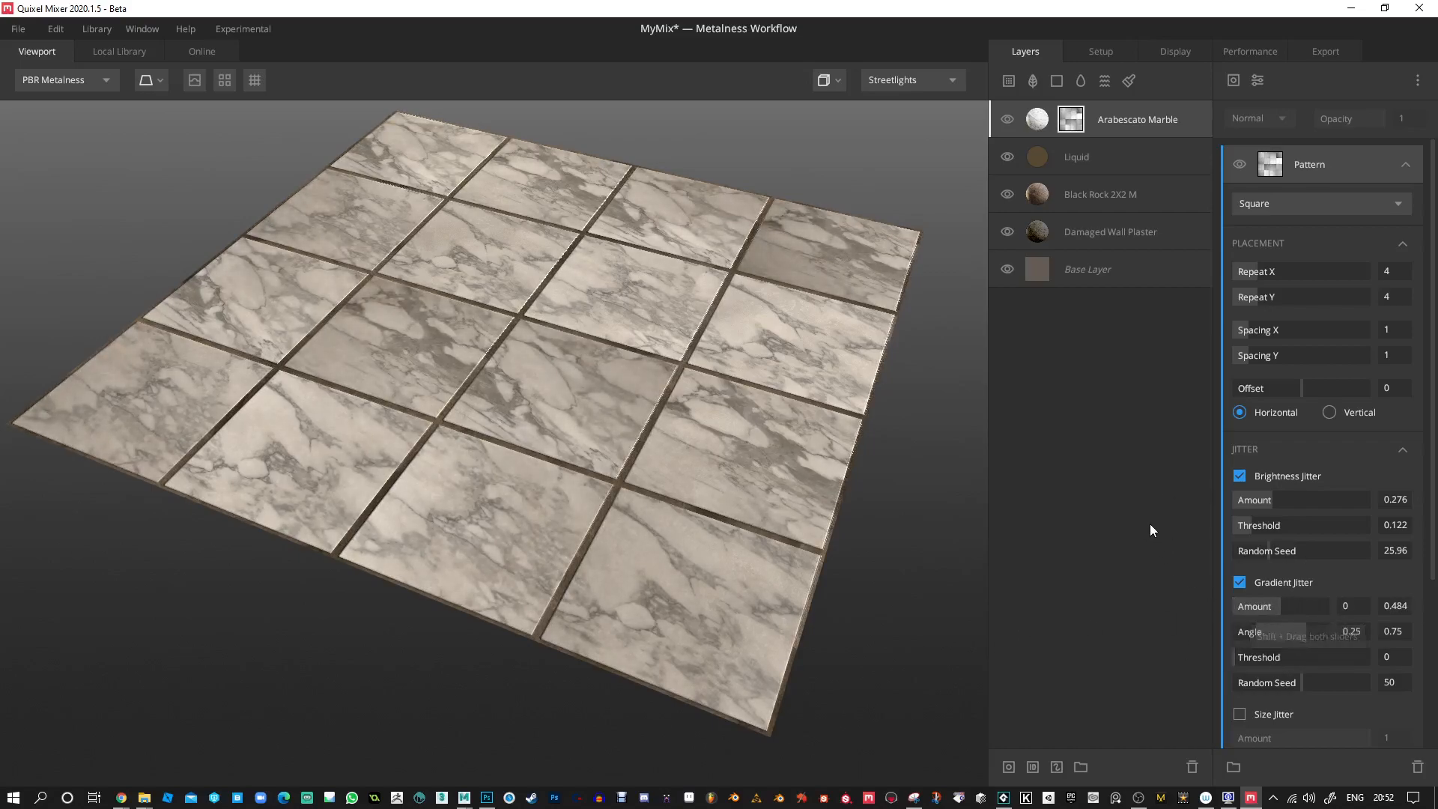
drag(640, 358, 656, 346)
Enable the pattern's Size Jitter and set its Amount to 0.017.
scroll(1307, 507, down, 2)
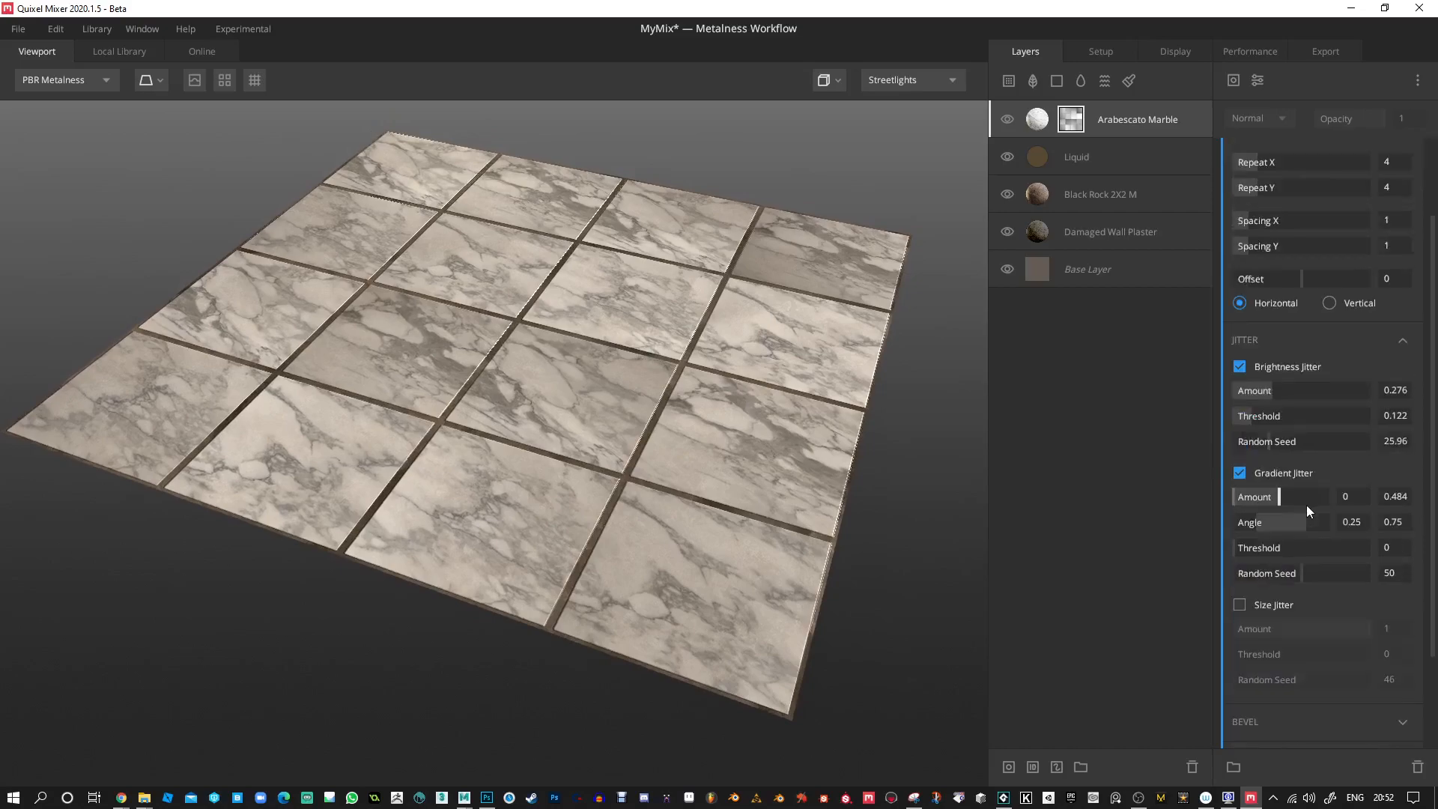
click(1240, 604)
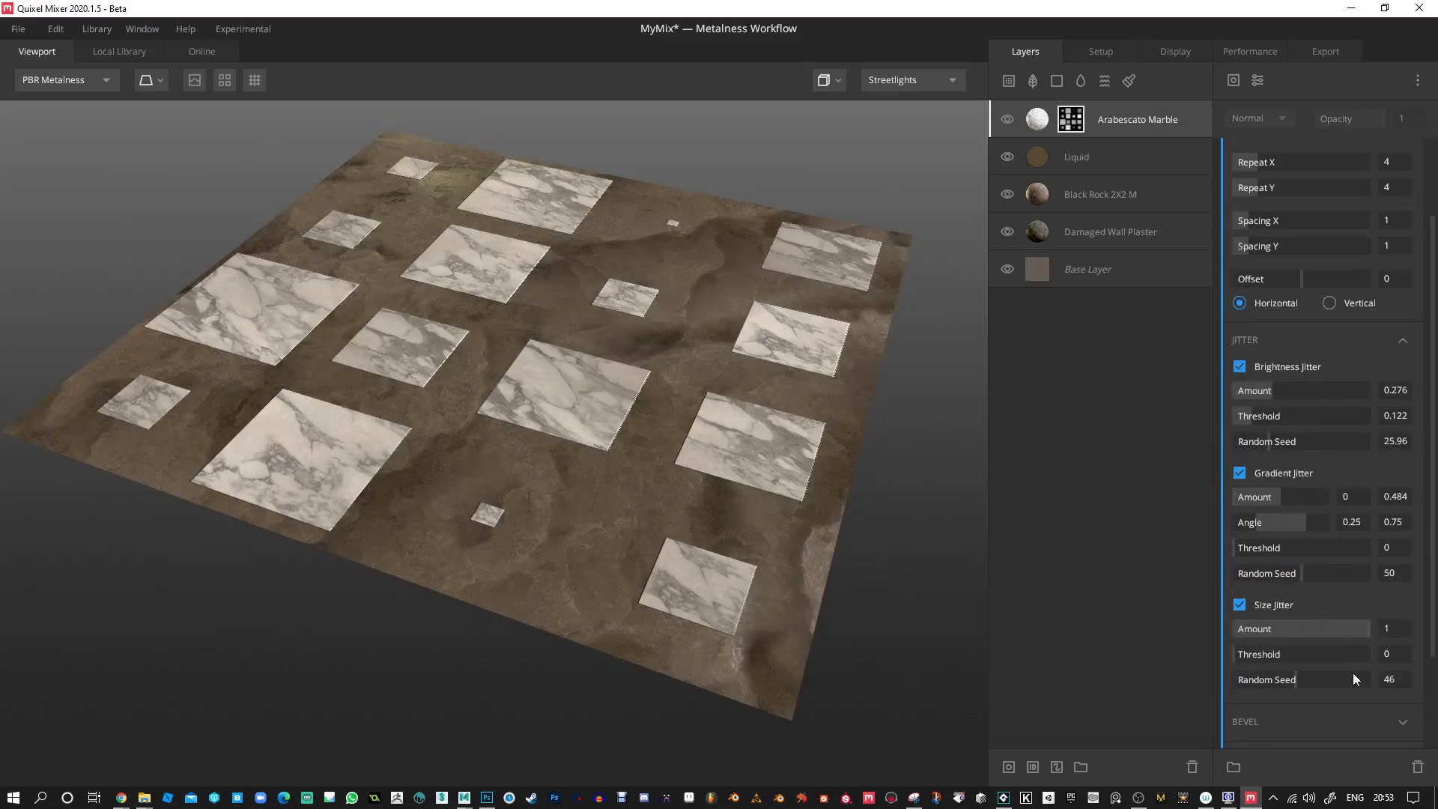
drag(1361, 627, 1243, 631)
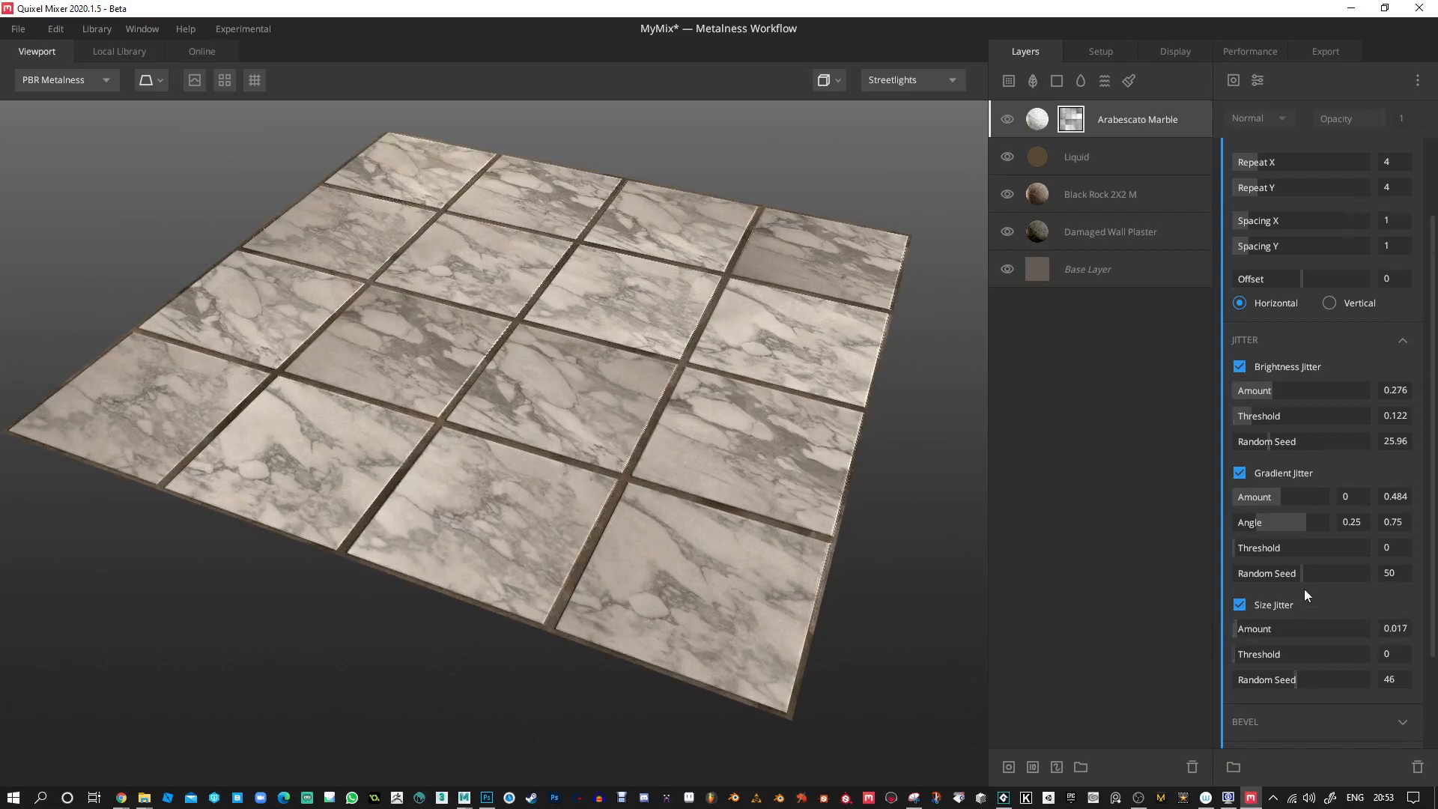
Set the pattern's Bevel to 0 and its Bevel Curve to -0.768.
scroll(1305, 589, down, 3)
click(1393, 593)
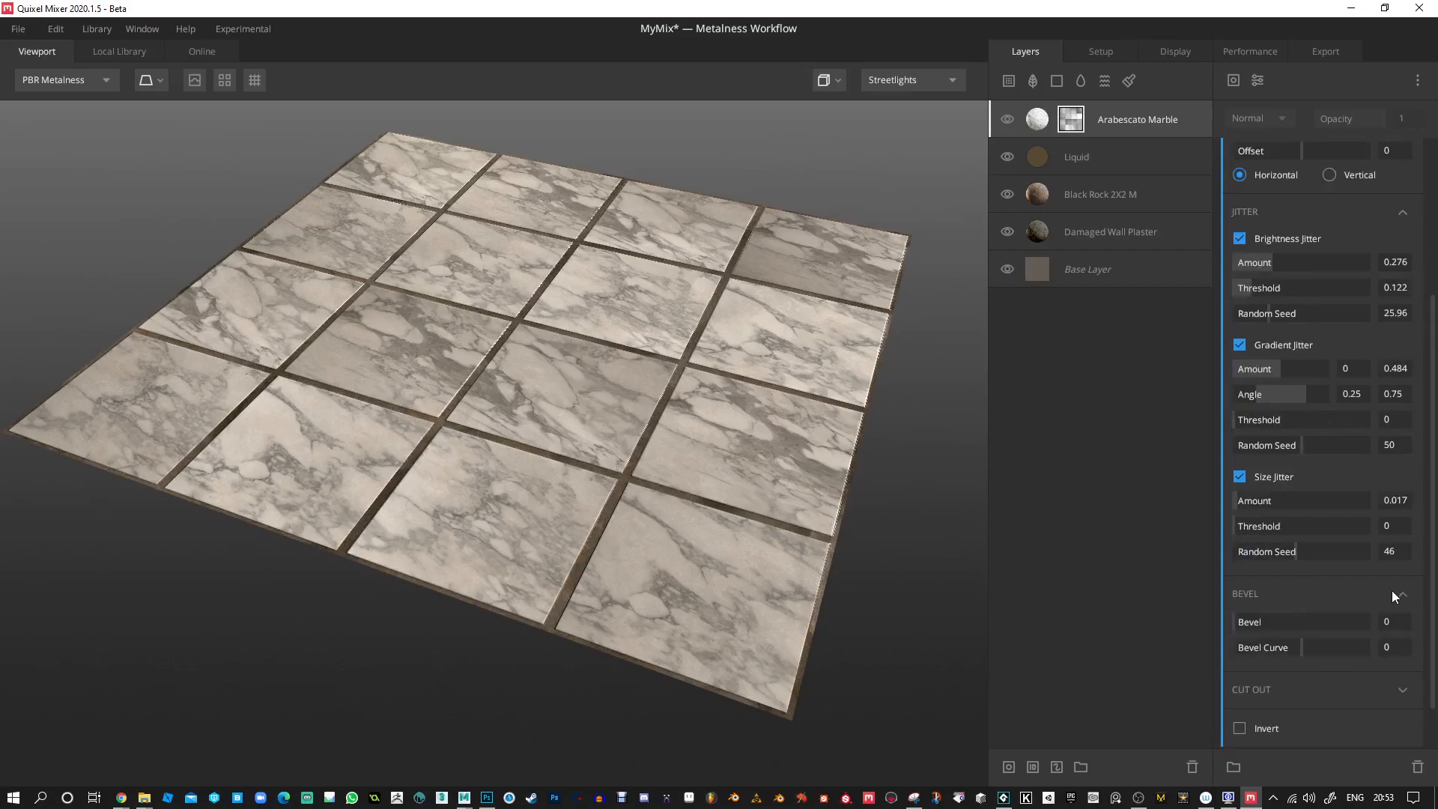
drag(1246, 621, 1216, 619)
click(1288, 649)
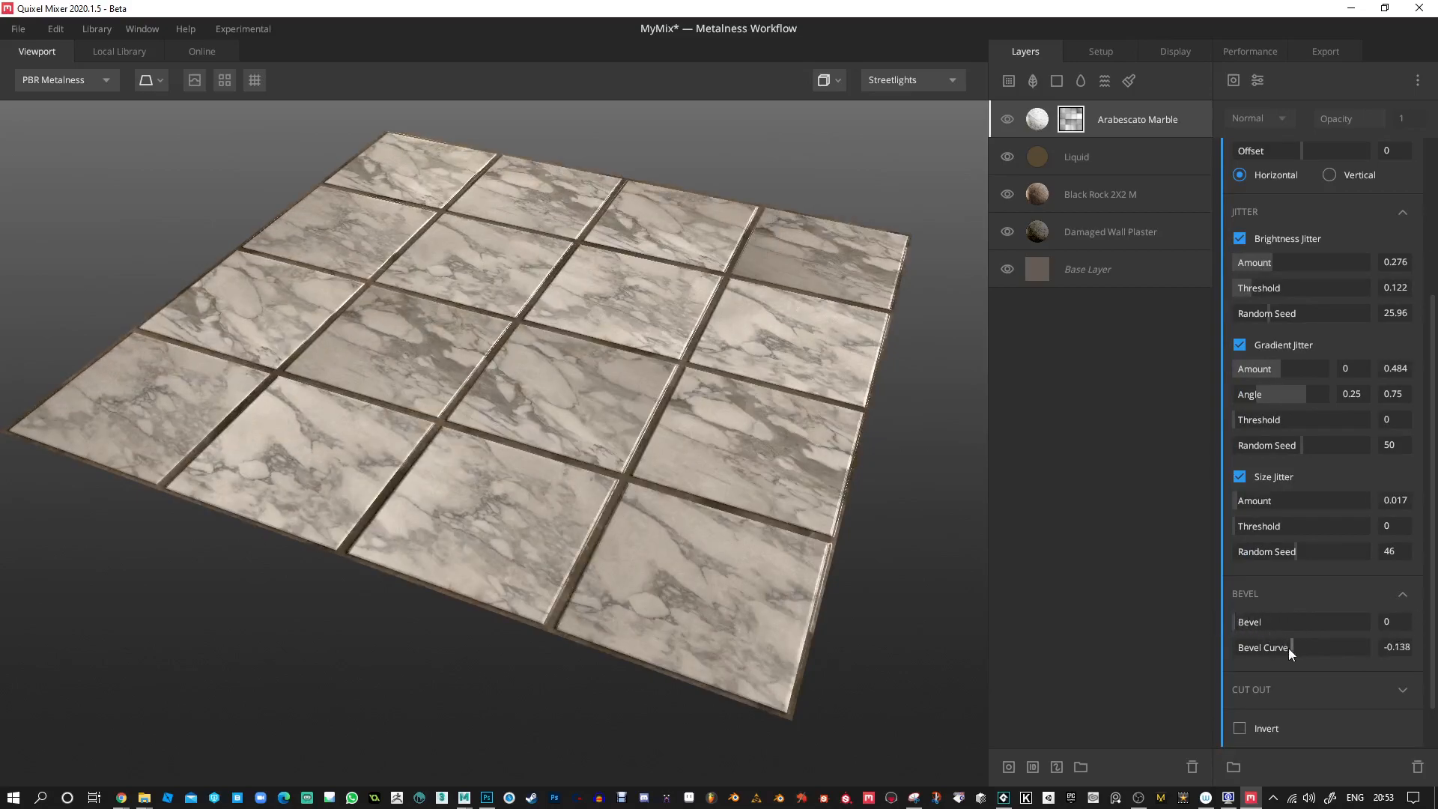
drag(1360, 652, 1250, 655)
Try different Cut Out amounts on the square pattern and return the Amount to 0.
click(1392, 683)
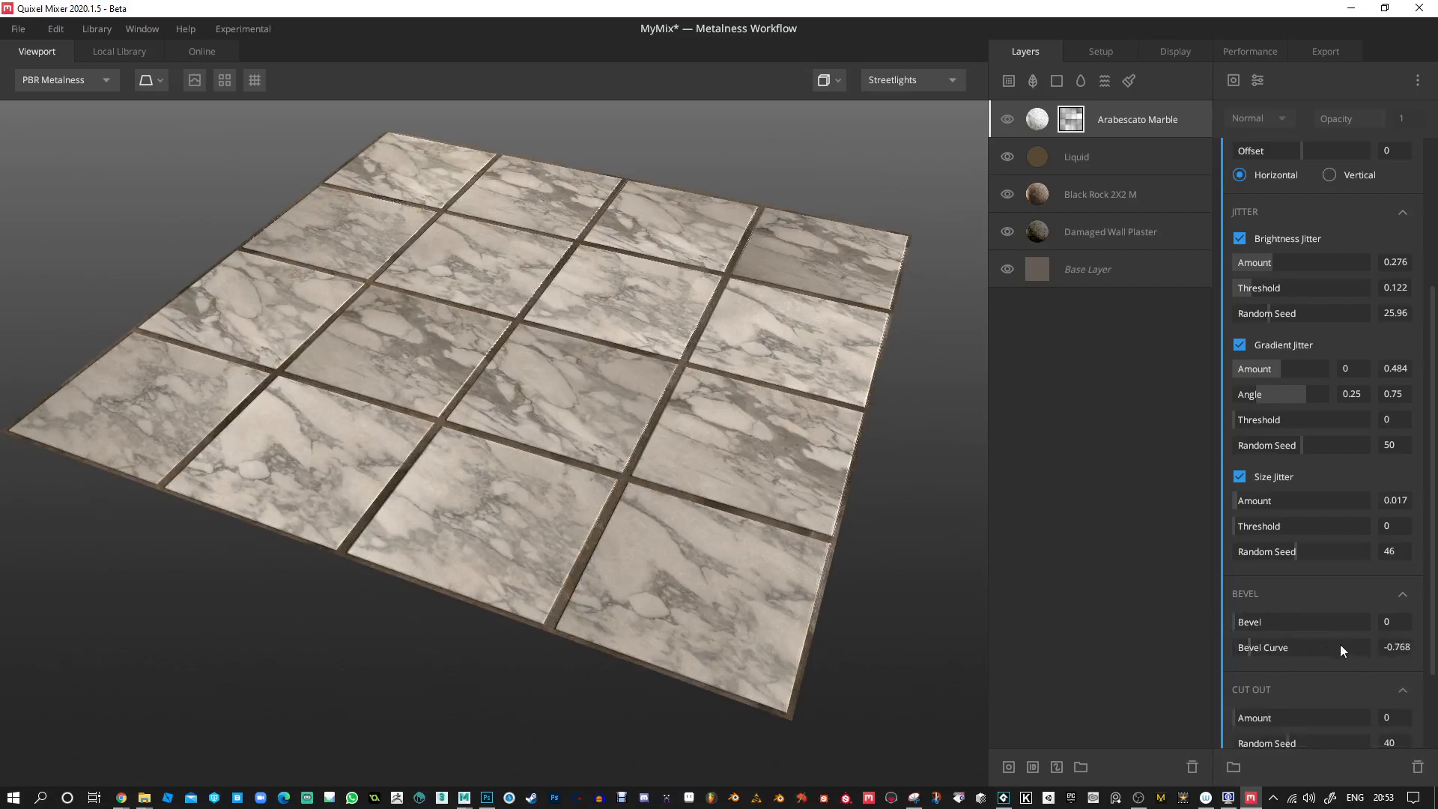
scroll(1360, 659, down, 2)
drag(1248, 604, 1213, 604)
drag(495, 209, 538, 220)
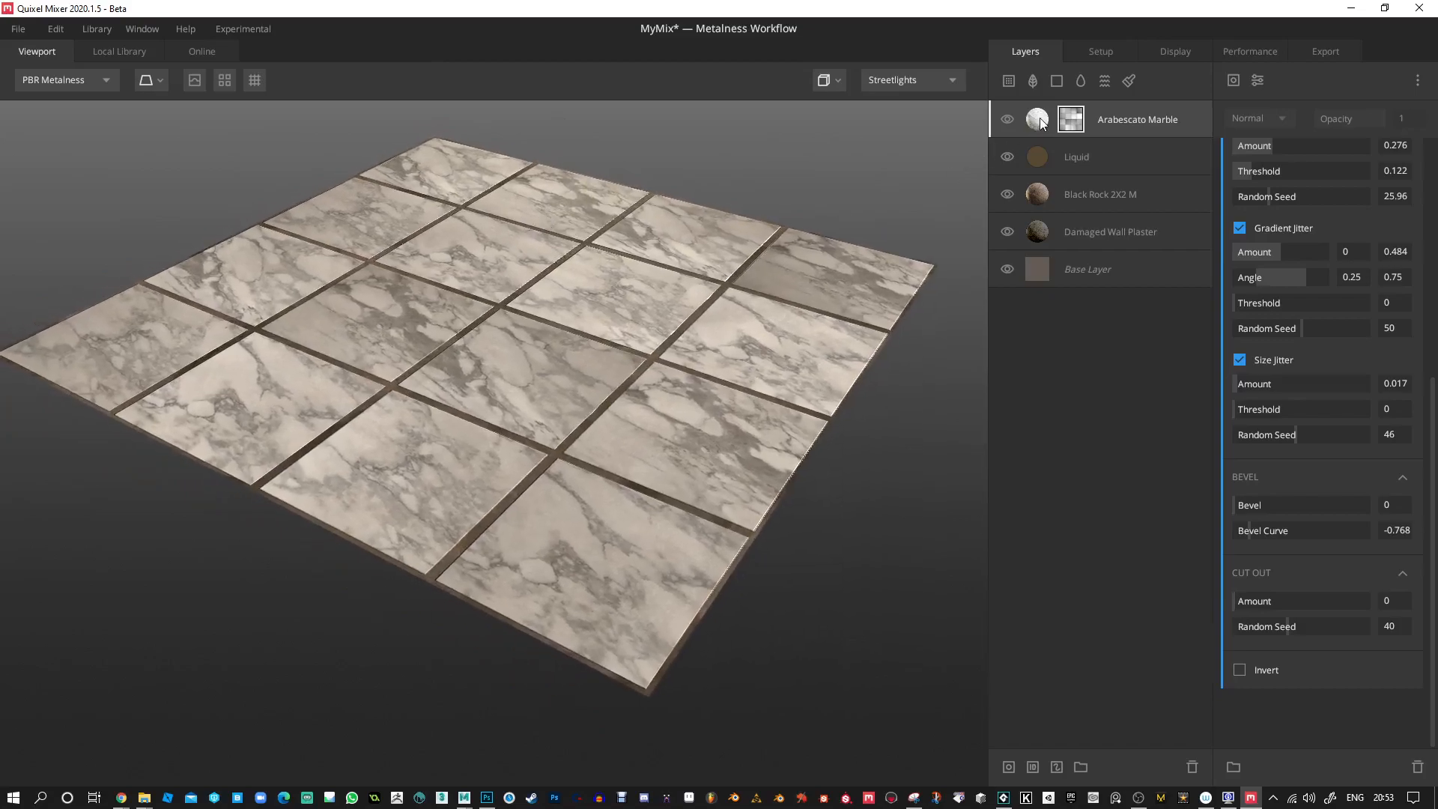
Set the Arabescato Marble layer's High Frequency to -1.294 and Low Frequency to -0.418, with the displacement preview switched on.
click(1034, 121)
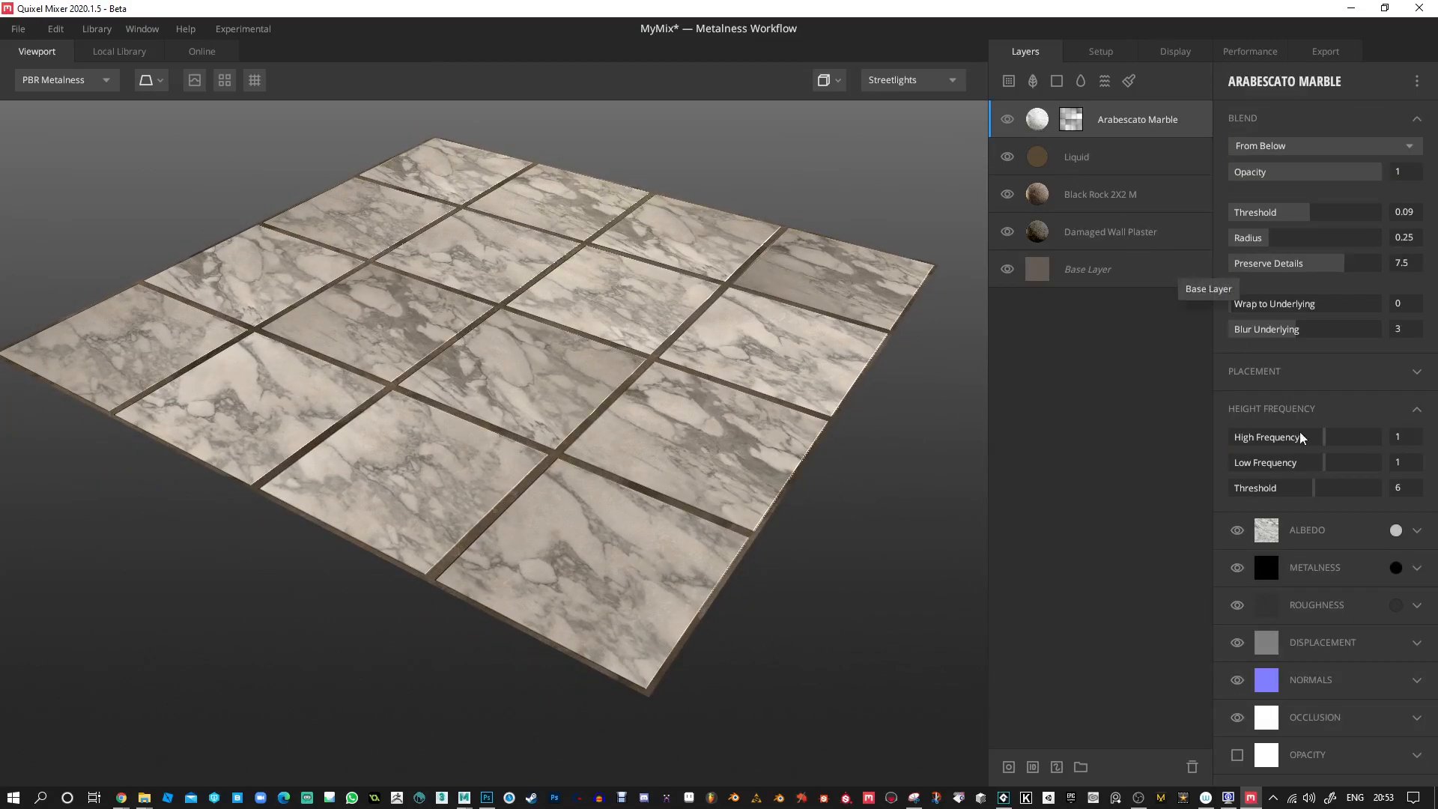
mouse_move(1325, 441)
mouse_down()
mouse_move(1336, 468)
mouse_move(1302, 469)
mouse_up()
scroll(593, 331, up, 3)
drag(592, 330, 783, 369)
mouse_move(1309, 462)
mouse_down()
mouse_move(1222, 462)
mouse_move(1371, 462)
mouse_move(1253, 443)
mouse_move(1332, 443)
mouse_up()
click(193, 80)
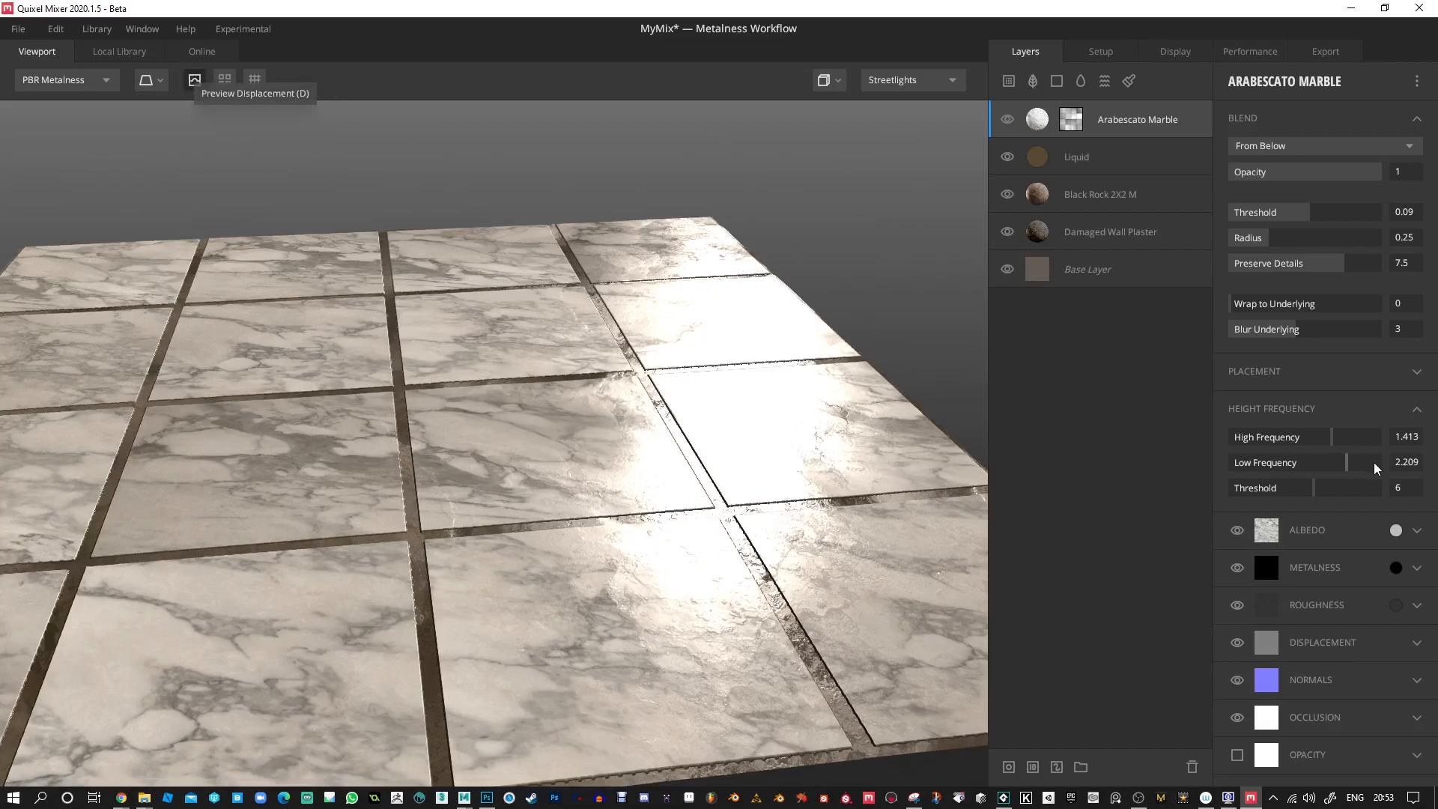
mouse_move(1307, 488)
mouse_down()
mouse_move(1362, 490)
mouse_move(1313, 489)
mouse_up()
drag(1314, 432, 1297, 463)
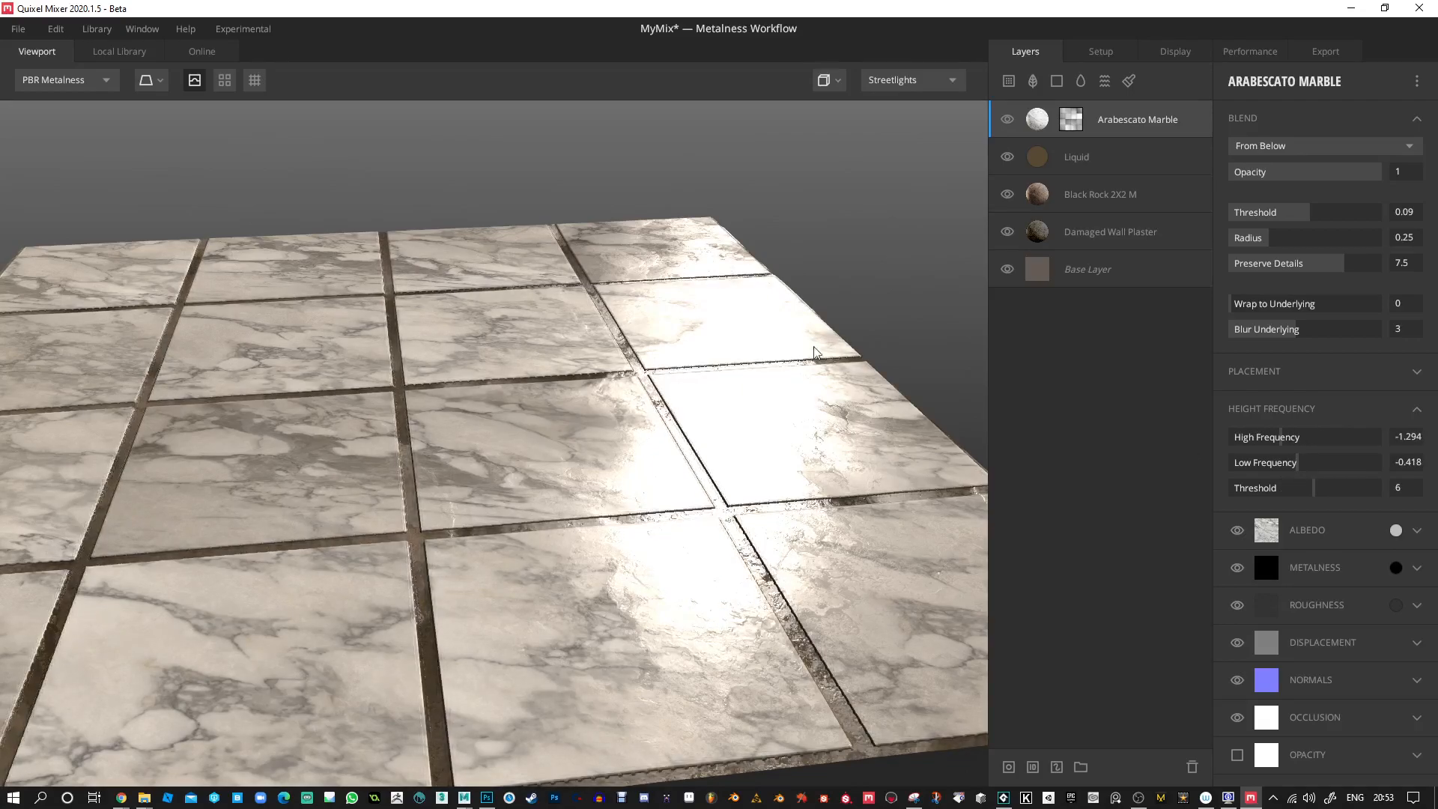
mouse_move(871, 341)
shift+right_down()
mouse_move(622, 326)
mouse_move(889, 348)
shift+right_up()
drag(861, 367, 856, 365)
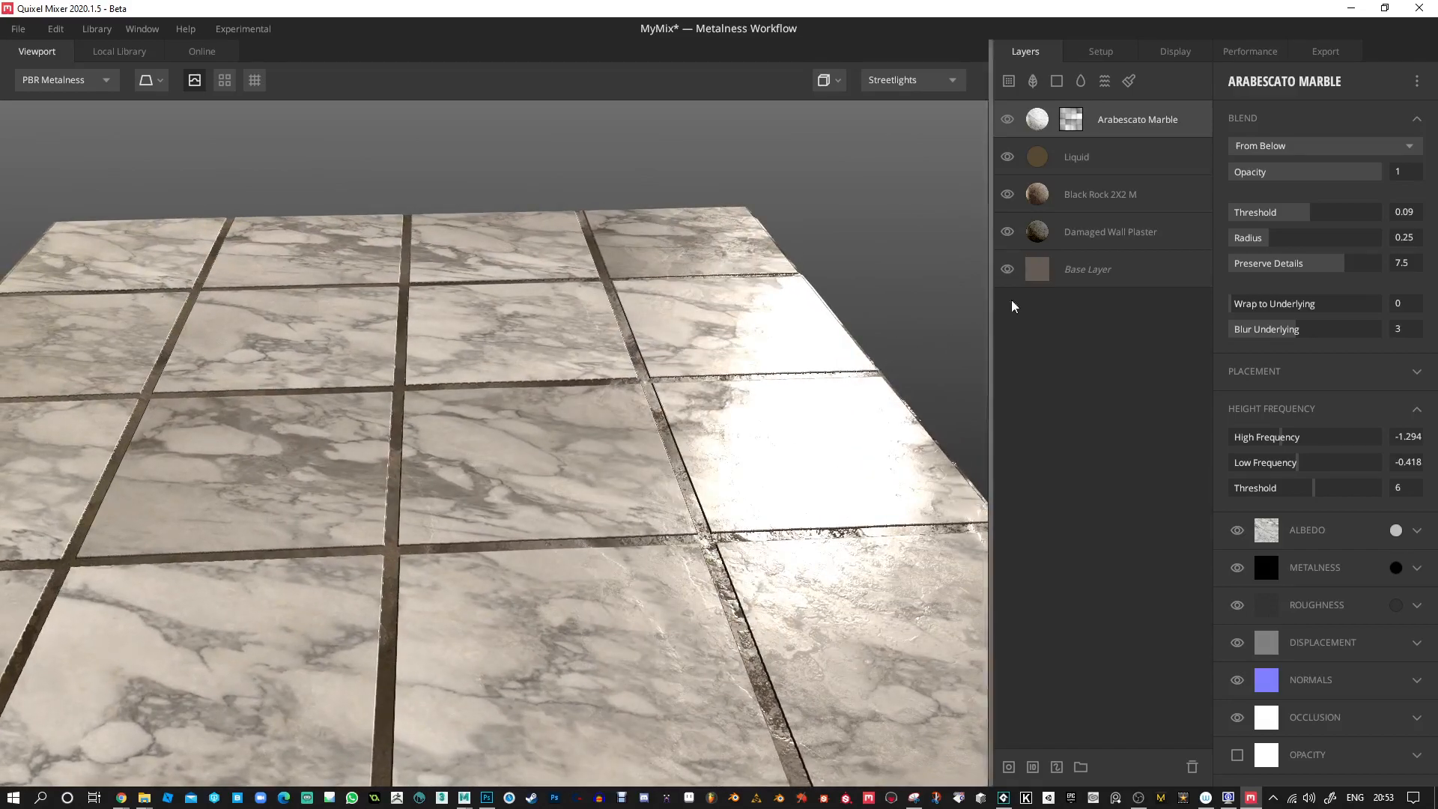
Narrow the gaps between the marble tiles by setting the mask pattern's Spacing X to 0.331 and Spacing Y to 0.337.
click(1072, 122)
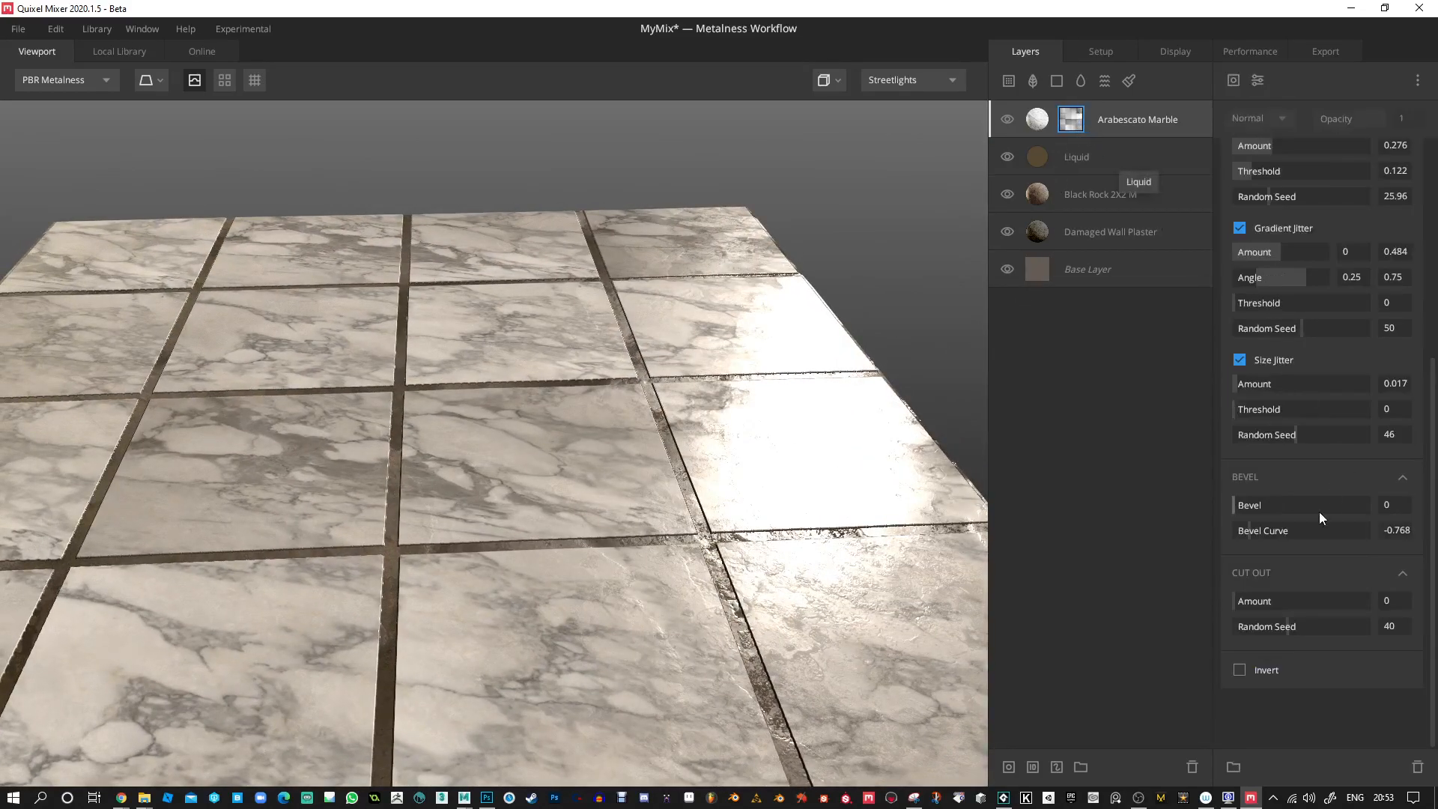
scroll(1296, 277, up, 5)
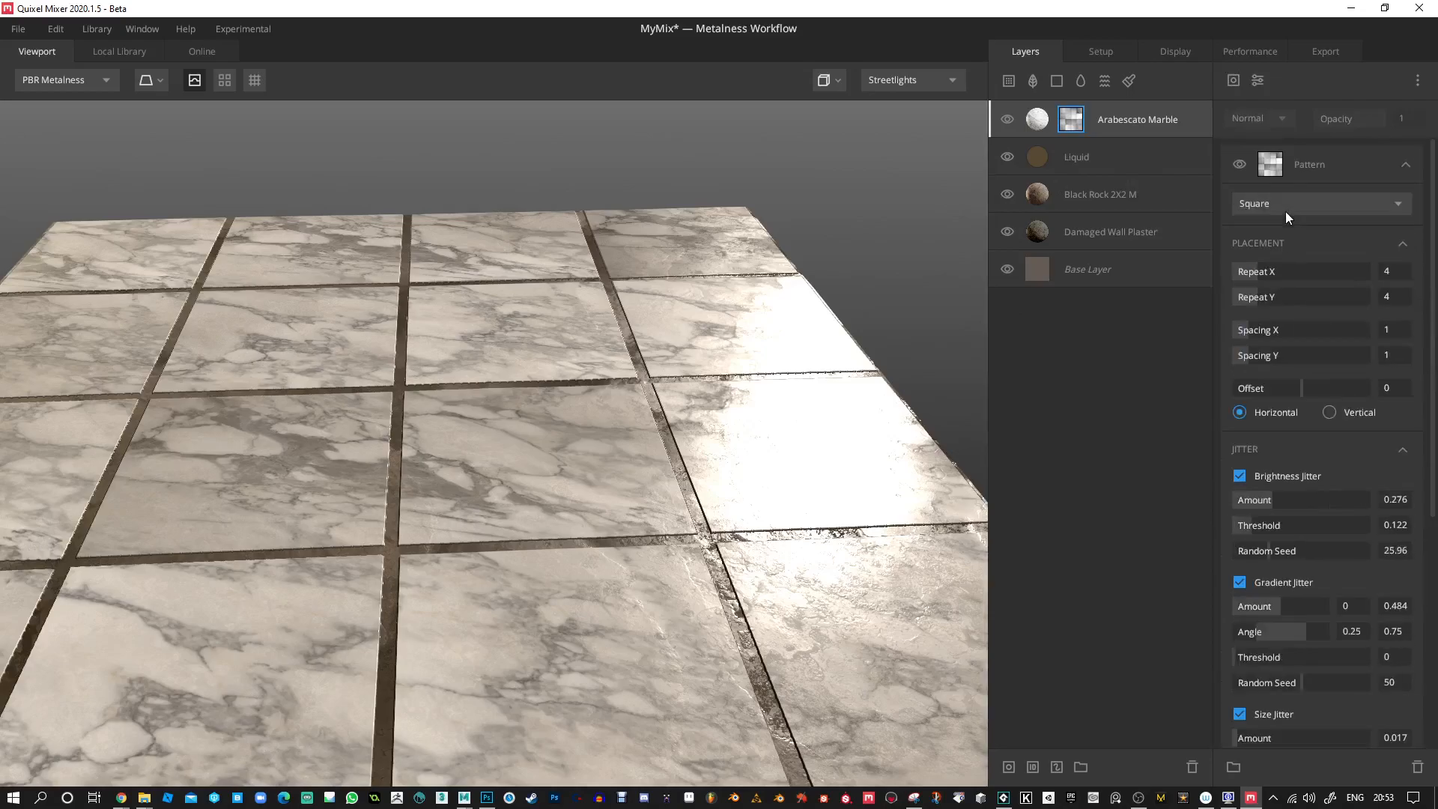
mouse_move(1246, 334)
mouse_down()
mouse_move(1251, 357)
mouse_move(1239, 353)
mouse_up()
drag(824, 465, 700, 435)
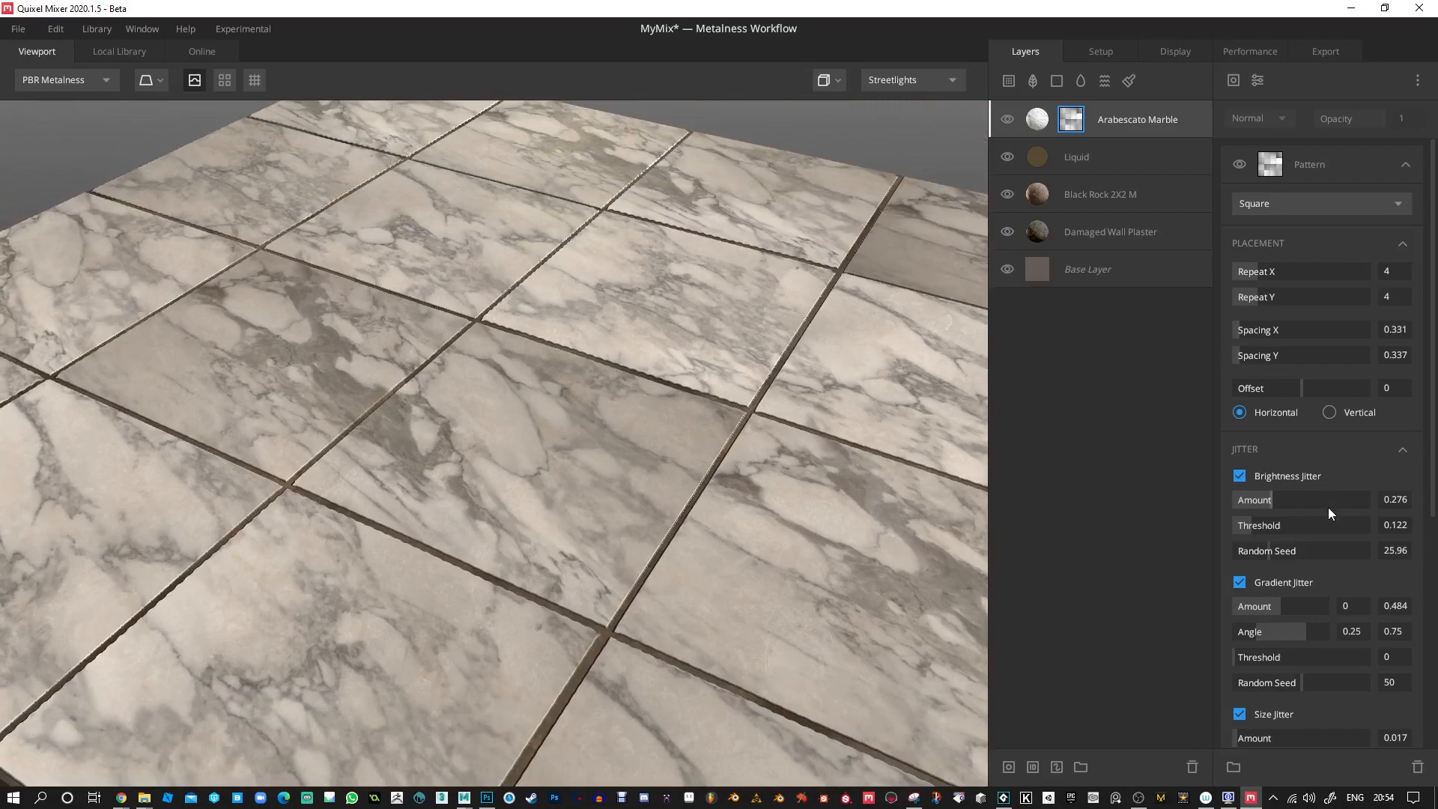
scroll(1329, 506, down, 3)
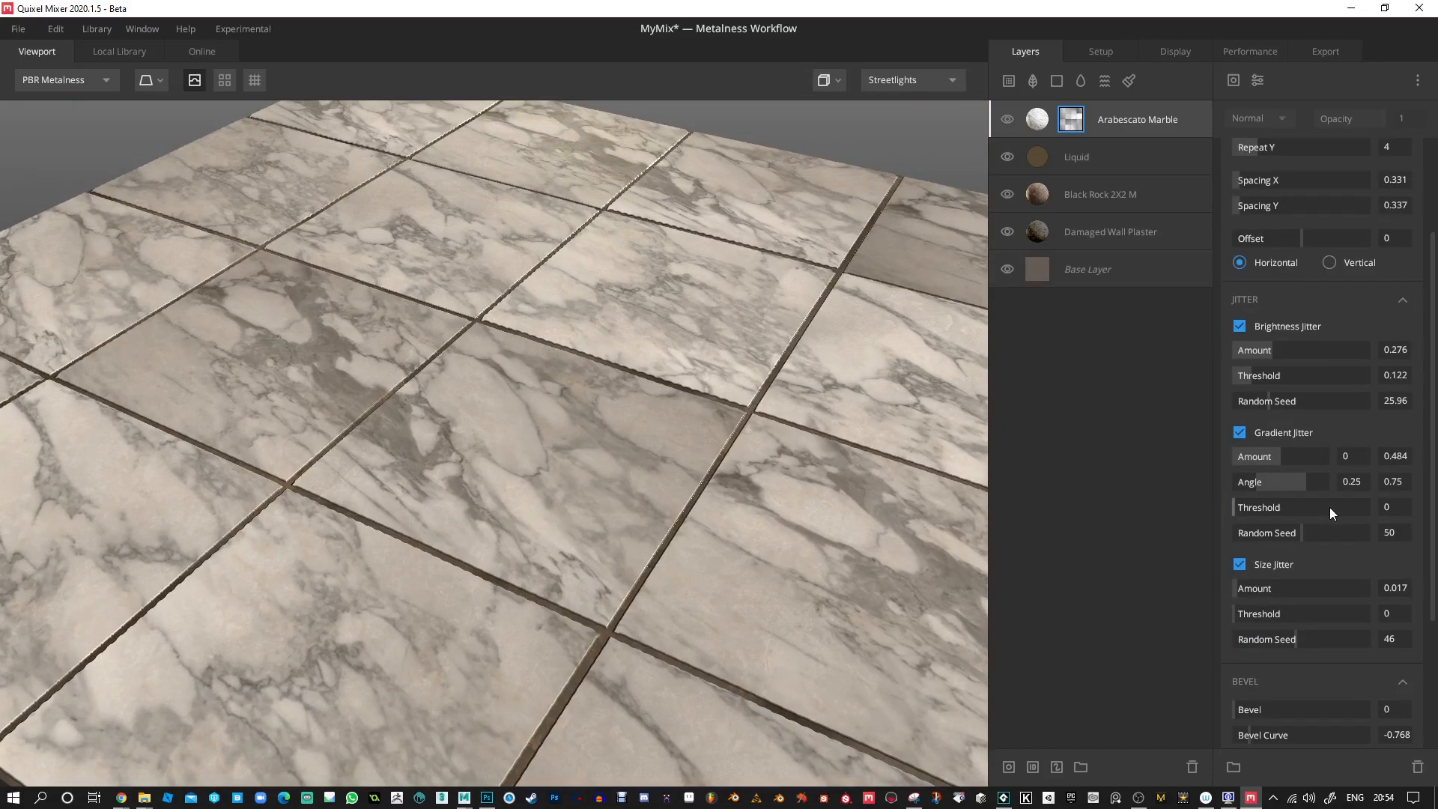
scroll(1330, 511, down, 2)
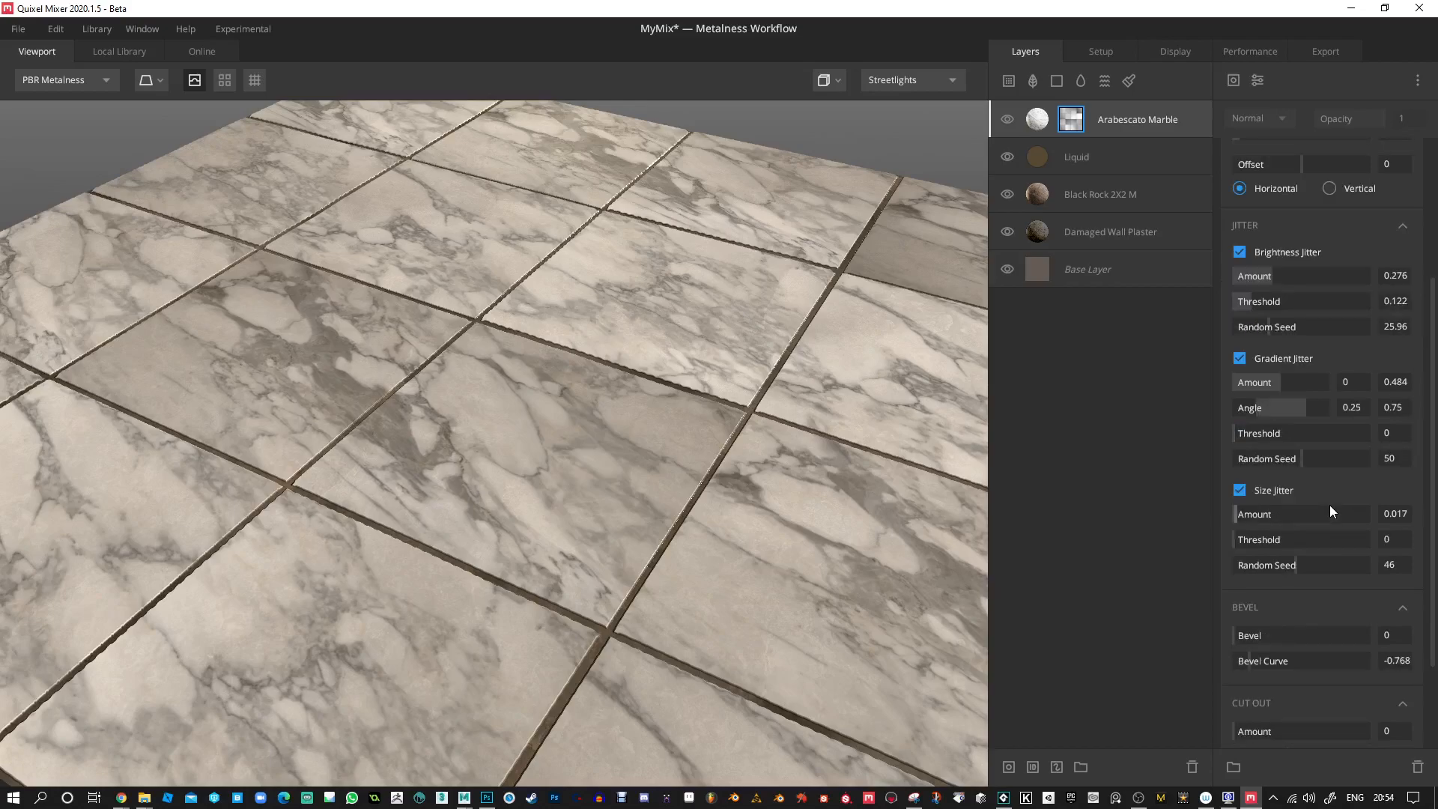
scroll(1329, 505, up, 5)
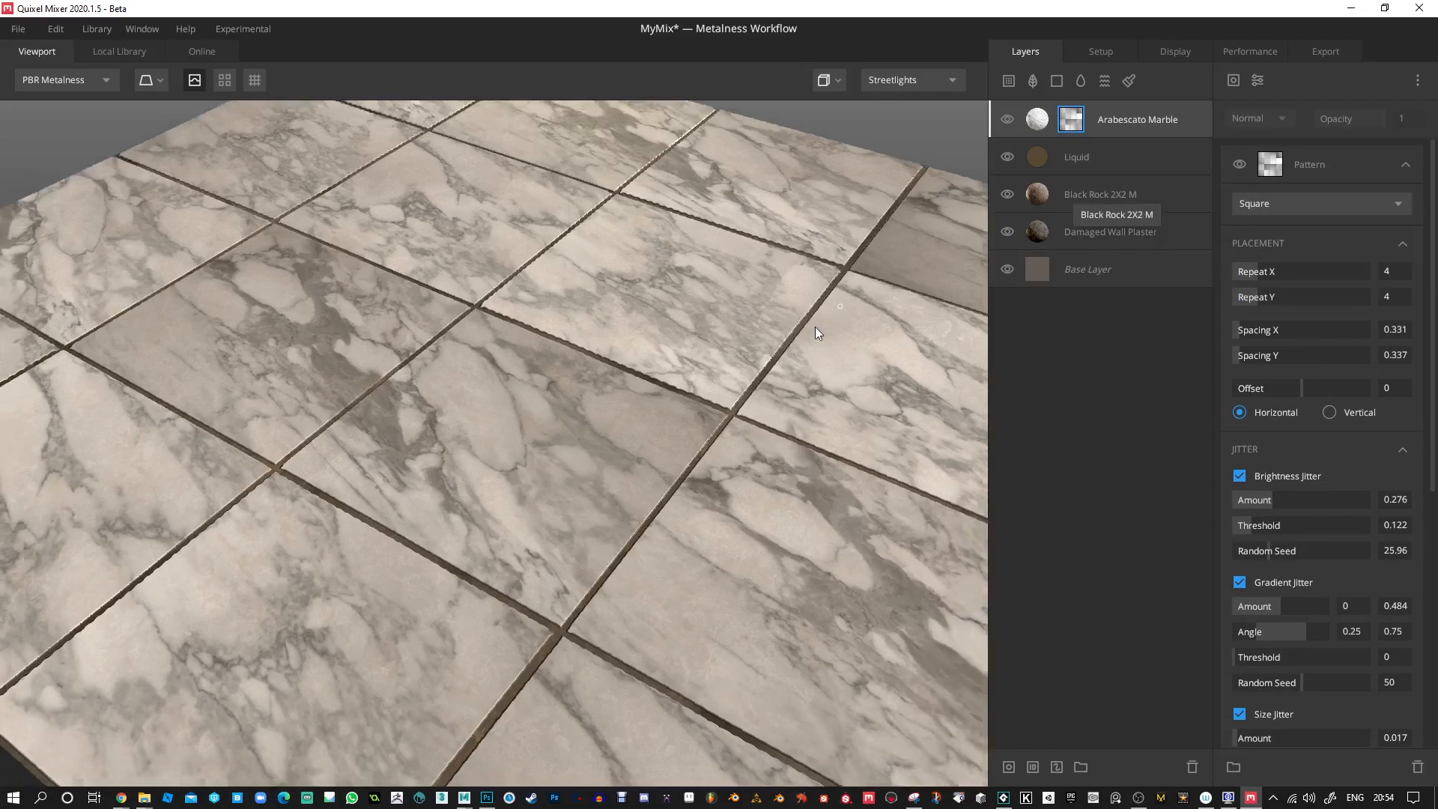
drag(815, 328, 768, 290)
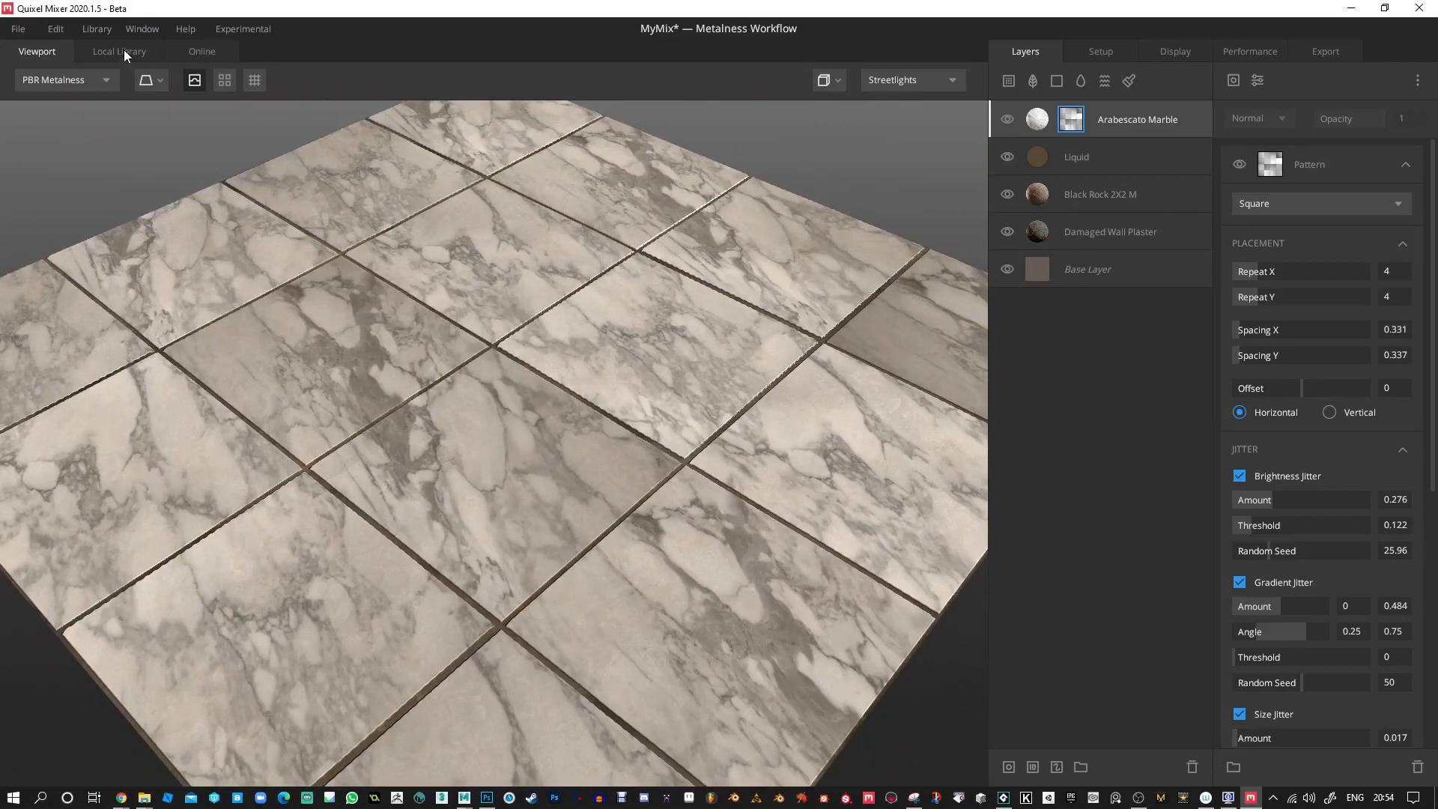
Include the Stone category in the local library filter and add Icelandic Mossy Rock 2X2 M as the top layer.
click(119, 51)
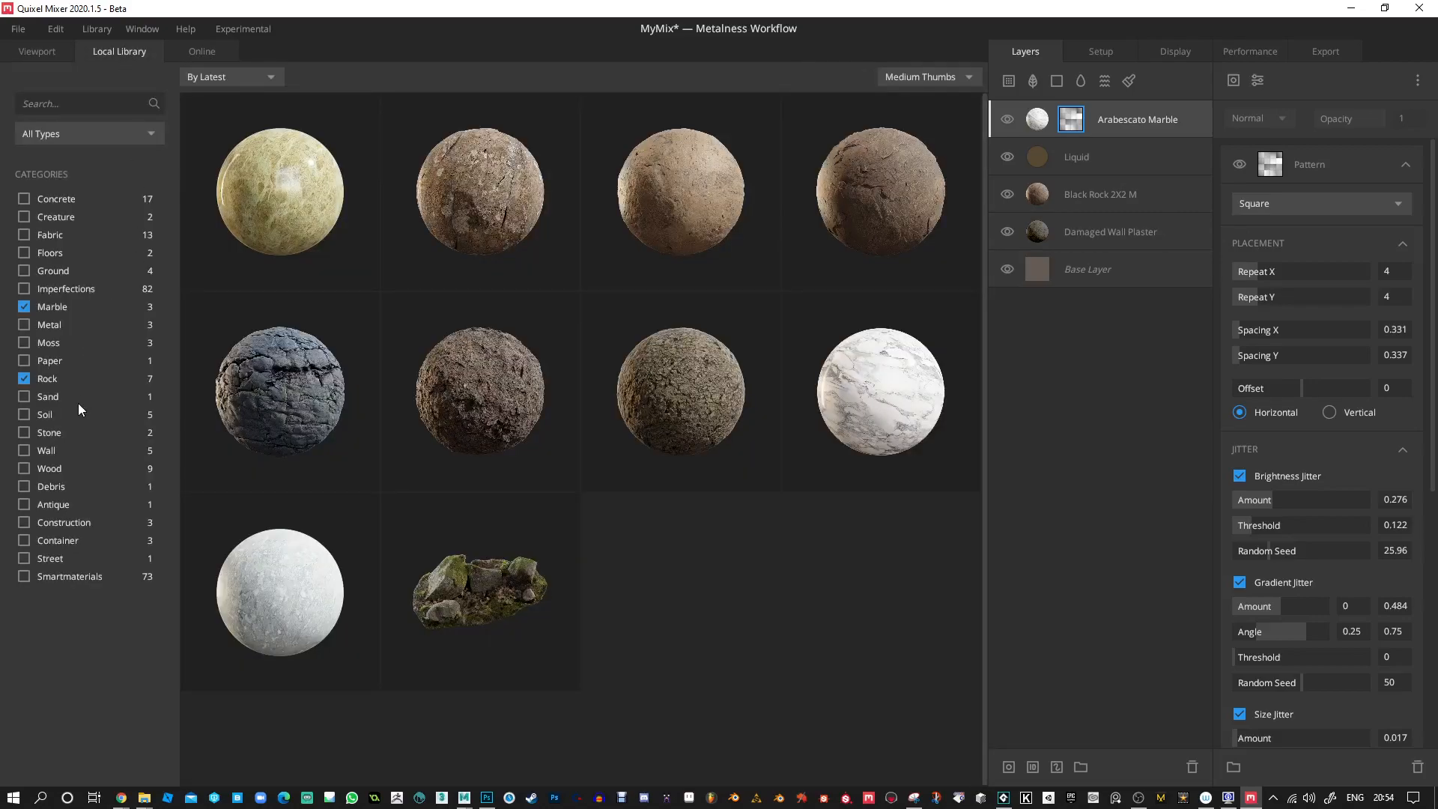
click(29, 429)
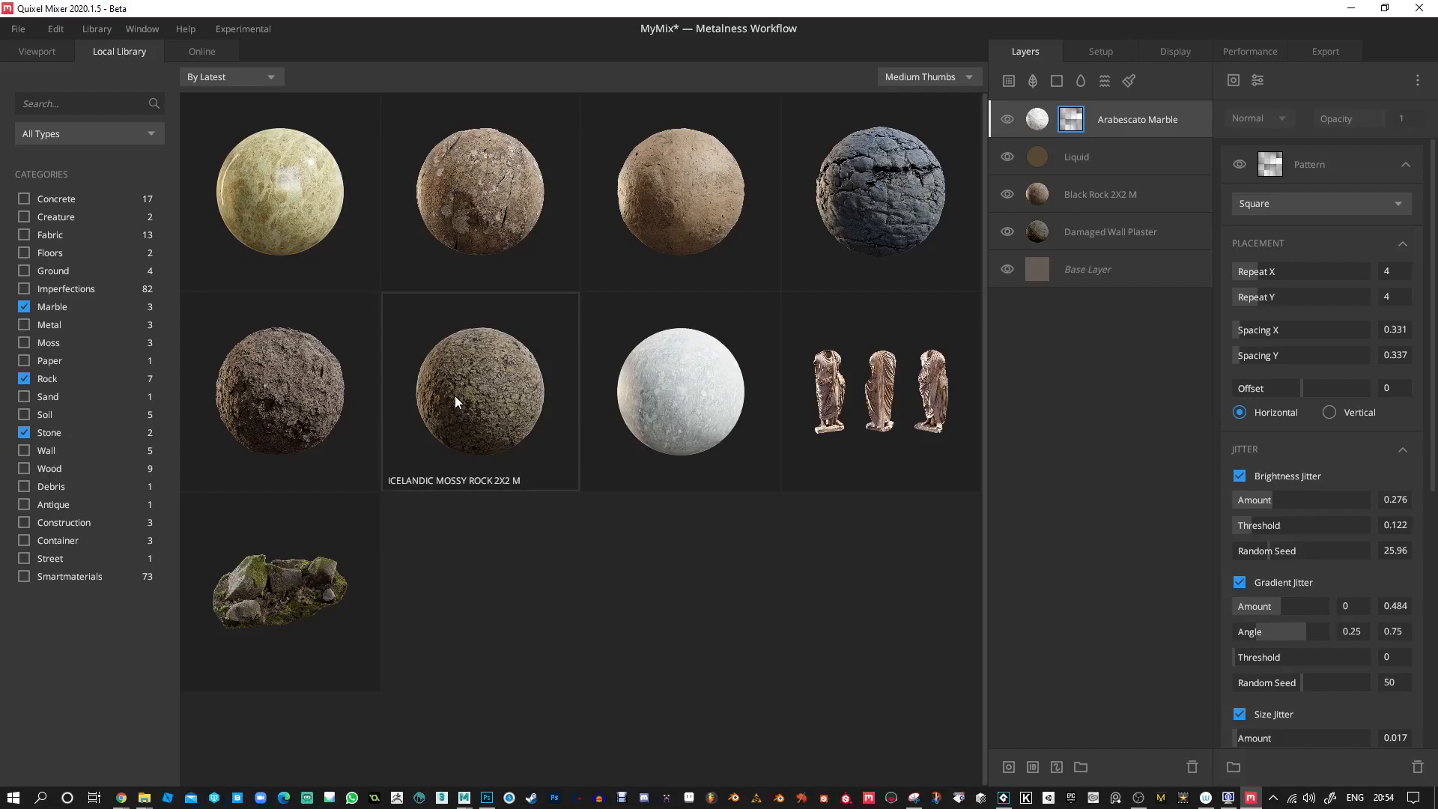
double_click(498, 398)
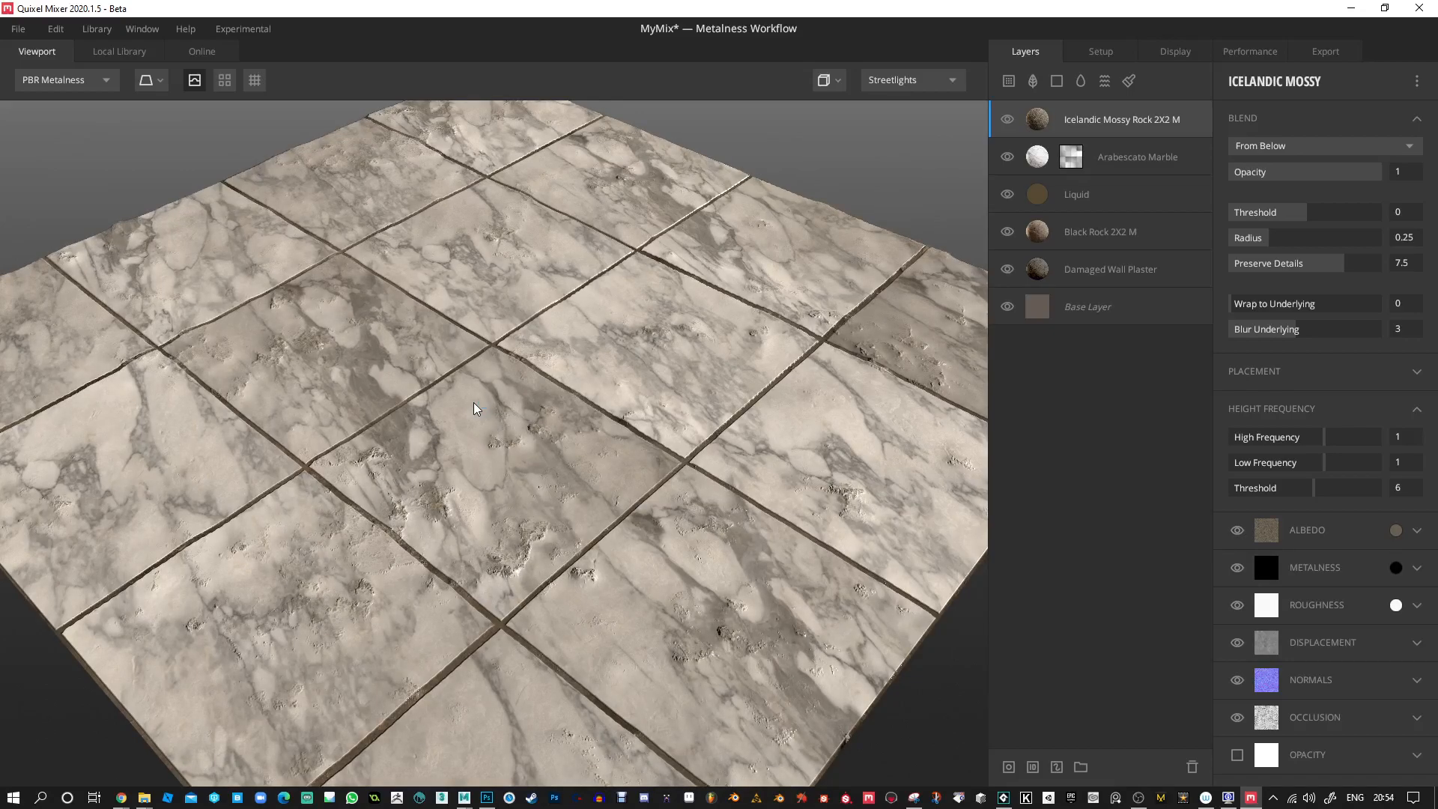
drag(439, 515, 826, 772)
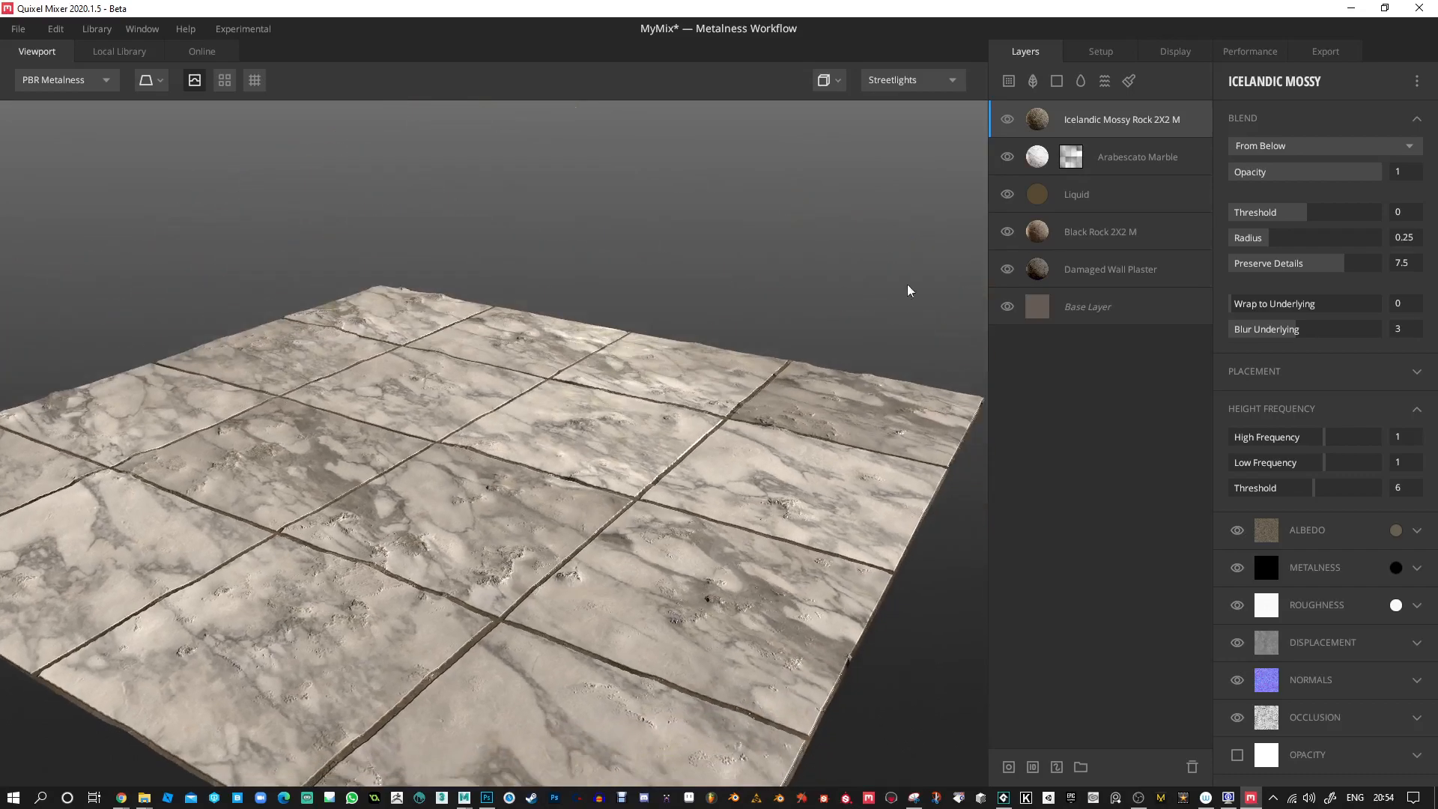
Blend the Icelandic Mossy Rock layer From Above with Threshold -0.119 and Wrap to Underlying 0.866.
click(1310, 148)
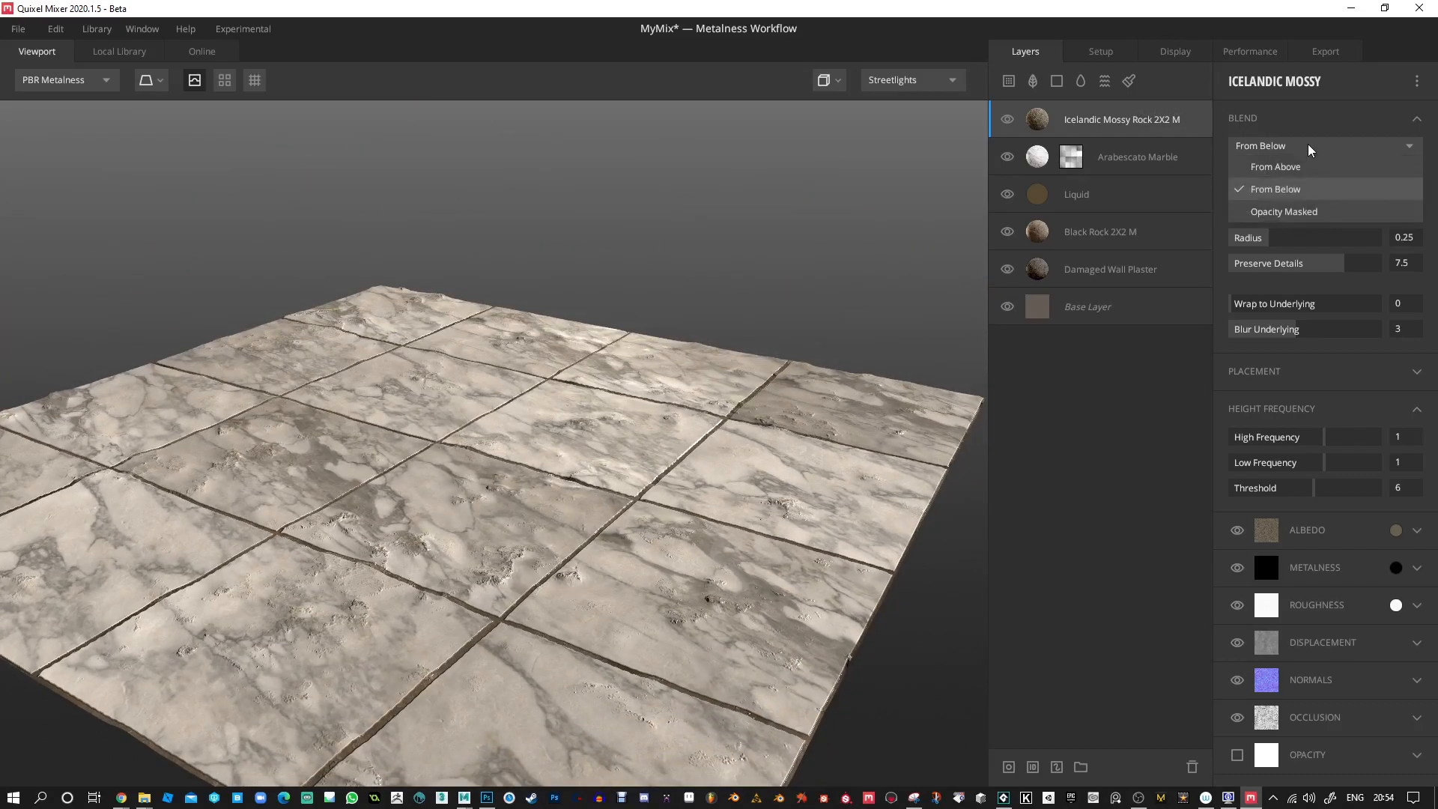
click(1290, 168)
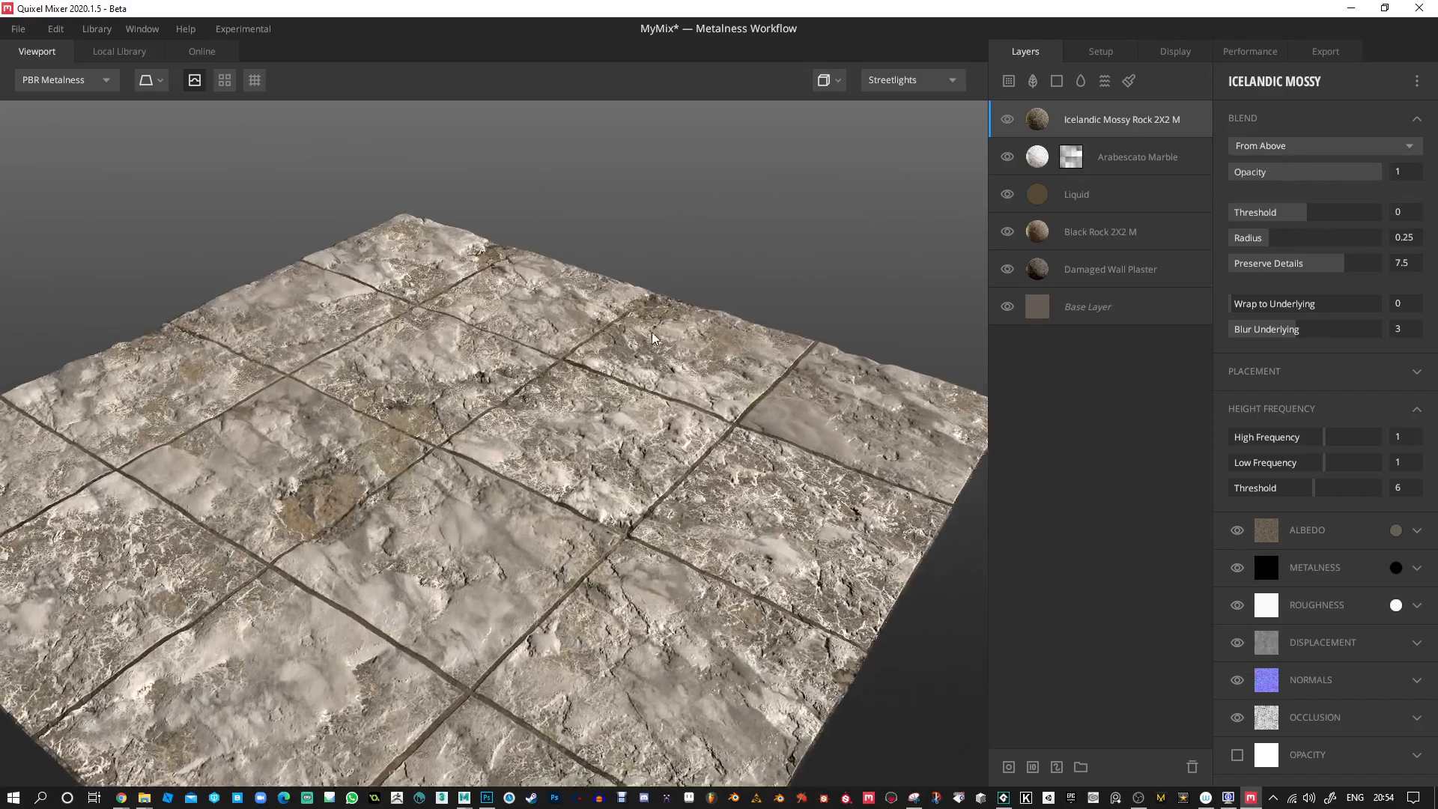
drag(649, 350, 652, 301)
middle_drag(652, 301, 730, 275)
mouse_move(1305, 217)
mouse_down()
mouse_move(1270, 219)
mouse_move(1319, 226)
mouse_move(1280, 226)
mouse_move(1300, 225)
mouse_up()
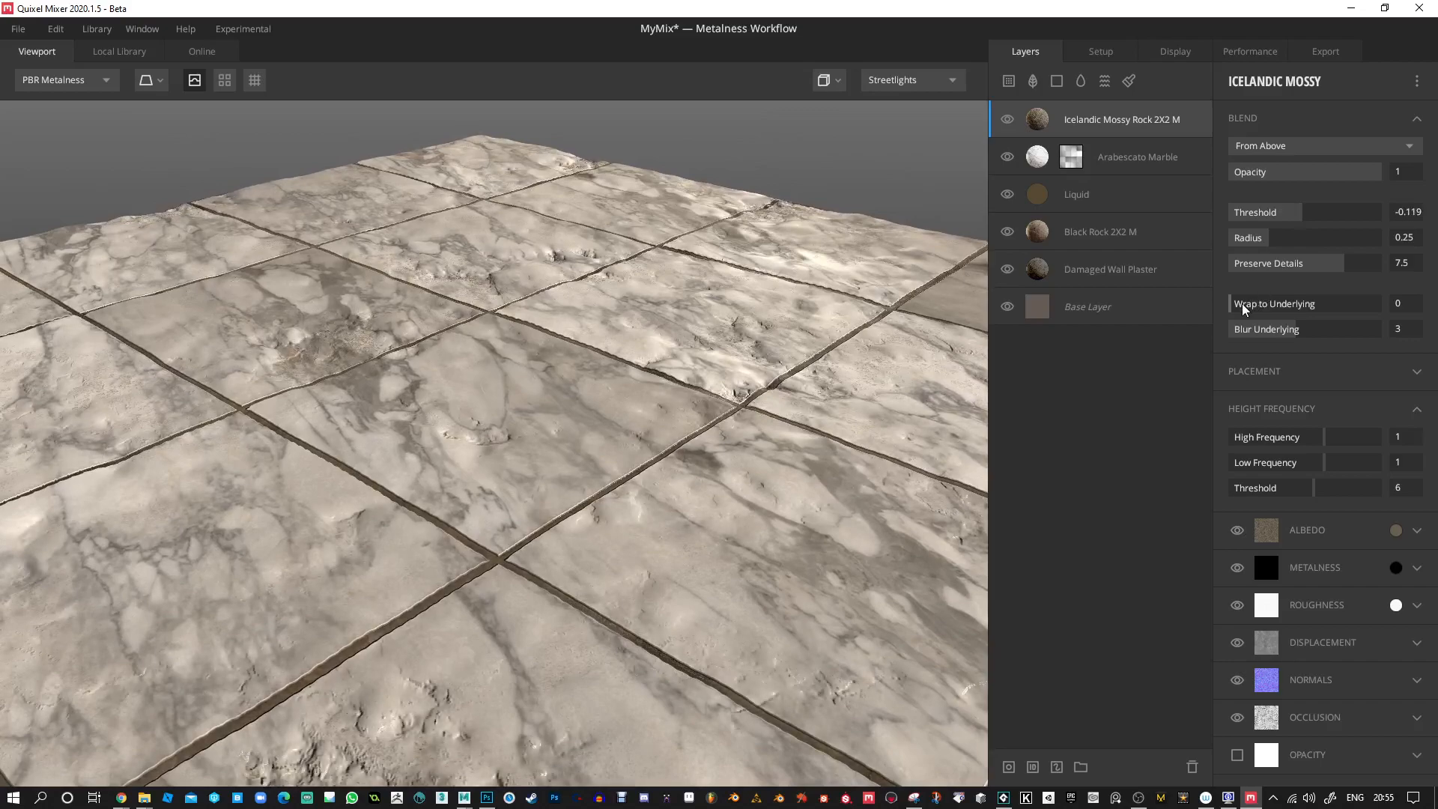
drag(1286, 310, 1425, 306)
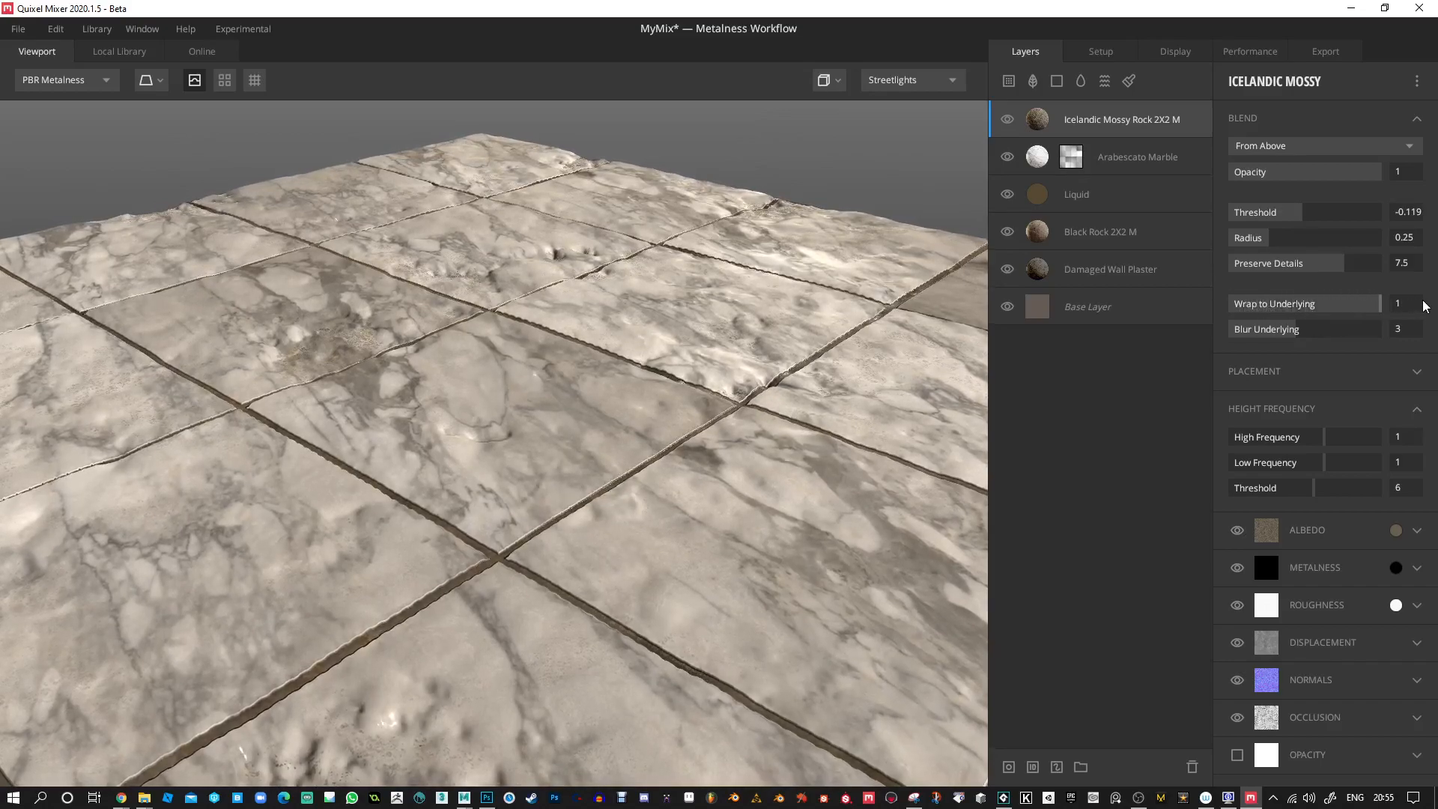
click(1363, 305)
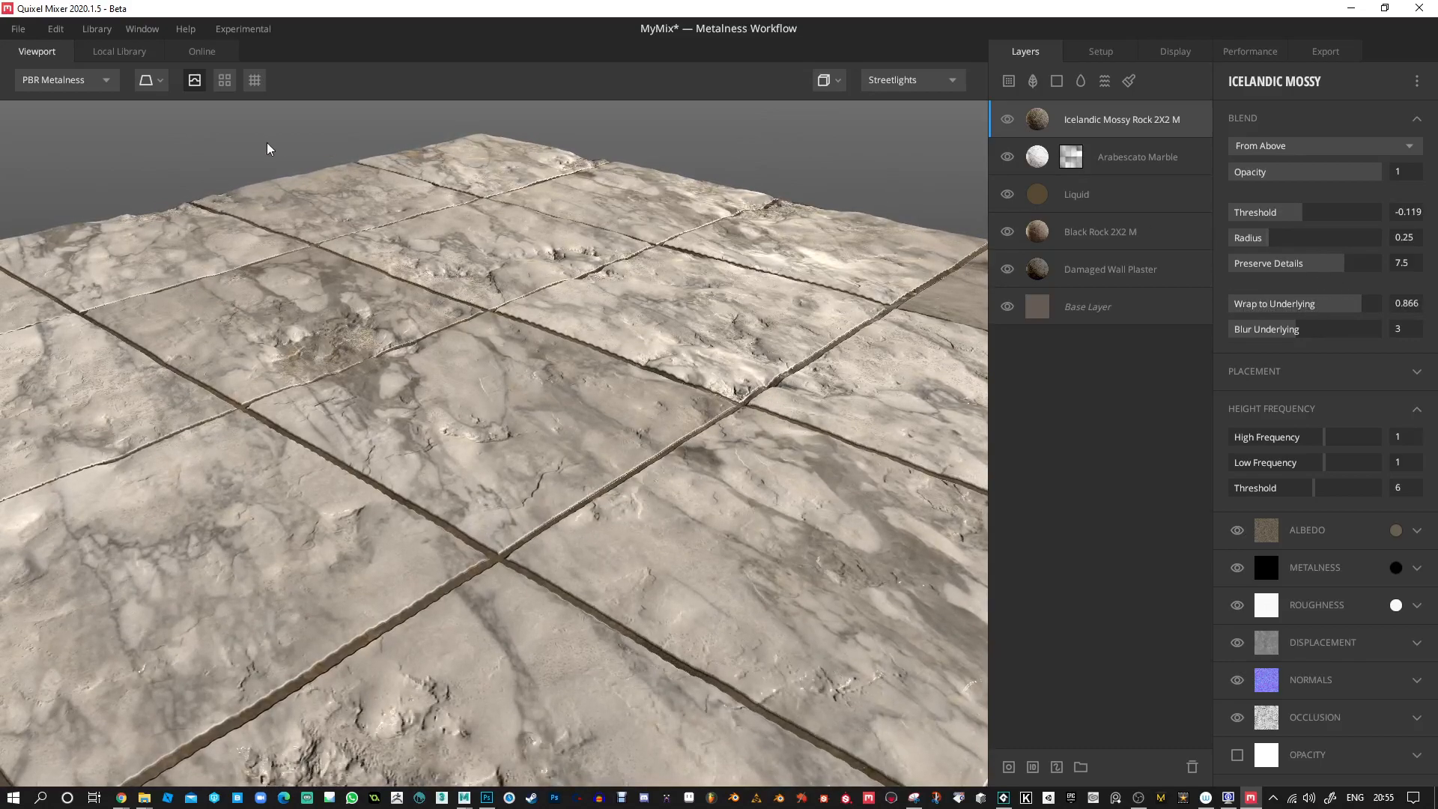
Switch off the displacement preview and check how the roughened tiles reflect the light.
click(200, 80)
drag(529, 388, 665, 404)
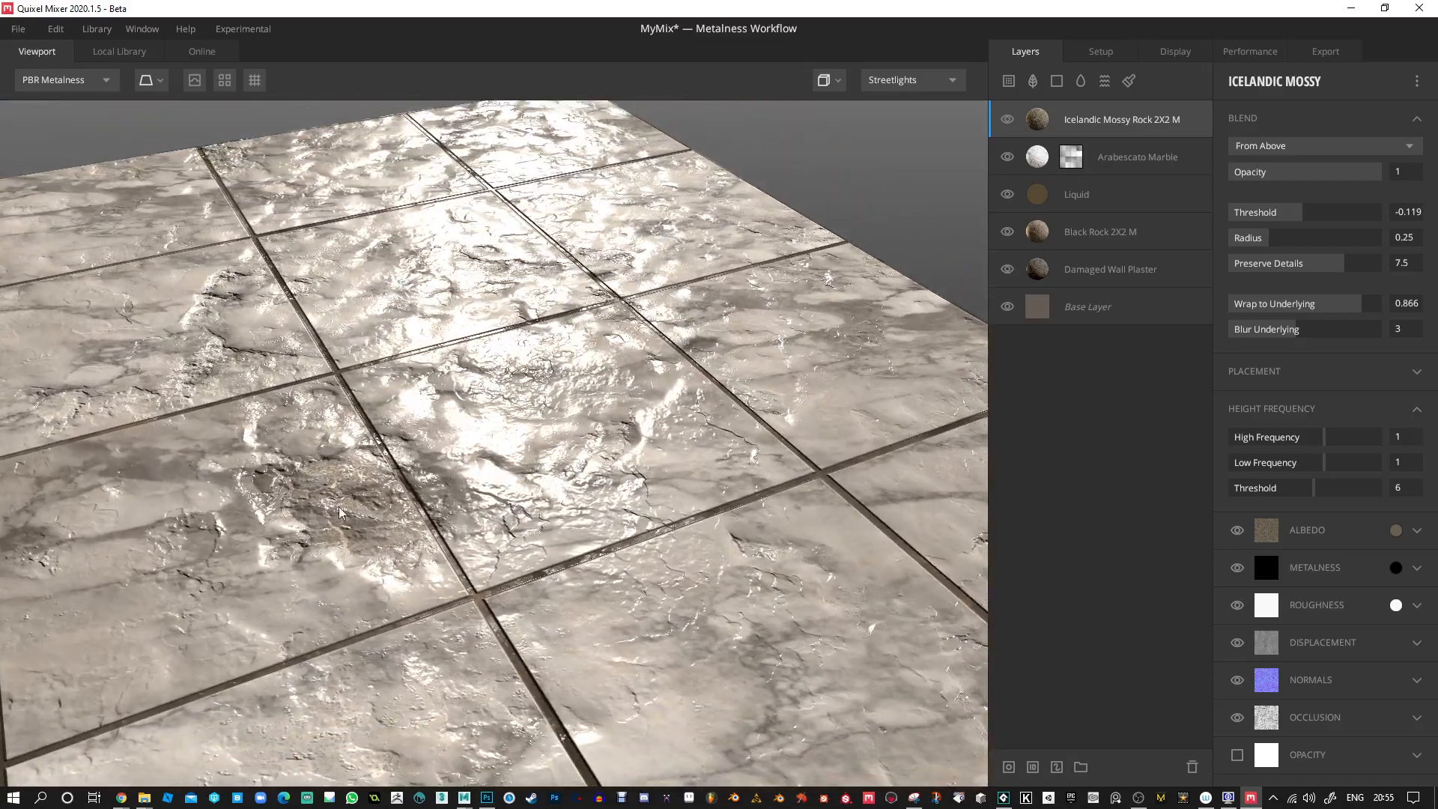
drag(496, 471, 389, 460)
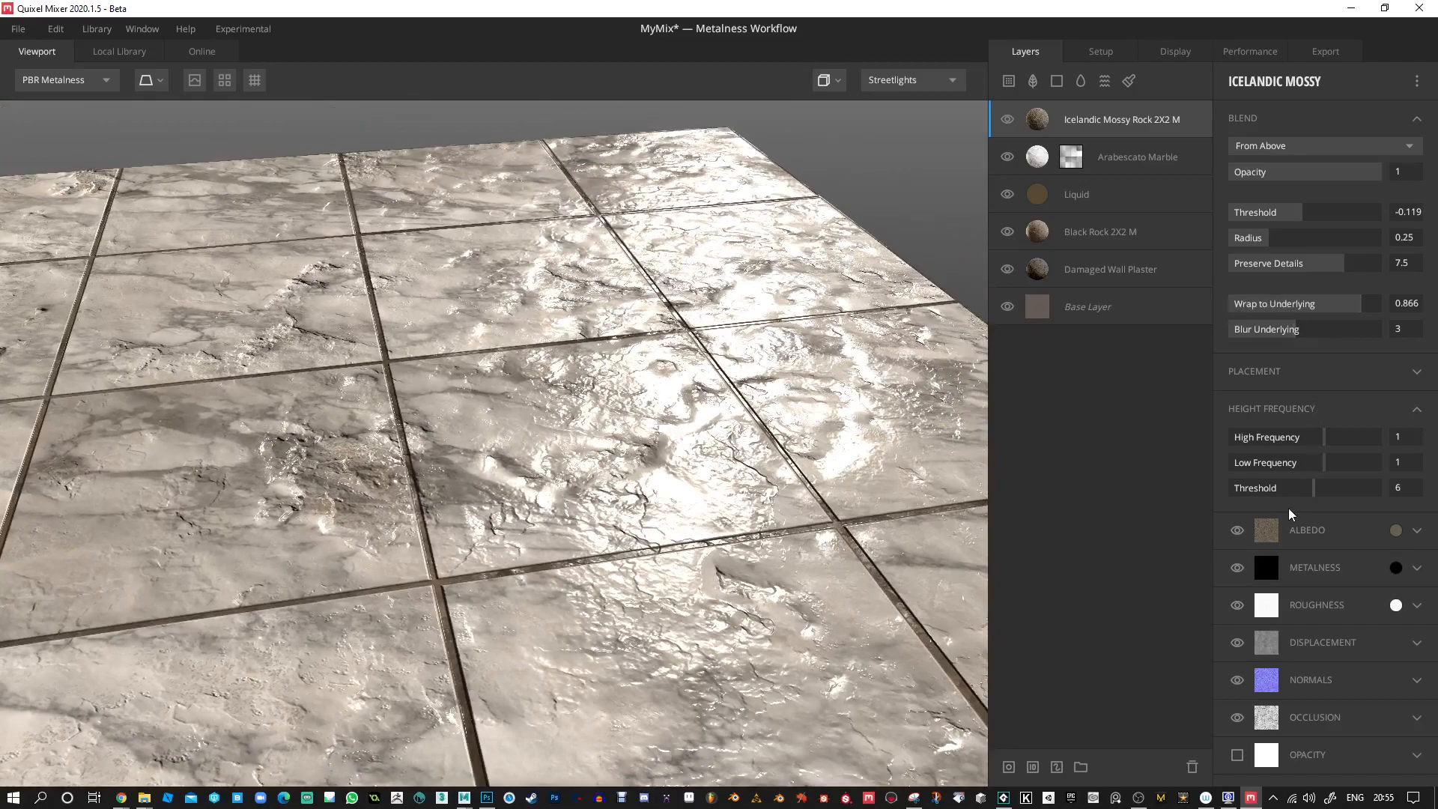
Open the Icelandic Mossy Rock layer's roughness colour and apply white (FFFFFF).
click(1397, 605)
drag(962, 419, 878, 247)
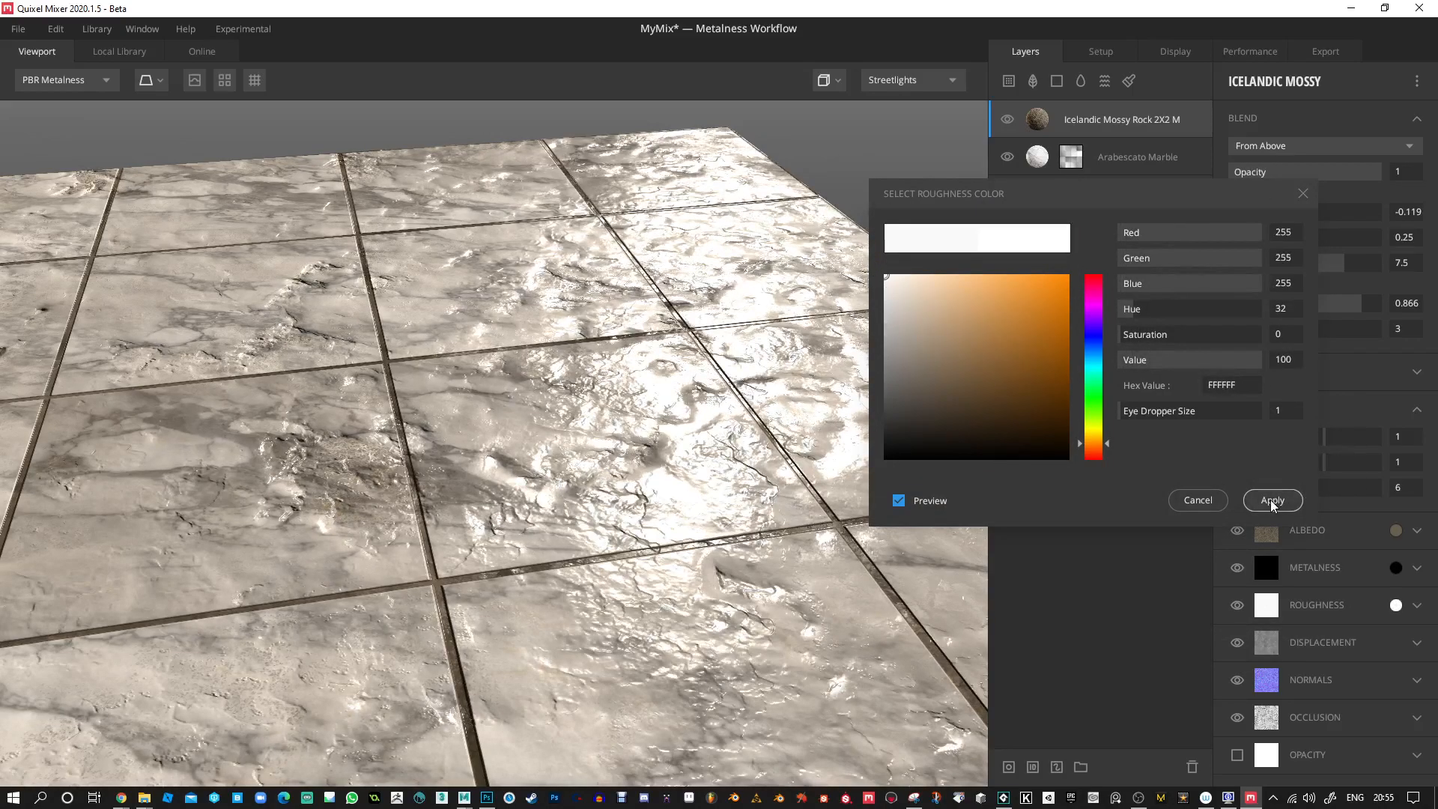
click(1292, 499)
Set the Icelandic Mossy Rock layer's High Frequency to 2.567, Low Frequency to -0.378, height Threshold to 7, blend Radius to 0.144 and Preserve Details to 2.388.
drag(1328, 457, 1332, 495)
drag(813, 307, 935, 389)
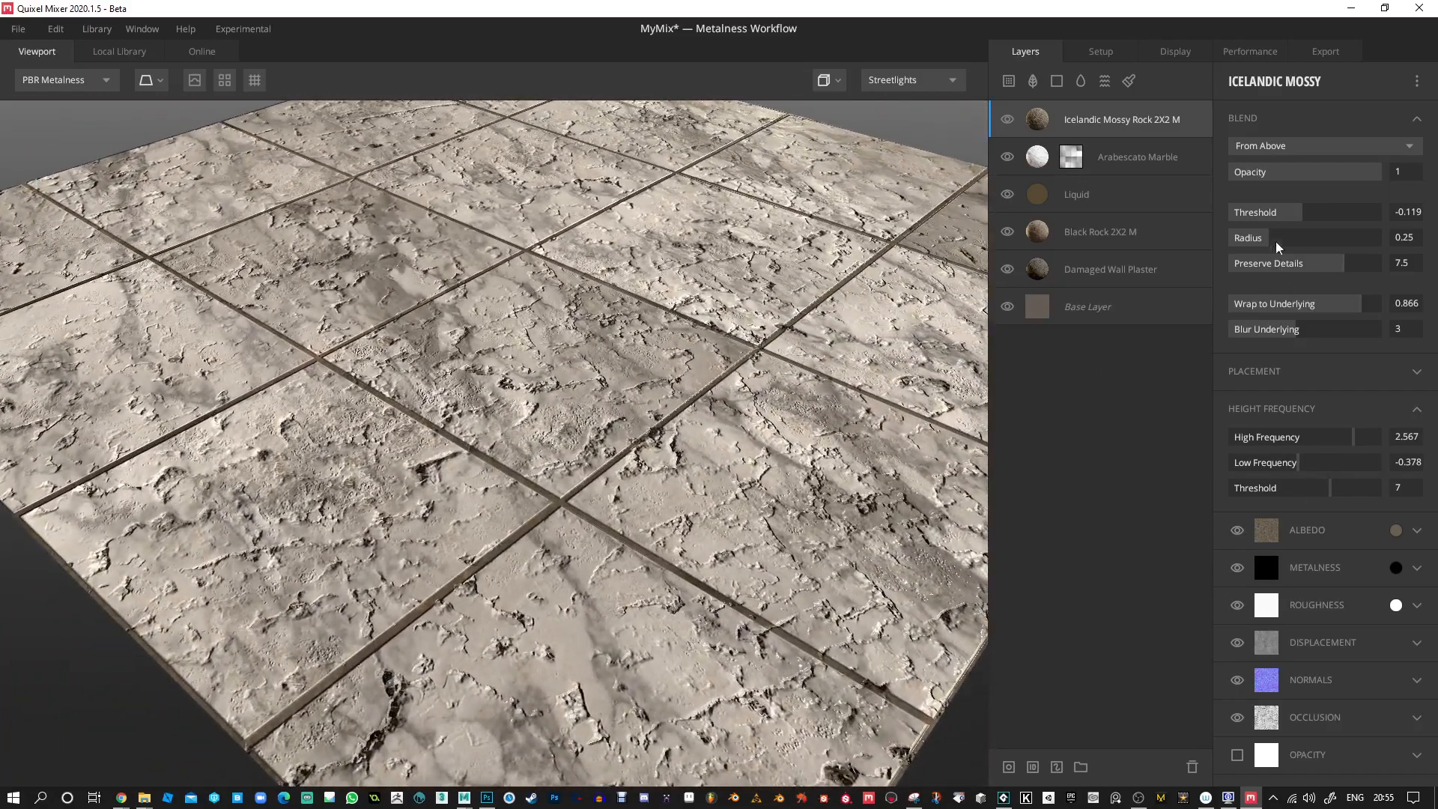
mouse_move(1272, 241)
mouse_down()
mouse_move(1363, 243)
mouse_move(1255, 249)
mouse_up()
drag(1347, 265, 1266, 272)
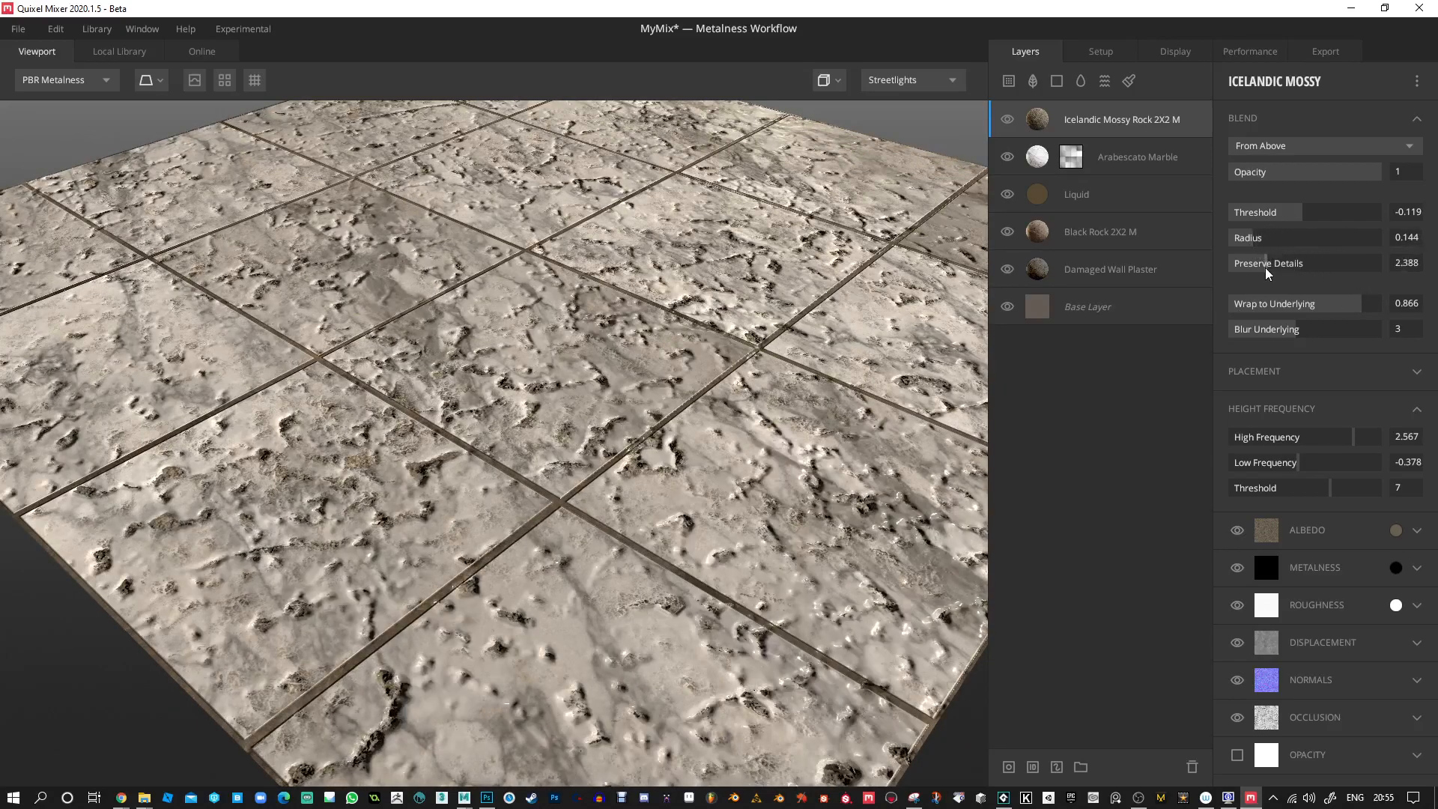
Set the Icelandic Mossy Rock layer's blend Threshold to -0.09, Preserve Details to 3.781 and Wrap to Underlying to 0.542.
mouse_move(1341, 309)
mouse_down()
mouse_move(1273, 308)
mouse_move(1313, 305)
mouse_up()
drag(1292, 222, 1302, 219)
drag(315, 187, 491, 166)
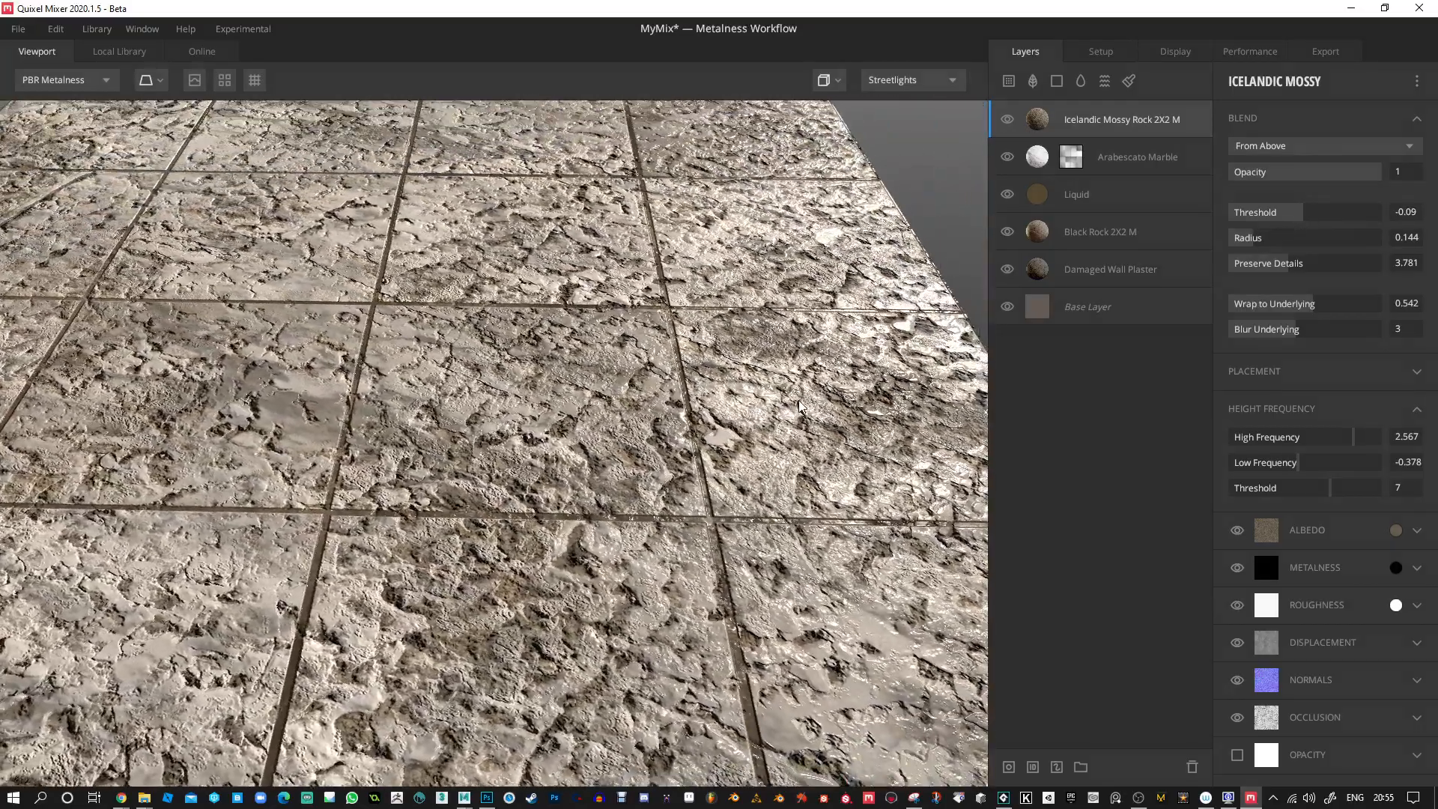
scroll(491, 166, down, 3)
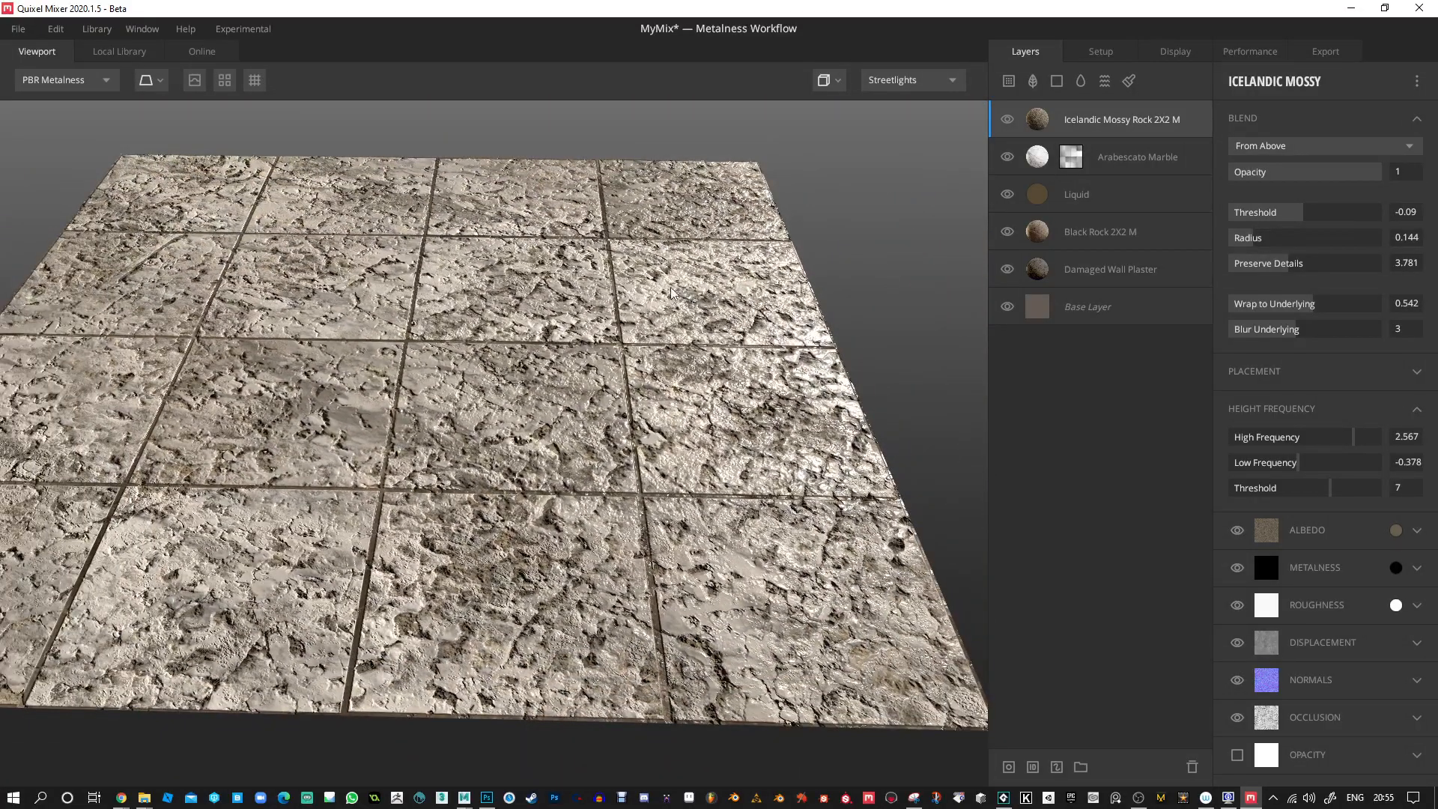
mouse_move(589, 382)
mouse_down()
mouse_move(541, 370)
mouse_move(571, 364)
mouse_up()
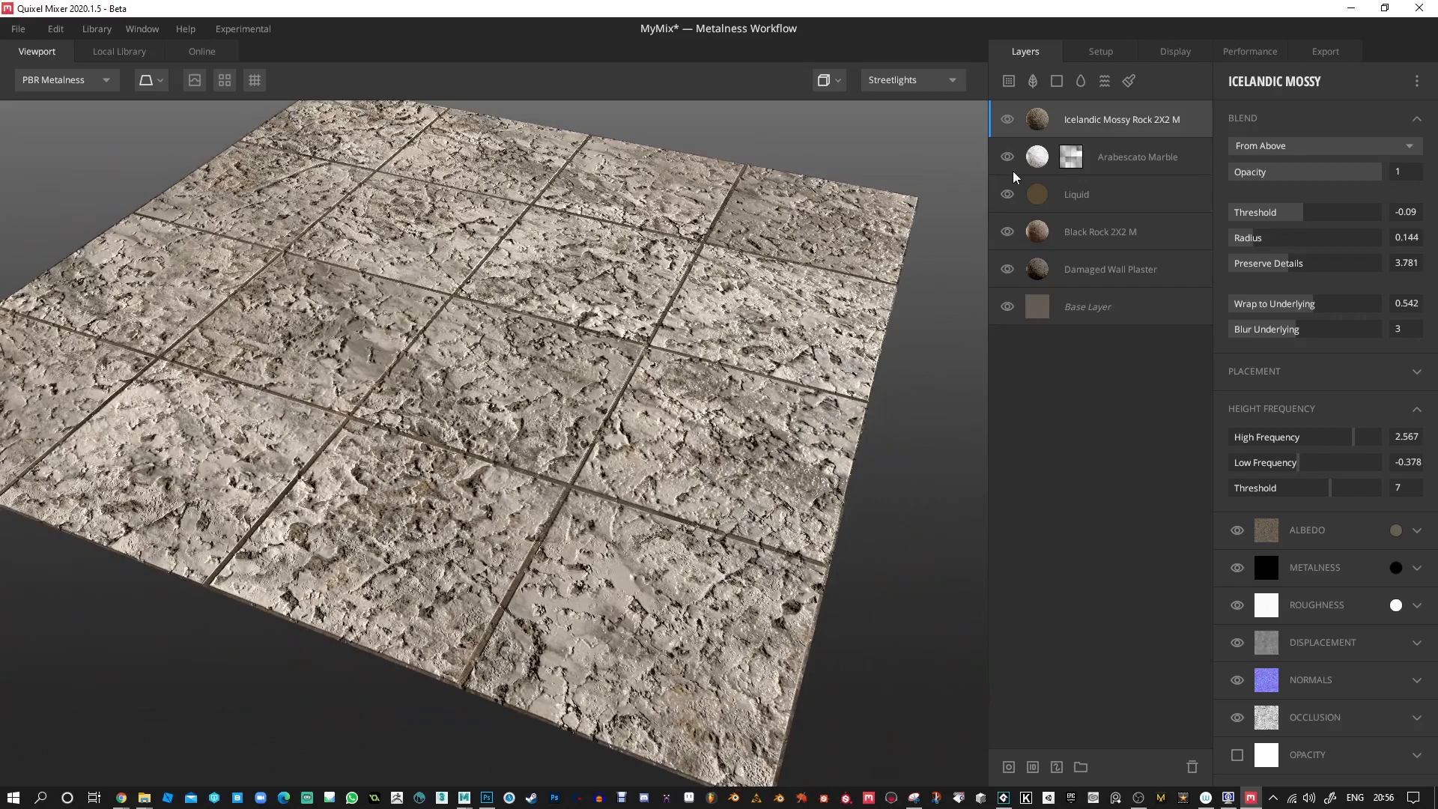
Give the Icelandic Mossy Rock layer a mask stack containing a Perlin noise component.
click(1009, 769)
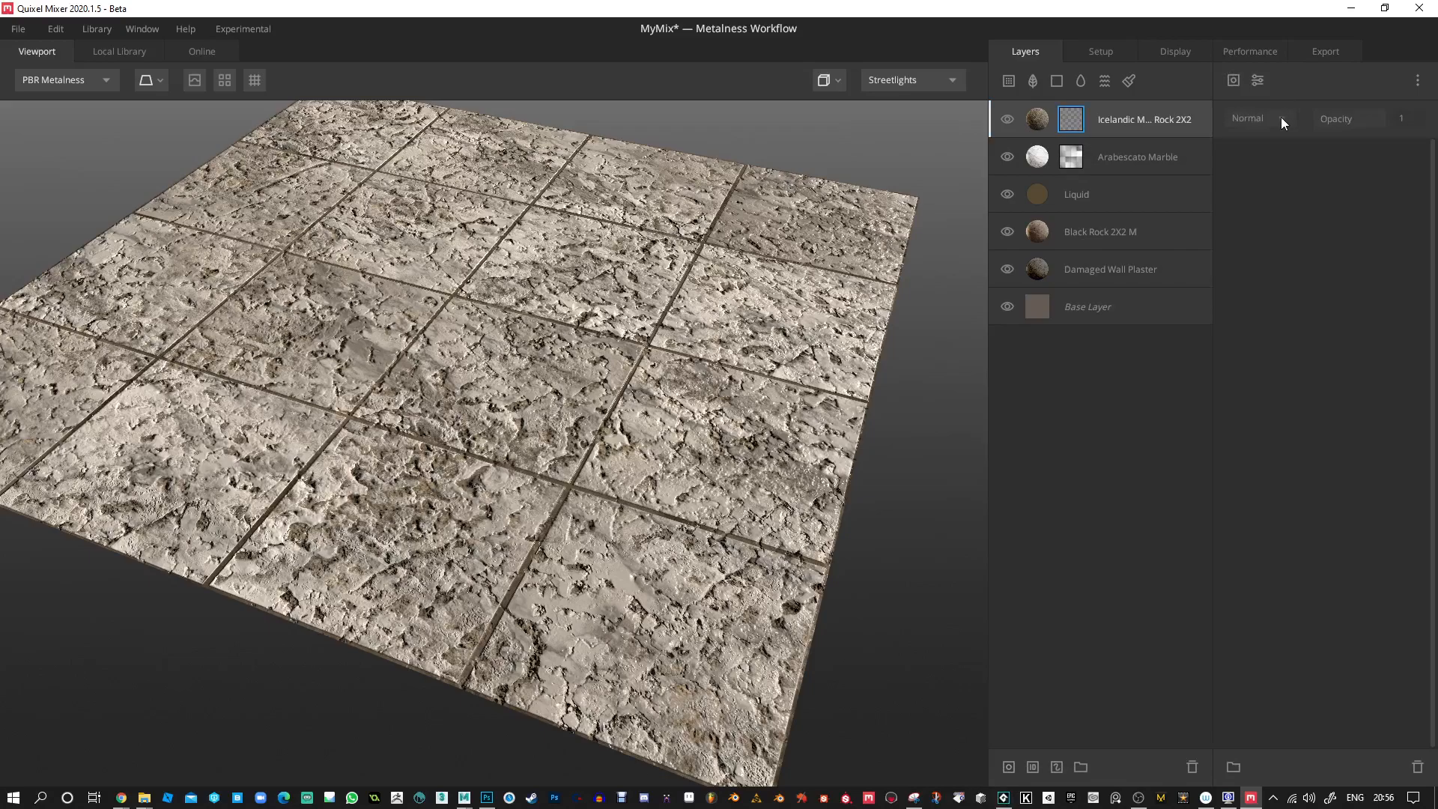
click(1234, 81)
mouse_move(1269, 151)
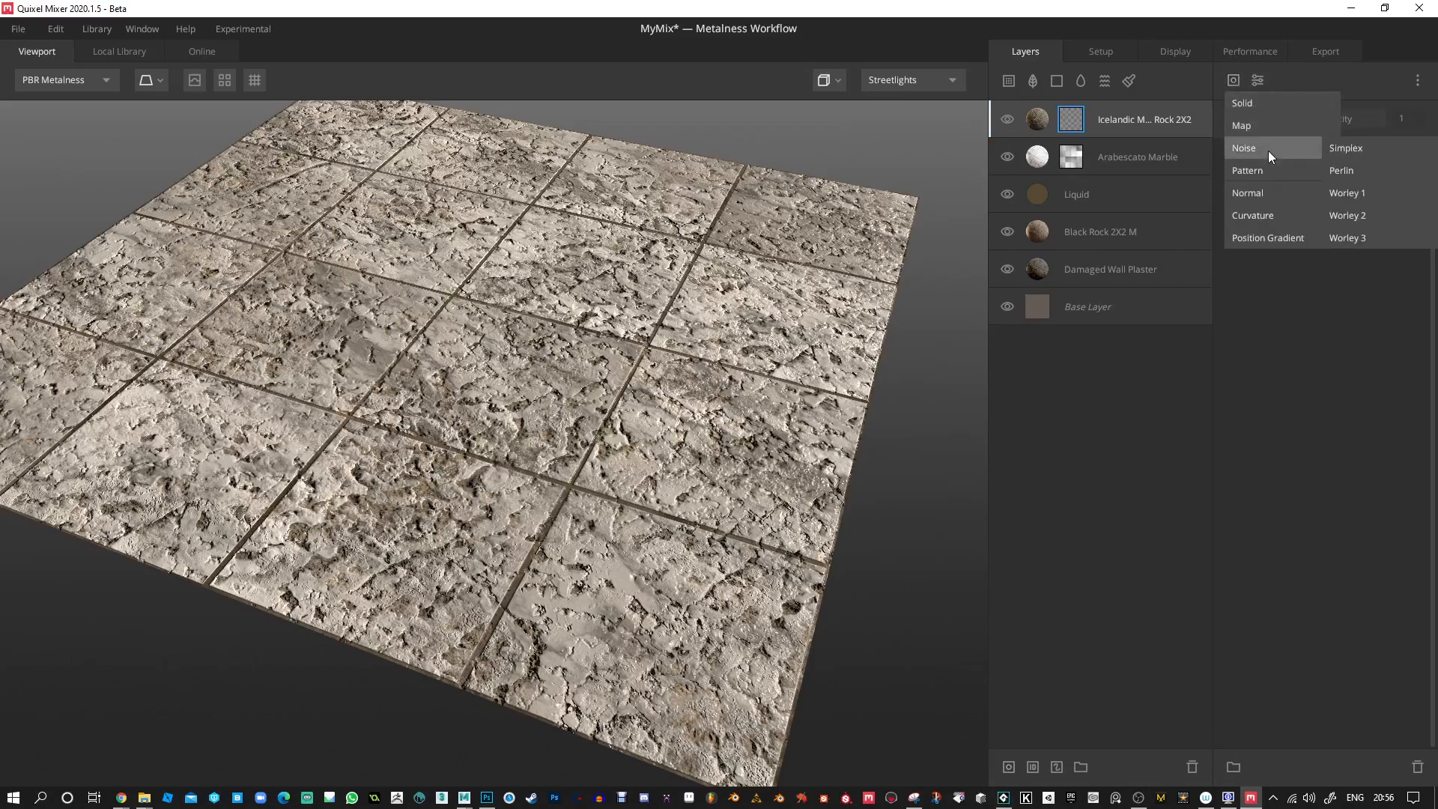
click(1354, 169)
Set the Perlin noise to Seed -10, Amplitude 3.591, Frequency 7.514, Octaves 5, Lacunarity 2.782 and Persistance 0.116.
drag(1272, 248, 1311, 303)
drag(1255, 343, 1249, 389)
drag(1296, 304, 1282, 277)
drag(776, 403, 706, 403)
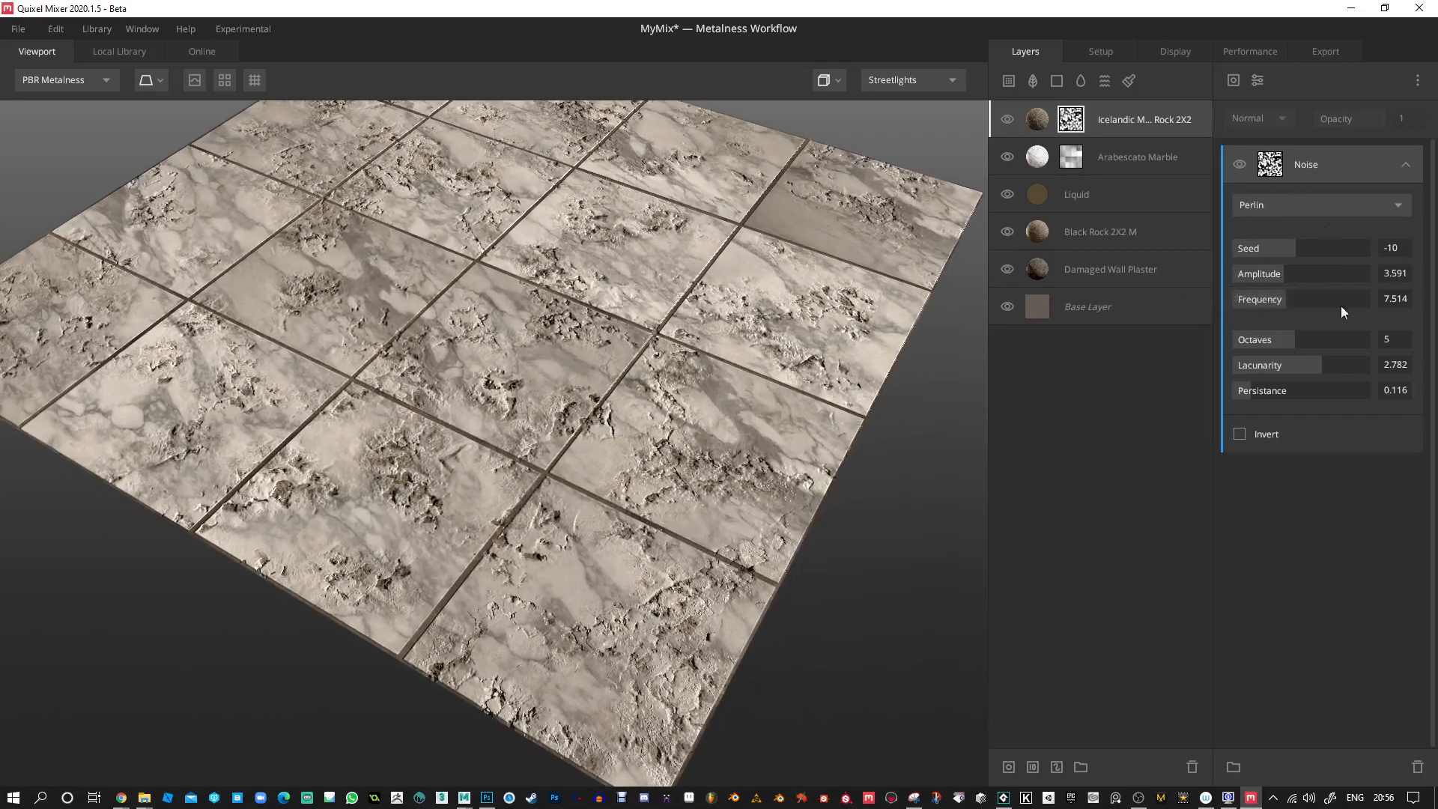
Add a Square pattern component above the noise in the Icelandic Mossy Rock layer's mask.
click(1234, 78)
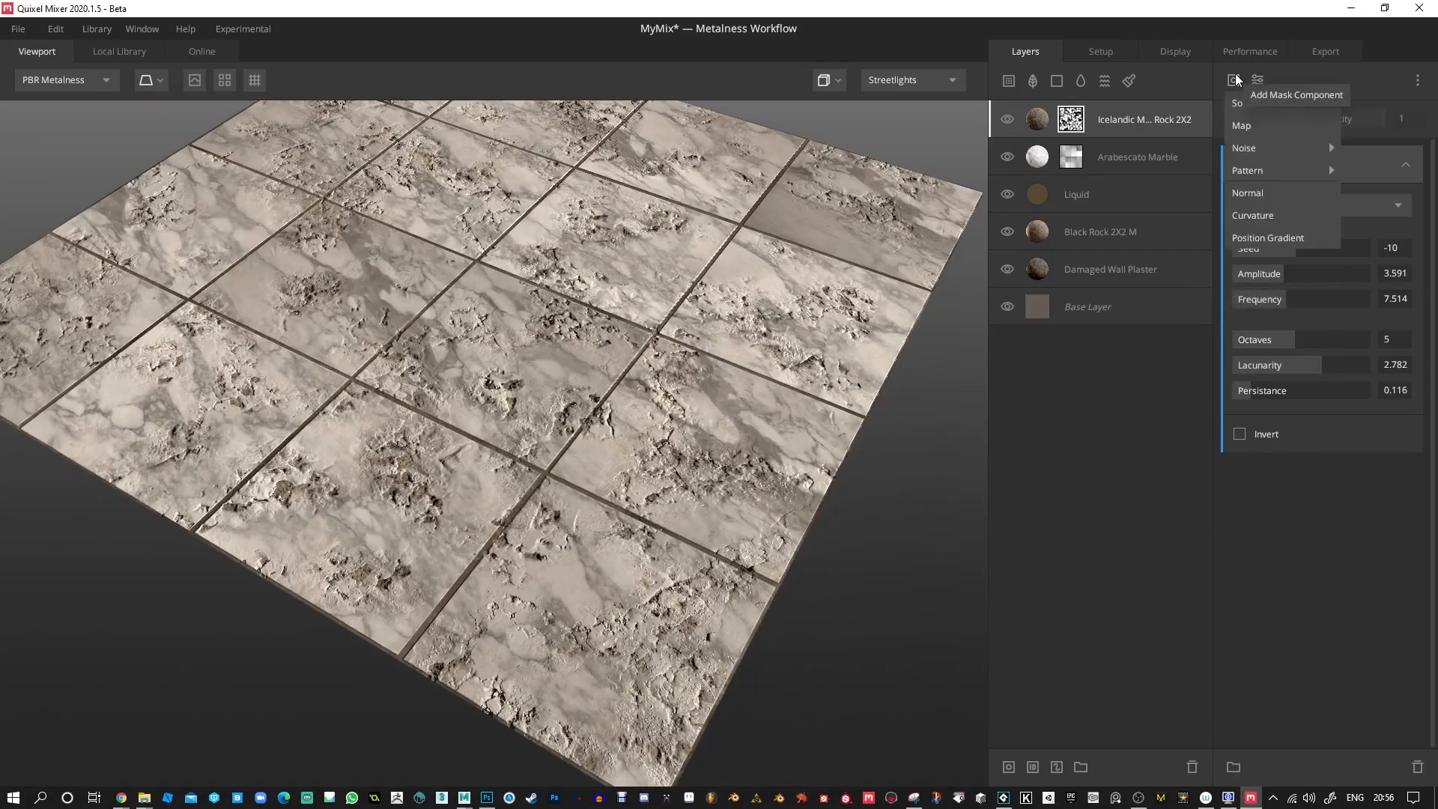
mouse_move(1258, 148)
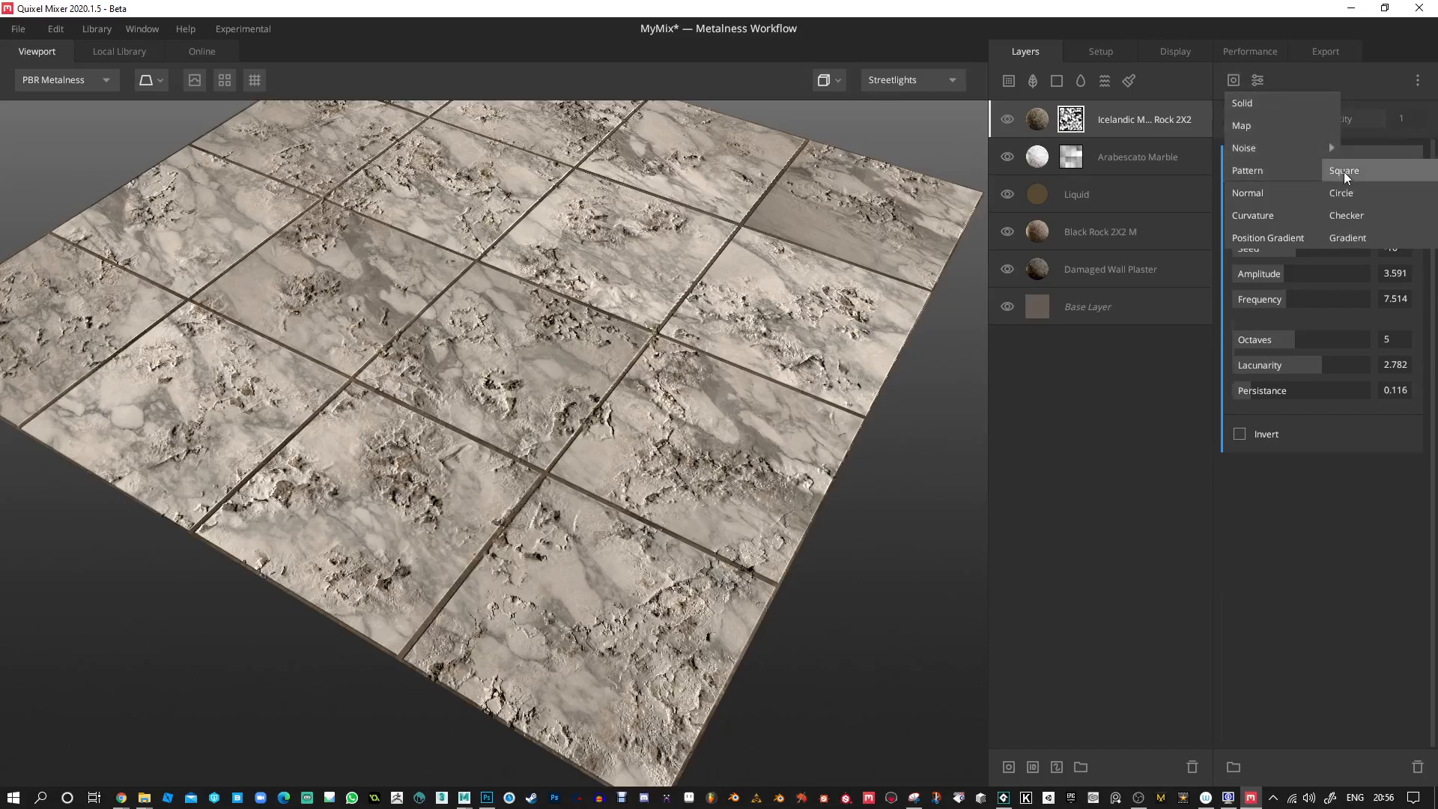
click(1343, 171)
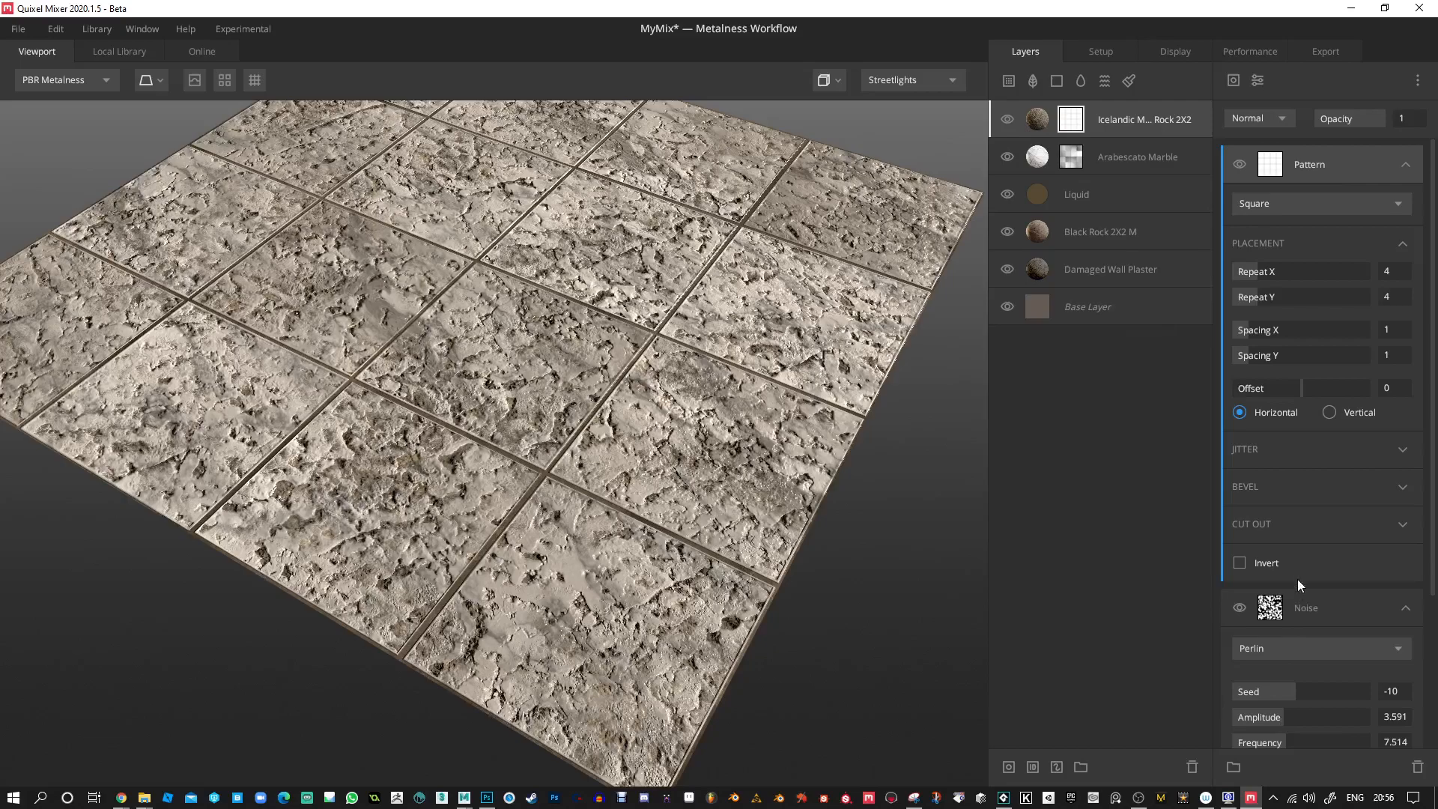
scroll(1298, 578, down, 3)
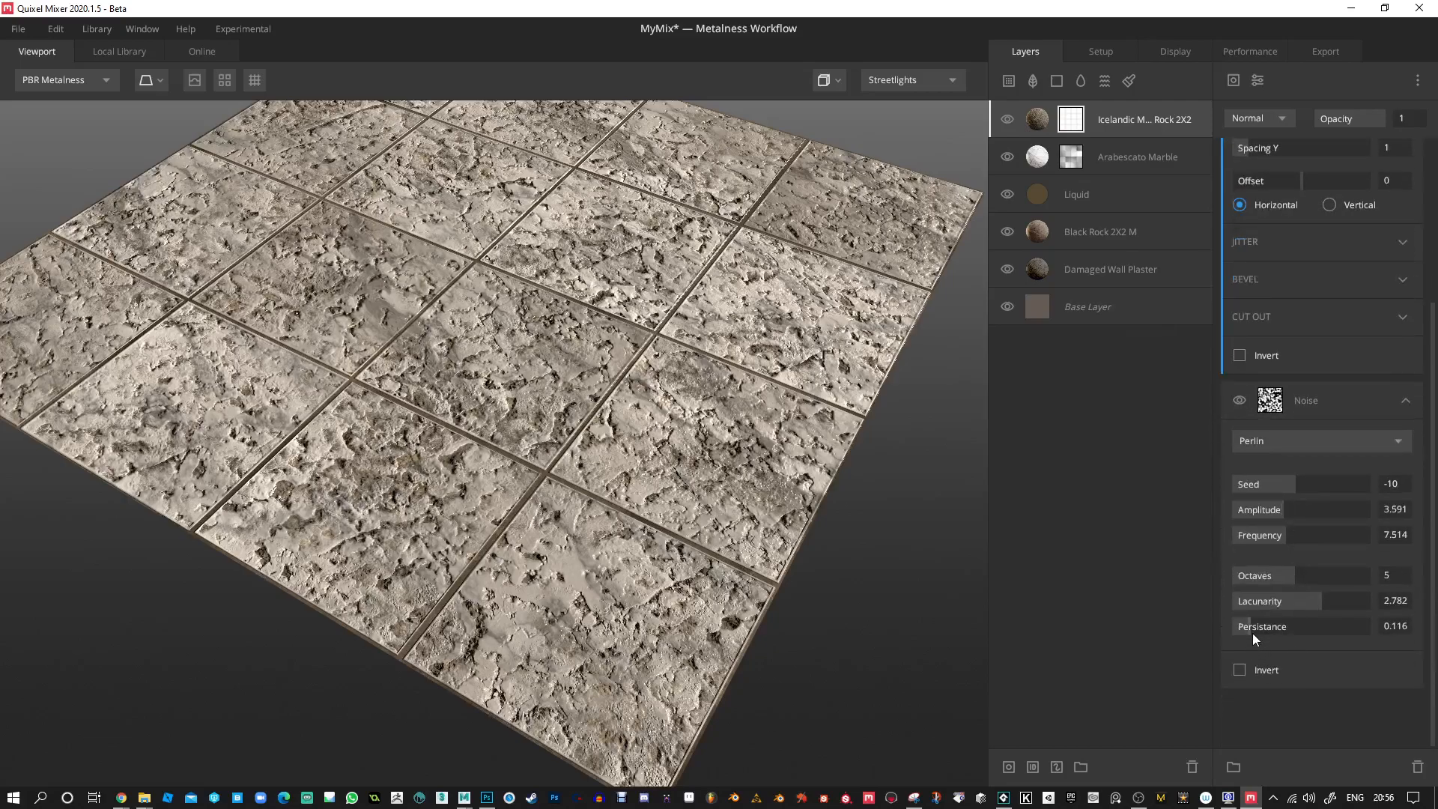
scroll(1256, 402, up, 2)
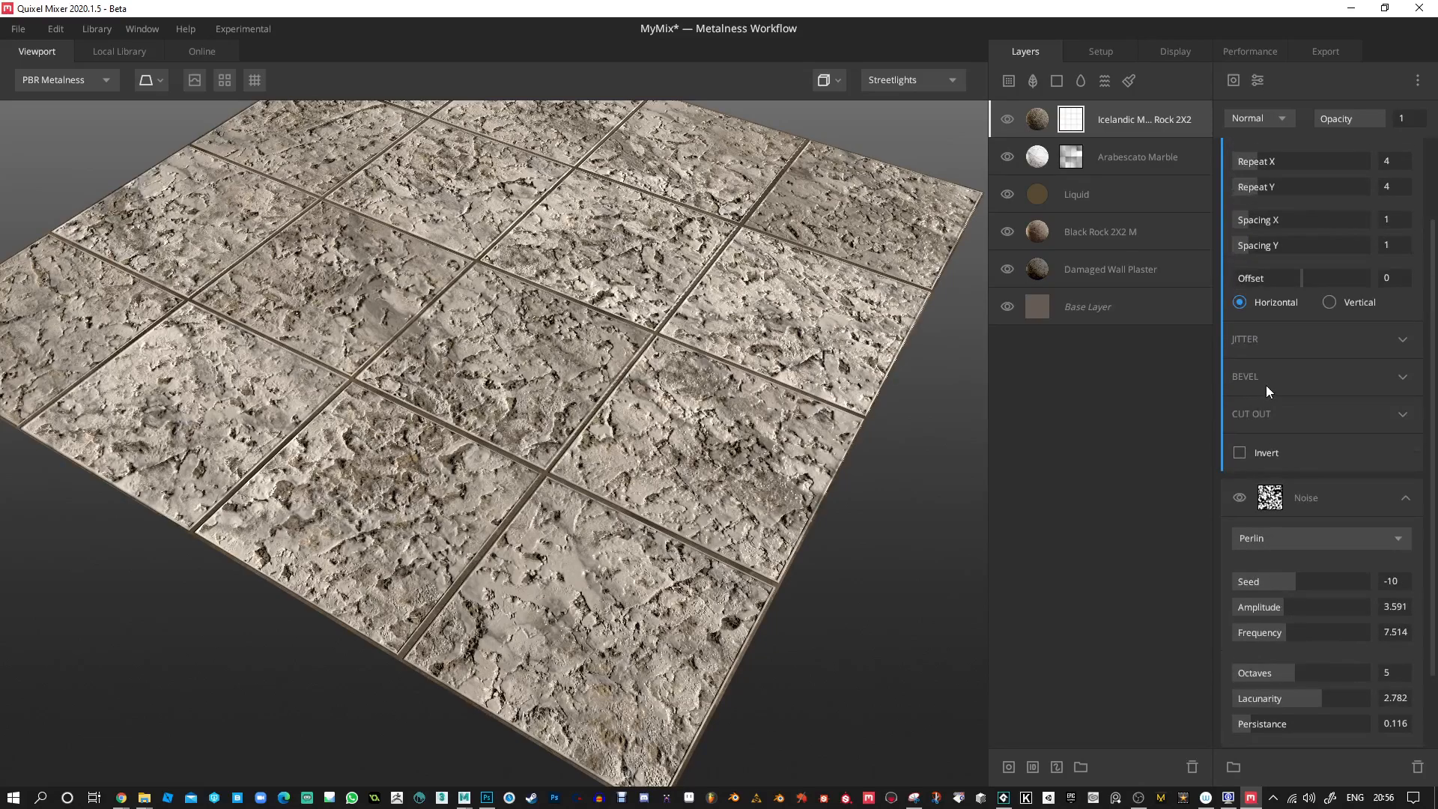
Cut out random squares from the mask's pattern with Amount 0.558 and Random Seed 21.65.
click(1307, 417)
drag(1251, 446, 1309, 445)
drag(725, 450, 629, 405)
mouse_move(1259, 472)
mouse_down()
mouse_move(1305, 470)
mouse_move(1263, 475)
mouse_up()
drag(770, 492, 598, 565)
scroll(700, 442, up, 3)
drag(799, 431, 830, 473)
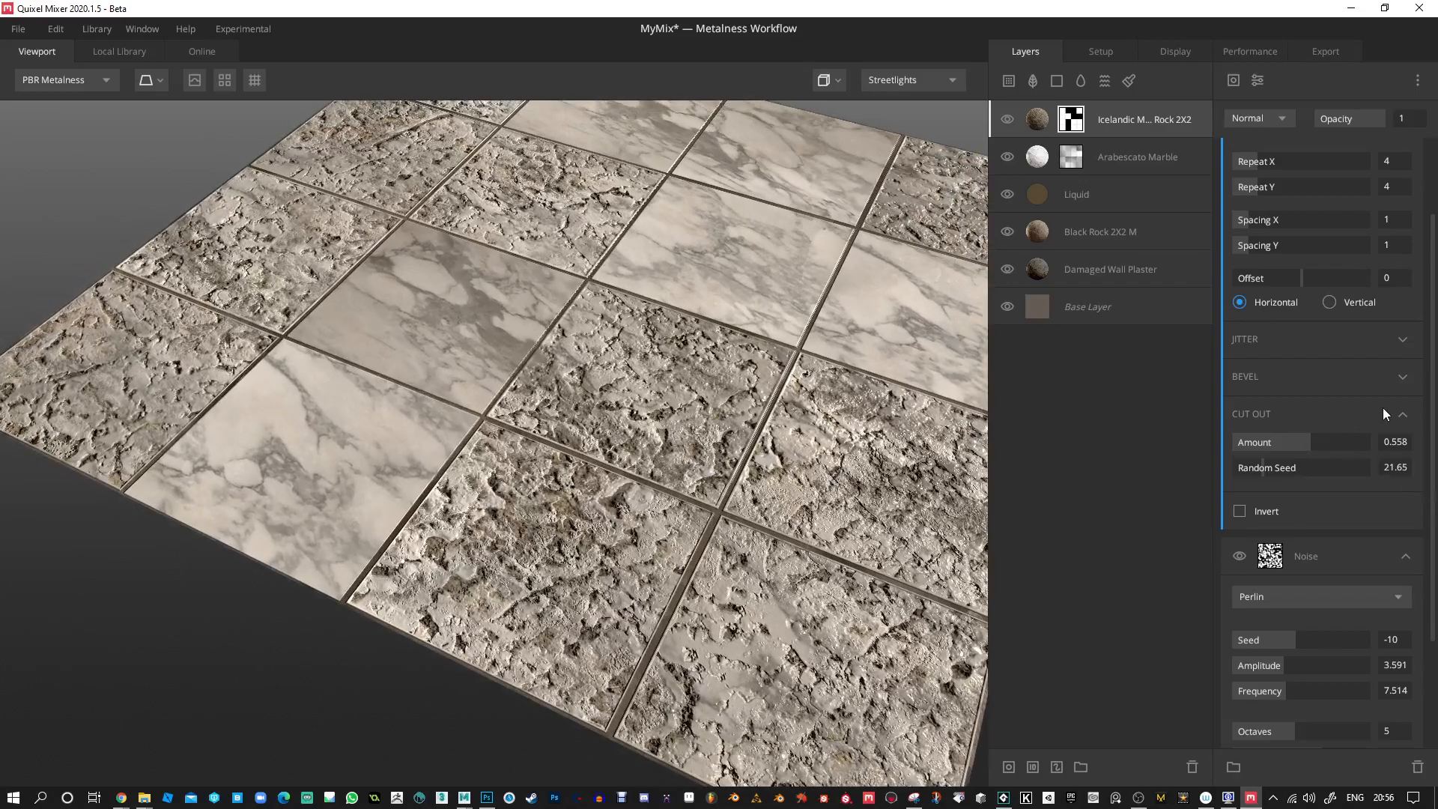
Lower the square pattern component's opacity to 0.264 so the Perlin noise mixes in.
drag(1375, 116, 1334, 119)
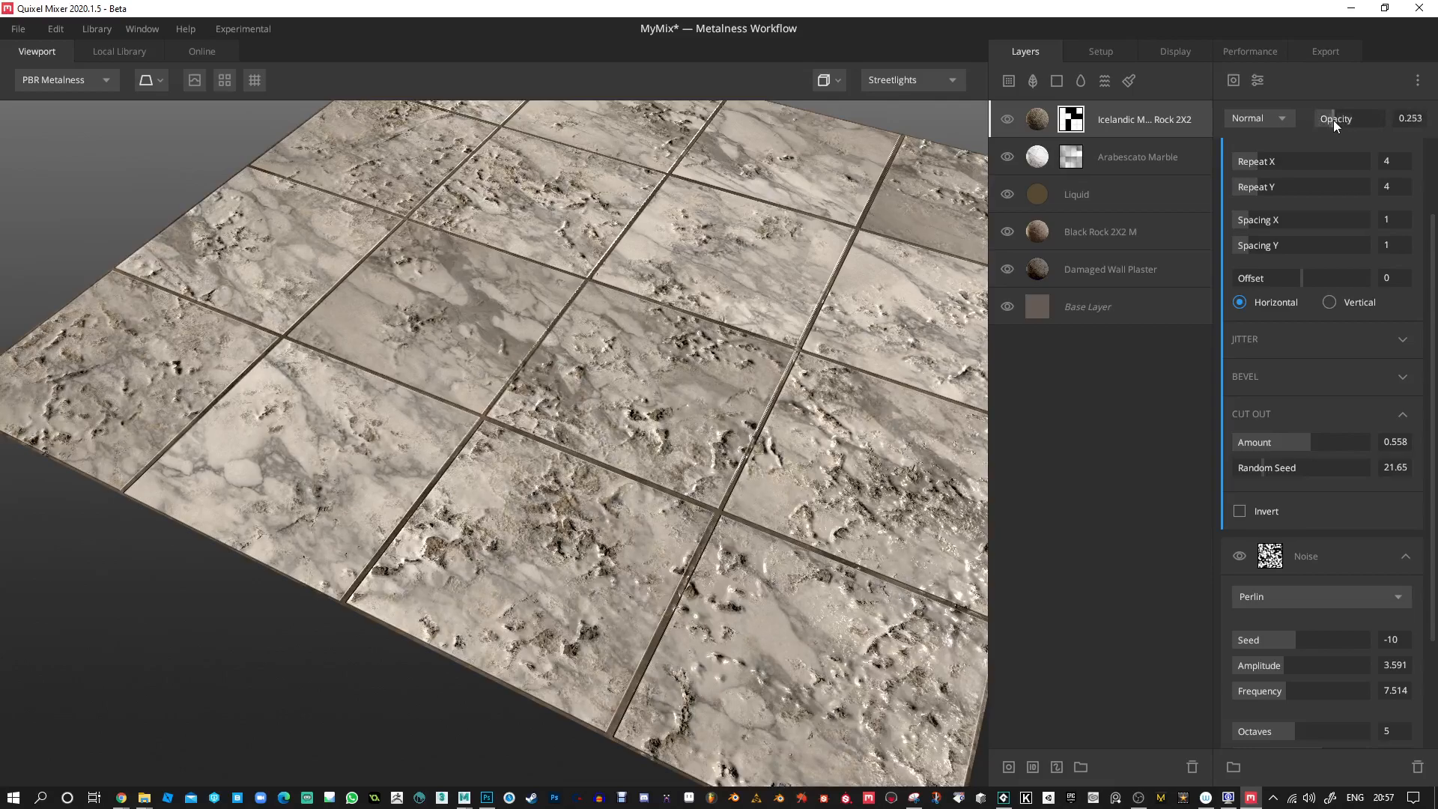
scroll(811, 368, down, 5)
drag(674, 397, 705, 412)
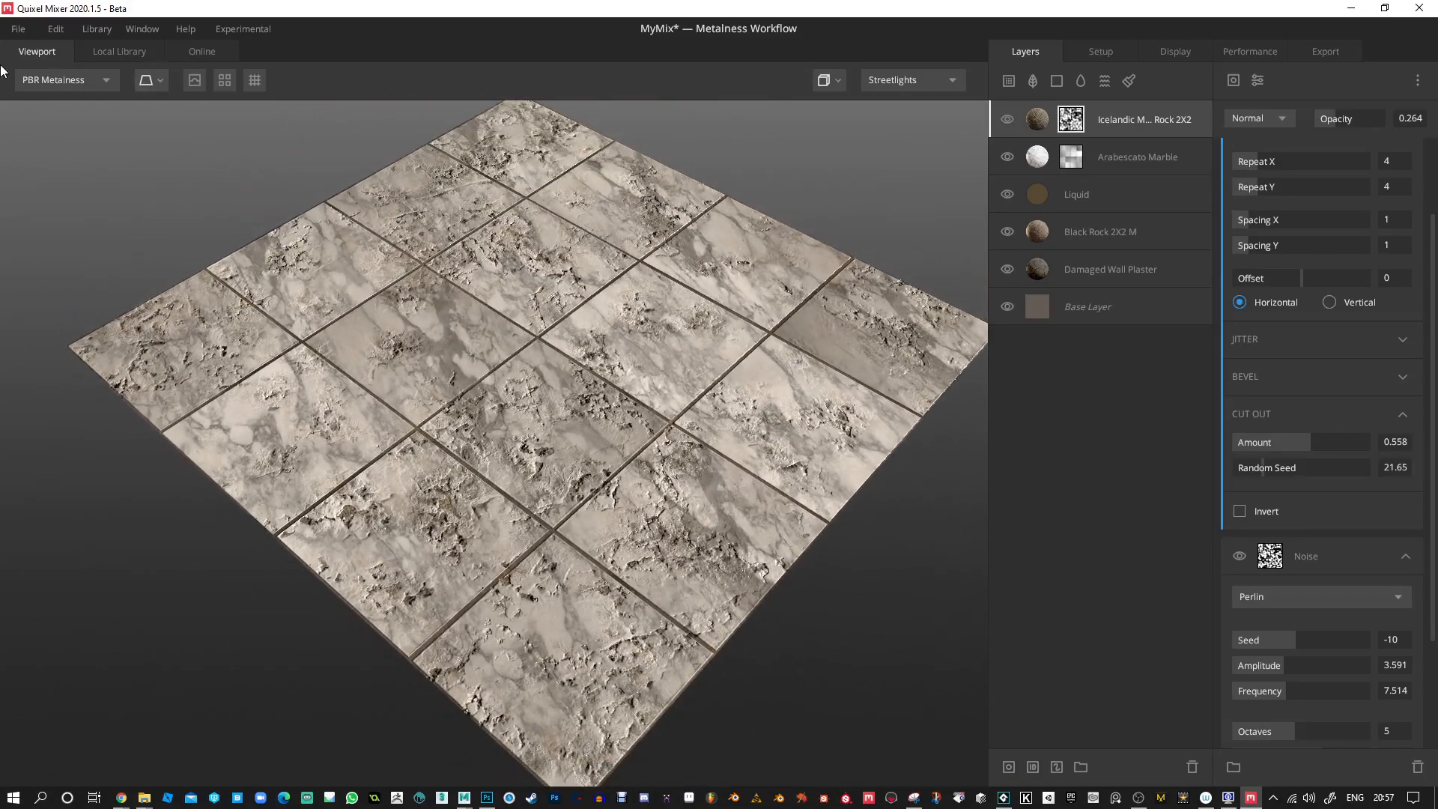
Filter the local library to the Moss category only and add Mossy Ground 2X2 M as a new layer.
click(122, 52)
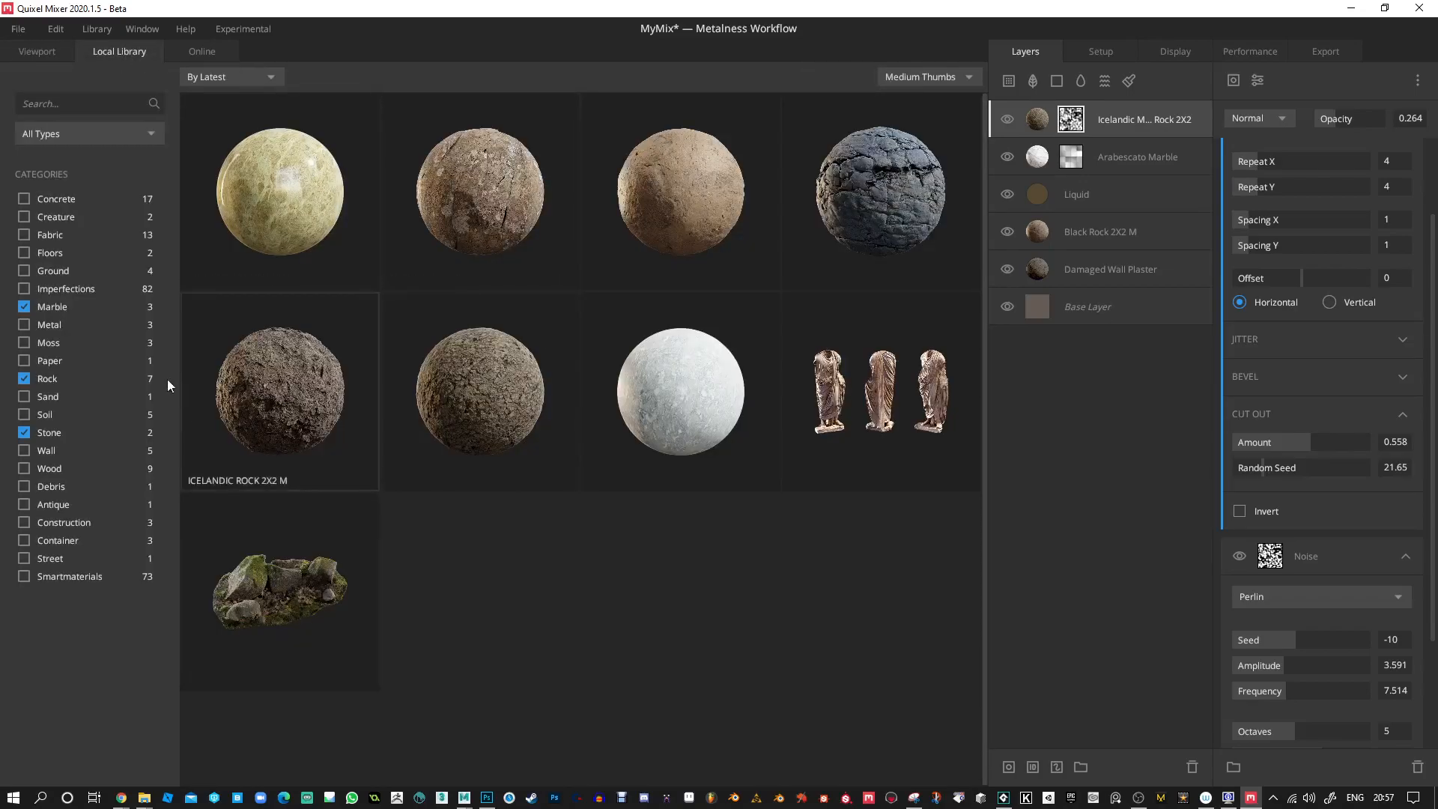
click(24, 343)
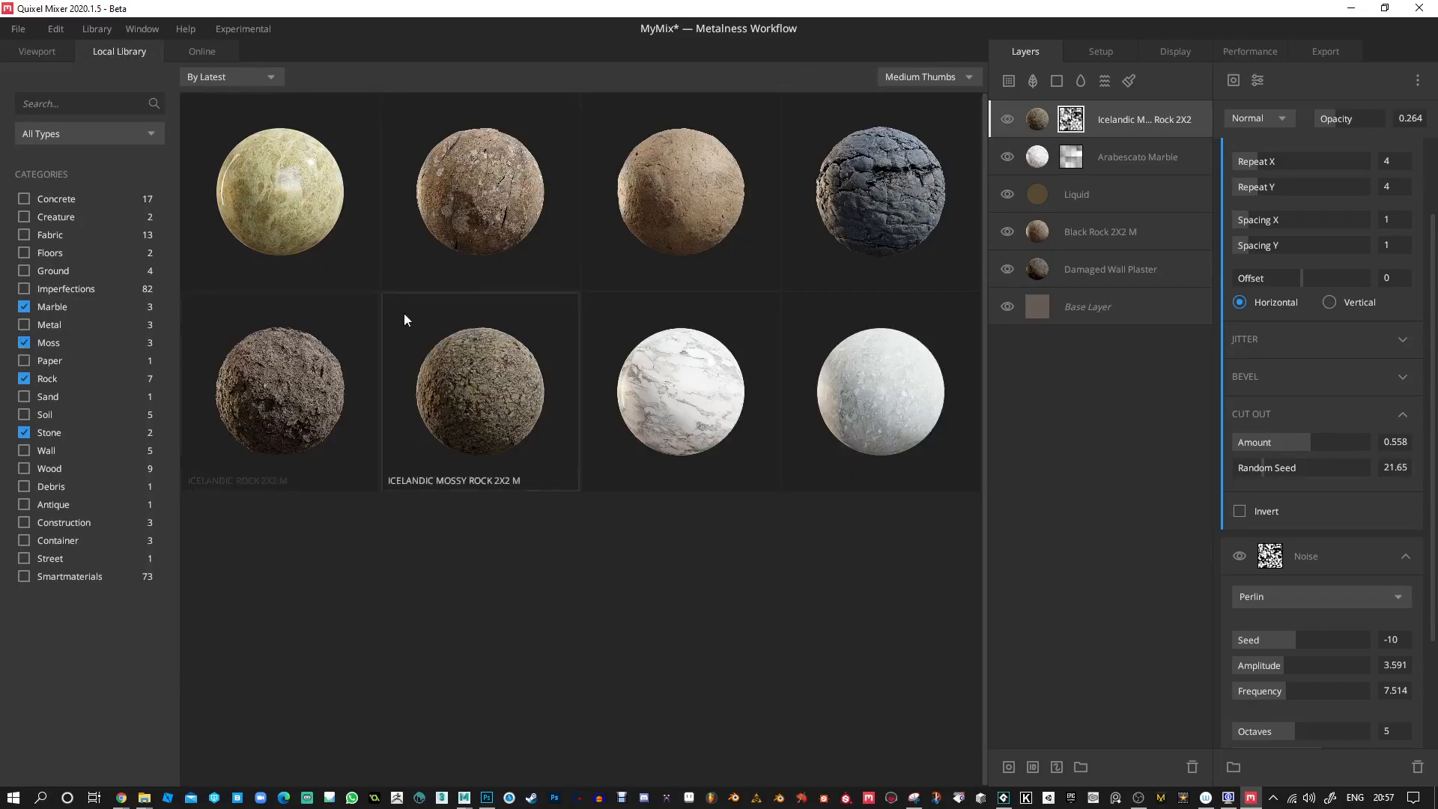
click(24, 307)
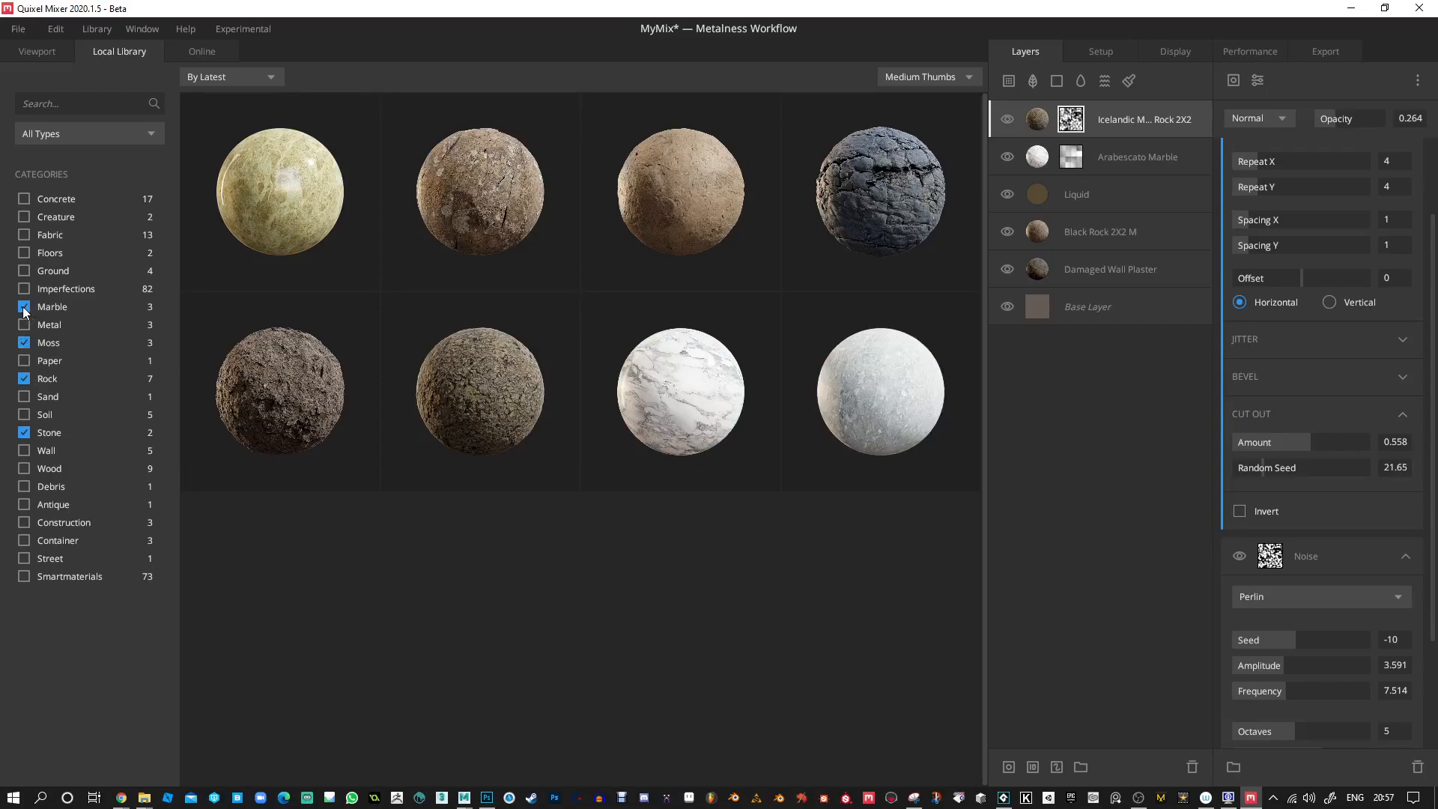
click(24, 379)
click(24, 433)
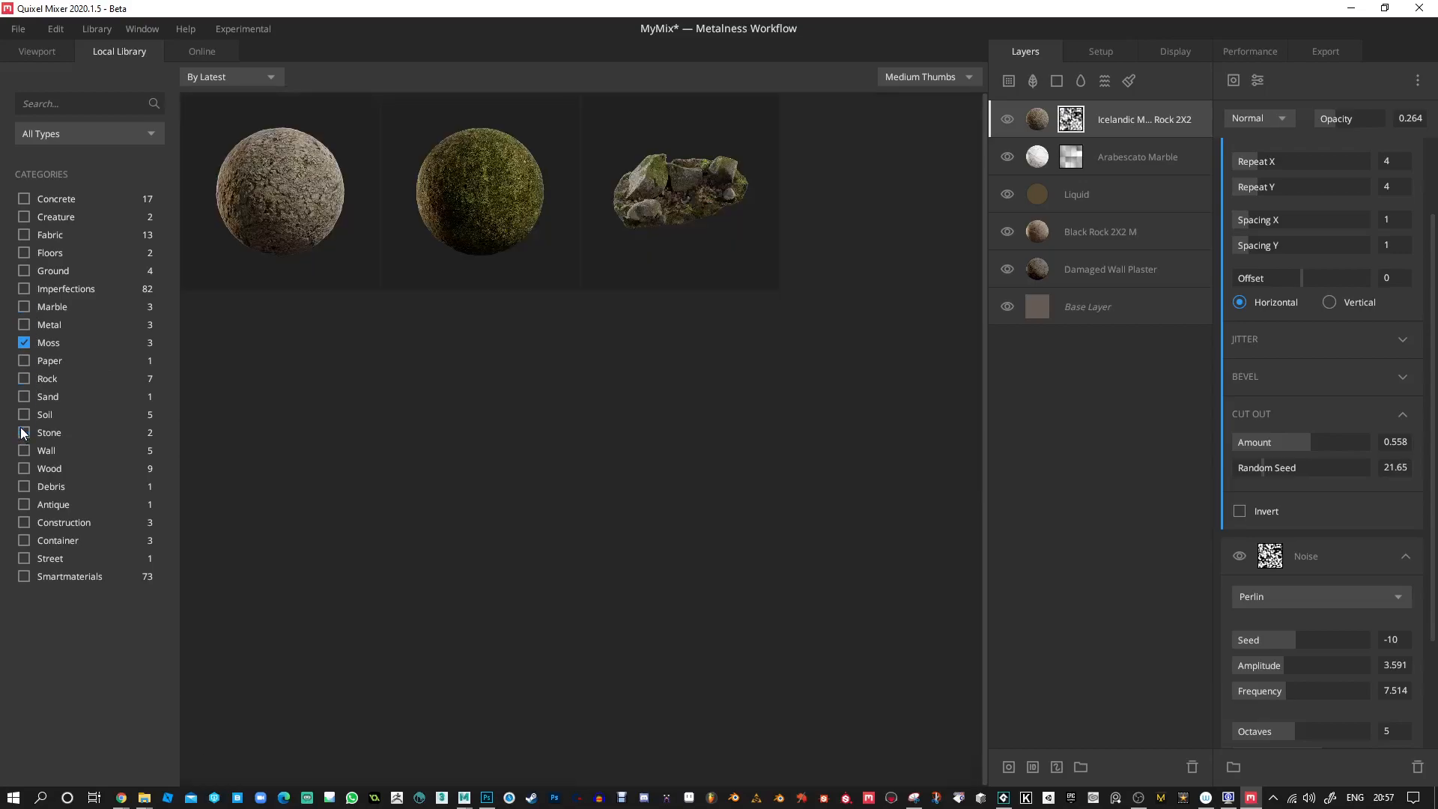
click(493, 202)
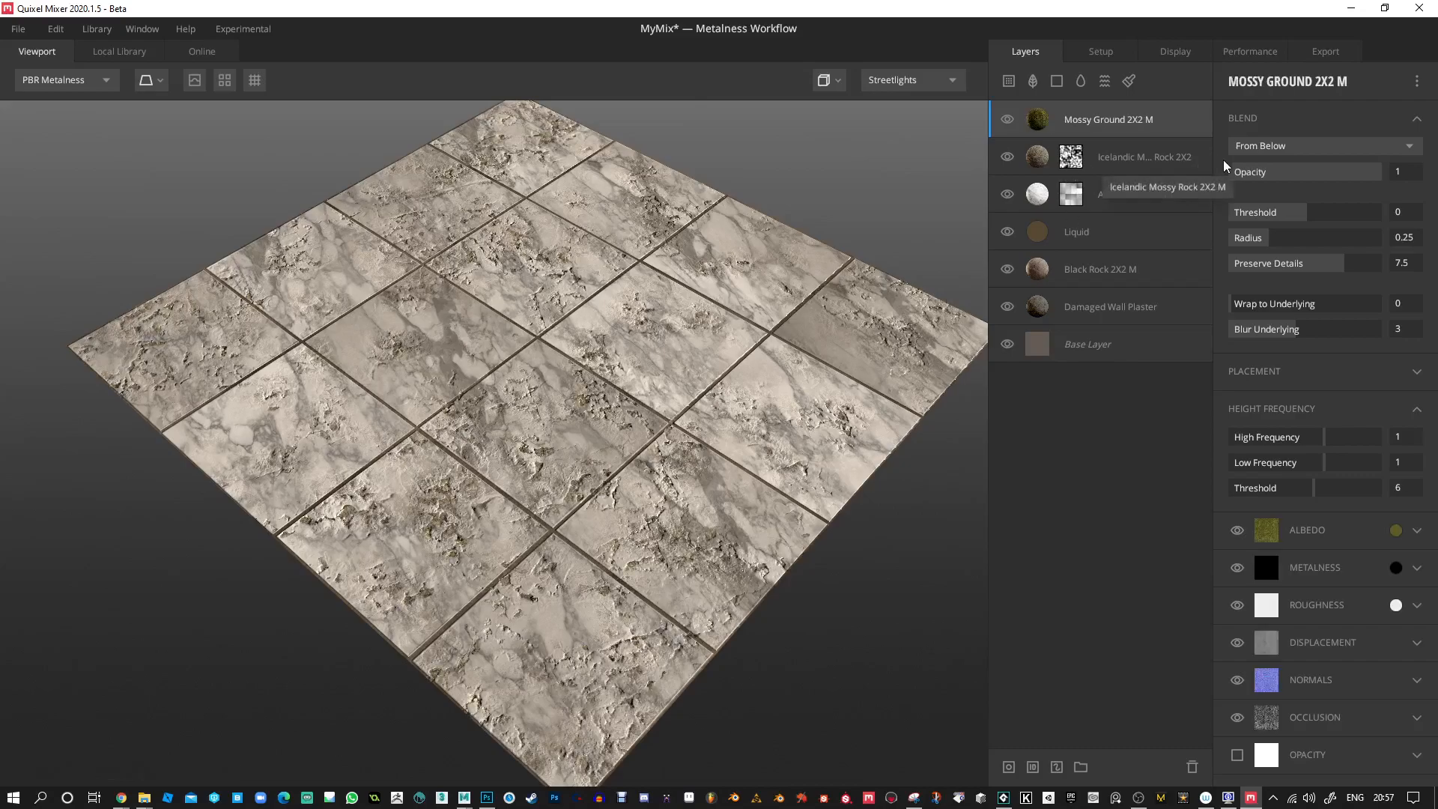
Blend the Mossy Ground layer From Above with Threshold 0.09, Wrap to Underlying 1, High Frequency 0.378 and Low Frequency 0.856.
click(1286, 147)
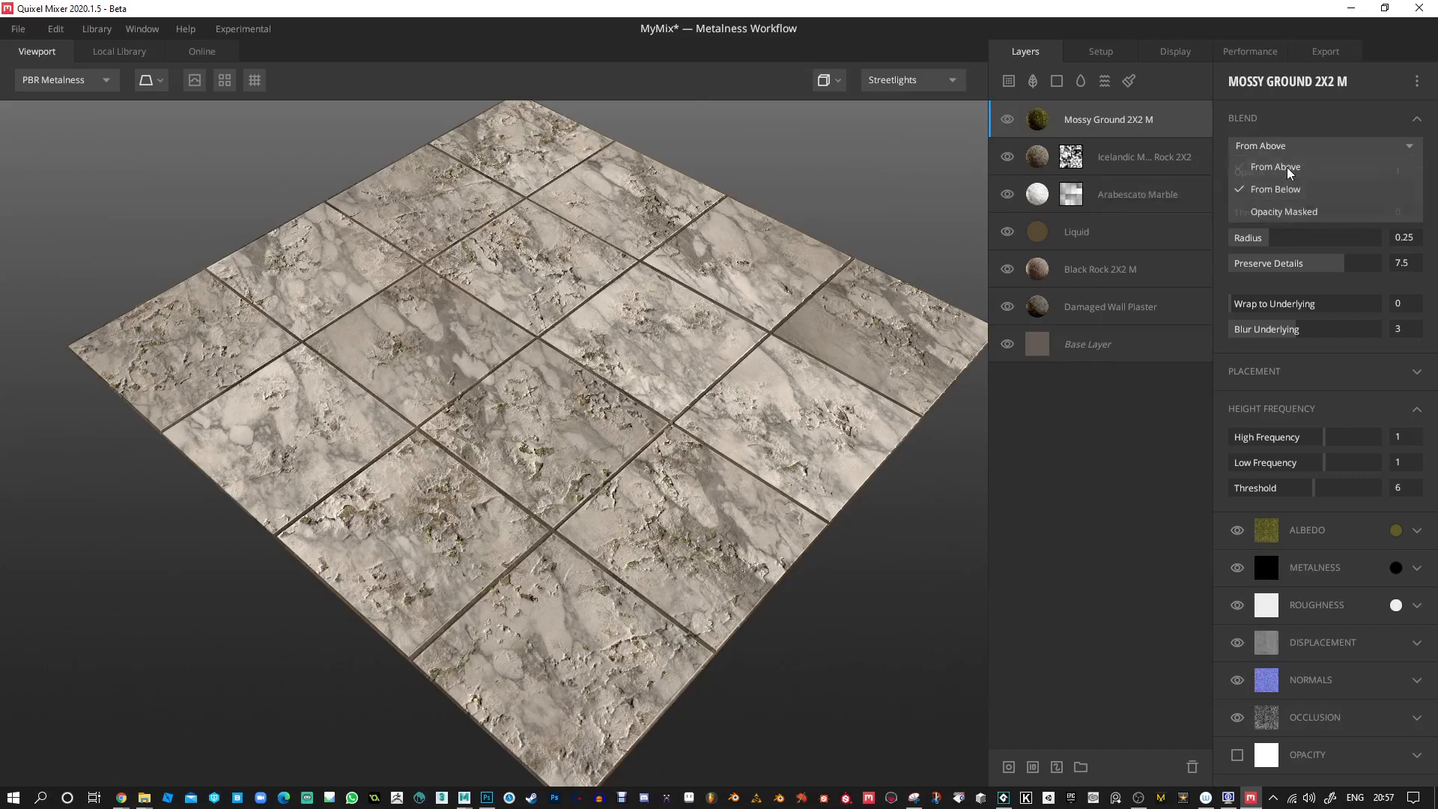
click(1287, 167)
drag(1288, 209, 1310, 216)
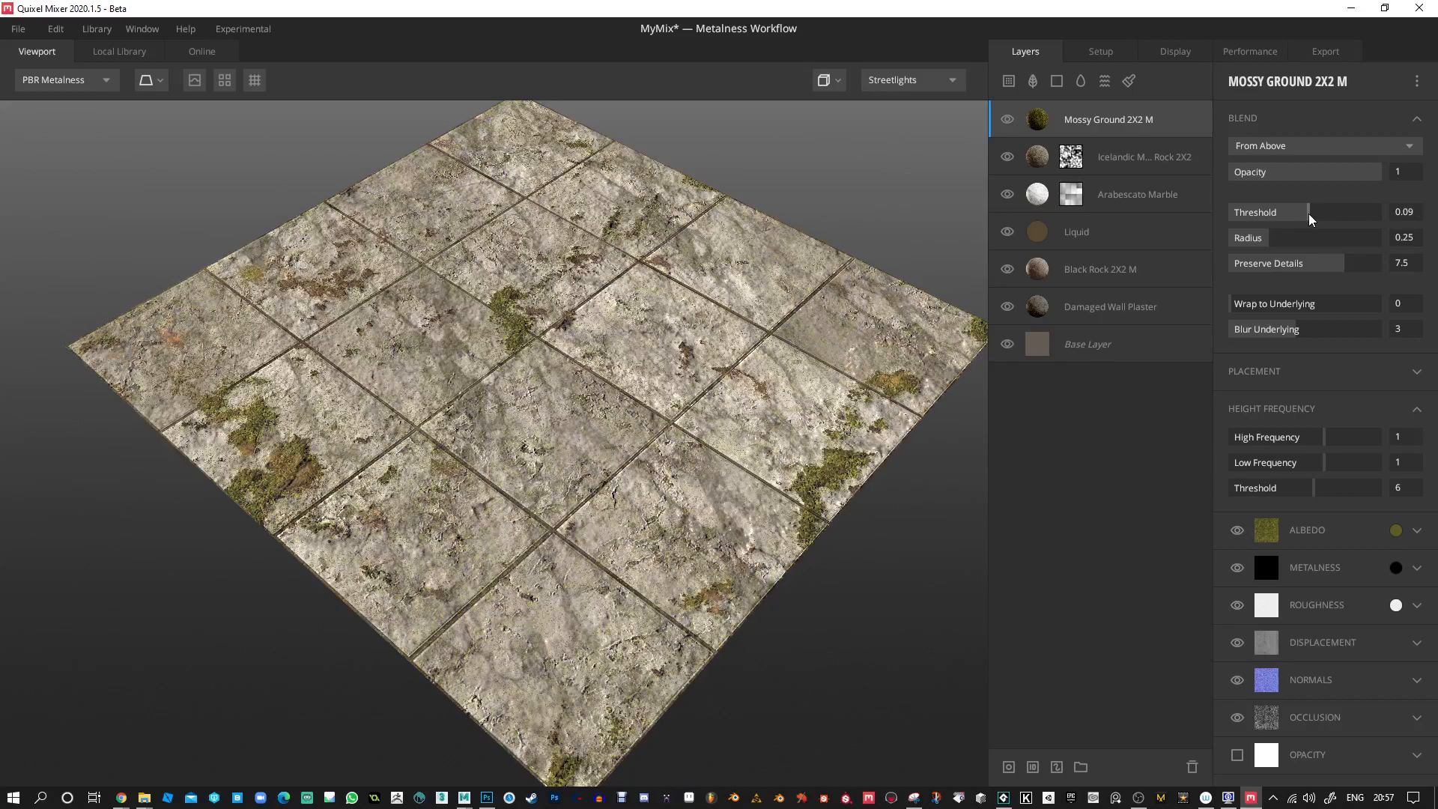
drag(754, 271, 1341, 308)
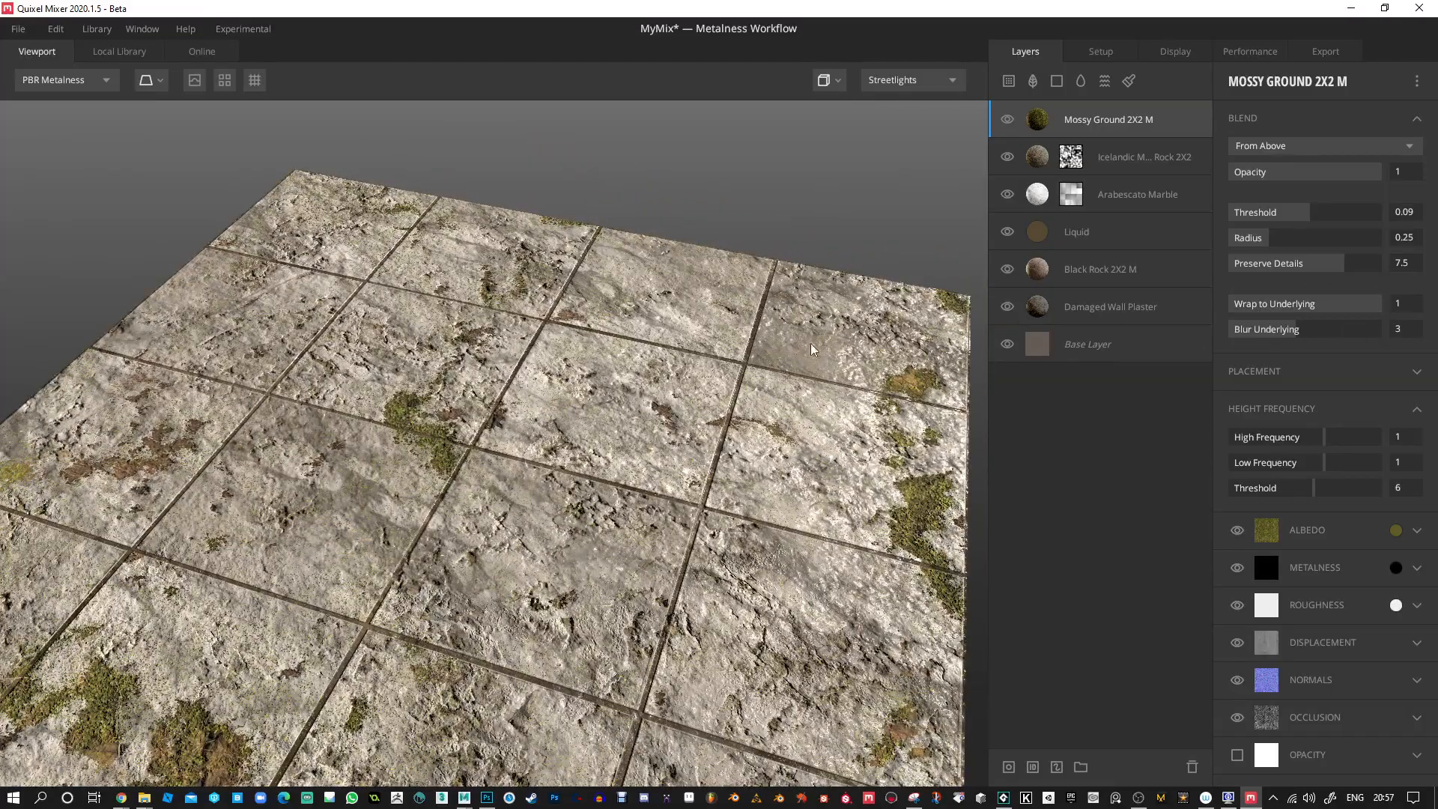
drag(750, 398, 899, 278)
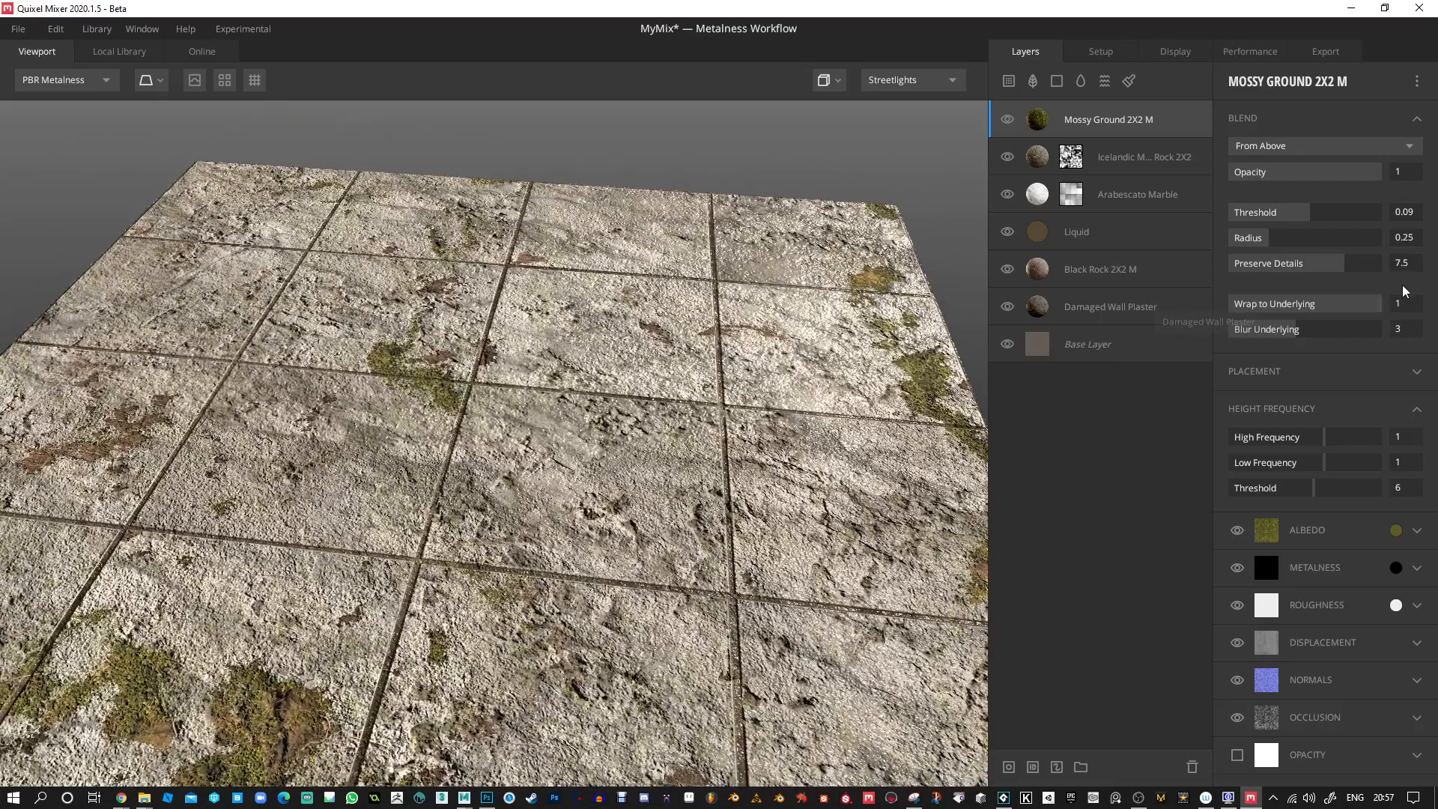
mouse_move(1326, 462)
mouse_down()
mouse_move(1270, 461)
mouse_move(1335, 465)
mouse_move(1320, 464)
mouse_up()
mouse_move(1324, 438)
mouse_down()
mouse_move(1301, 440)
mouse_move(1312, 439)
mouse_up()
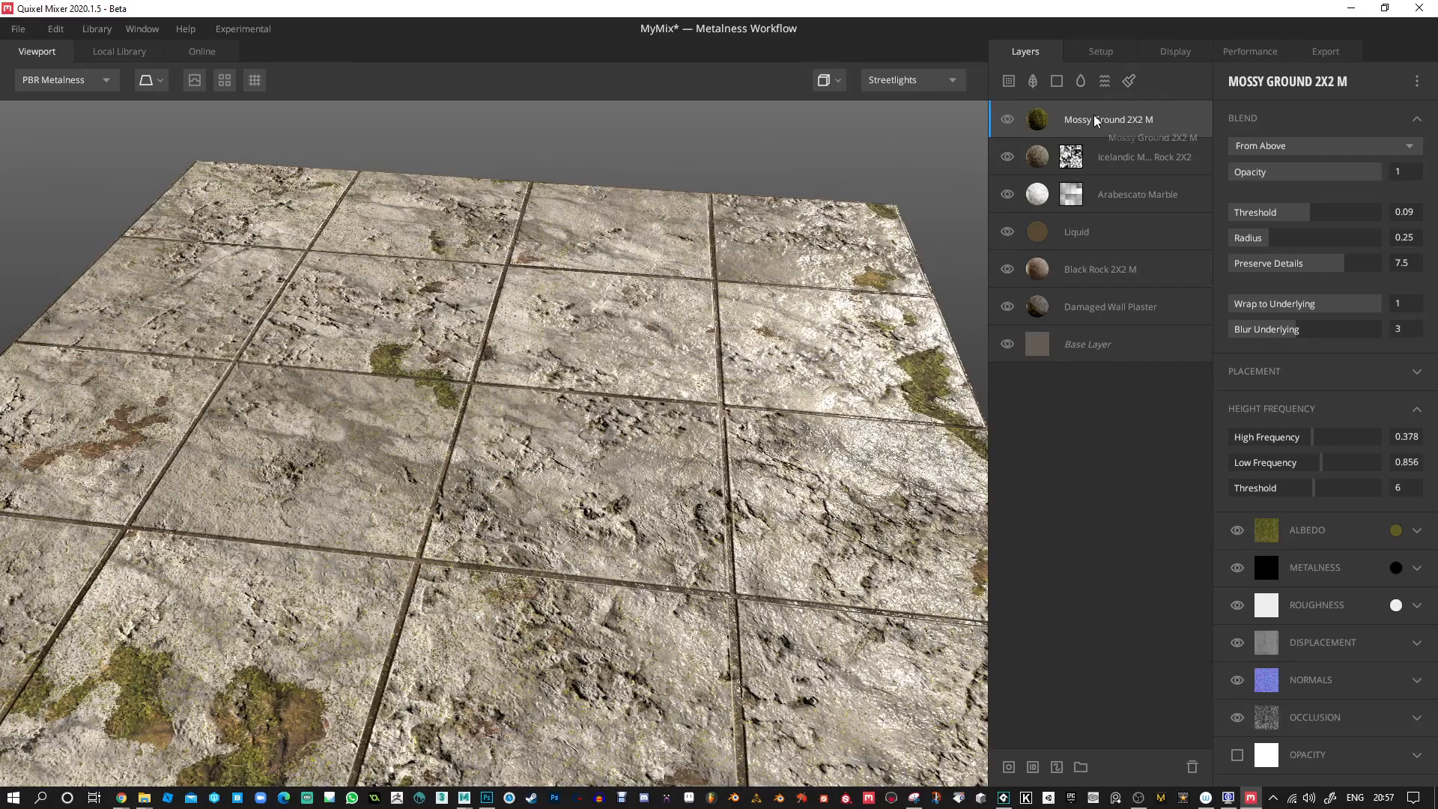
Mask the Mossy Ground layer with Perlin noise, using 6 octaves and a raised amplitude.
click(1009, 766)
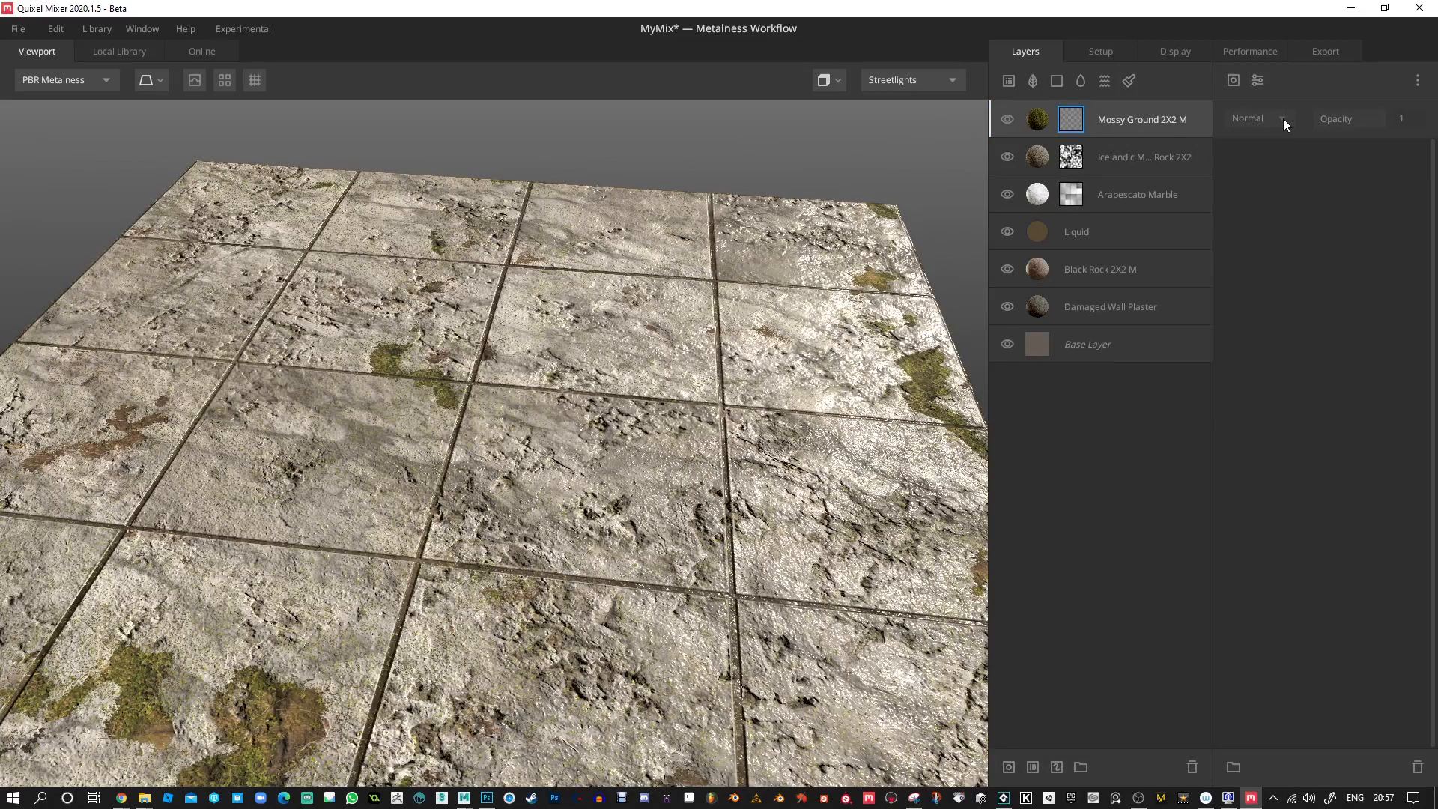
click(1234, 80)
mouse_move(1262, 151)
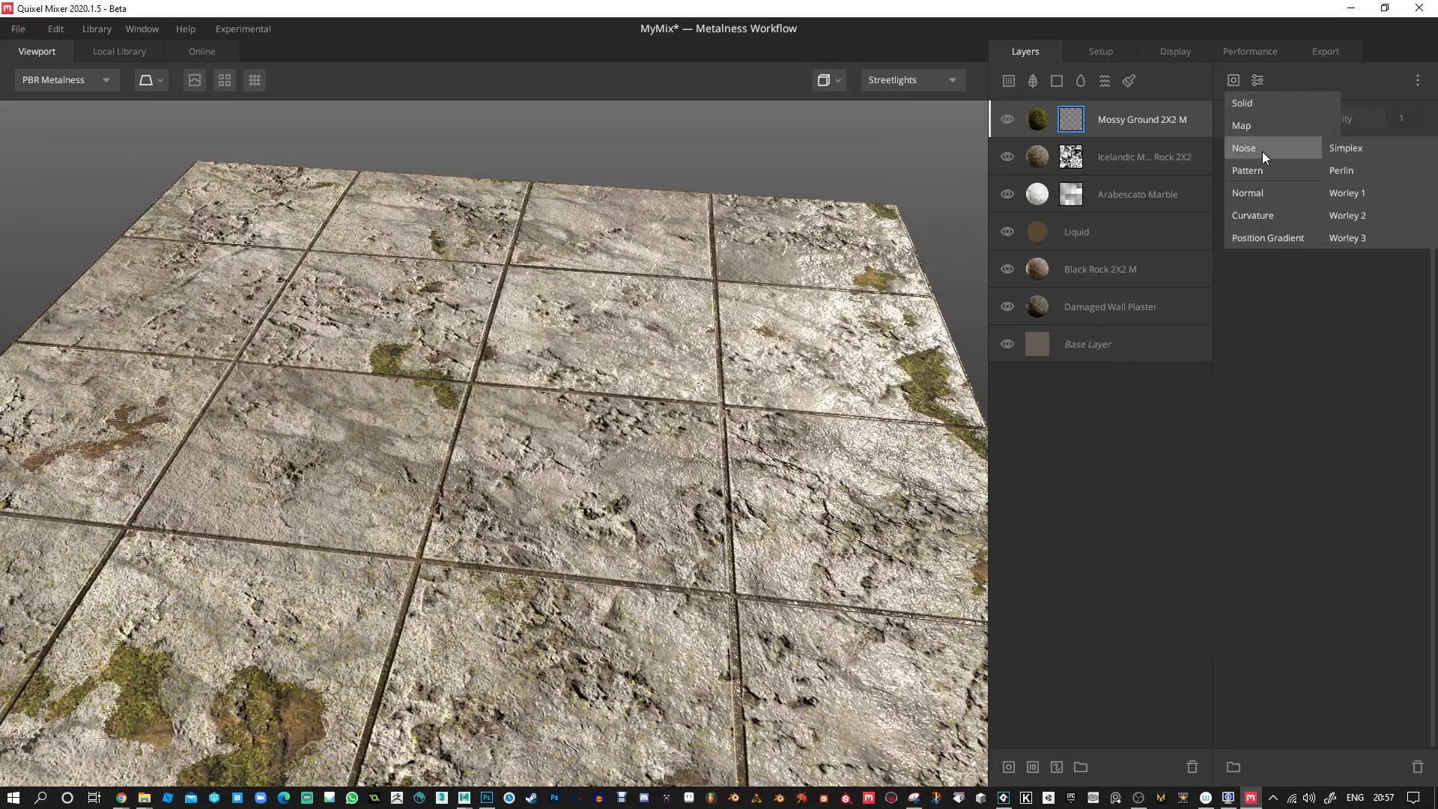
click(1345, 172)
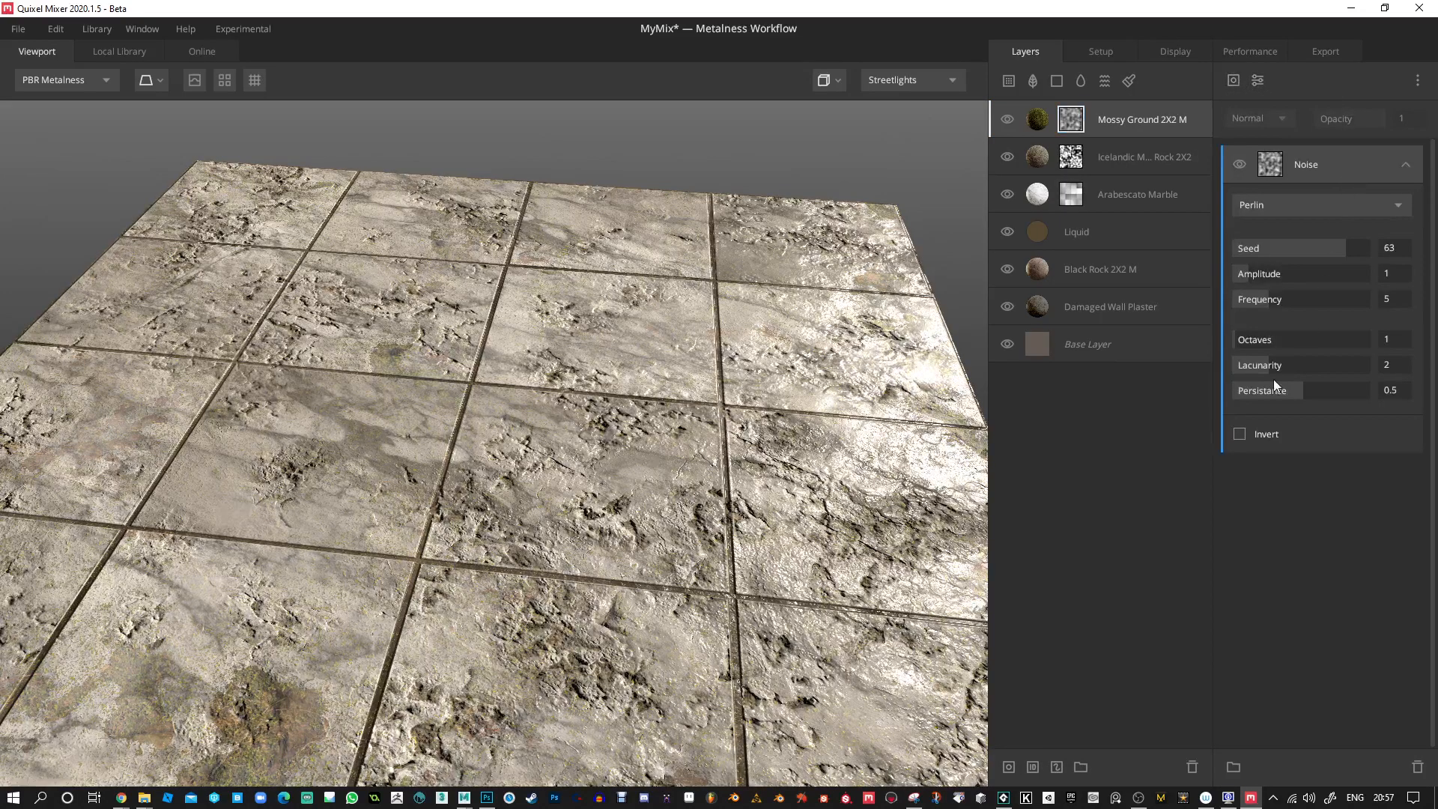
drag(1245, 341, 1281, 344)
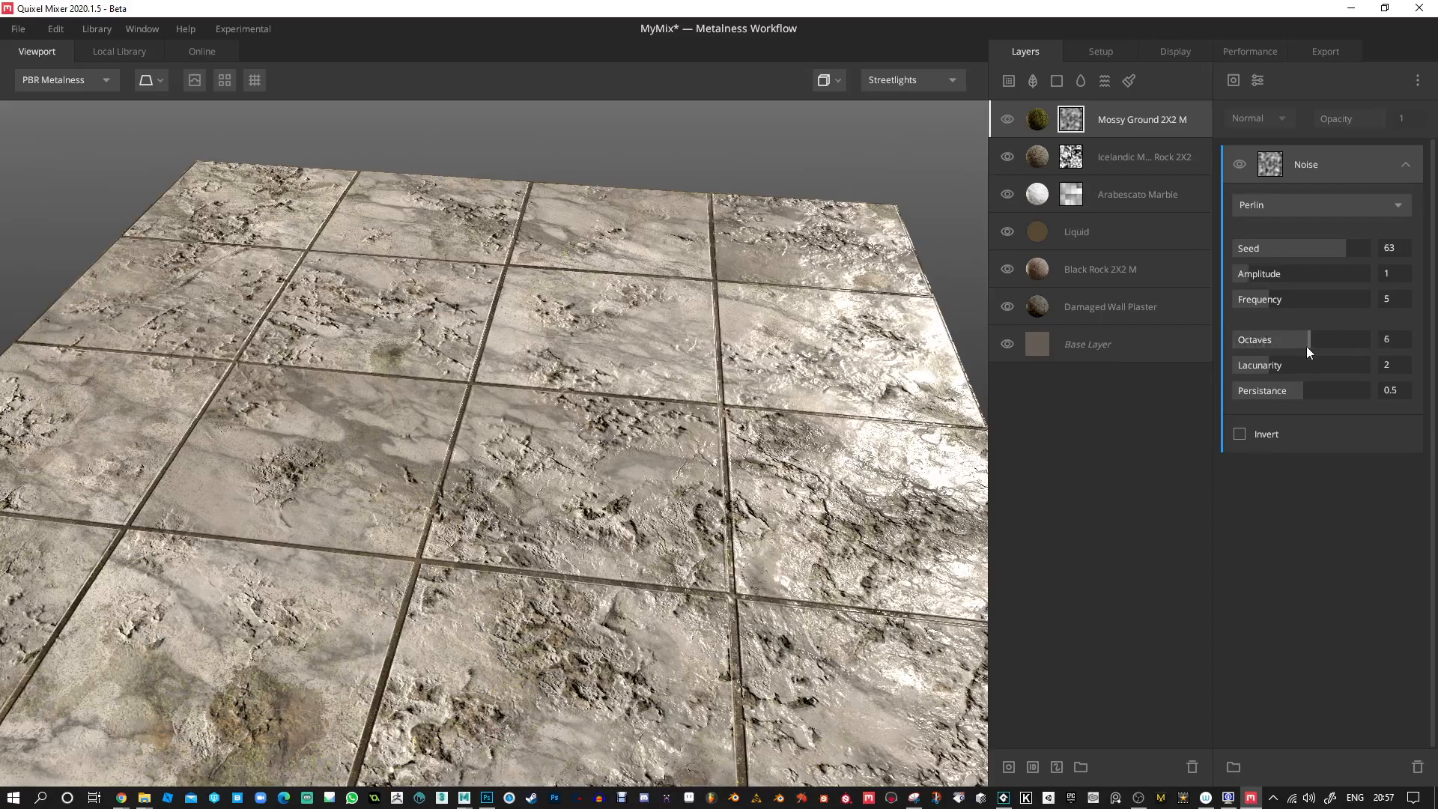
drag(1284, 279, 1321, 282)
drag(528, 339, 756, 249)
Toggle the Mossy Ground, Icelandic Mossy Rock and Arabescato Marble layers off and on to compare each one's contribution.
click(1014, 114)
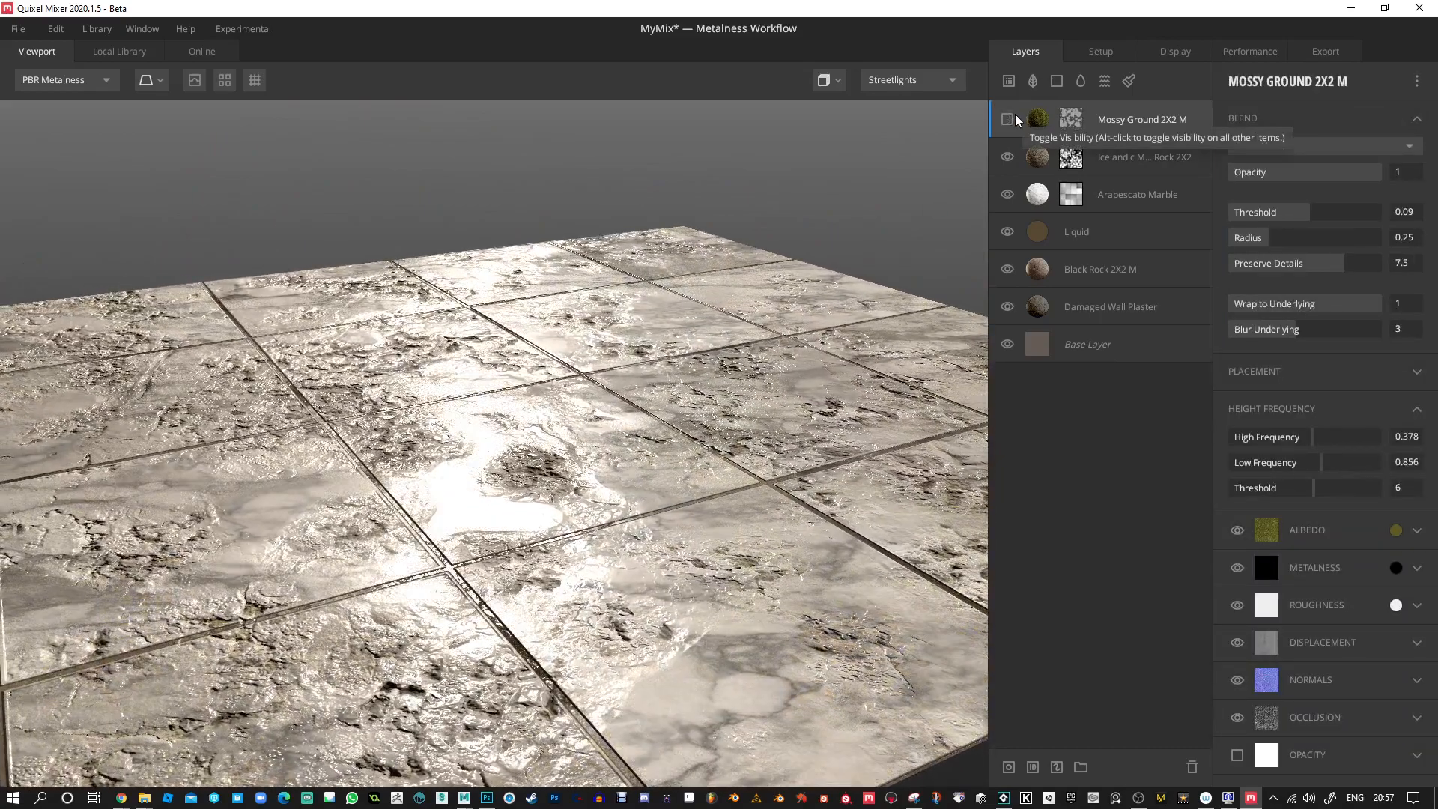
click(1014, 114)
click(1014, 113)
click(1015, 114)
click(1014, 113)
click(1014, 114)
click(1006, 158)
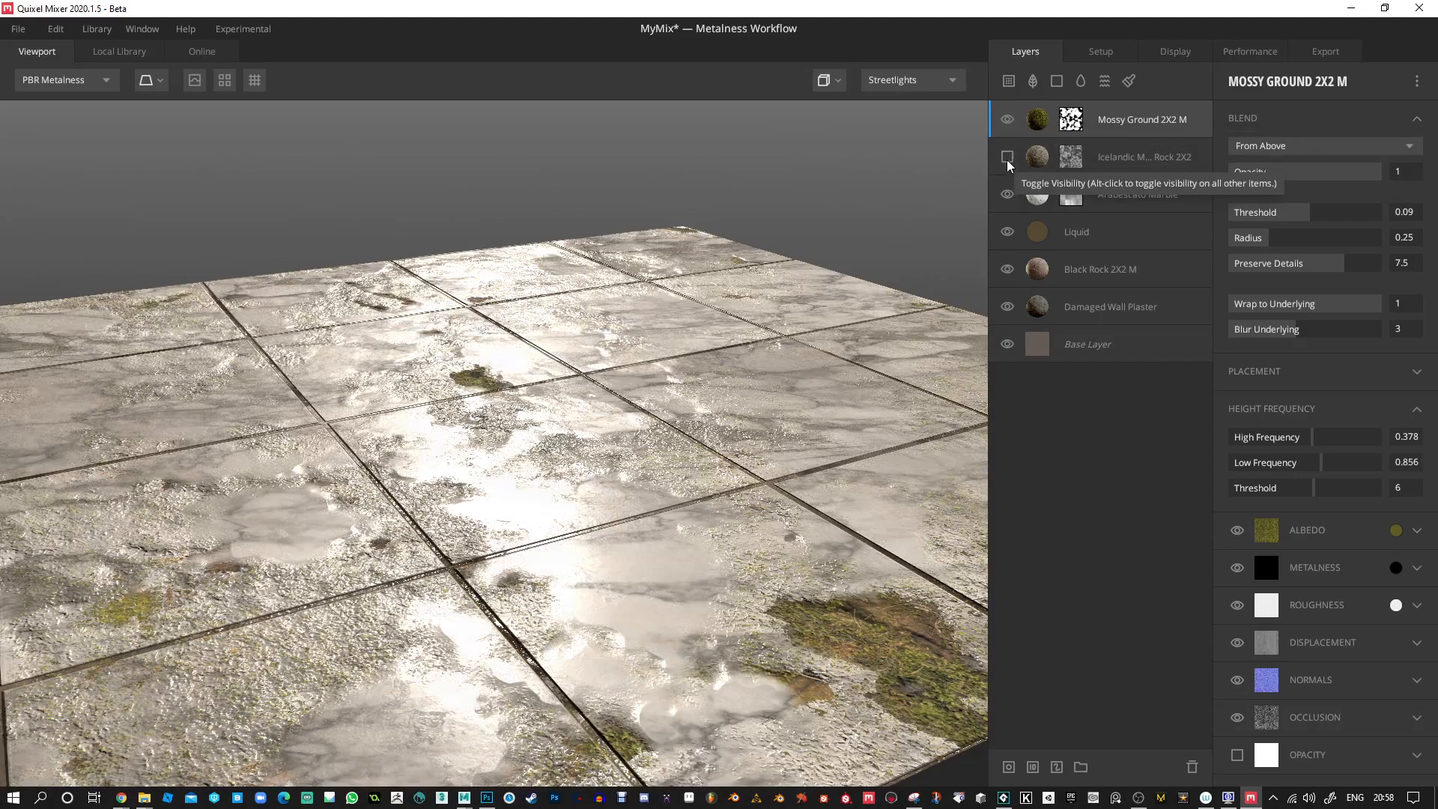
click(1006, 158)
click(1009, 196)
click(1008, 196)
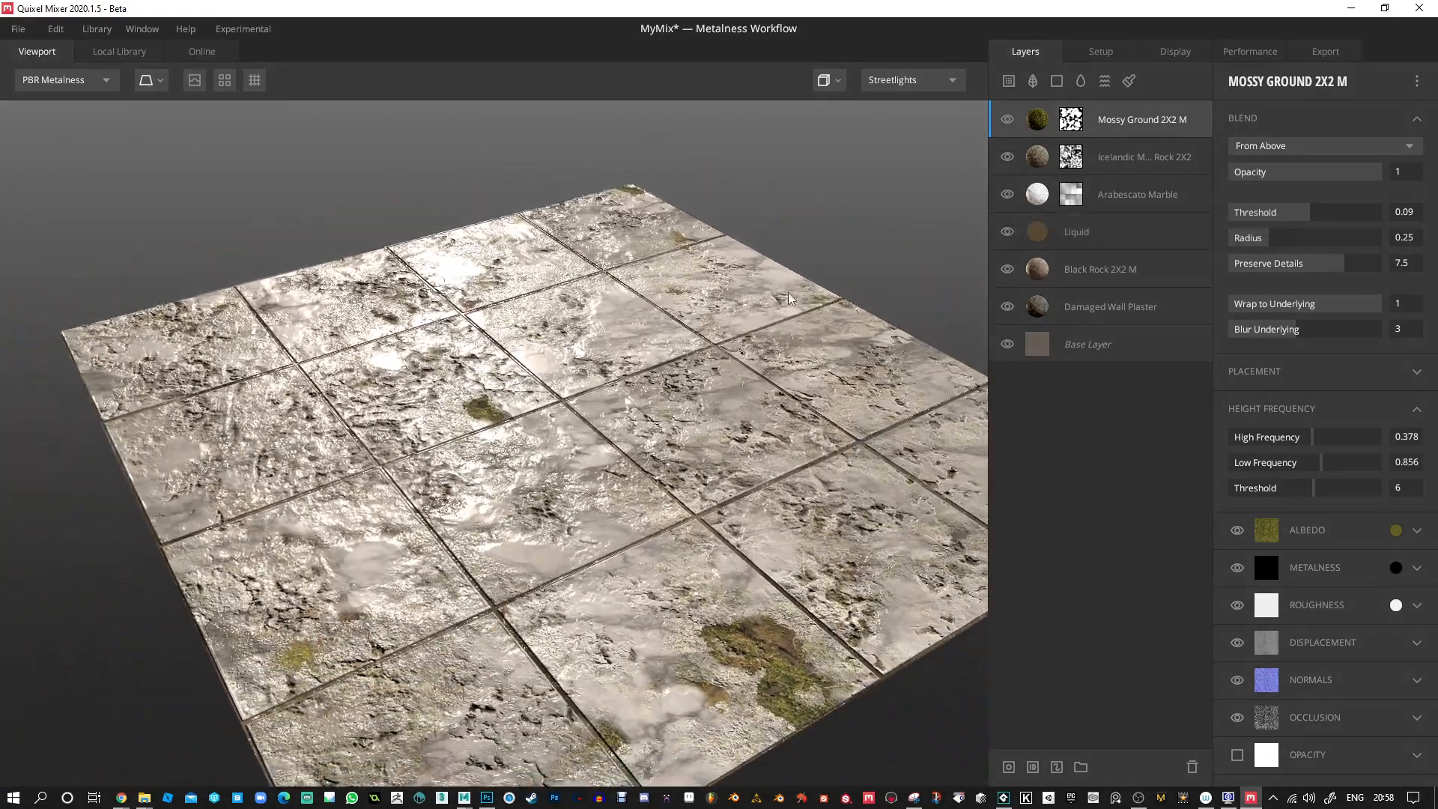
Hide the Arabescato Marble, Icelandic Mossy Rock, Liquid and Black Rock layers and show them again to compare their contributions.
click(1008, 195)
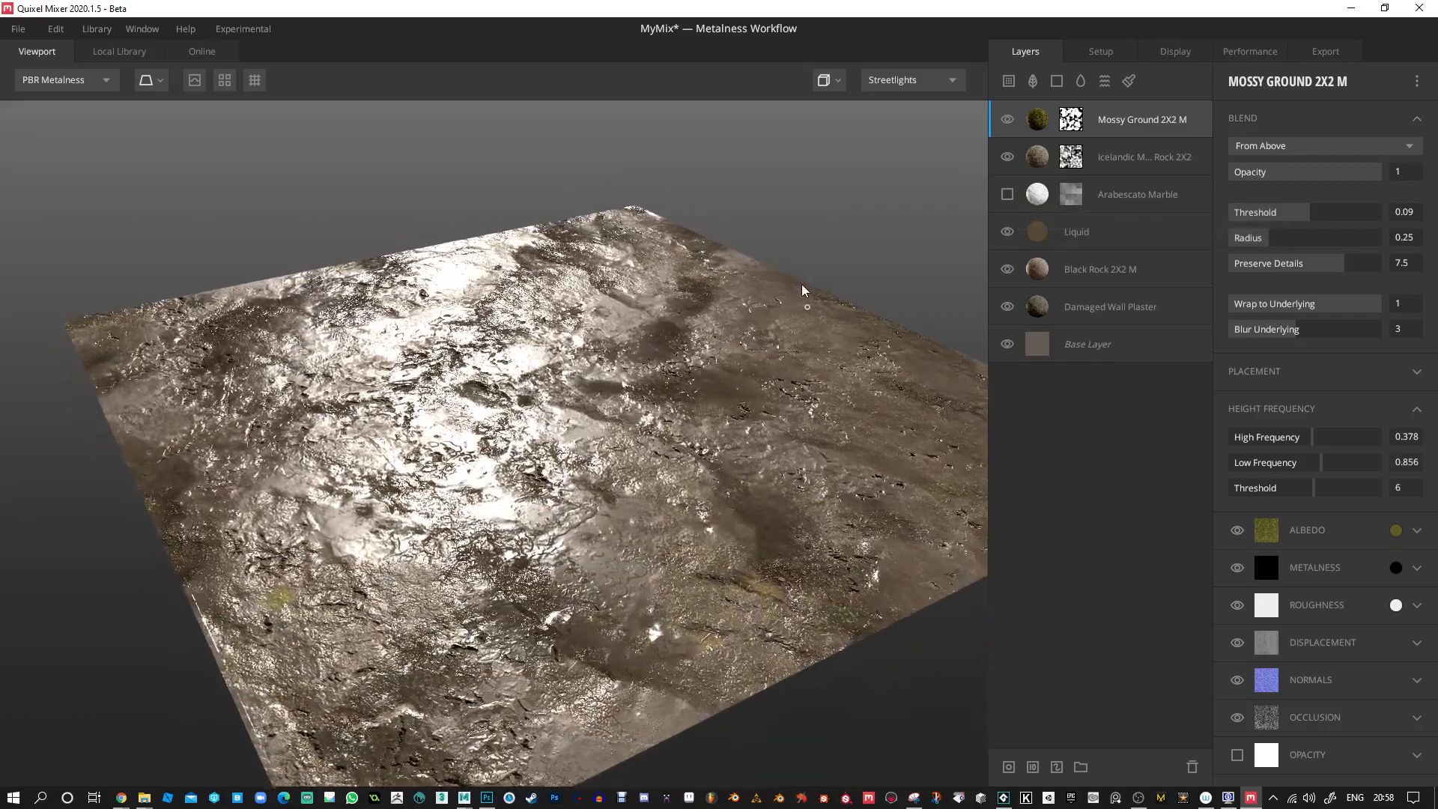
click(1009, 156)
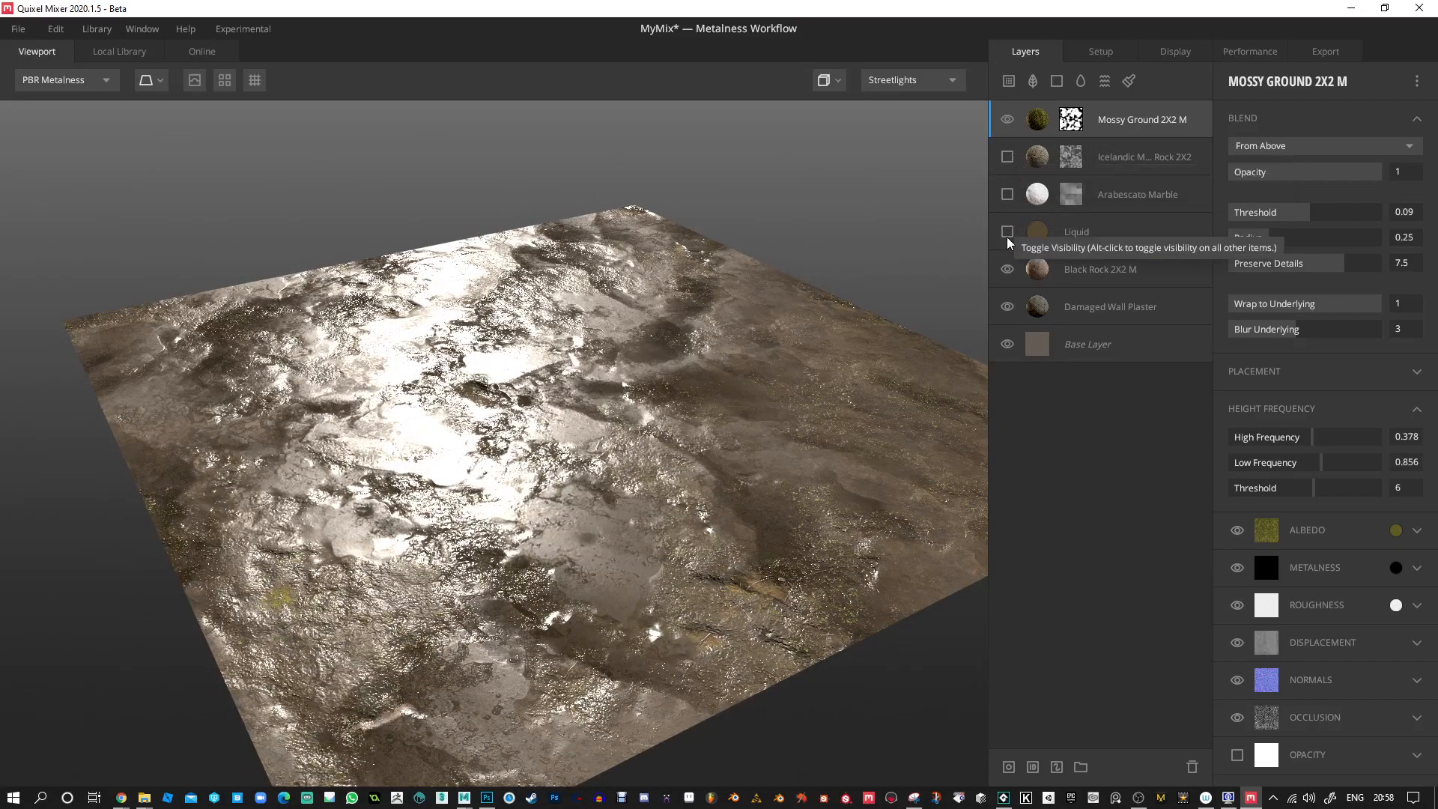
click(1007, 235)
click(1003, 269)
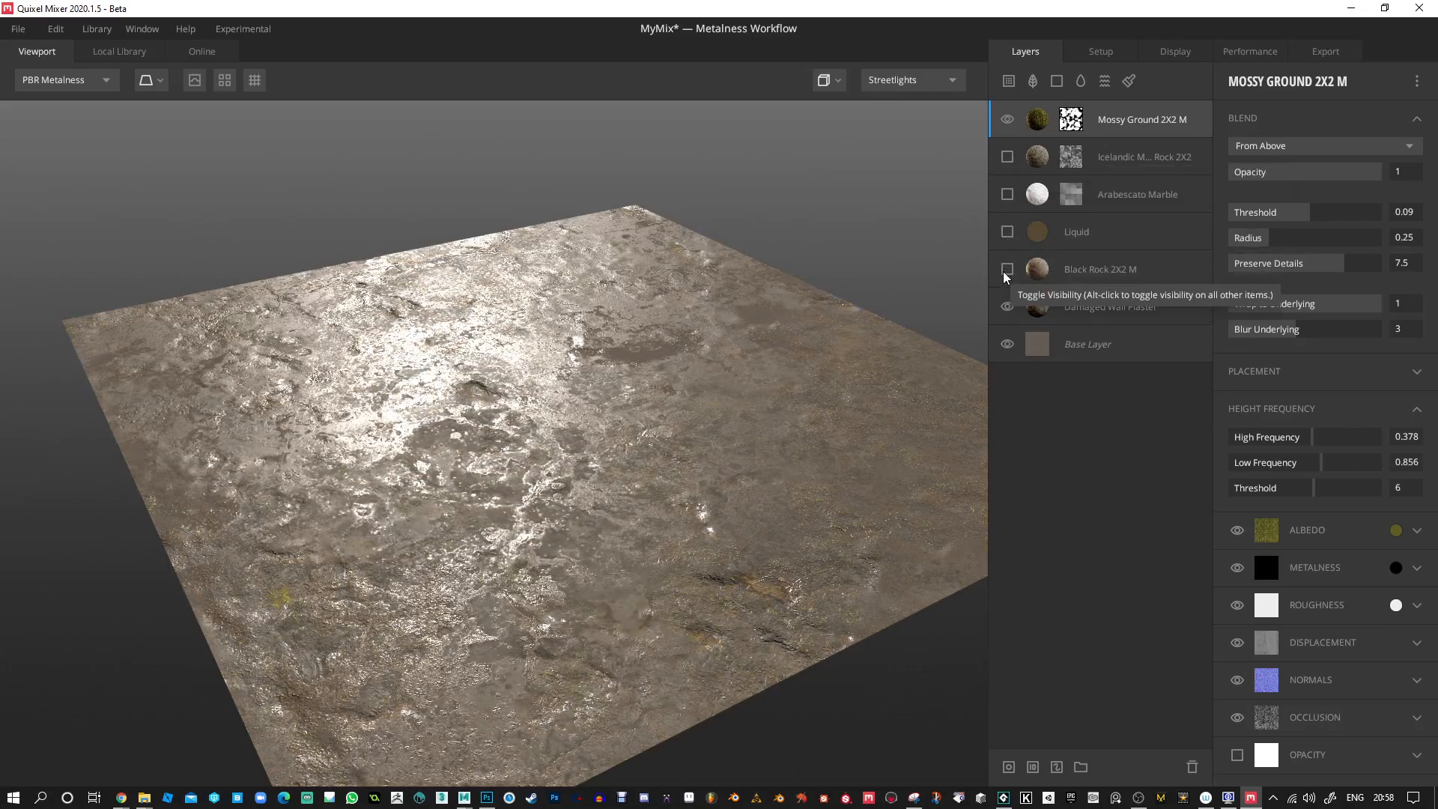
click(1004, 156)
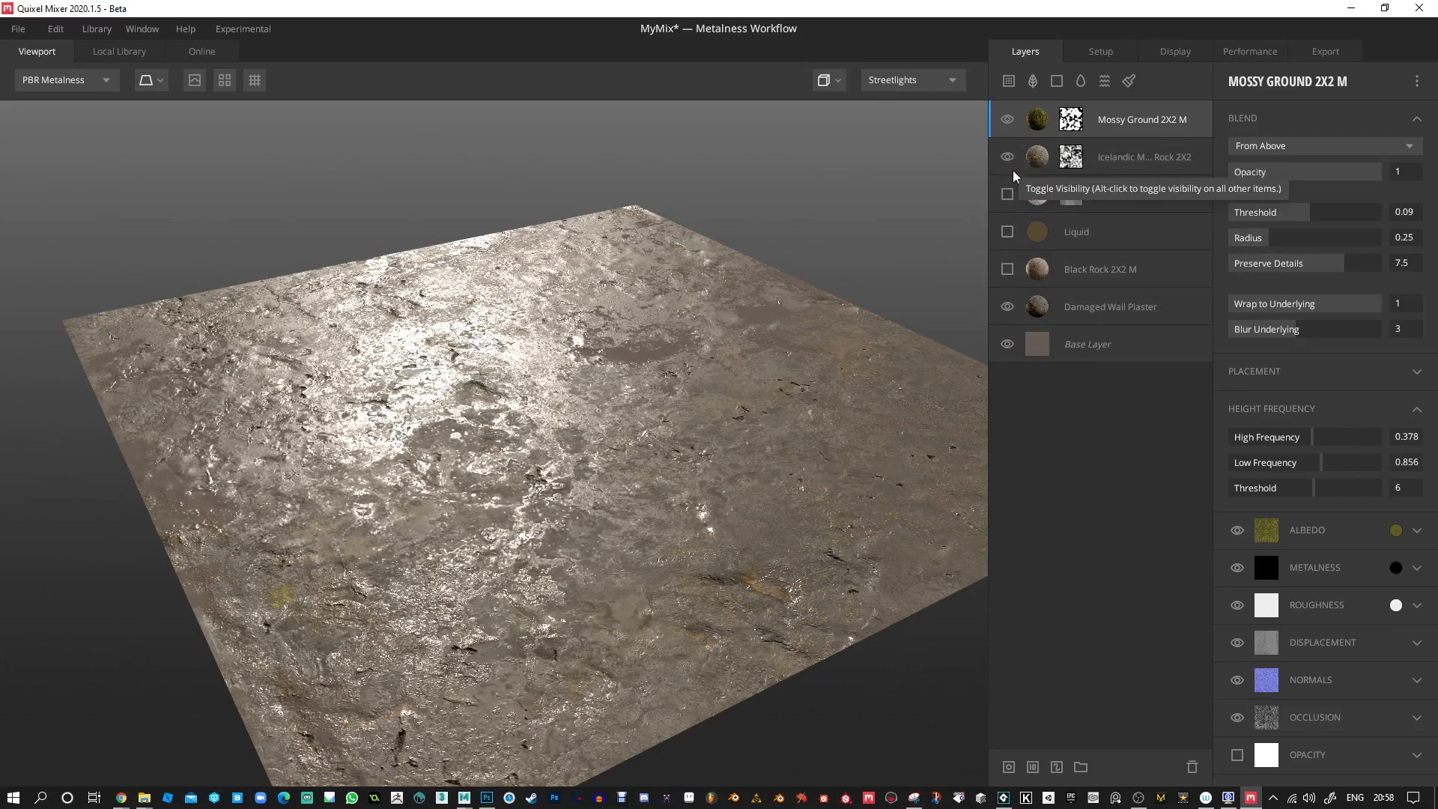
drag(780, 257, 511, 285)
click(1011, 195)
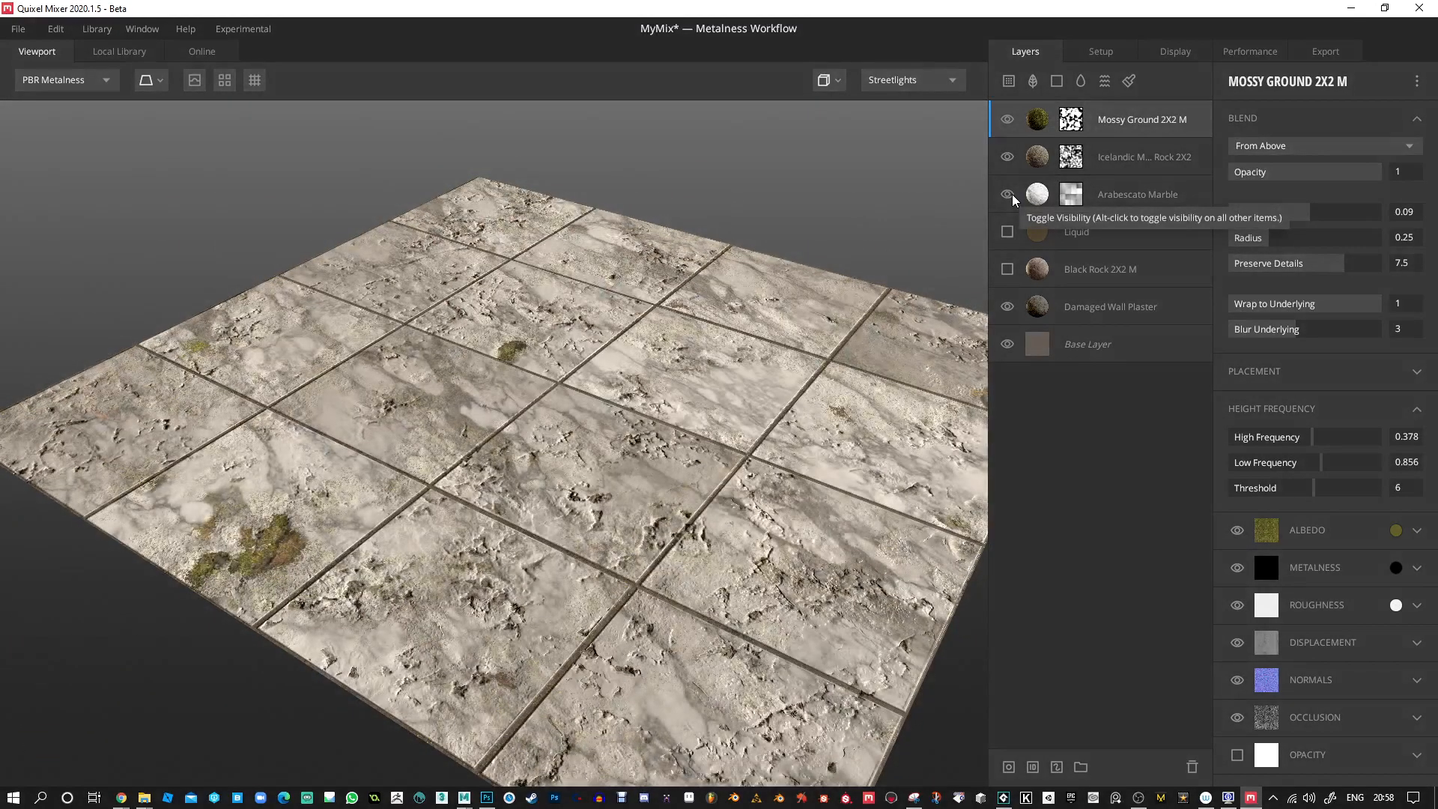
click(1011, 231)
click(1010, 271)
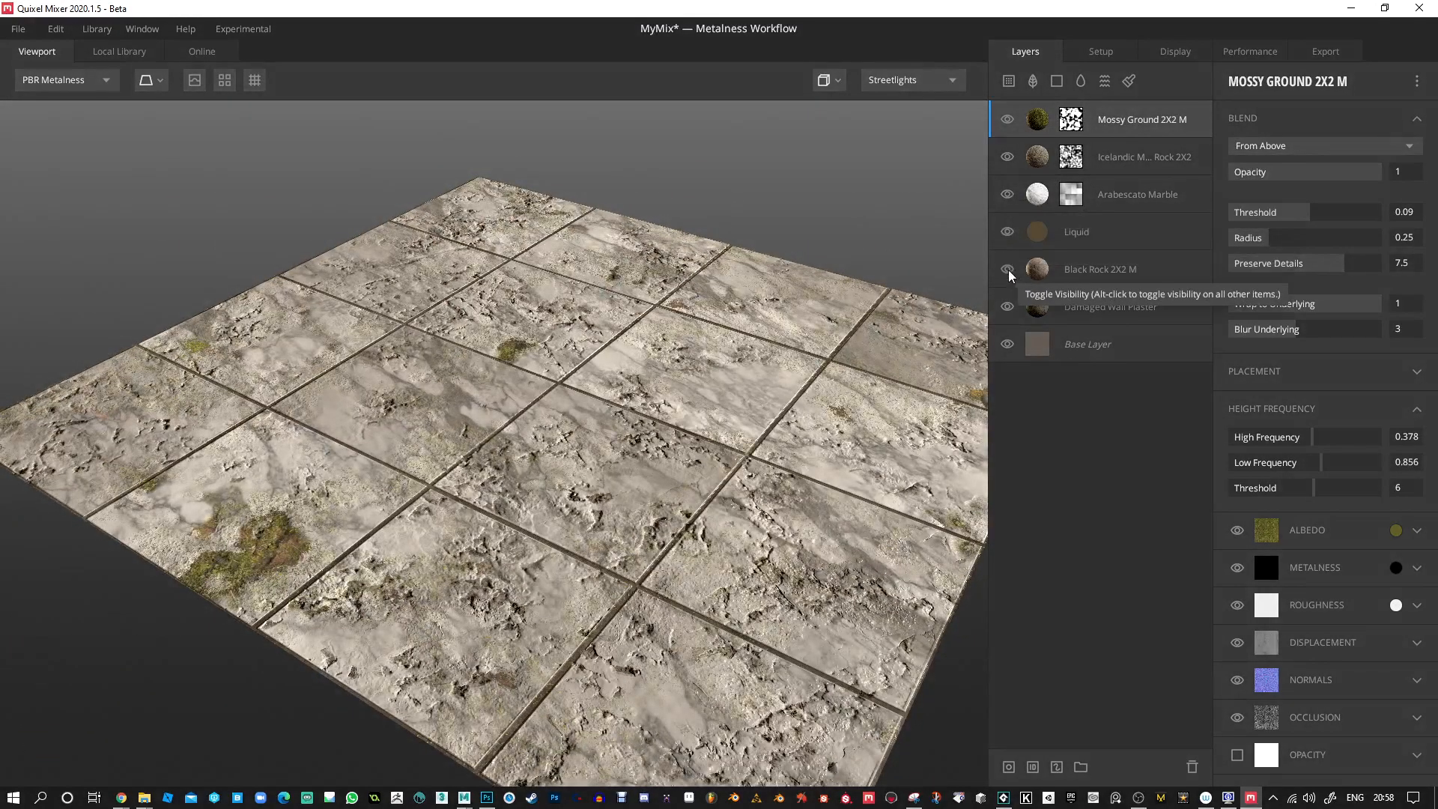
drag(731, 336, 680, 358)
Preview the material tiled and inspect the repetition and reflections of the marble floor from several angles.
scroll(680, 358, down, 5)
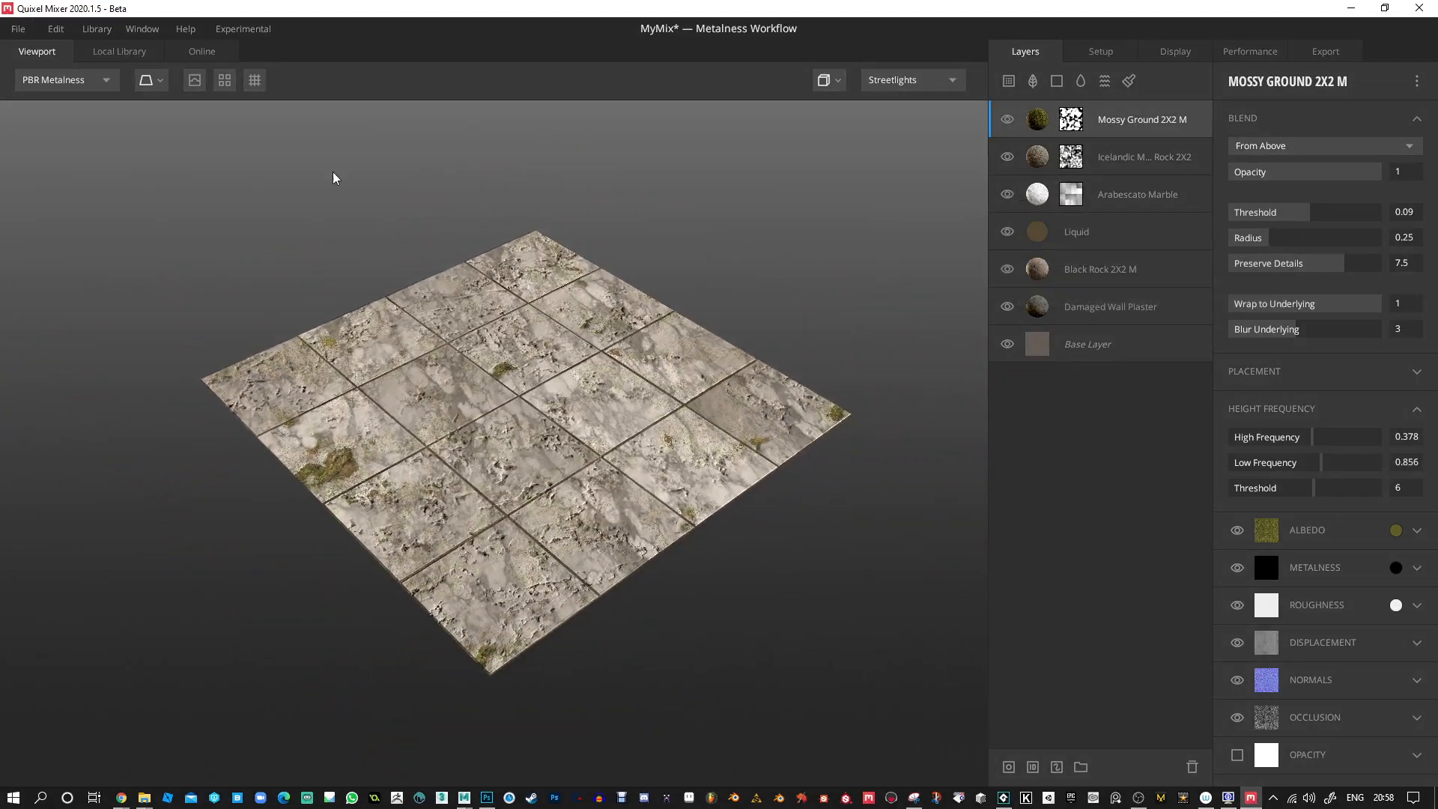
click(224, 79)
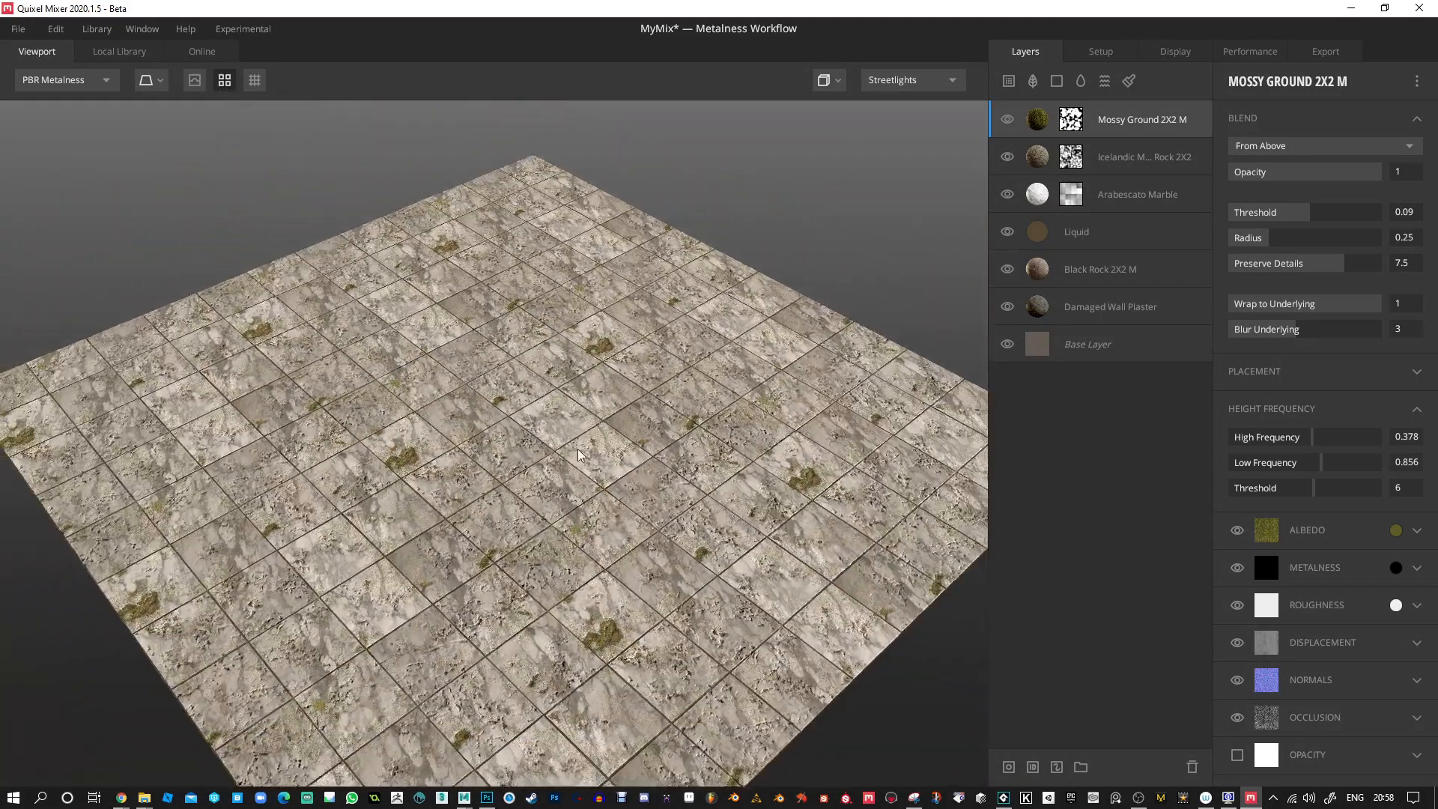
drag(577, 448, 741, 373)
right_drag(594, 391, 571, 519)
drag(571, 519, 522, 222)
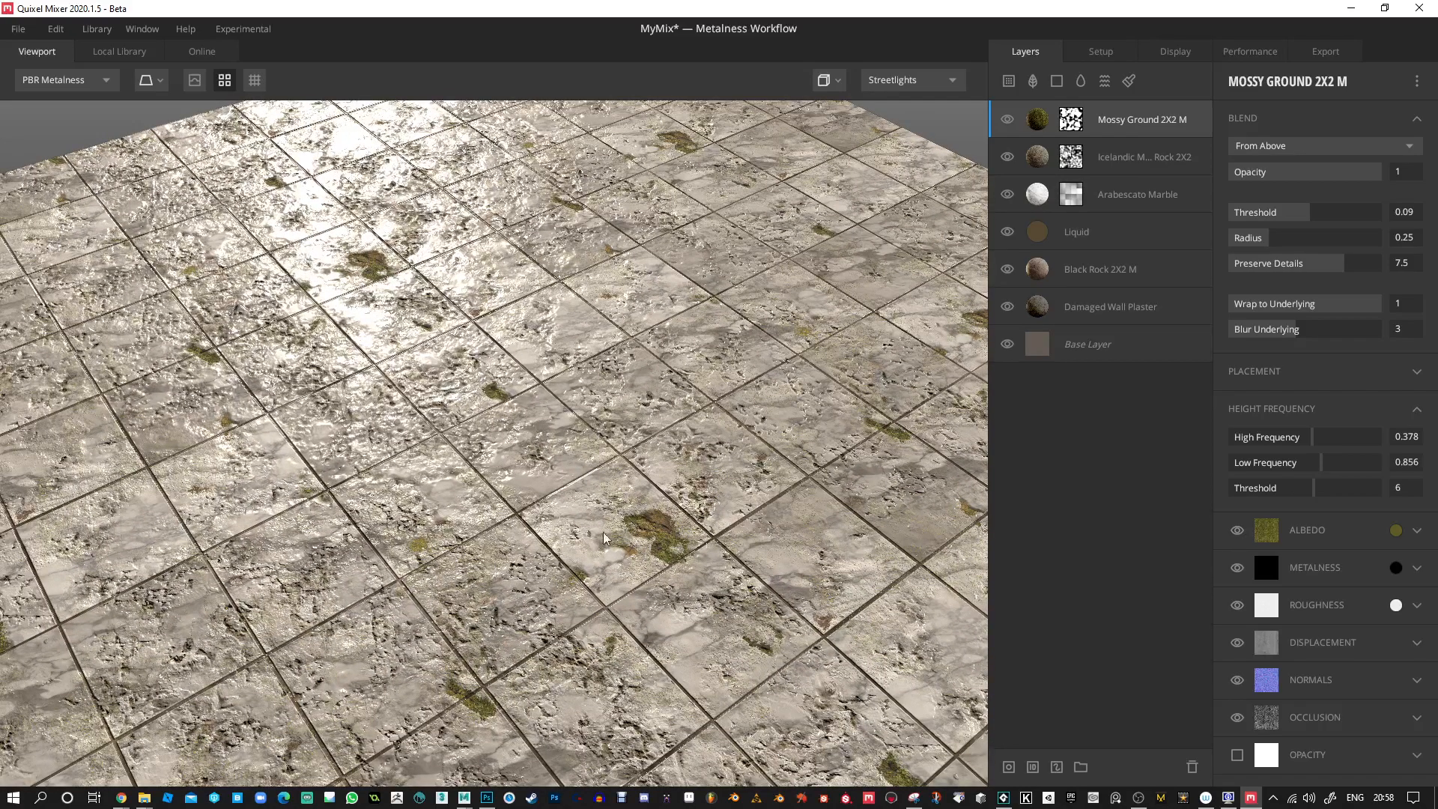
right_drag(593, 458, 490, 310)
middle_drag(553, 527, 595, 464)
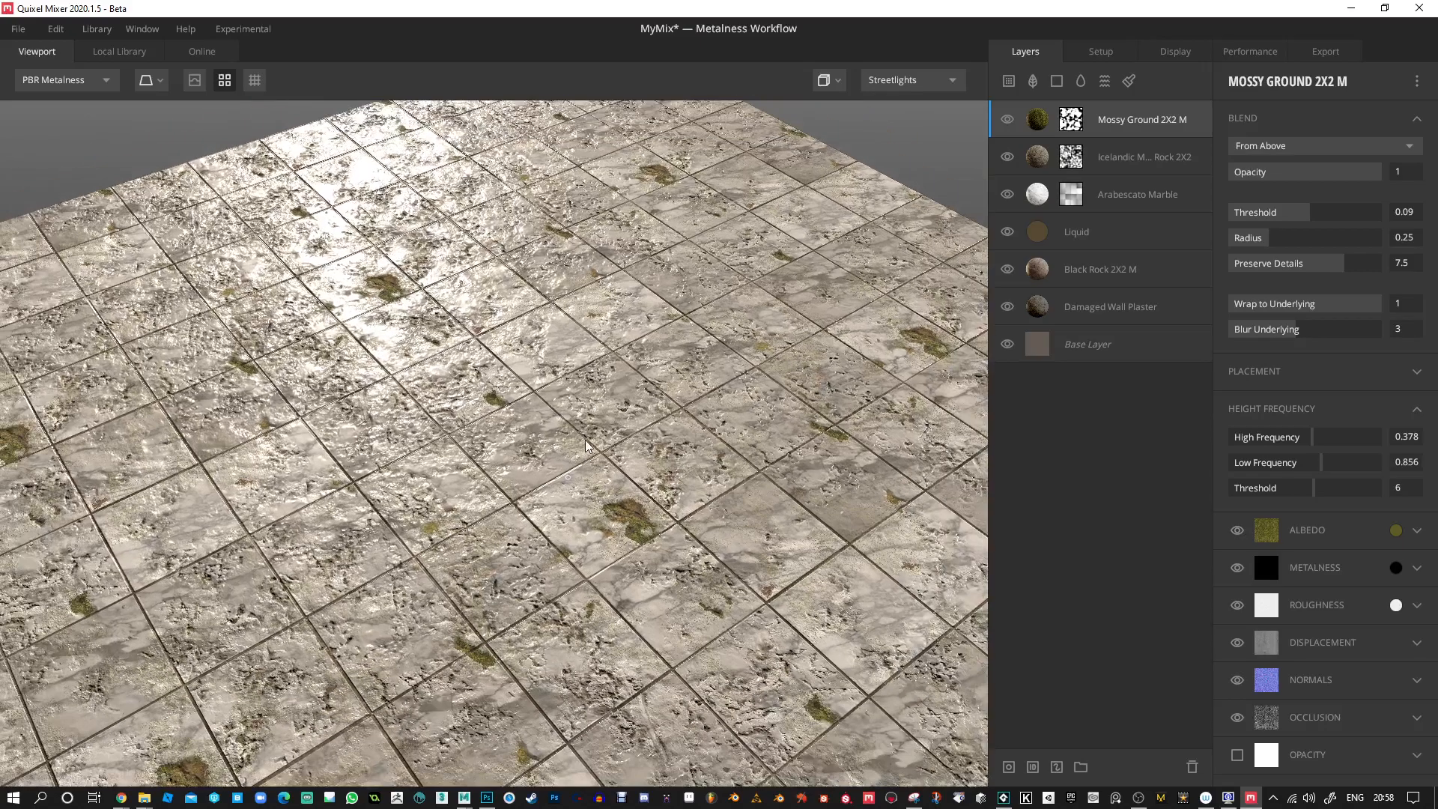
right_drag(595, 465, 527, 399)
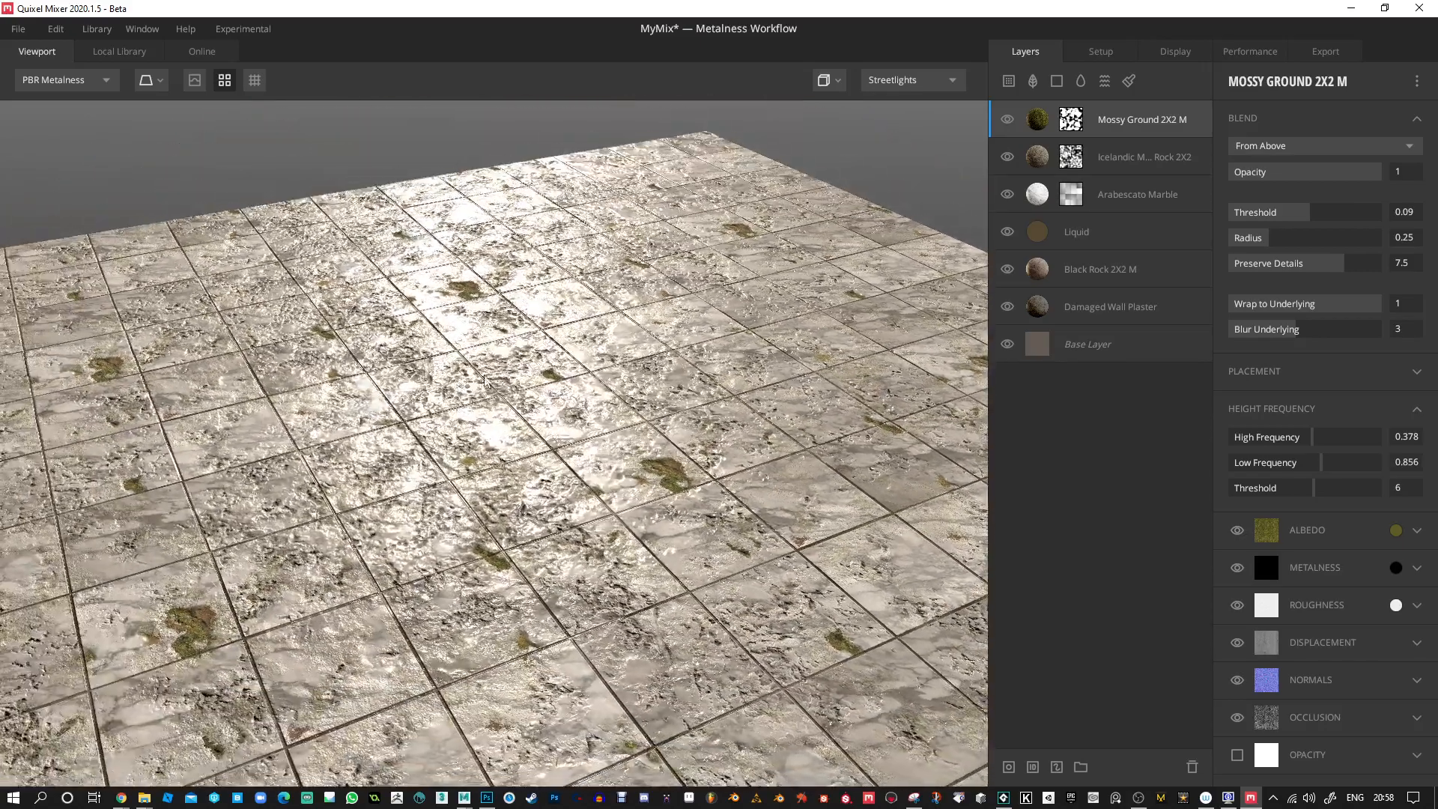
drag(564, 543, 637, 495)
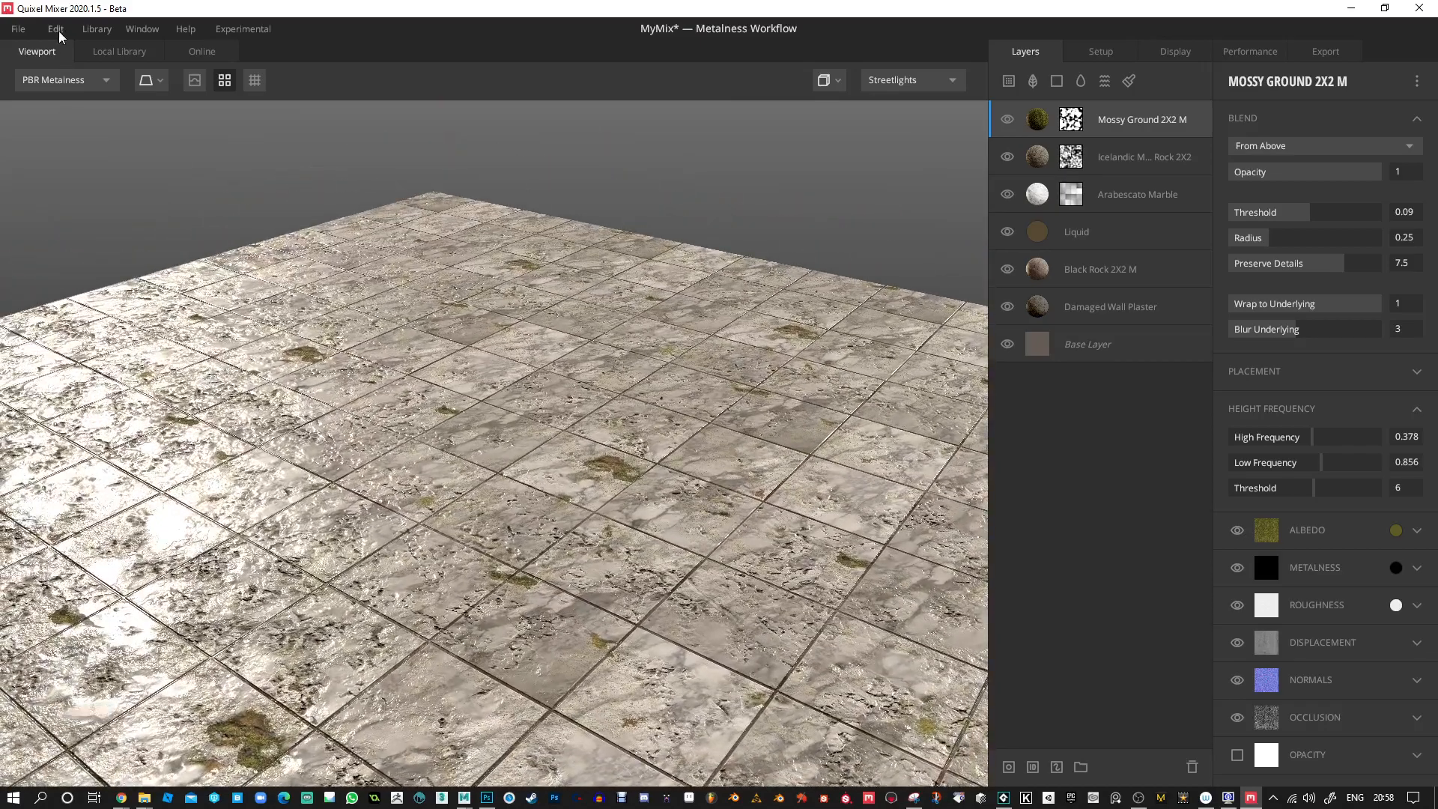
Clear the Moss category filter, limit the local library to Atlas assets and add Moss Patch as a new layer.
click(128, 51)
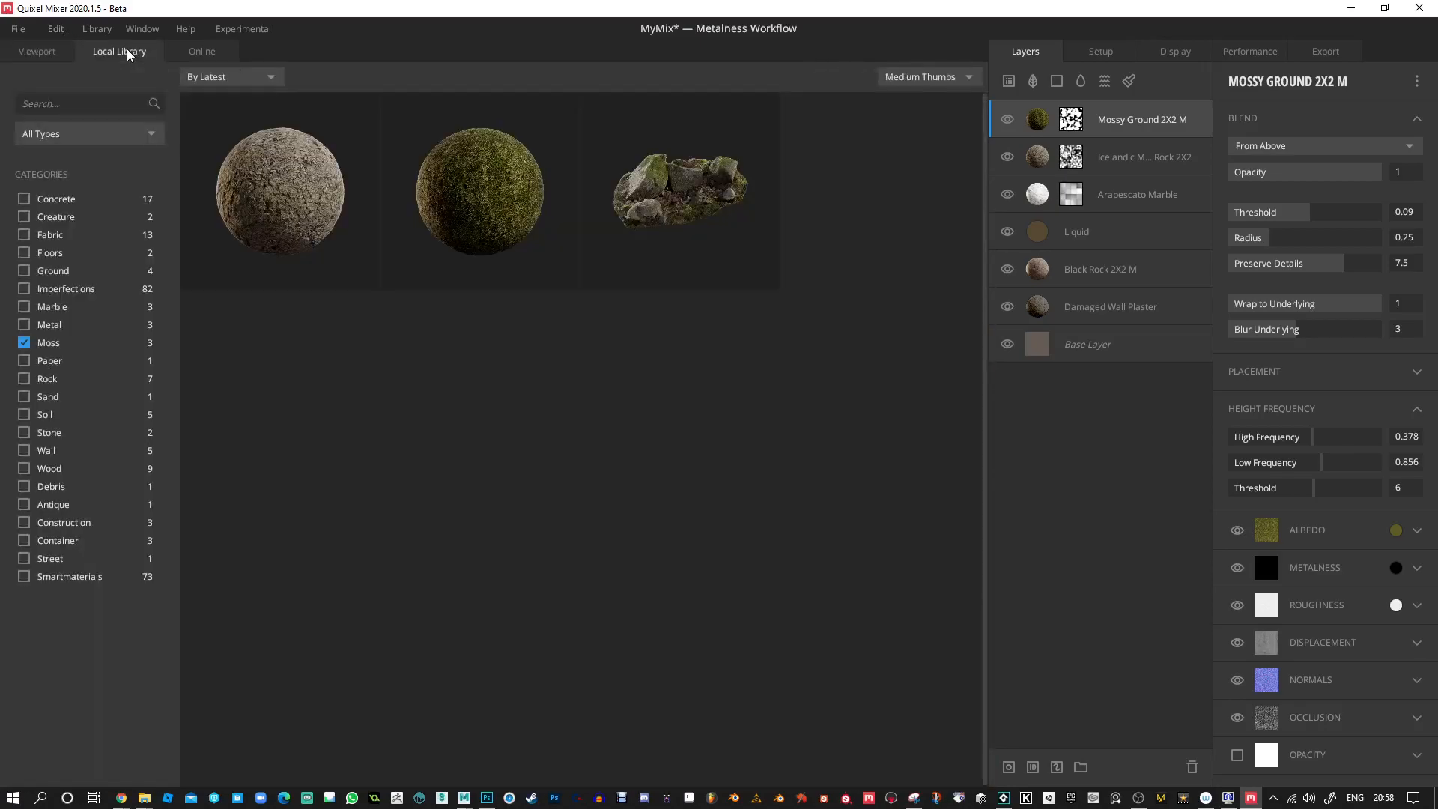
click(27, 343)
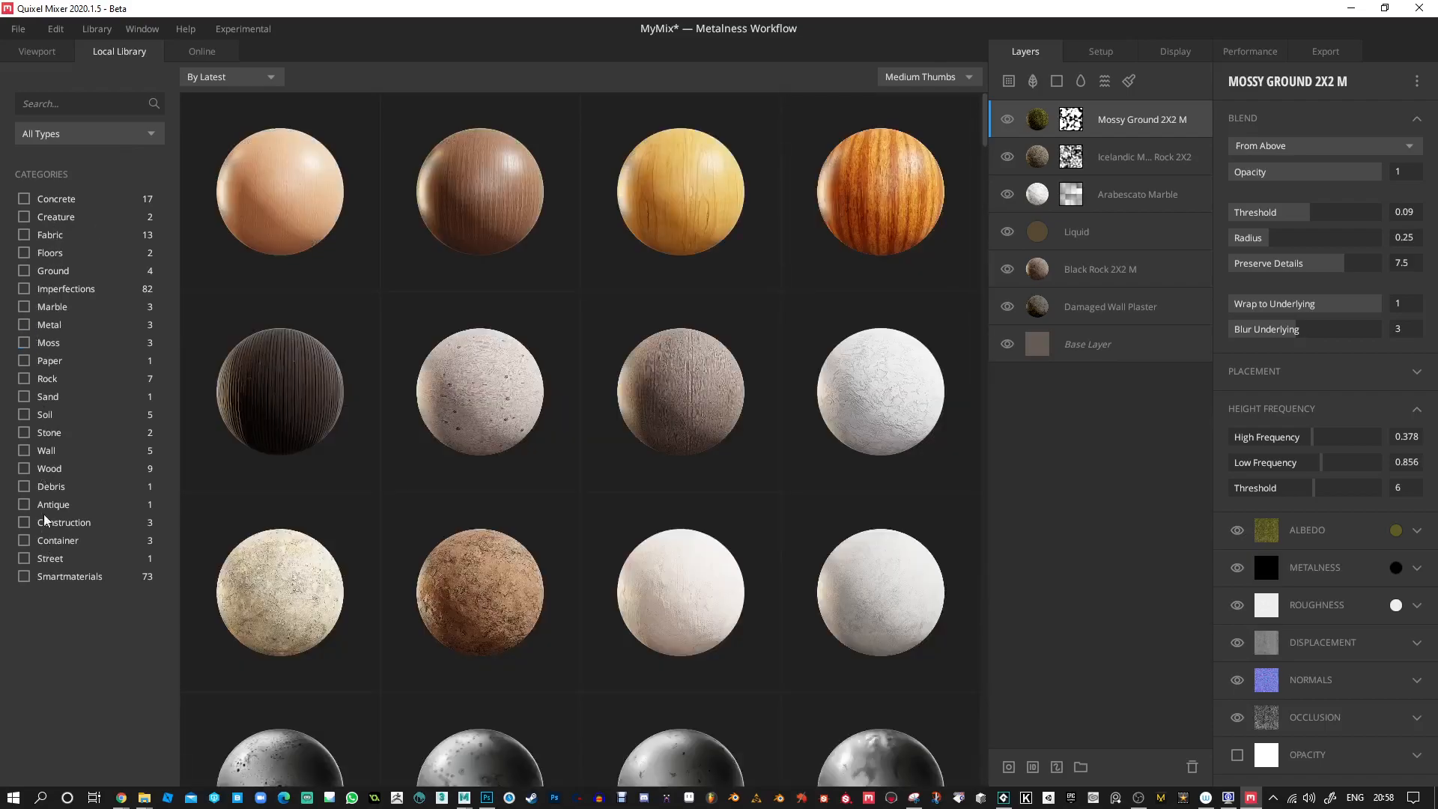
scroll(354, 388, down, 10)
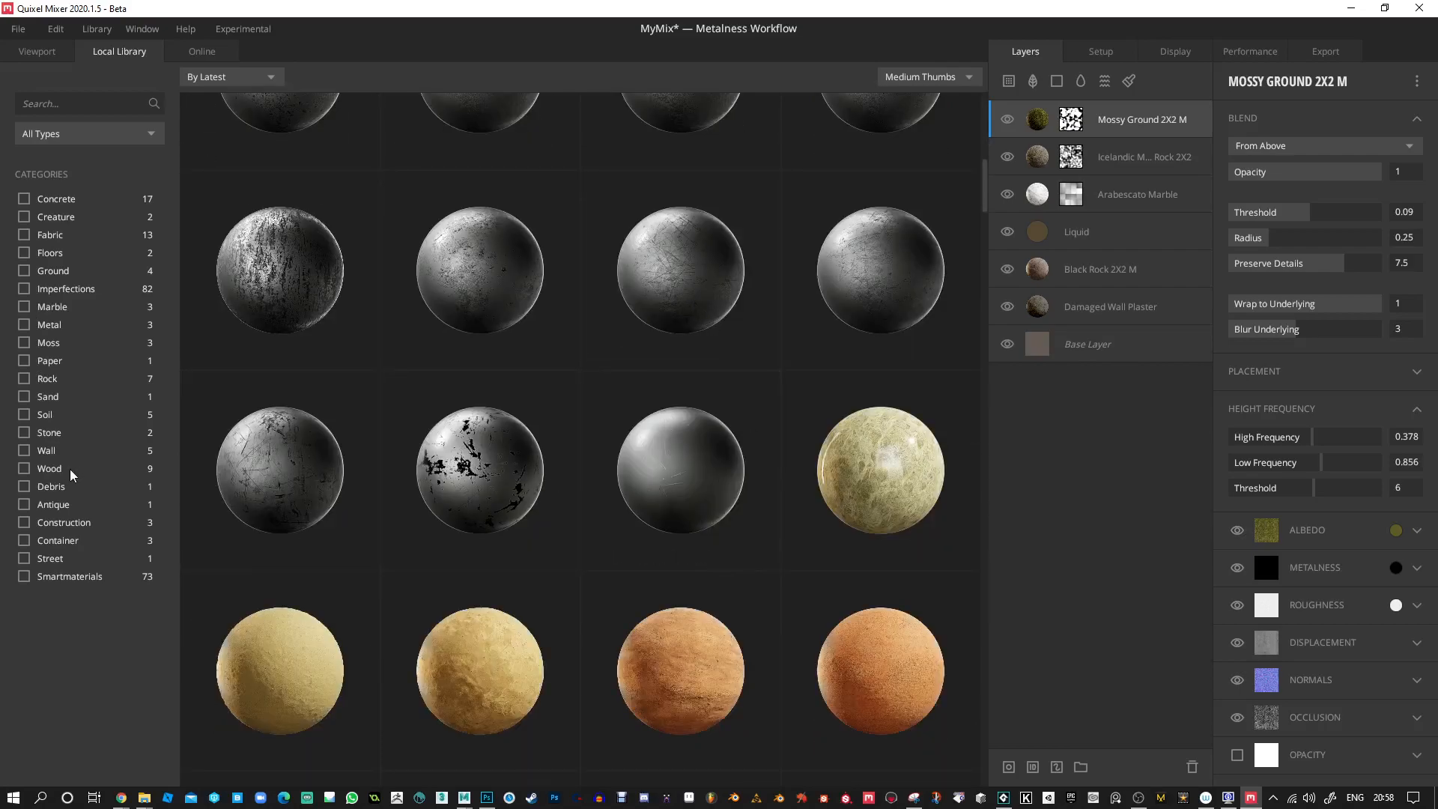
scroll(474, 257, up, 5)
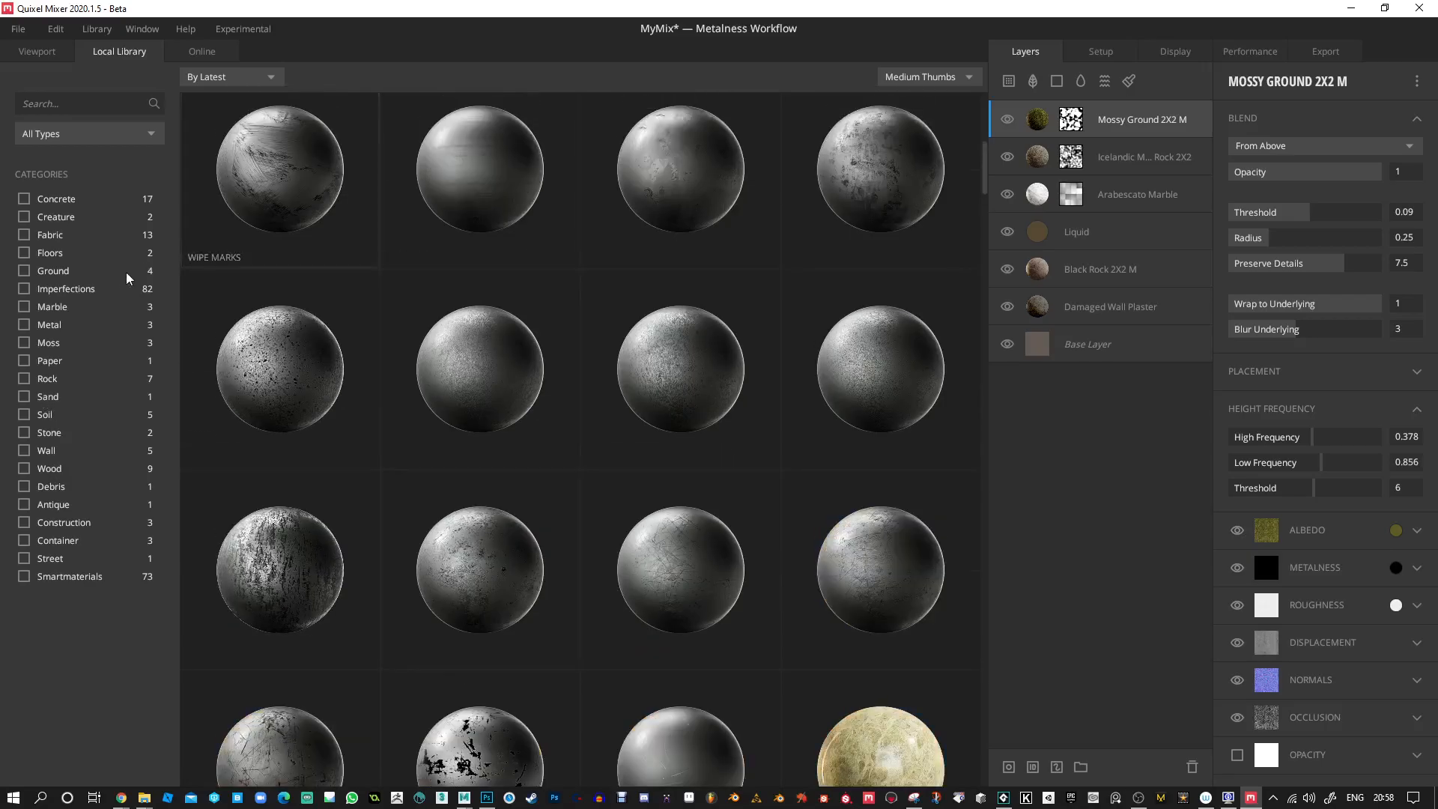
scroll(390, 270, up, 7)
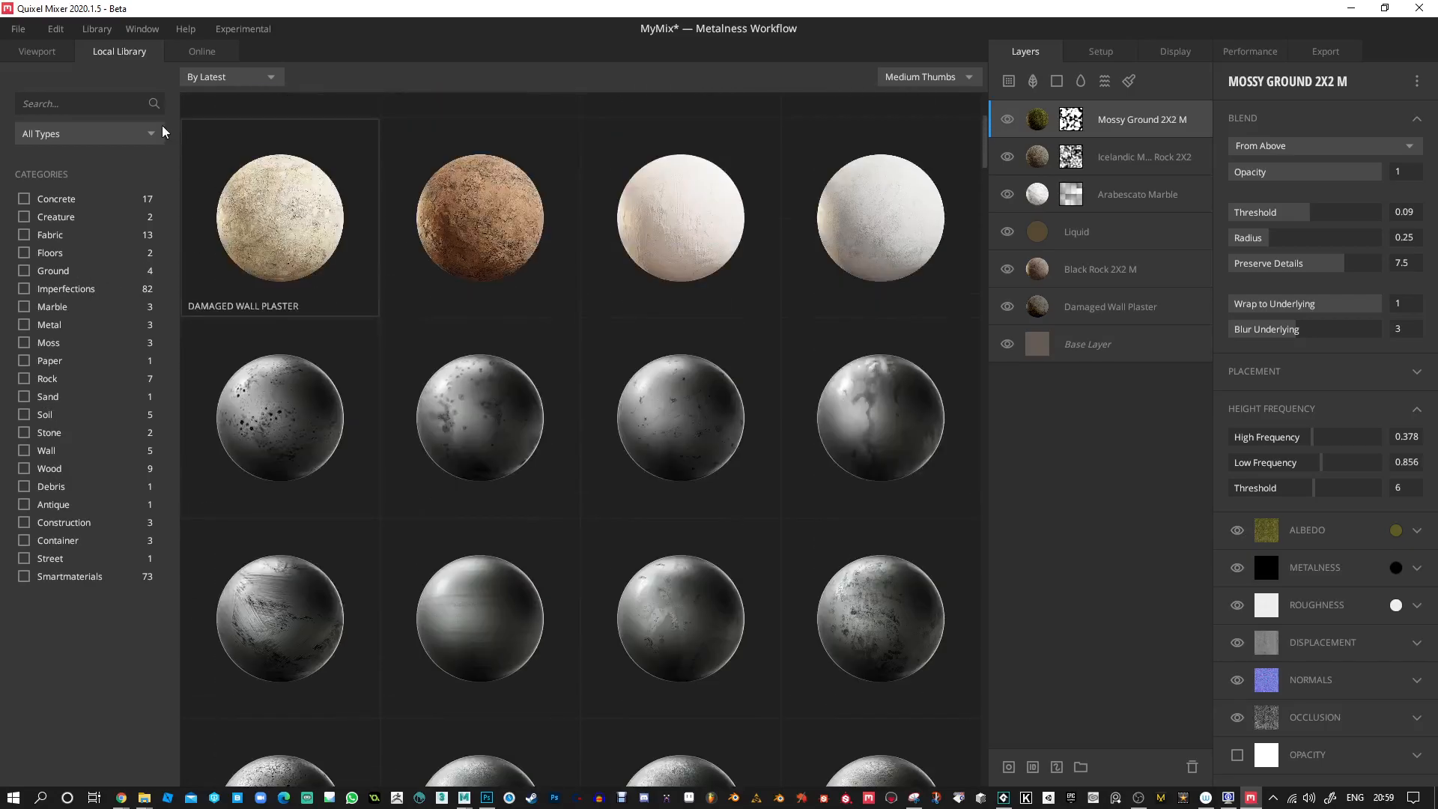
click(141, 132)
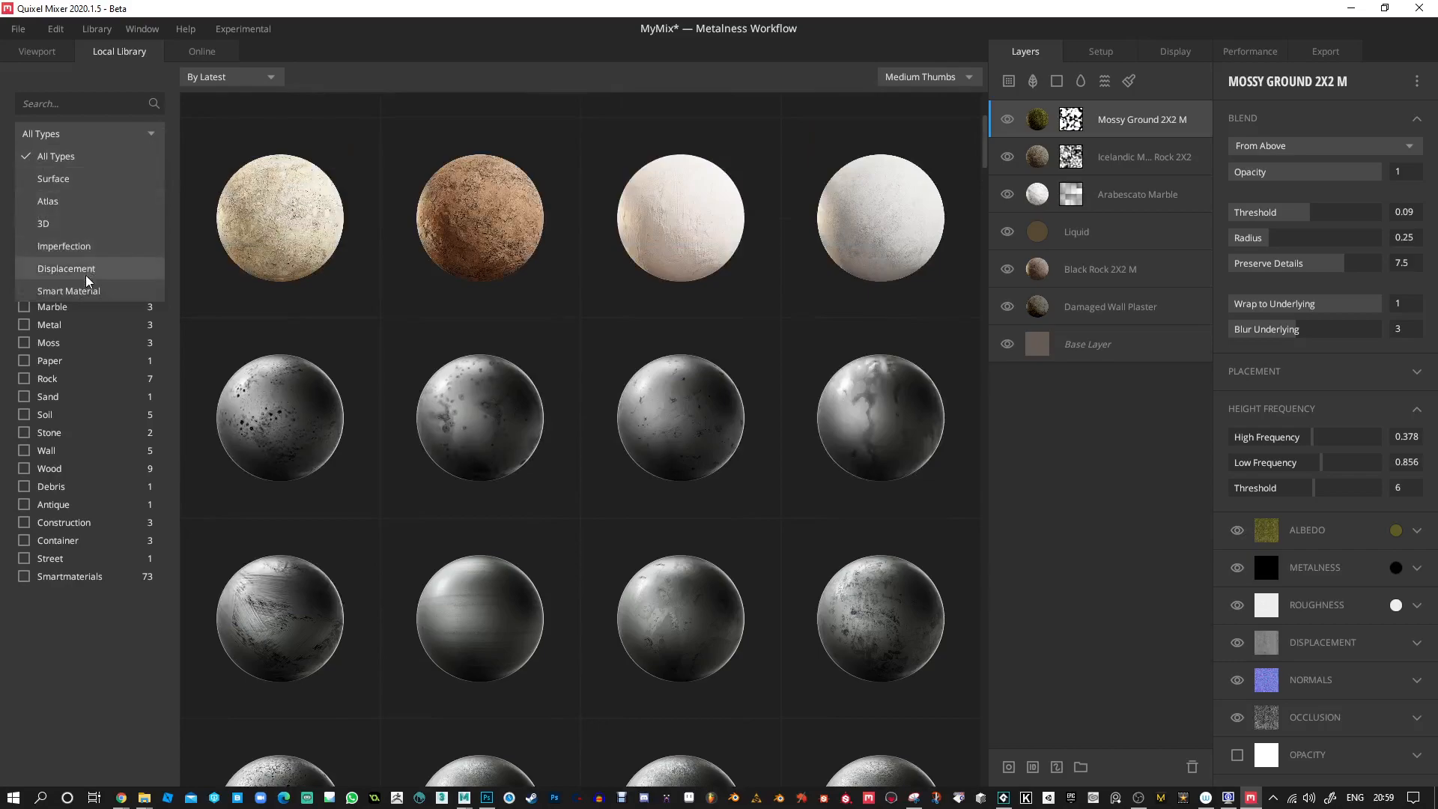
click(47, 201)
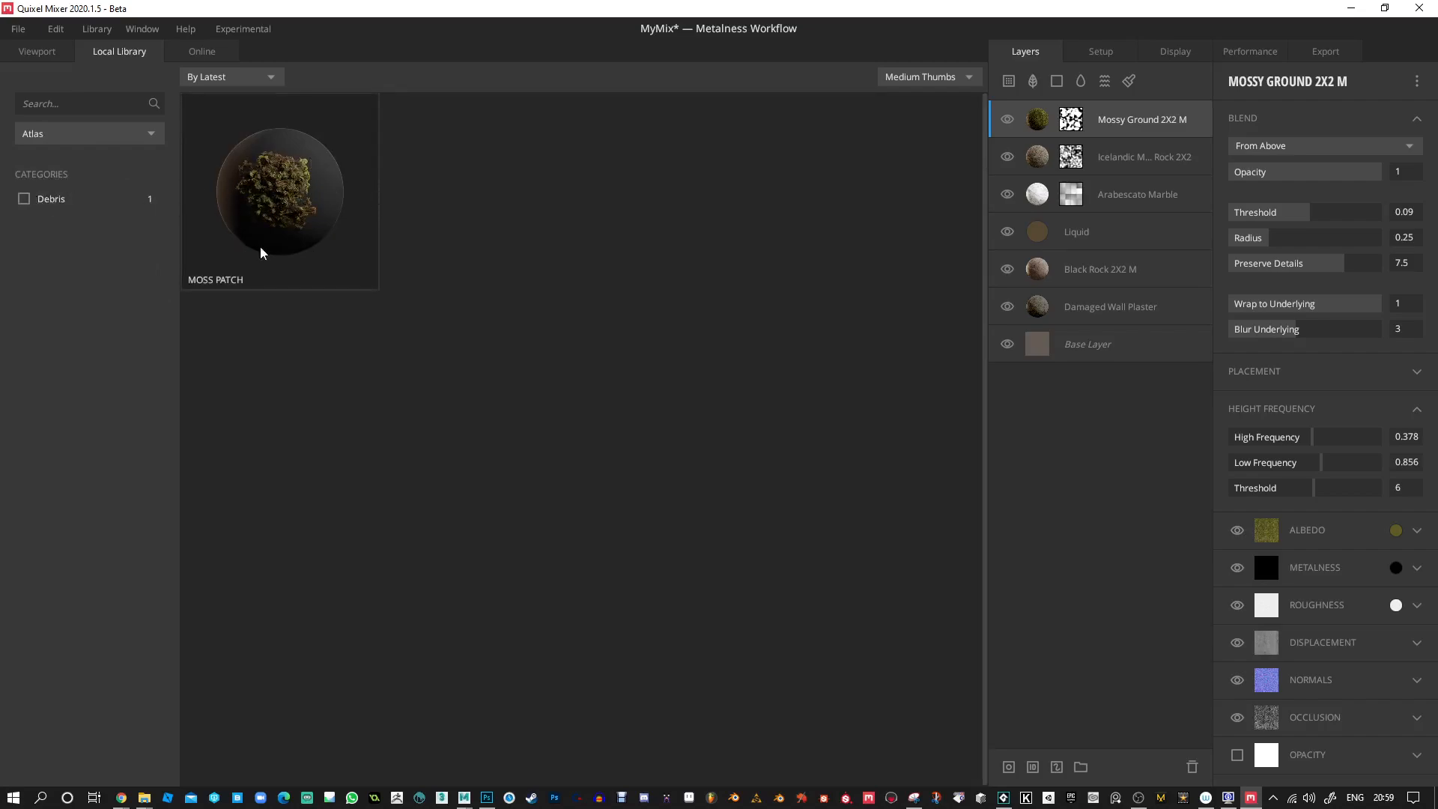
click(264, 205)
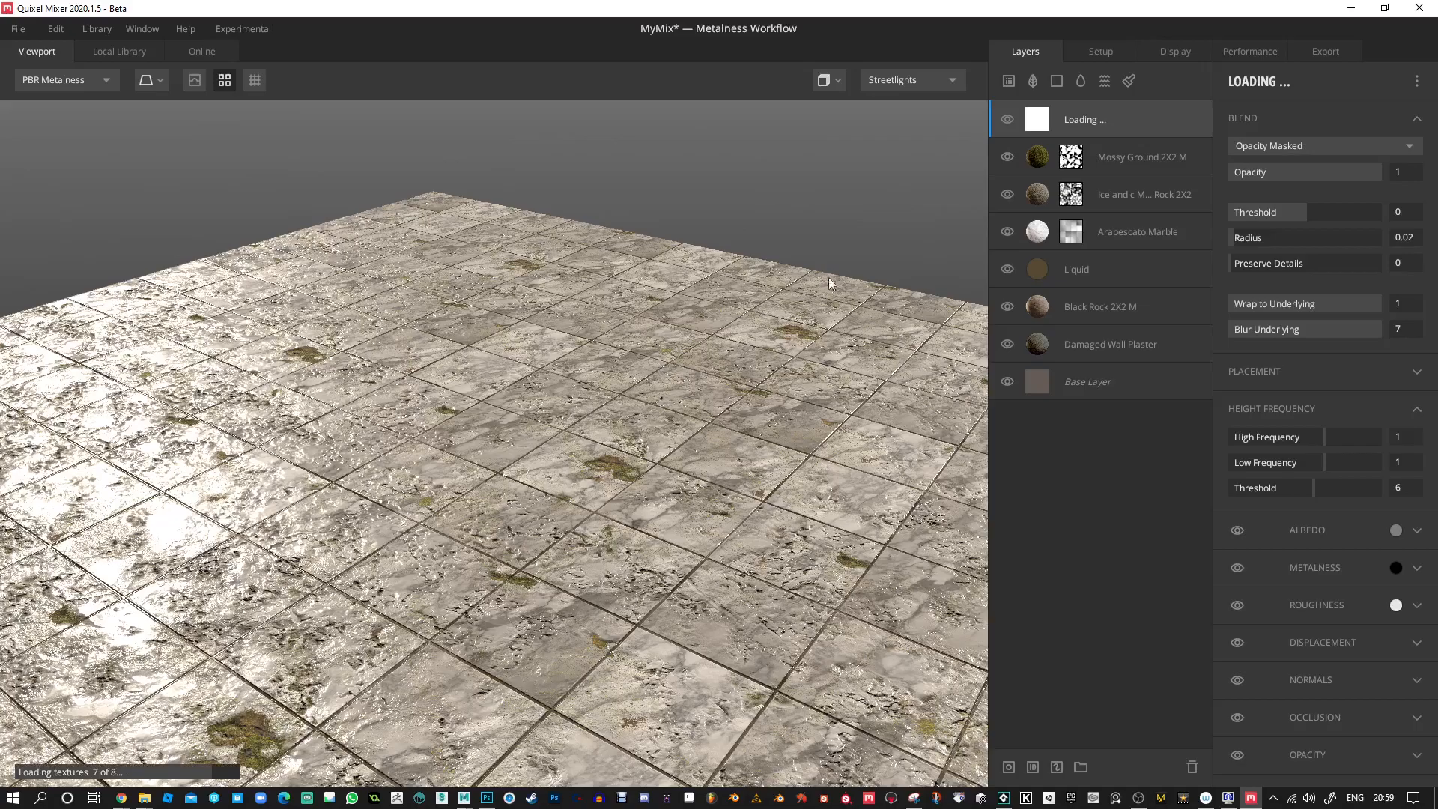
Examine the Moss Patch in the tiled preview, and turn the tiling off to view a single copy.
alt+drag(647, 354, 613, 424)
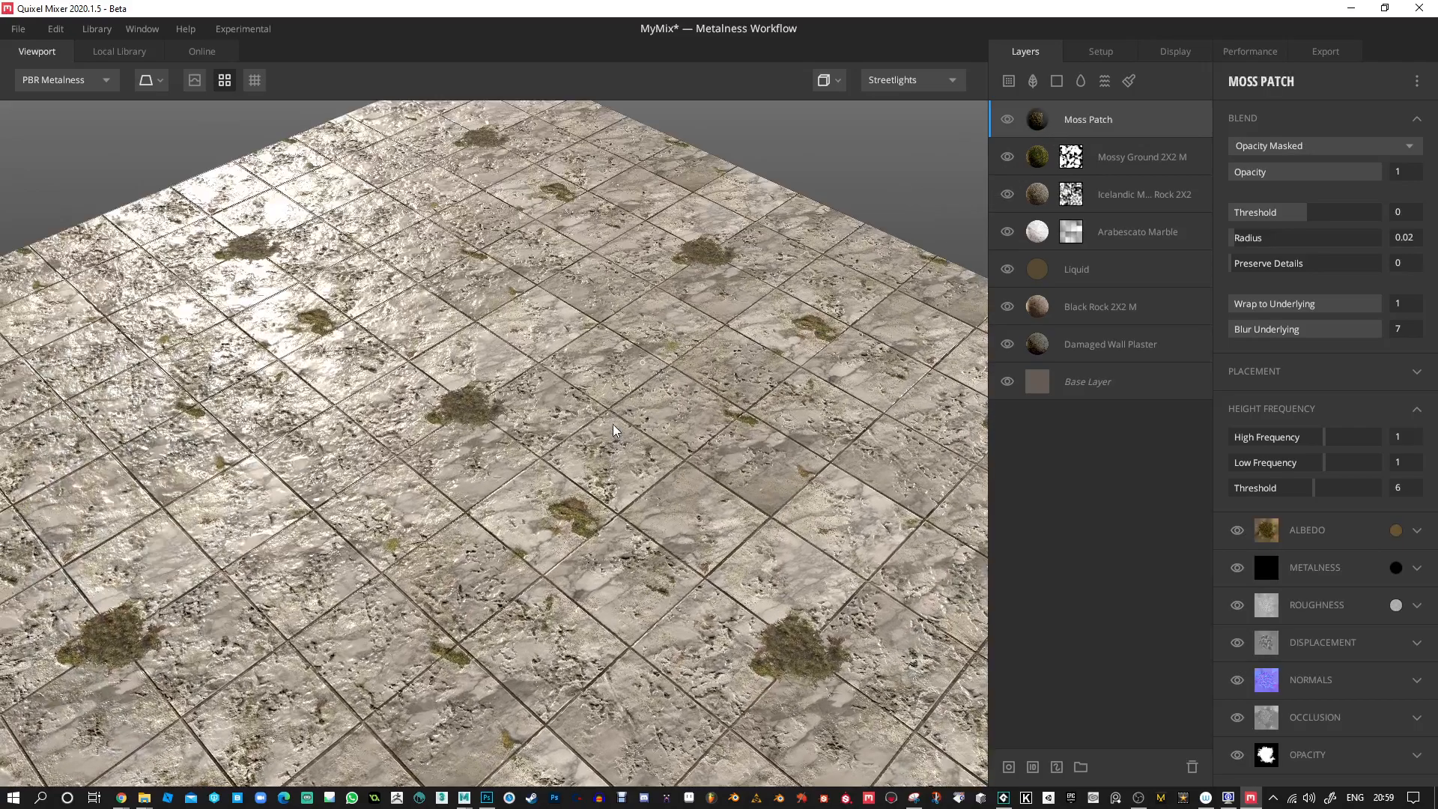
scroll(601, 467, up, 5)
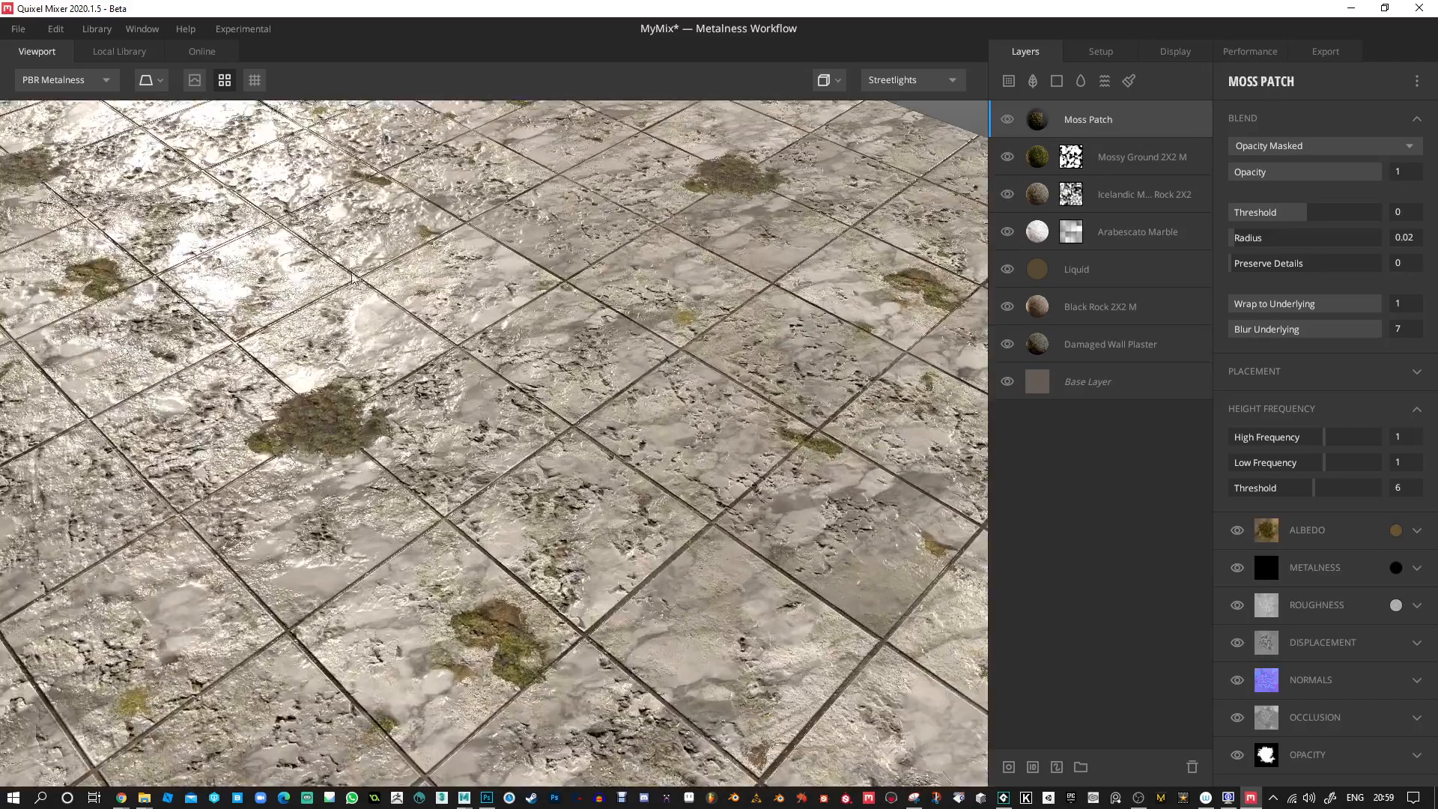
click(225, 80)
alt+drag(421, 402, 580, 340)
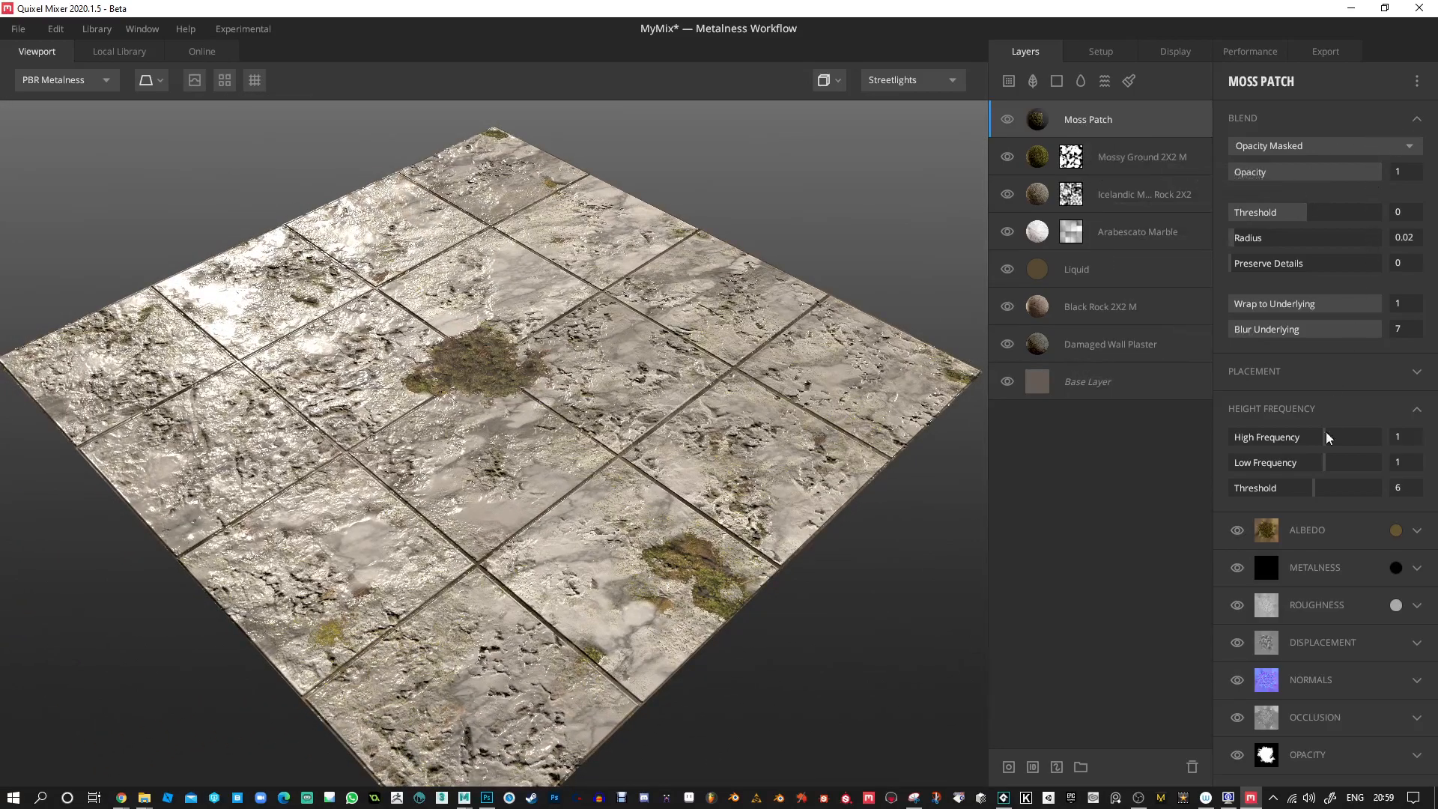
Place the Moss Patch freeform with Offset X -0.174, Offset Y -0.075, Rotate 43.88° and Scale 1.775.
click(1417, 372)
drag(1312, 433, 1270, 517)
drag(504, 523, 420, 525)
right_drag(382, 547, 314, 571)
middle_drag(314, 571, 377, 562)
right_drag(448, 461, 473, 555)
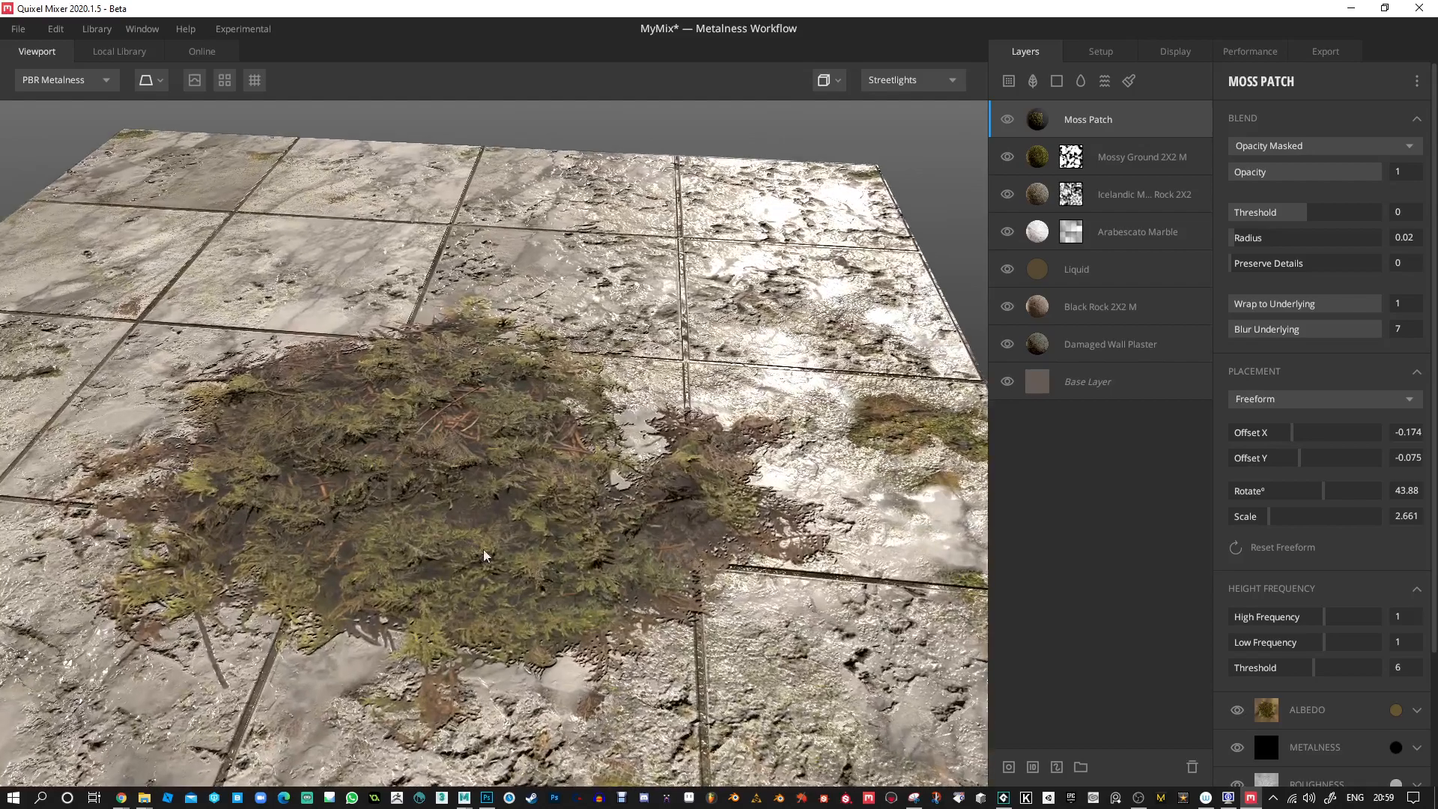
drag(491, 524, 424, 574)
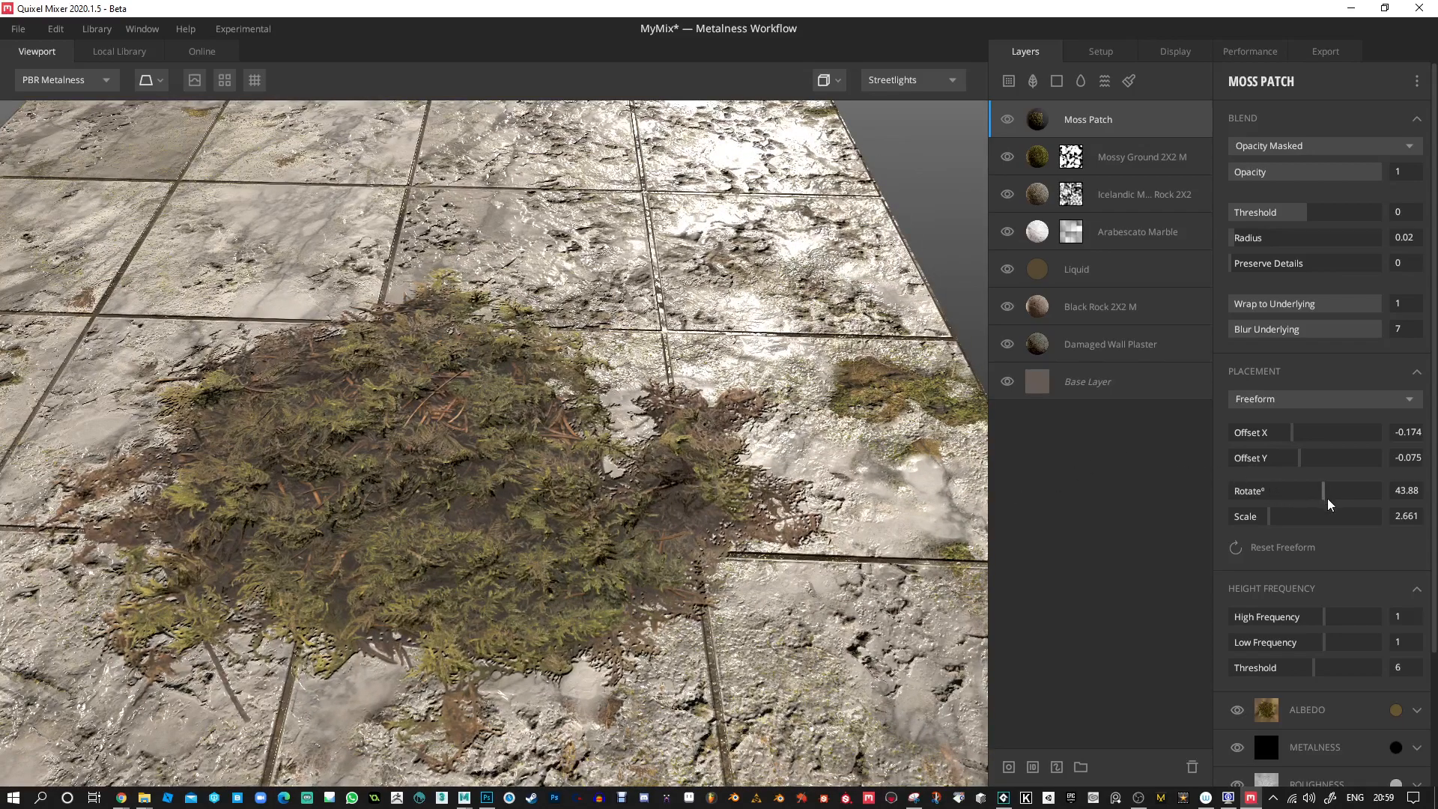
drag(1268, 516, 1256, 522)
right_drag(501, 452, 490, 232)
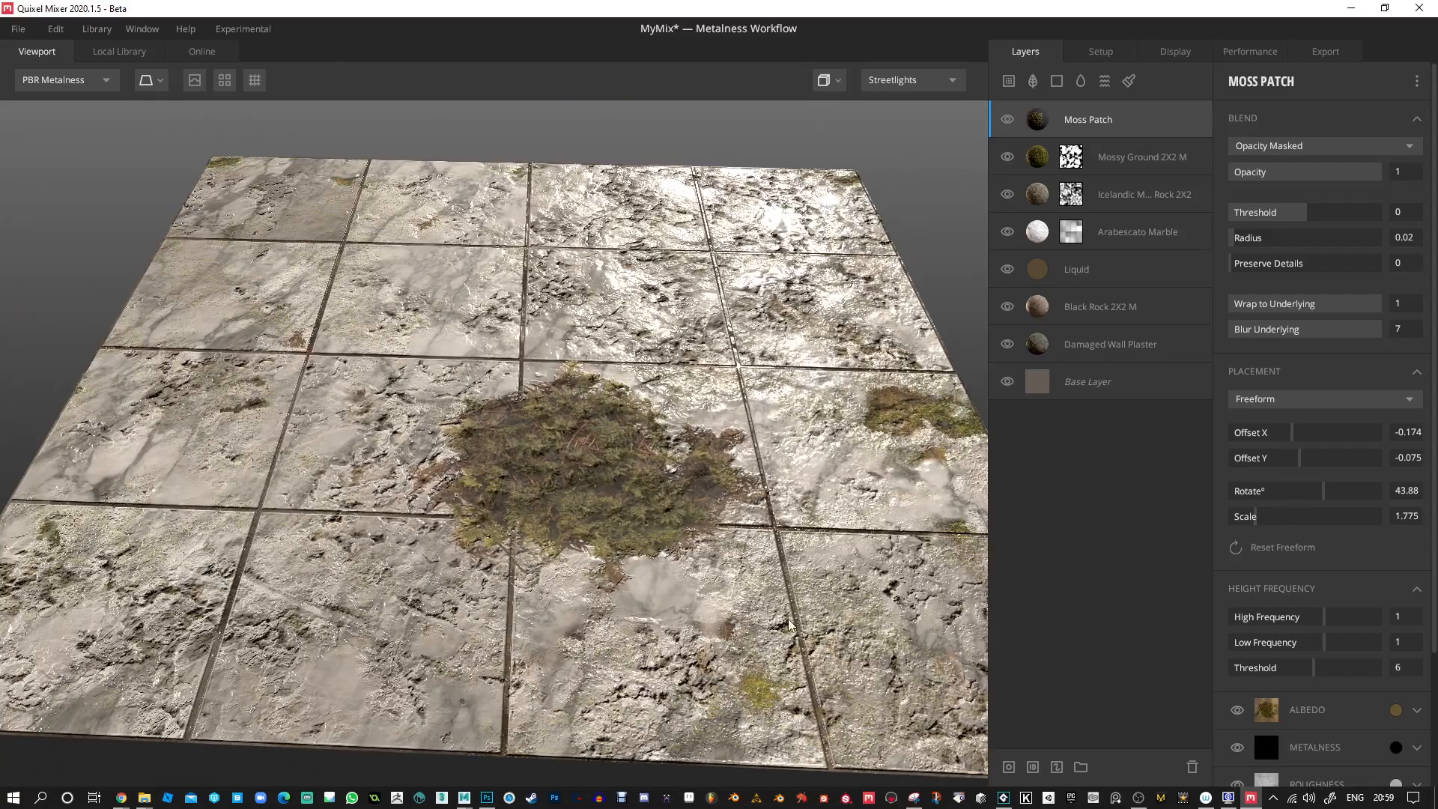
alt+drag(838, 265, 887, 263)
Change the Arabescato Marble layer's roughness color to a light grey for a less reflective surface.
click(1055, 241)
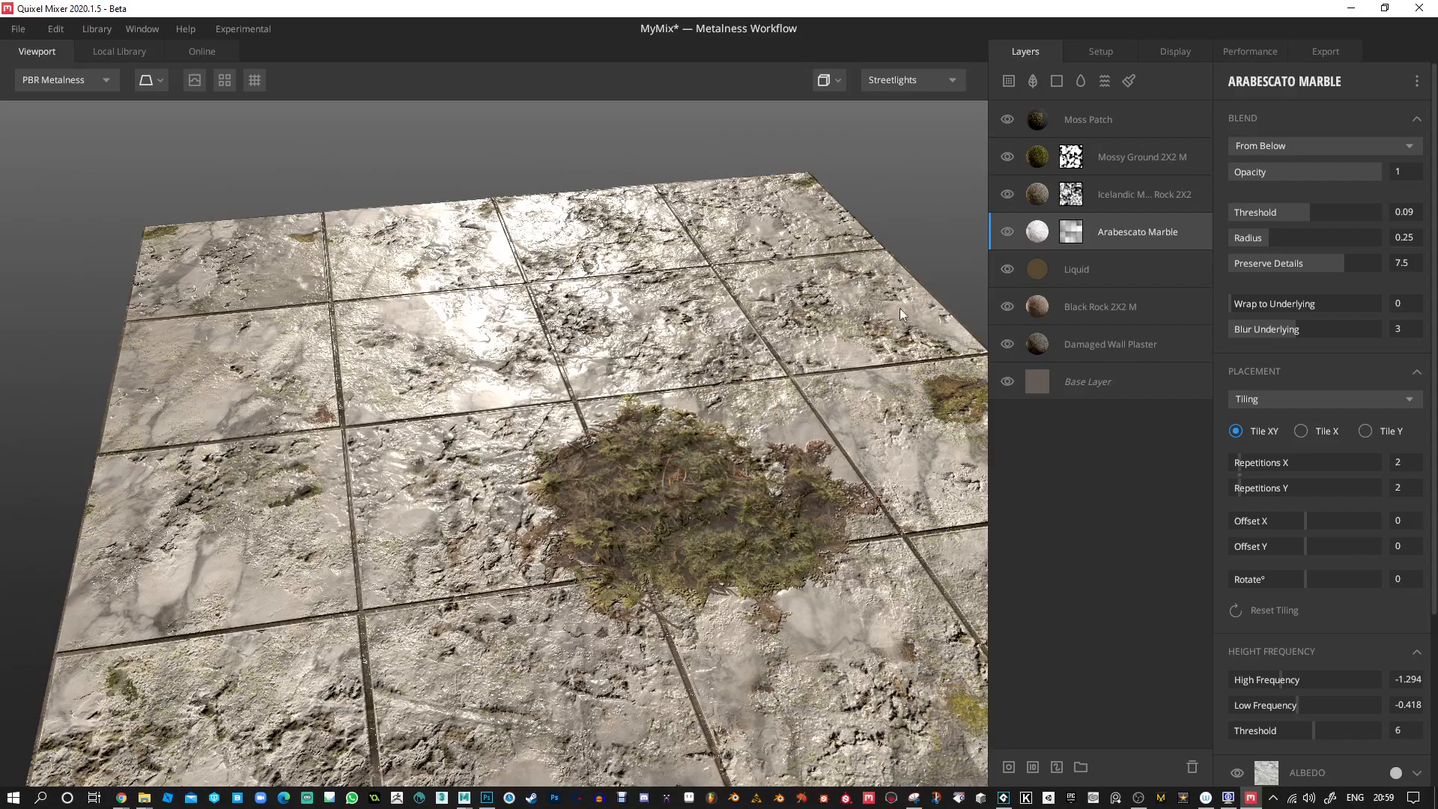
scroll(1300, 433, down, 1)
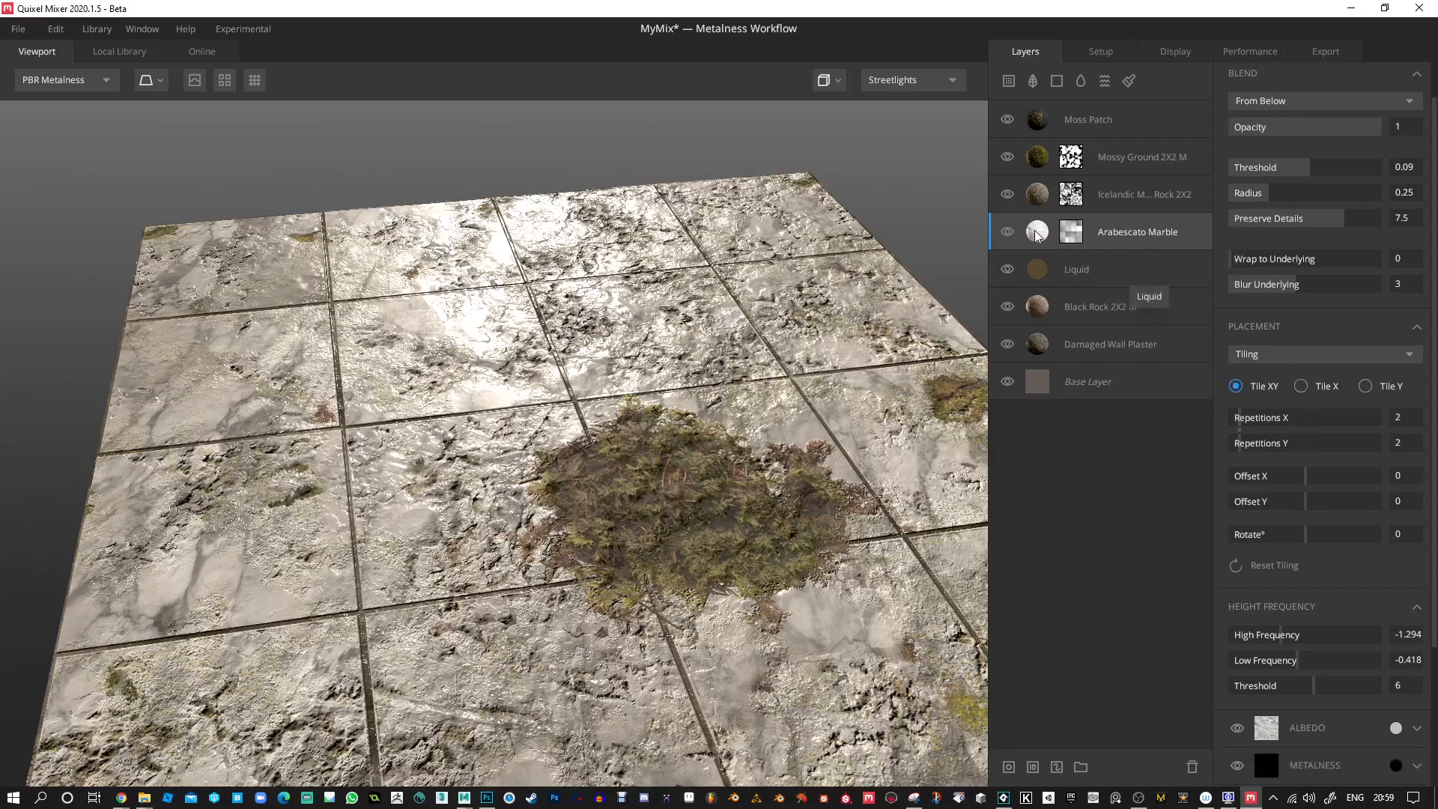
scroll(1327, 162, down, 4)
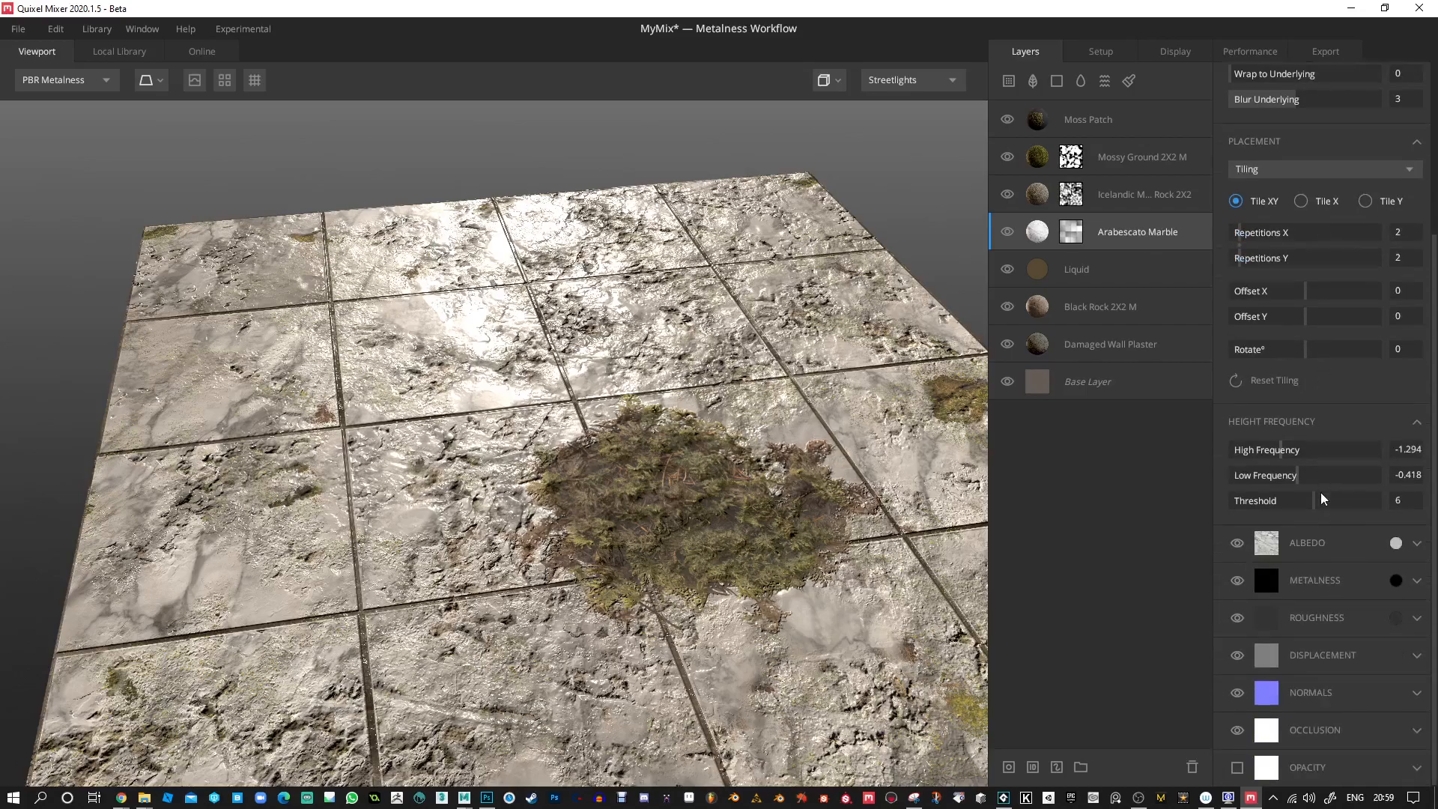
click(1395, 618)
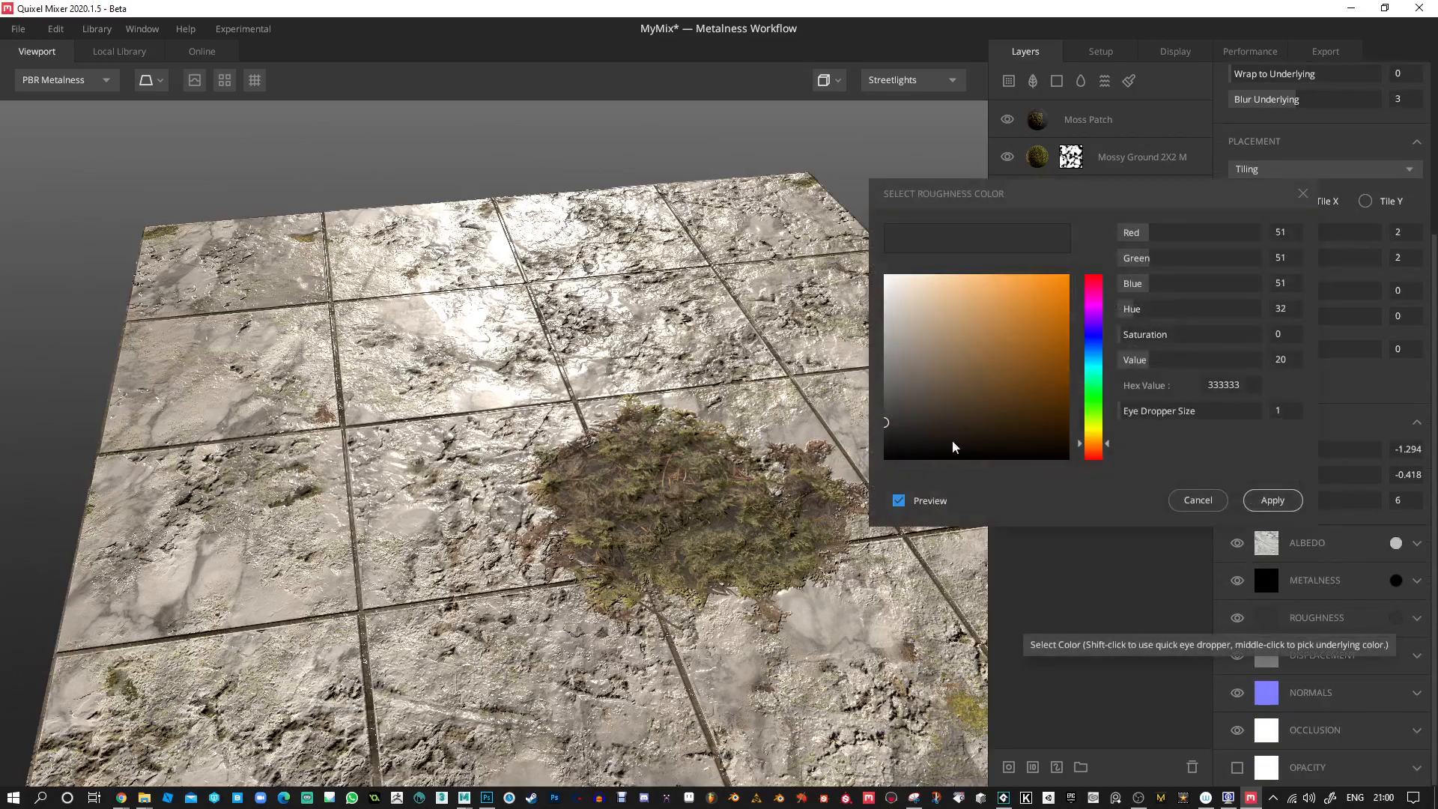
click(891, 404)
drag(887, 376, 866, 302)
click(1272, 500)
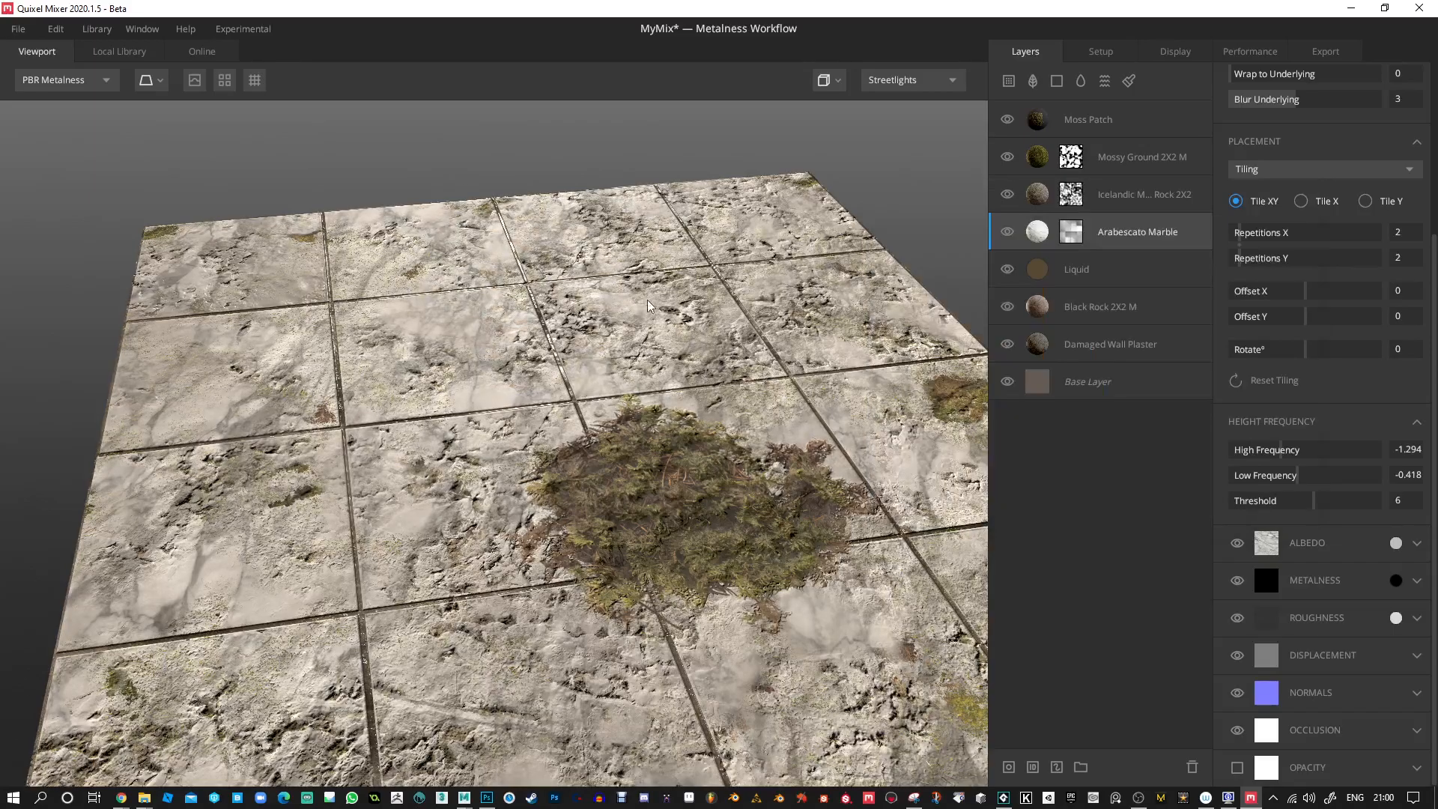
Inspect the rougher tiles and moss patch up close, toggling the displacement preview to compare the surface relief.
drag(533, 333, 832, 257)
scroll(475, 335, up, 5)
drag(505, 454, 583, 467)
click(195, 79)
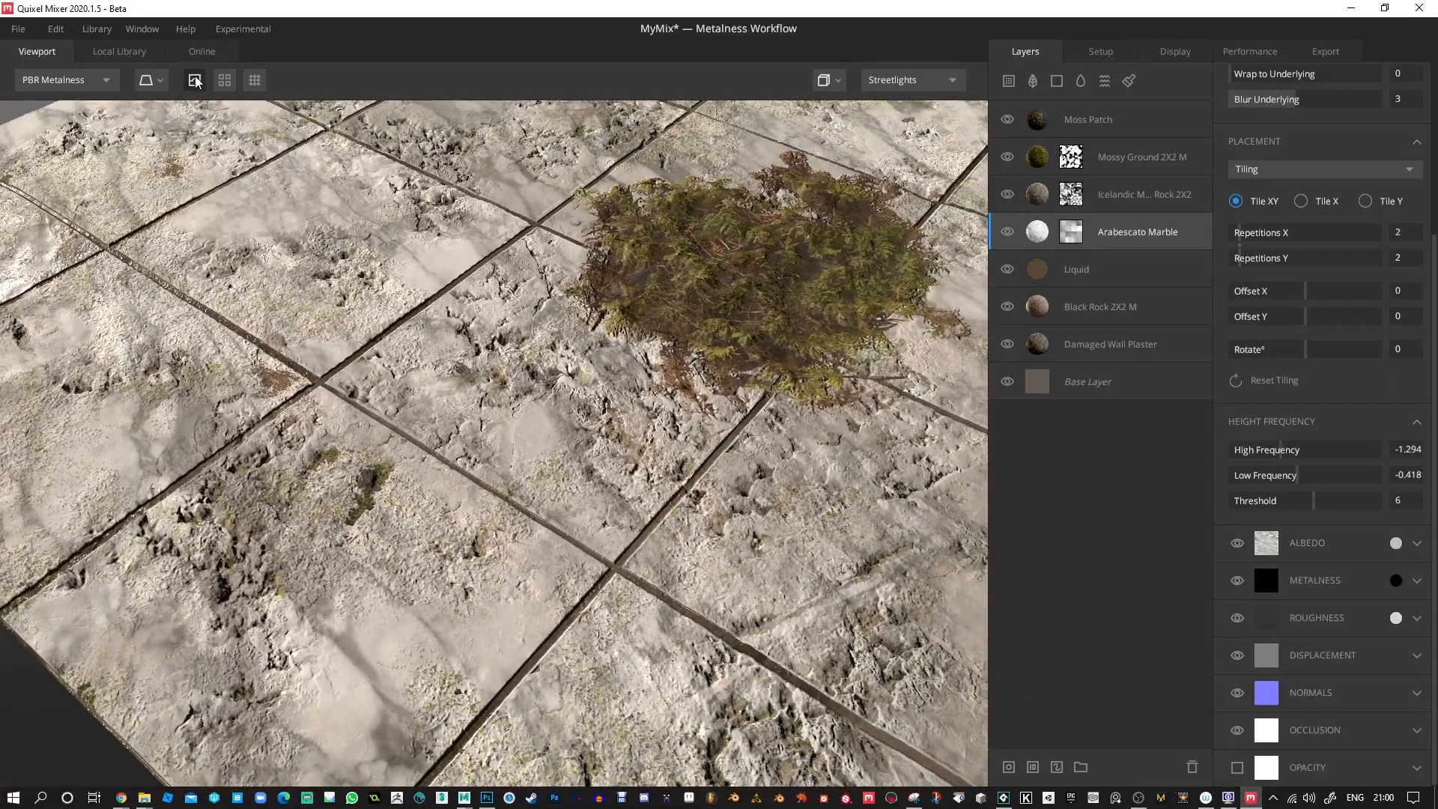
click(195, 80)
click(194, 80)
scroll(730, 296, down, 5)
drag(730, 297, 682, 305)
Preview the material under the Studio, Overcast and Desert Road lighting environments.
click(915, 79)
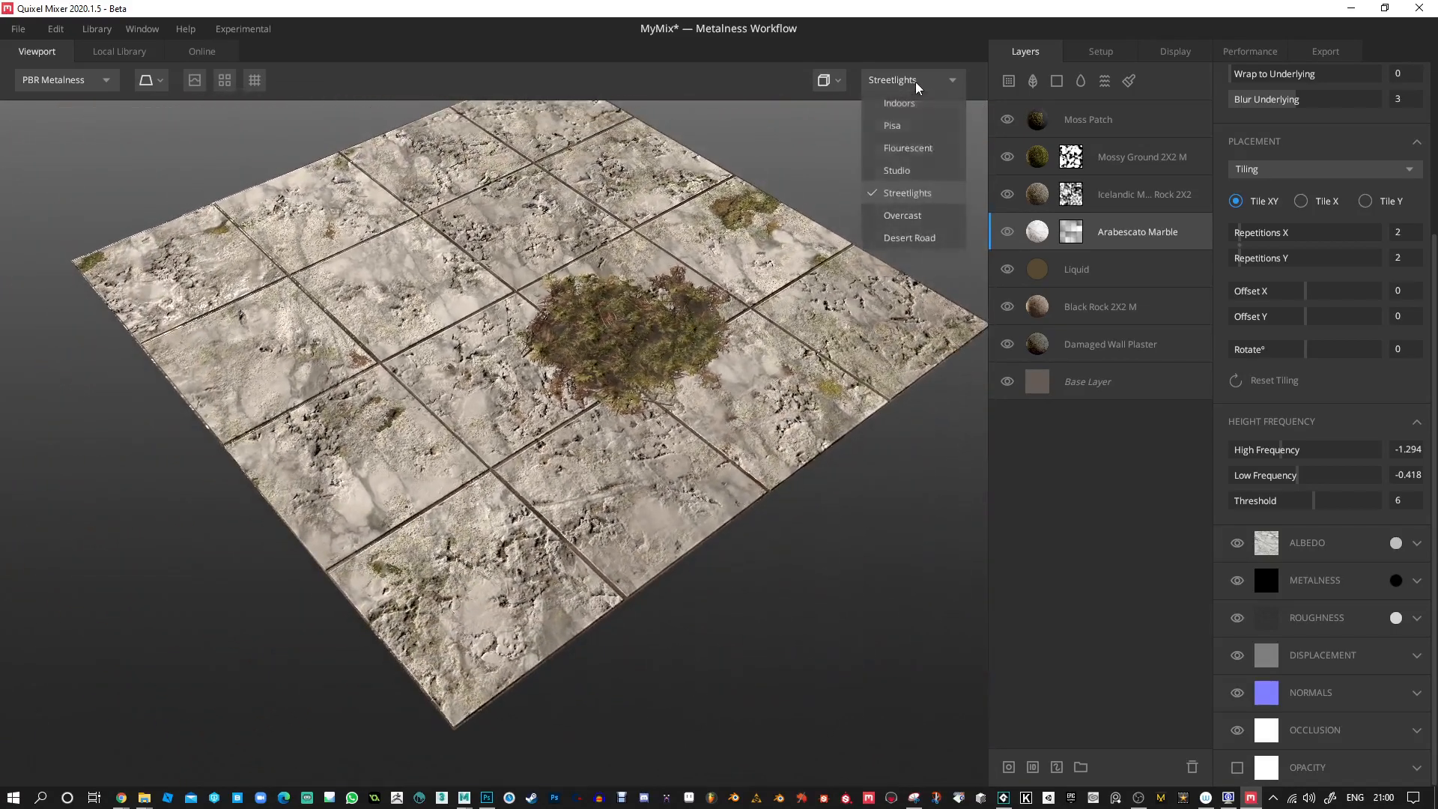
click(911, 171)
drag(911, 170, 809, 134)
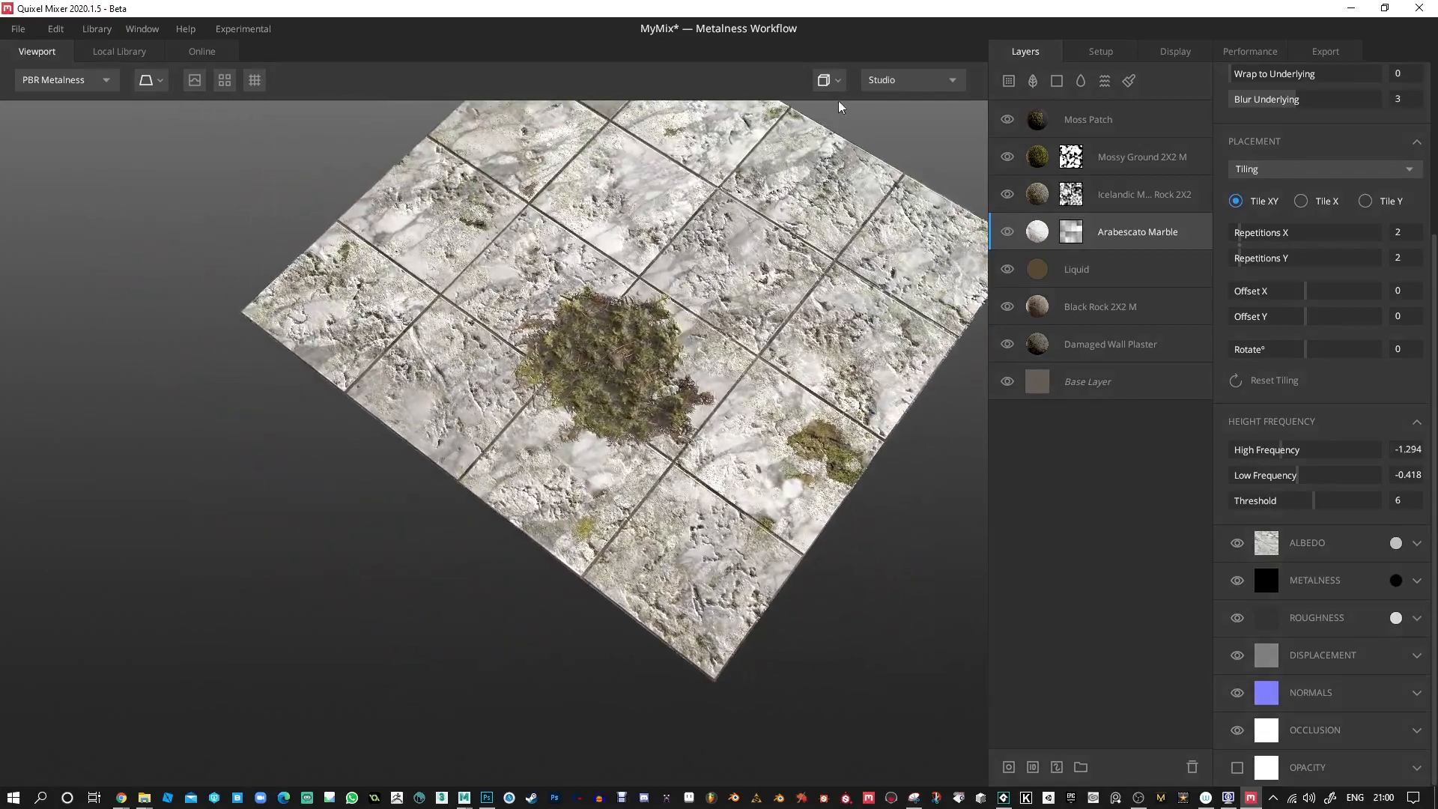
click(901, 79)
click(906, 216)
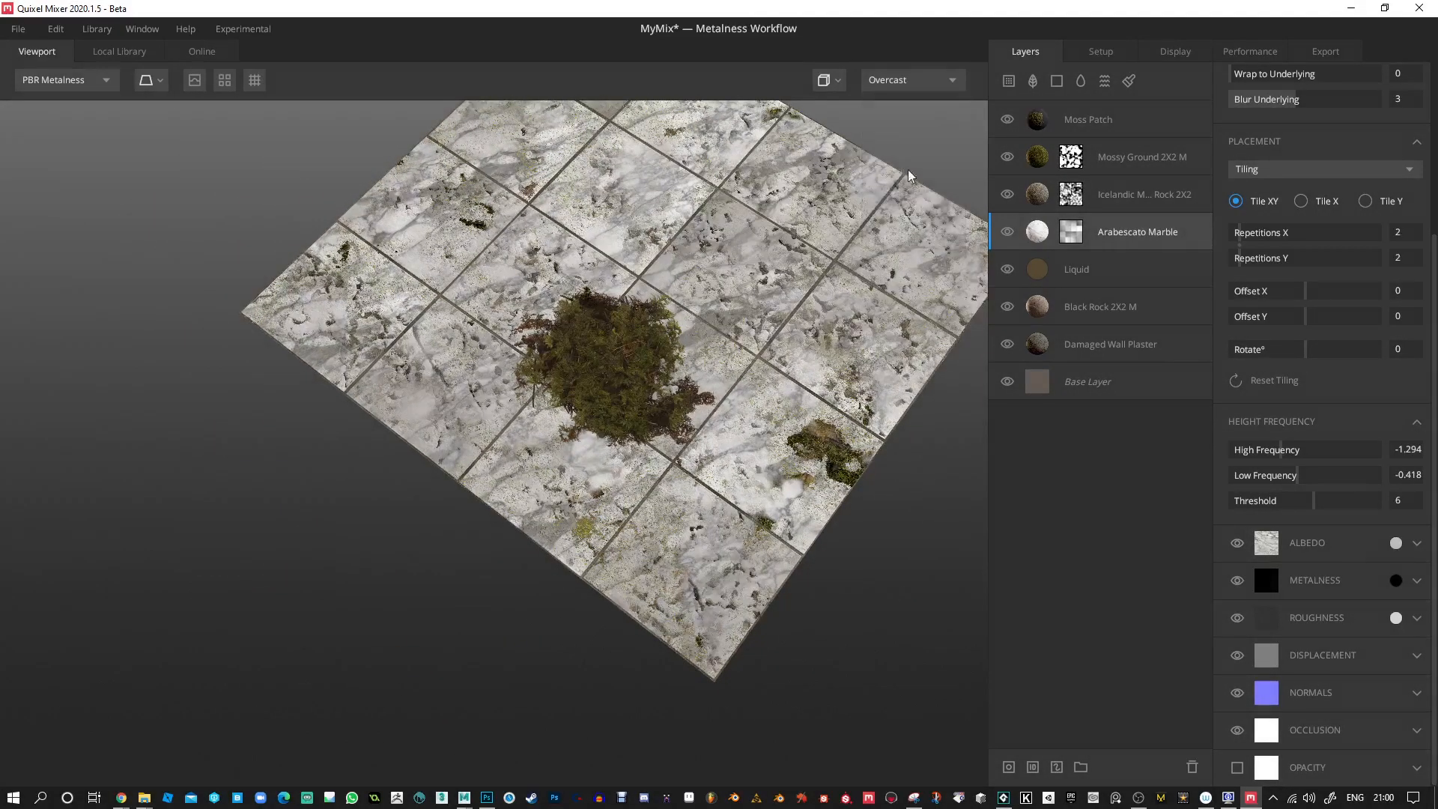
click(917, 87)
click(914, 238)
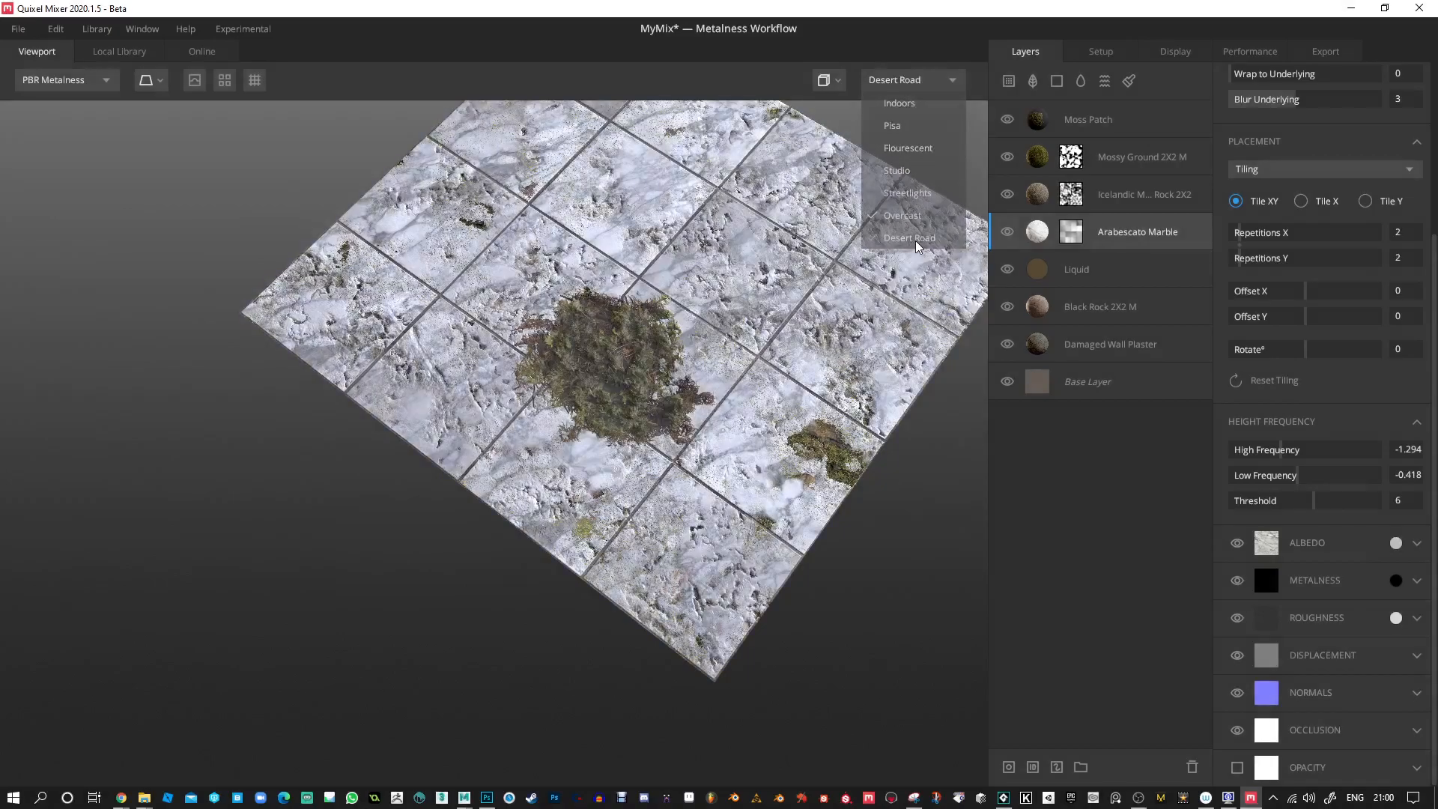
Preview the material under the Studio and Flourescent lighting environments, viewing the tiles from different angles.
drag(615, 259, 880, 276)
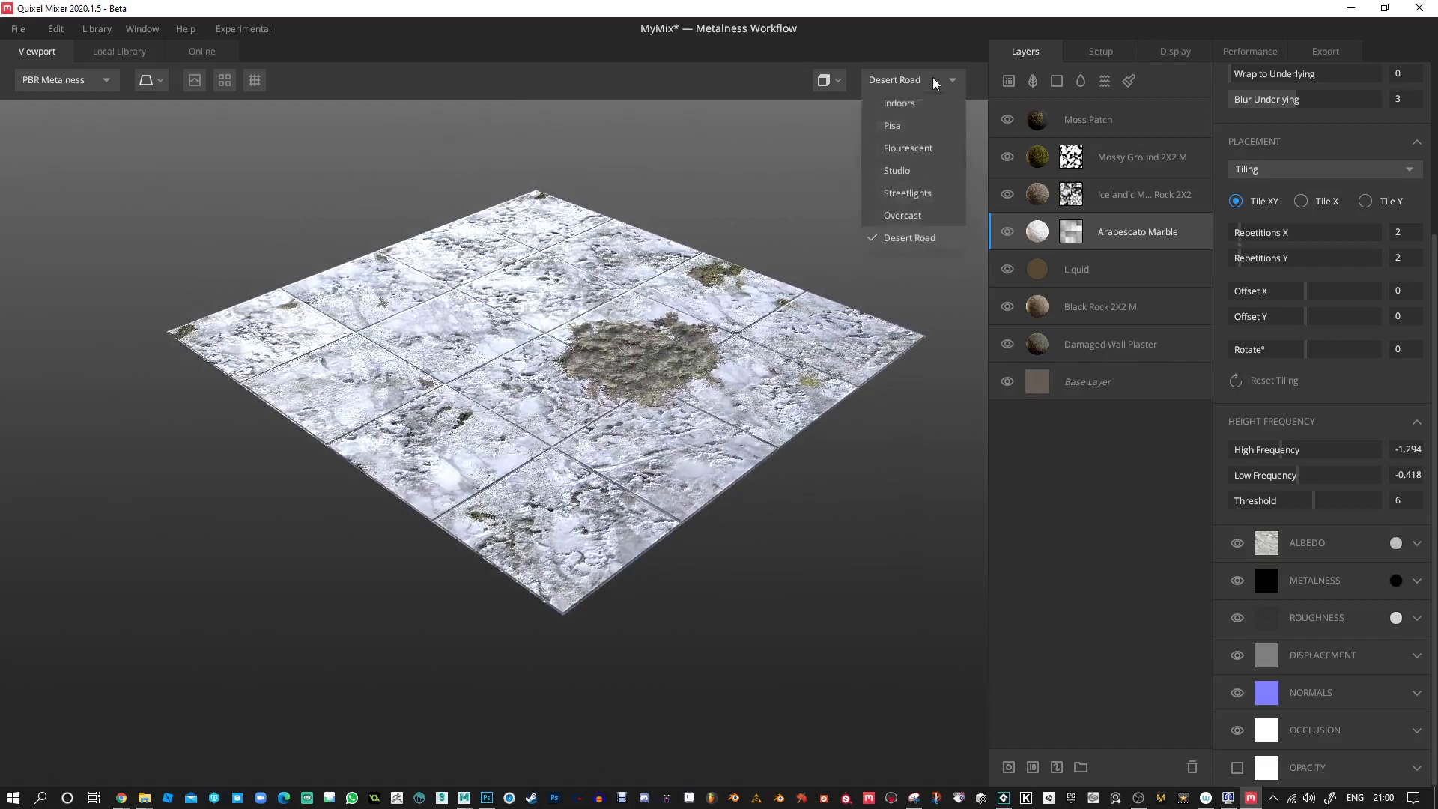
click(936, 170)
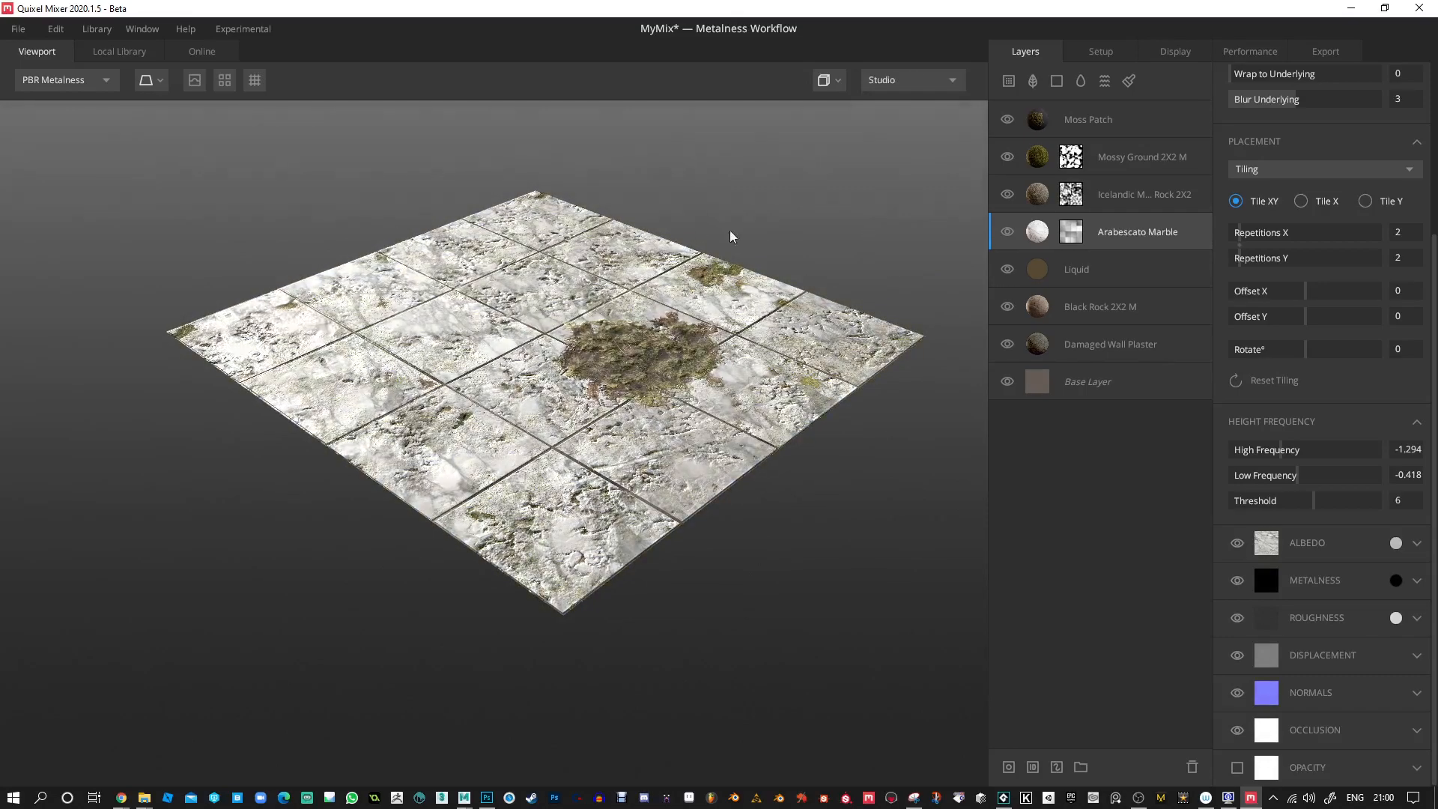
click(948, 80)
click(909, 148)
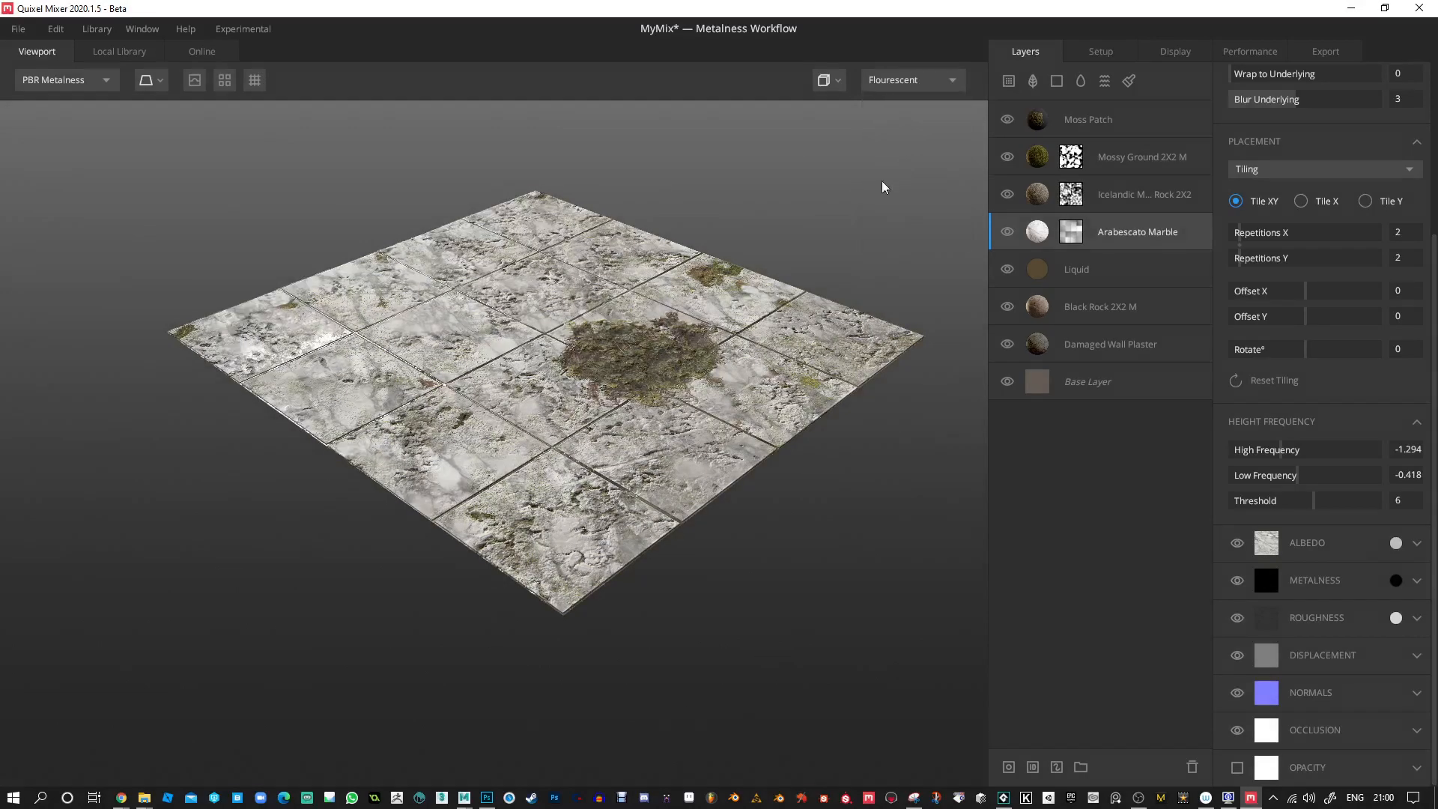
drag(835, 215, 631, 315)
scroll(638, 420, up, 2)
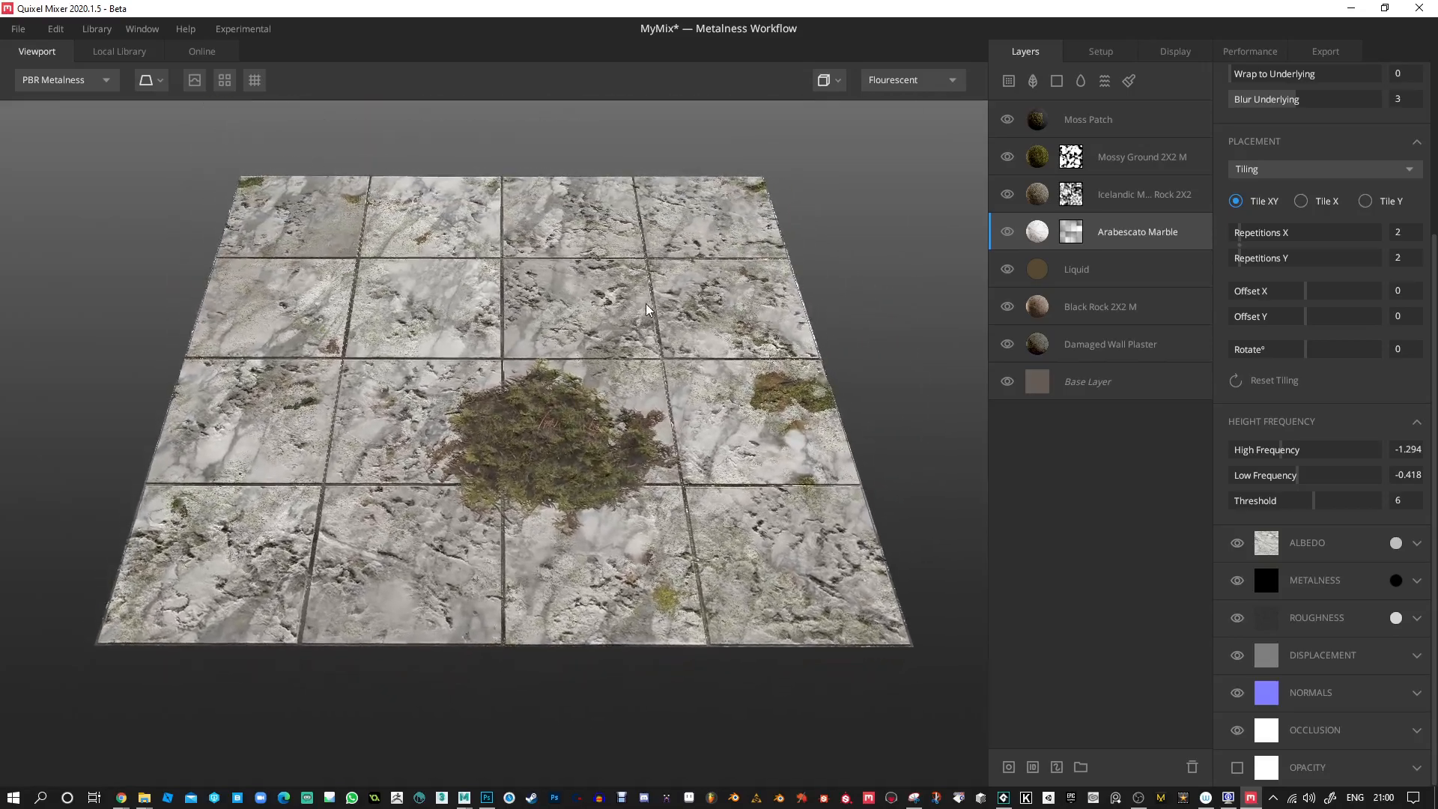
middle_drag(648, 300, 638, 311)
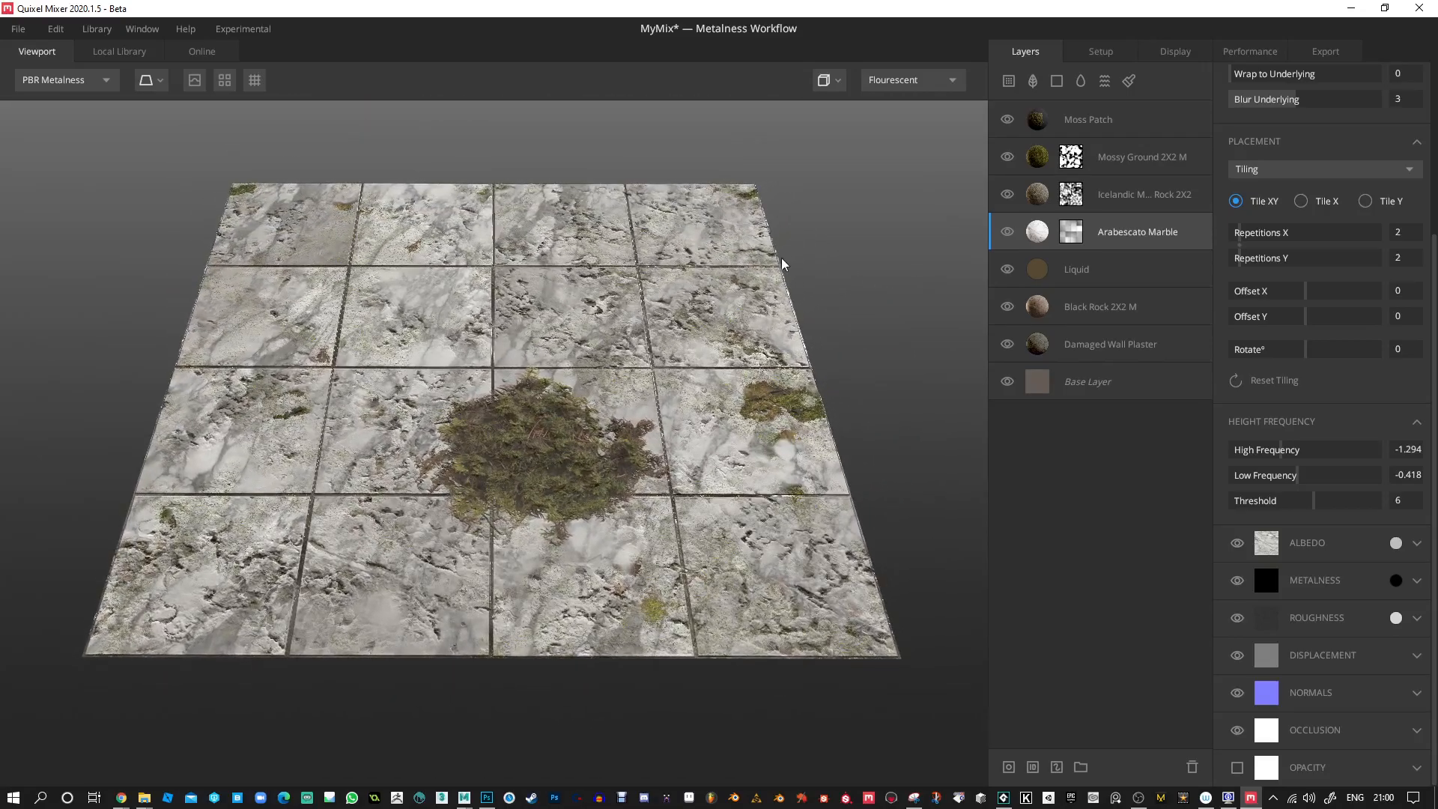
In the export settings, exclude the Diffuse and Specular maps and include the Gloss map.
click(1323, 53)
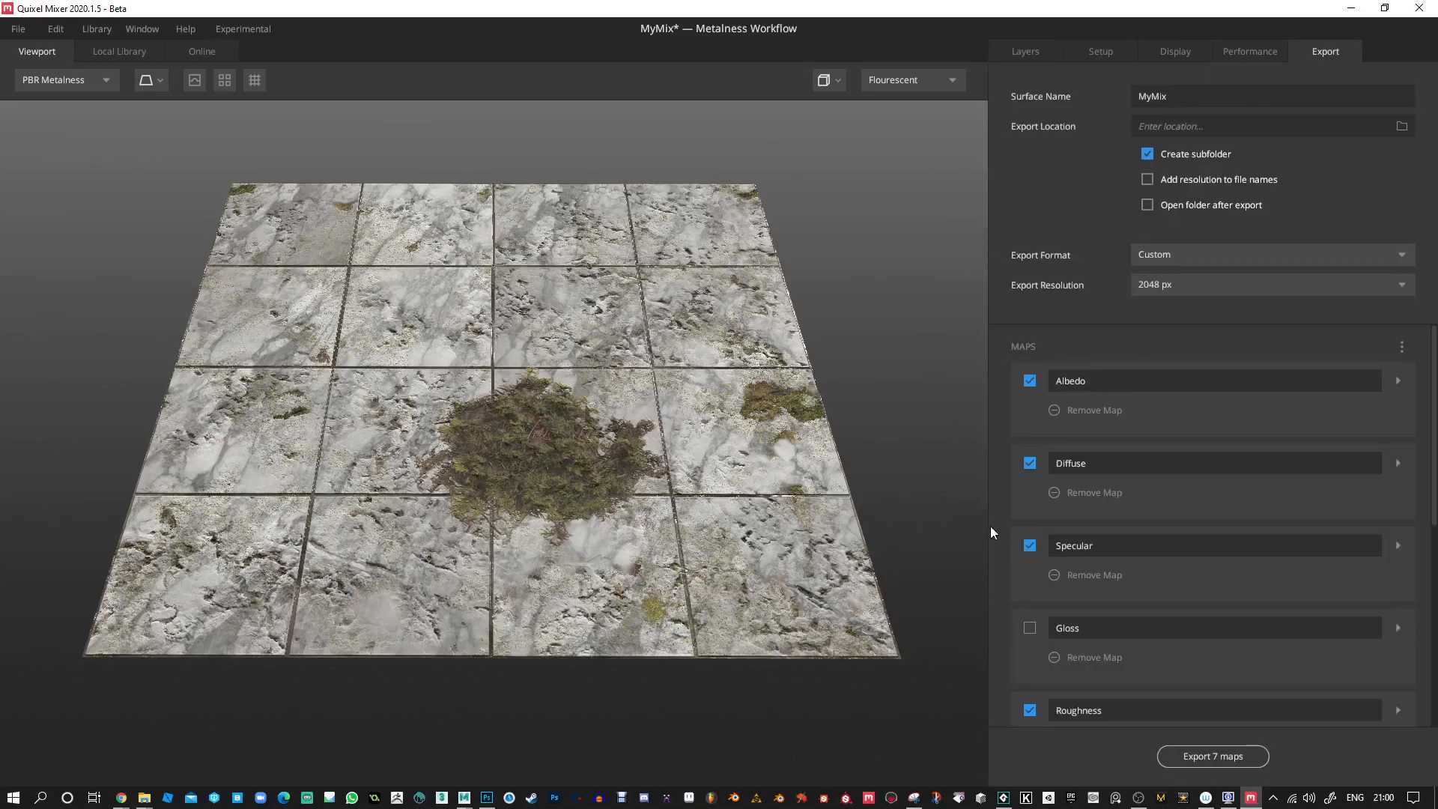
click(1031, 464)
scroll(1049, 592, down, 1)
click(1030, 591)
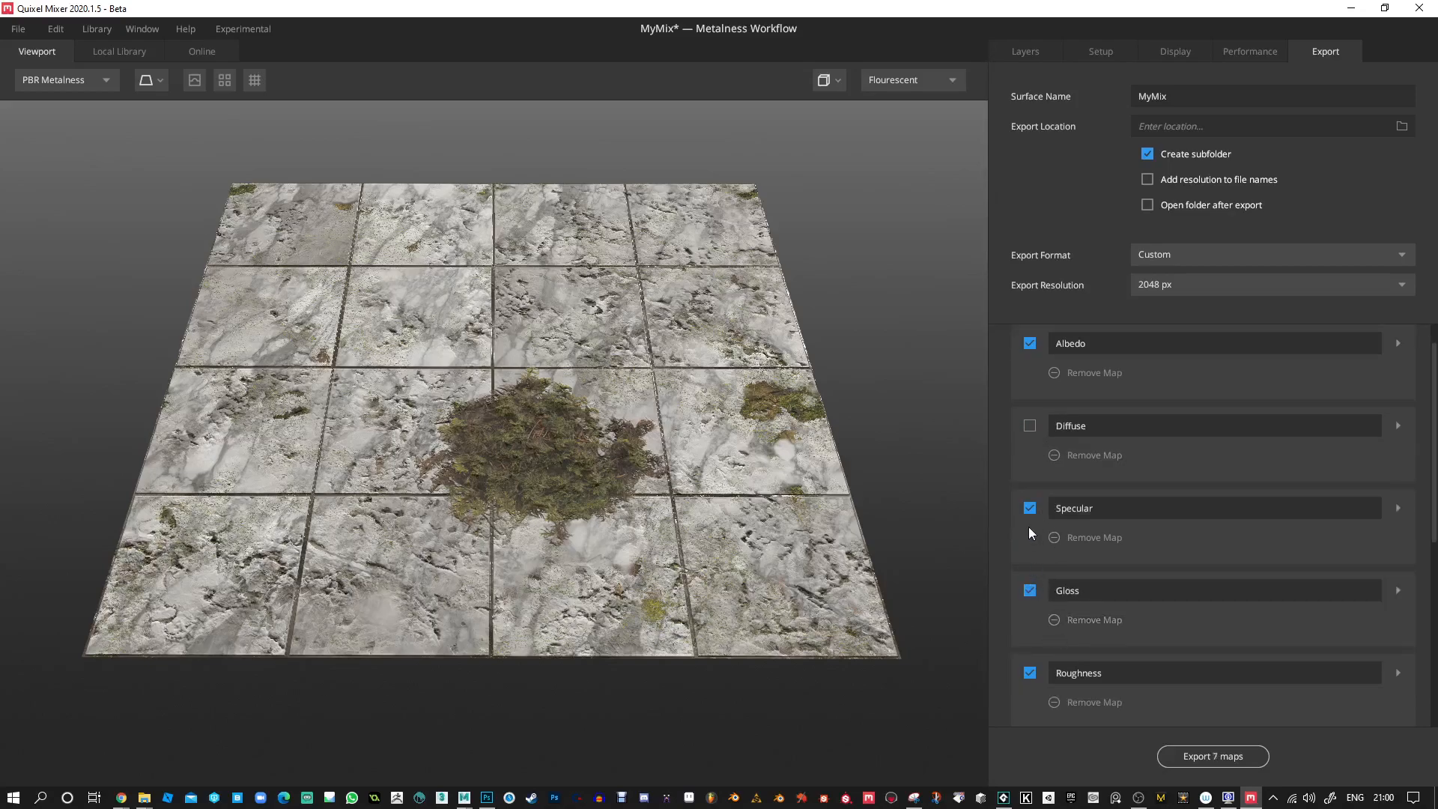
click(1031, 509)
Exclude the Roughness, Displacement and AO maps from the export.
scroll(1031, 510, down, 4)
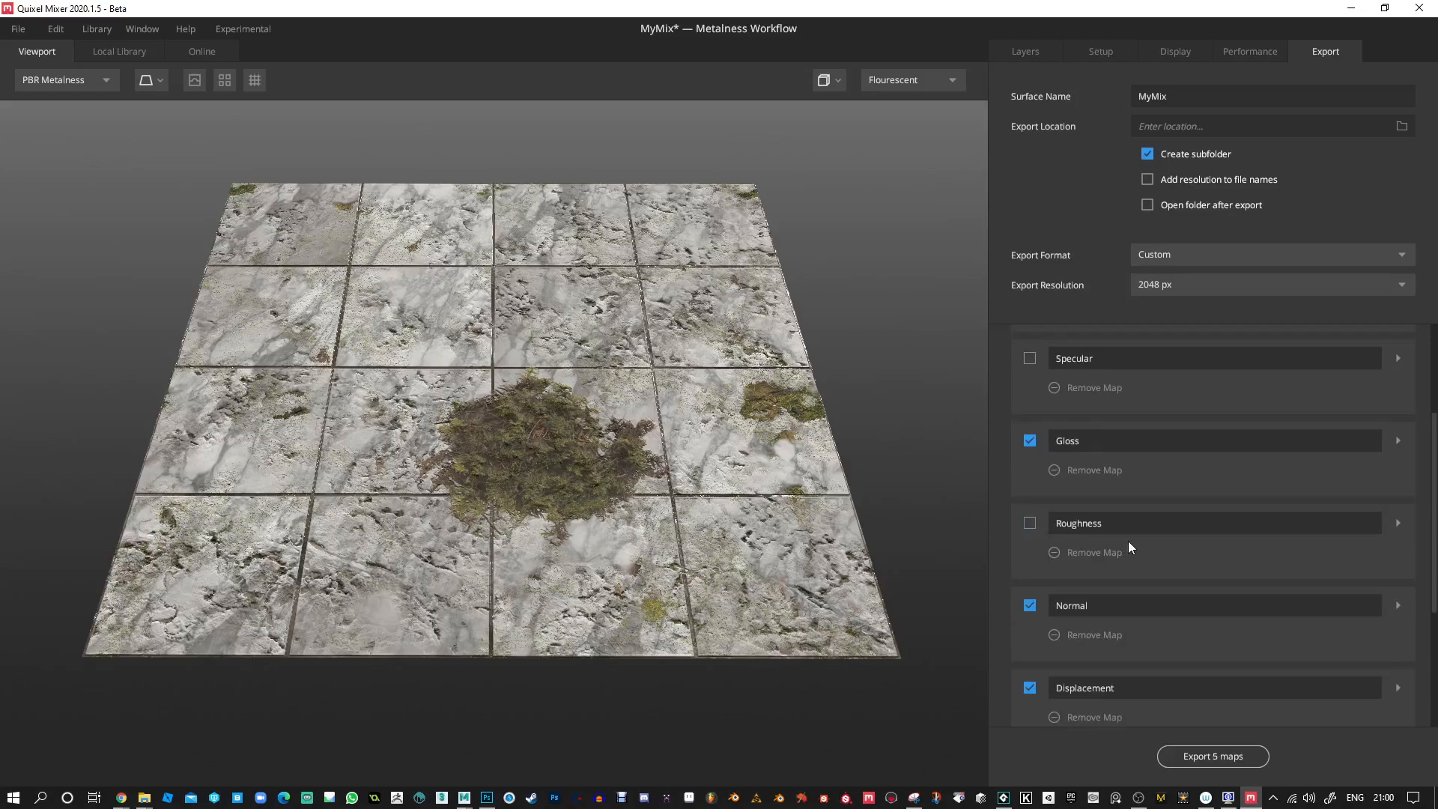
scroll(1043, 554, down, 2)
click(1030, 613)
scroll(1101, 665, down, 4)
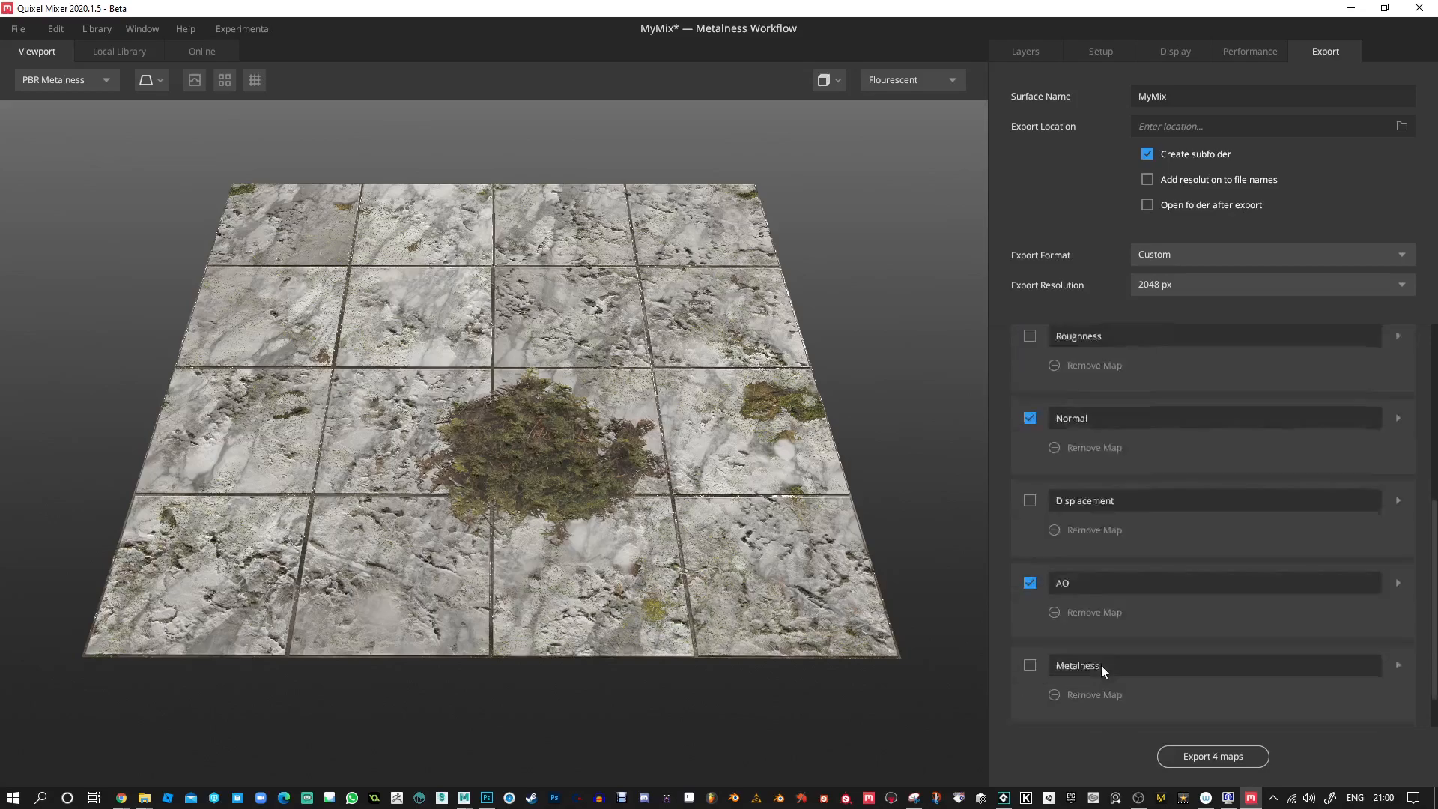
click(1030, 545)
Review the maps selected for export and the Specular map's settings, and inspect the tiles from a lower angle.
scroll(1072, 572, up, 10)
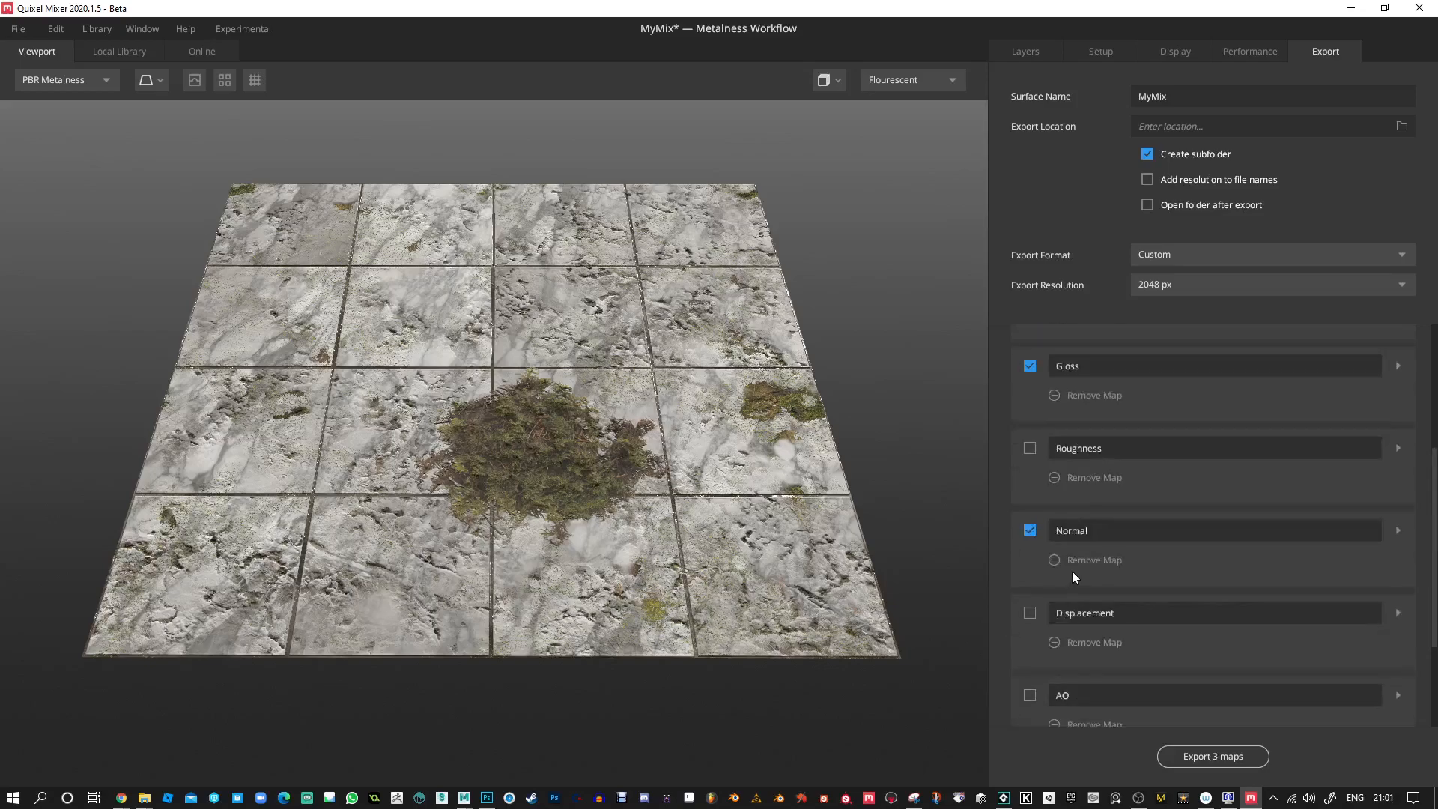
scroll(1090, 450, up, 1)
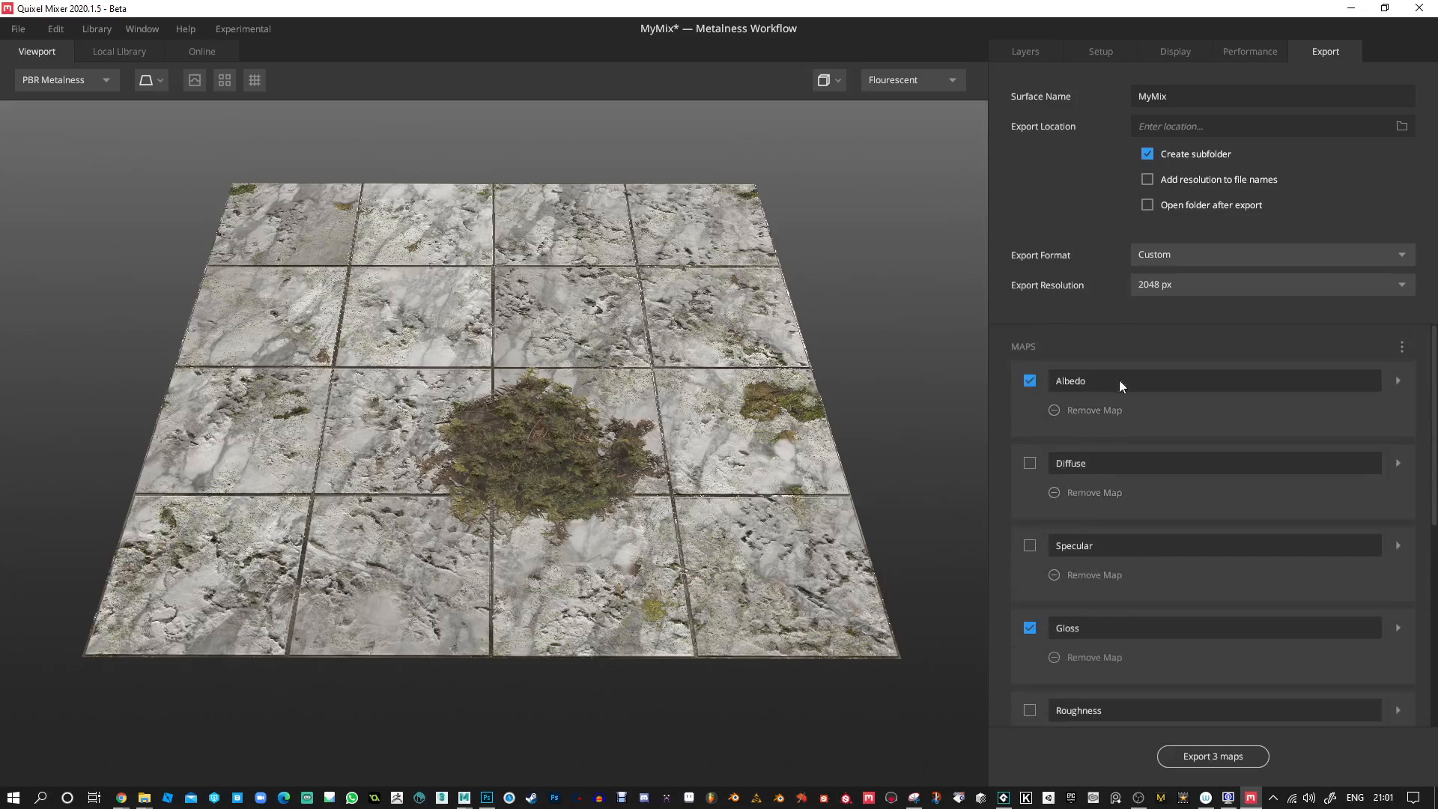
scroll(1125, 520, down, 6)
scroll(1096, 574, up, 2)
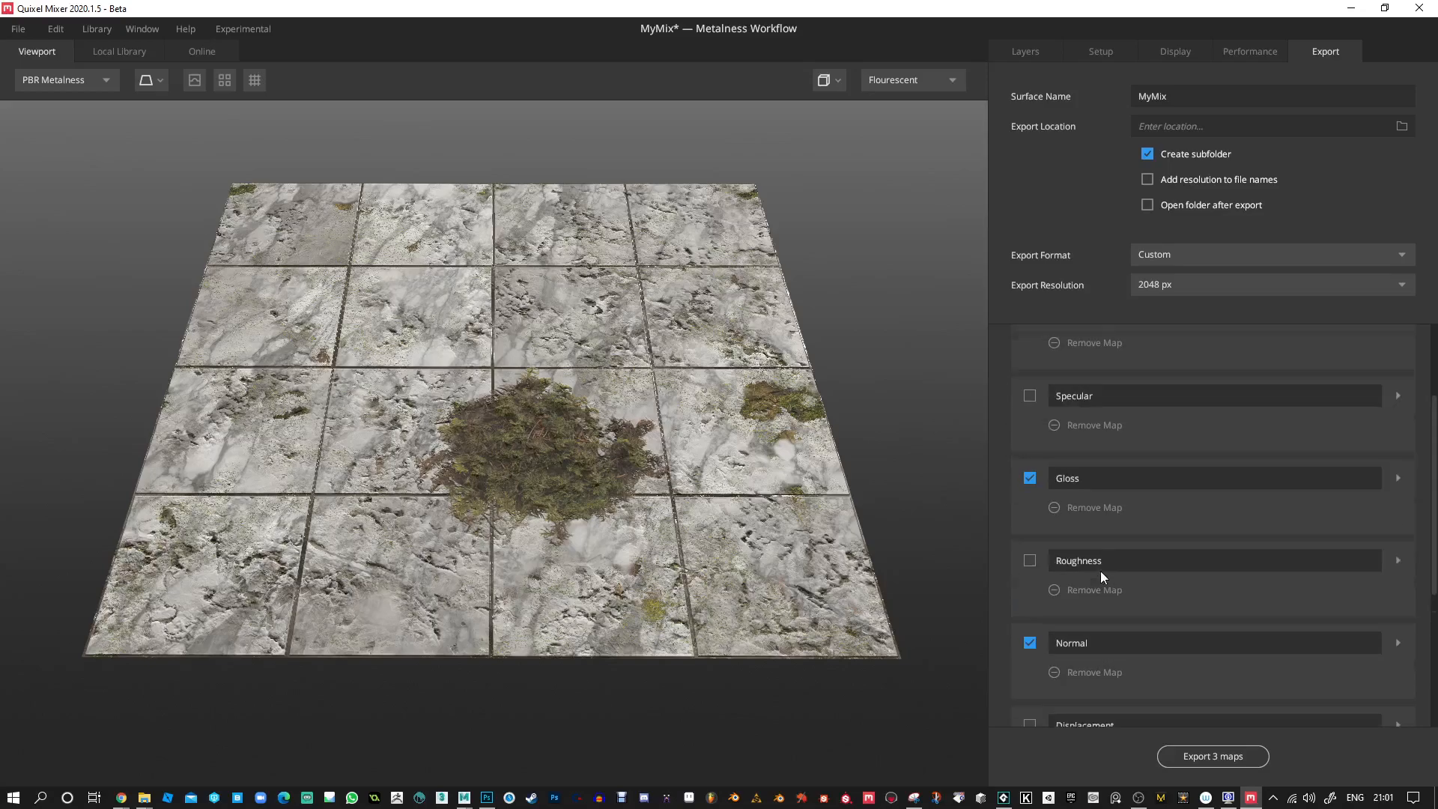
scroll(1090, 533, up, 4)
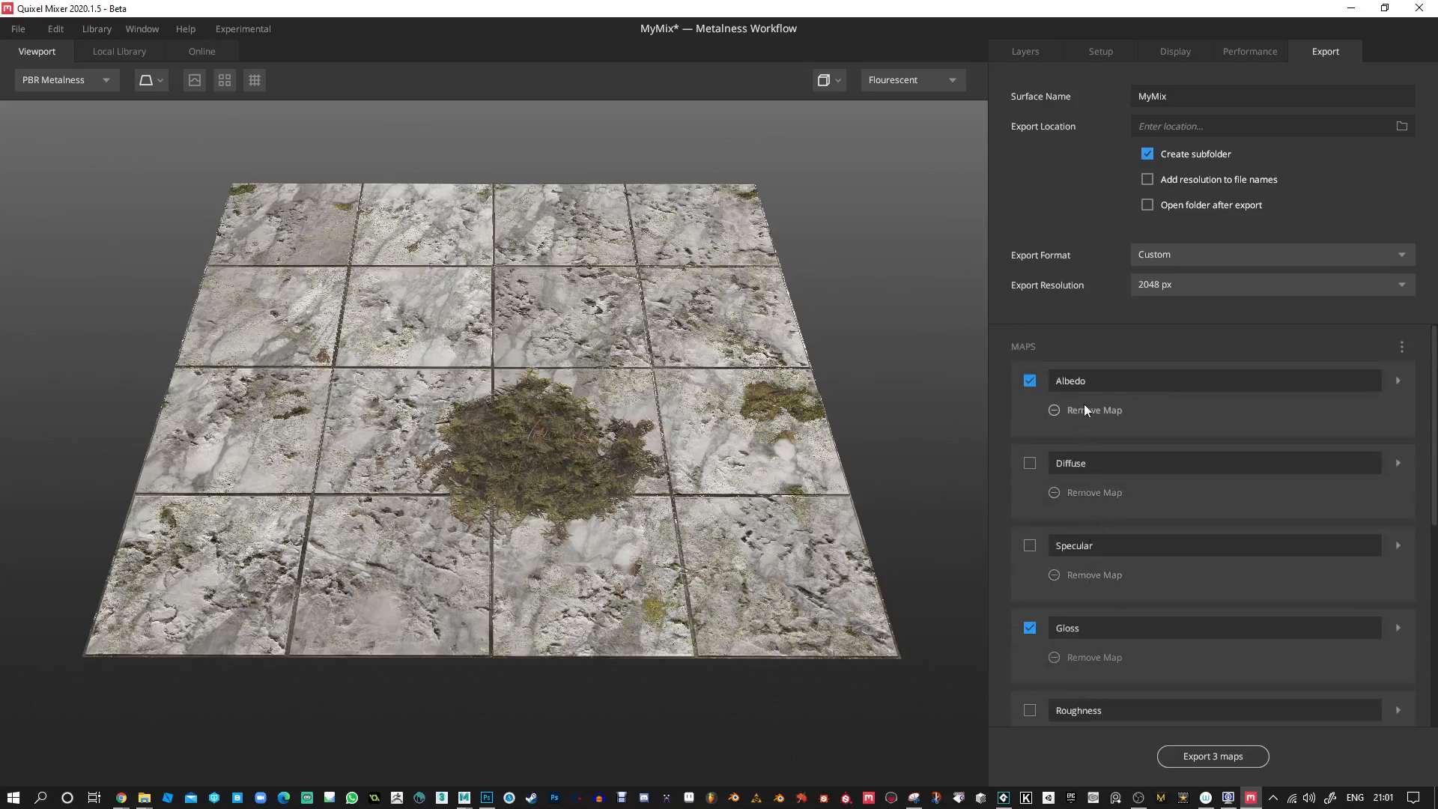
scroll(1112, 526, down, 3)
scroll(1113, 569, down, 2)
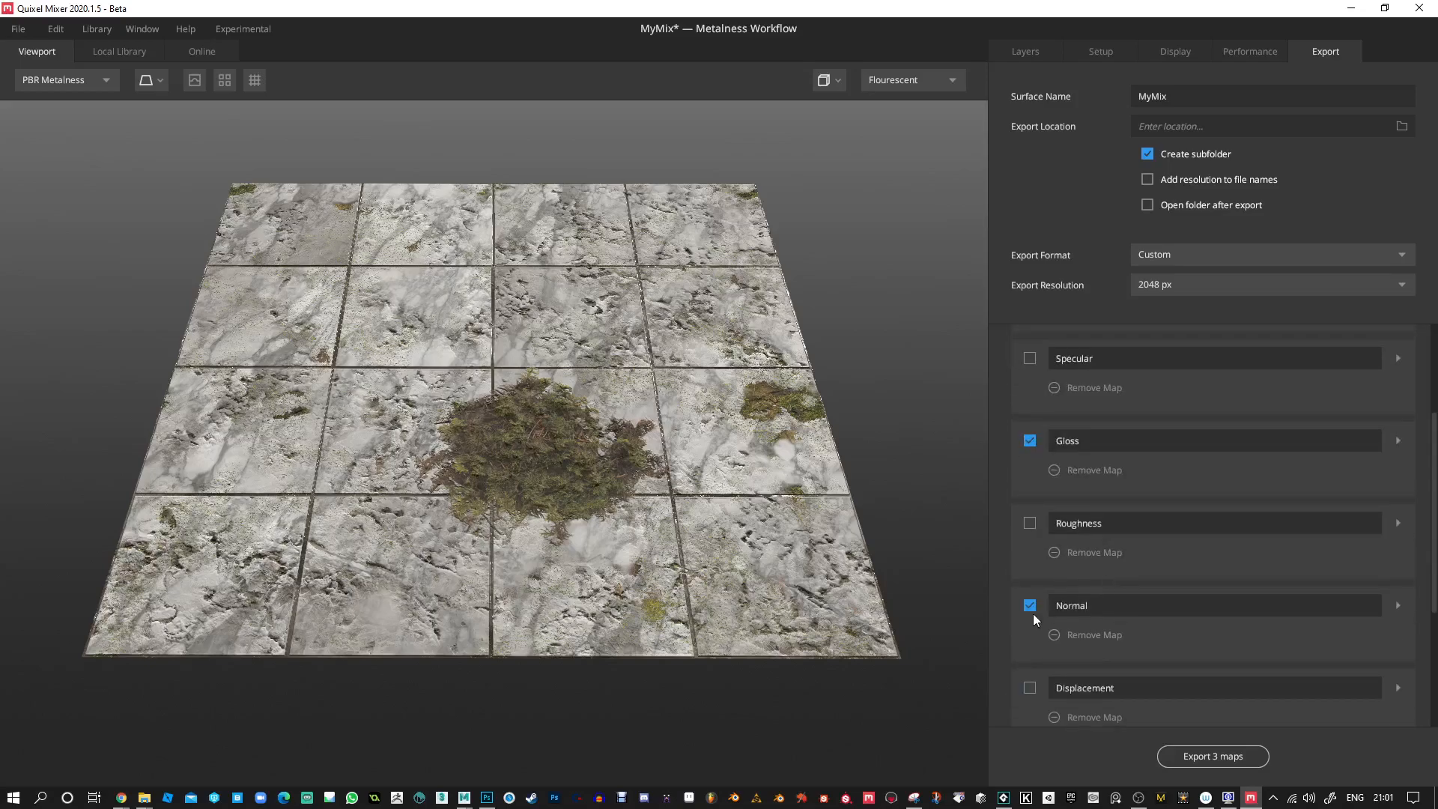
alt+drag(839, 494, 705, 398)
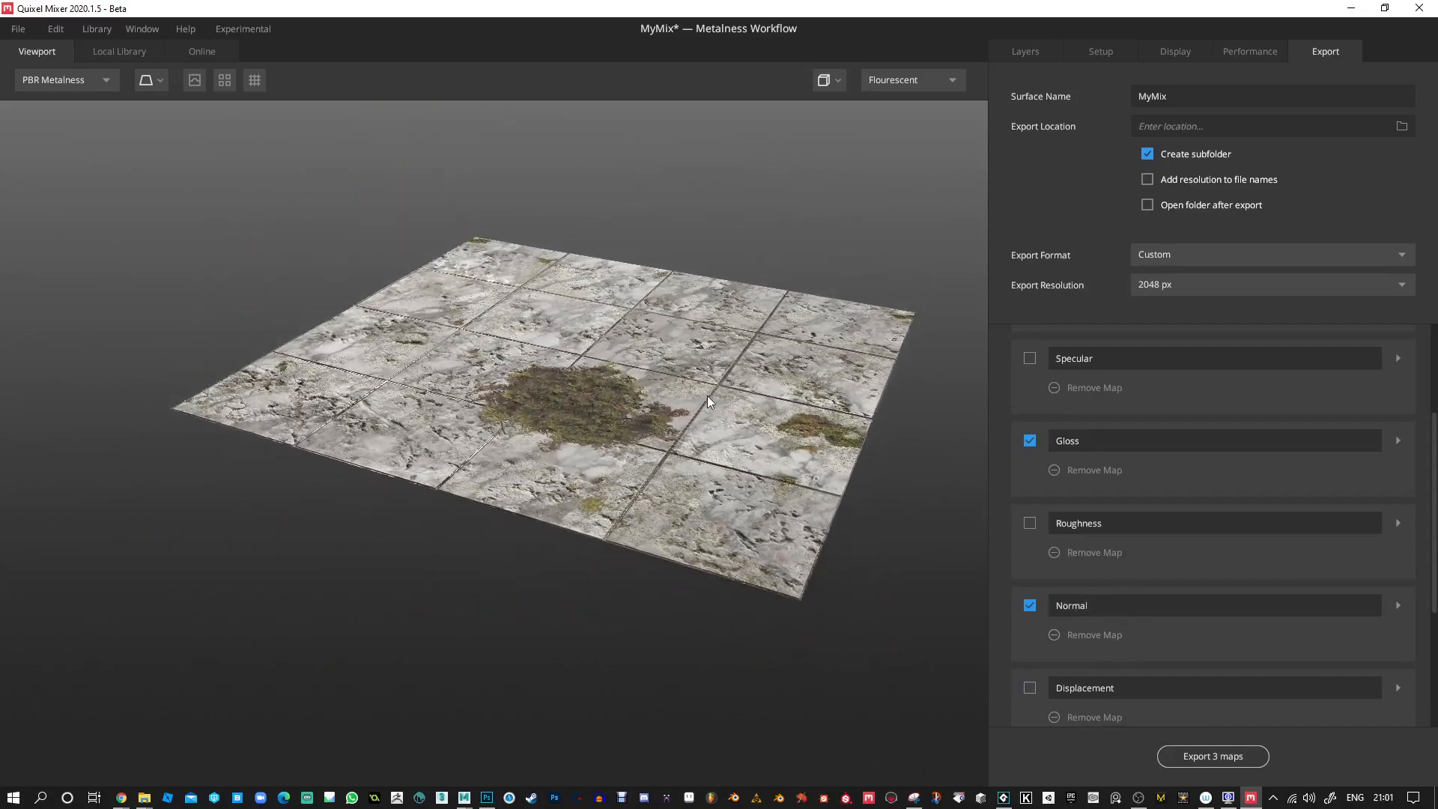
alt+right_drag(706, 399, 713, 470)
alt+drag(713, 470, 787, 476)
scroll(1189, 558, up, 3)
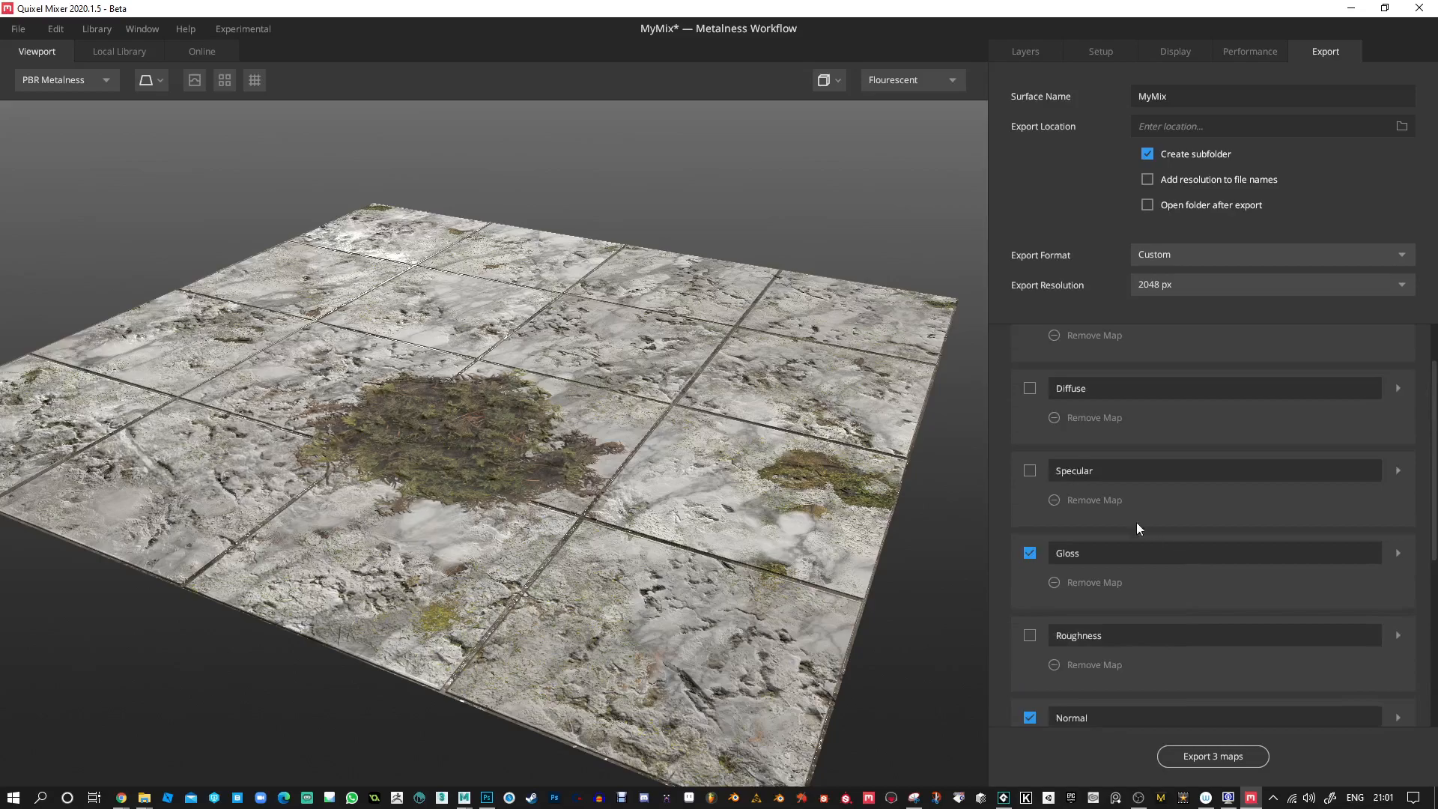
click(1399, 471)
click(1398, 471)
scroll(1161, 517, up, 1)
Add a custom map to the export list and assign Ambient Occlusion to its R channel.
scroll(1163, 517, down, 5)
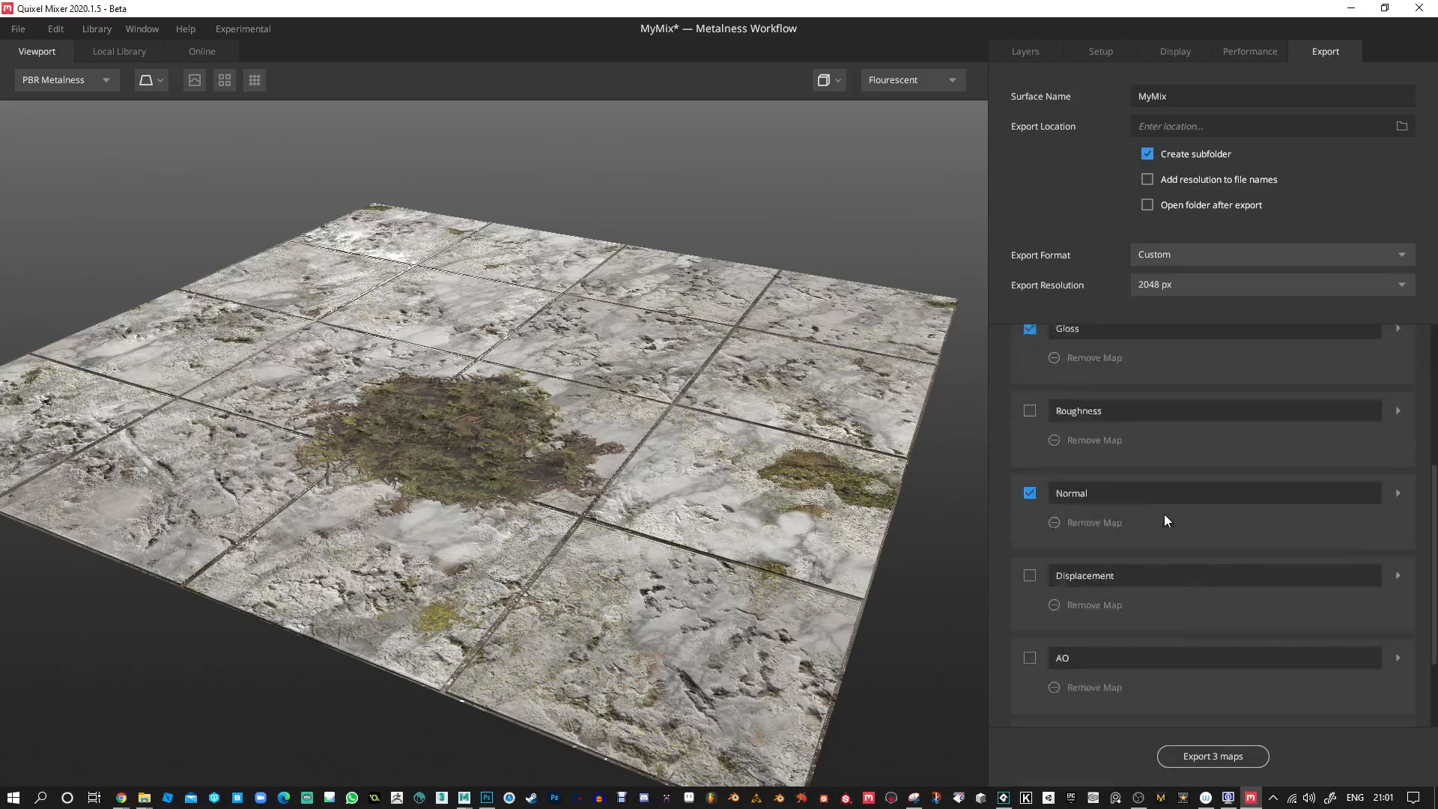
click(1189, 683)
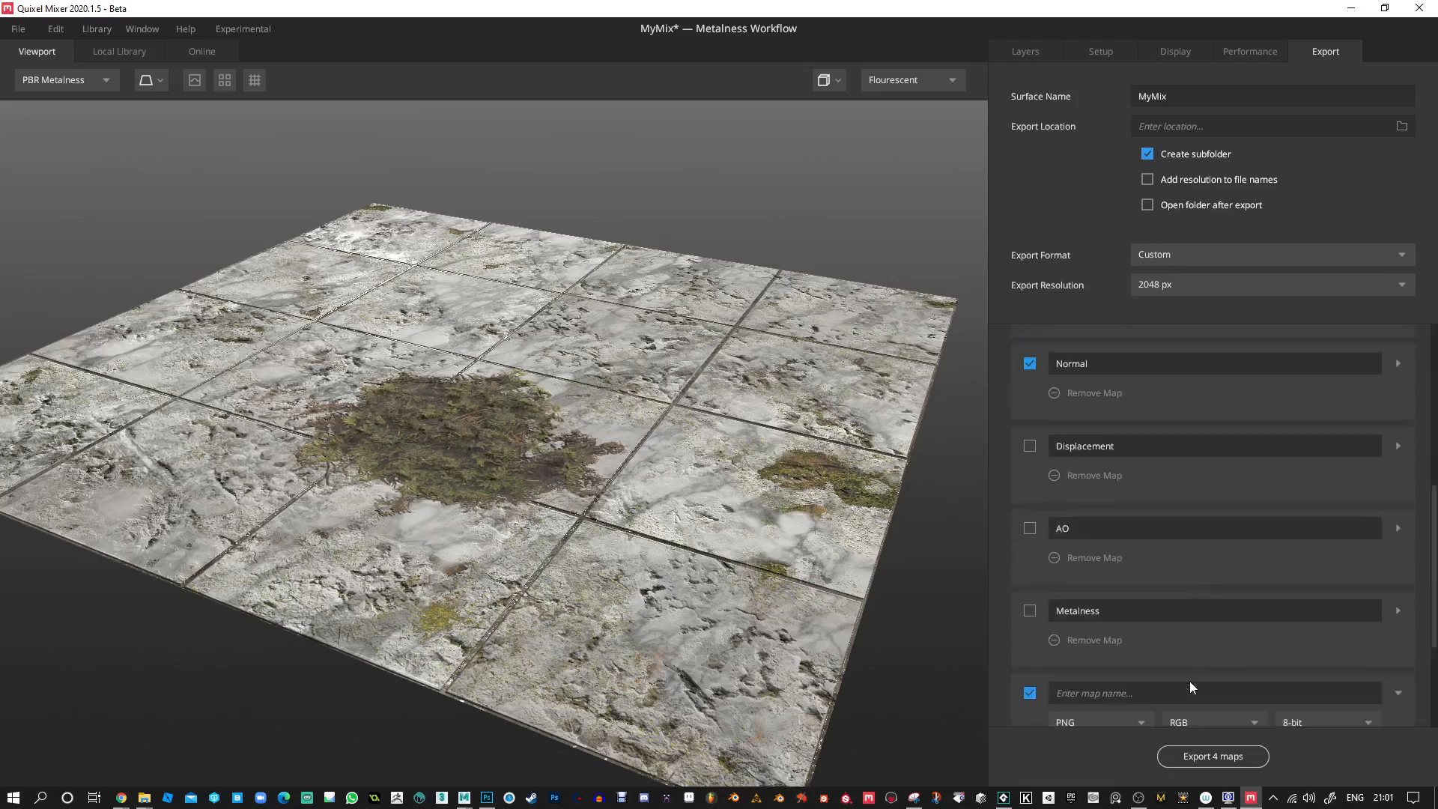
scroll(1184, 678, down, 2)
scroll(1122, 628, down, 2)
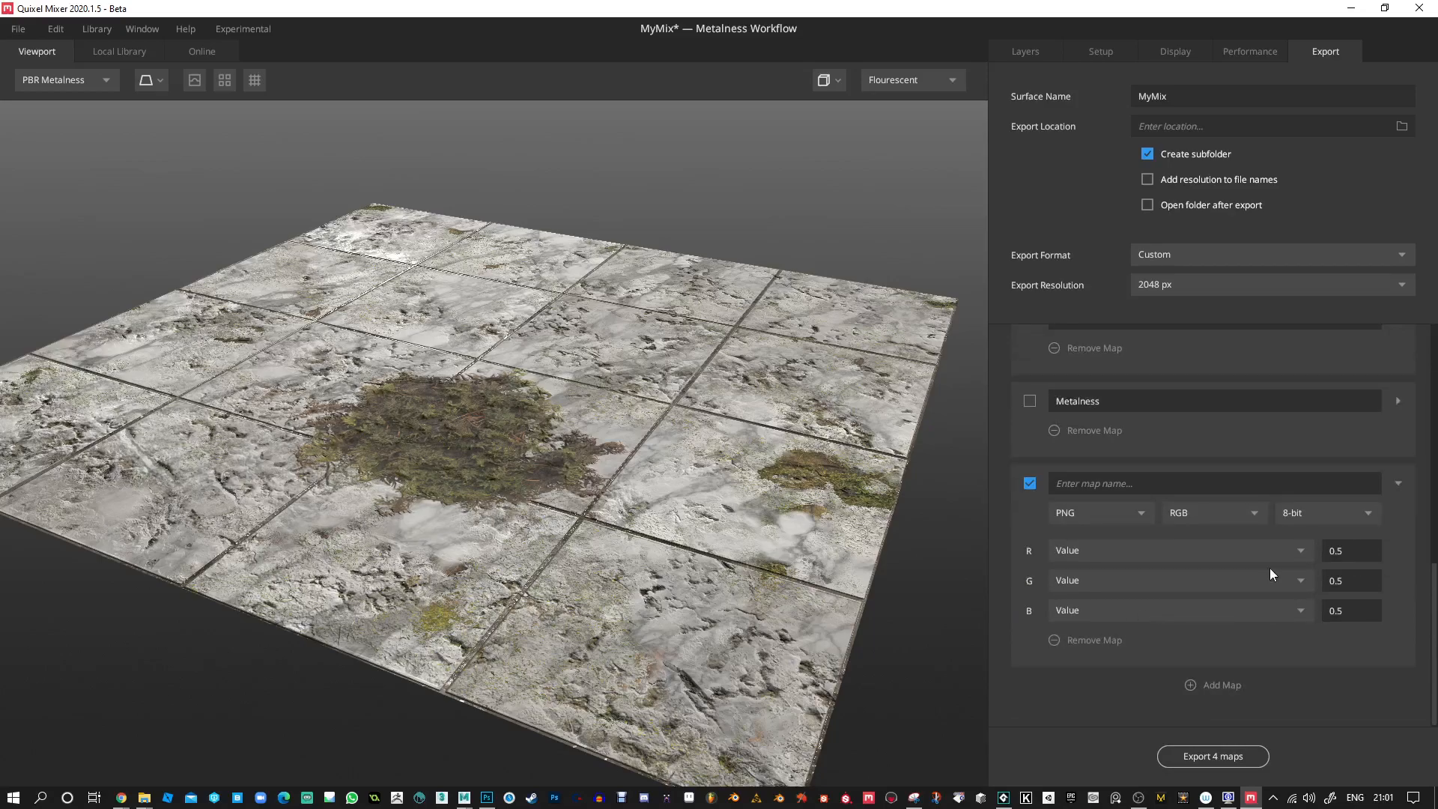
click(1299, 549)
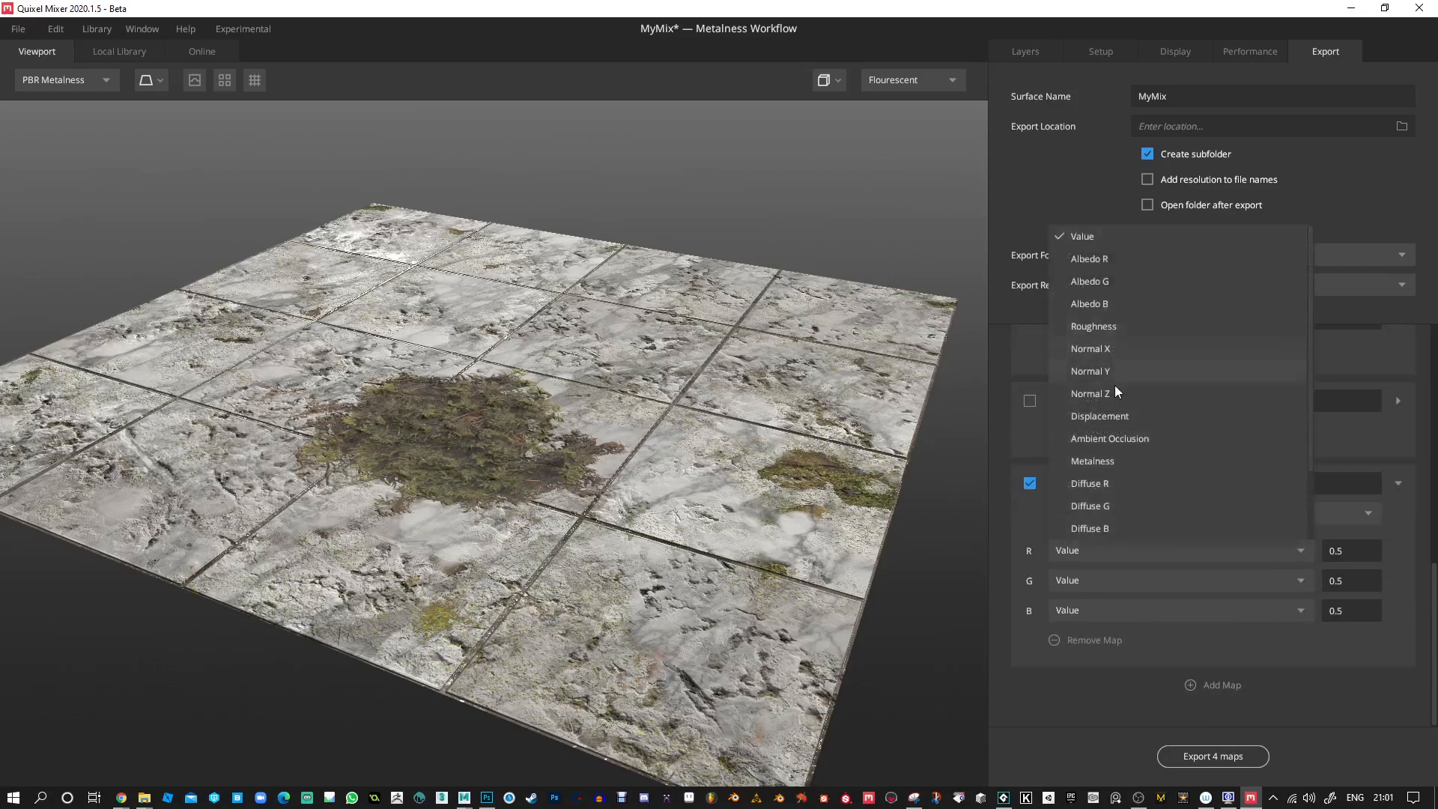
click(1158, 438)
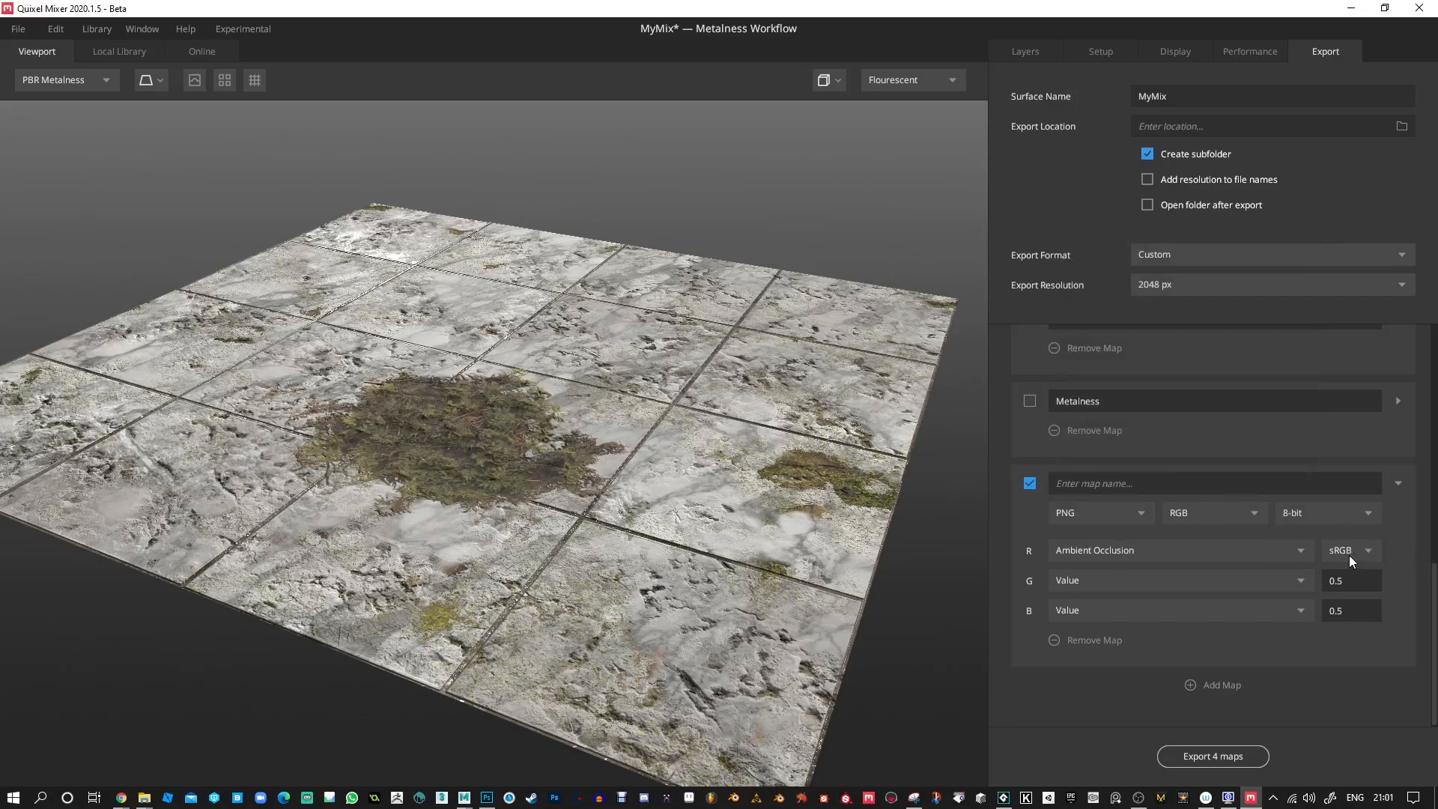
Assign Metalness to the custom map's G channel and Gloss to its B channel.
click(1301, 581)
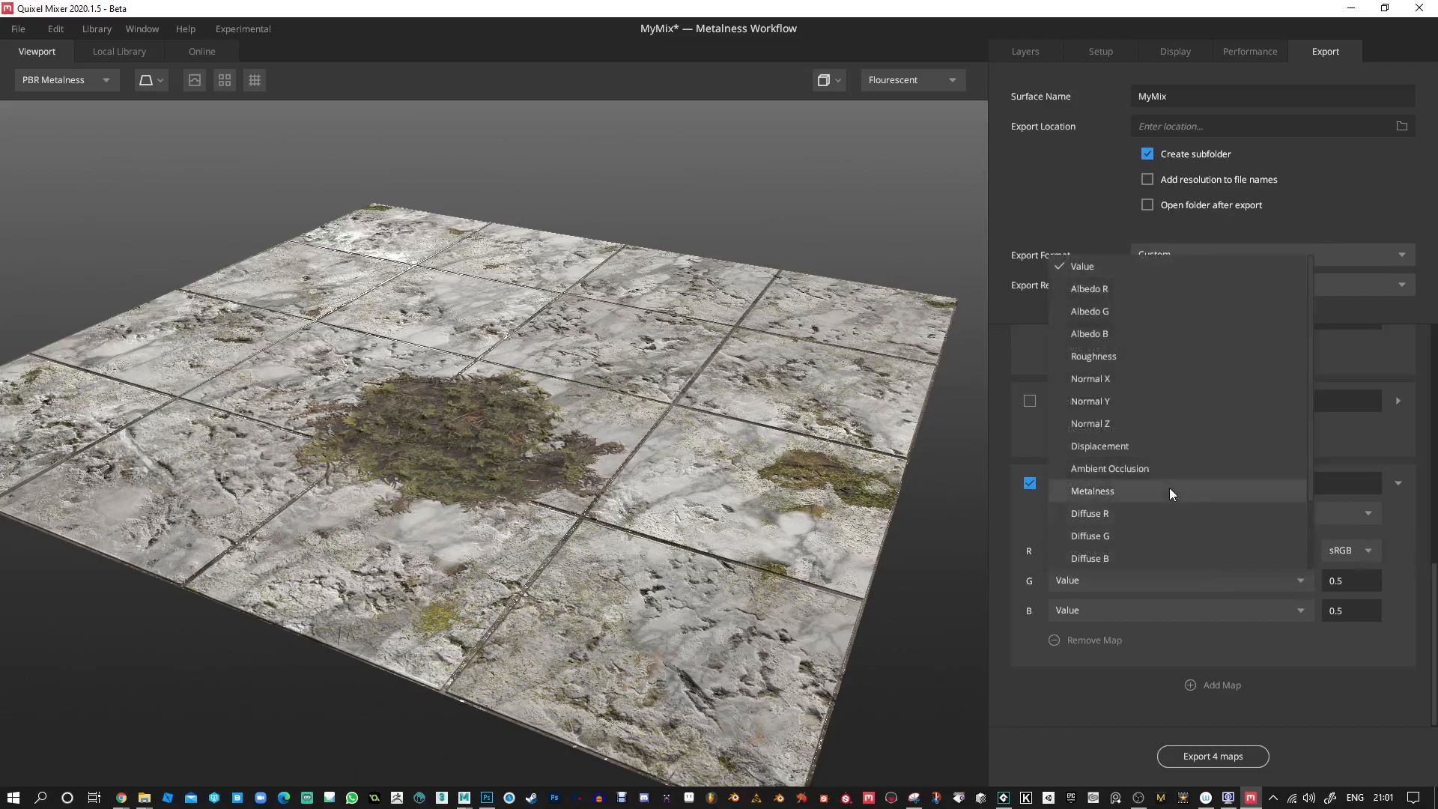
click(1093, 489)
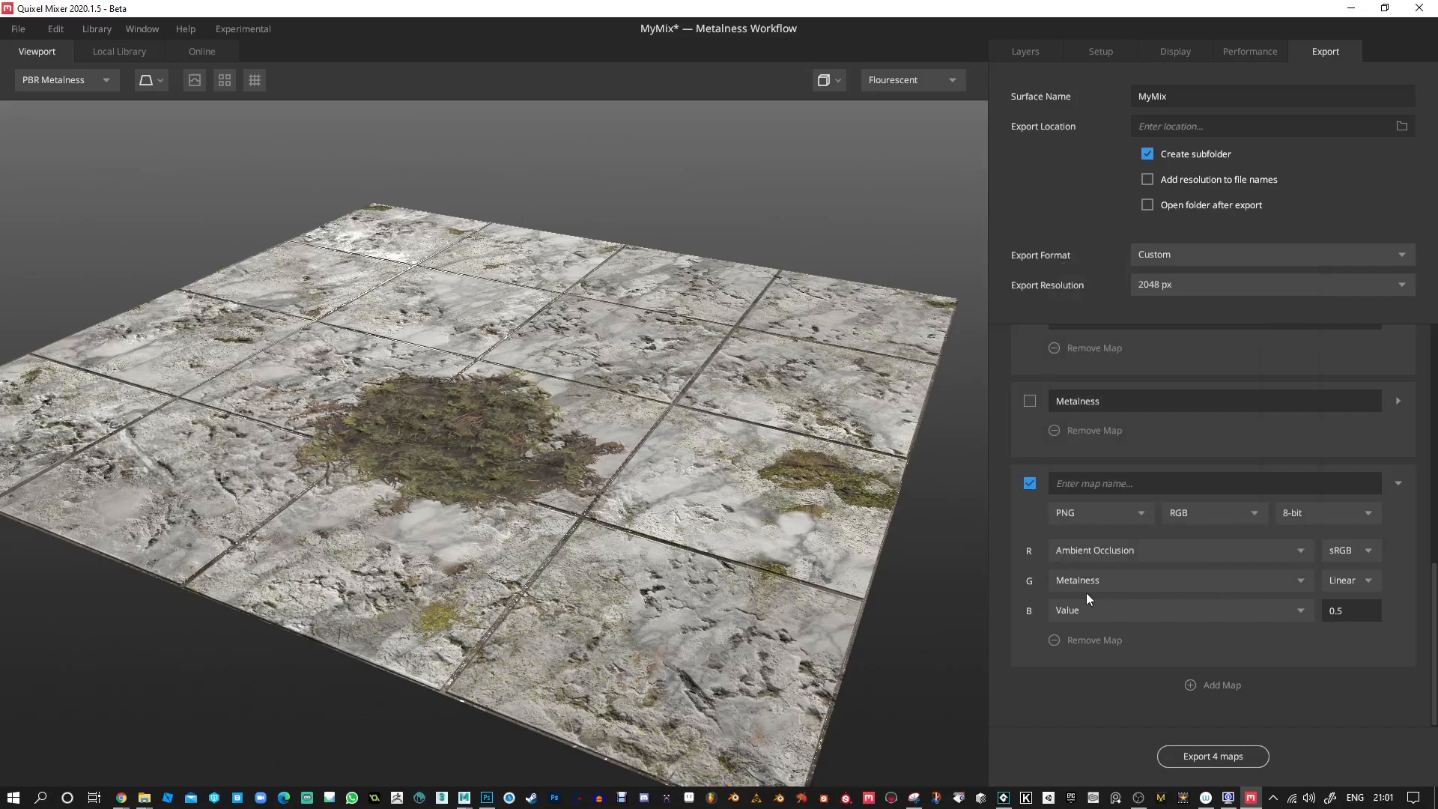
click(1294, 609)
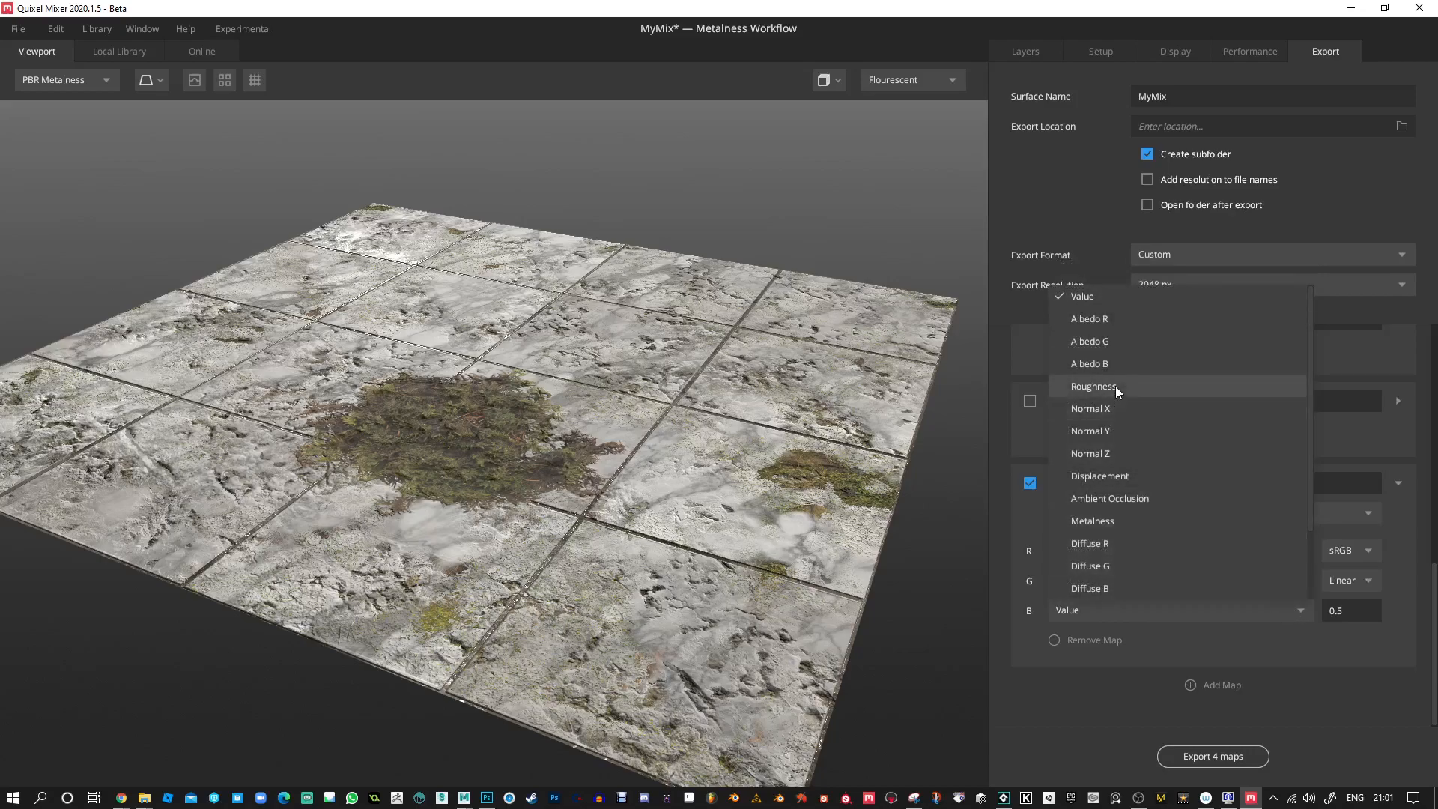
scroll(1117, 386, down, 3)
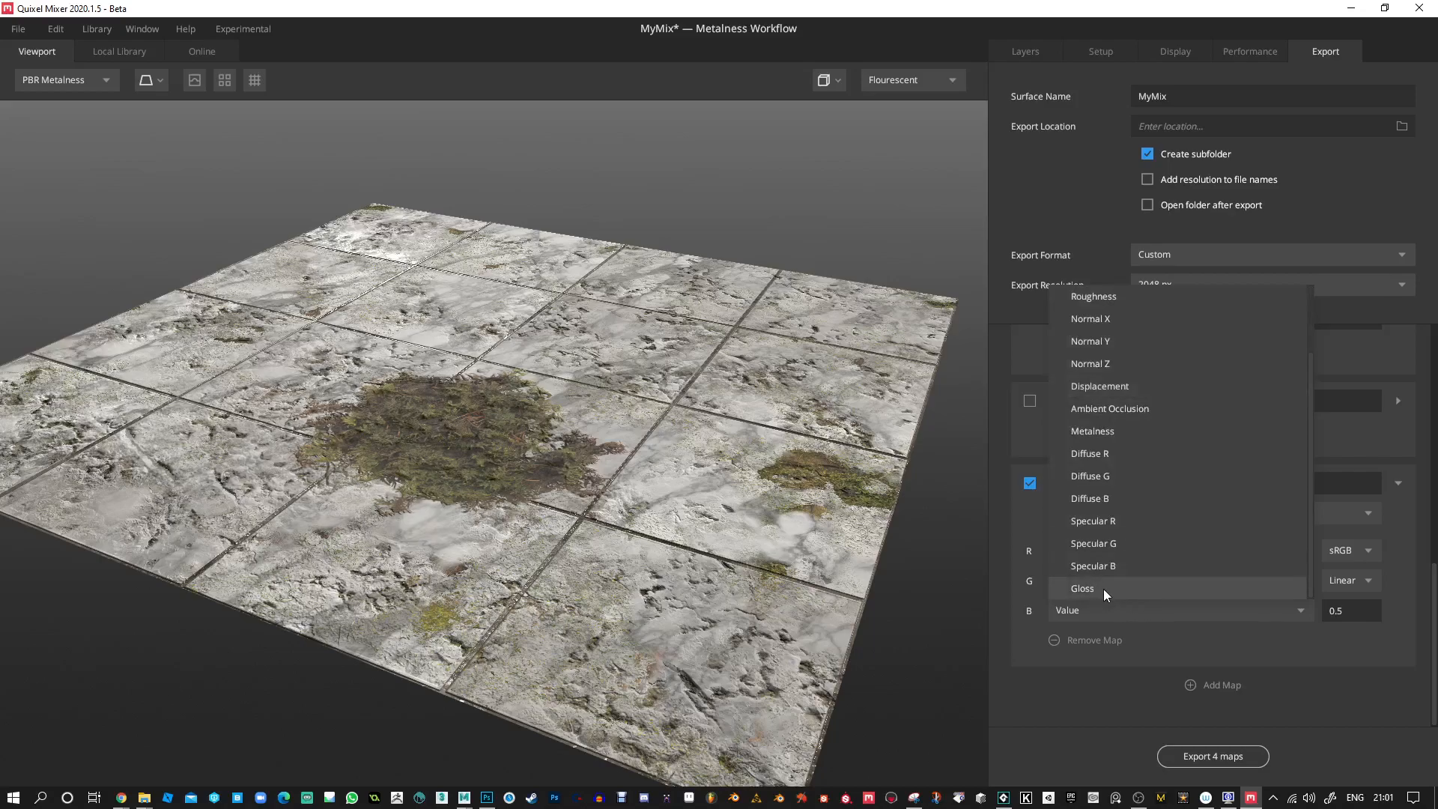
click(1104, 588)
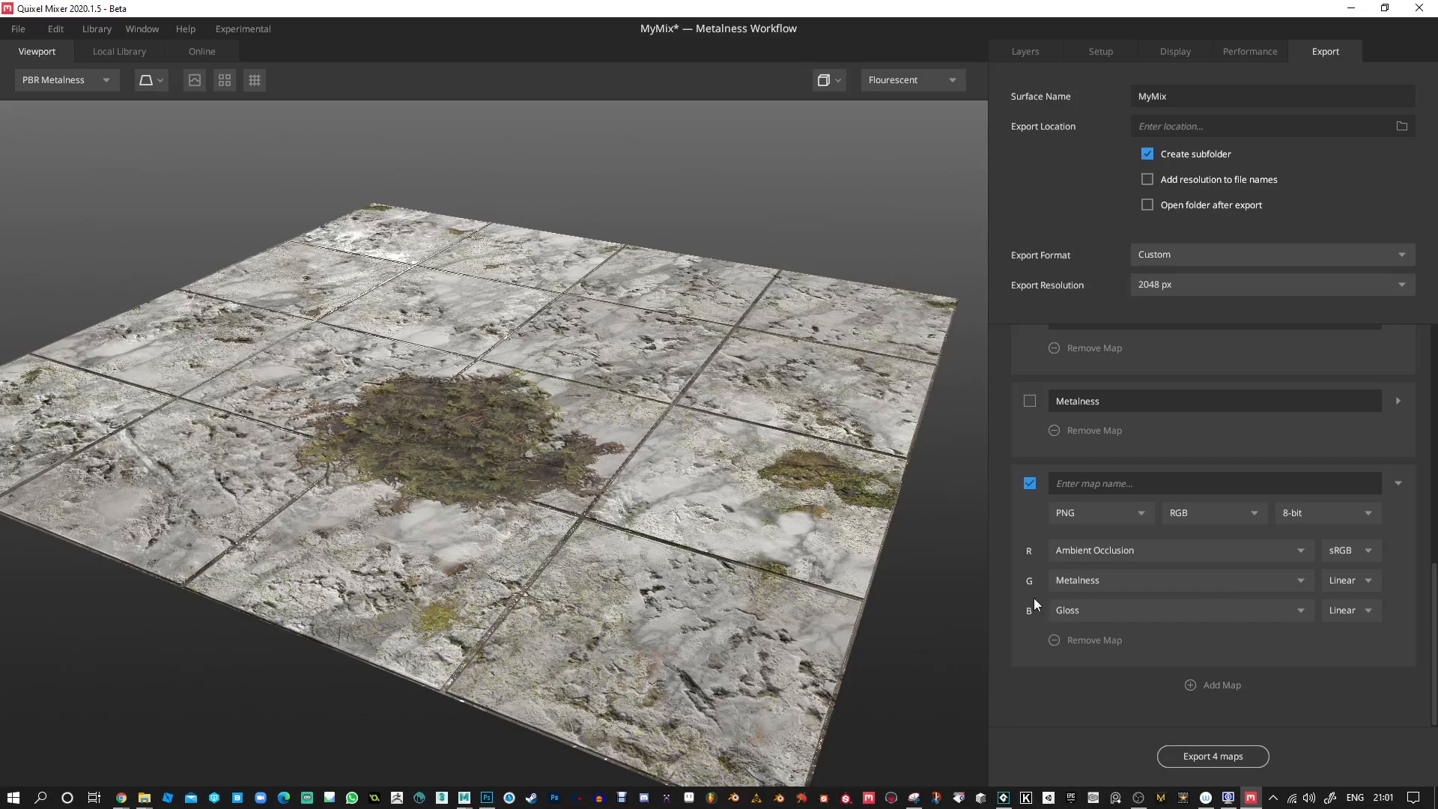
Change the custom map's channel format to RGBA and assign Gloss to its A channel.
drag(682, 328, 766, 394)
drag(821, 472, 859, 499)
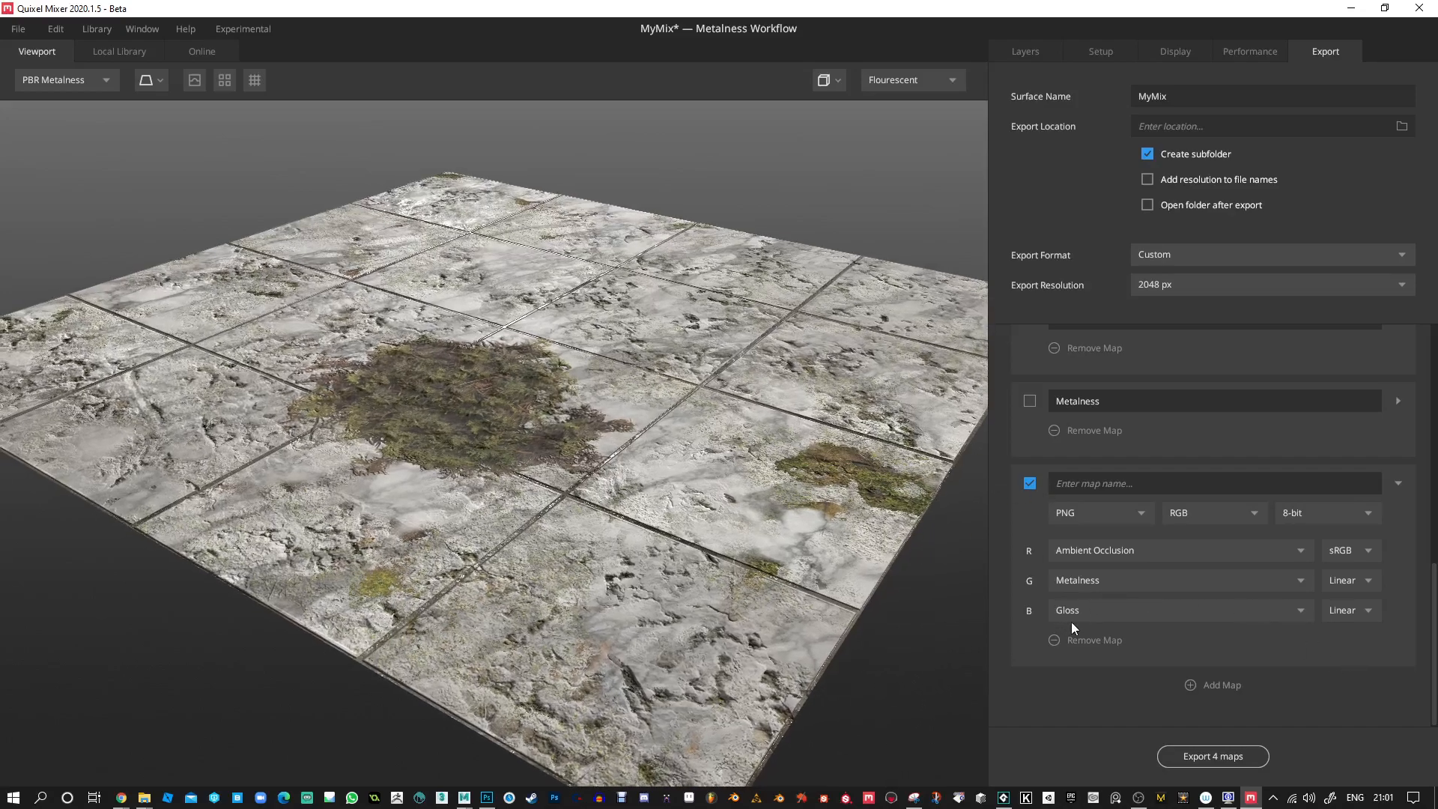
click(1238, 511)
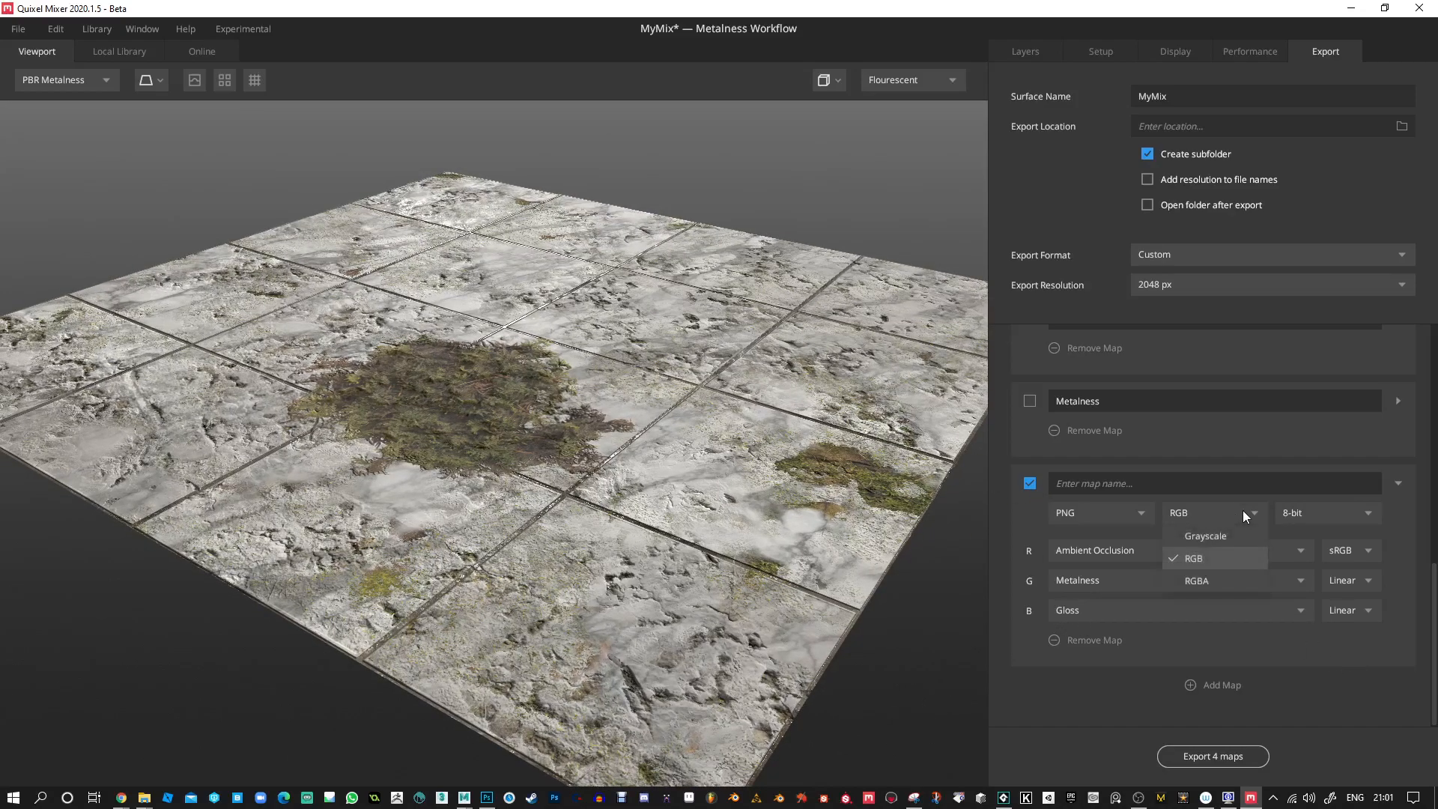
click(1206, 578)
click(1296, 640)
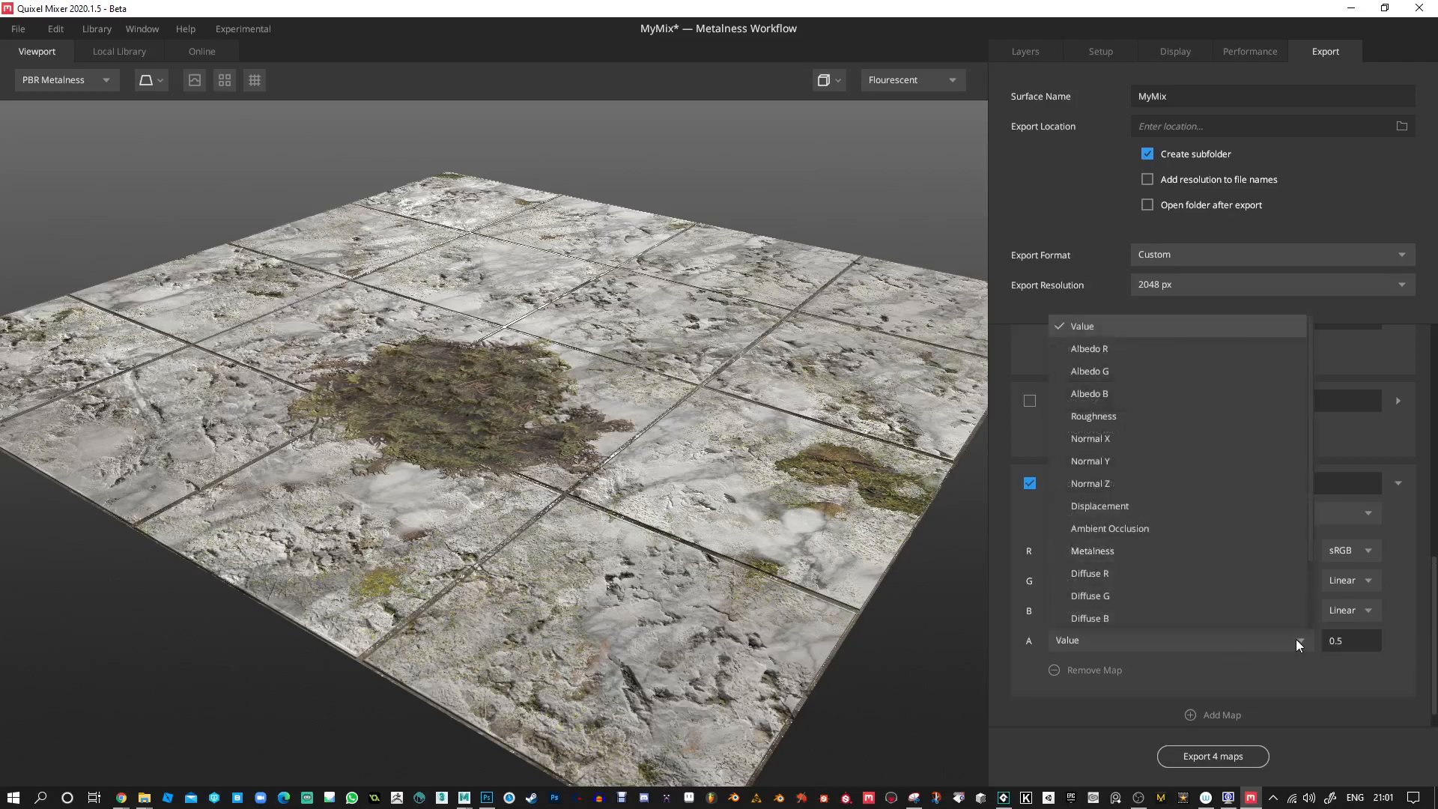
scroll(1199, 596, down, 2)
click(1114, 617)
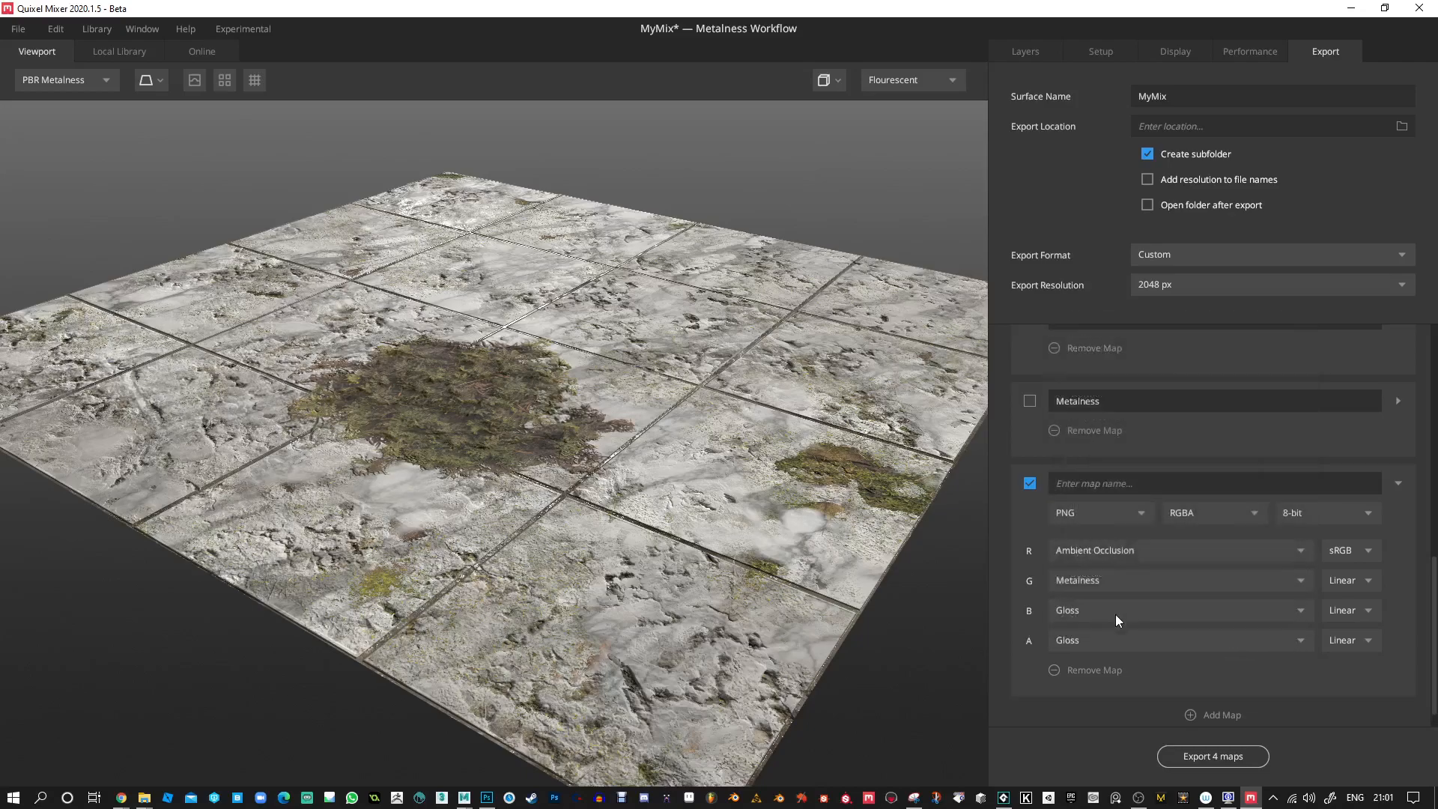
Replace the sources of the custom map's B and G channels with a constant Value.
click(1291, 609)
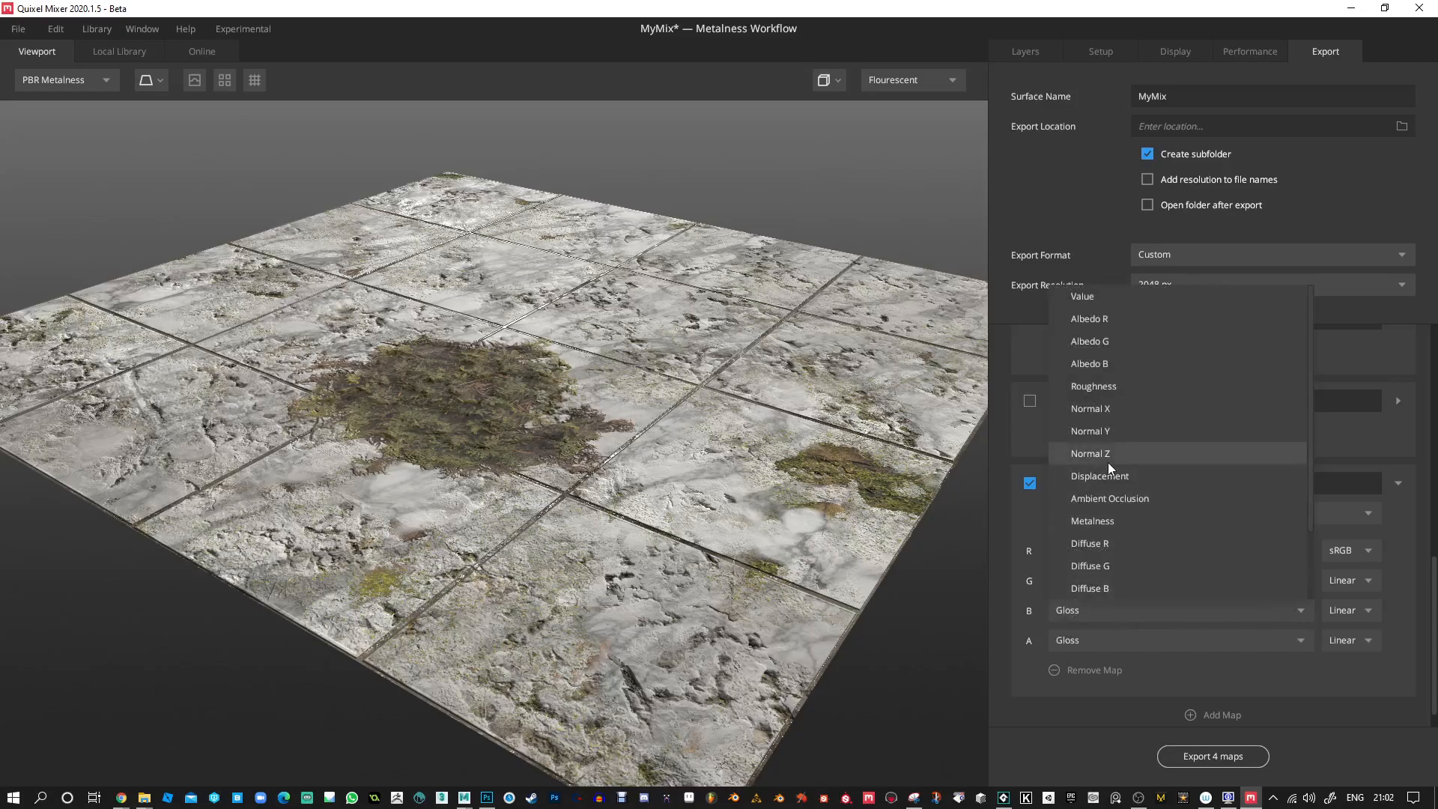
click(1098, 297)
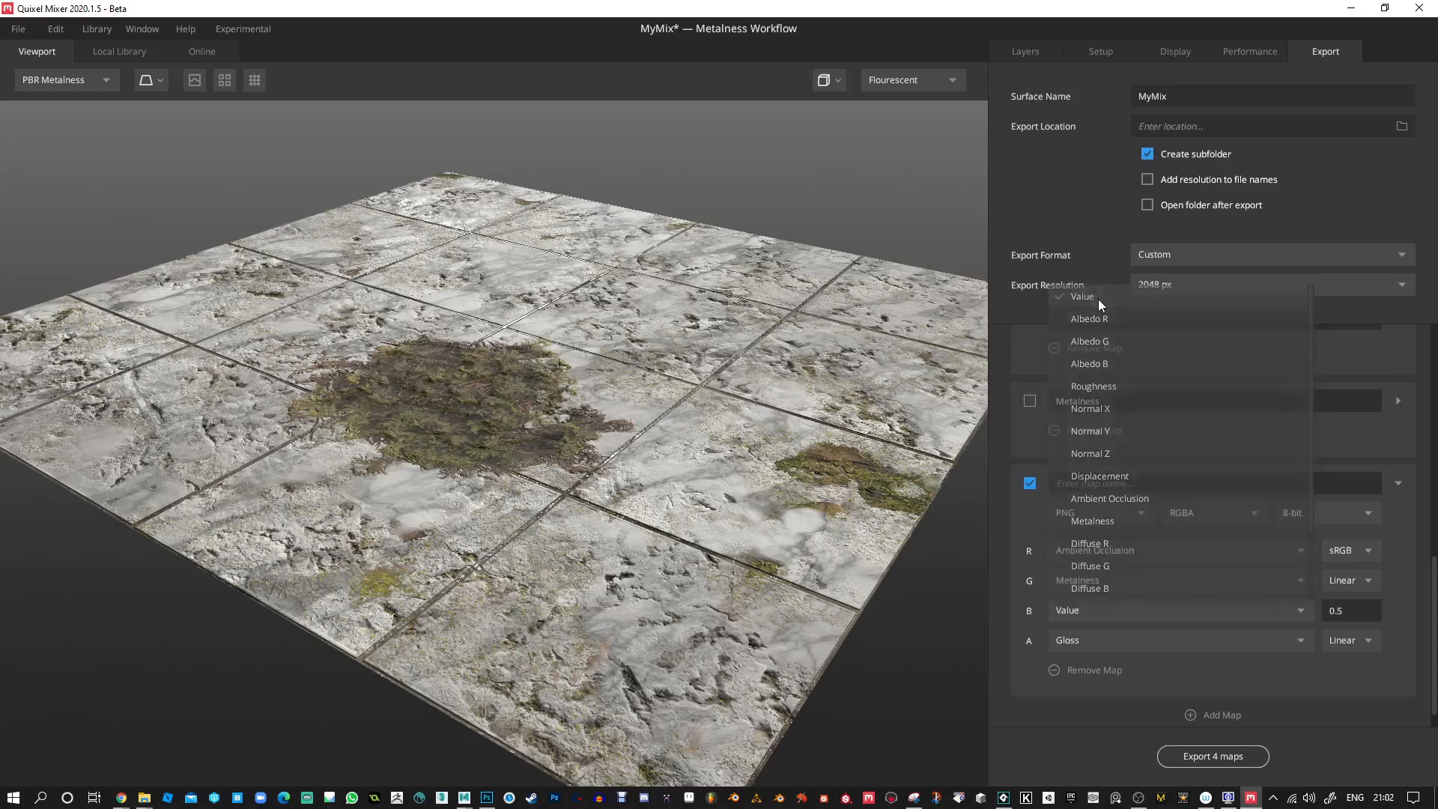
click(1296, 582)
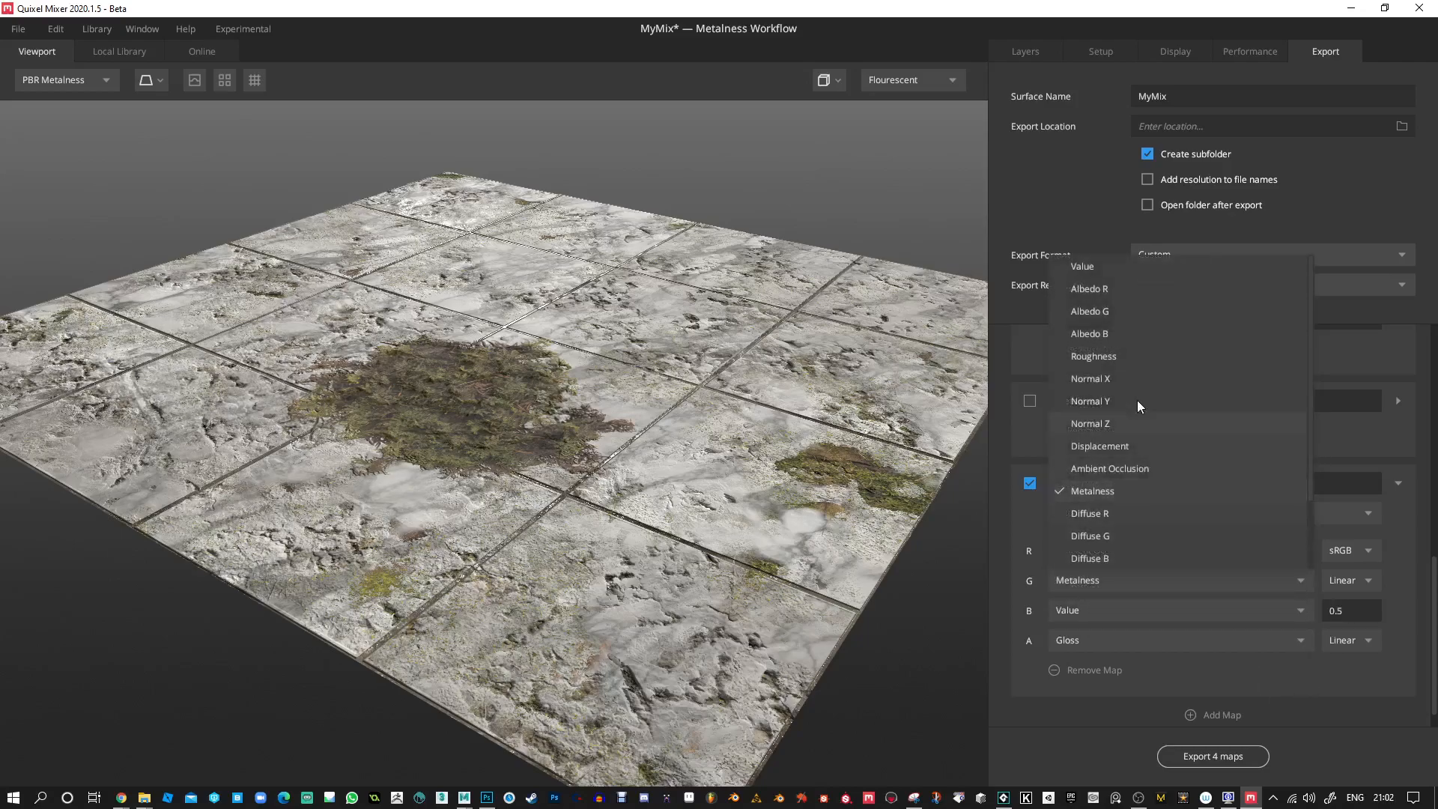
click(1099, 272)
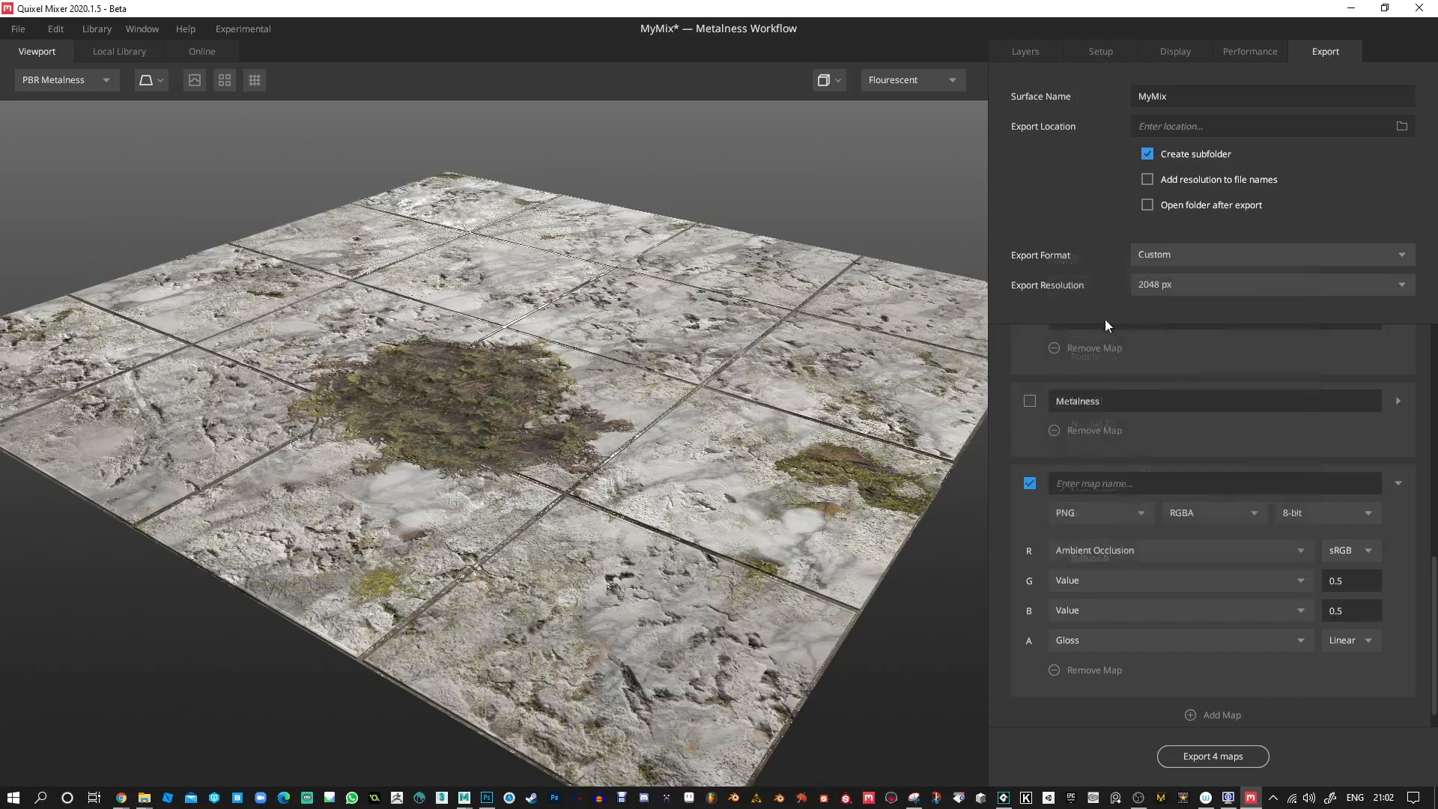
Assign Metalness to the custom map's R channel.
click(1113, 550)
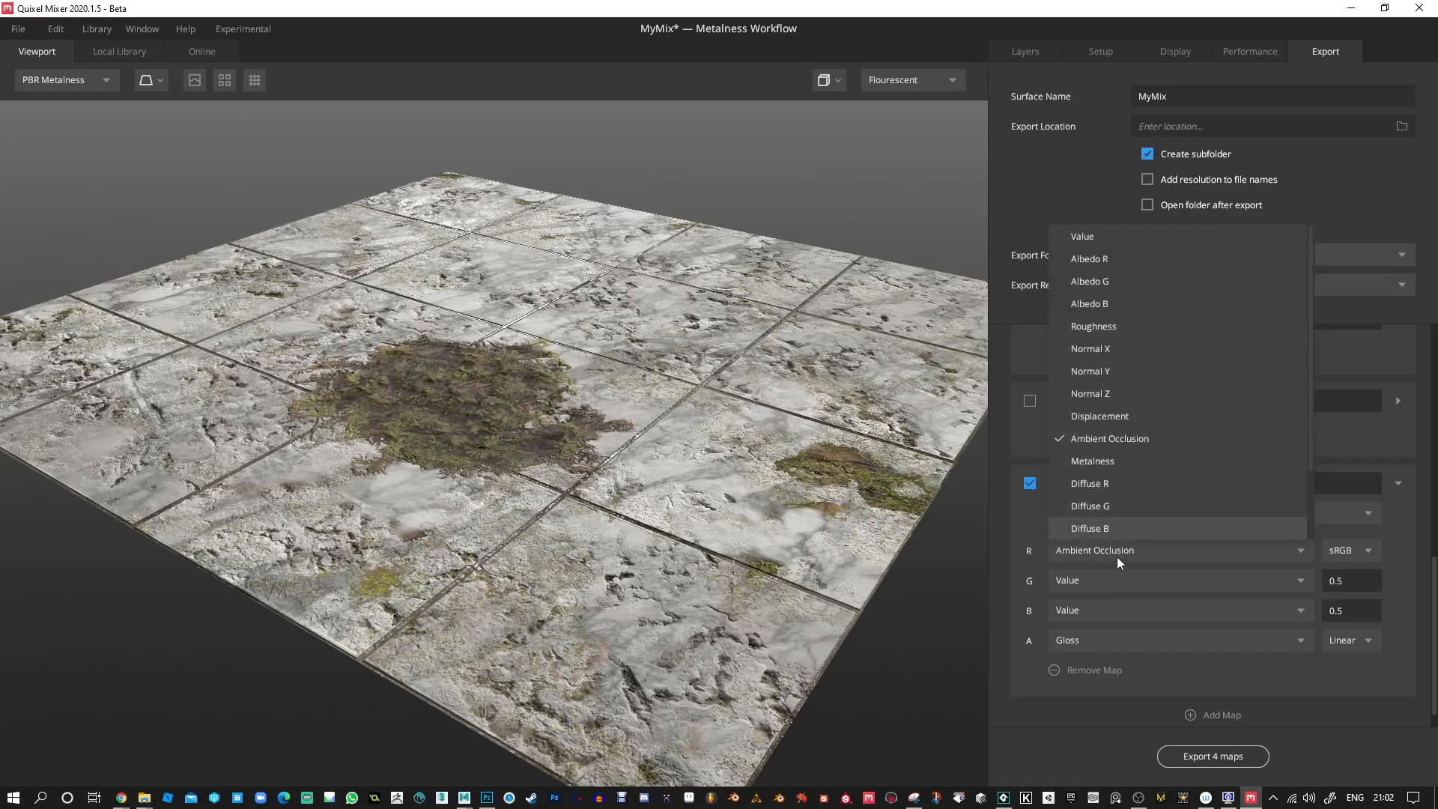
click(1117, 556)
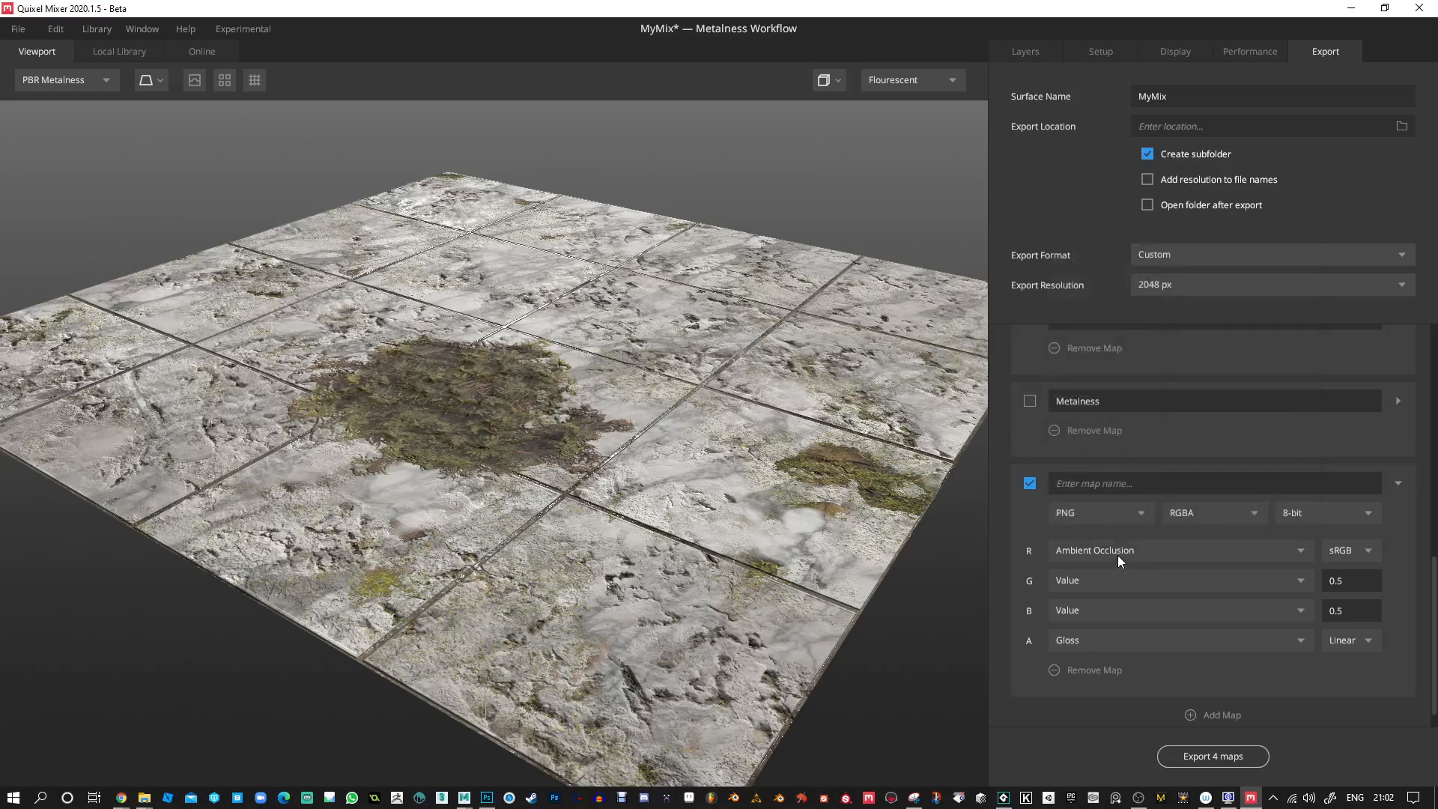
click(1122, 551)
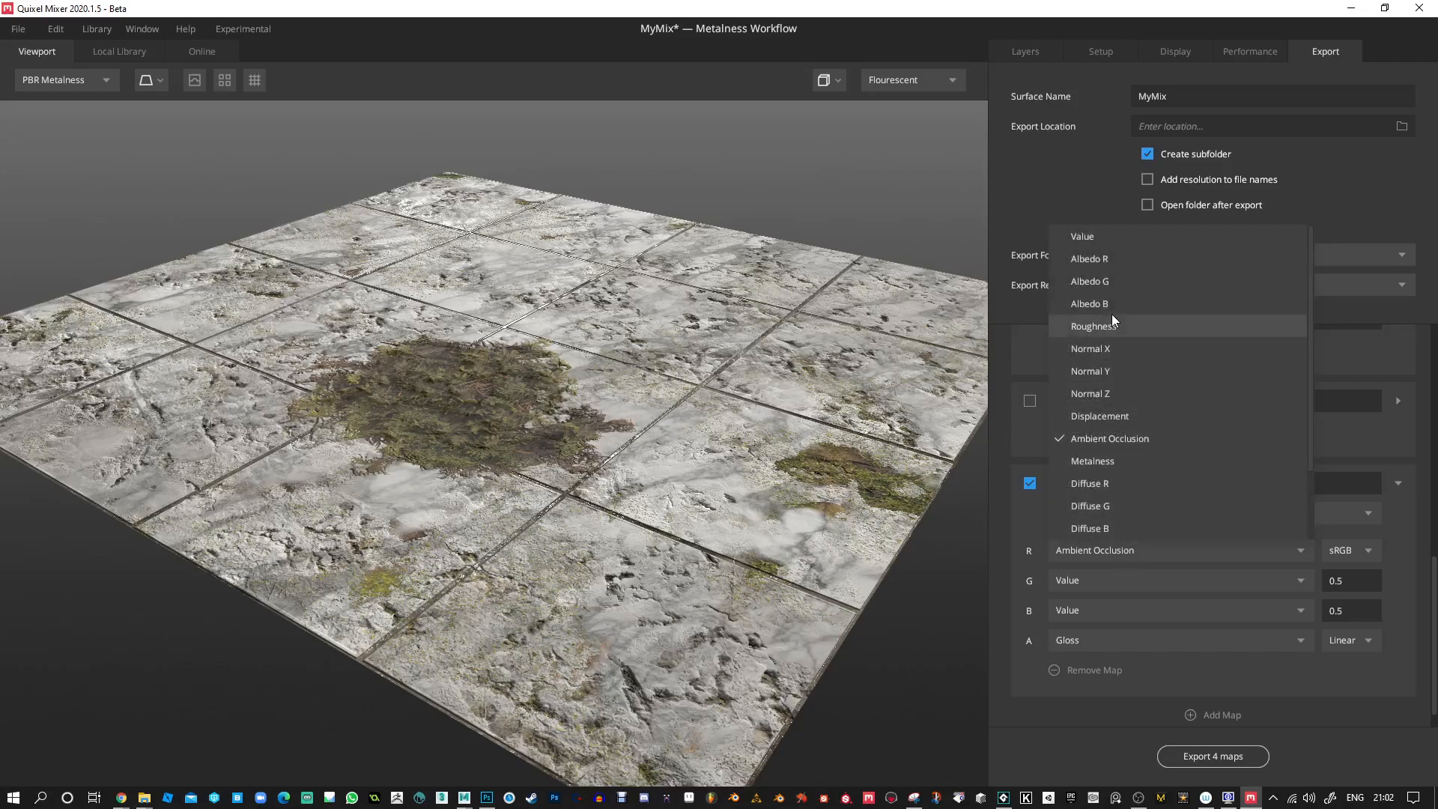
scroll(1122, 479, down, 2)
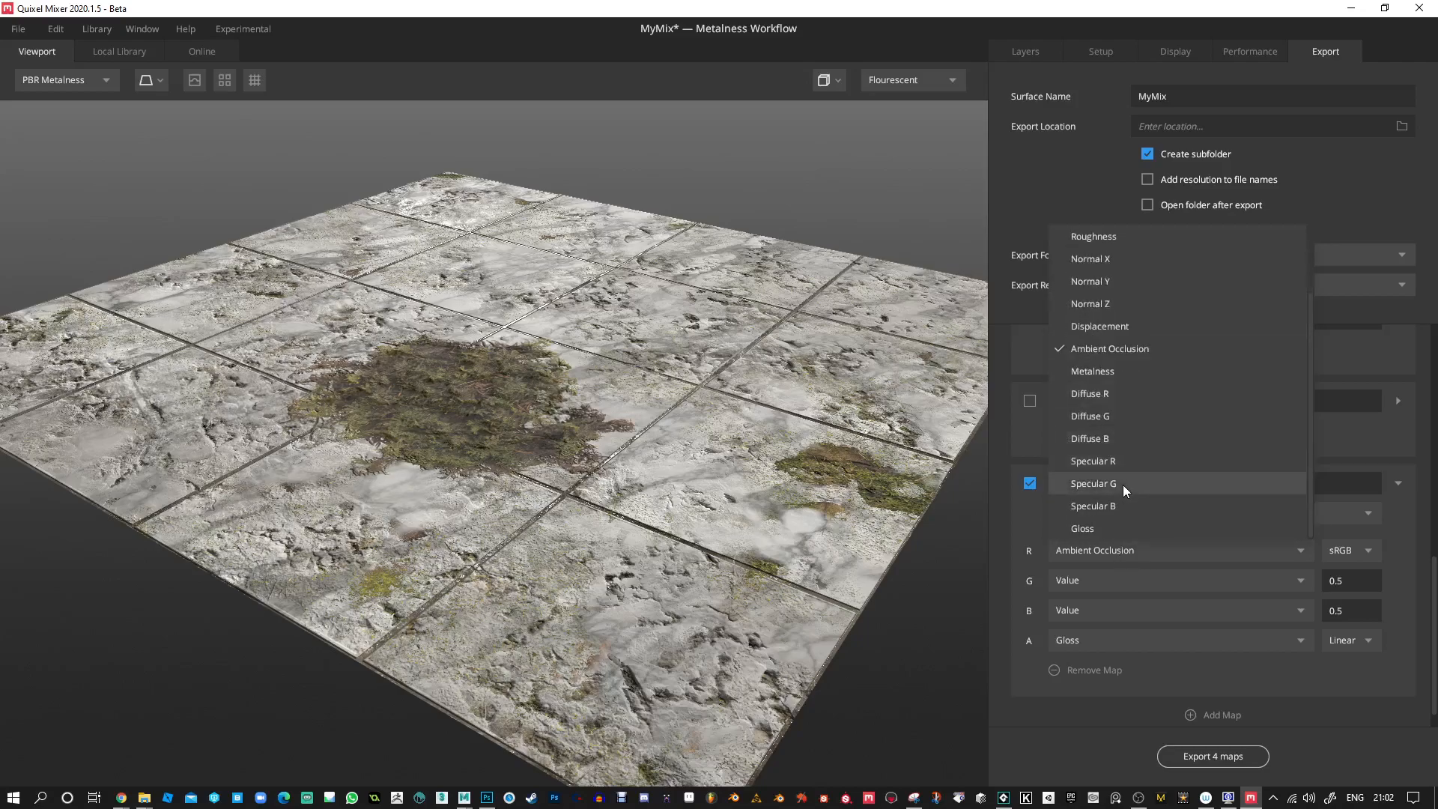
click(1092, 372)
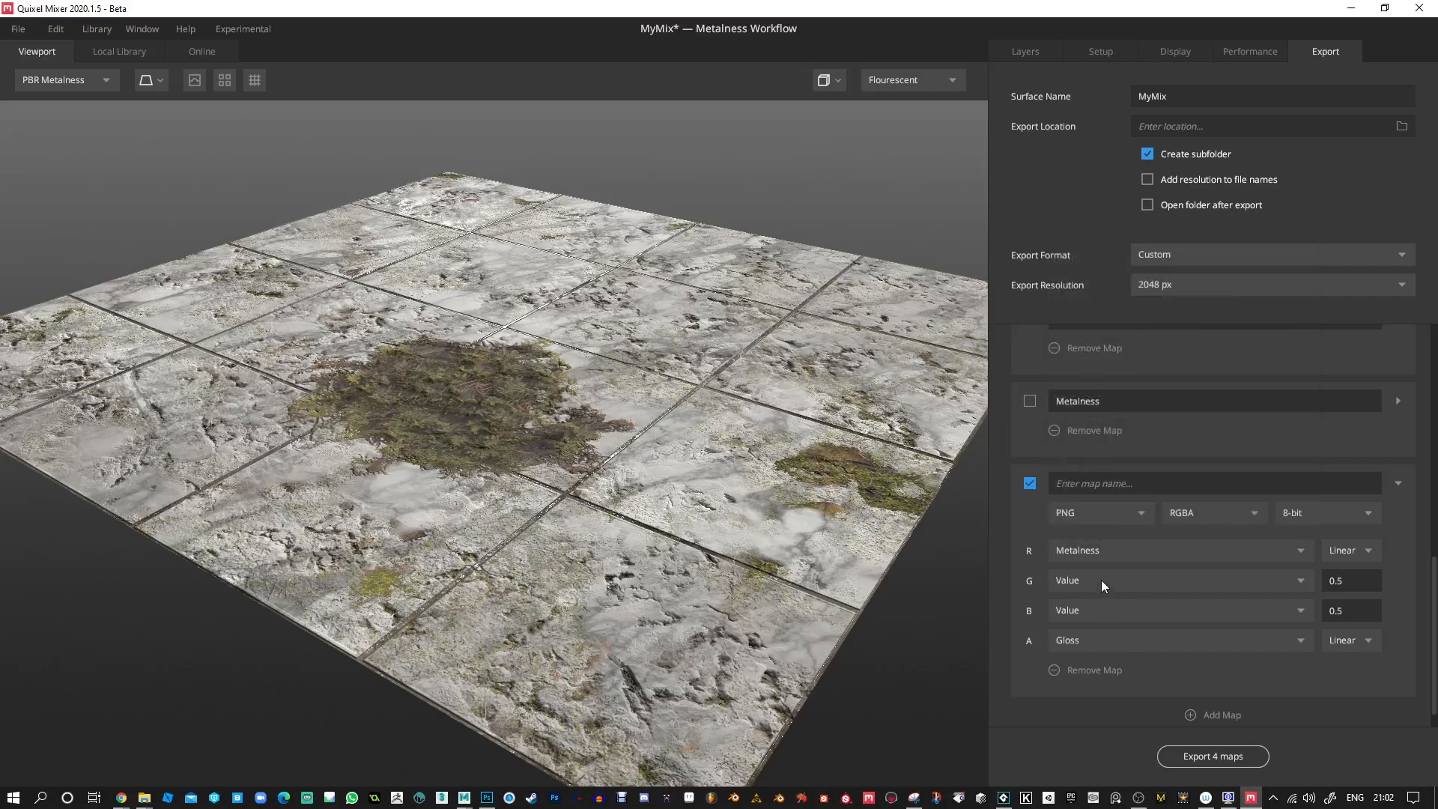
Name the custom channel-packed map Metal-Gloss.
alt+drag(791, 550, 787, 626)
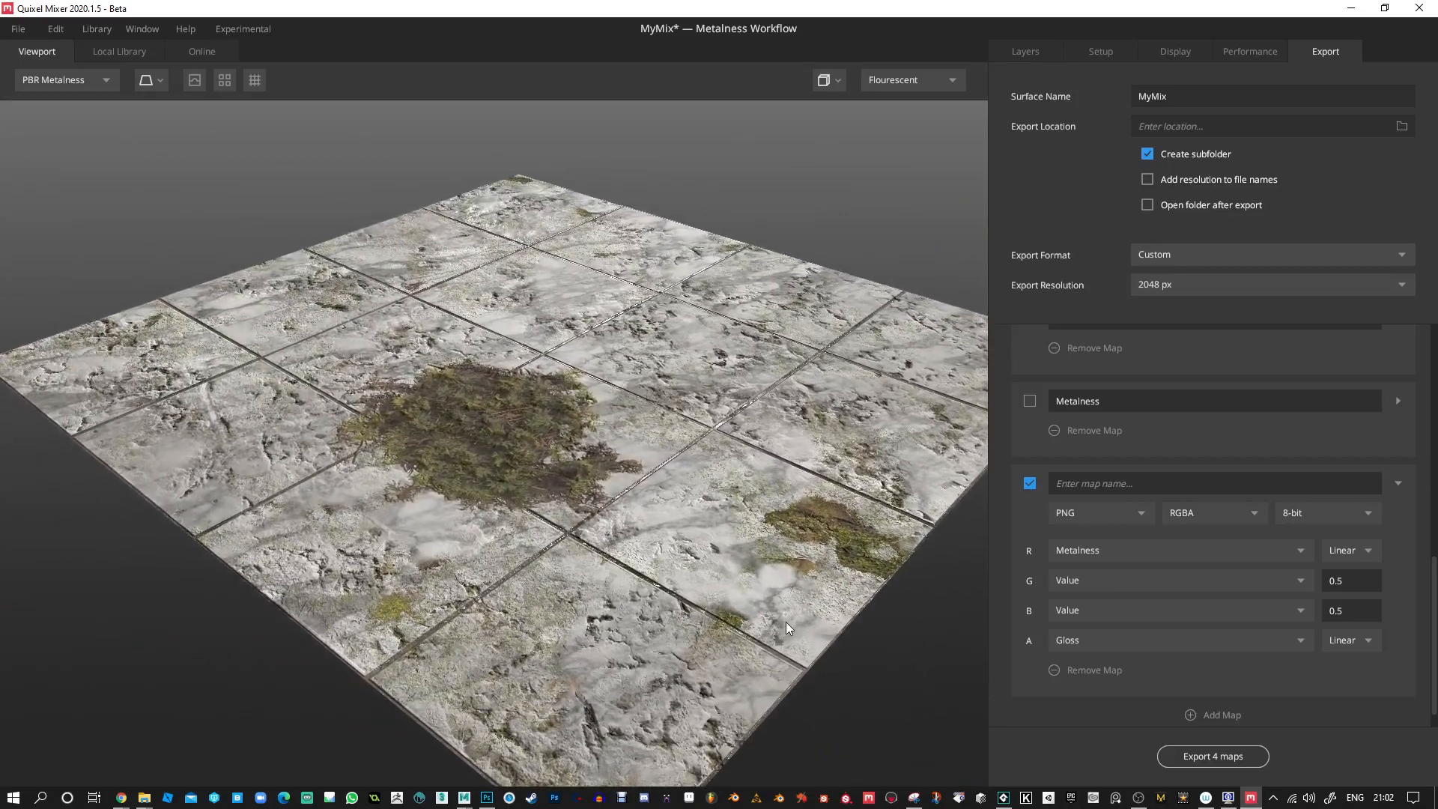
click(1144, 485)
text(Metal-Gloss)
Exclude the separate Gloss map from the export and return to the Metal-Gloss map's channel settings.
scroll(1085, 537, up, 2)
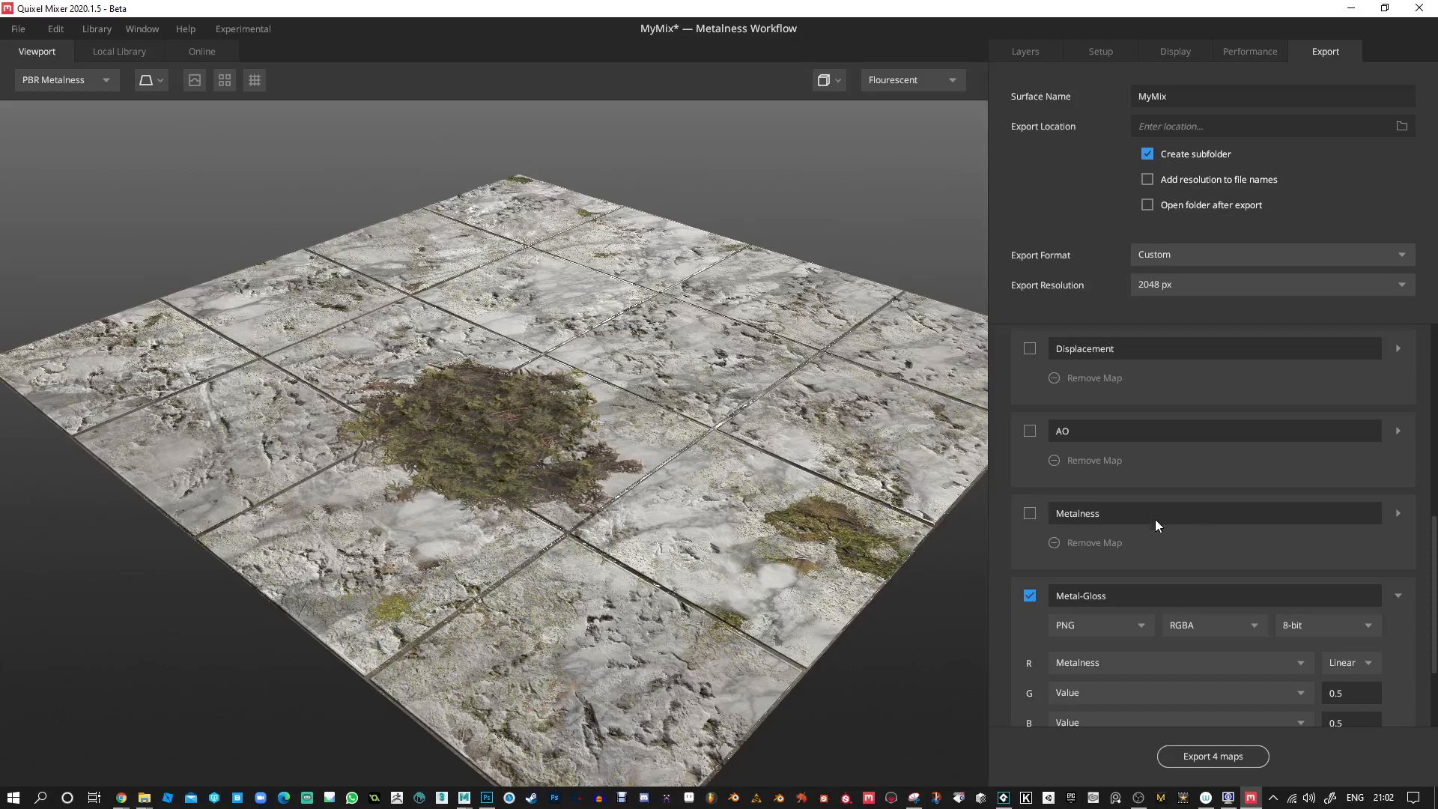
scroll(1131, 520, up, 5)
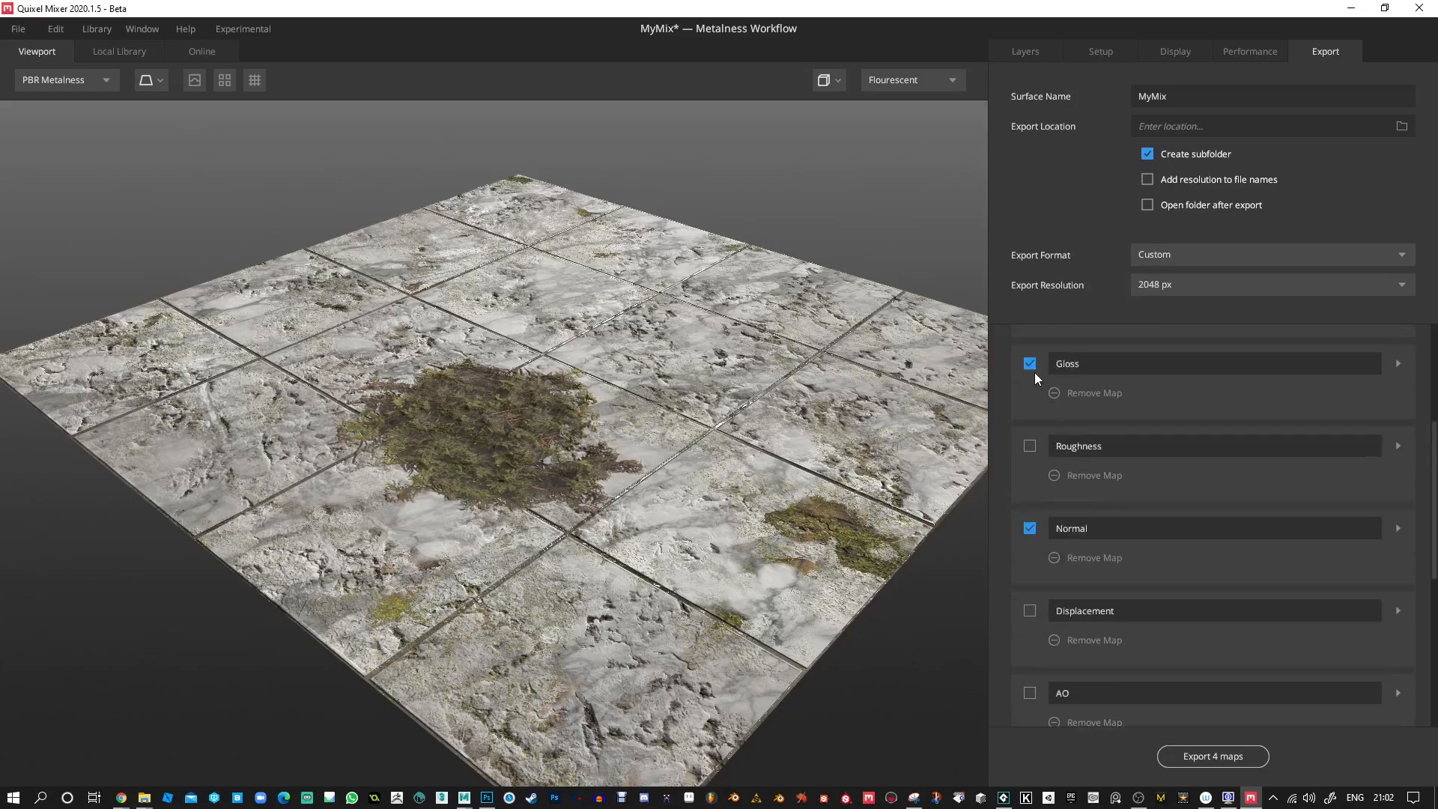
scroll(1128, 559, down, 8)
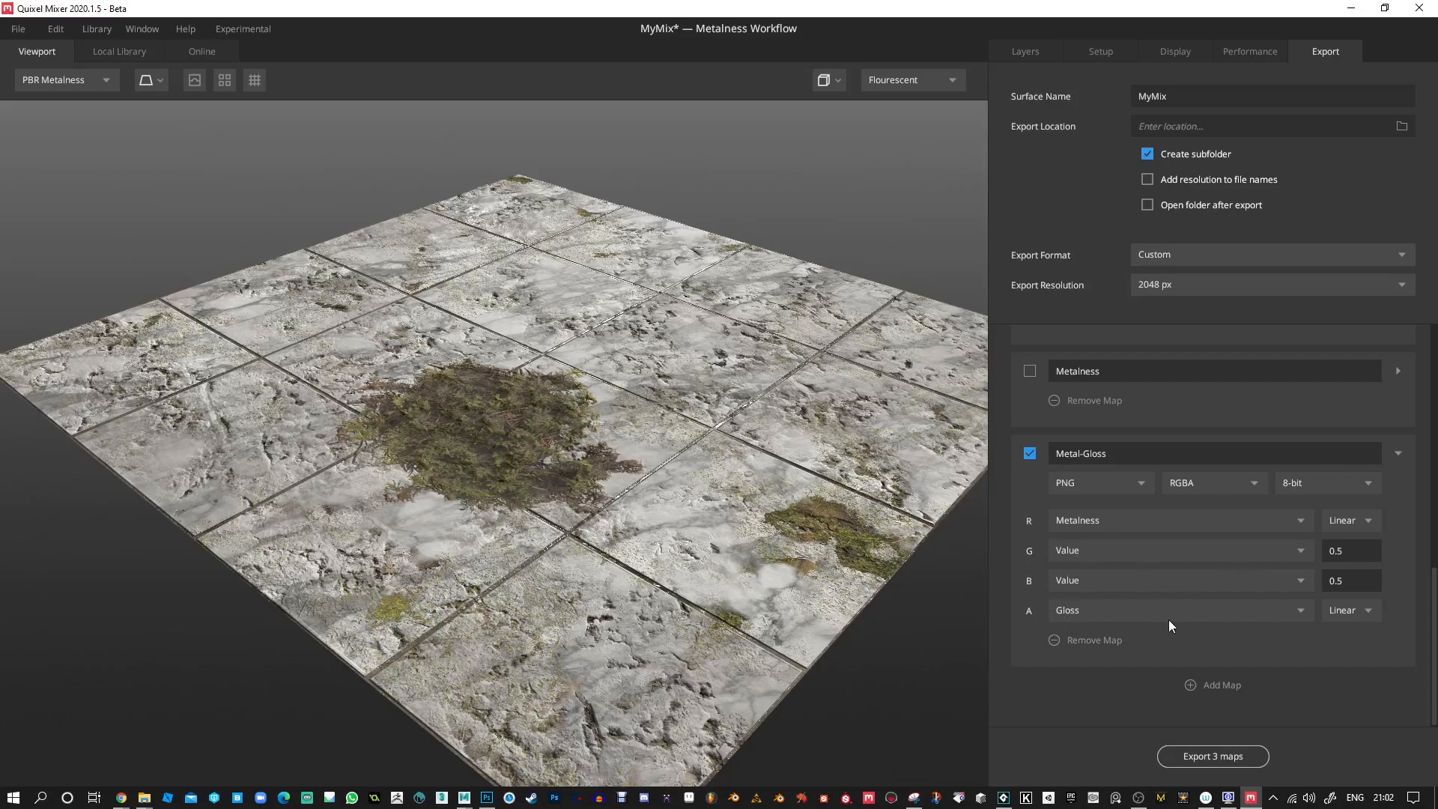
Look over the export map list and check the Normal map's channel settings.
scroll(1169, 618, up, 5)
scroll(1168, 619, up, 4)
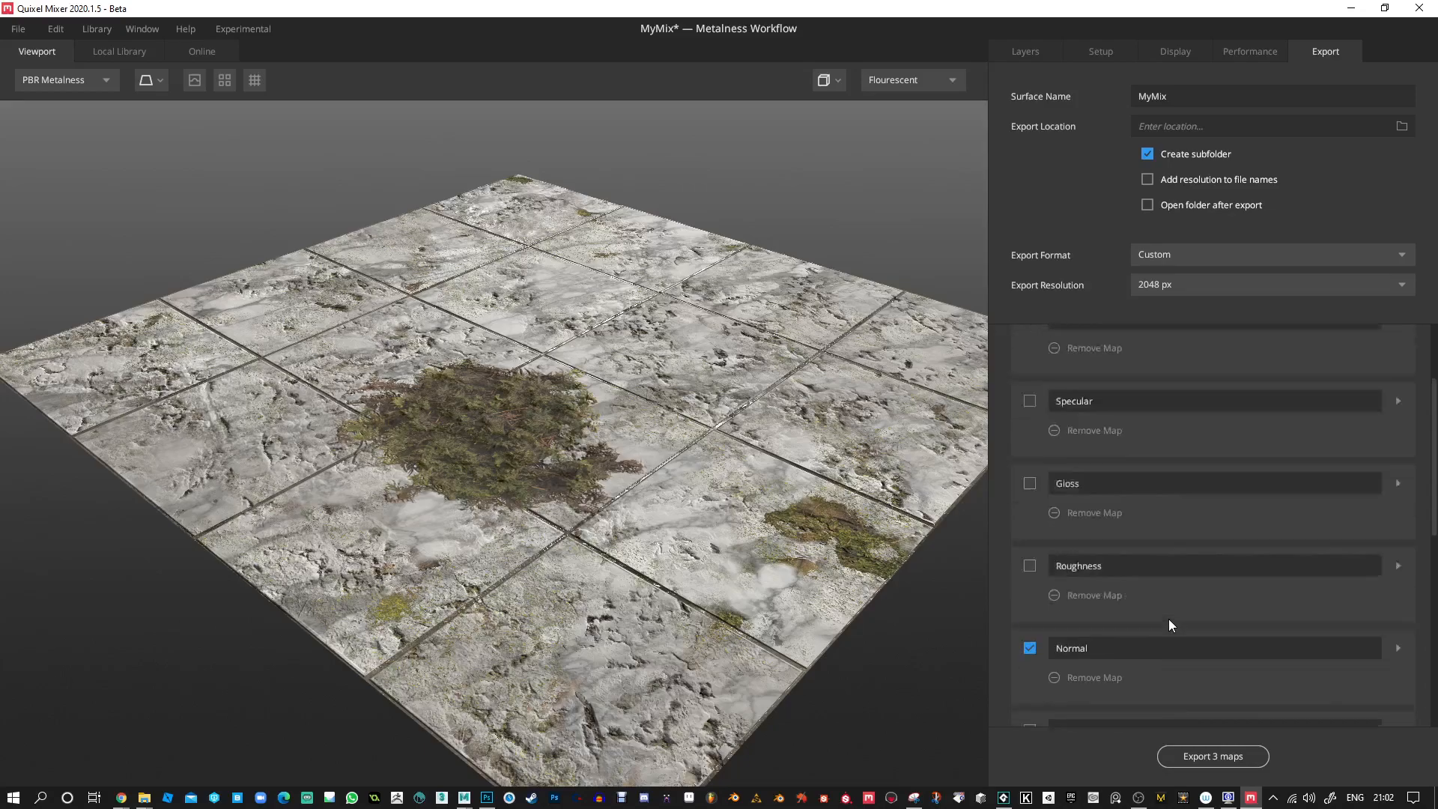
scroll(1156, 465, down, 4)
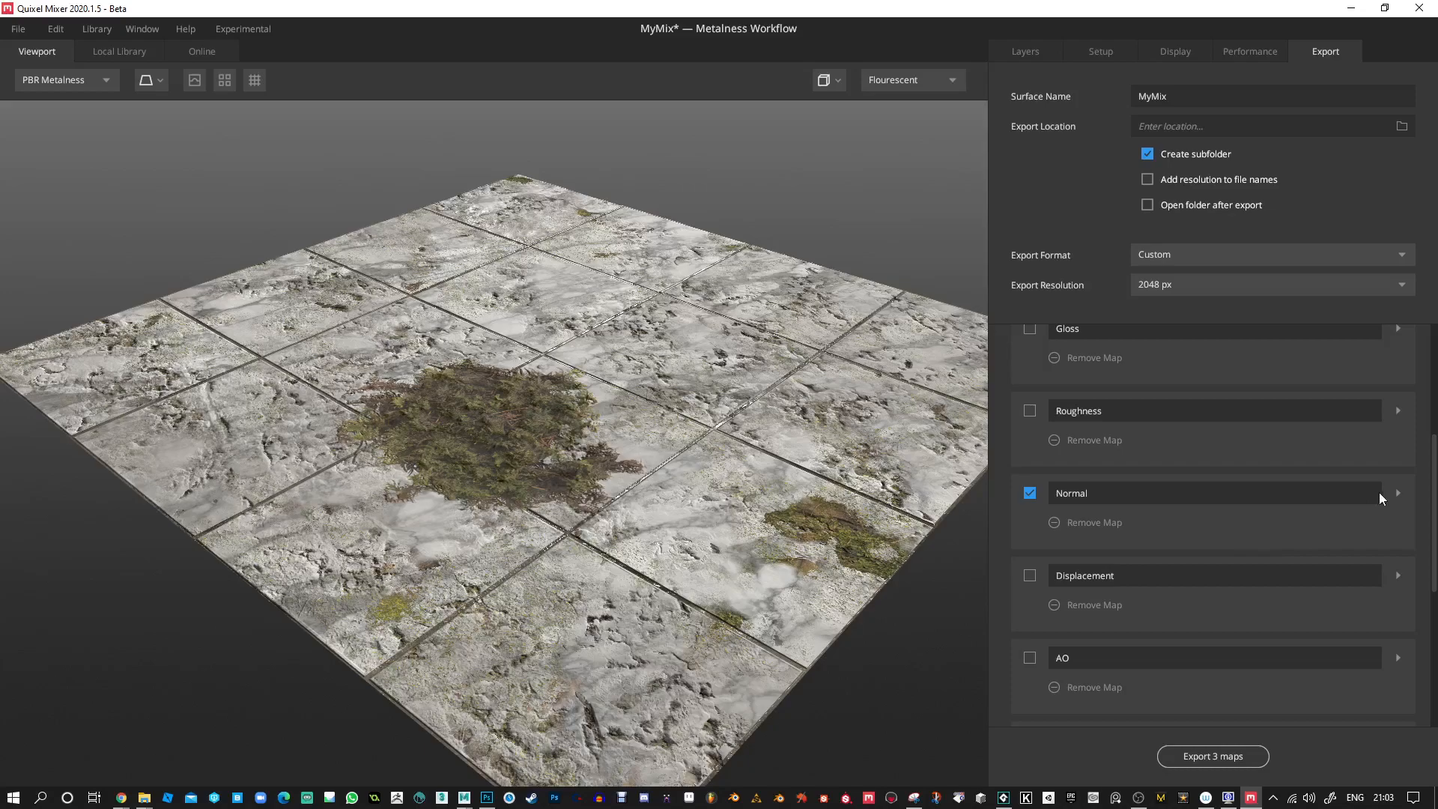
click(1398, 493)
scroll(1232, 573, down, 1)
scroll(1232, 572, up, 1)
click(1397, 493)
Preview the material's Normal map in the viewport and examine the tile surface from another angle.
click(96, 79)
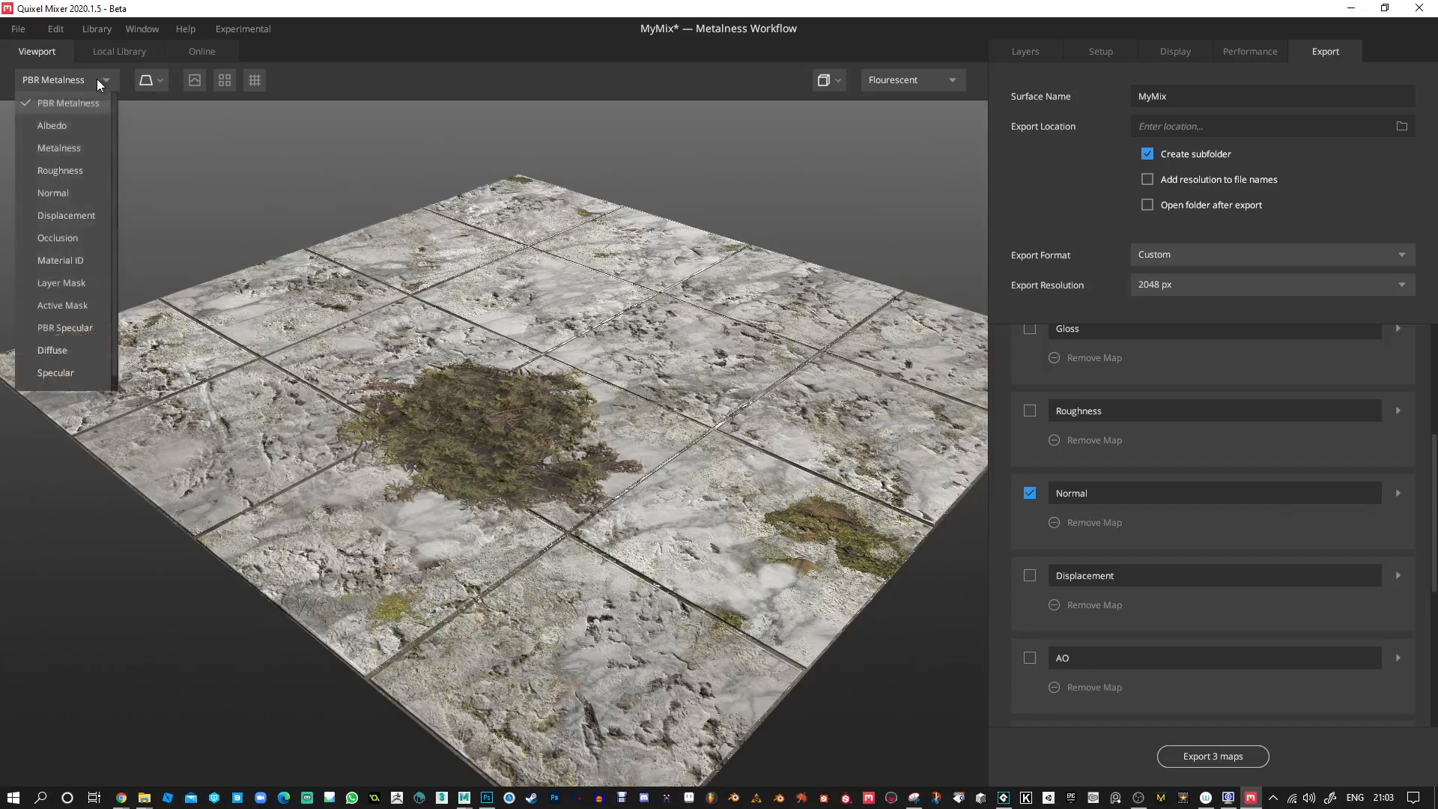
click(47, 191)
drag(568, 393, 669, 395)
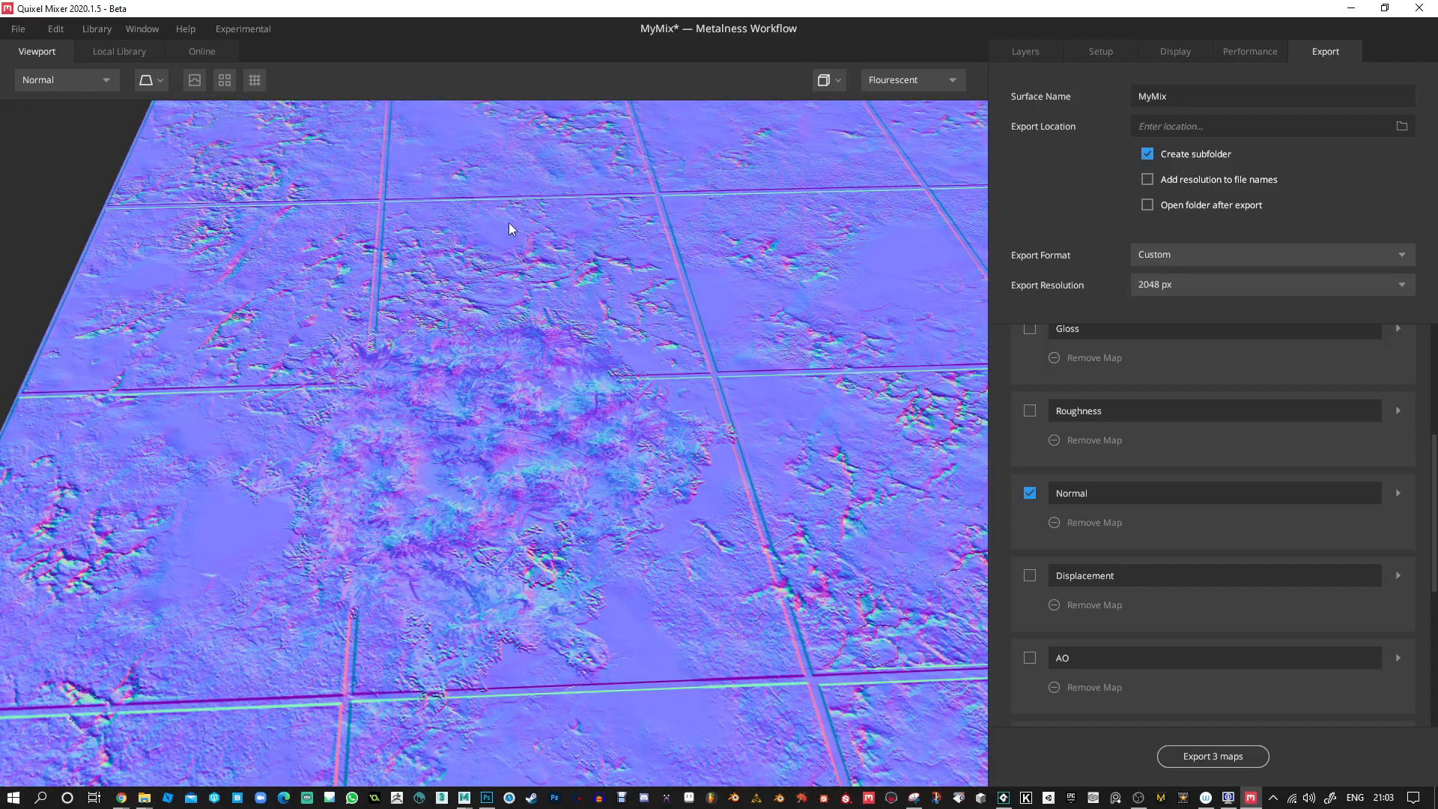
Preview the material's Roughness map in the viewport and examine the grout lines up close.
click(102, 76)
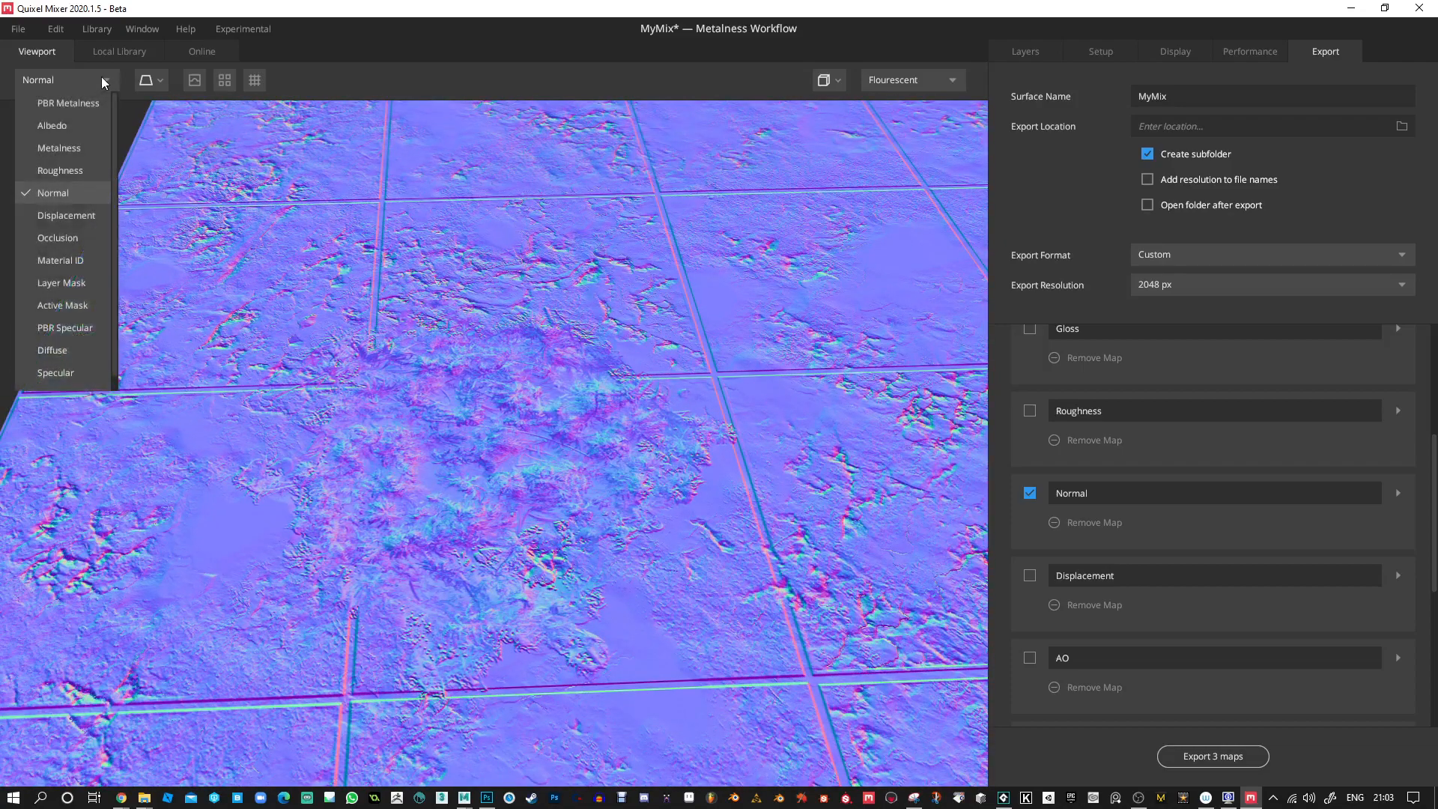
click(65, 173)
drag(556, 330, 762, 409)
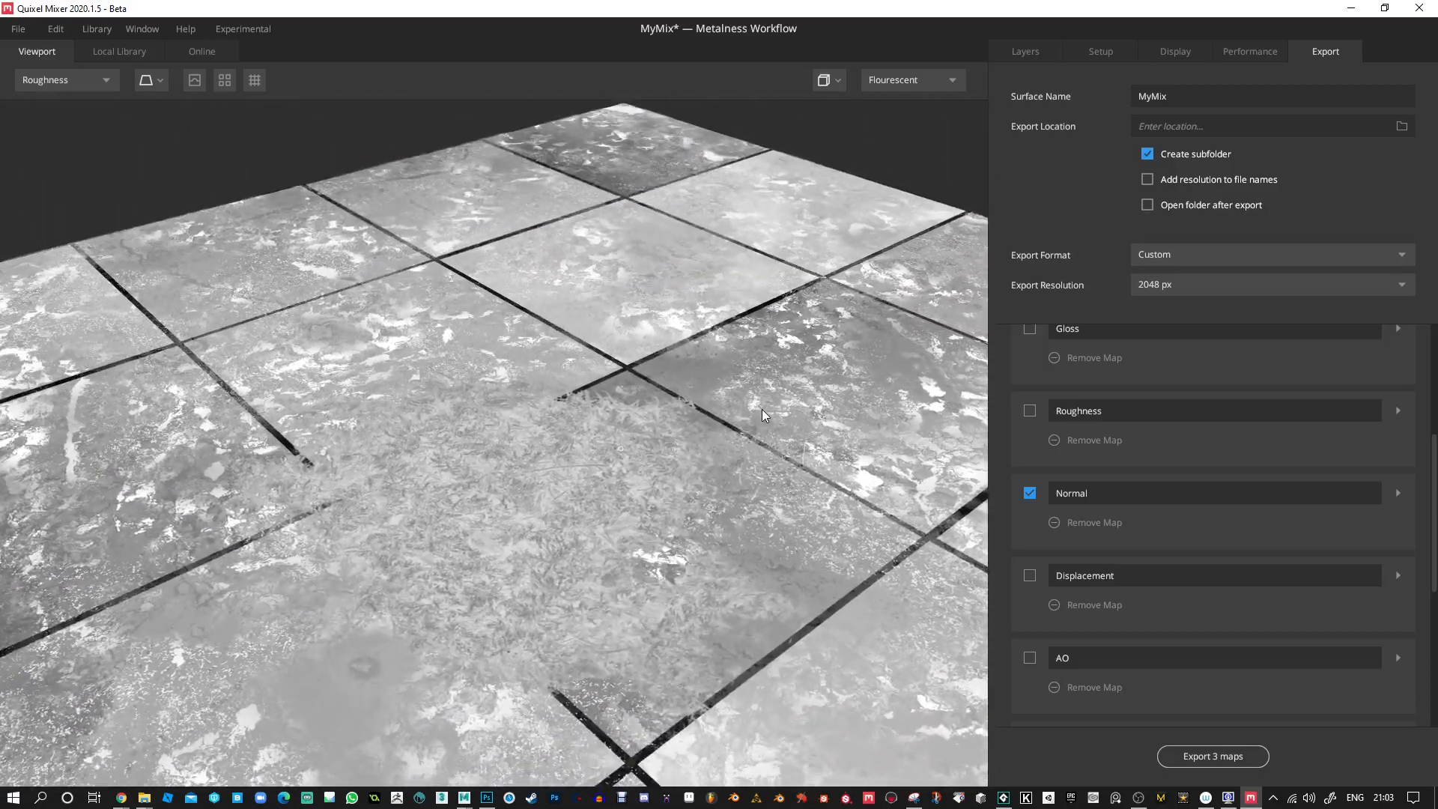
click(91, 76)
click(92, 77)
scroll(635, 363, up, 5)
drag(635, 363, 560, 391)
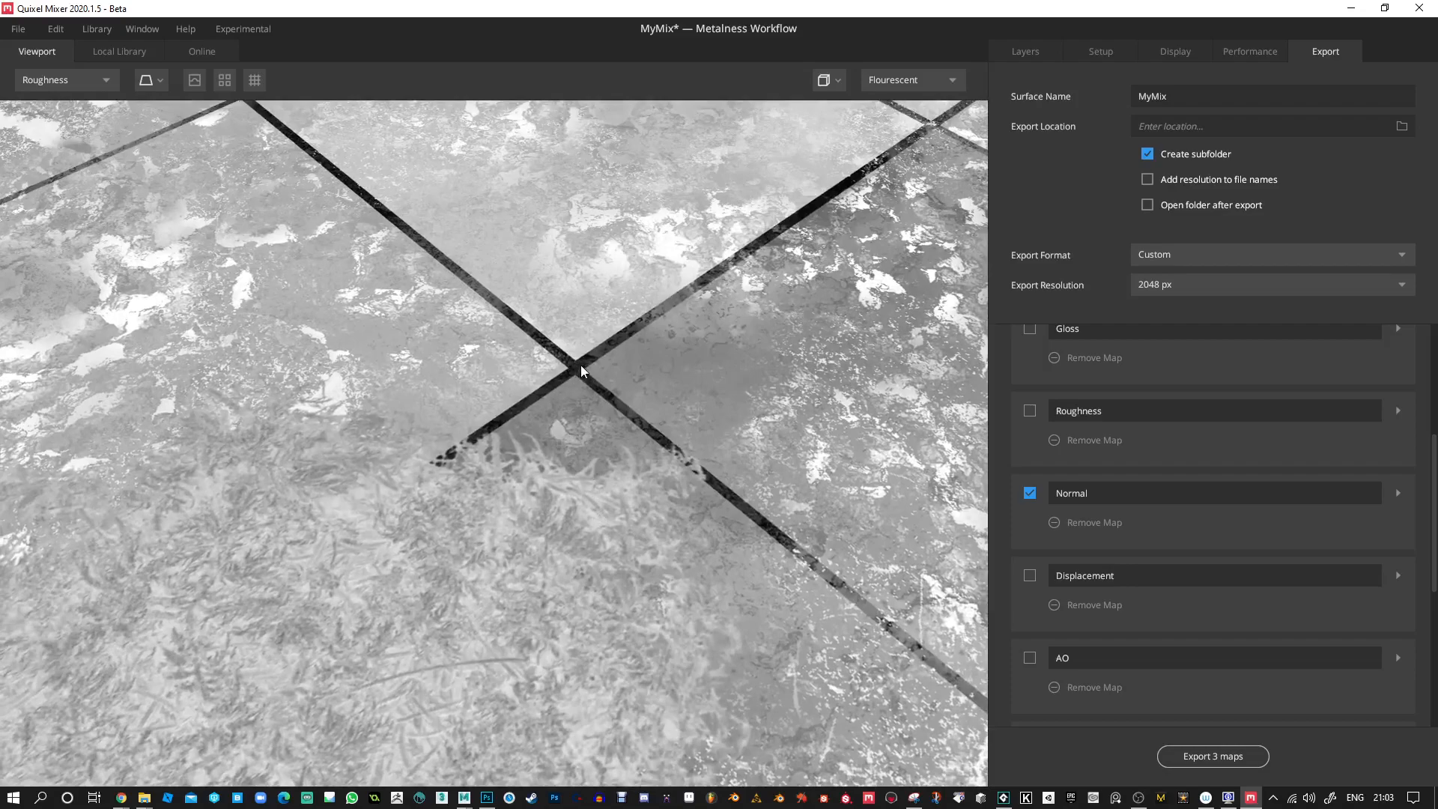
Go through the layers from Damaged Wall Plaster up to Moss Patch and examine their roughness settings.
click(1030, 50)
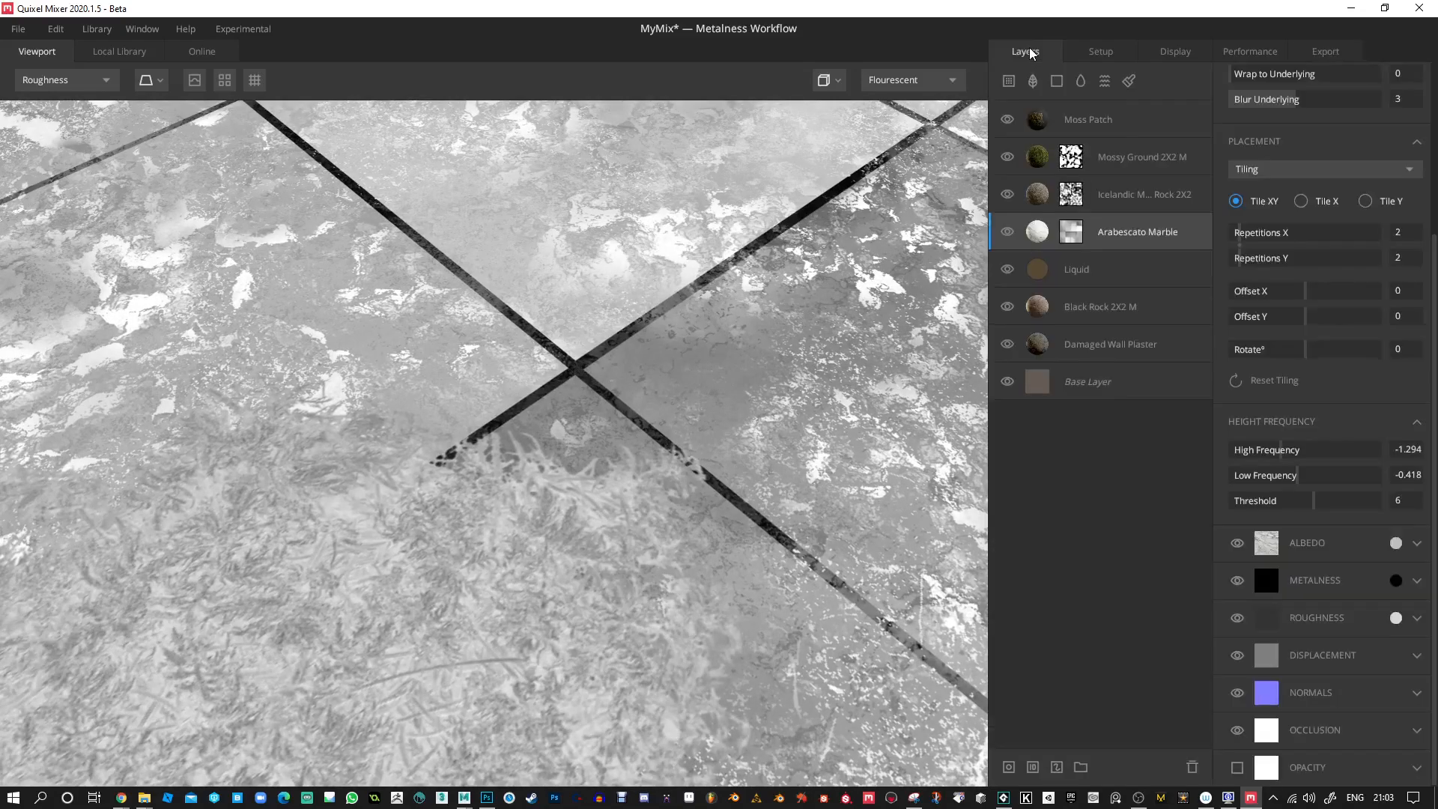
click(1032, 344)
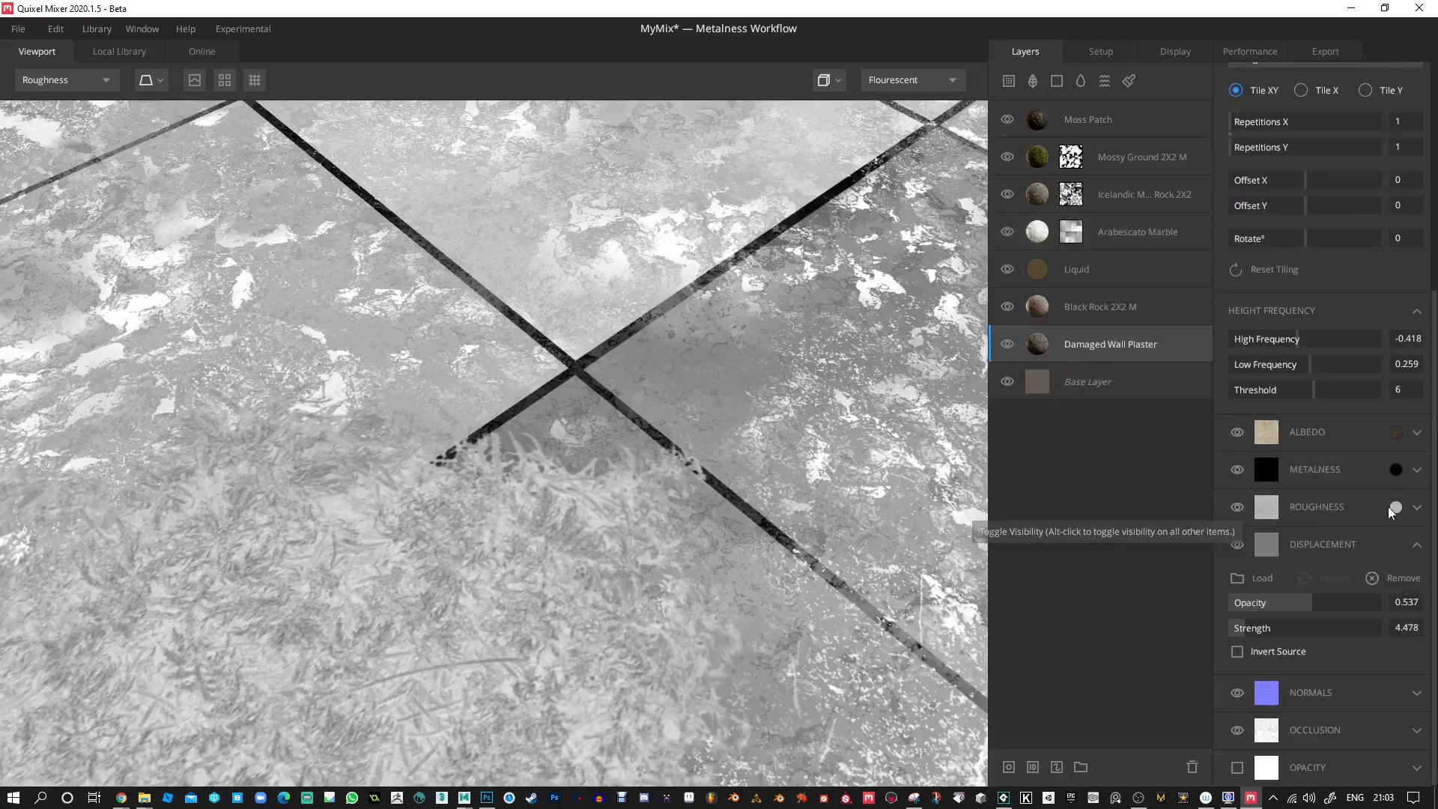
click(1053, 312)
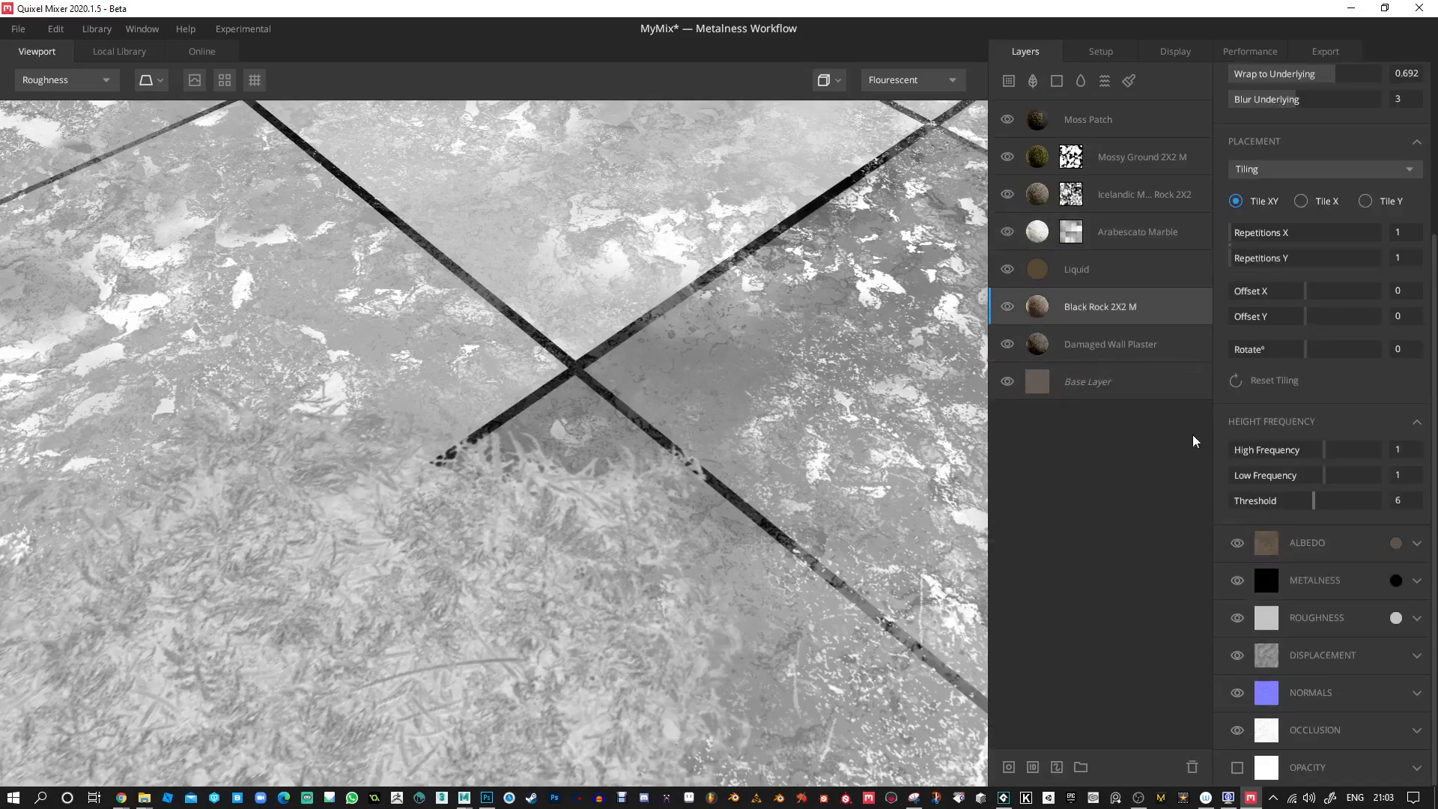
click(1041, 271)
click(1040, 240)
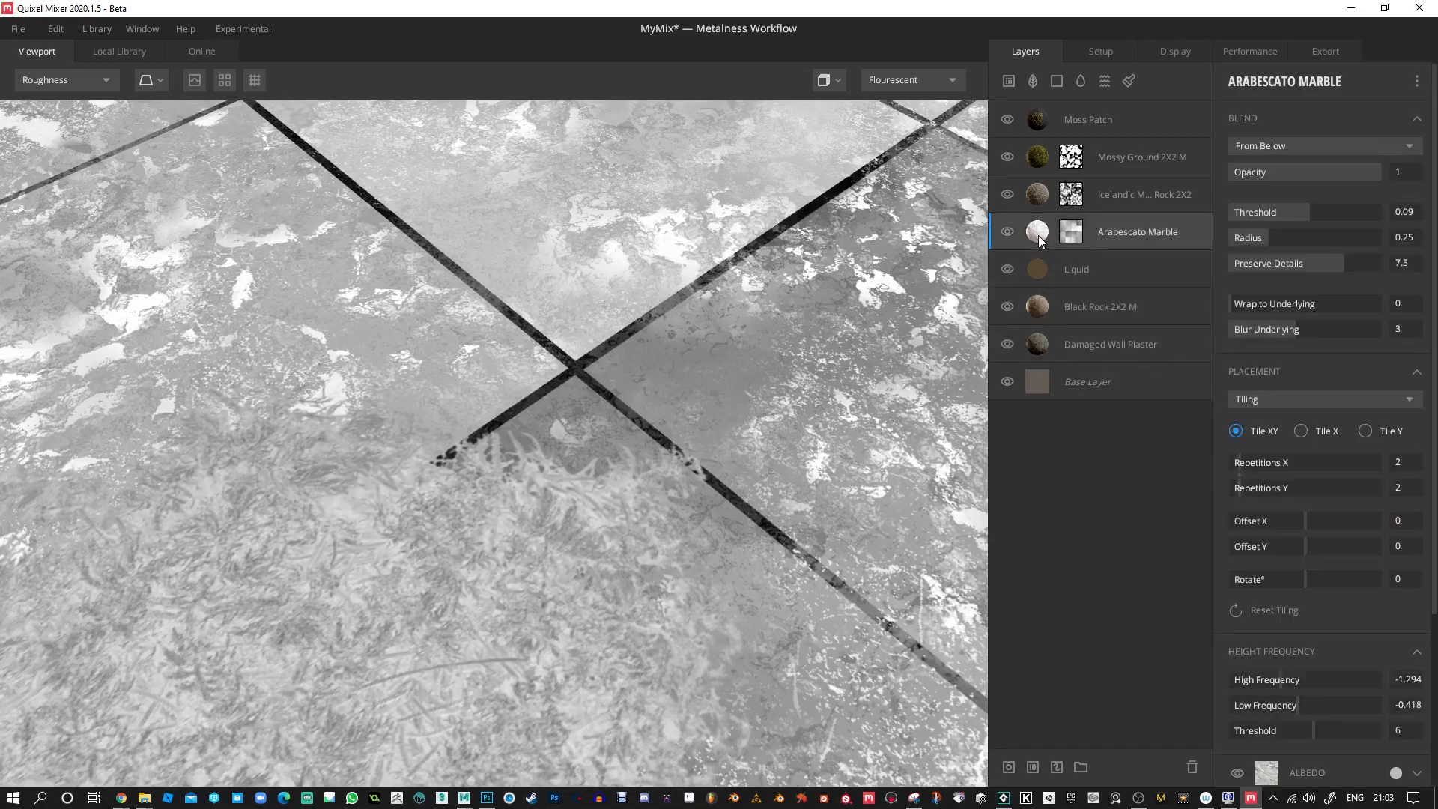
scroll(1350, 596, down, 2)
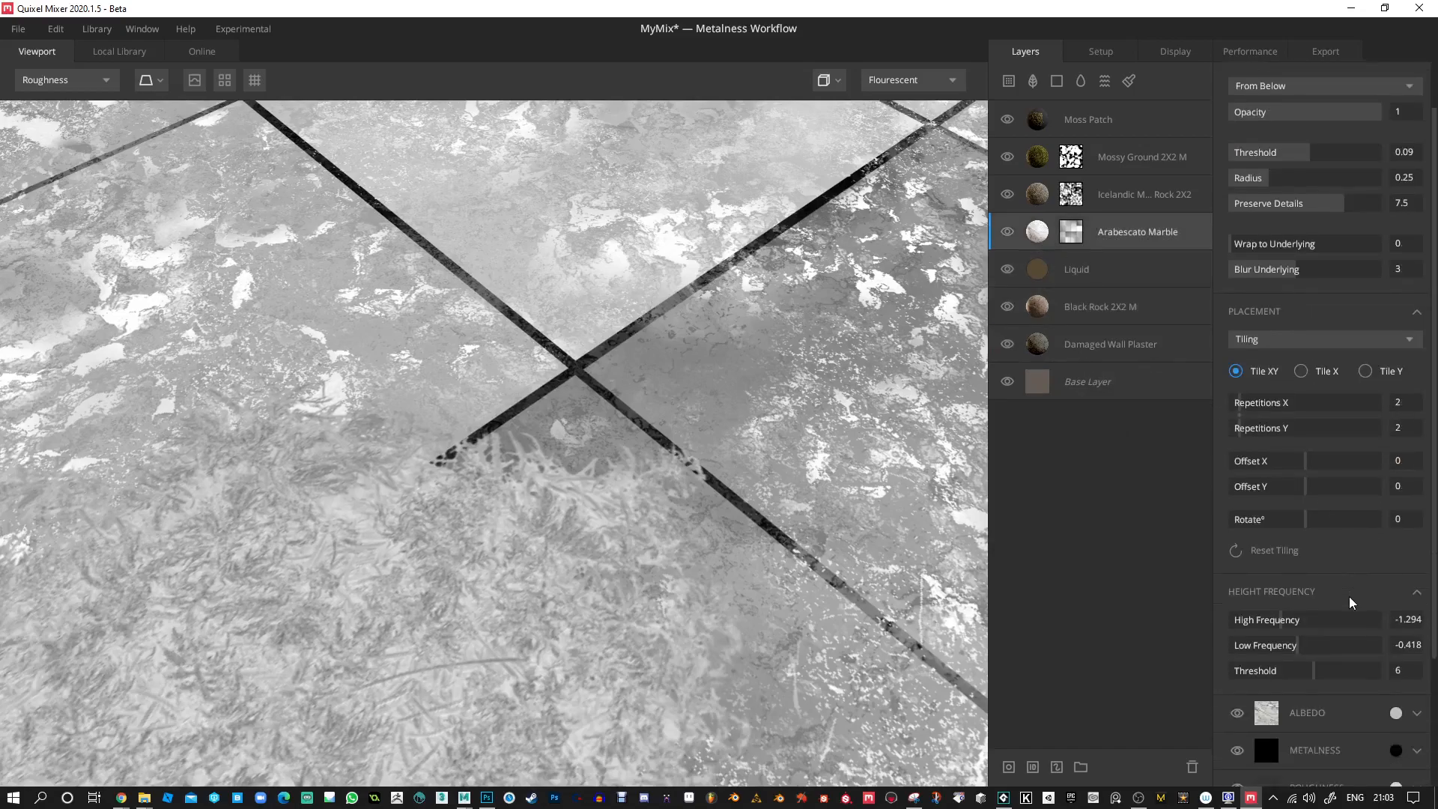
scroll(1348, 596, down, 1)
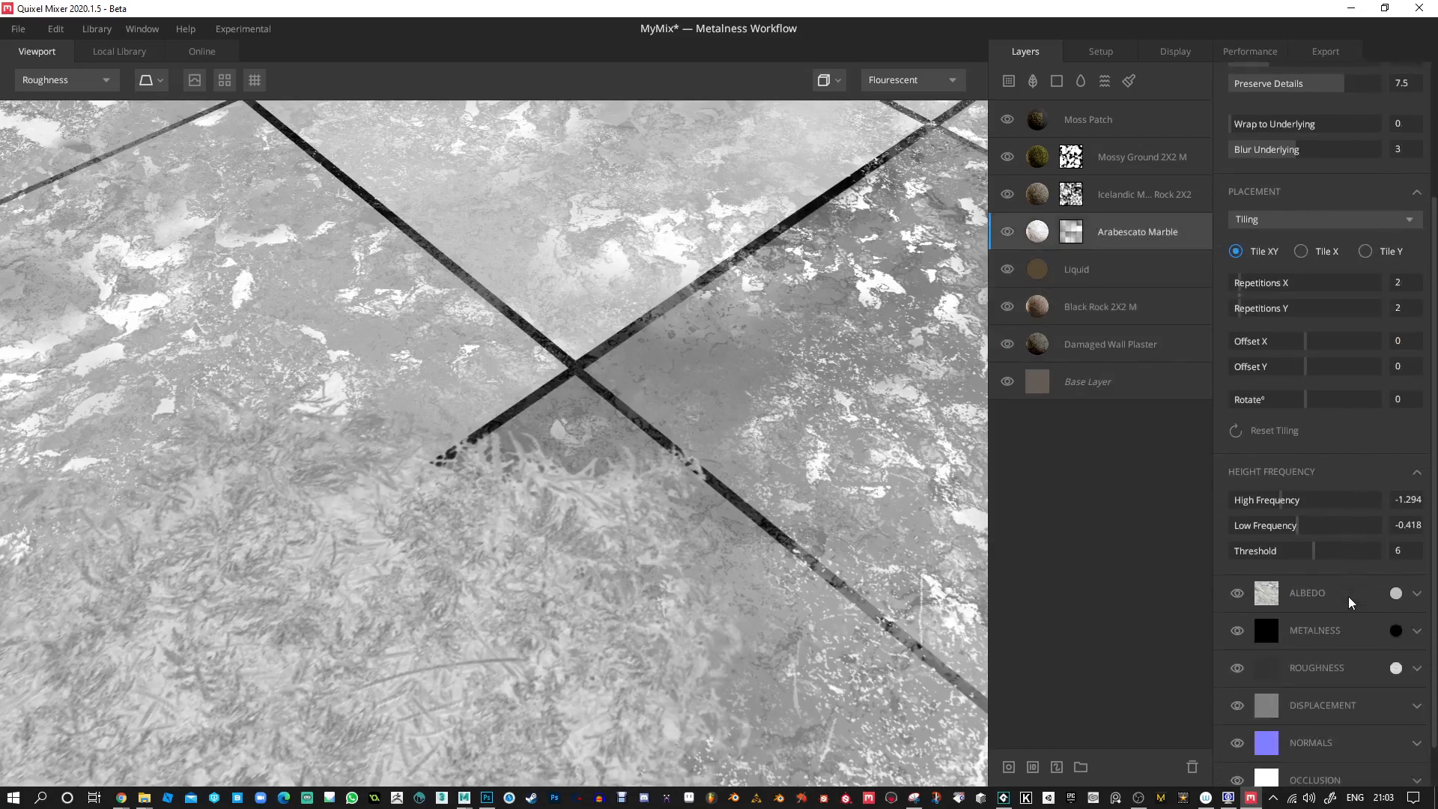
click(1040, 198)
click(1038, 159)
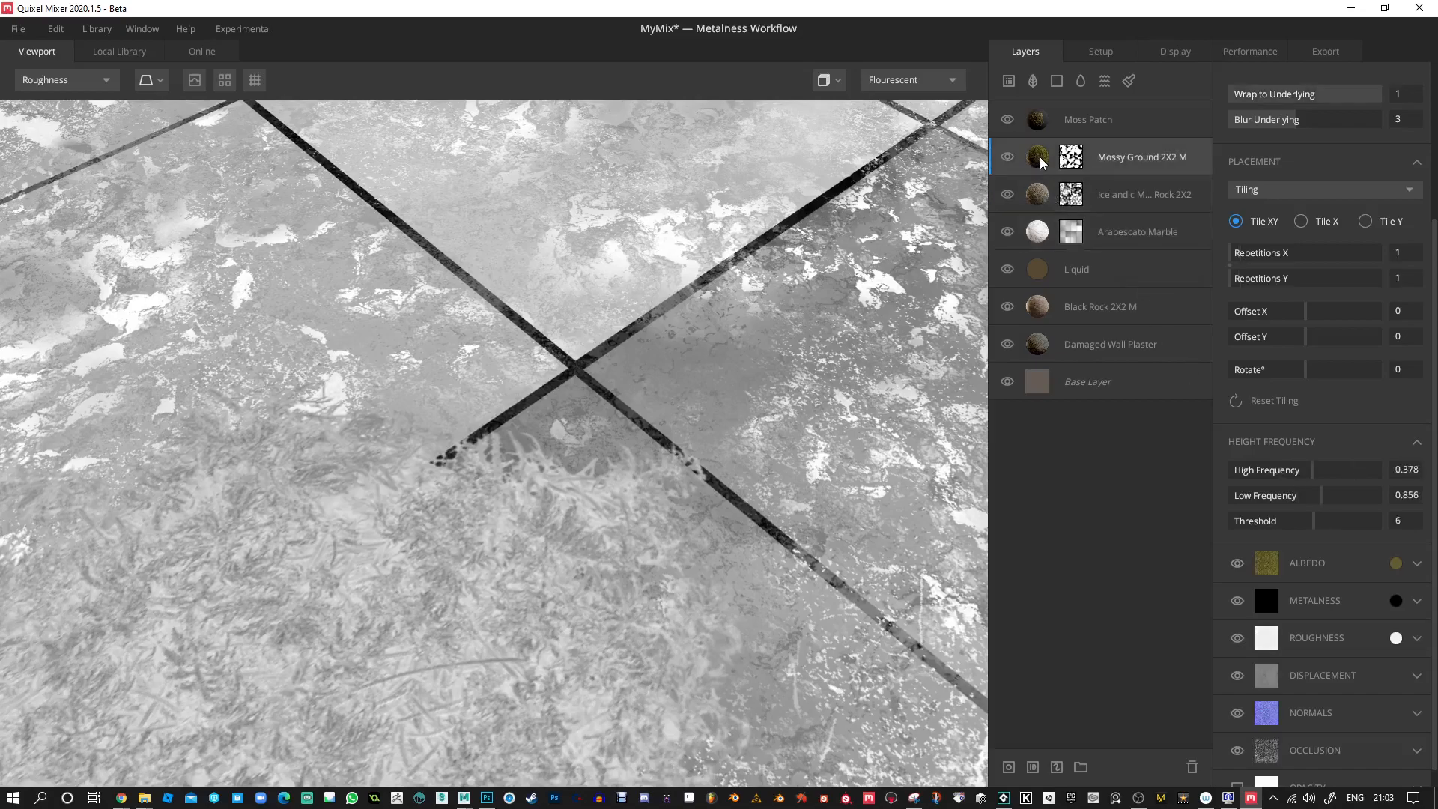
click(1041, 134)
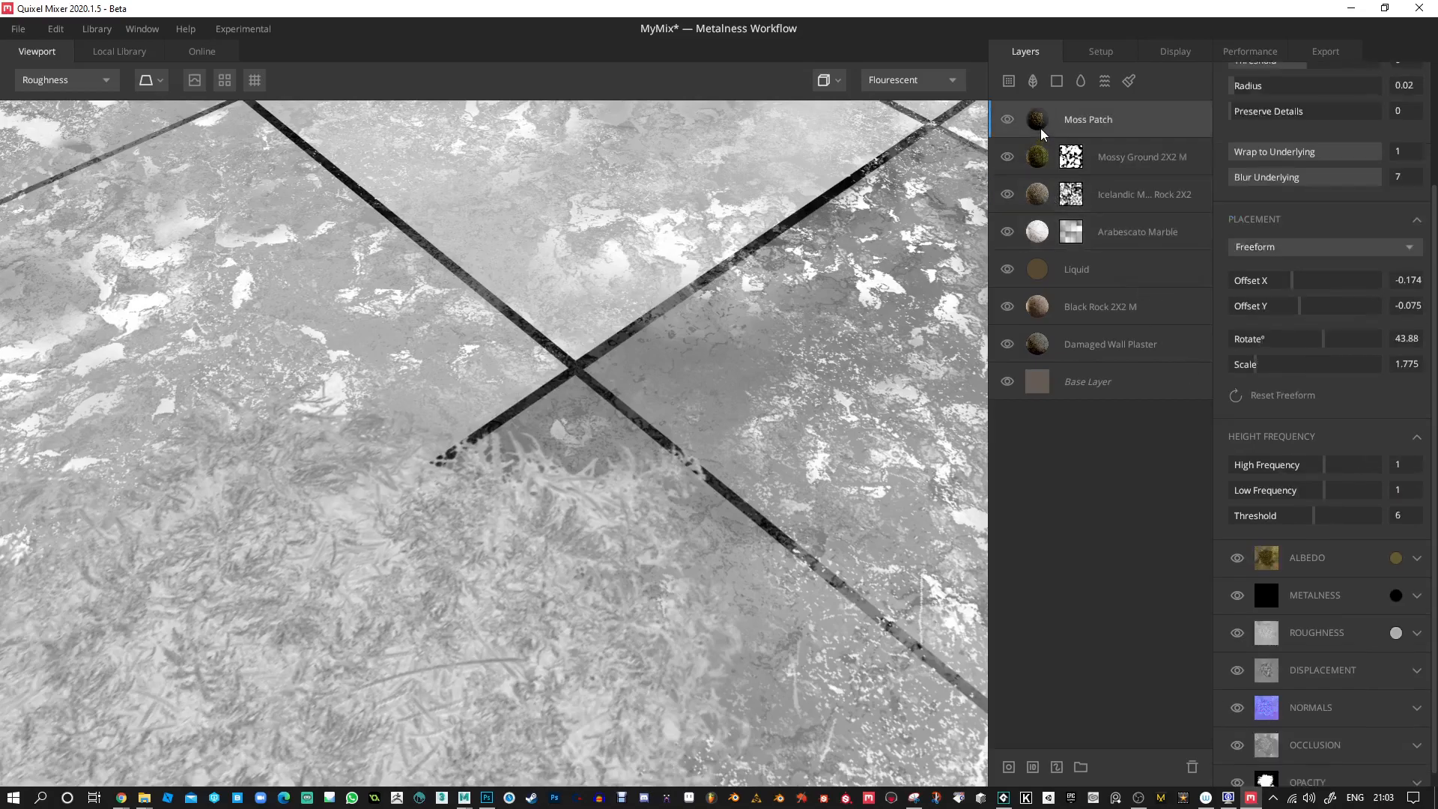
Lighten the Base Layer's roughness color to mid-grey 939393.
click(1035, 399)
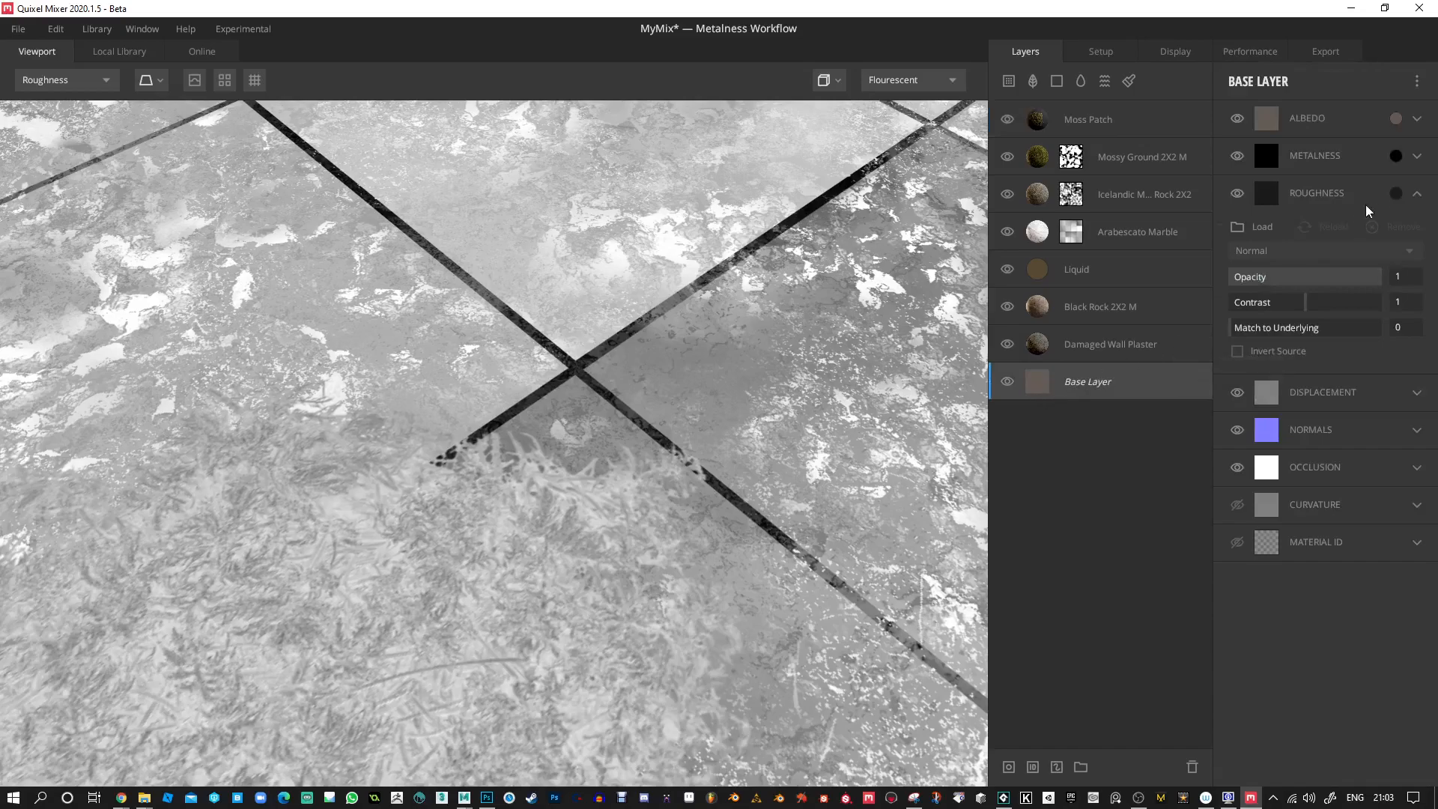
click(1396, 193)
drag(888, 408, 866, 429)
drag(864, 367, 865, 357)
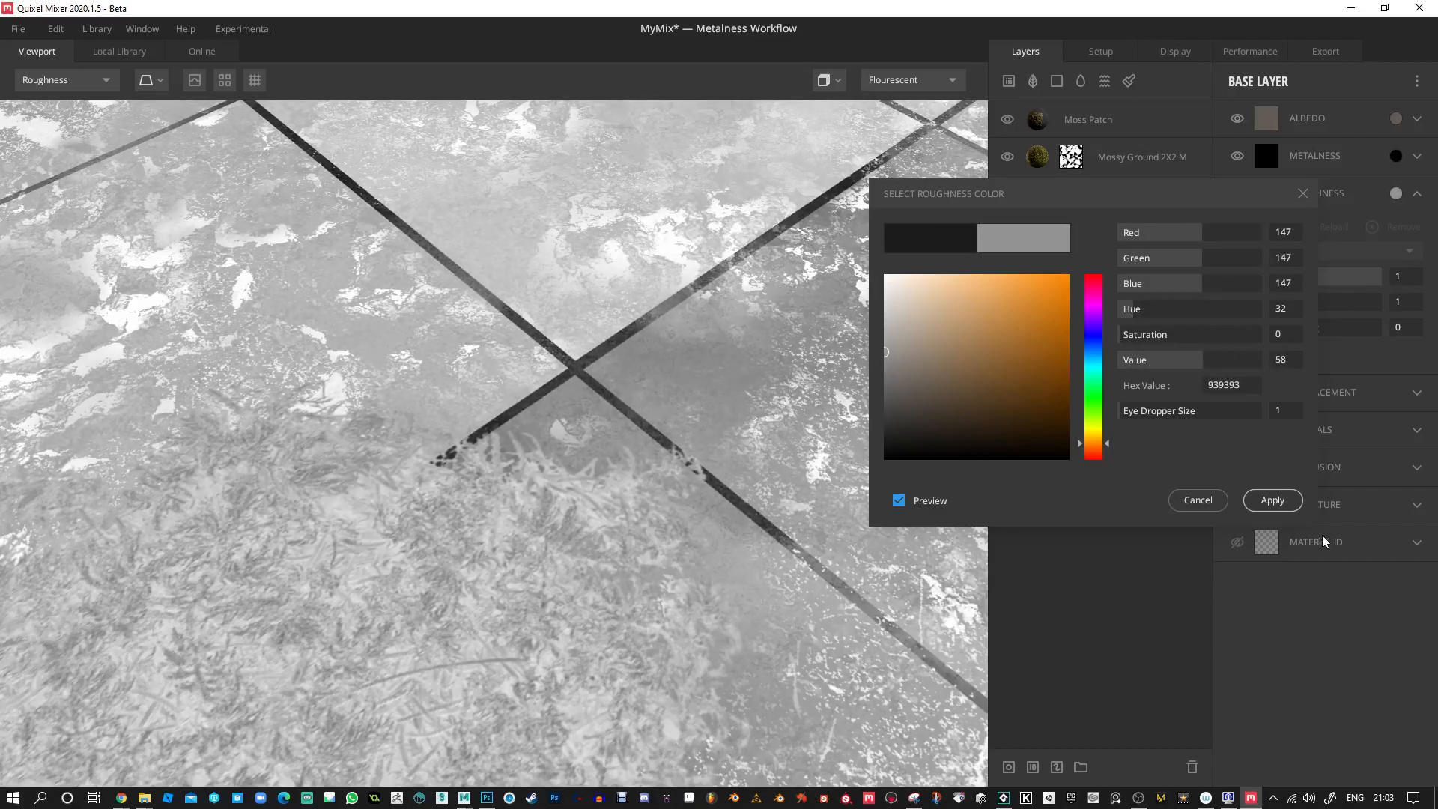
click(1273, 500)
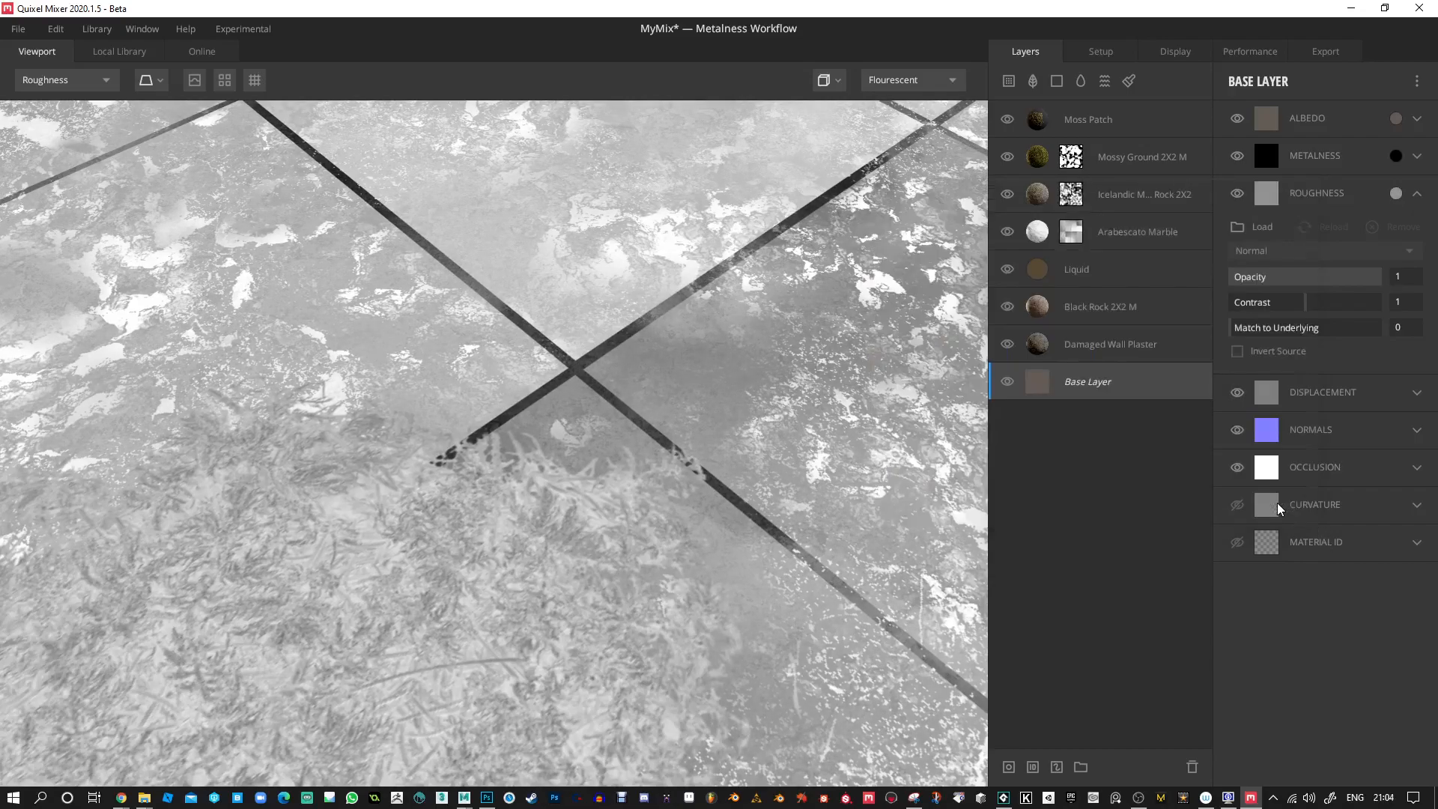
Check the Damaged Wall Plaster and Arabescato Marble layer settings against the roughness of the grout lines.
click(1043, 344)
scroll(1389, 572, down, 3)
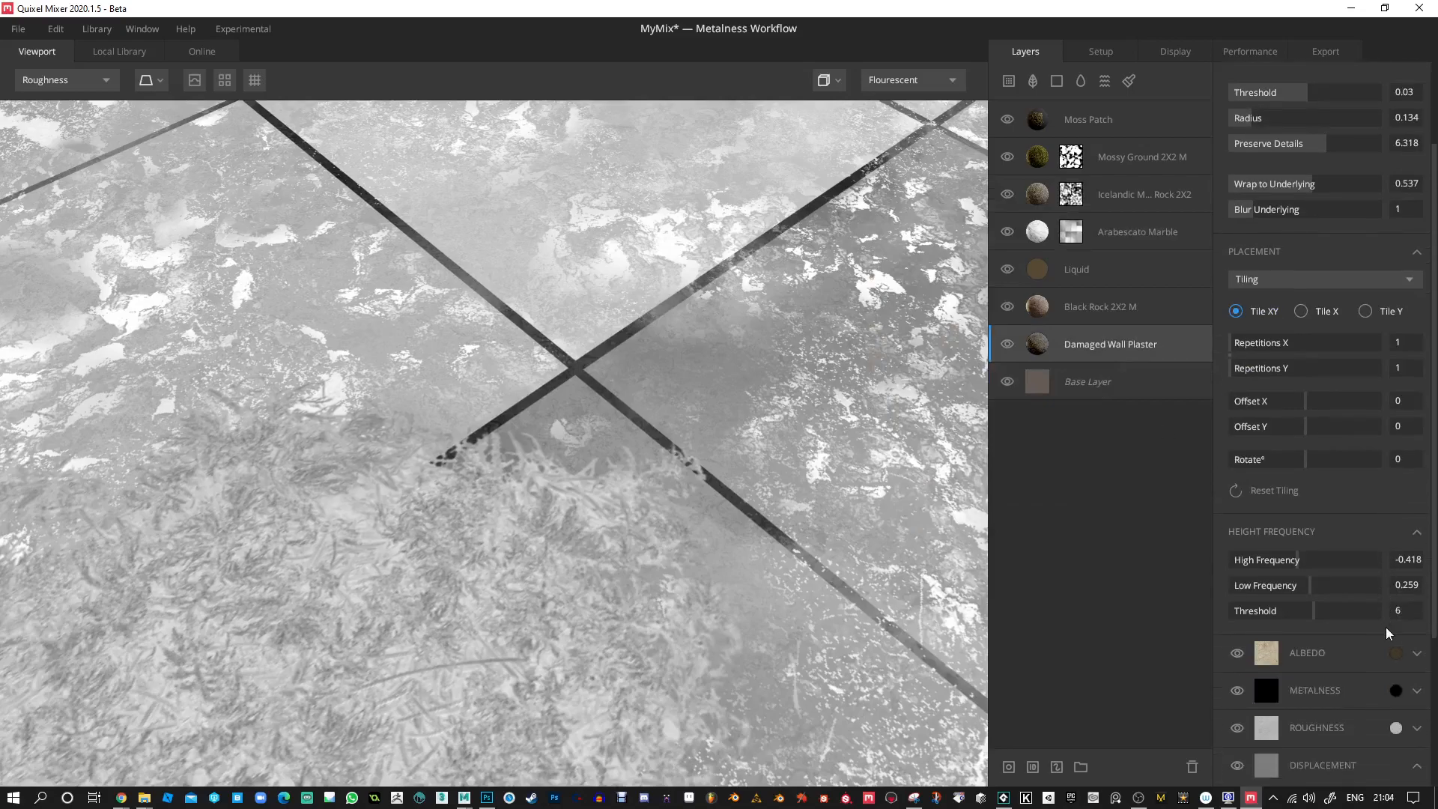
drag(829, 434, 1002, 341)
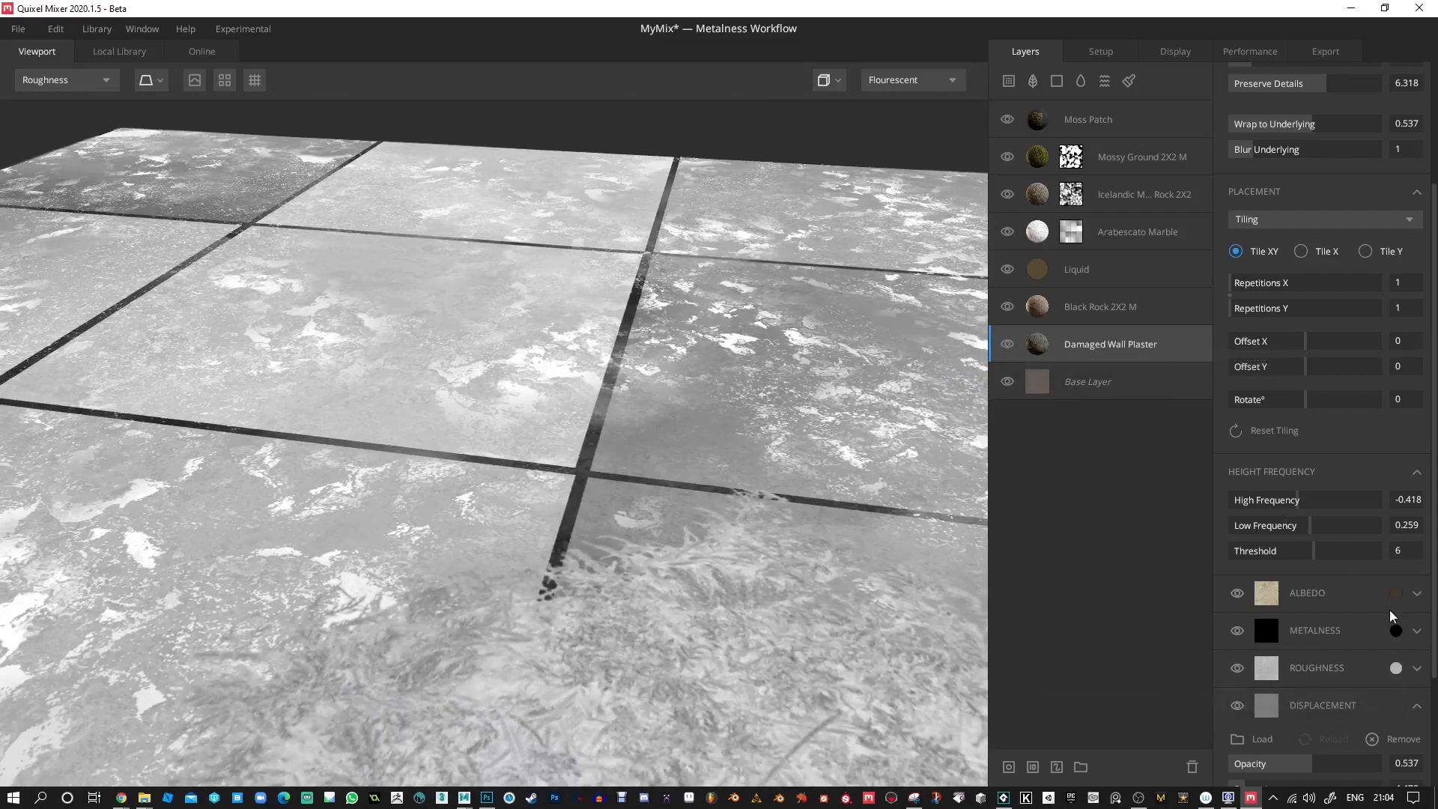
click(1046, 238)
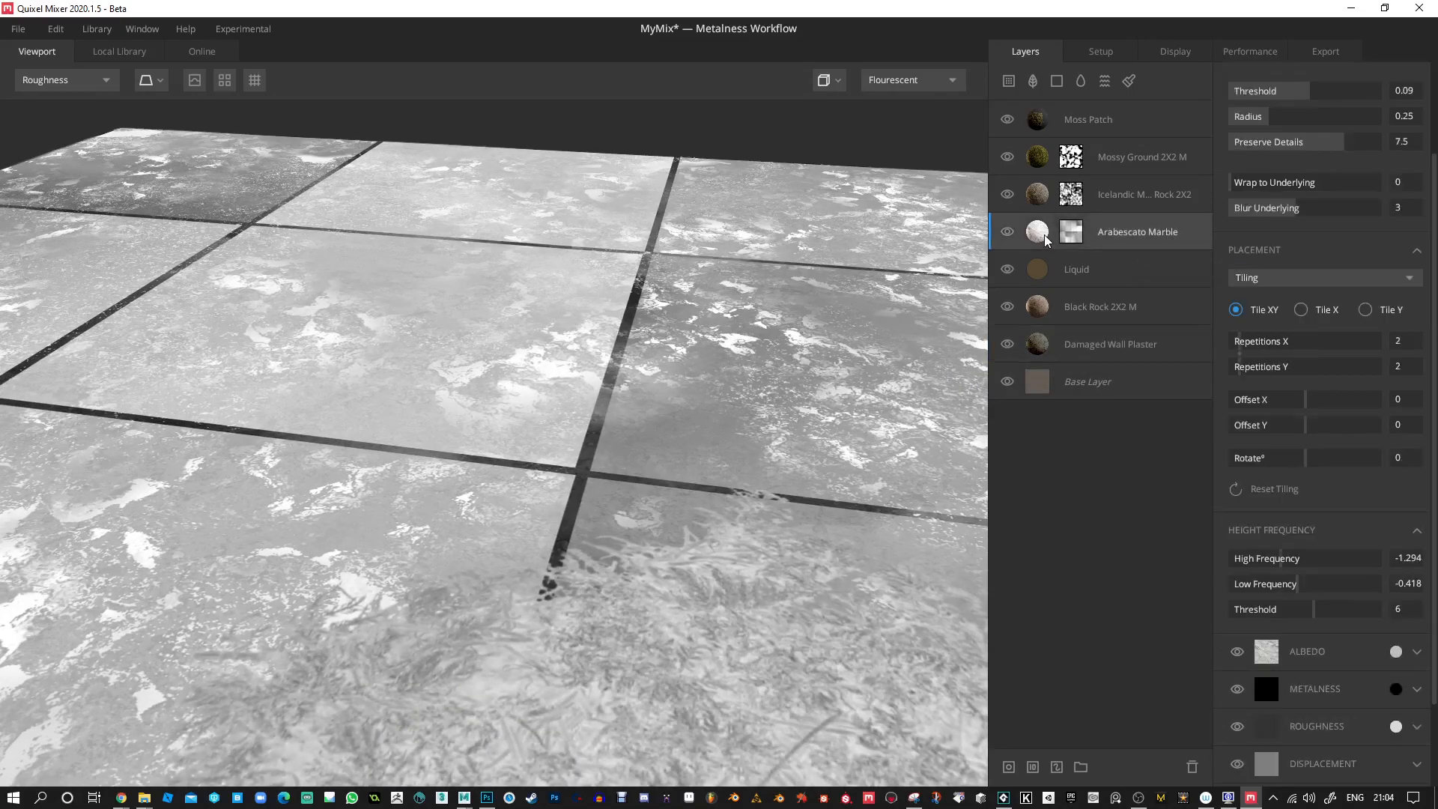
Temporarily hide the Liquid, Black Rock 2X2 M and Damaged Wall Plaster layers one by one to compare their effect on roughness.
click(1038, 274)
click(1008, 267)
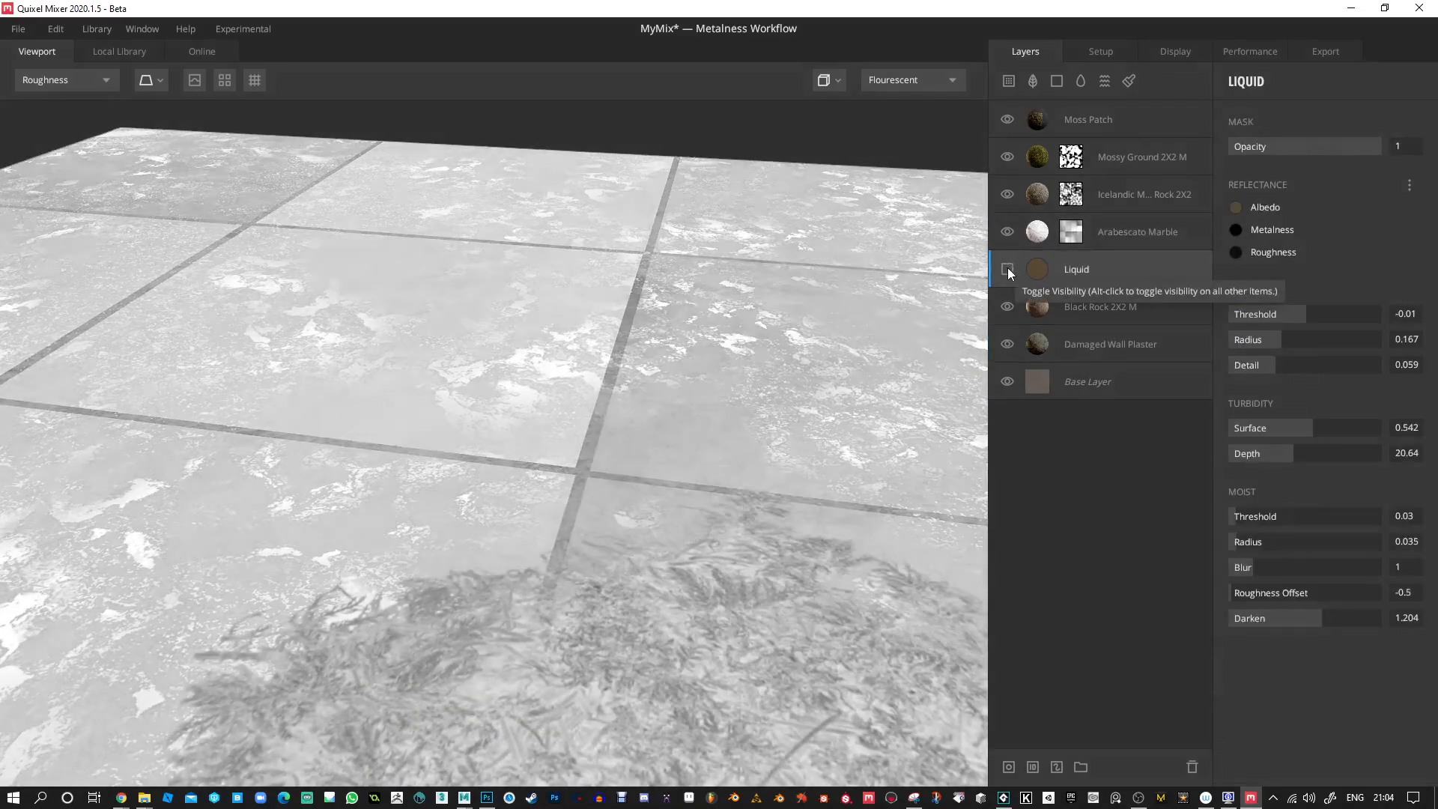
click(1009, 268)
click(1006, 306)
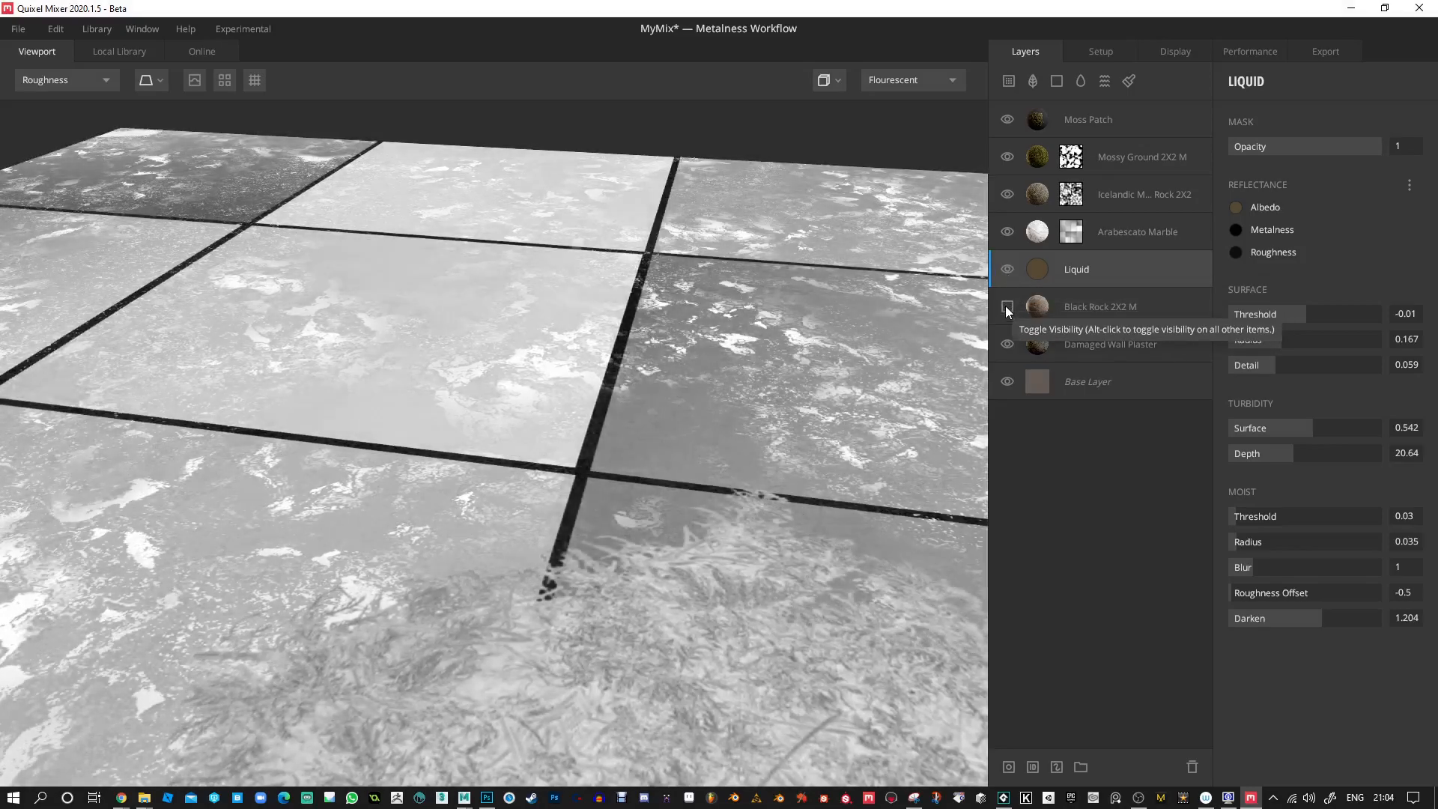
click(1008, 344)
click(1009, 343)
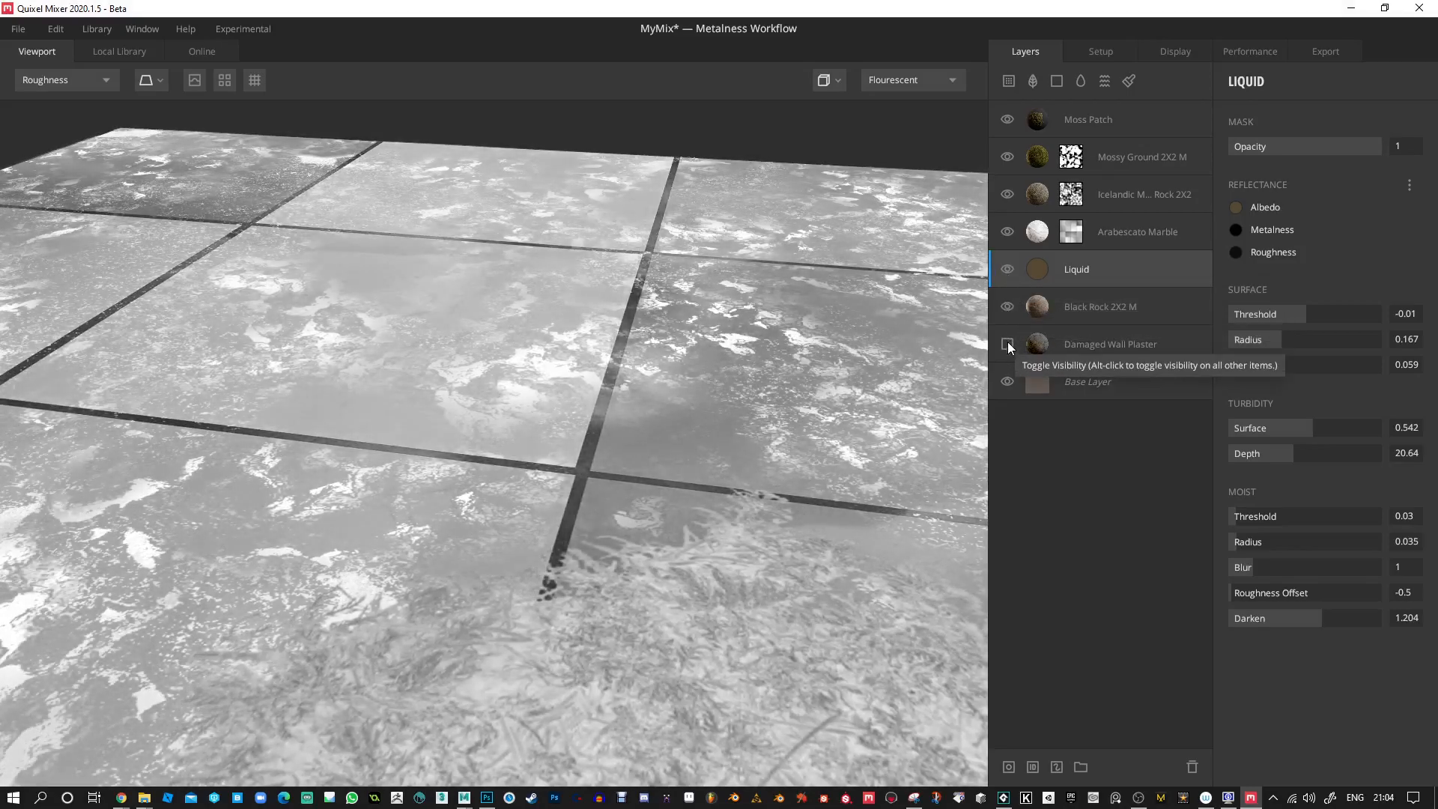
click(1009, 271)
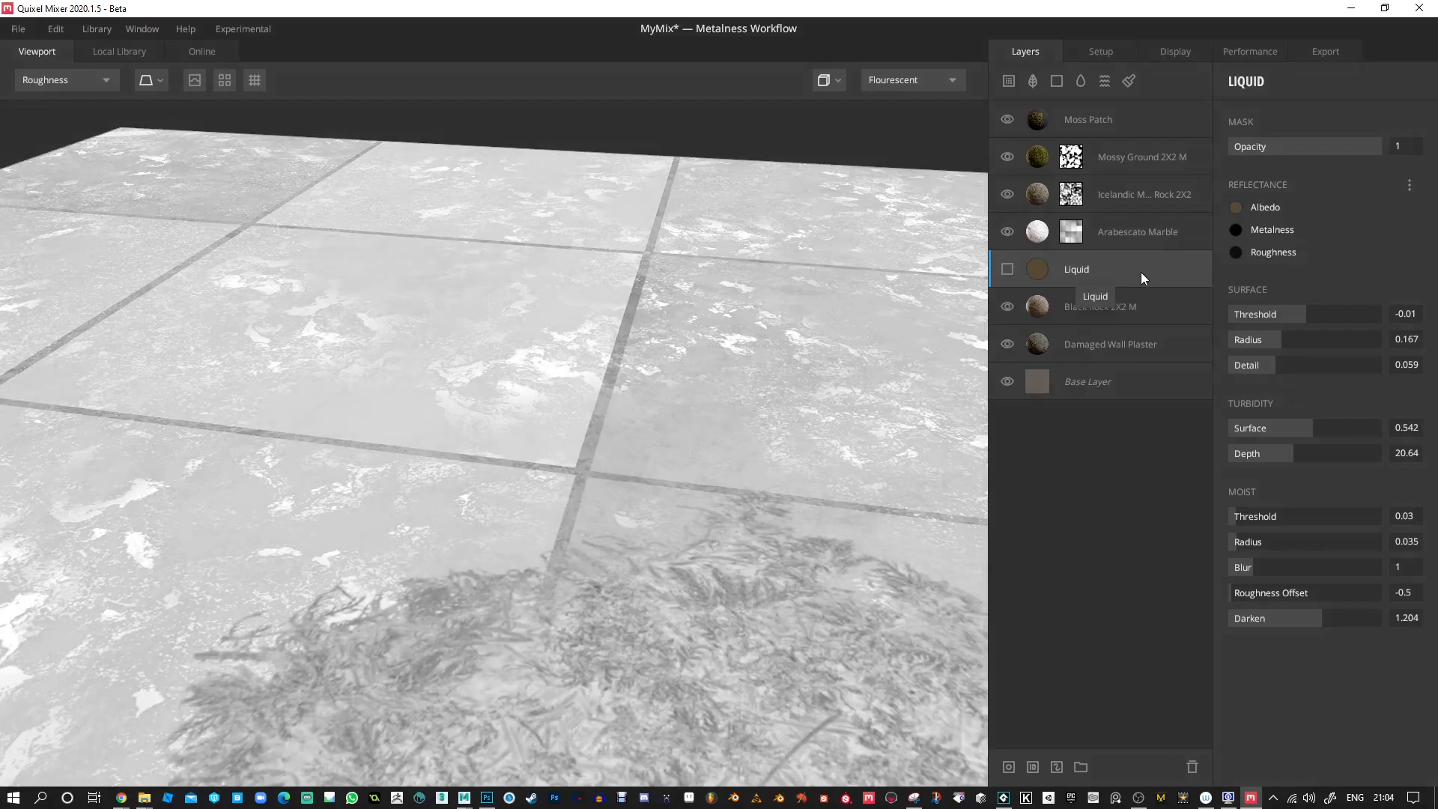
click(1006, 269)
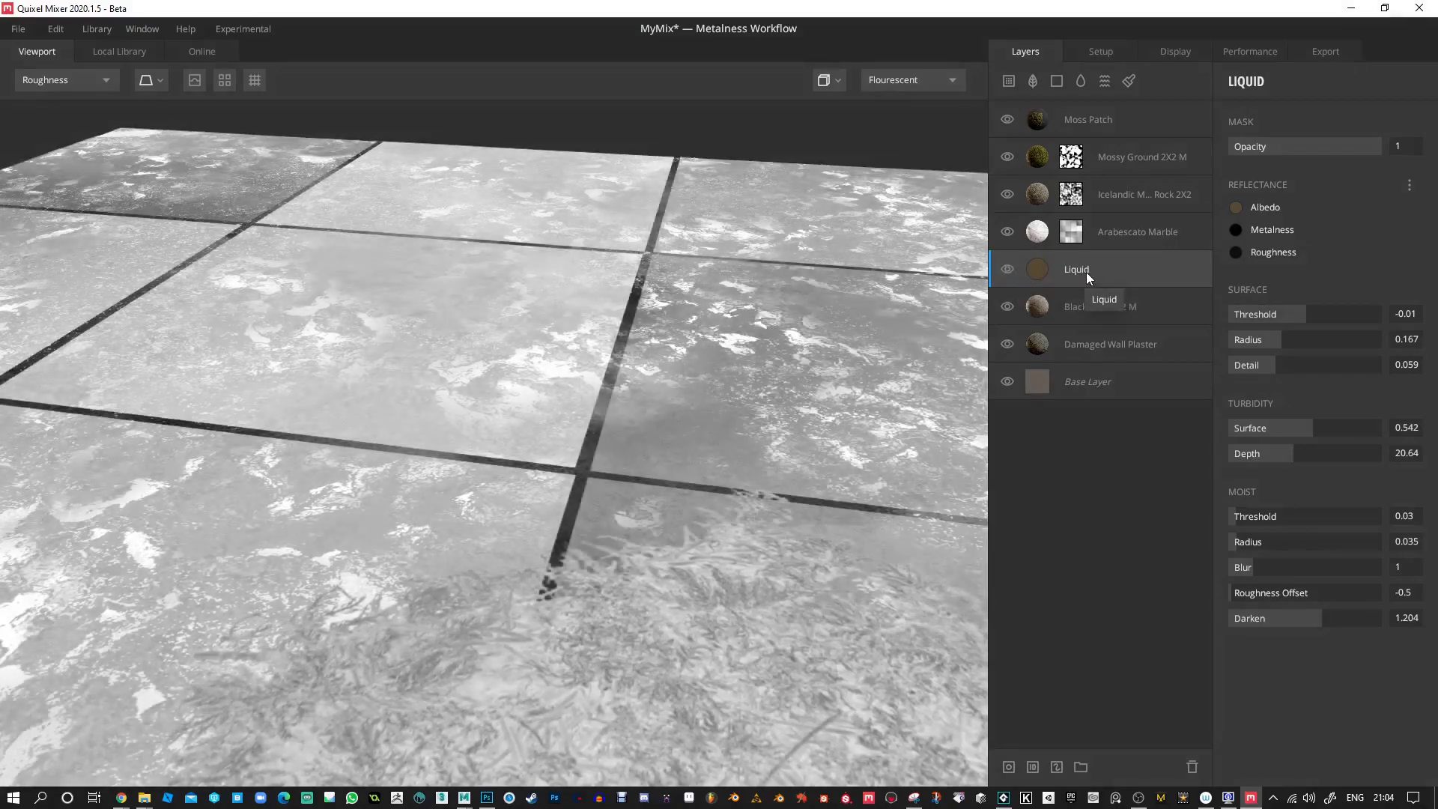
Set the Liquid layer's roughness color to the near-white FFF6ED.
click(1236, 252)
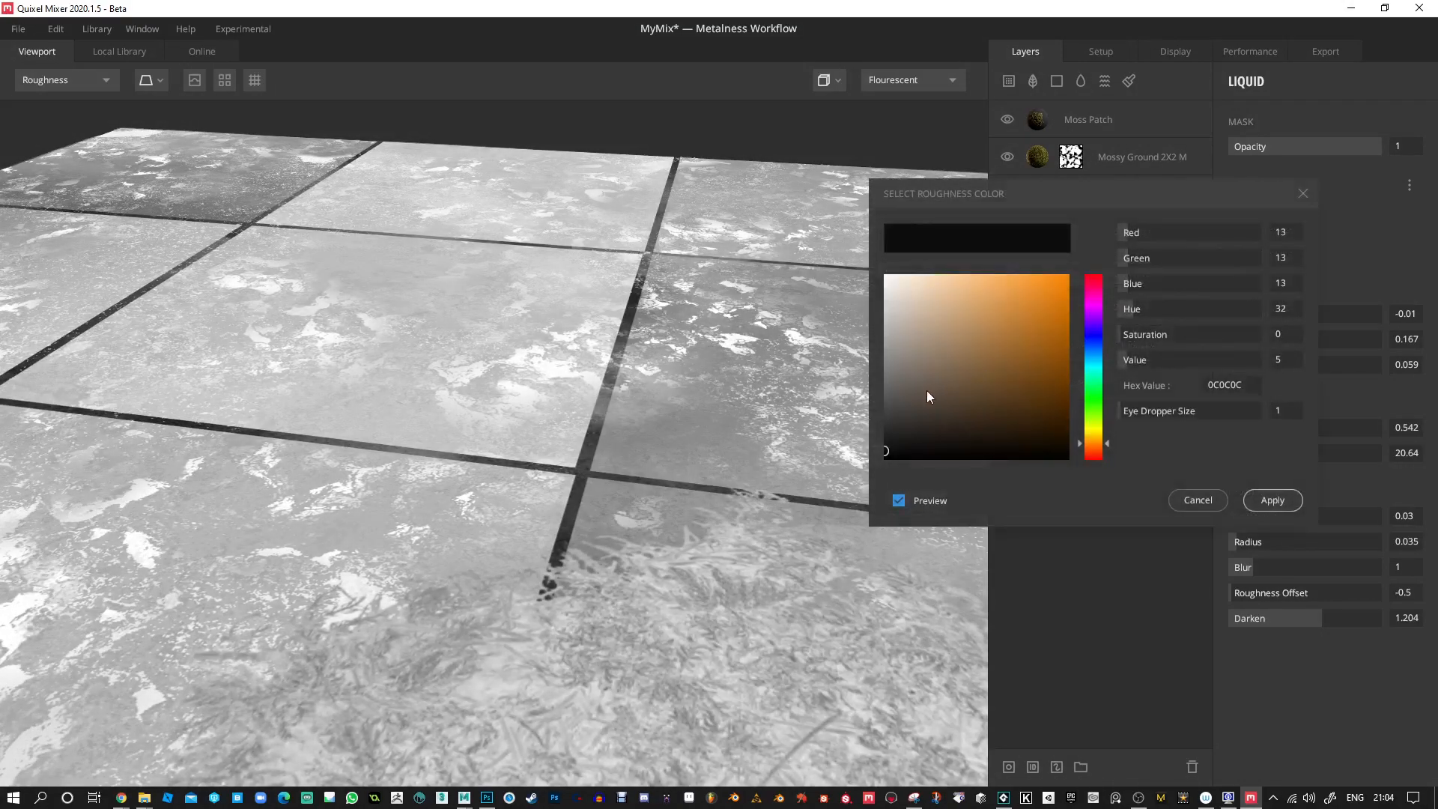
click(903, 336)
click(897, 275)
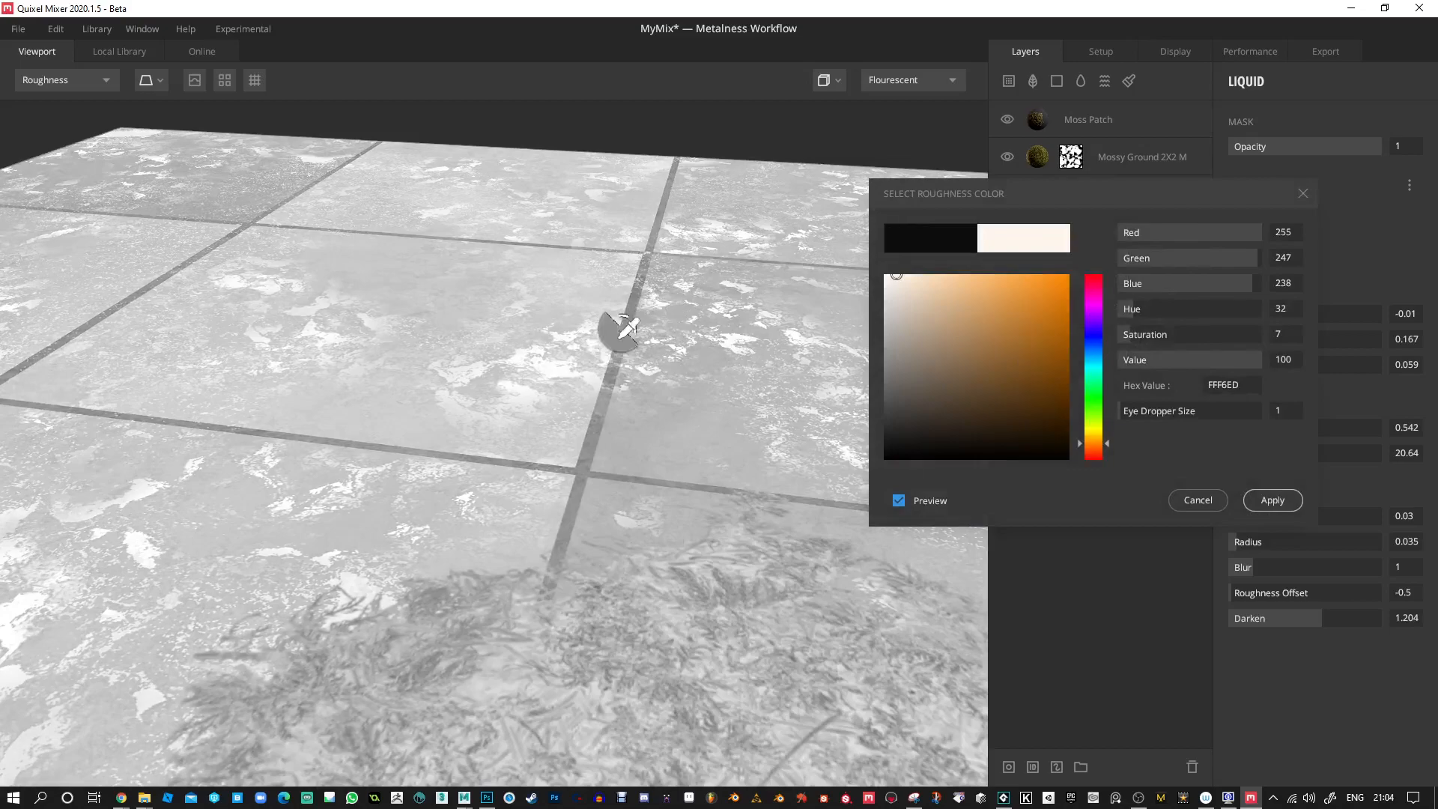
click(1273, 500)
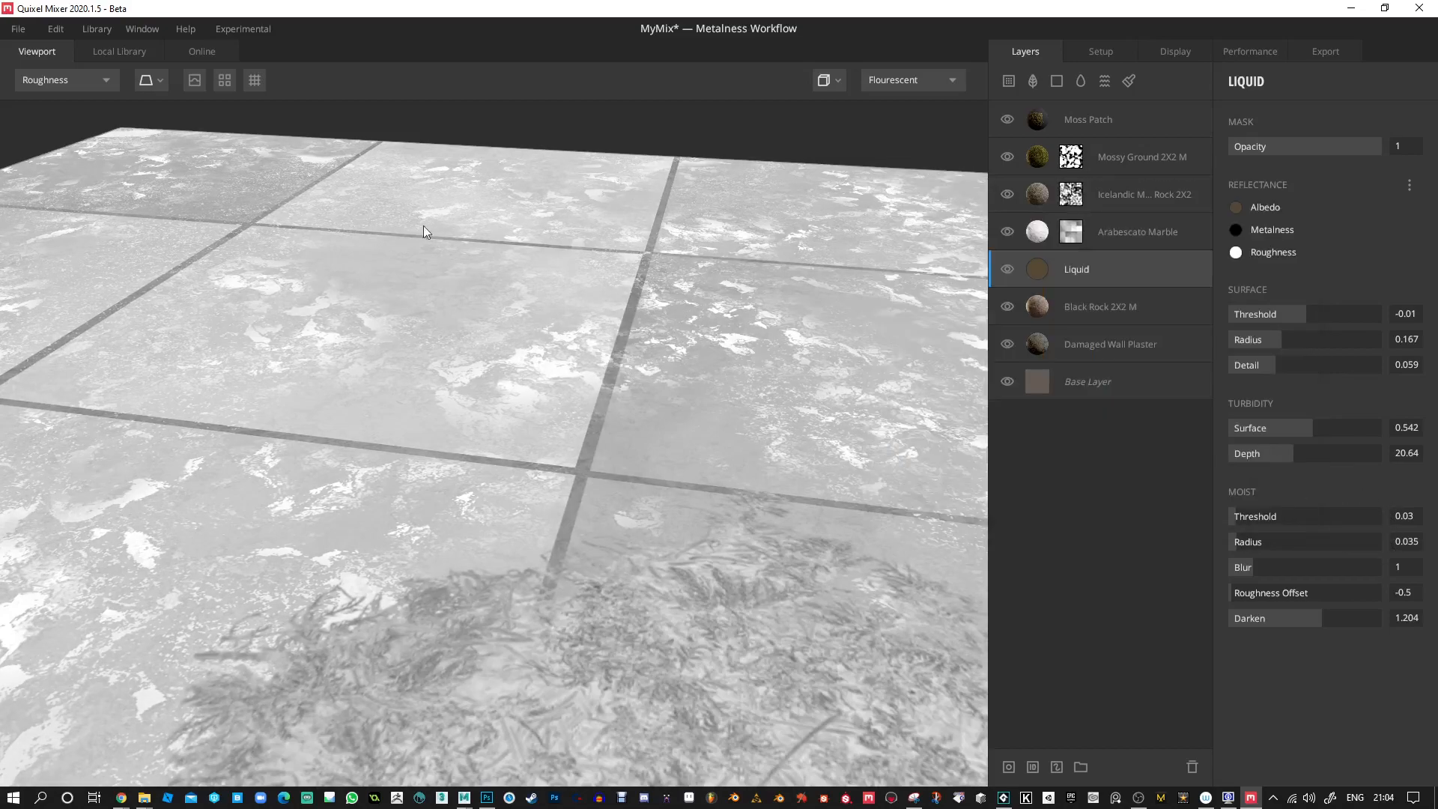
Return the viewport to PBR Metalness shading and inspect the whole tiled surface.
click(51, 80)
click(52, 101)
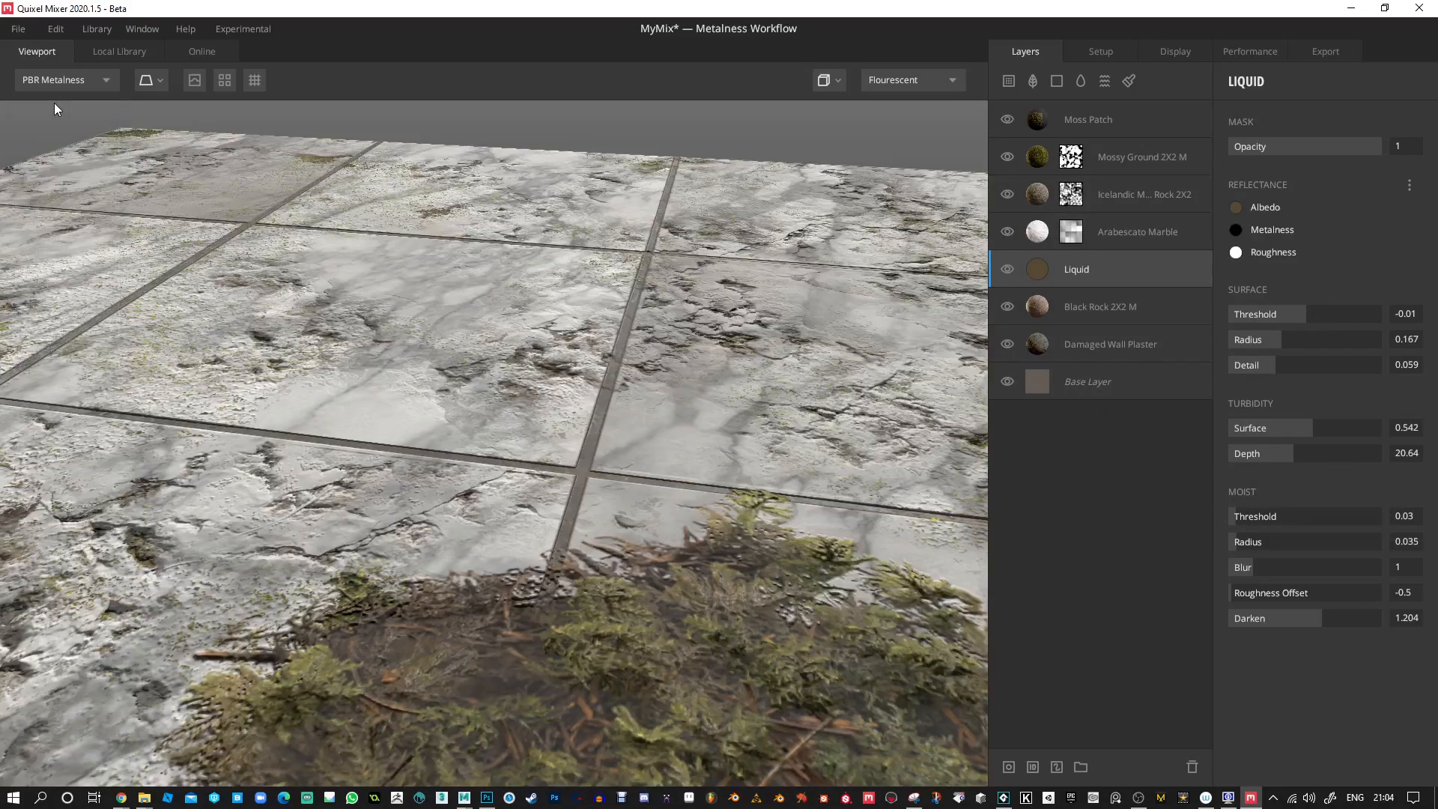
drag(628, 335, 747, 315)
Review the list of maps in the export settings and set the export resolution to 4096 px.
click(1317, 54)
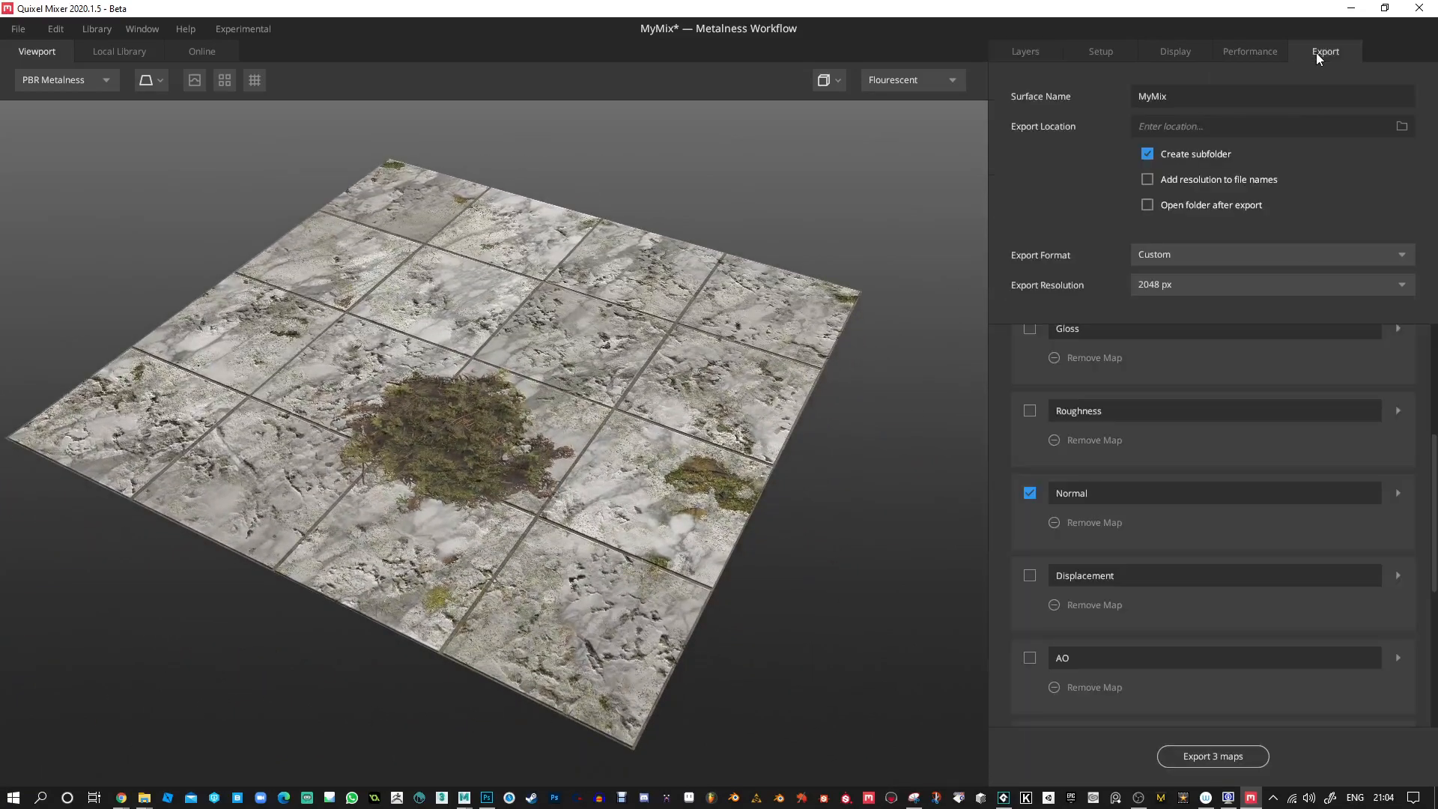
scroll(1191, 592, down, 5)
scroll(1182, 599, up, 4)
scroll(1185, 577, up, 1)
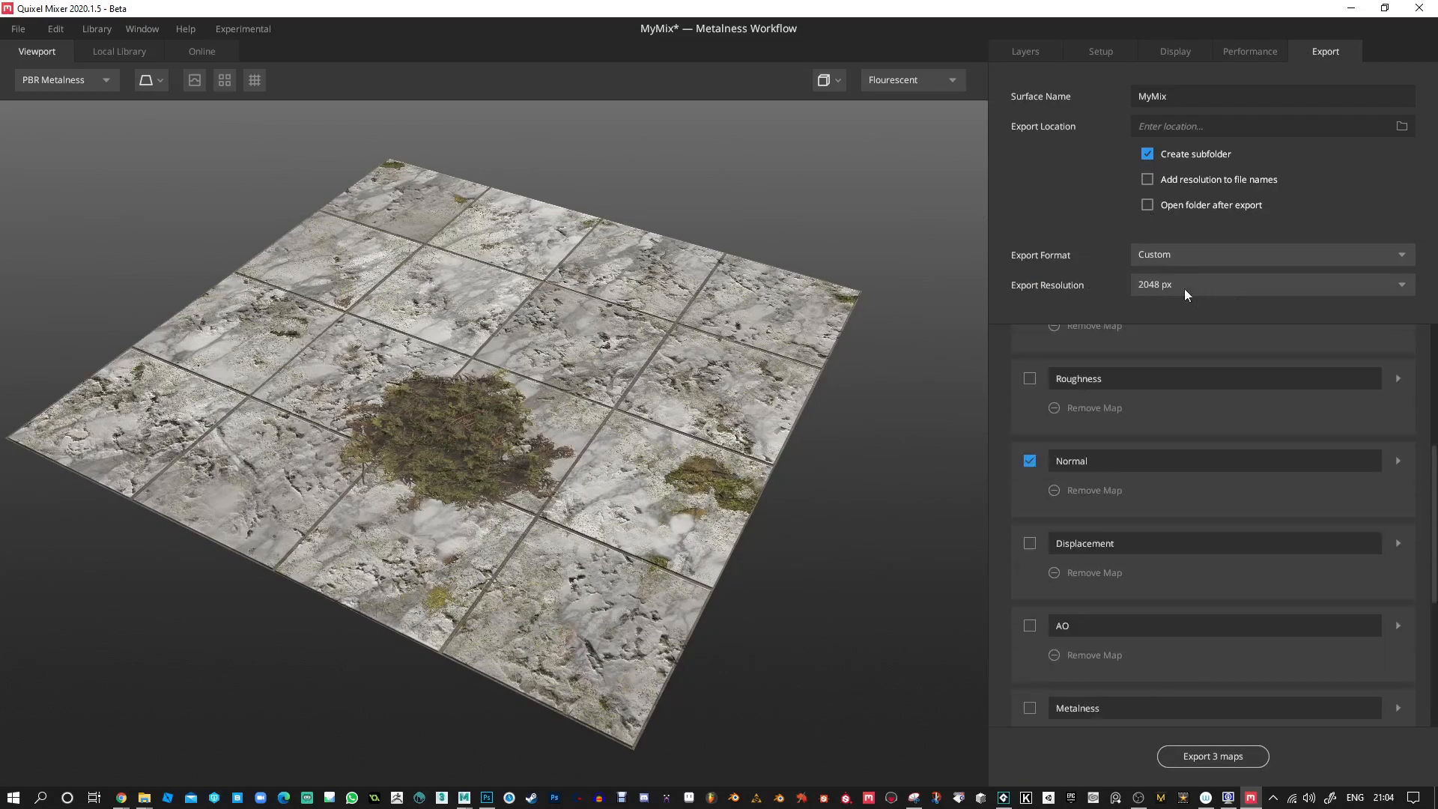
click(1219, 285)
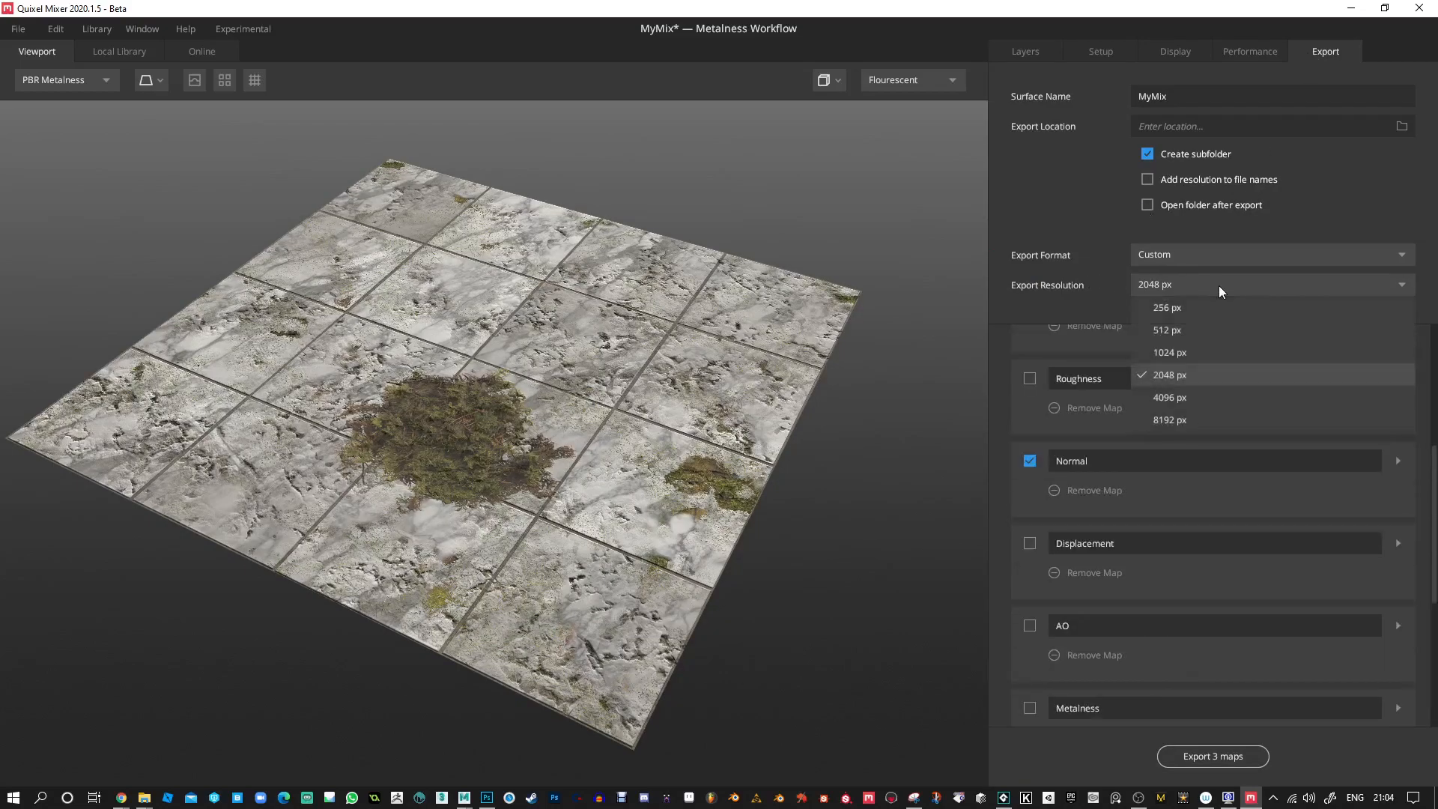
click(1172, 397)
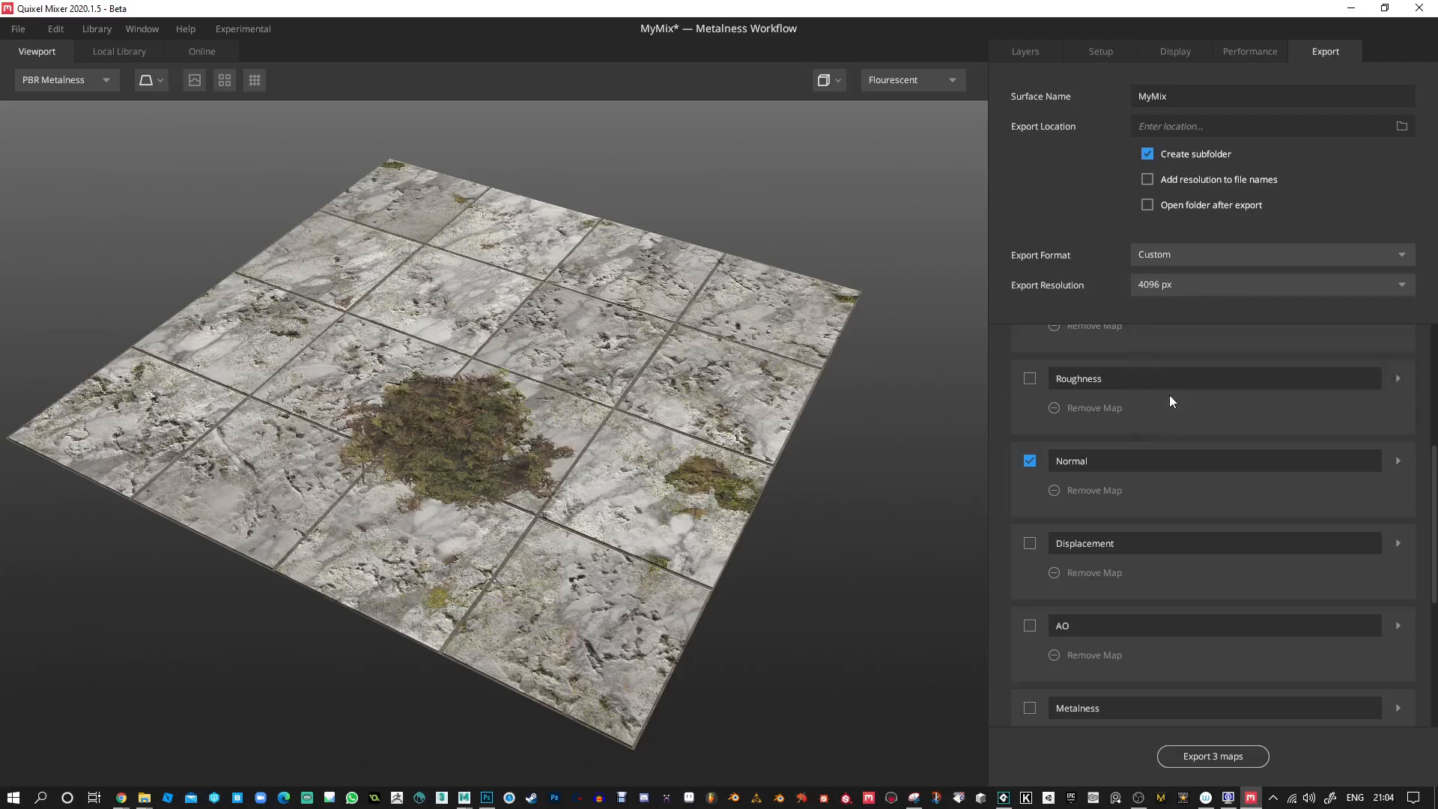
Choose the Desktop folder as the export location and export the three maps.
click(1209, 755)
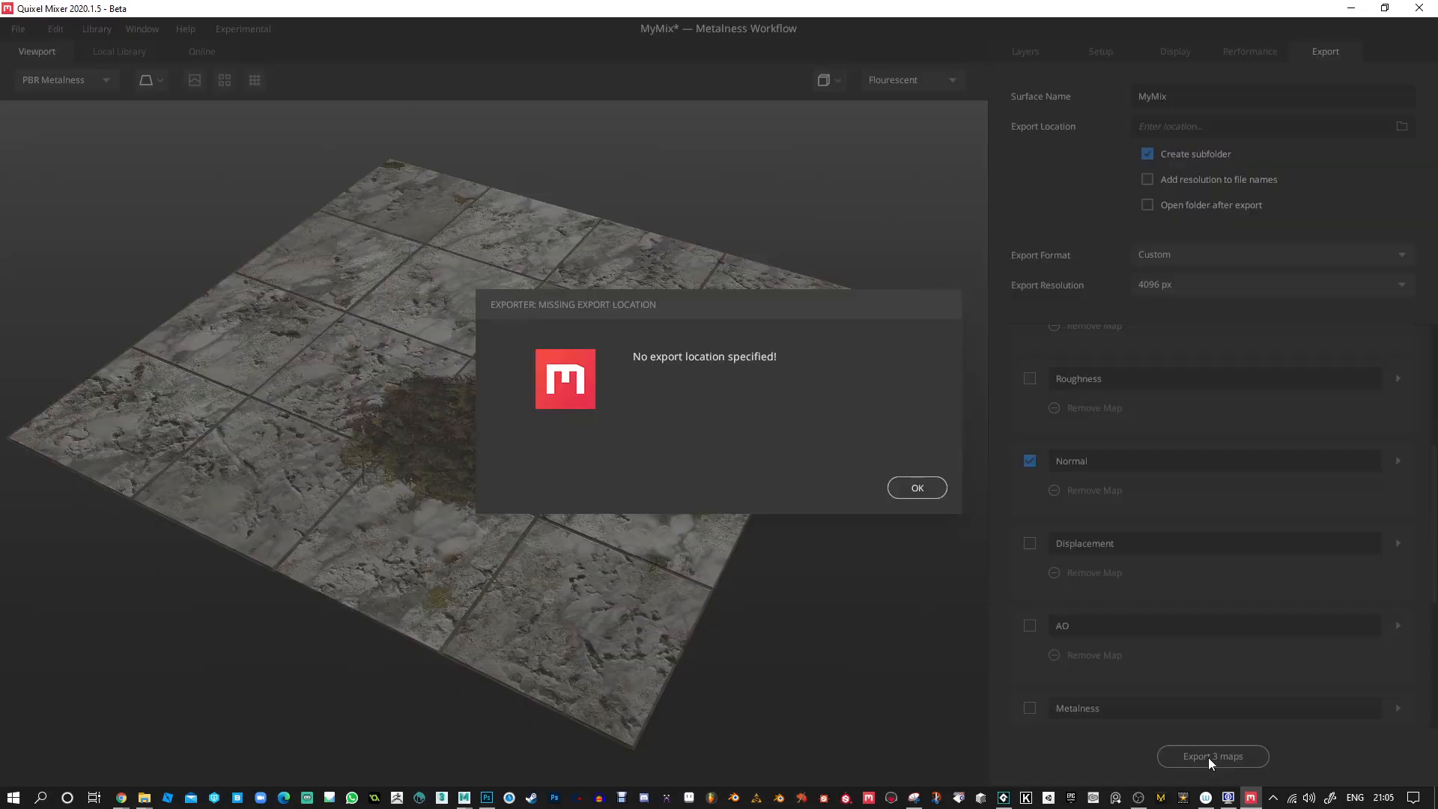
click(918, 489)
scroll(1175, 490, up, 4)
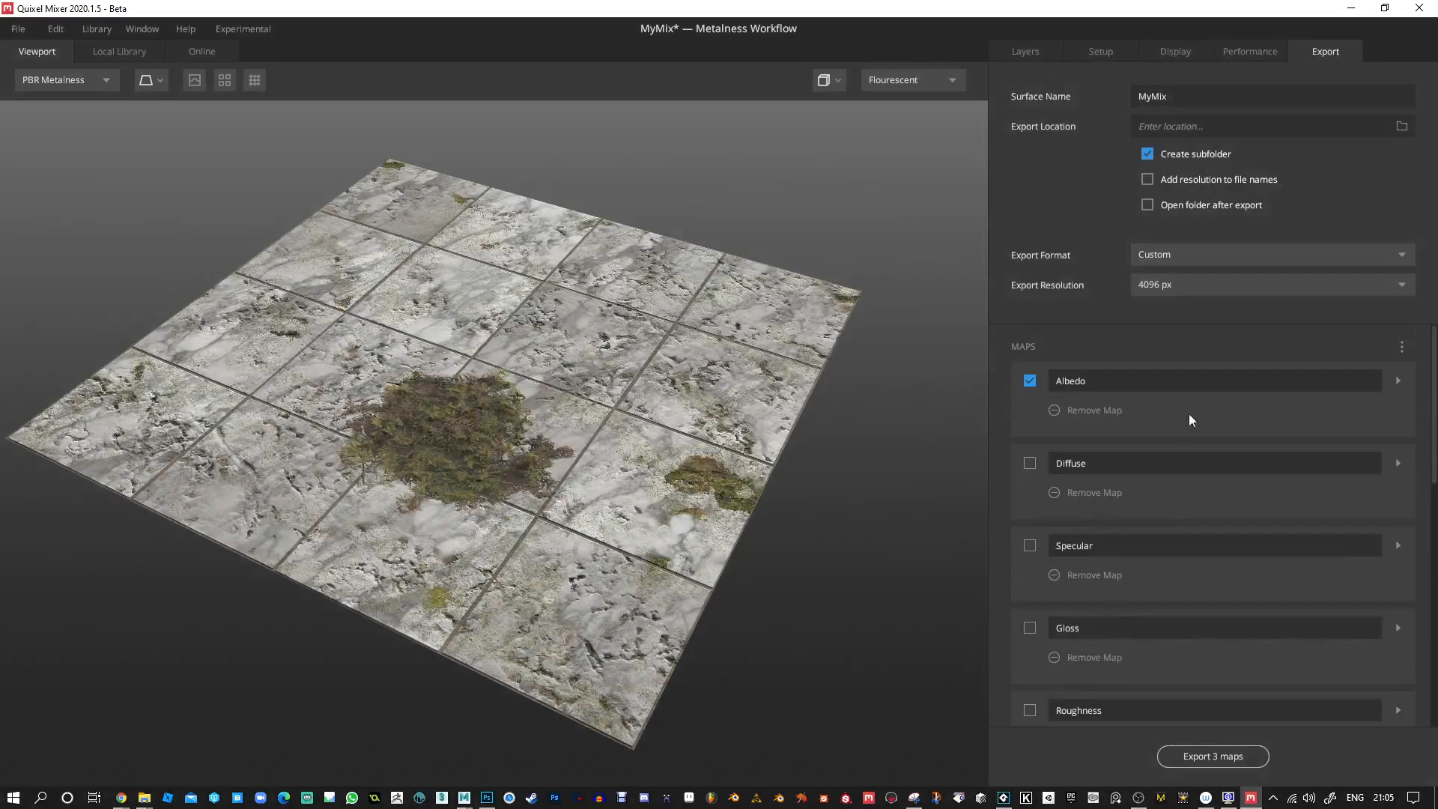
click(1402, 127)
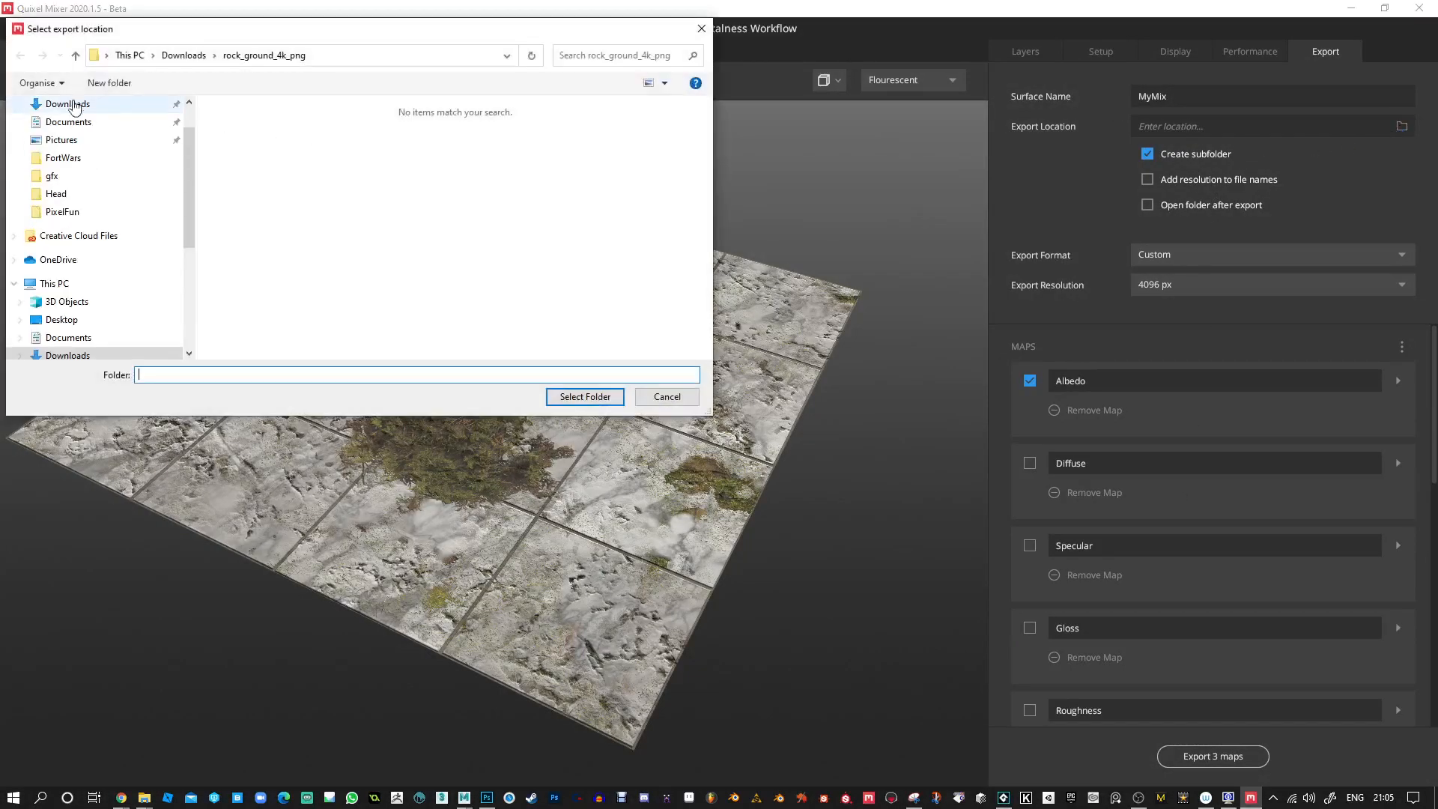
scroll(66, 185, up, 1)
click(62, 134)
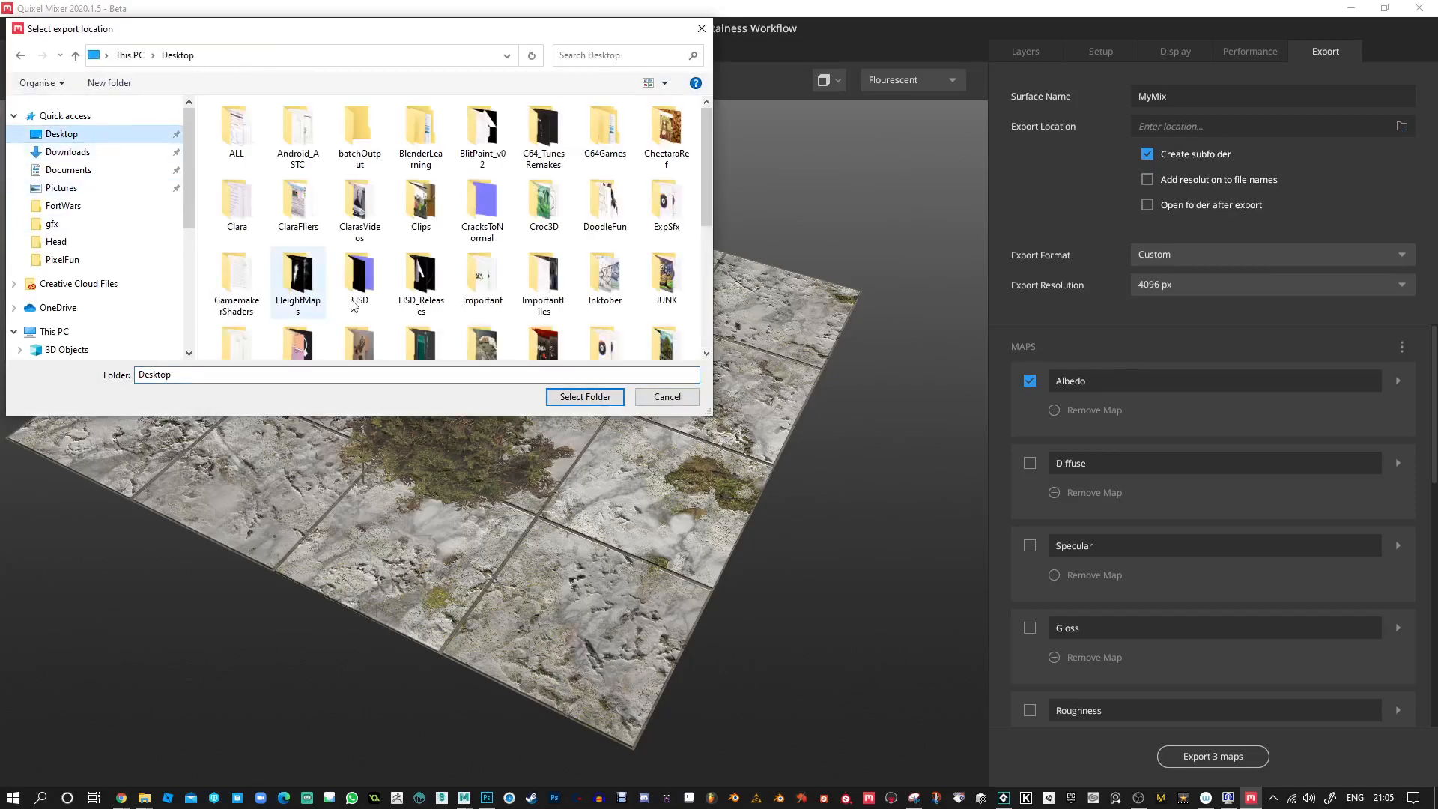
click(564, 398)
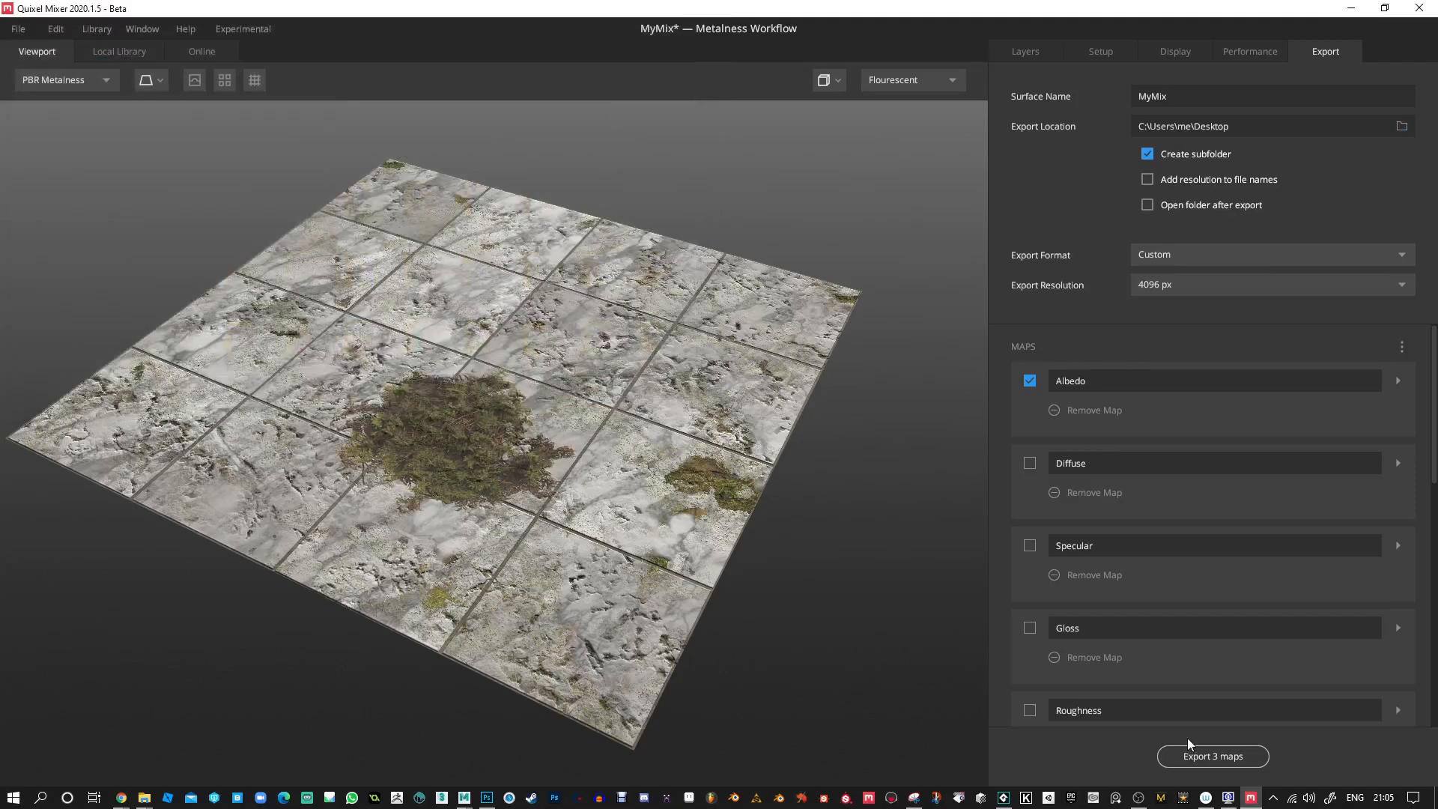
click(1188, 758)
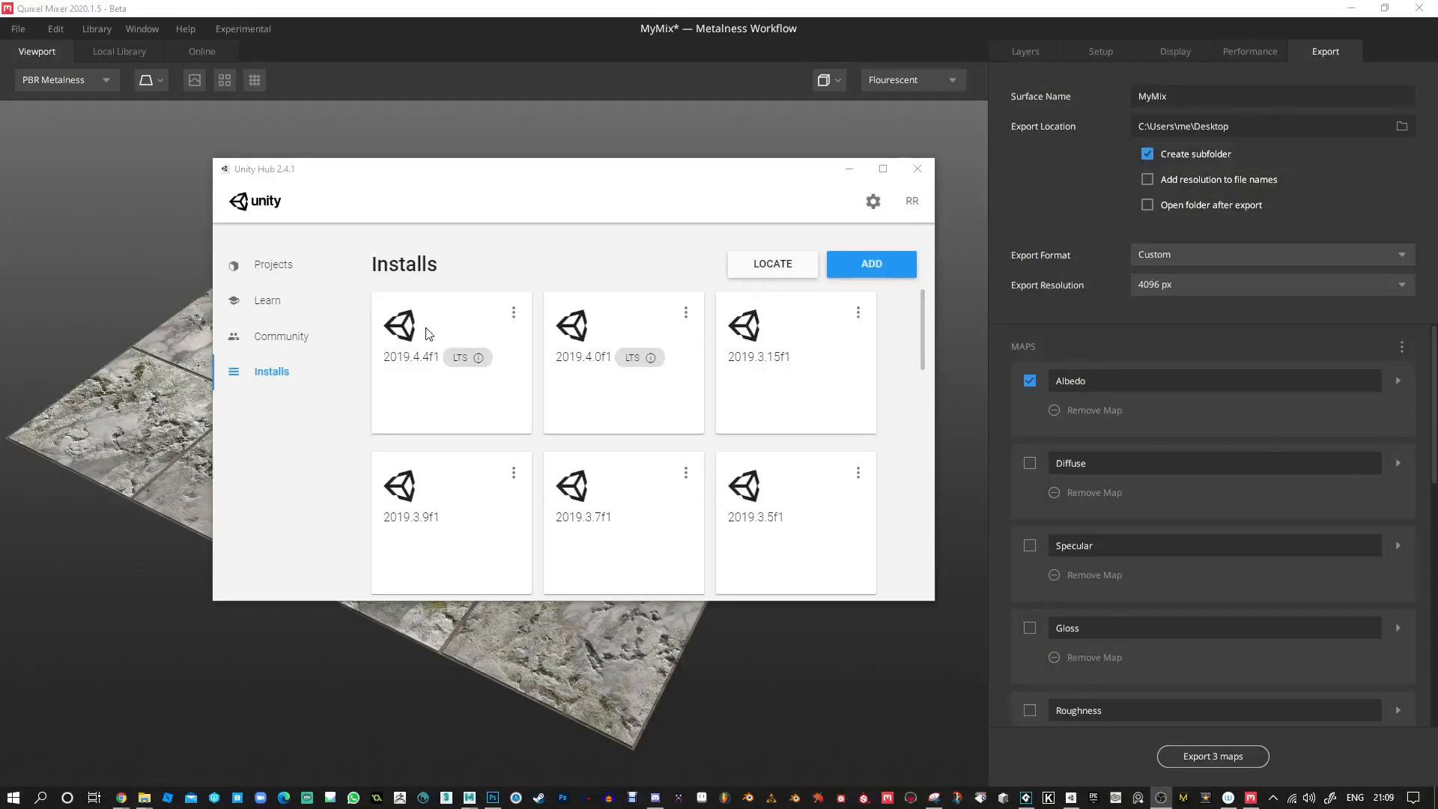
Switch to Unity Hub and start a new project with Unity version 2019.4.4f1.
mouse_move(411, 367)
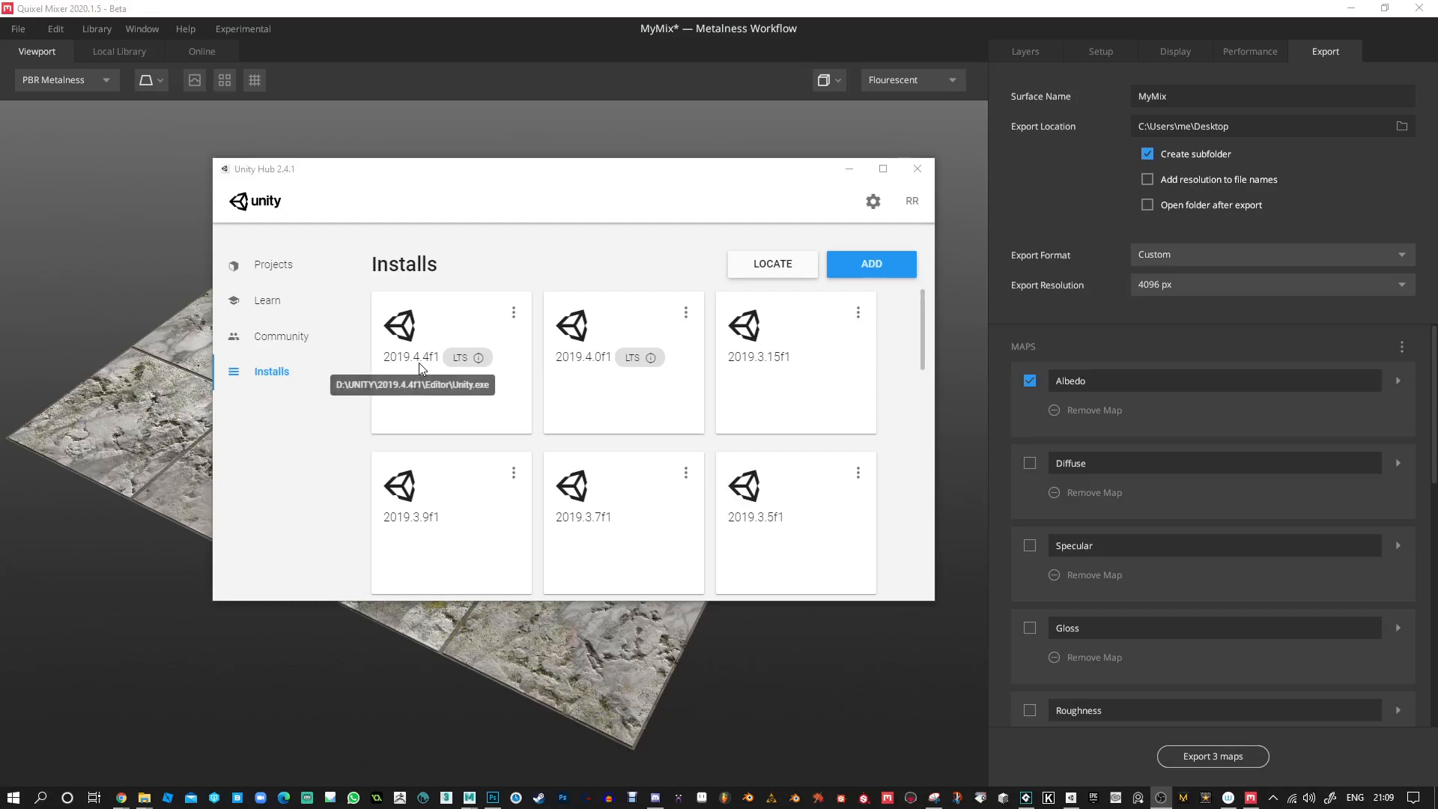
mouse_move(479, 360)
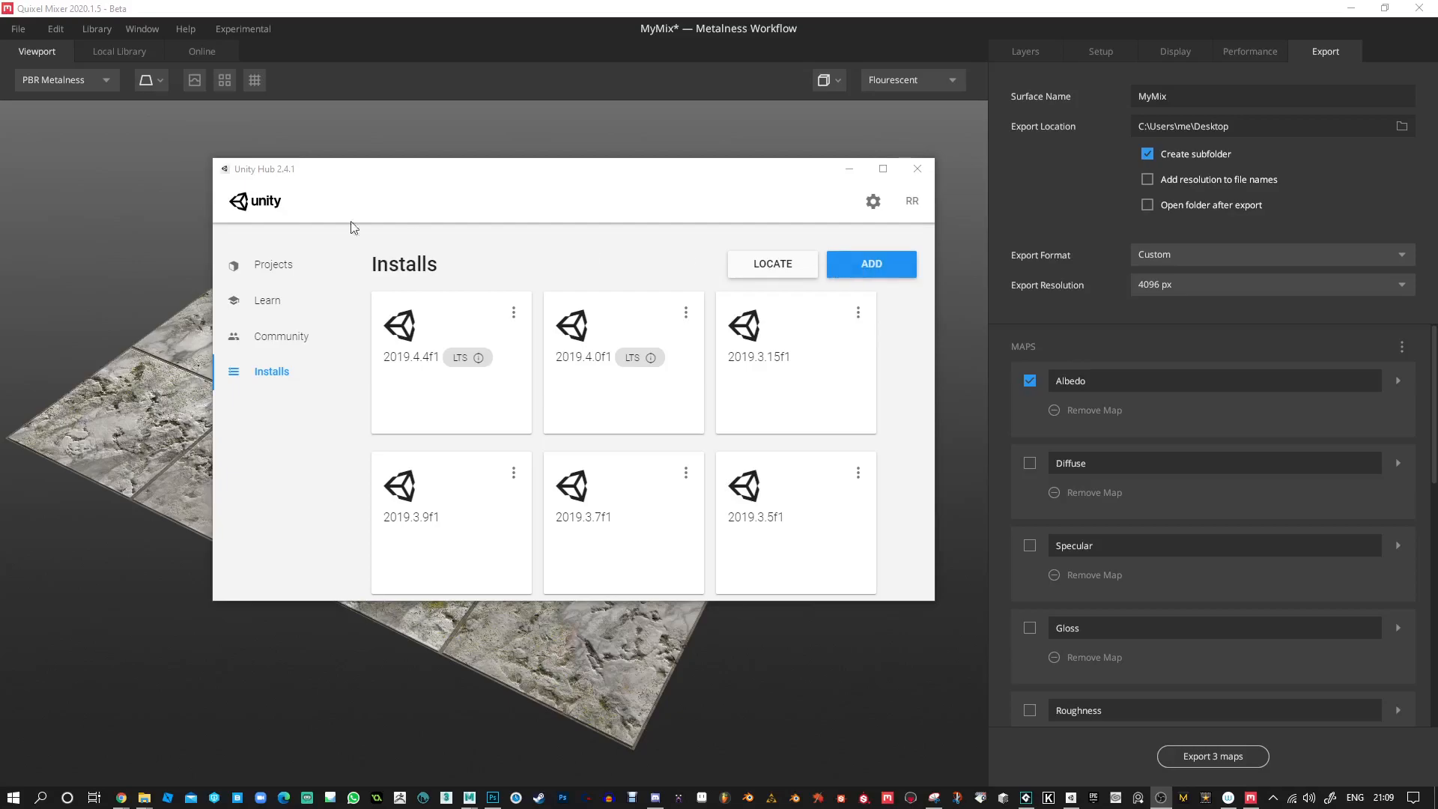
click(276, 273)
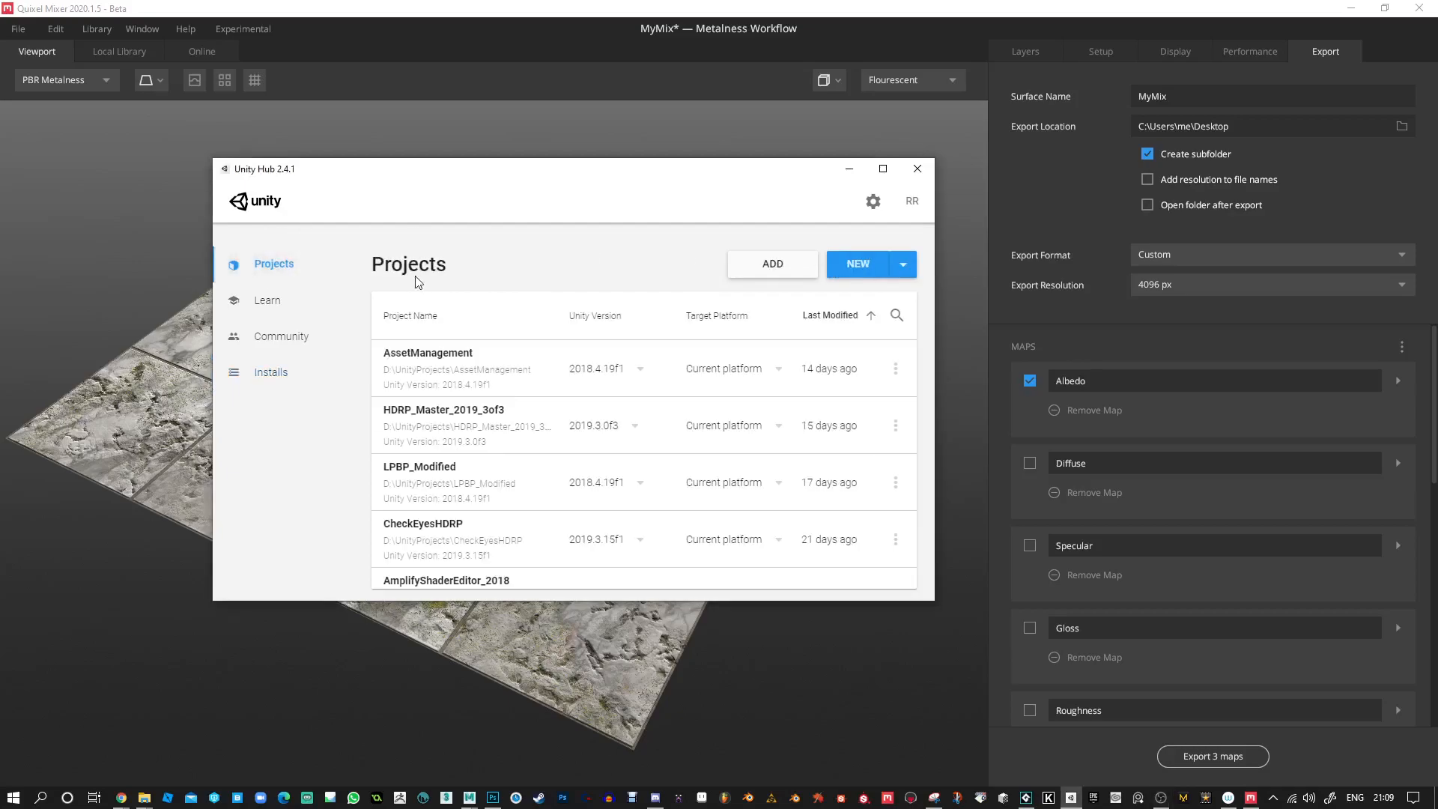
click(905, 266)
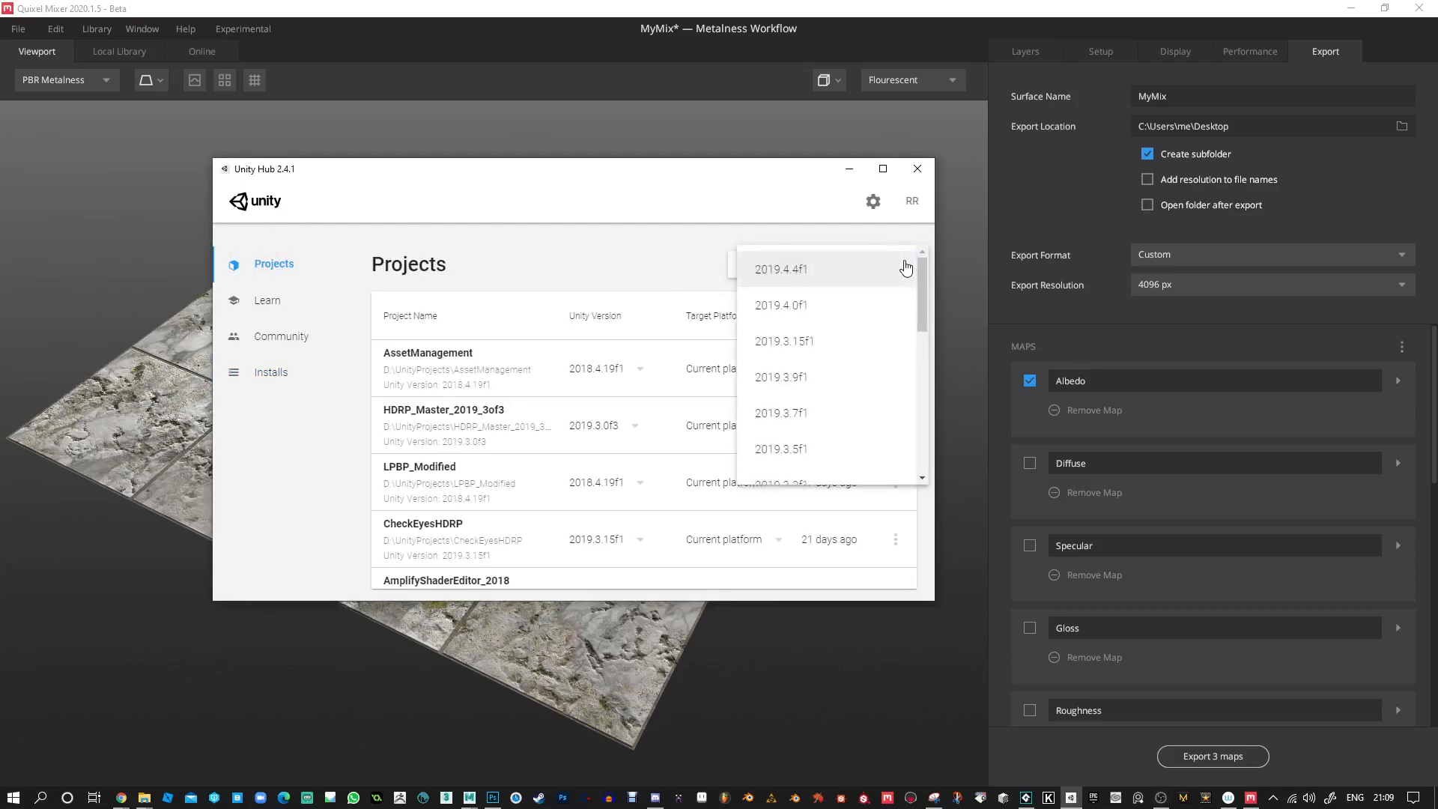
click(805, 269)
Name the new 3D project TestMixer and create it.
click(848, 250)
drag(882, 257, 744, 254)
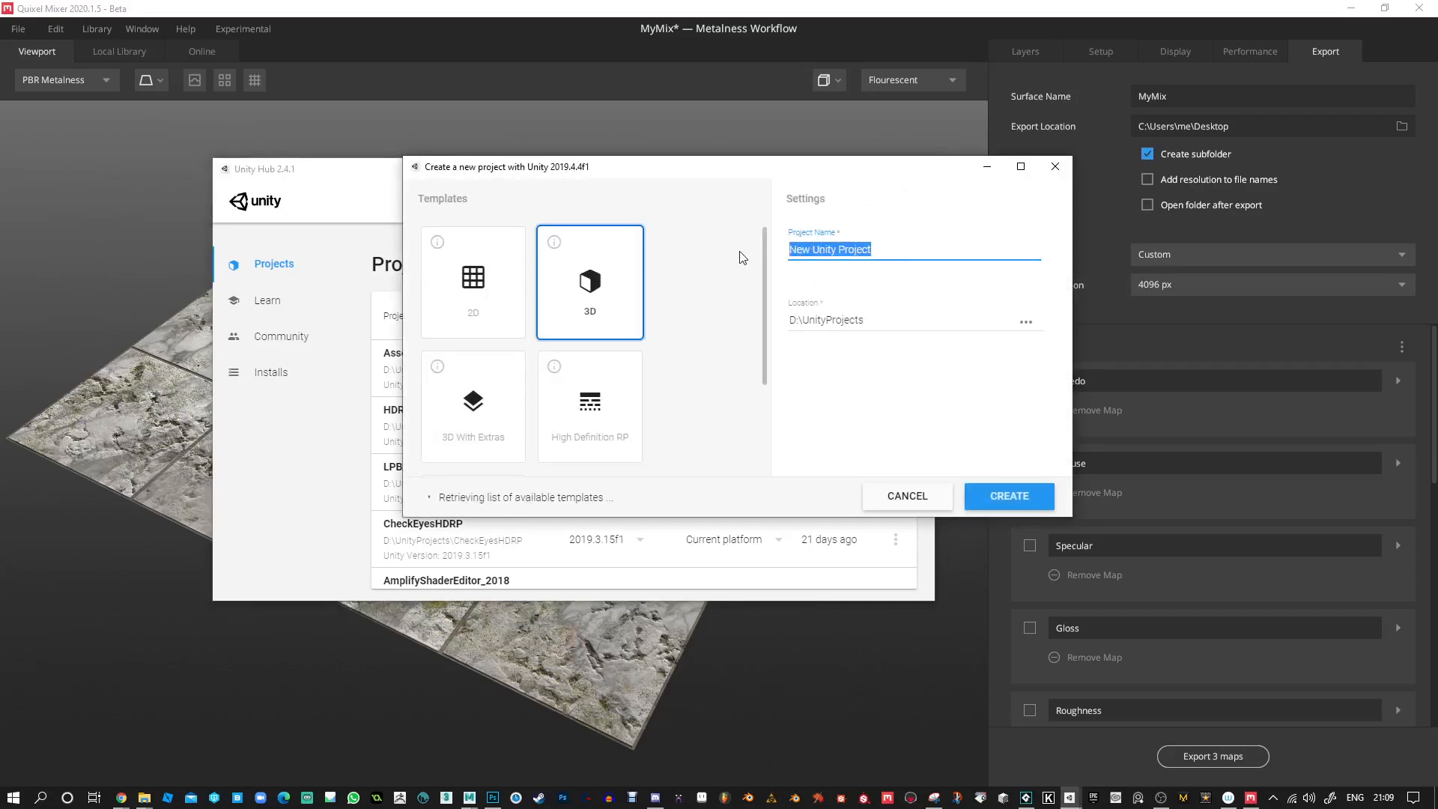
text(TestMi)
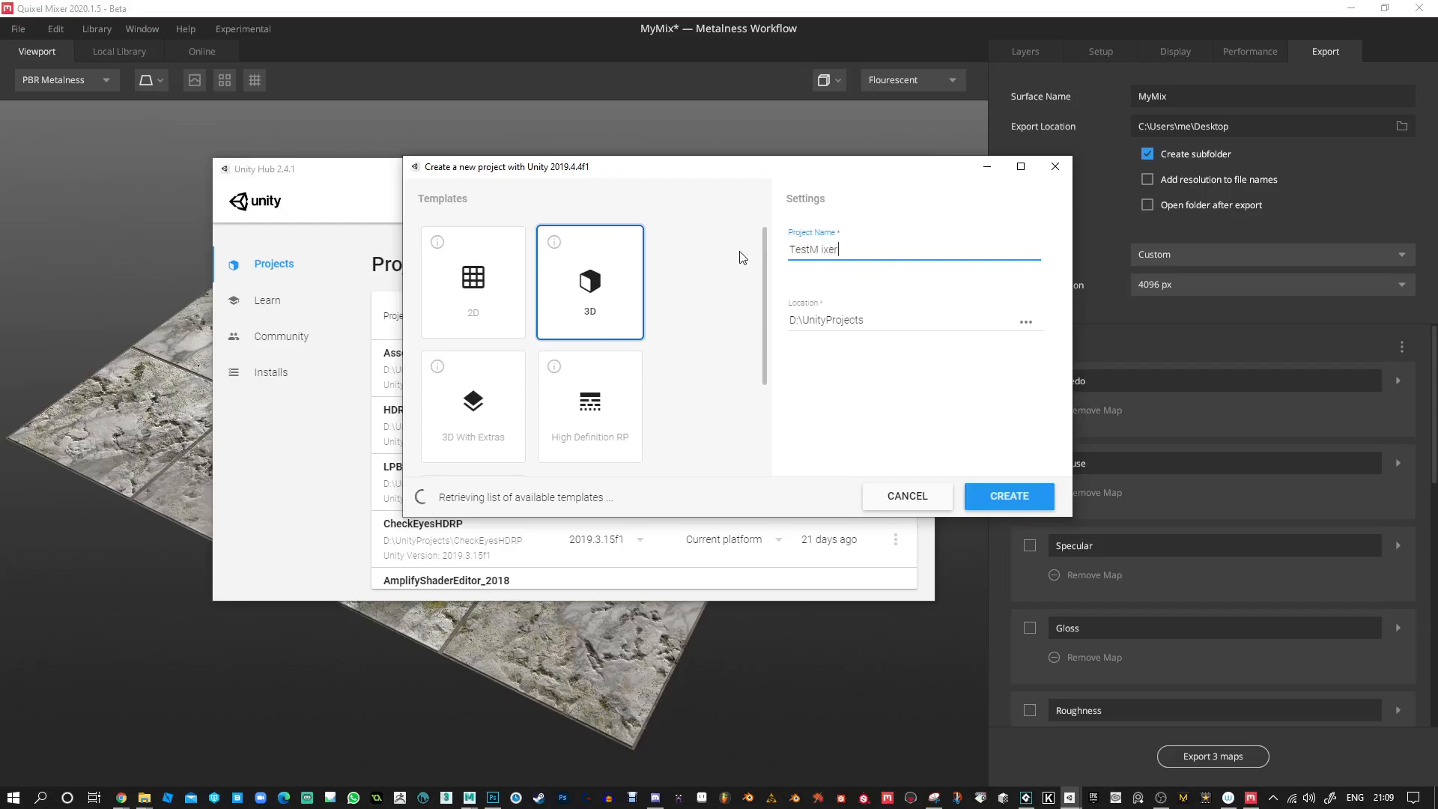
key(BackSpace)
text(ixer)
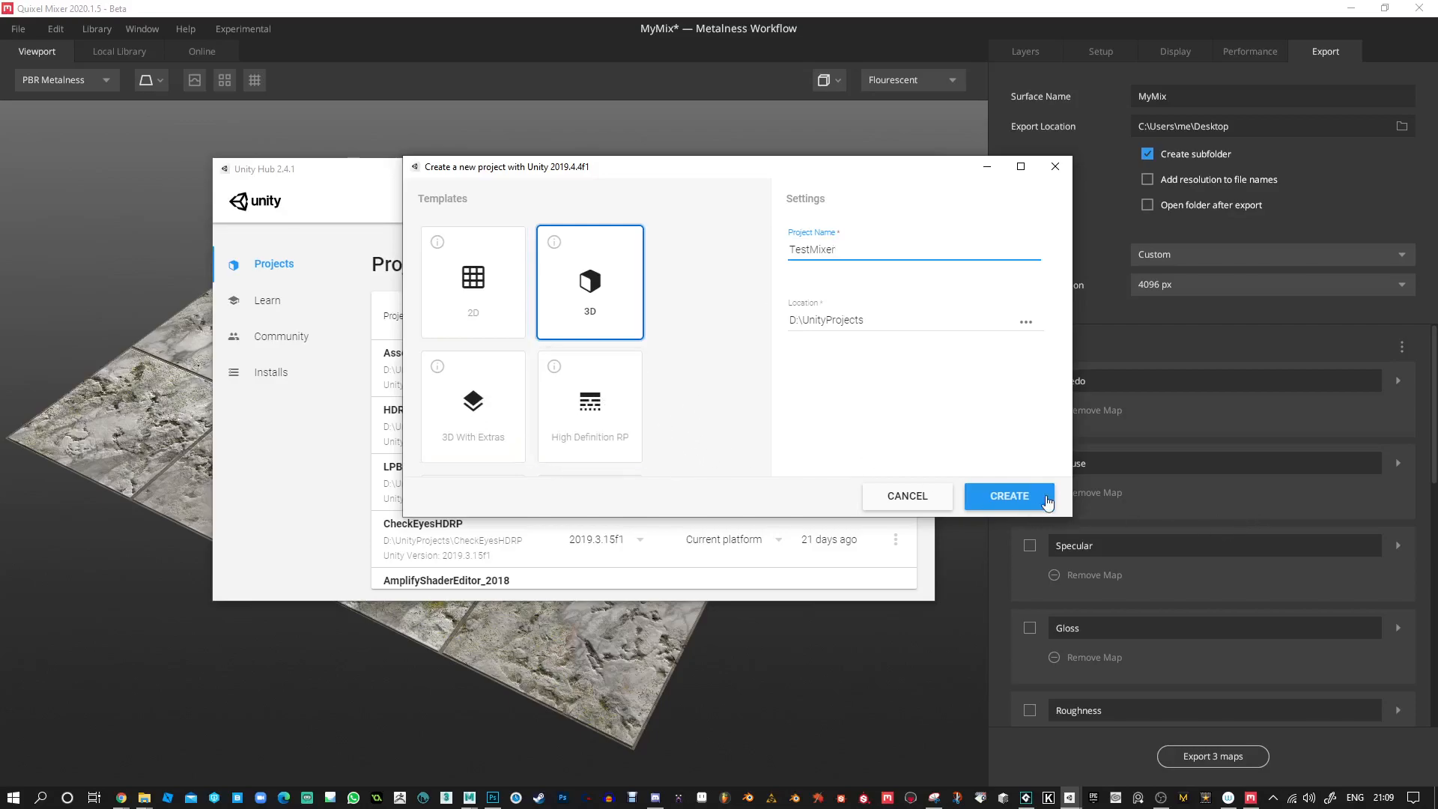
click(1017, 500)
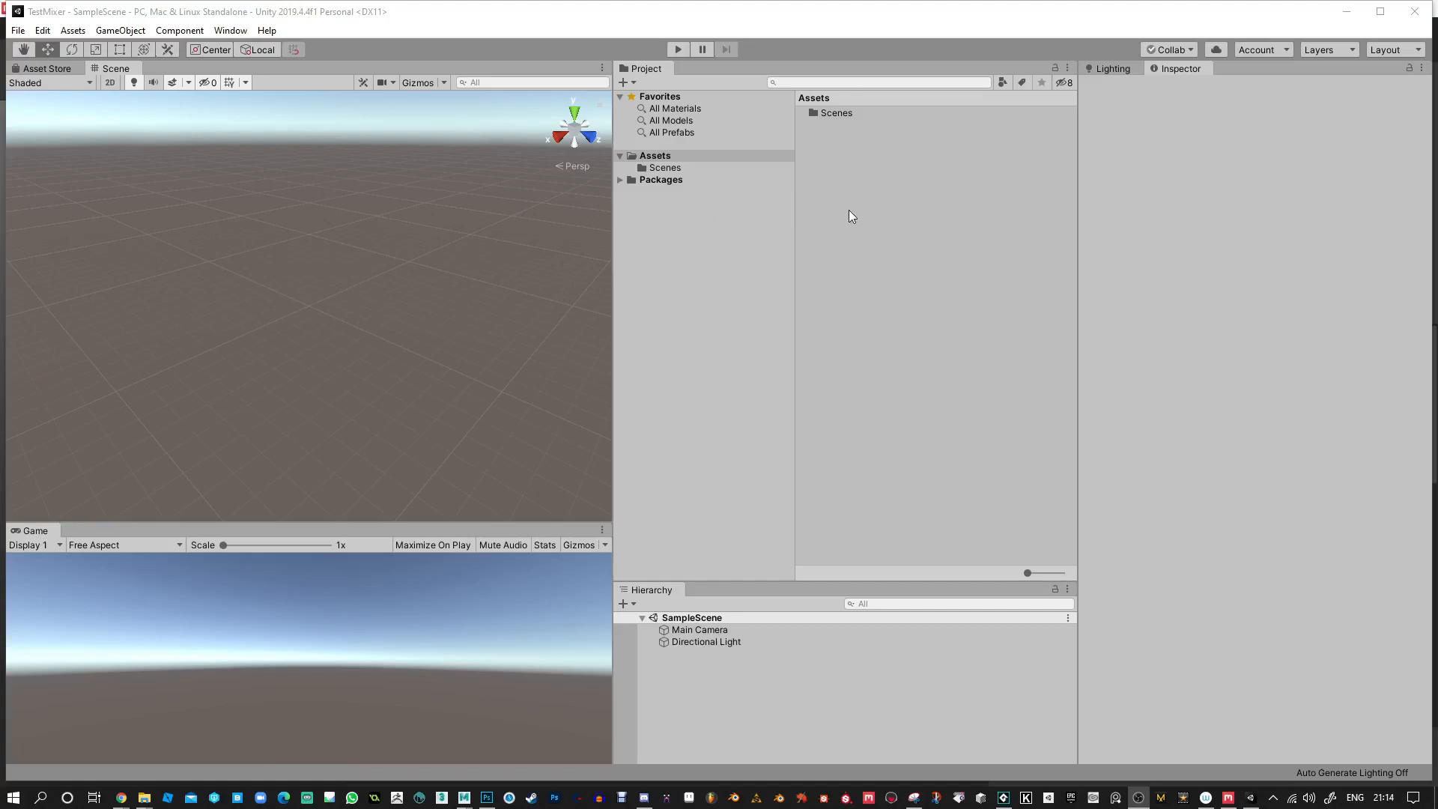
Create a folder named Mixer in the project's Assets and open it.
right_click(862, 163)
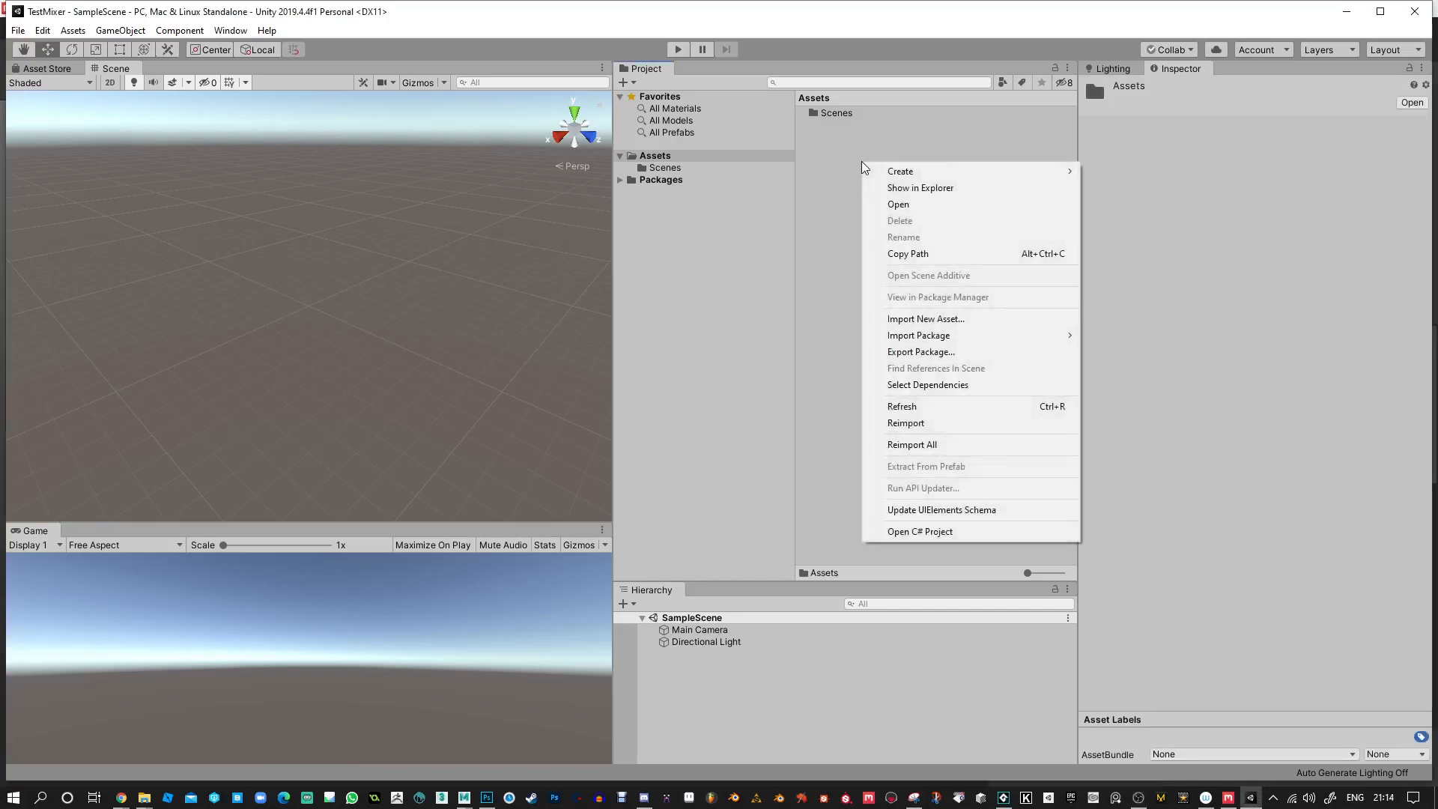
mouse_move(875, 171)
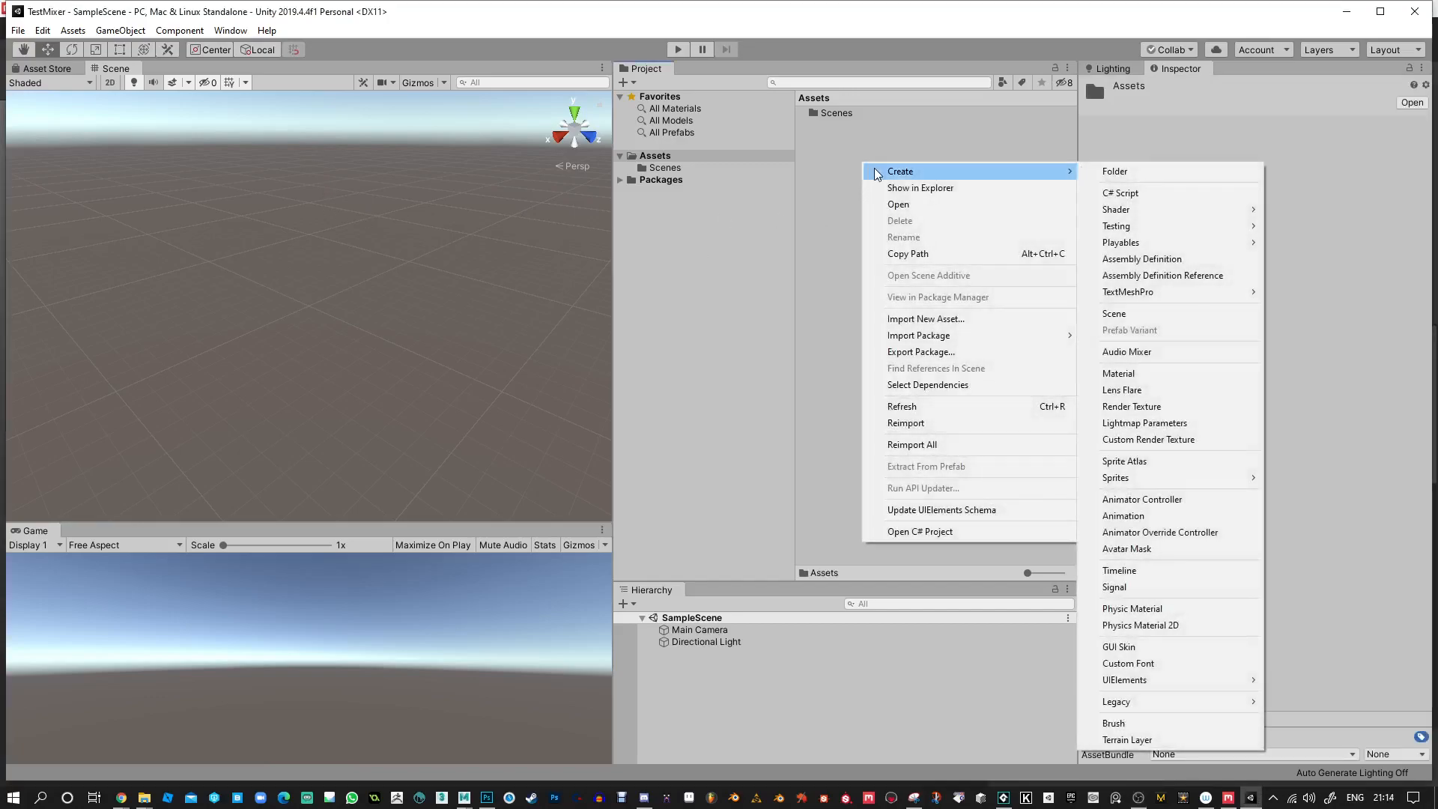
click(1207, 173)
text(Mixer)
key(Return)
key(Return)
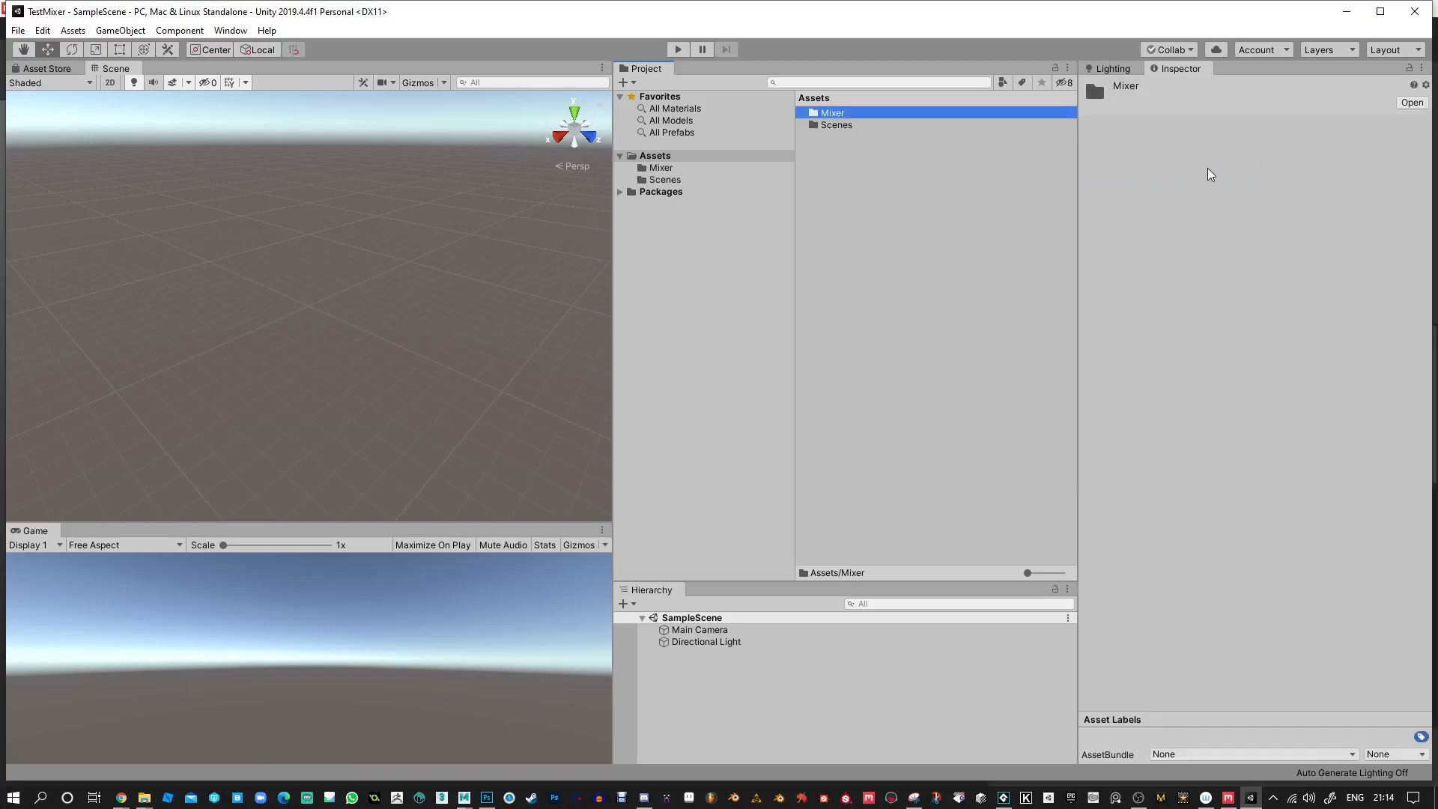
Create a subfolder named Tiles inside the Mixer folder and open it.
right_click(953, 213)
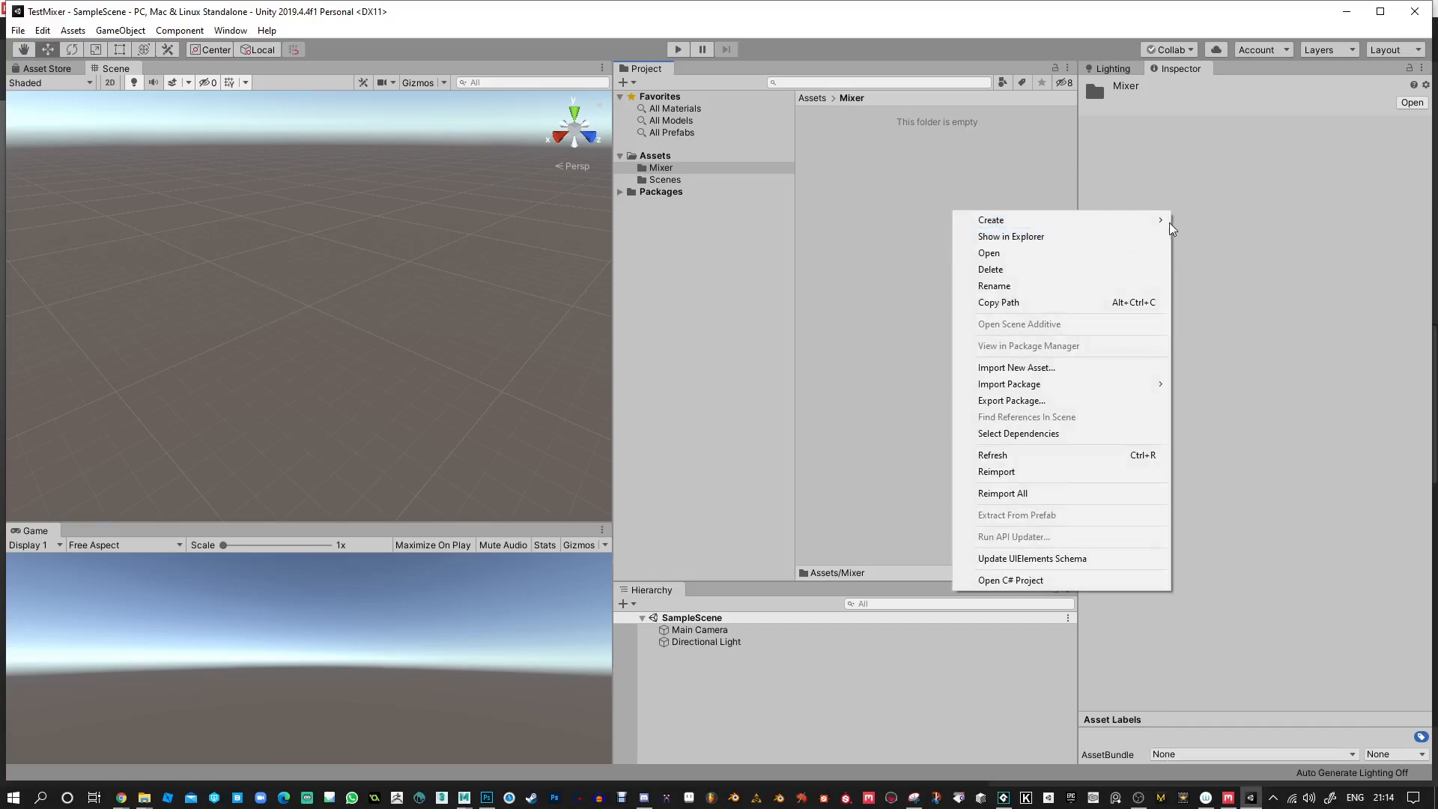
click(1229, 221)
text(Tiles)
key(Return)
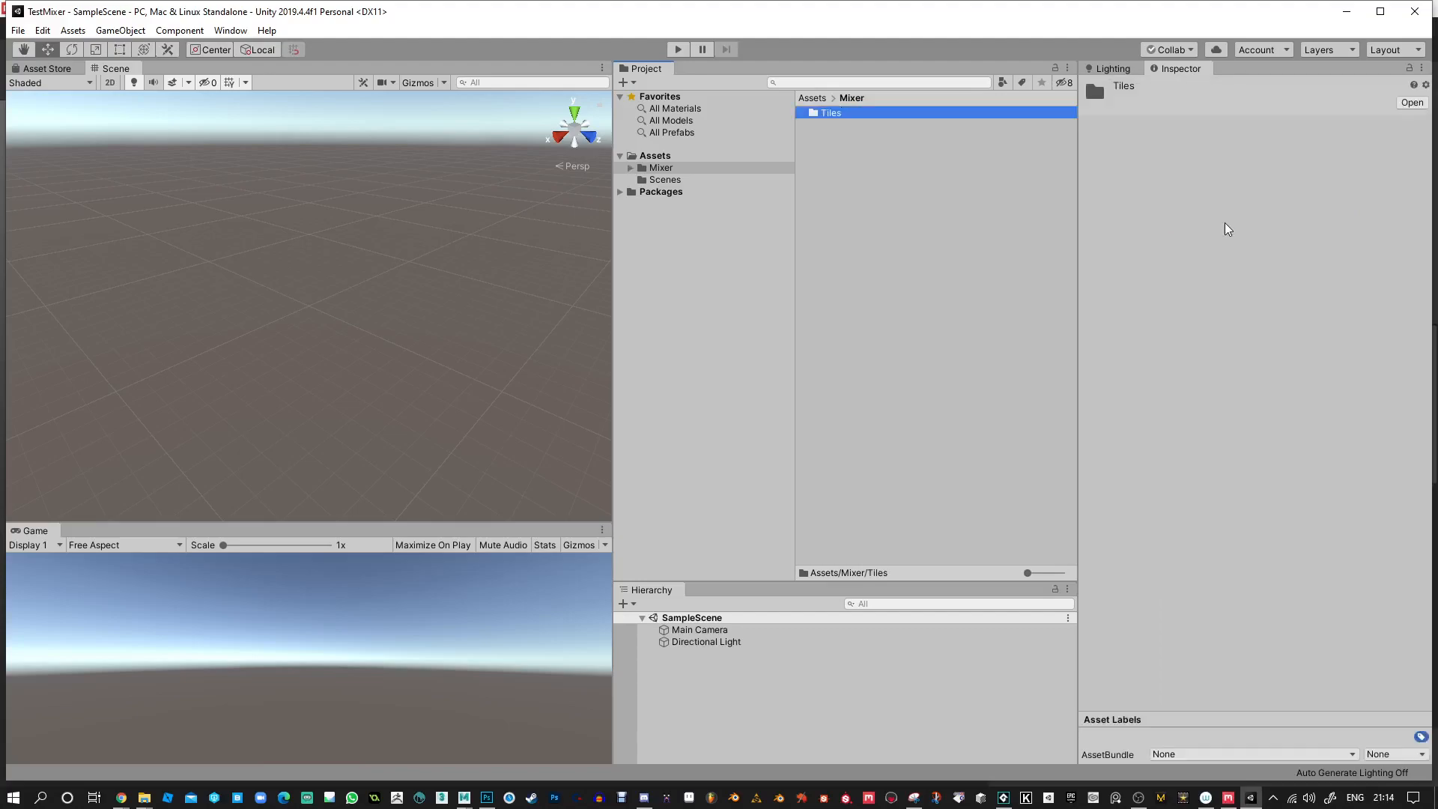
key(Return)
Import MyMix_Albedo.png, MyMix_Metal-Gloss.png and MyMix_Normal.png from the Desktop's MyMix folder into the Tiles folder.
right_click(964, 183)
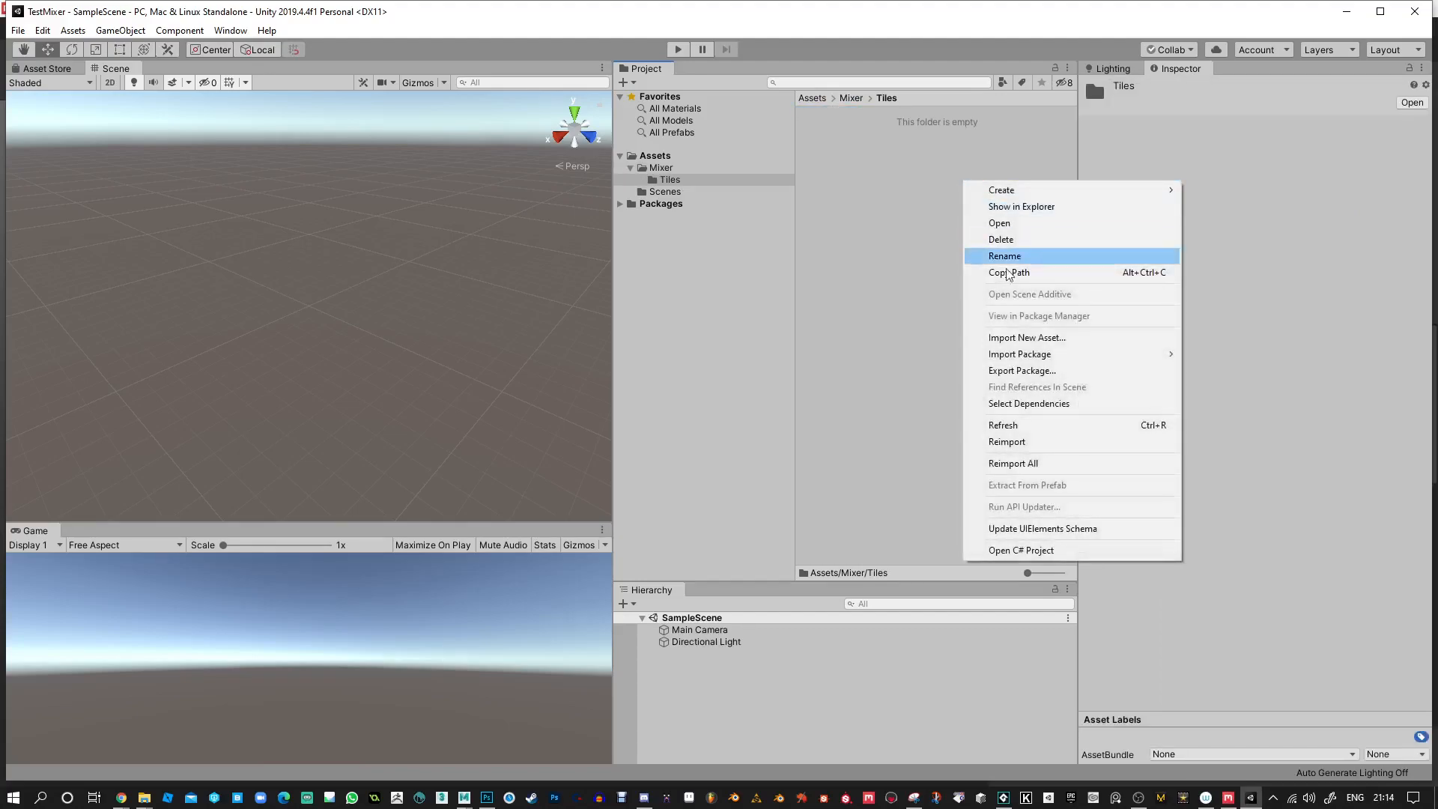
click(1046, 339)
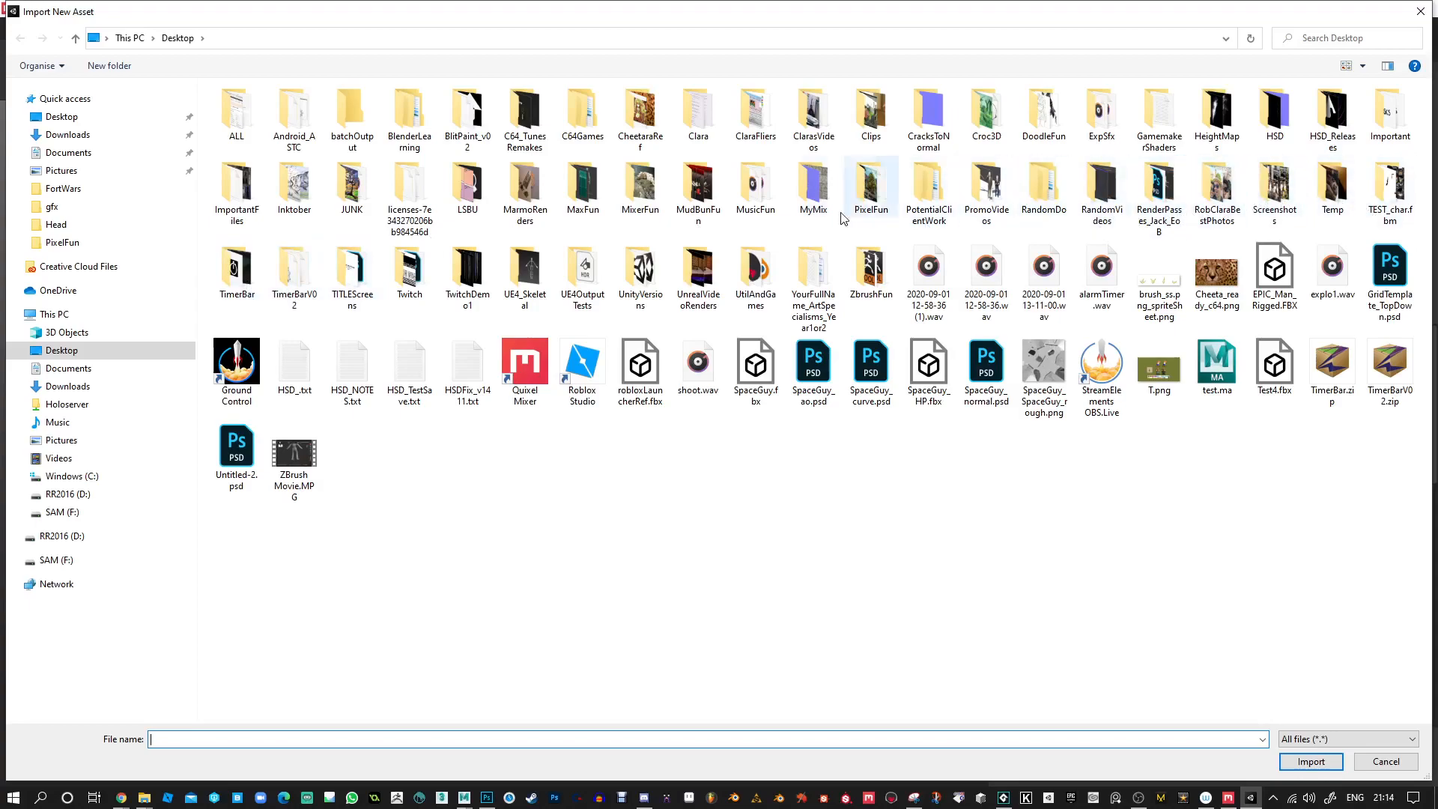
click(810, 193)
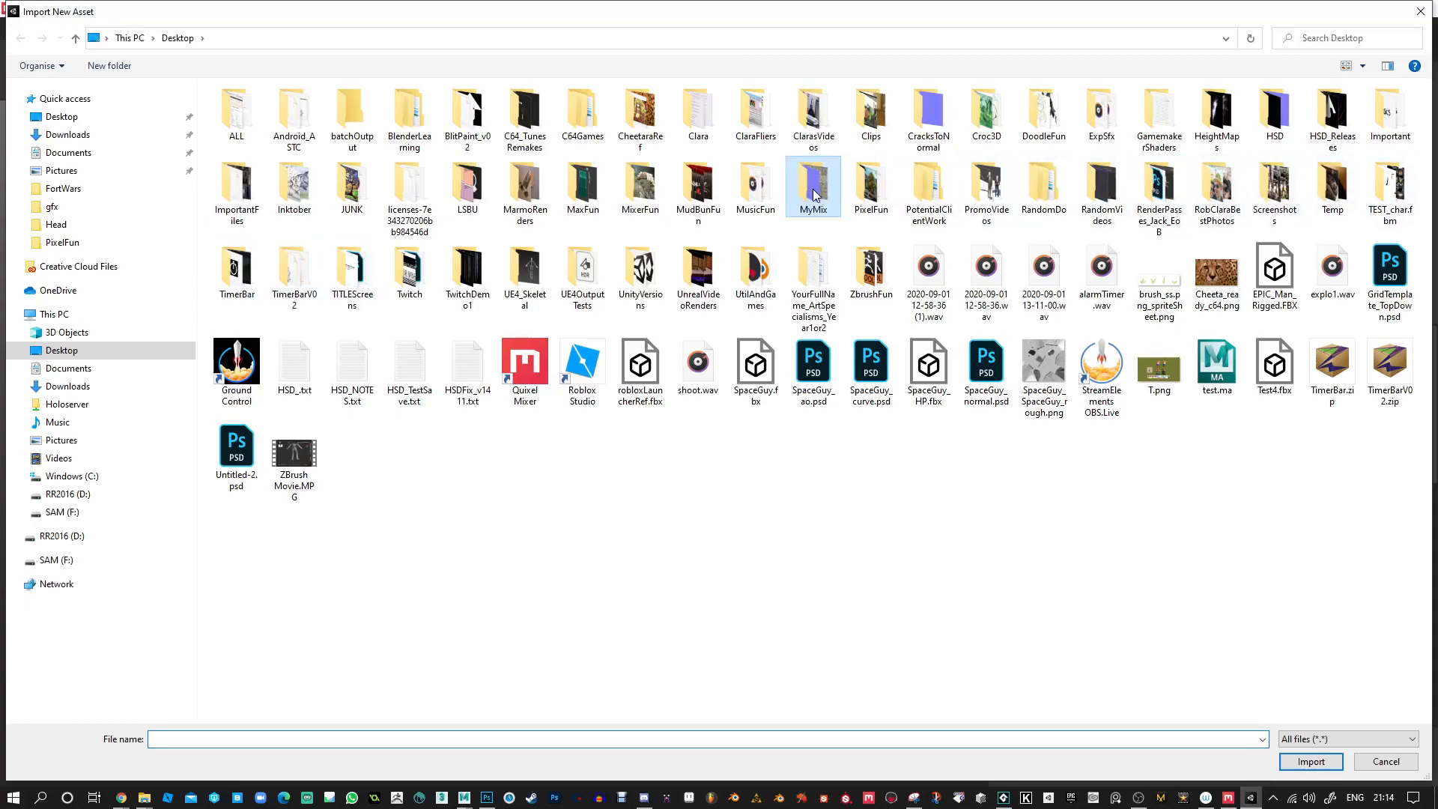
double_click(814, 193)
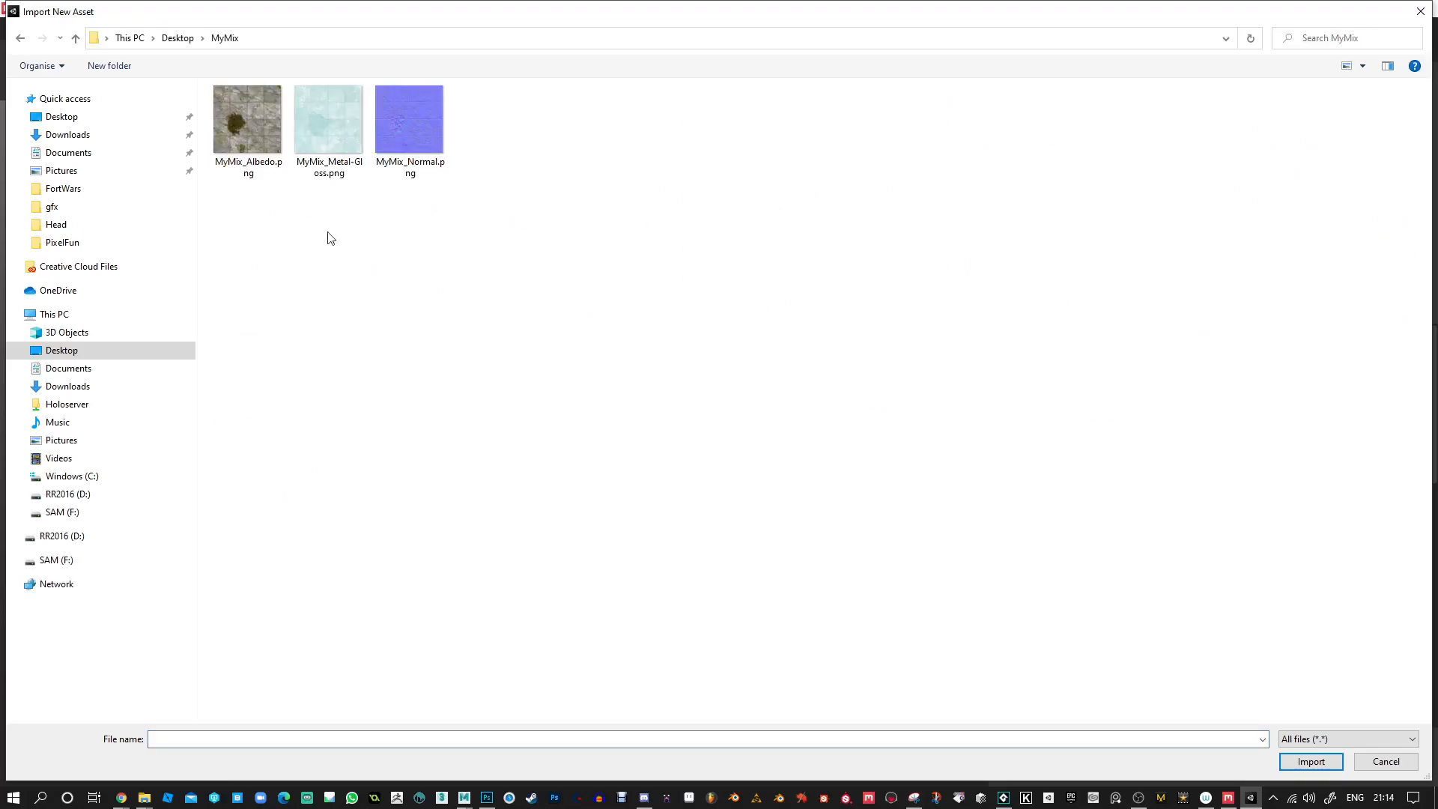
drag(239, 238, 433, 116)
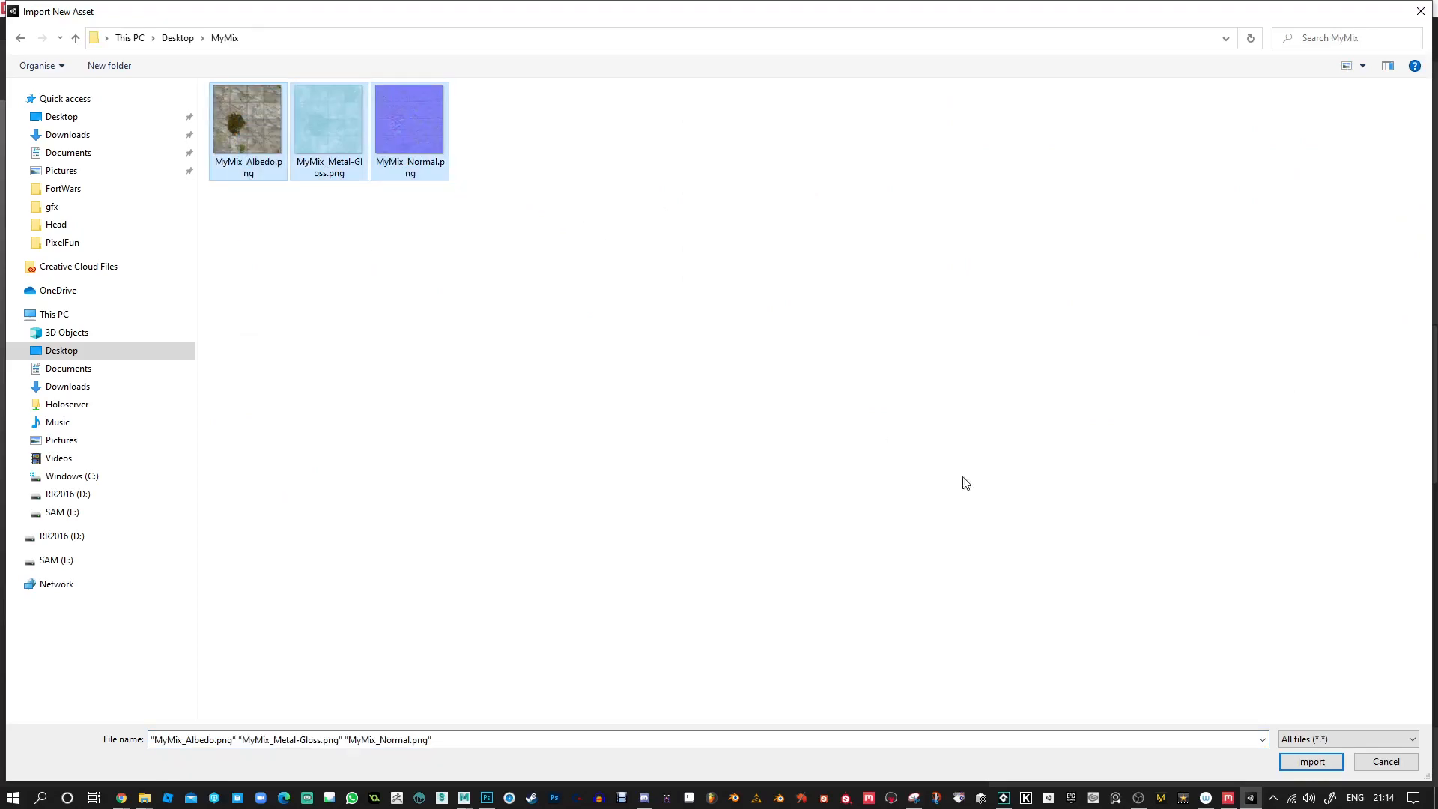
click(1312, 762)
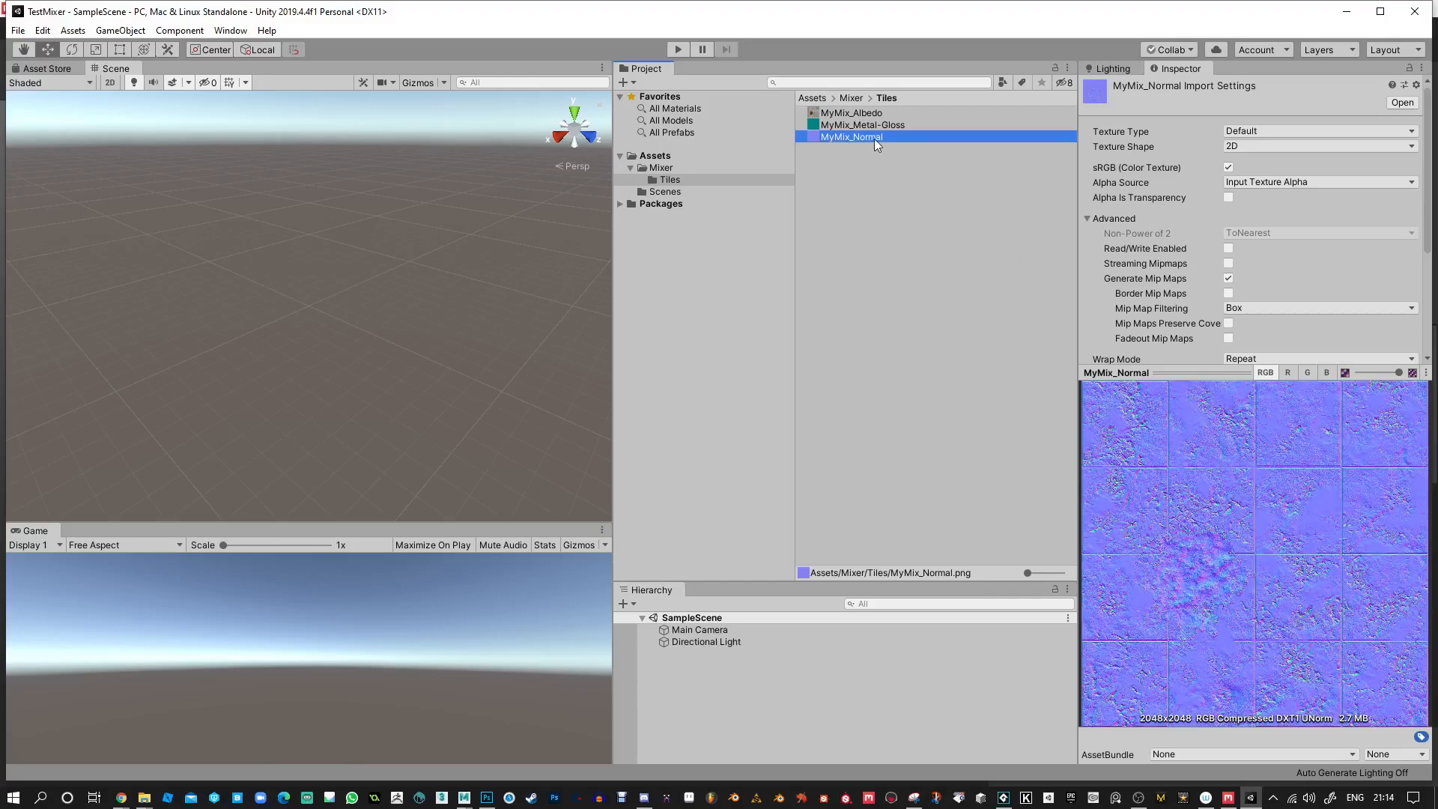
Change the MyMix_Normal texture type to Normal map and apply the import settings.
click(1248, 132)
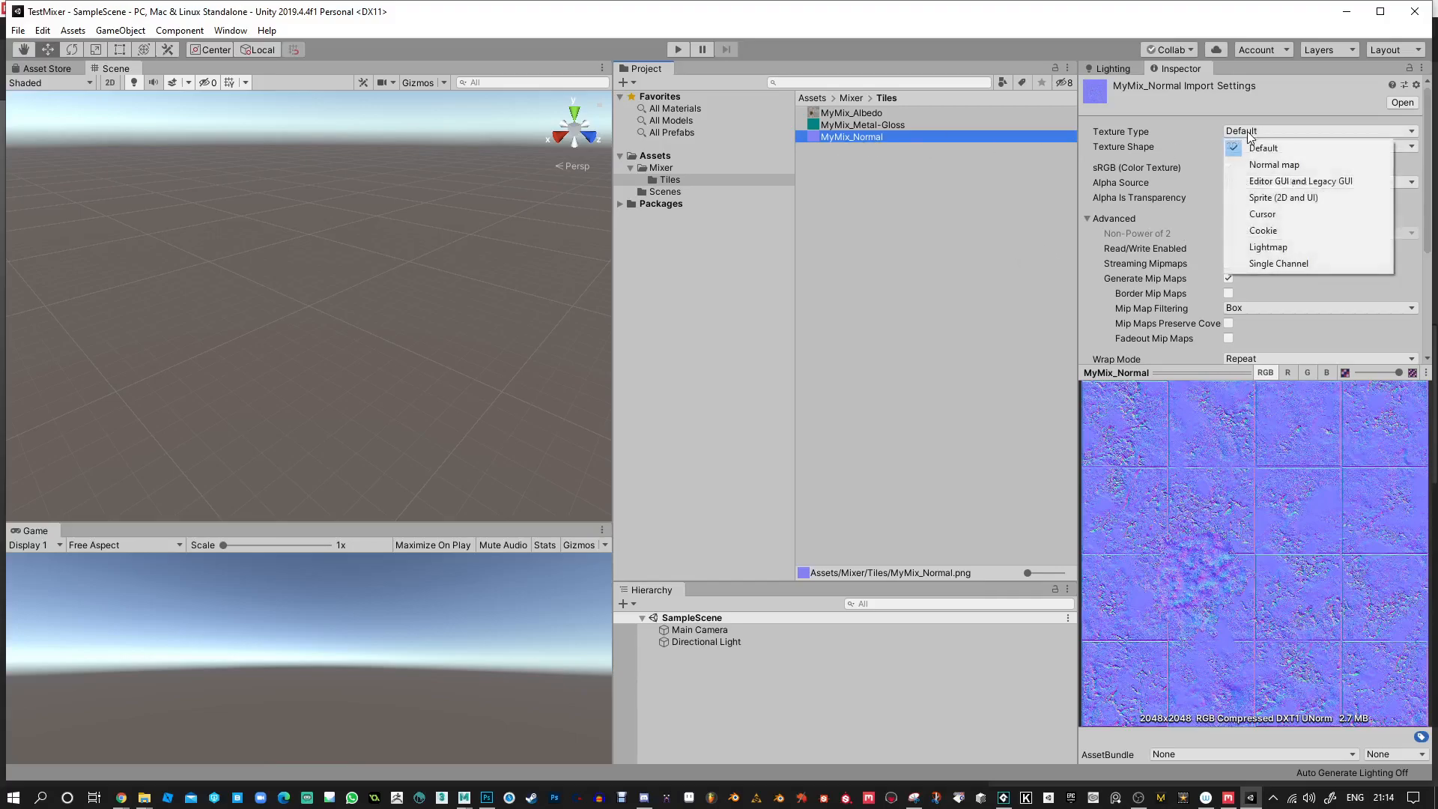
click(1257, 165)
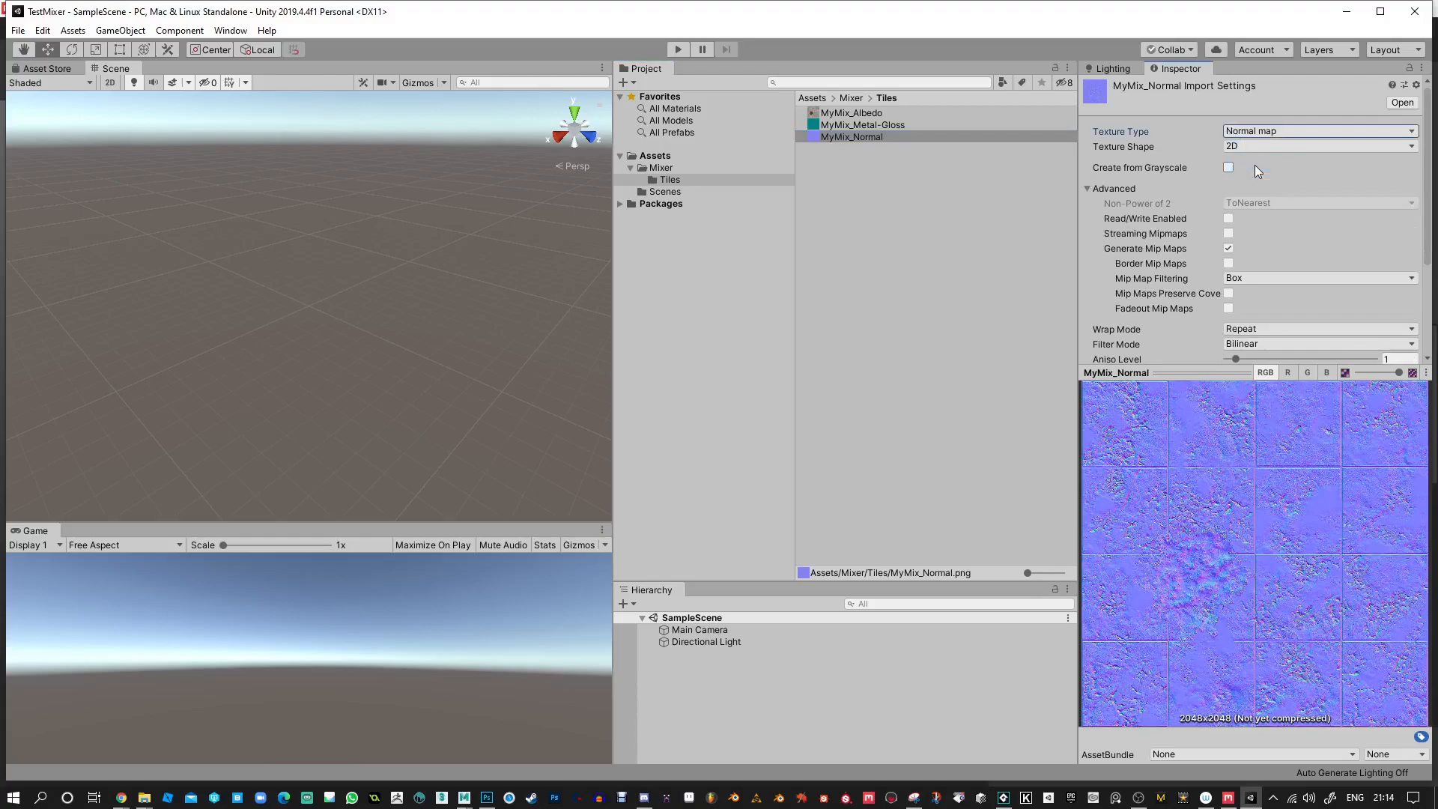
scroll(1281, 225, down, 3)
scroll(1278, 202, down, 1)
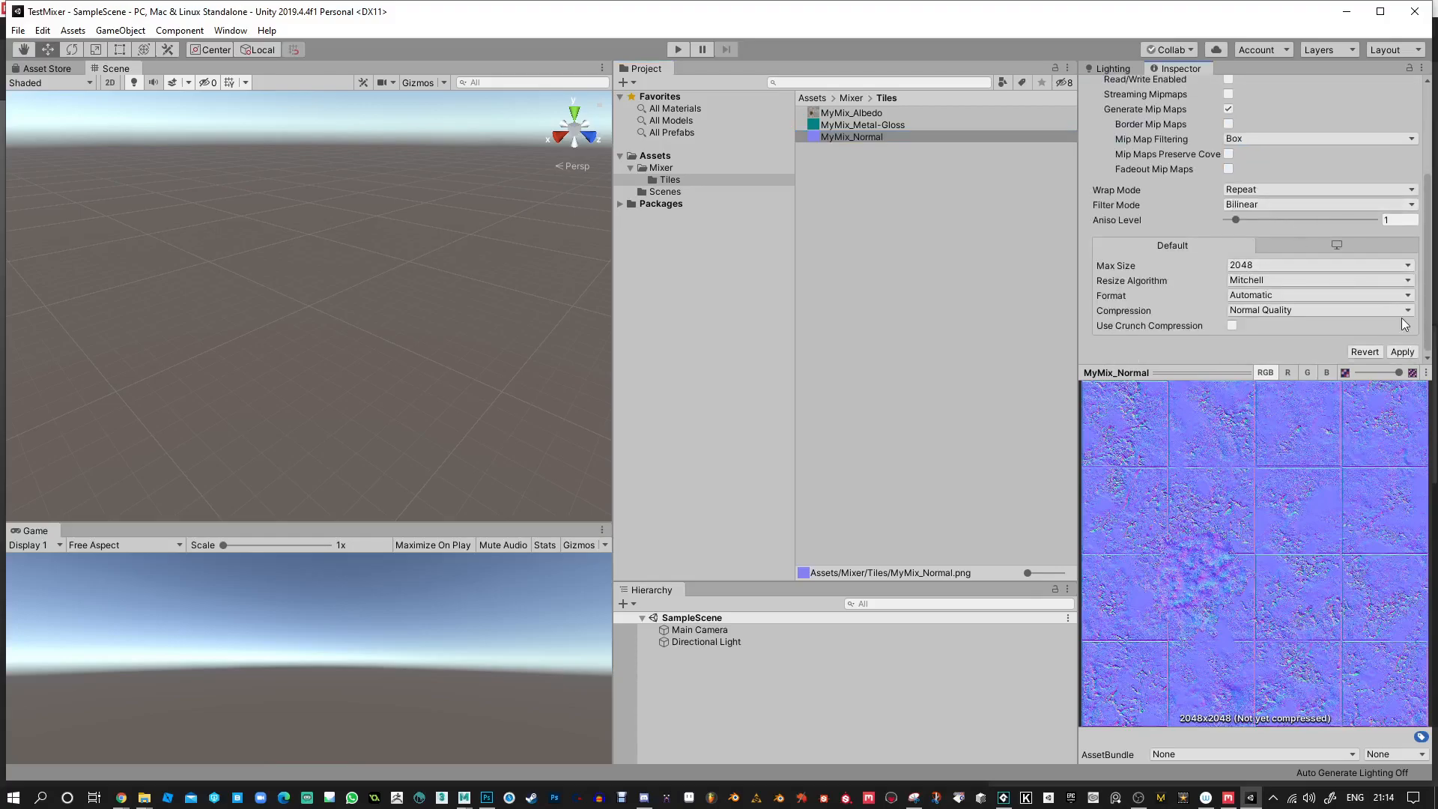
click(1397, 351)
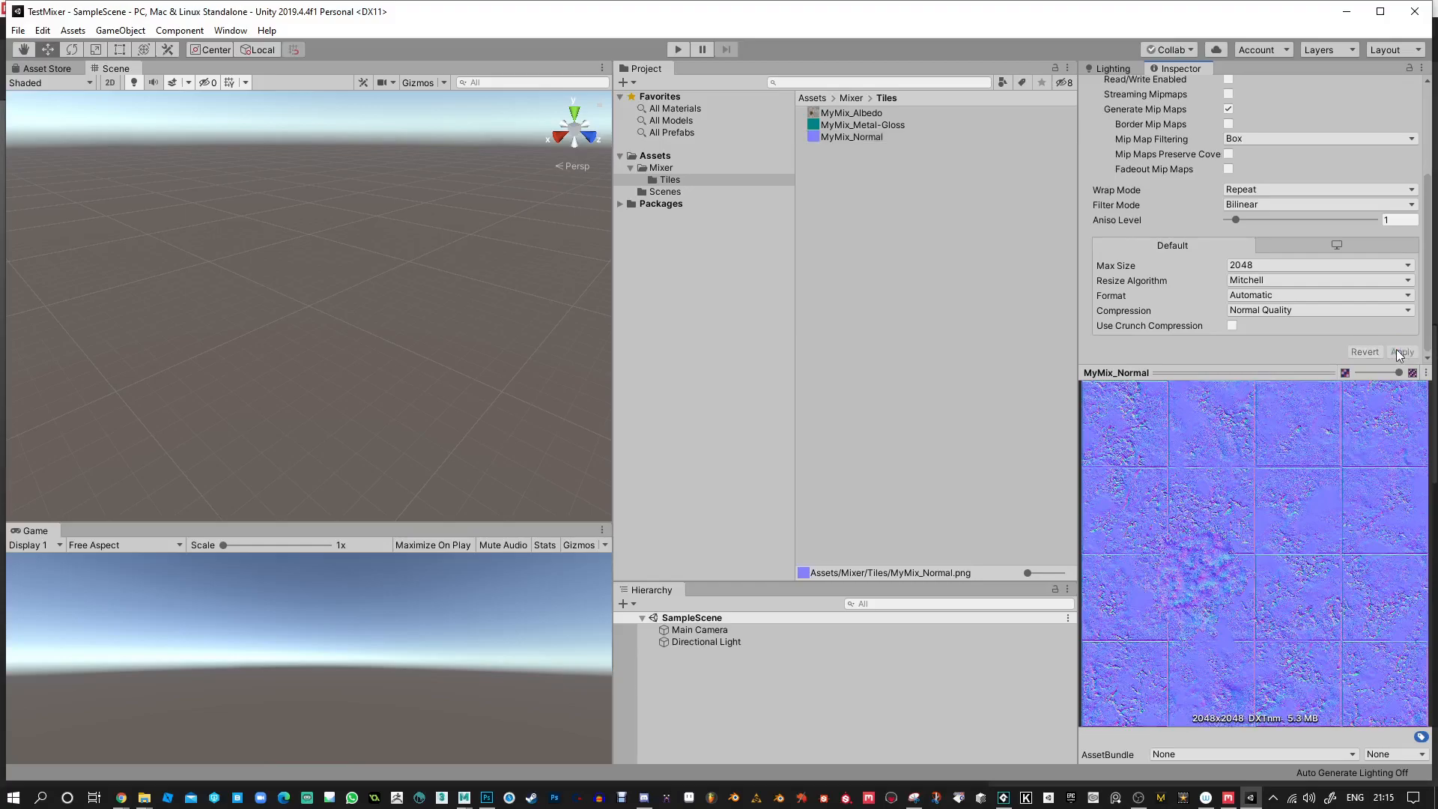
Inspect the R, G, B and alpha channels of the MyMix_Metal-Gloss texture one by one in its preview.
click(850, 112)
click(844, 126)
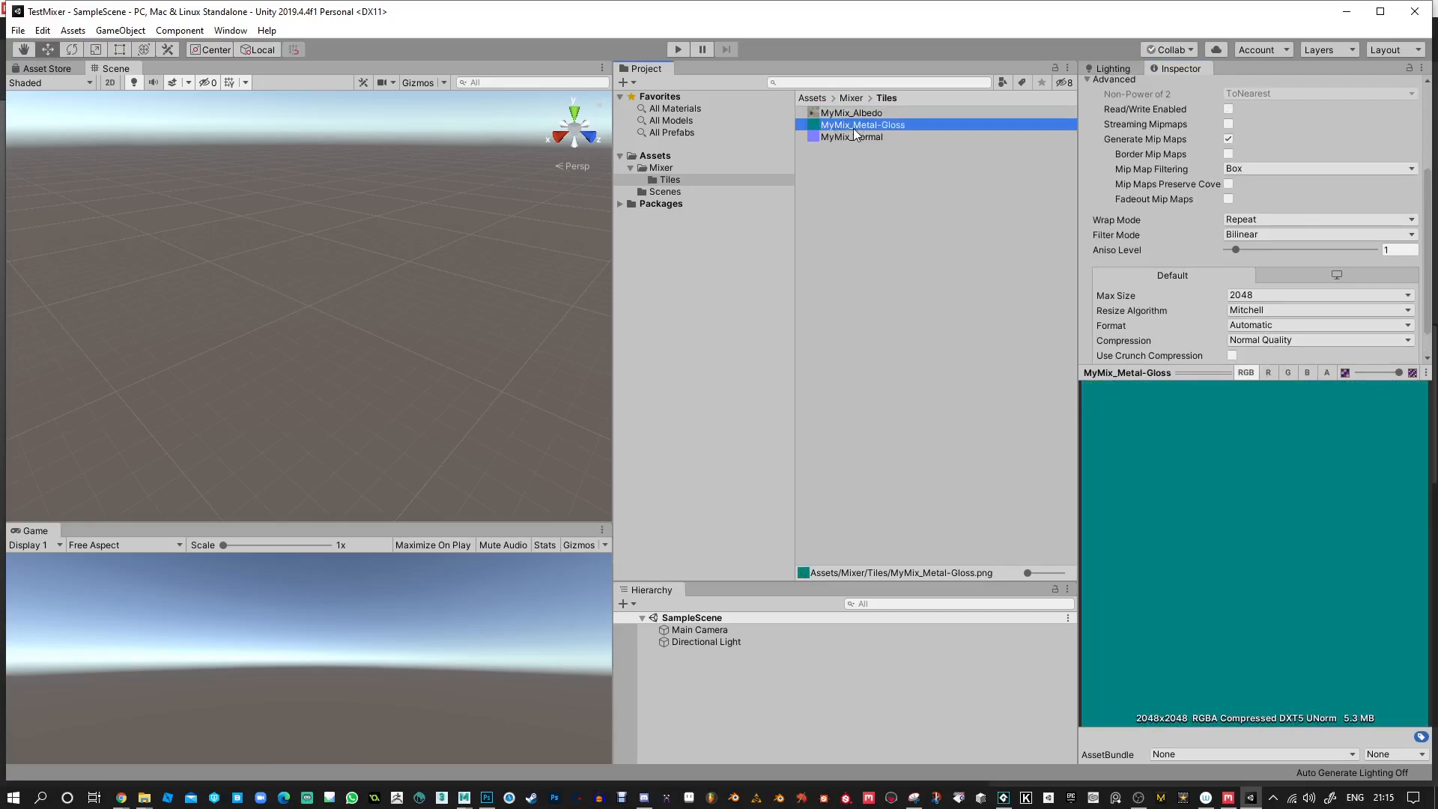
click(1268, 373)
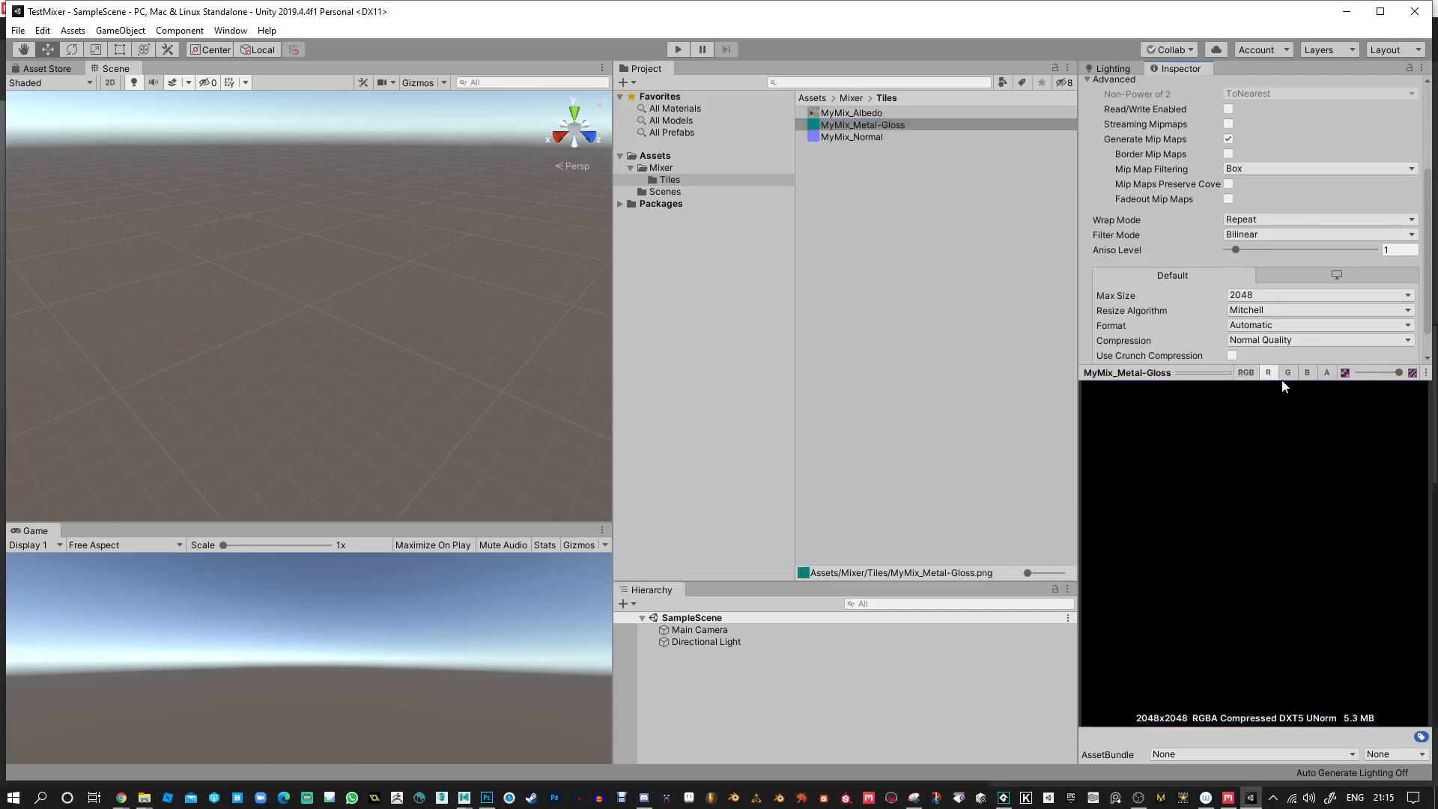
click(1288, 372)
click(1307, 372)
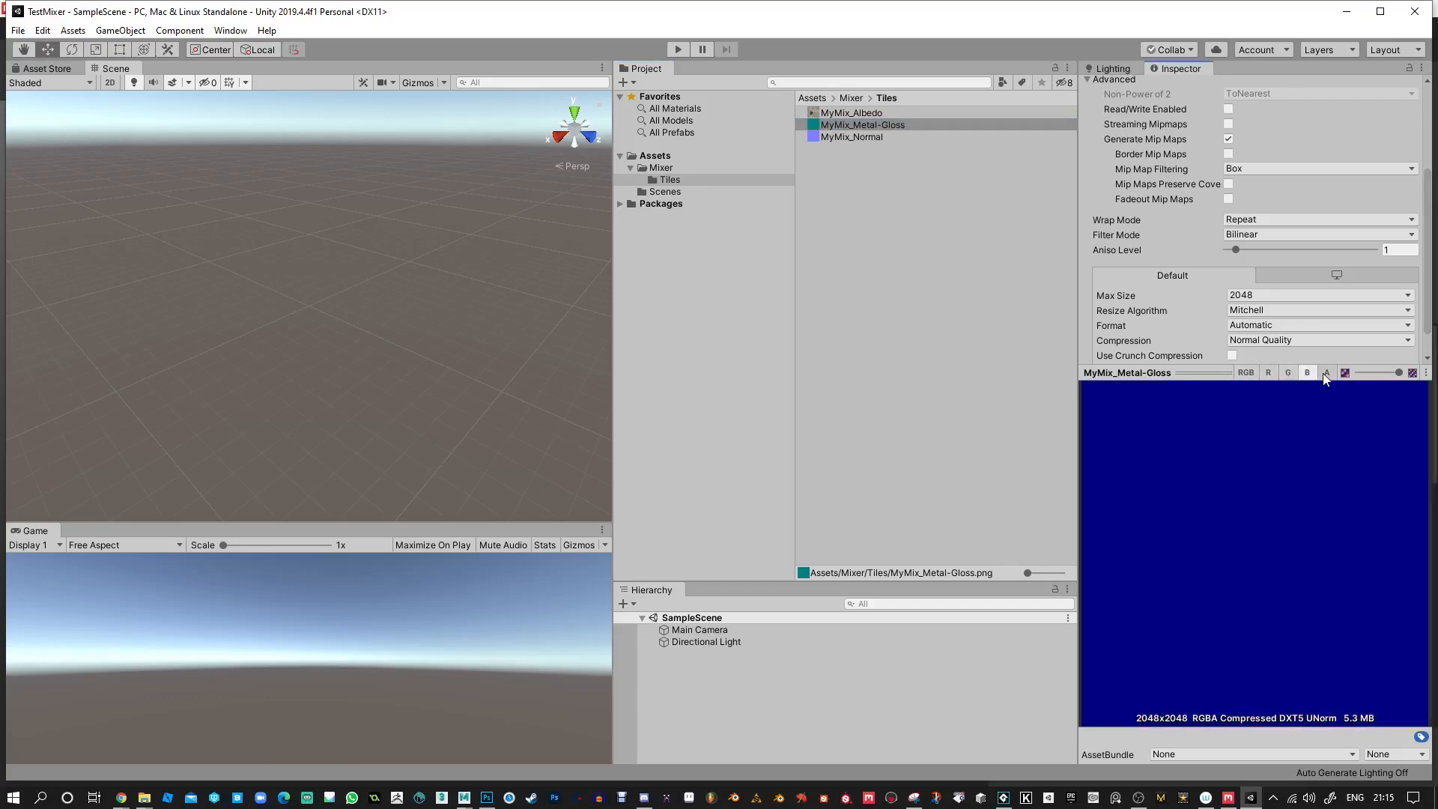
click(1326, 373)
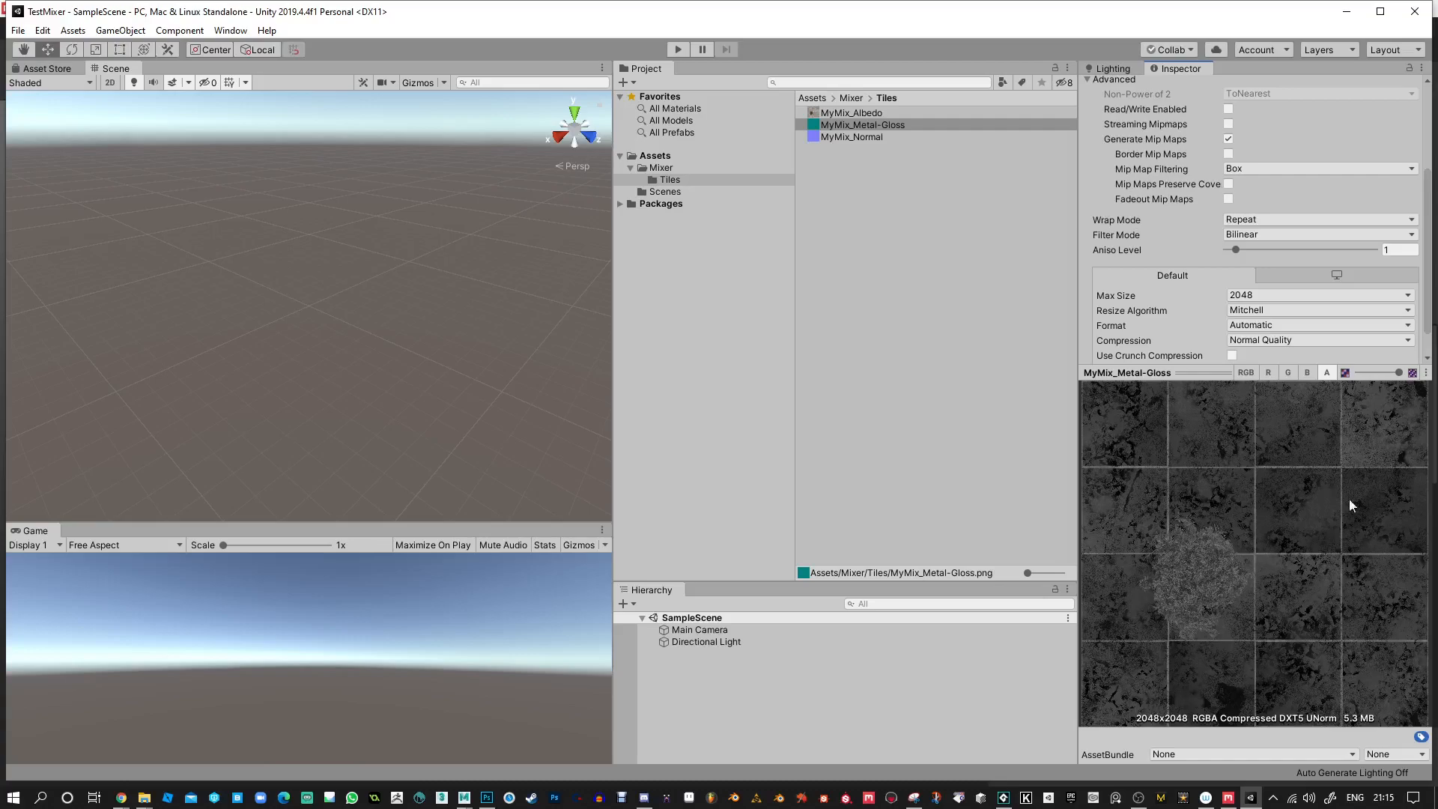
click(1267, 372)
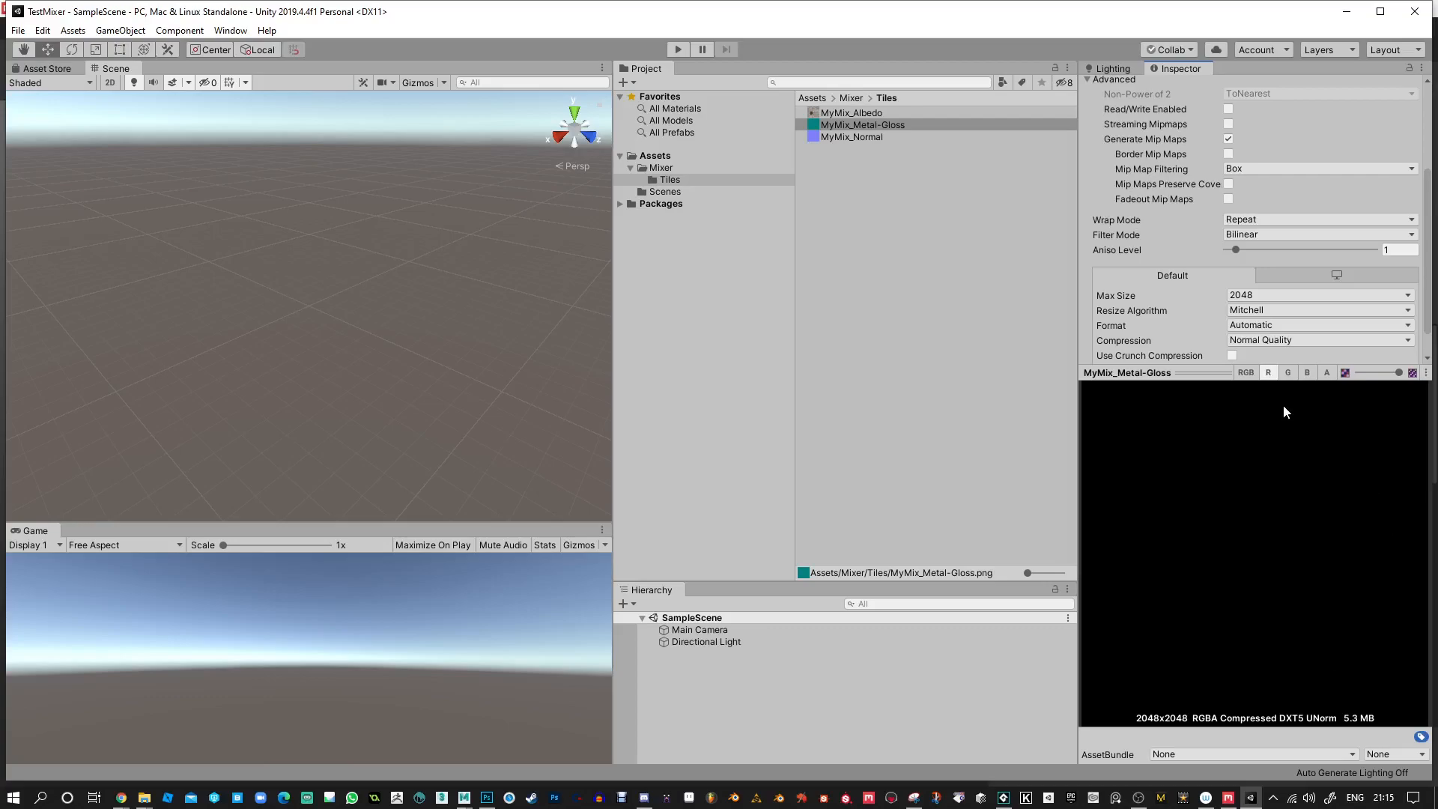
click(1289, 373)
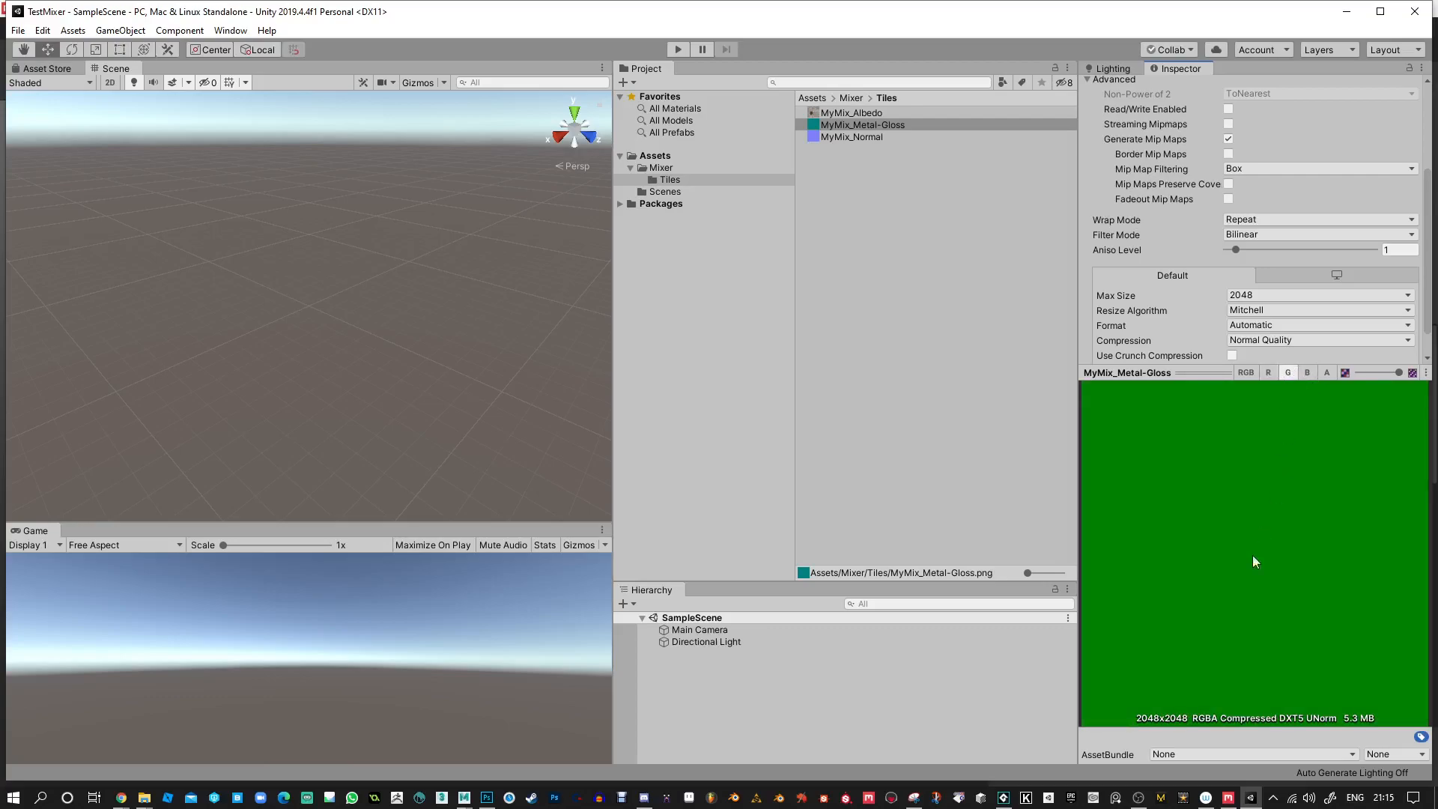
click(1308, 373)
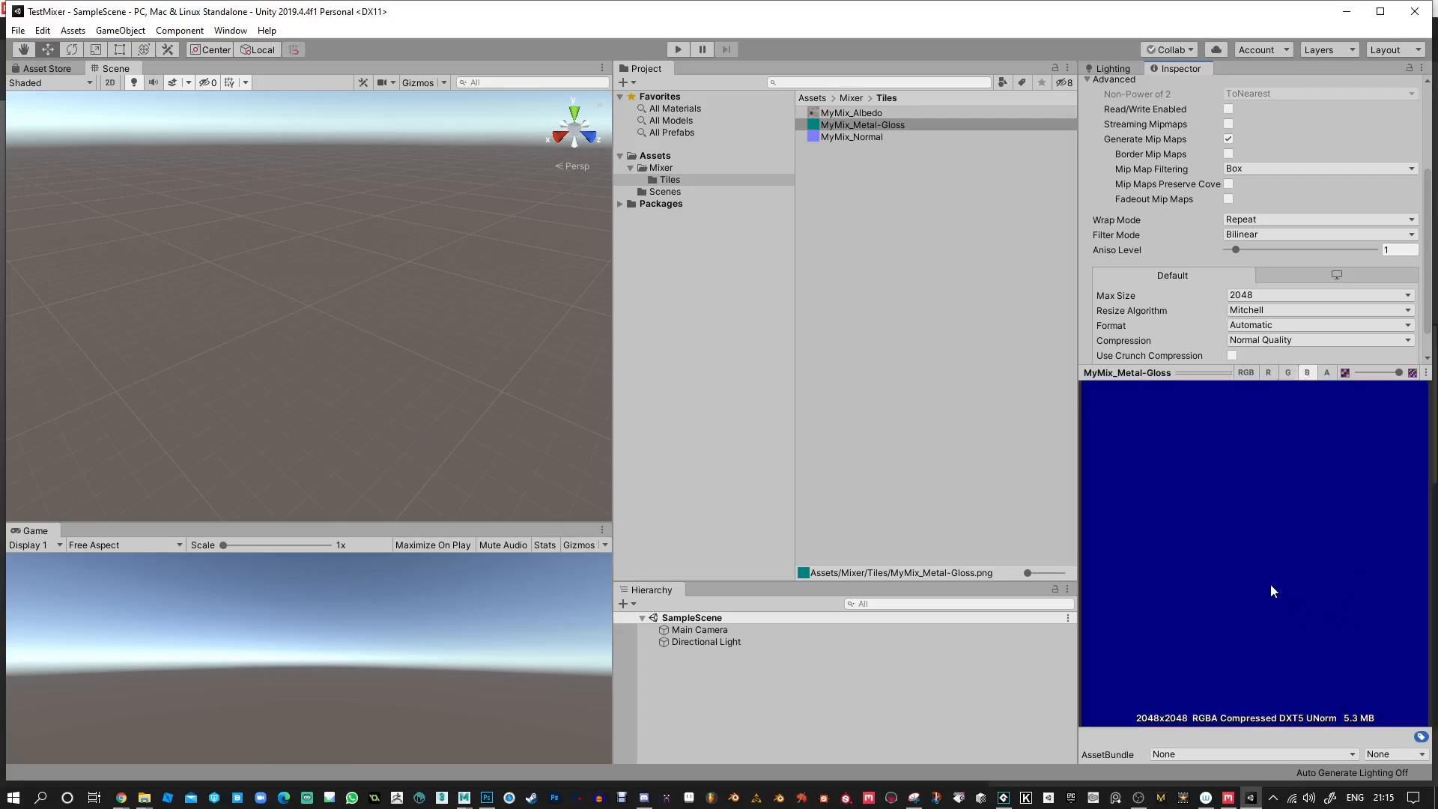
click(1288, 373)
click(1307, 373)
click(1290, 373)
click(1307, 373)
click(1268, 373)
click(1328, 373)
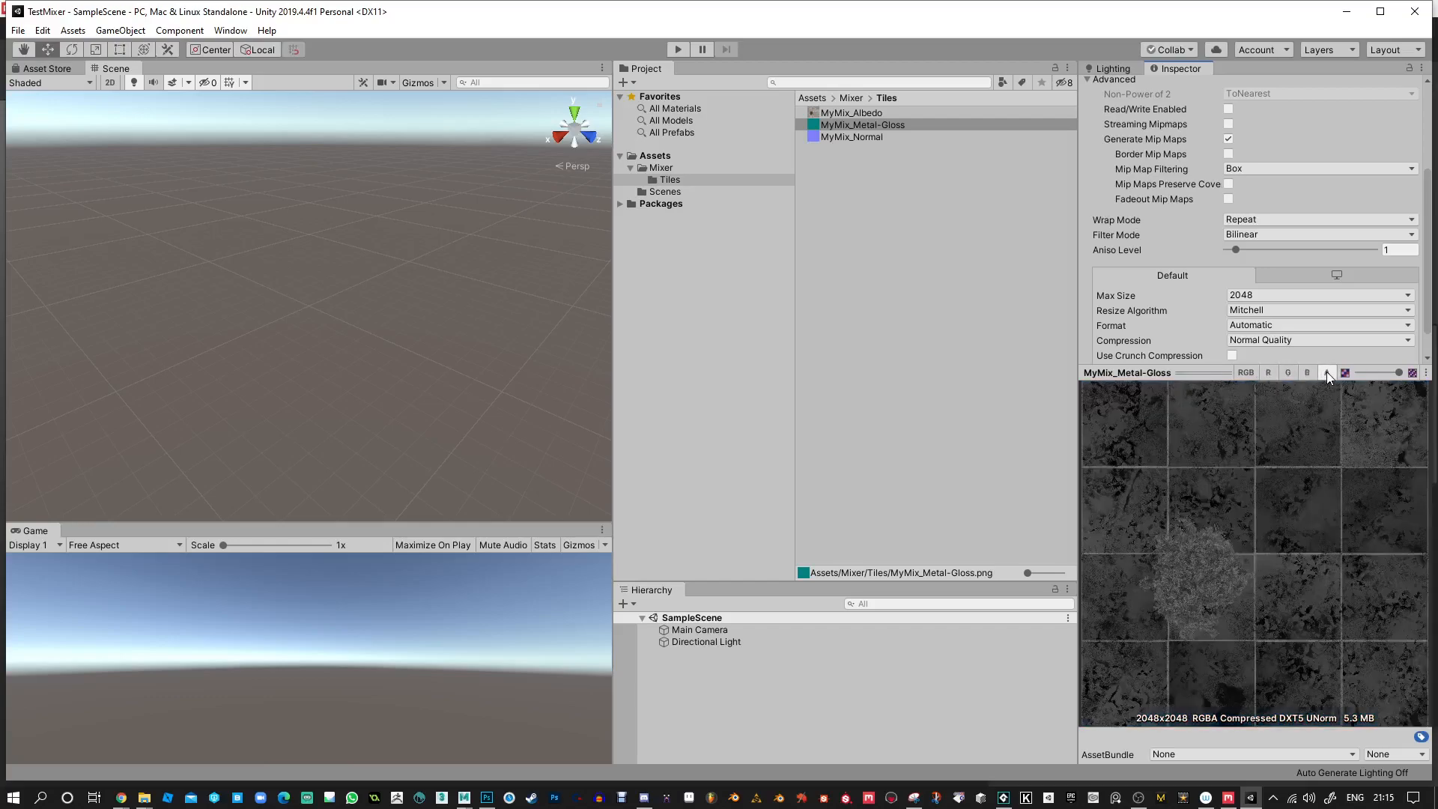
Create a material named Tiles in the Tiles folder.
click(941, 280)
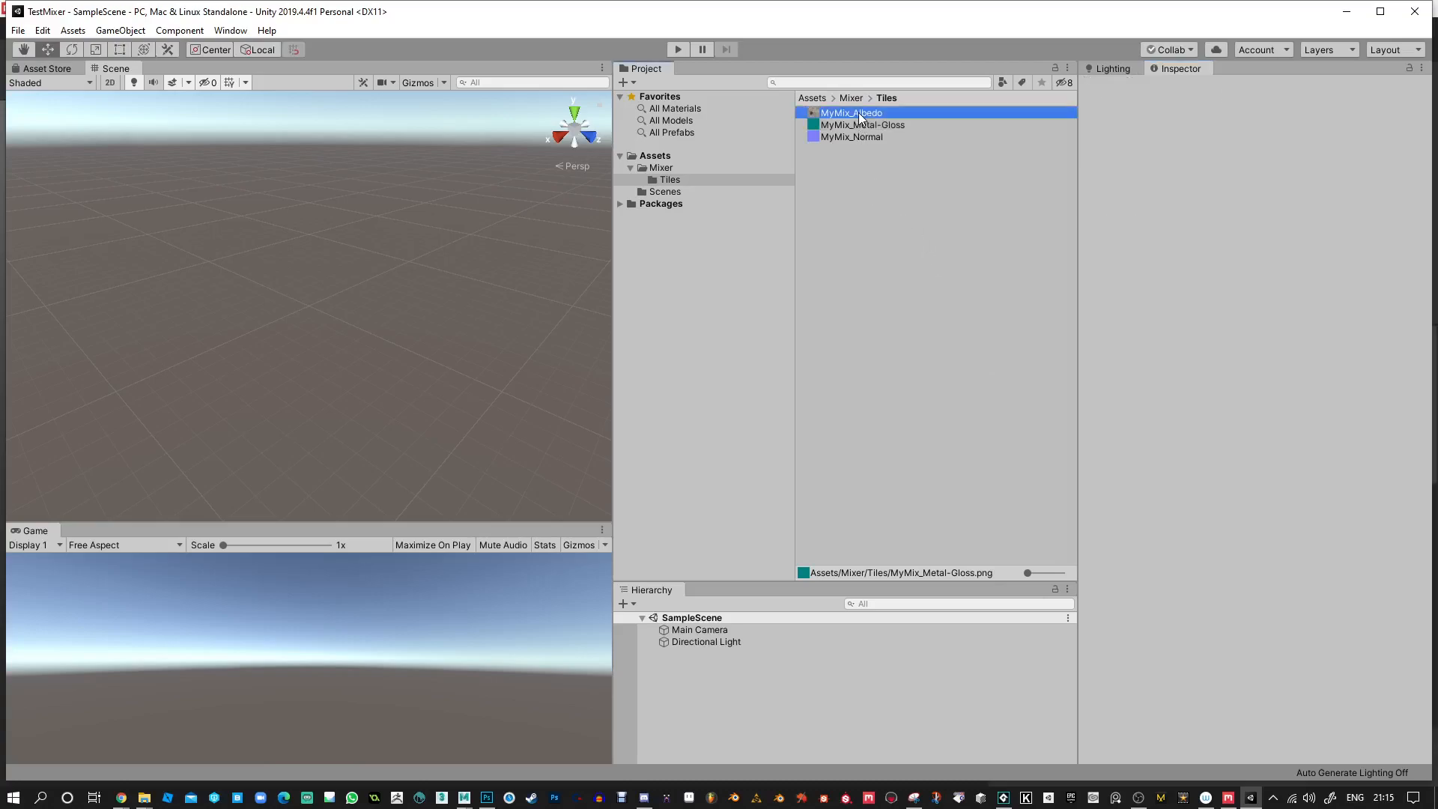
click(858, 113)
click(868, 267)
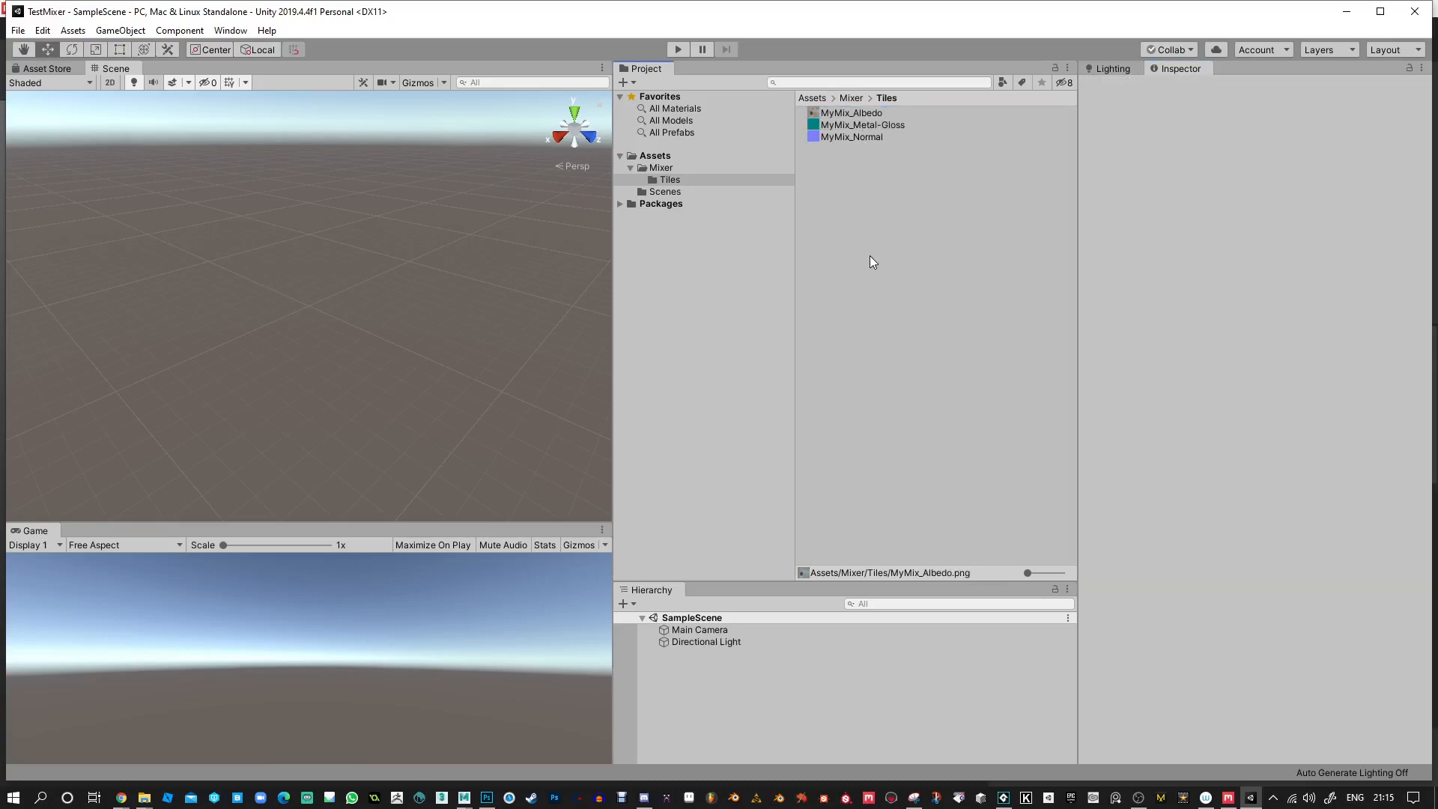
right_click(853, 205)
mouse_move(901, 217)
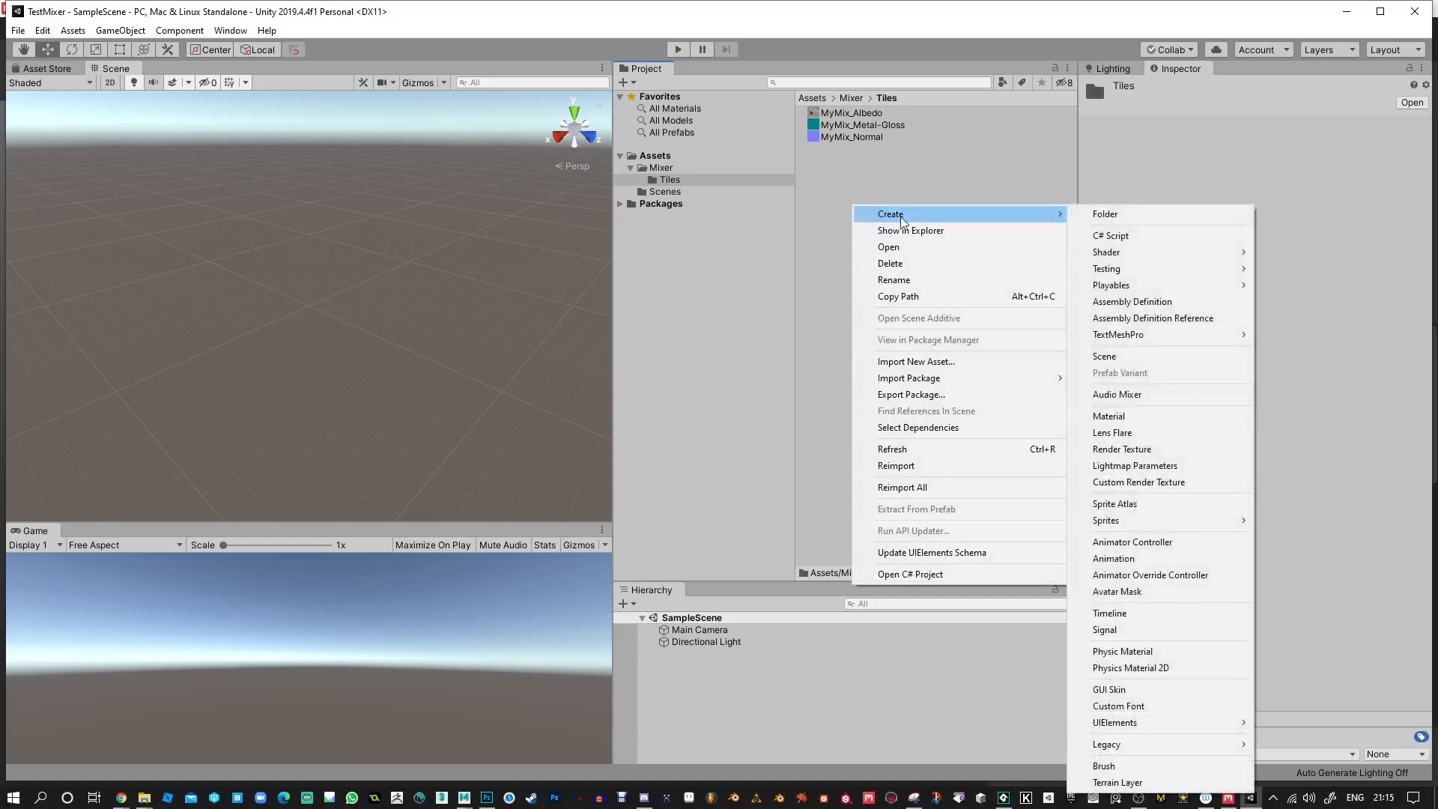
click(1116, 415)
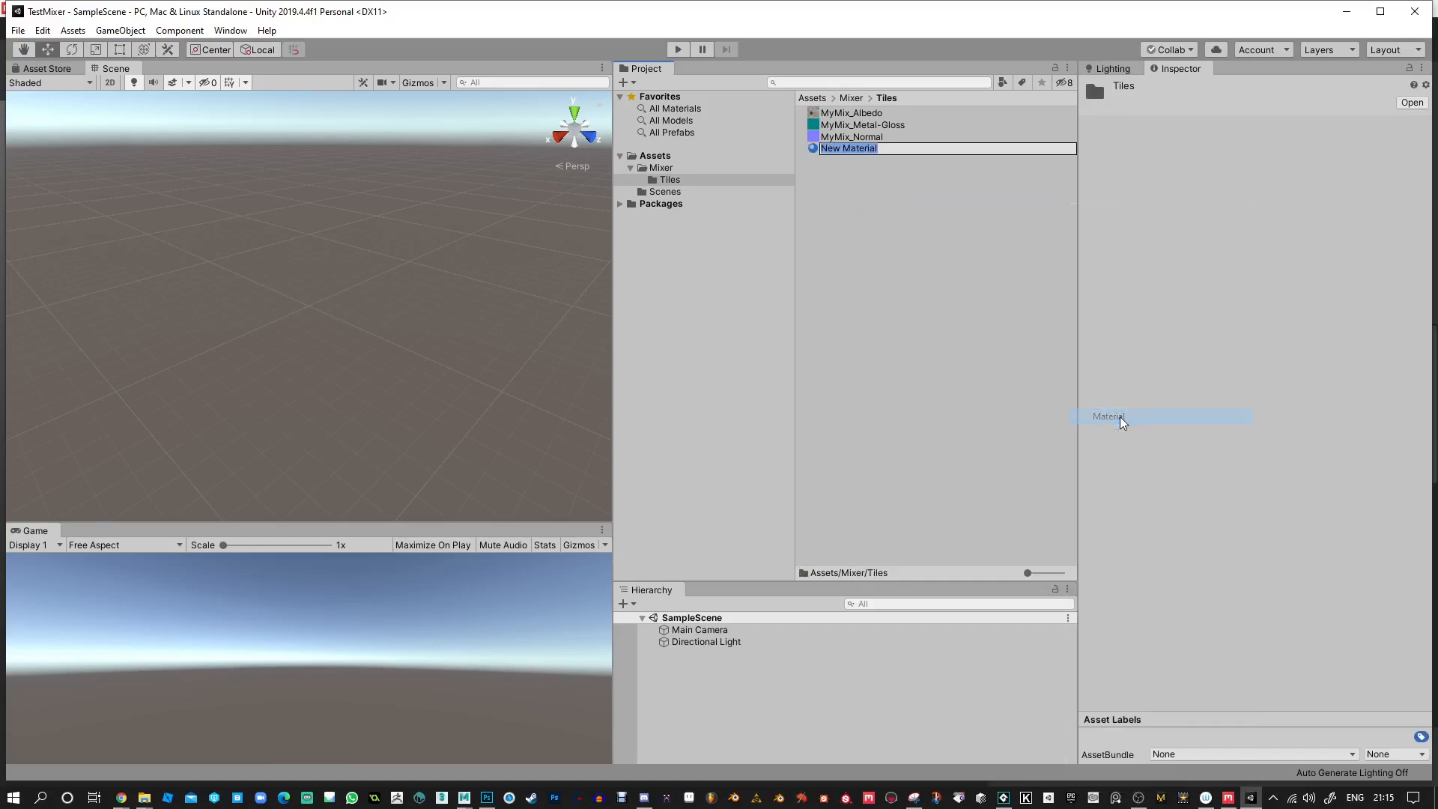
text(Tiles)
key(Return)
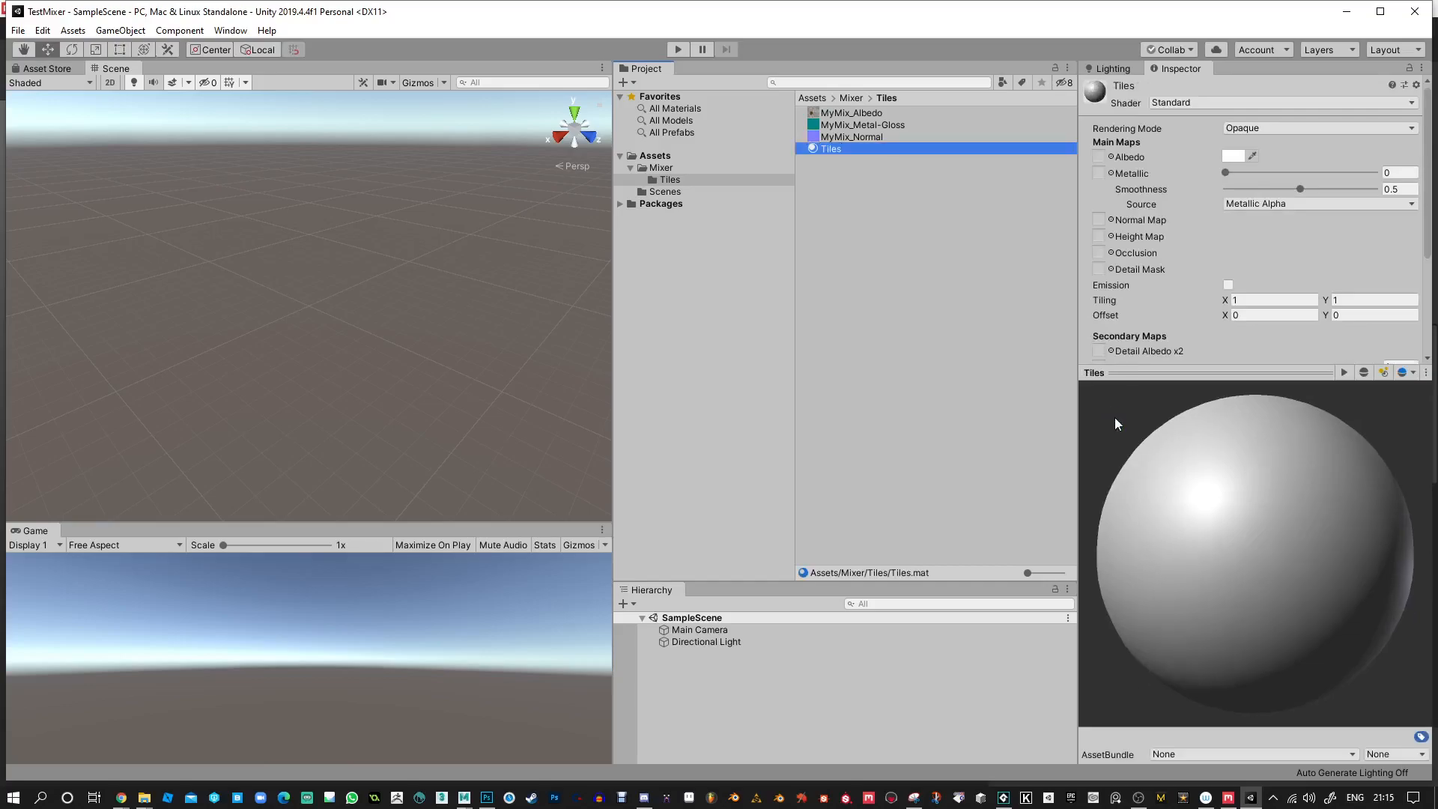
Assign MyMix_Albedo to the Tiles material's Albedo slot and MyMix_Metal-Gloss to its Metallic slot, with Smoothness at 1.
drag(815, 117, 1098, 157)
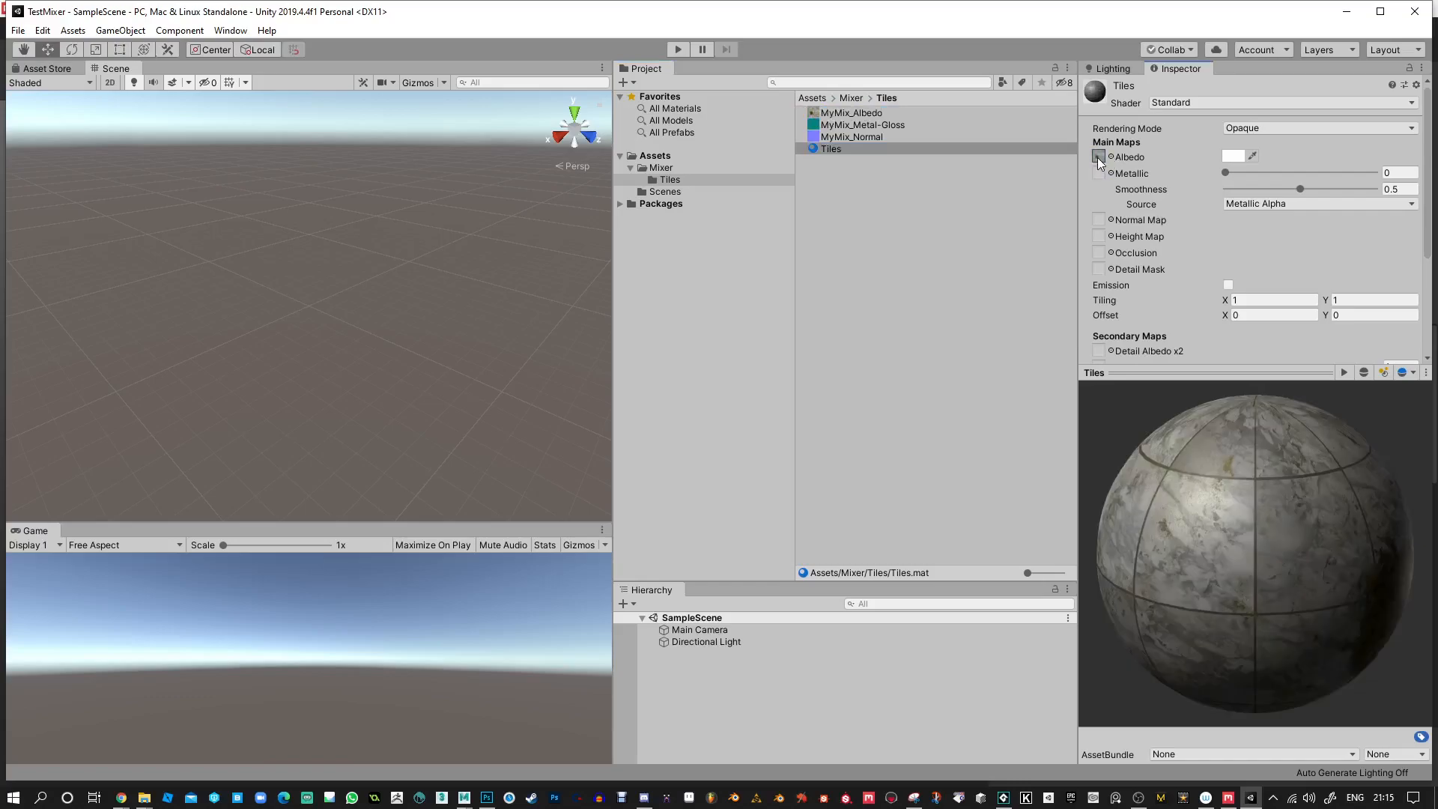
drag(1207, 507, 1245, 530)
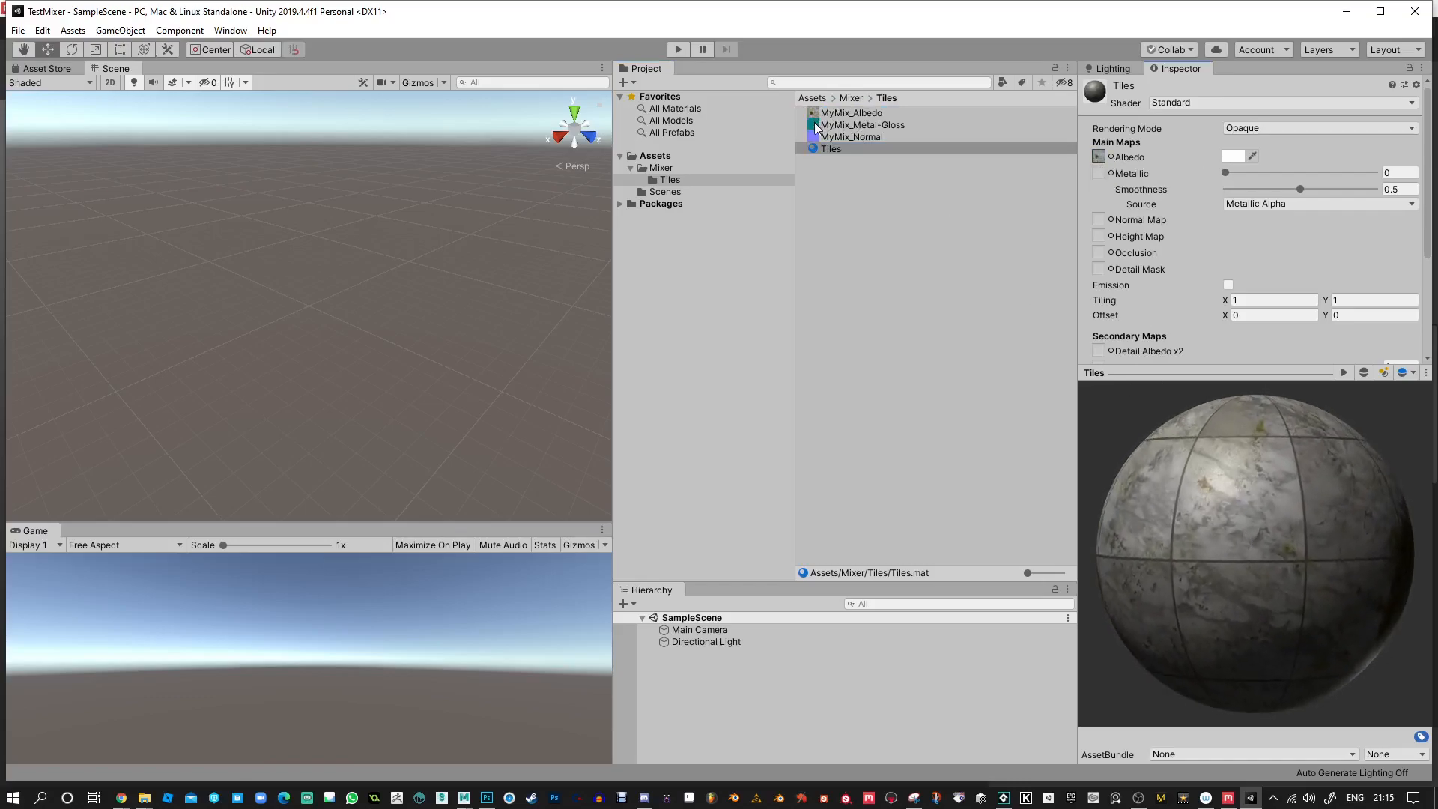
drag(816, 129, 1098, 173)
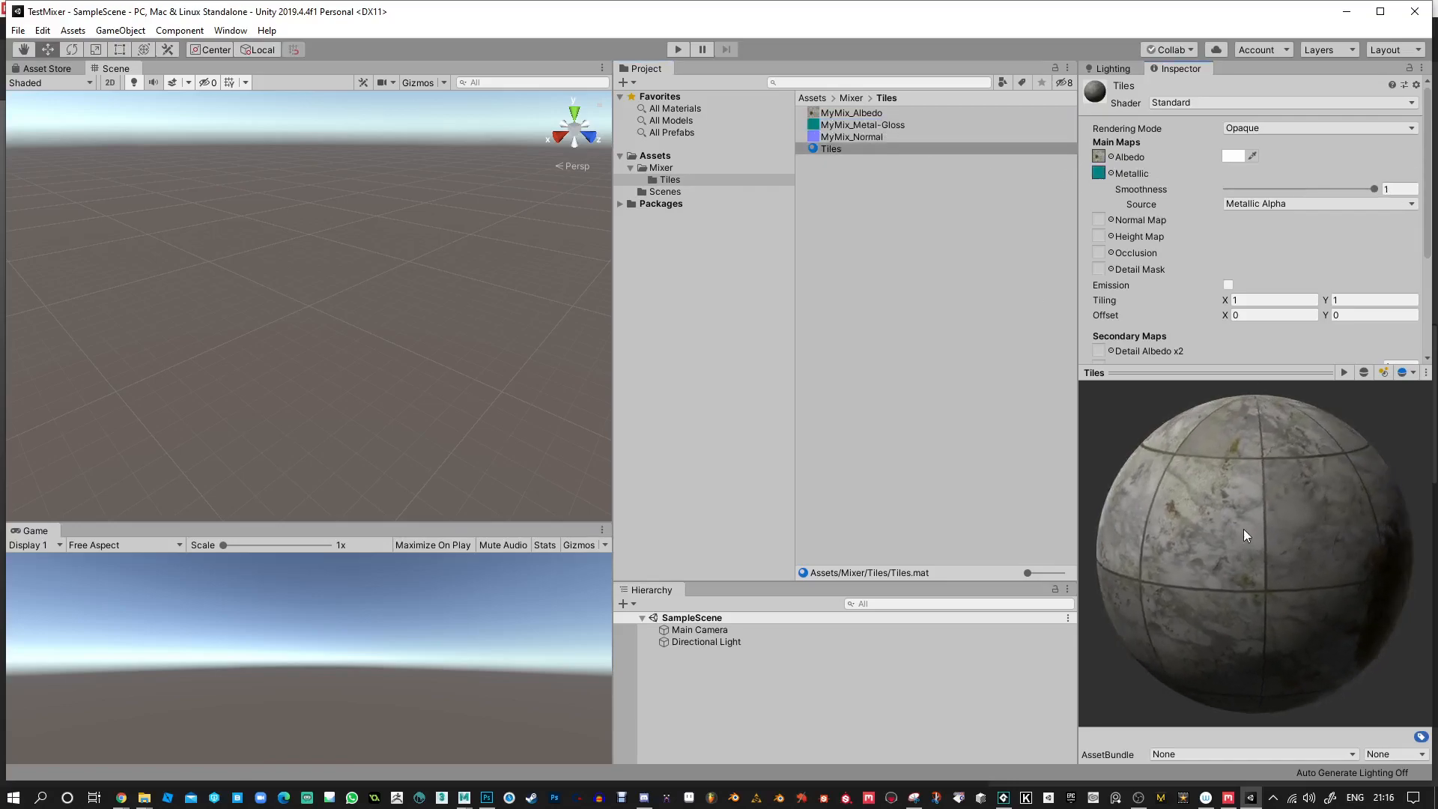
drag(1177, 454, 1315, 465)
drag(1375, 189, 1219, 194)
drag(1327, 198, 1377, 201)
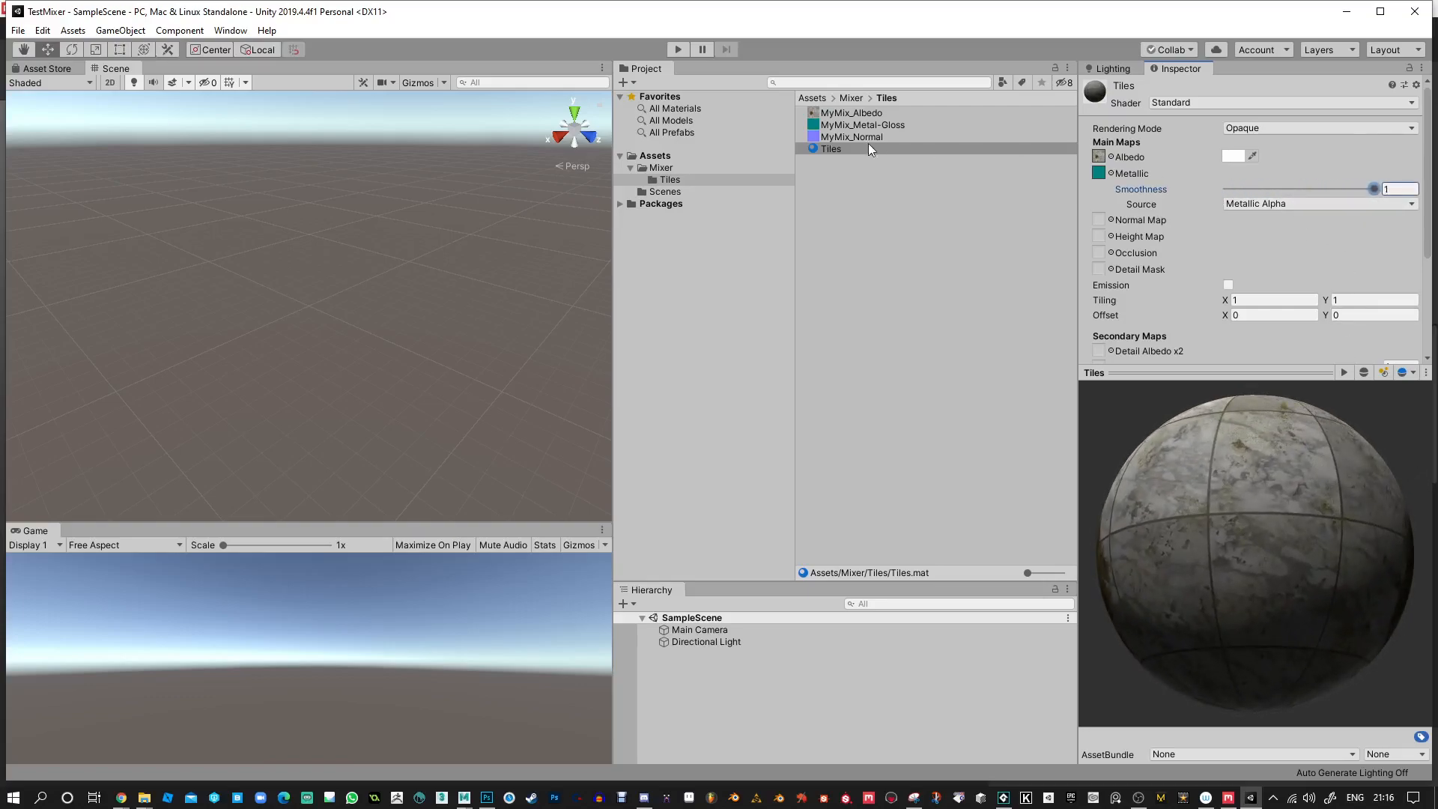
Assign MyMix_Normal to the Tiles material's Normal Map slot and check the texture type in its import settings.
drag(817, 136, 1101, 224)
drag(1213, 524, 1147, 555)
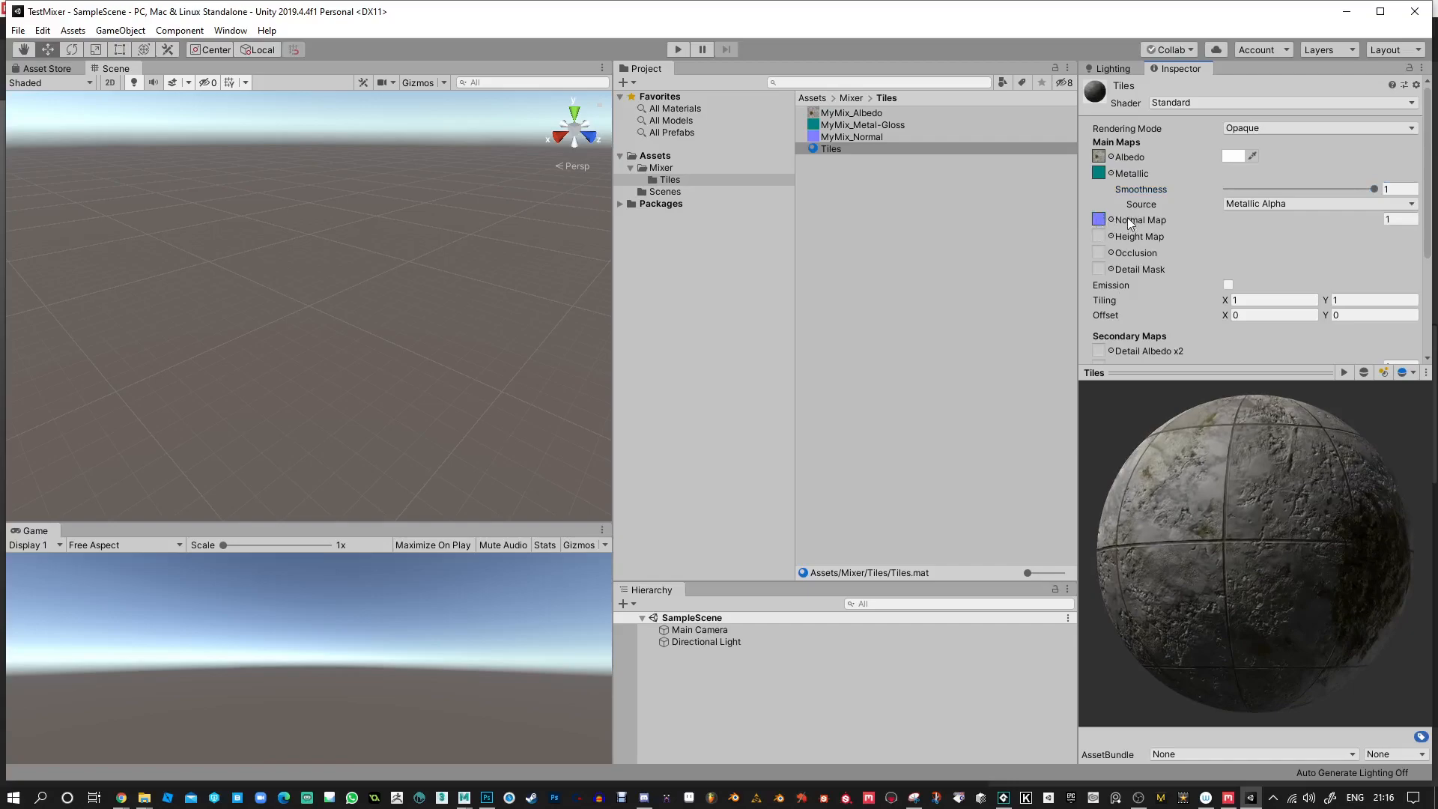
click(1099, 220)
click(863, 137)
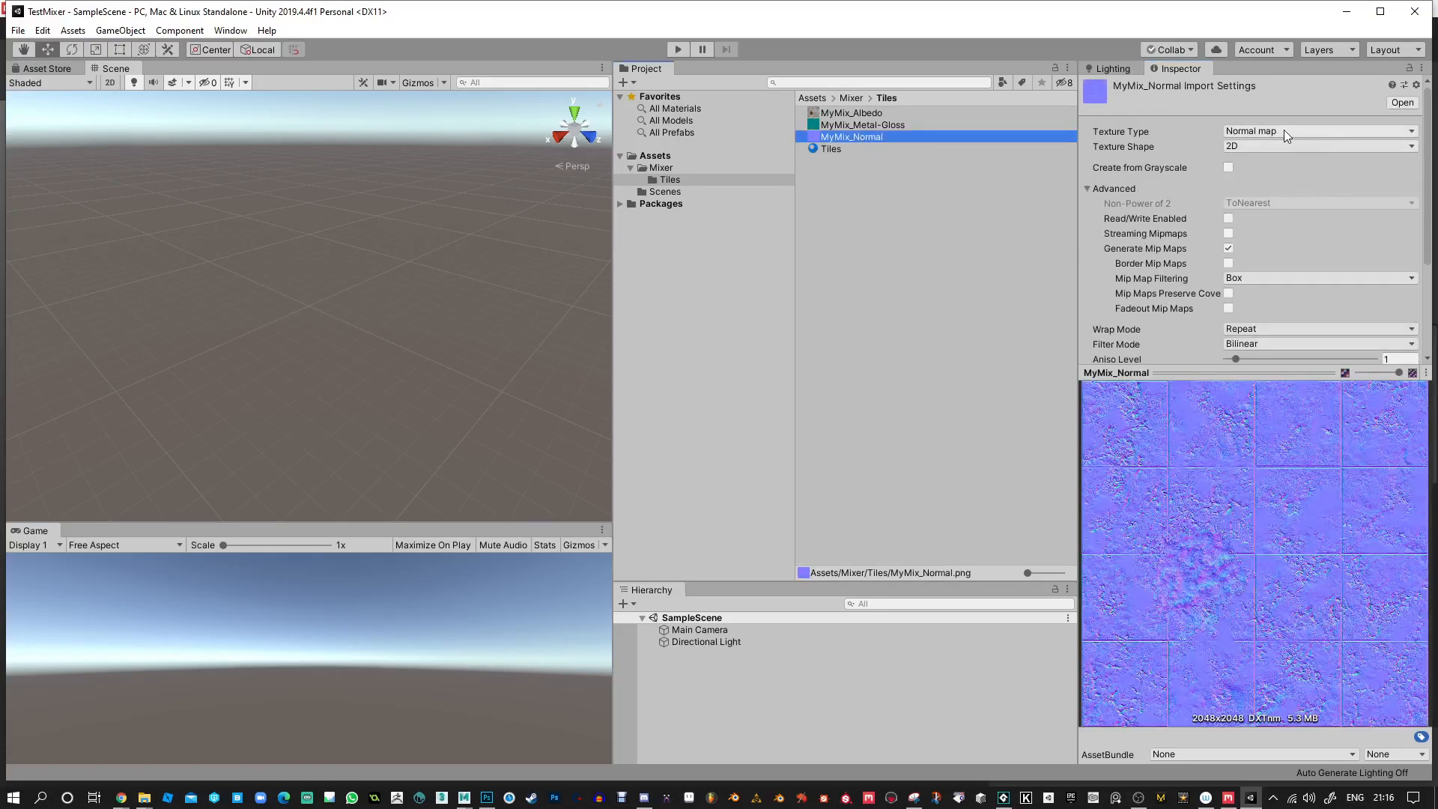
click(1333, 132)
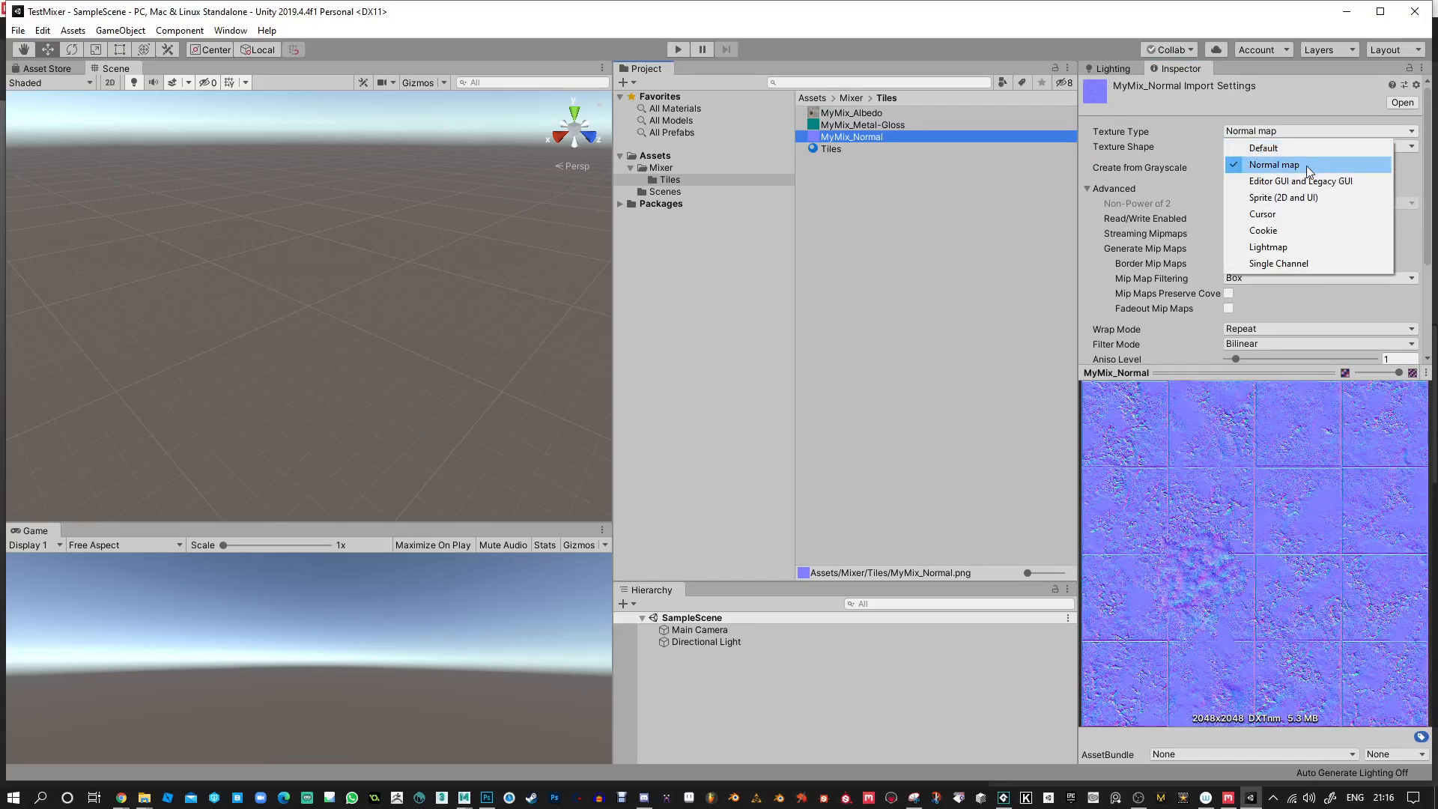
click(895, 200)
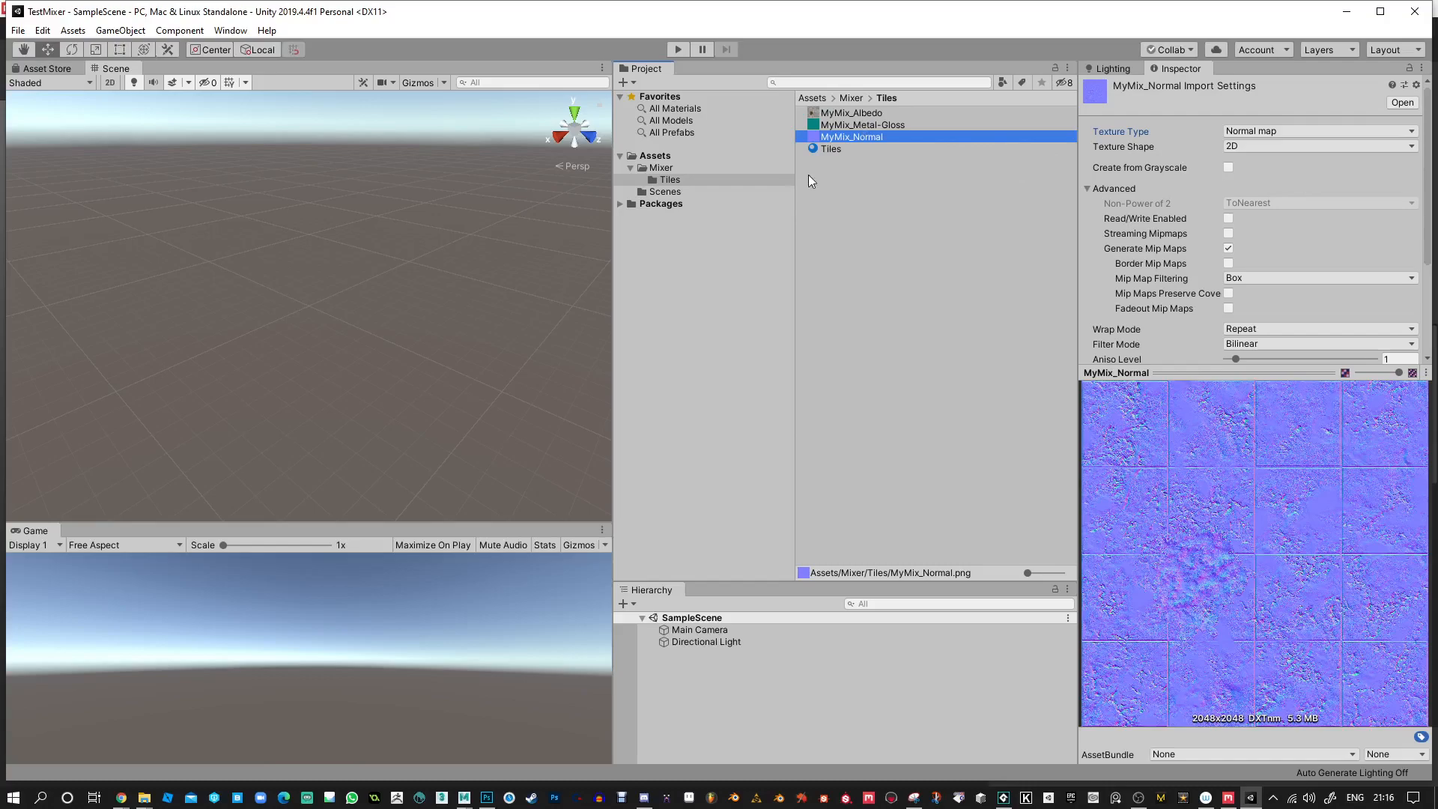
click(825, 152)
drag(1213, 611, 1300, 546)
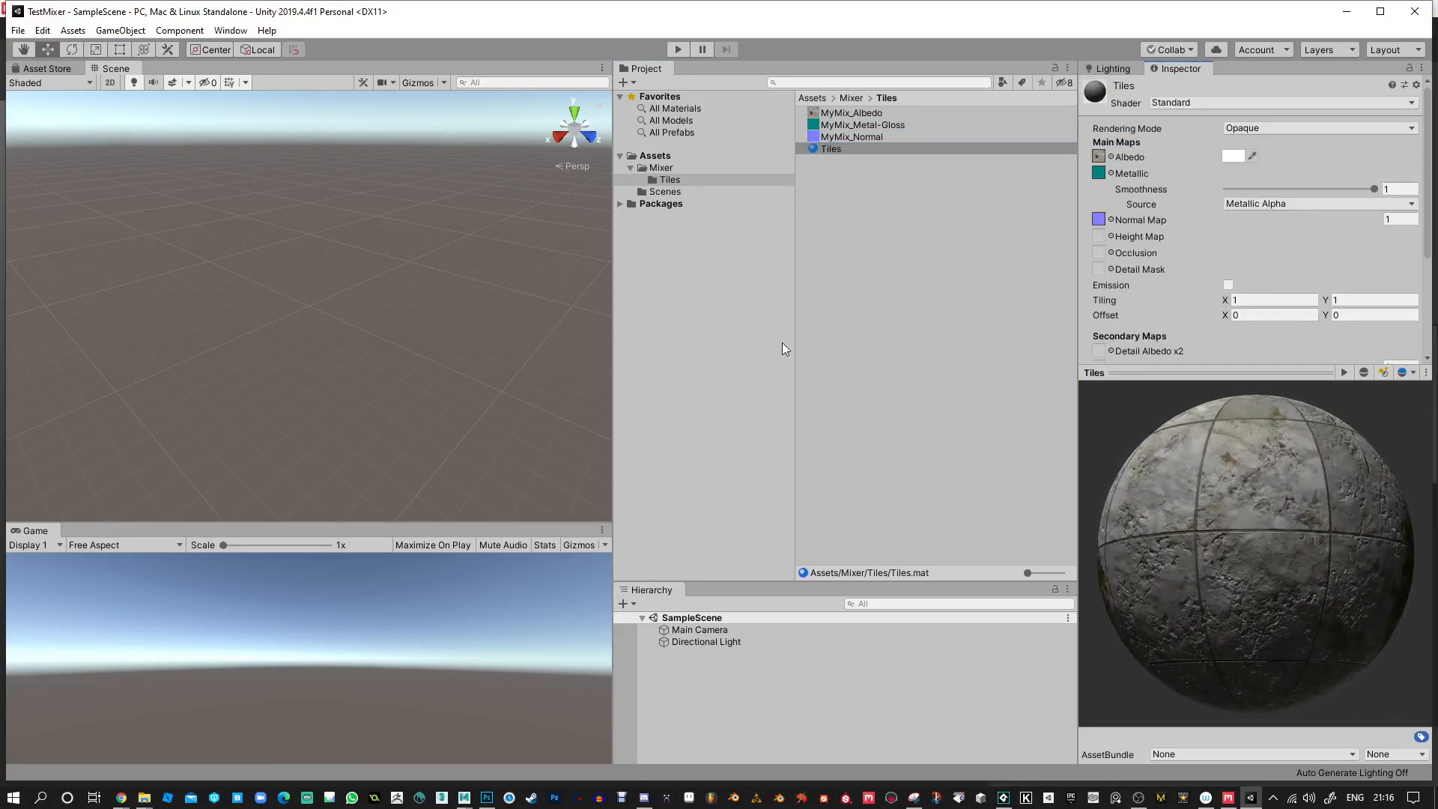
Enlarge the Hierarchy area and add a plane to SampleScene.
drag(721, 582, 703, 399)
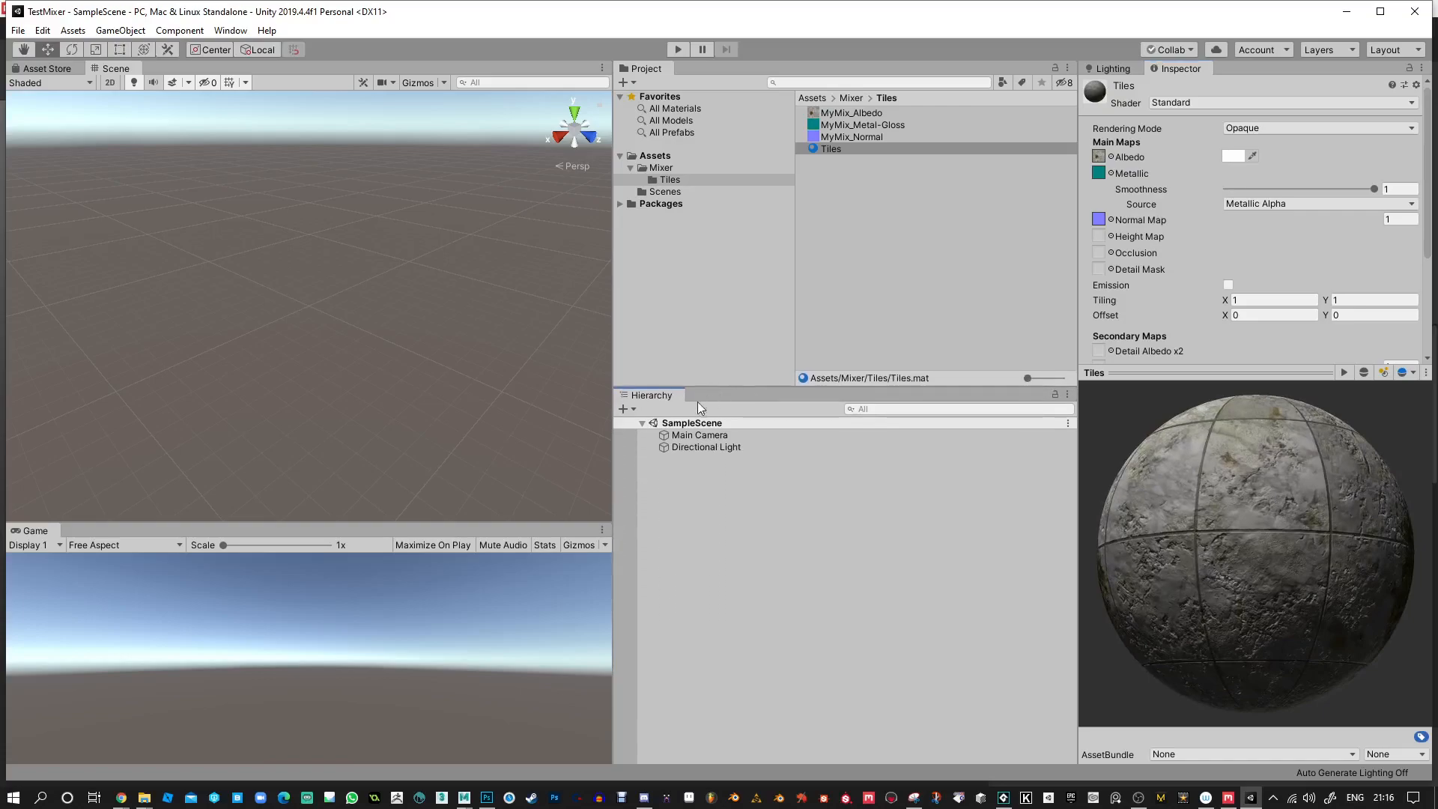
click(633, 409)
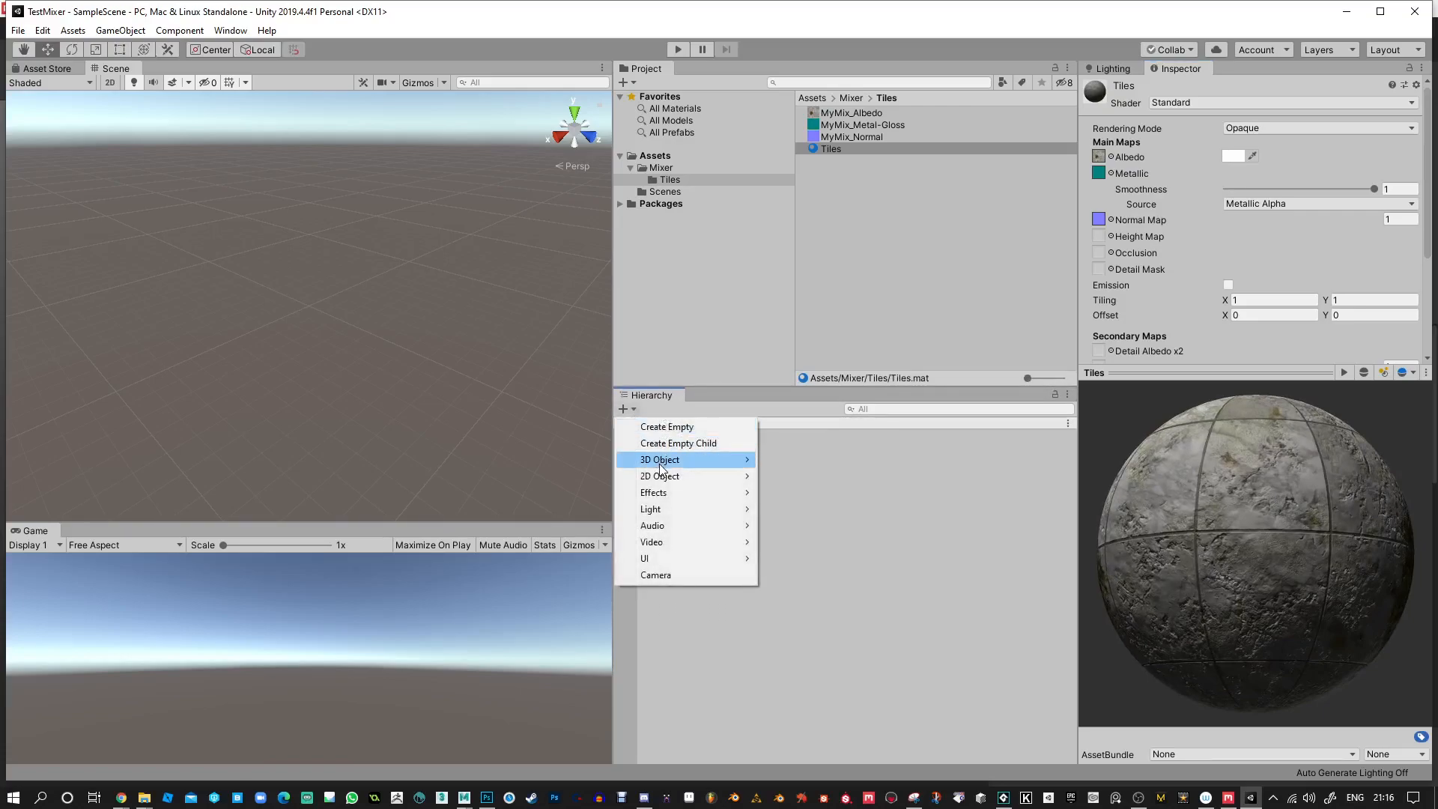
mouse_move(704, 460)
click(816, 526)
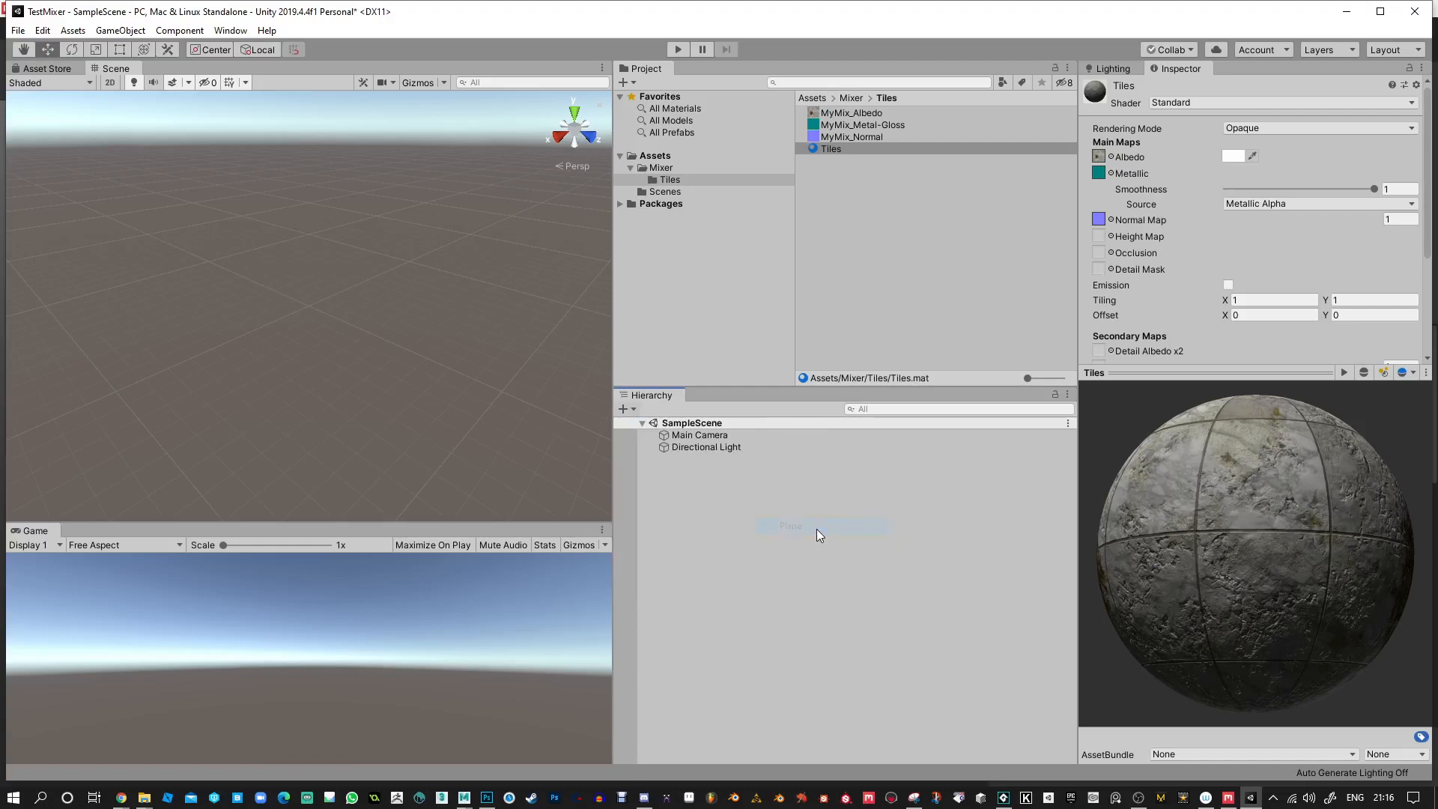
scroll(341, 318, up, 5)
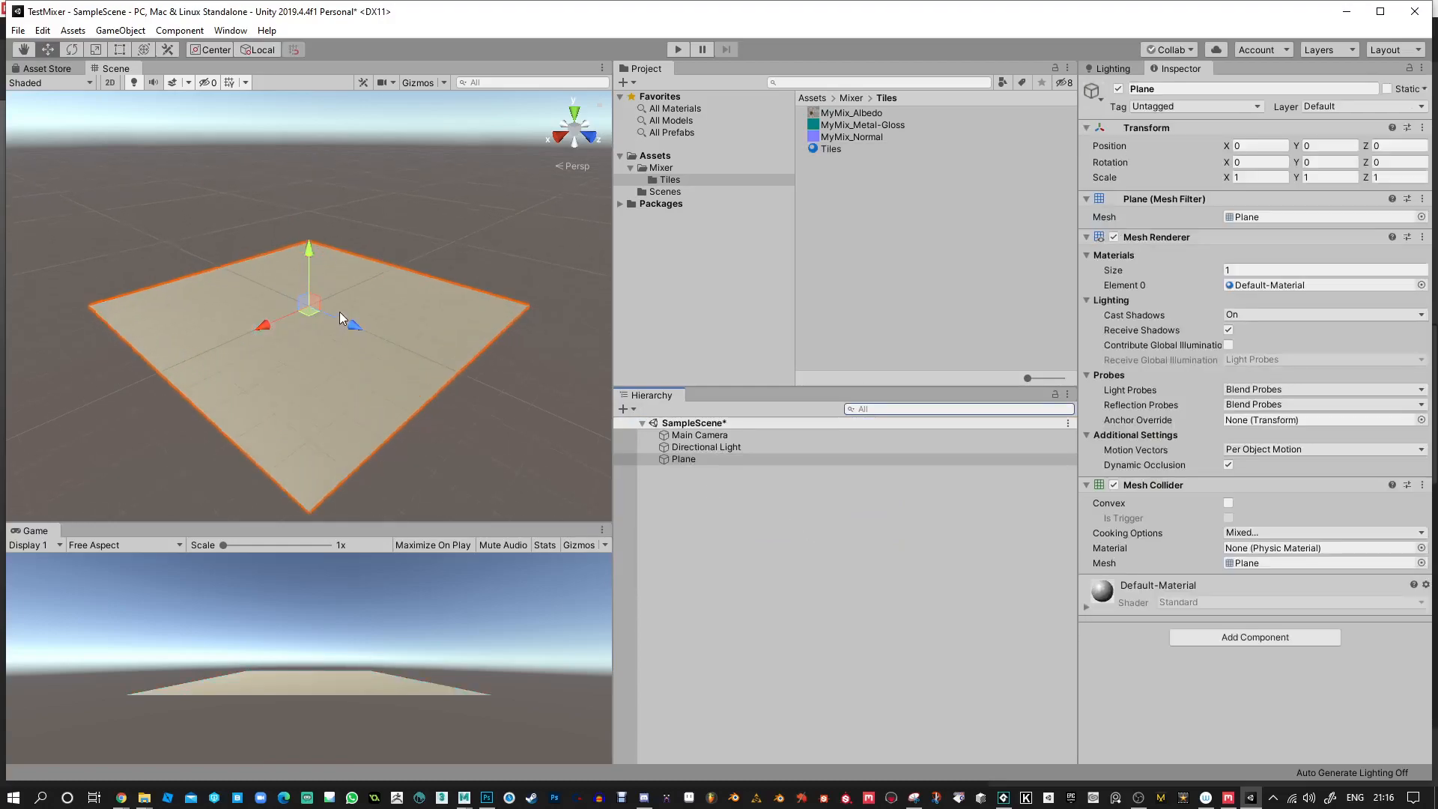
Apply the Tiles material to the plane and view the tiled surface from different angles.
drag(824, 149, 411, 318)
alt+drag(438, 181, 787, 198)
alt+right_drag(257, 261, 246, 529)
click(470, 225)
alt+drag(470, 226, 204, 289)
alt+drag(432, 369, 458, 318)
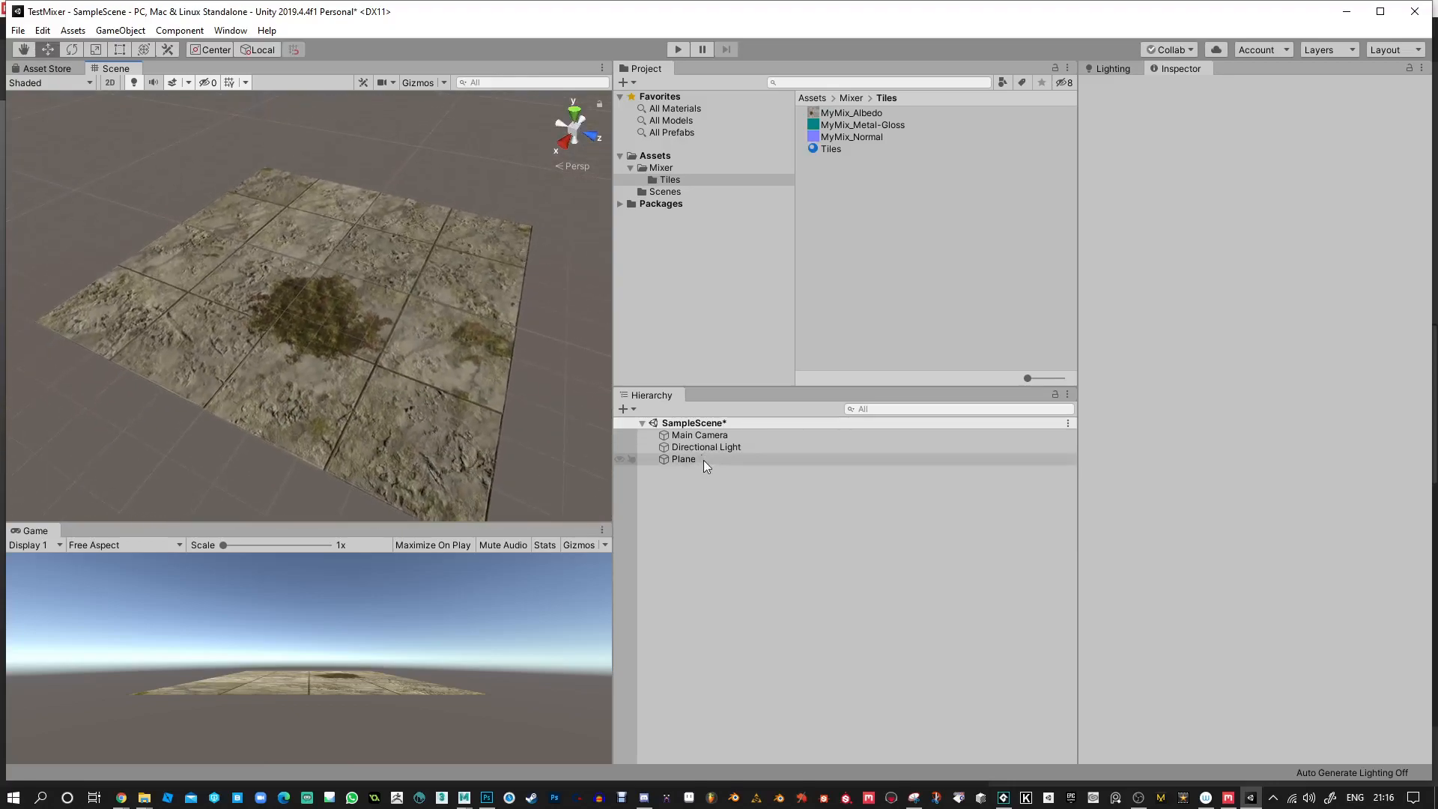
Add a cube, move it above the plane to about X -0.94, Y 1.26, Z 1.67, and select the plane.
click(635, 408)
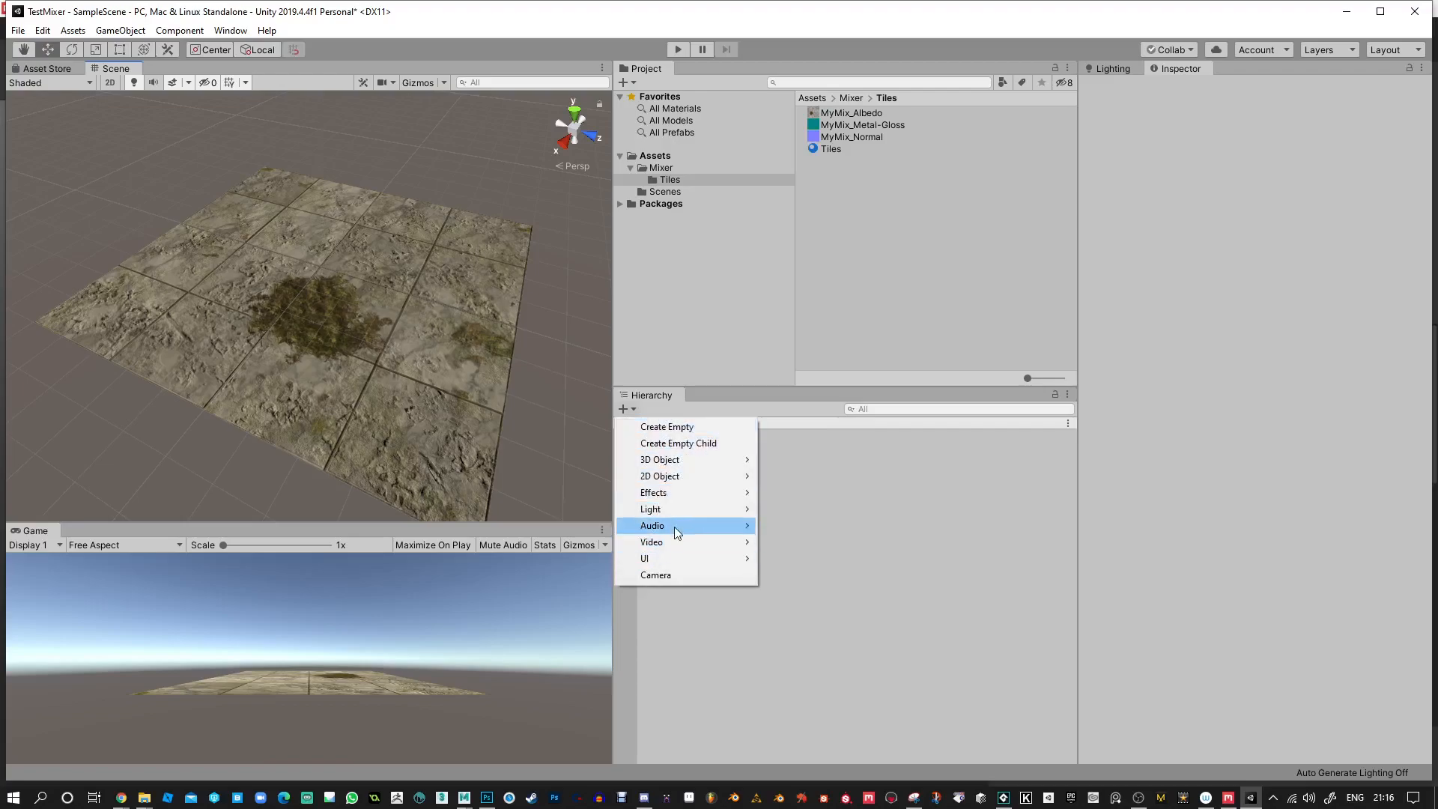
mouse_move(683, 460)
click(833, 459)
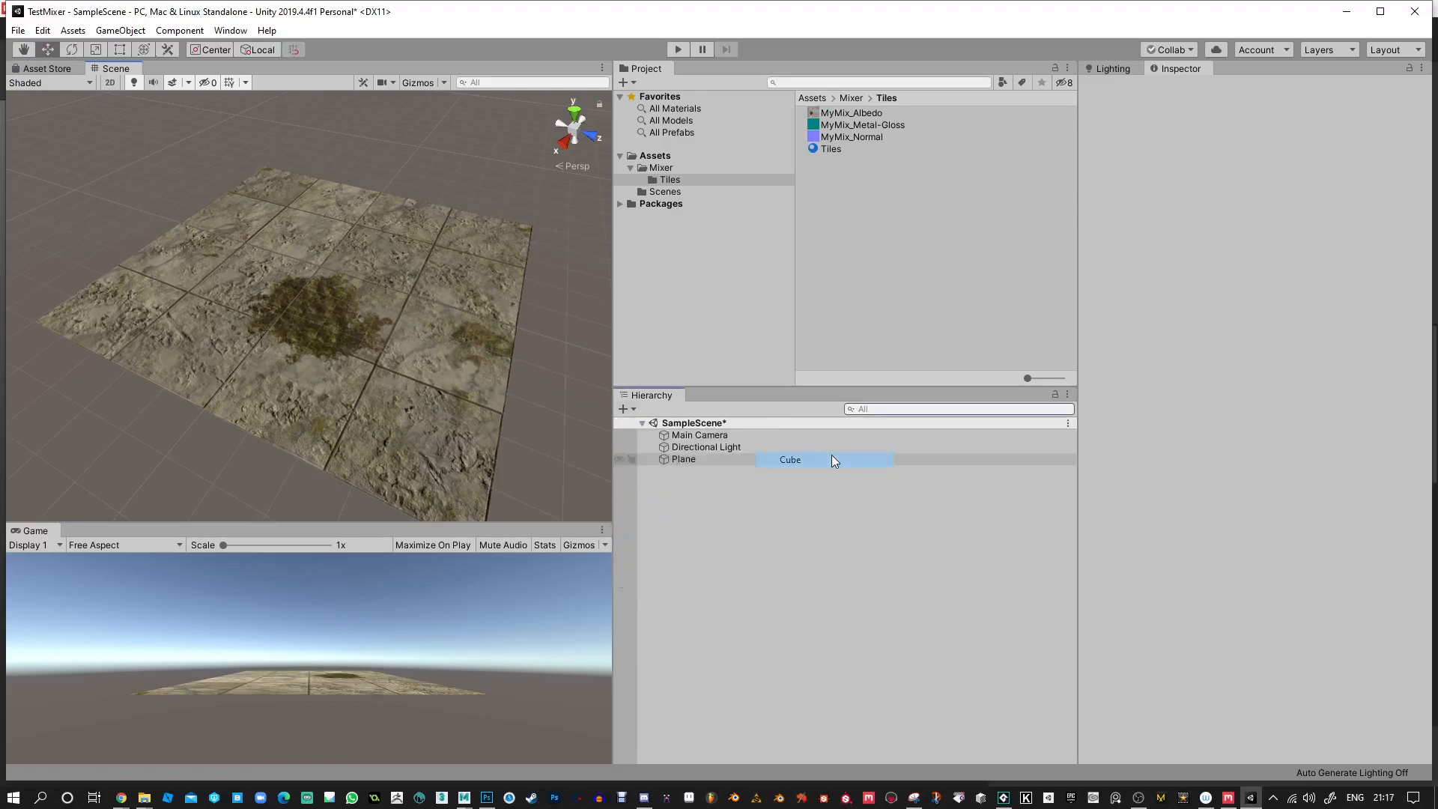
alt+drag(363, 368, 494, 304)
drag(310, 255, 309, 177)
alt+drag(452, 266, 300, 346)
alt+right_drag(300, 346, 352, 404)
drag(311, 264, 447, 236)
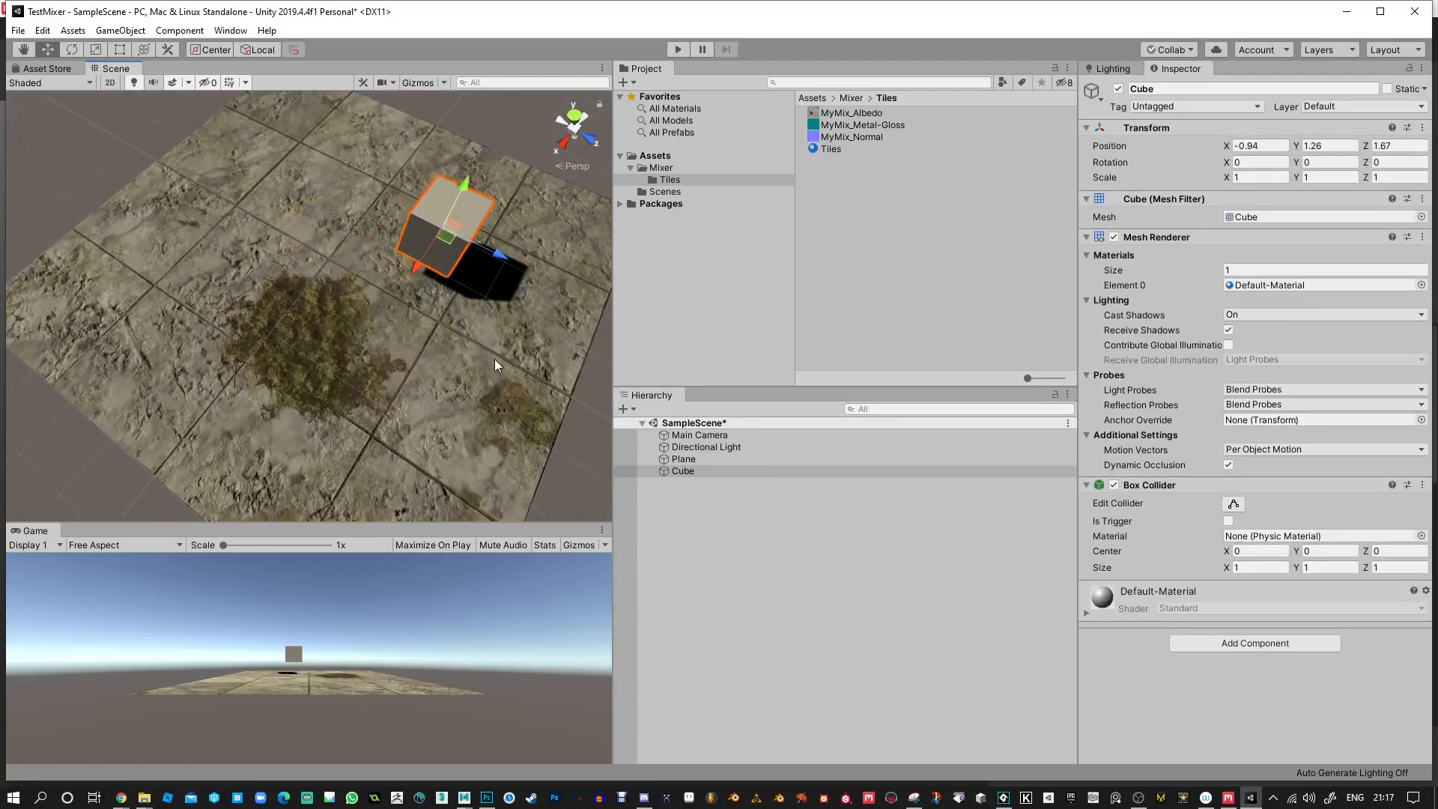
click(487, 395)
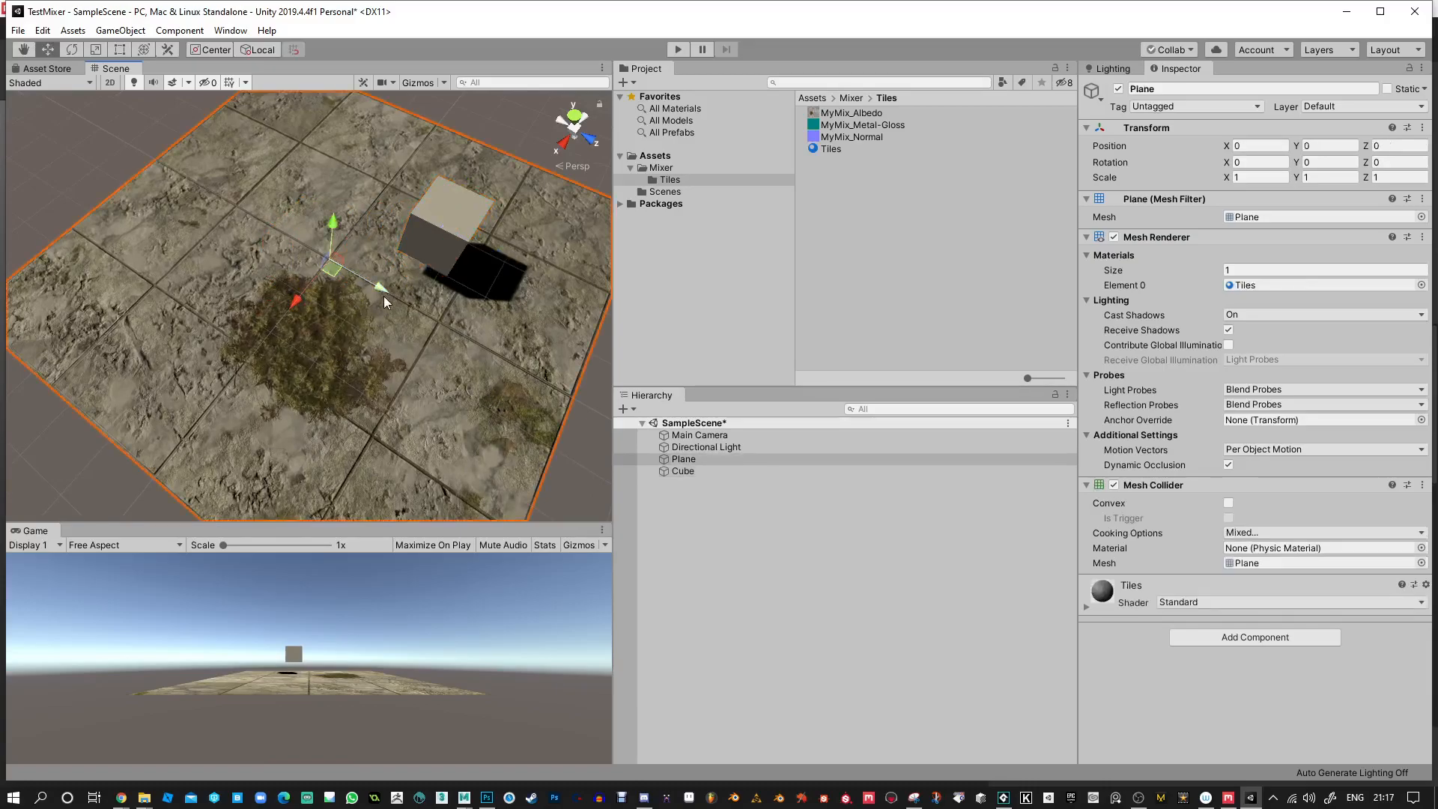
alt+drag(221, 264, 602, 281)
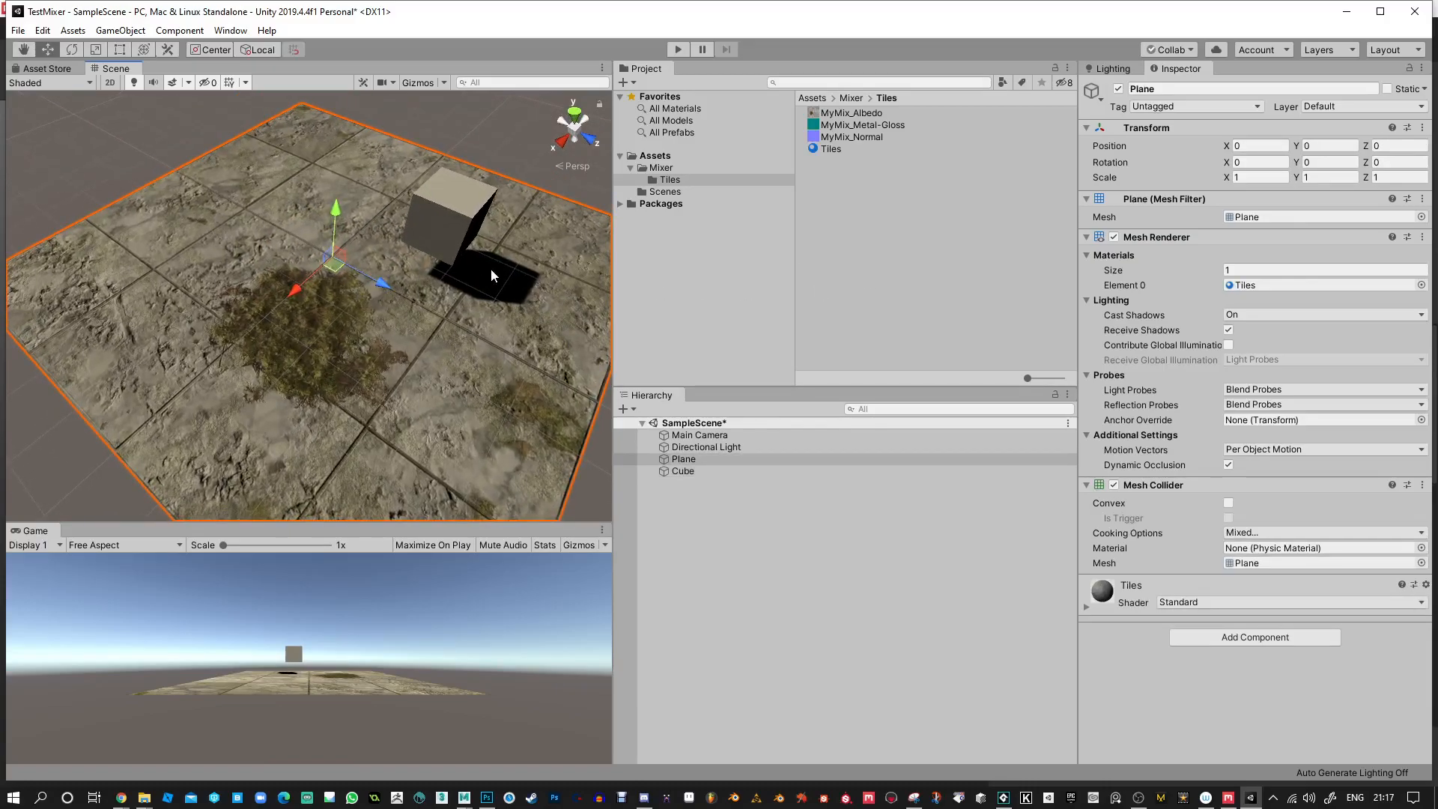
key(e)
click(1252, 177)
text(0)
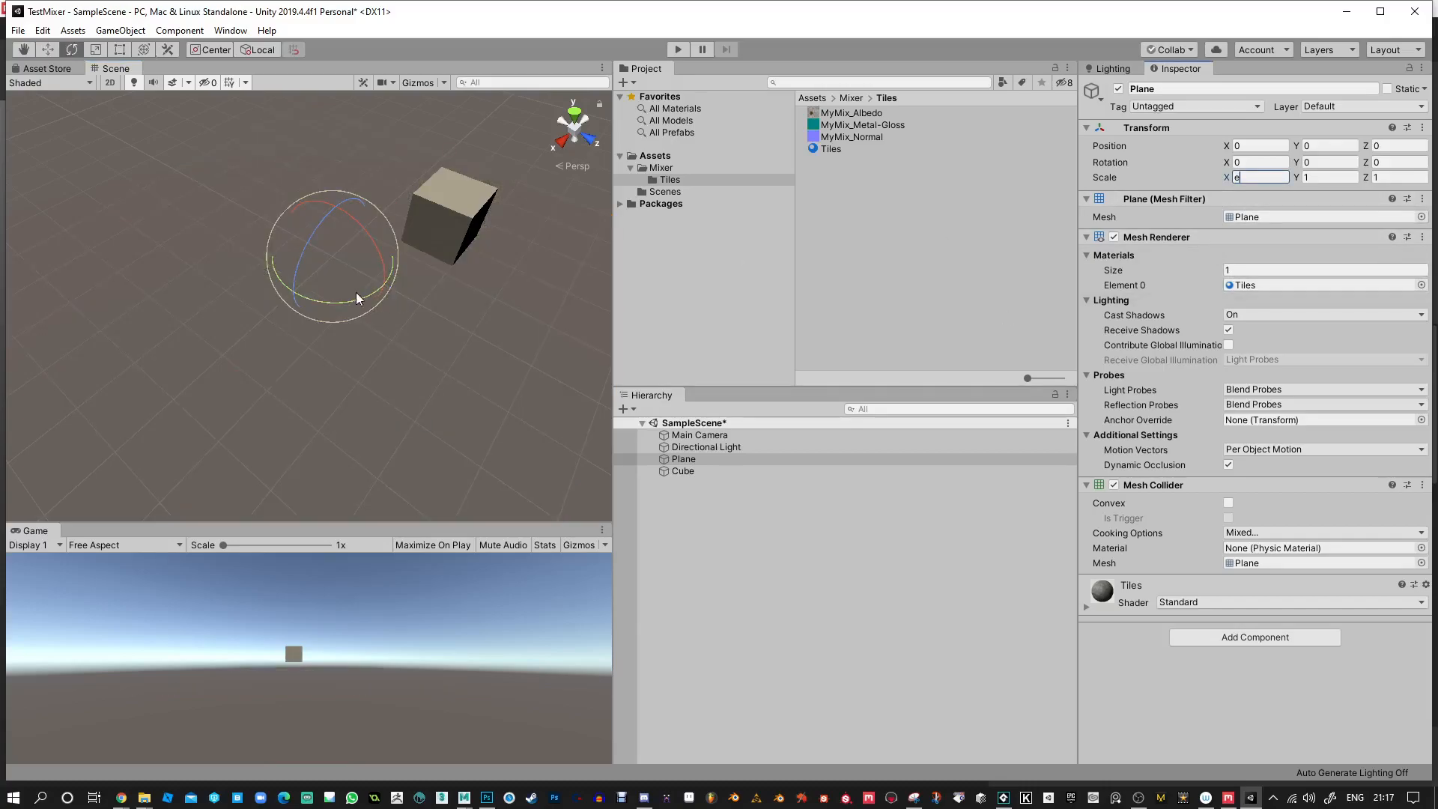
click(485, 302)
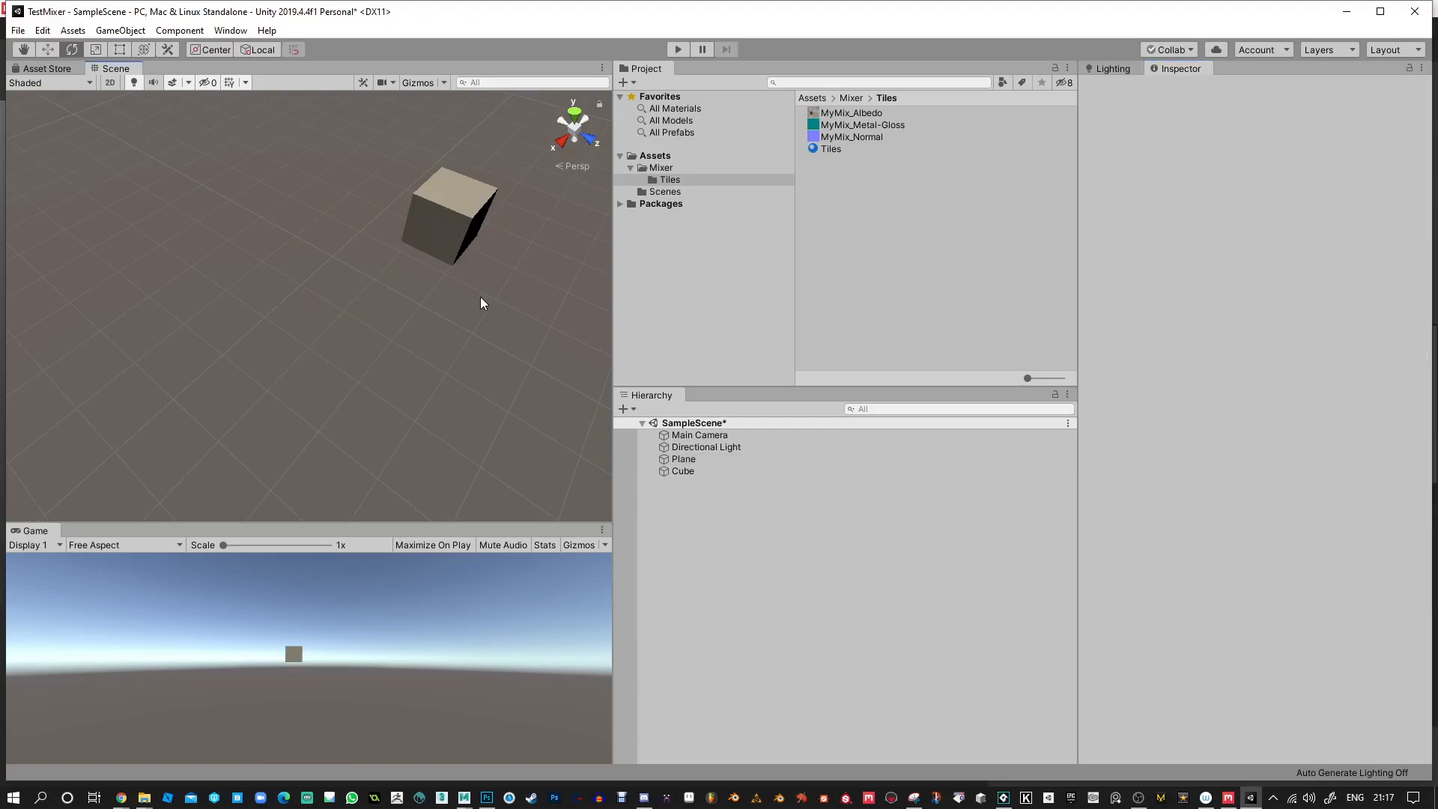
key(ctrl+z)
key(ctrl+z)
Scale the plane uniformly down to about 0.37 on all axes.
key(r)
drag(334, 258, 356, 317)
alt+drag(490, 296, 450, 248)
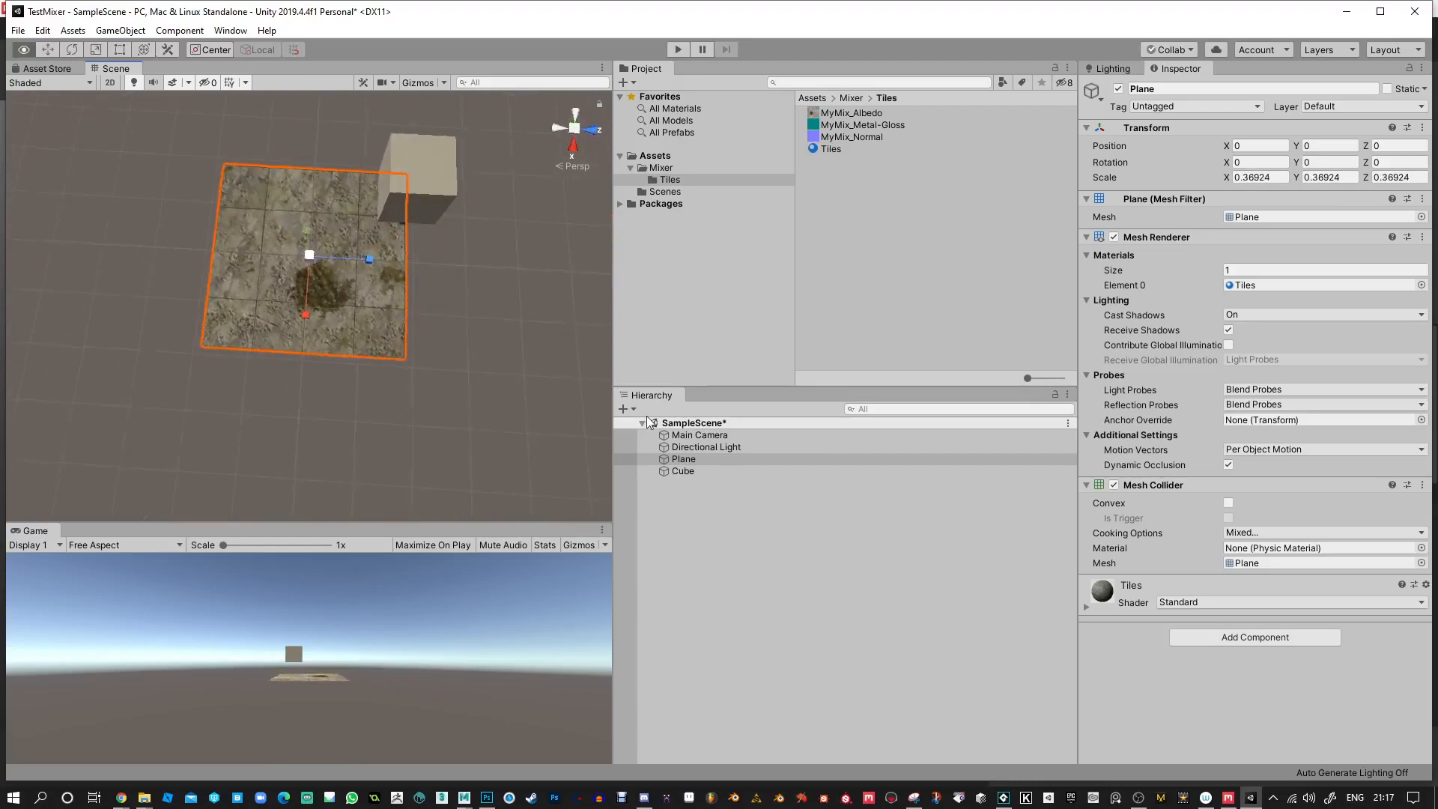
Move the cube down onto the plane's corner, to about X -0.94, Y 0.35, Z 0.89.
click(432, 173)
drag(472, 183, 352, 204)
scroll(380, 328, up, 8)
scroll(393, 405, up, 3)
middle_drag(360, 319, 364, 412)
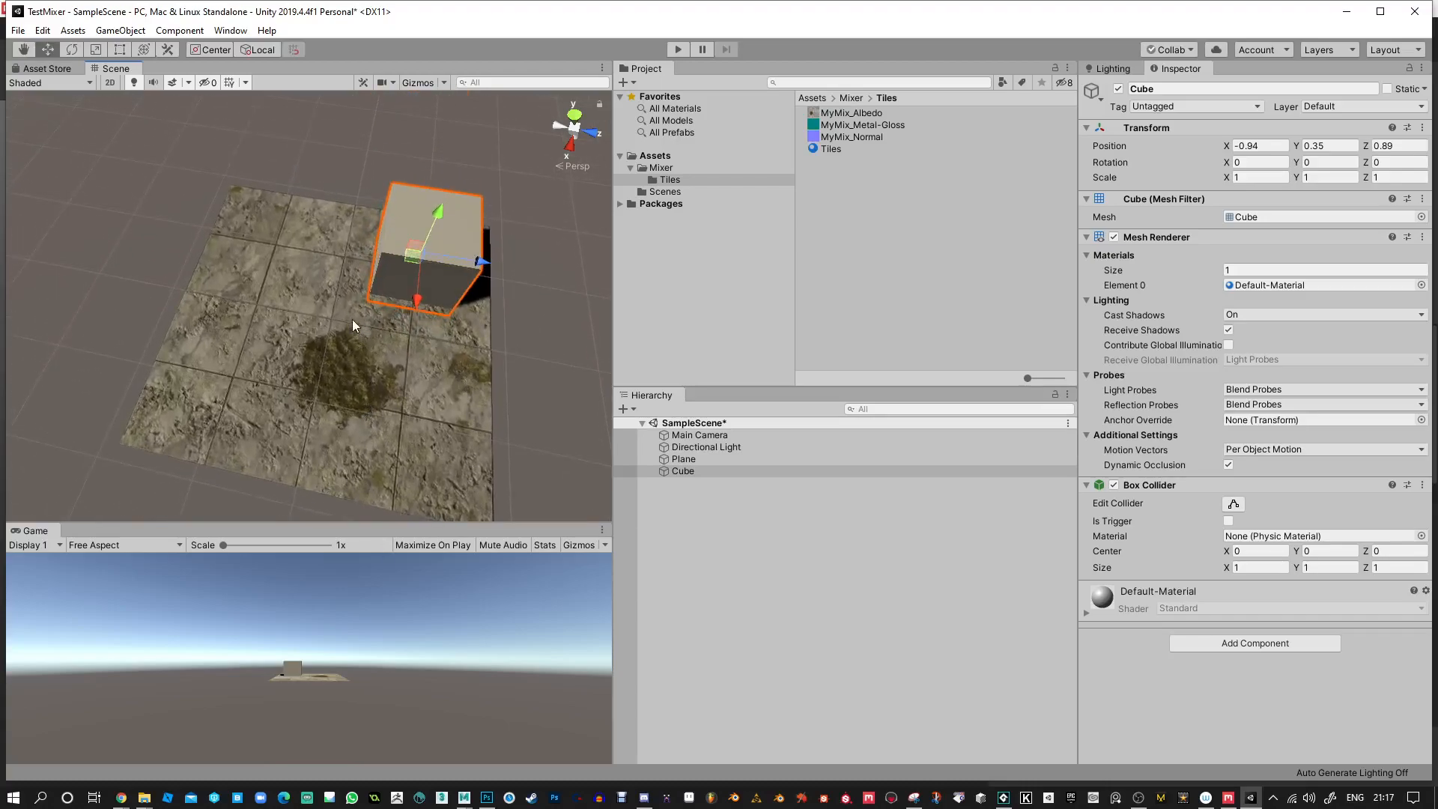
Scale the plane uniformly down to about 0.21 on all axes.
click(349, 379)
key(e)
key(r)
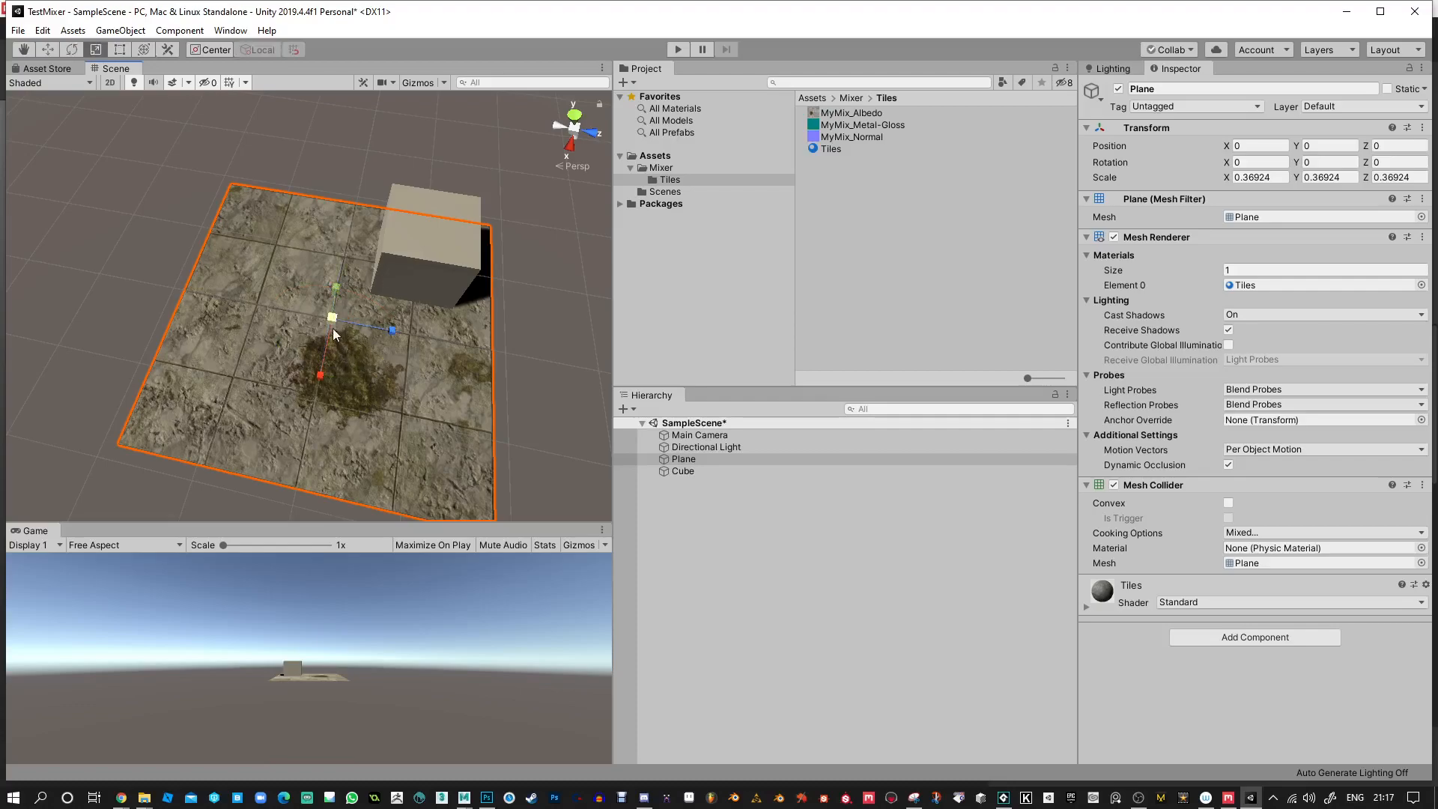
drag(333, 322, 329, 338)
Move the cube horizontally back over the smaller plane, to about X -0.5, Z 0.52.
key(w)
click(452, 218)
drag(406, 267, 370, 290)
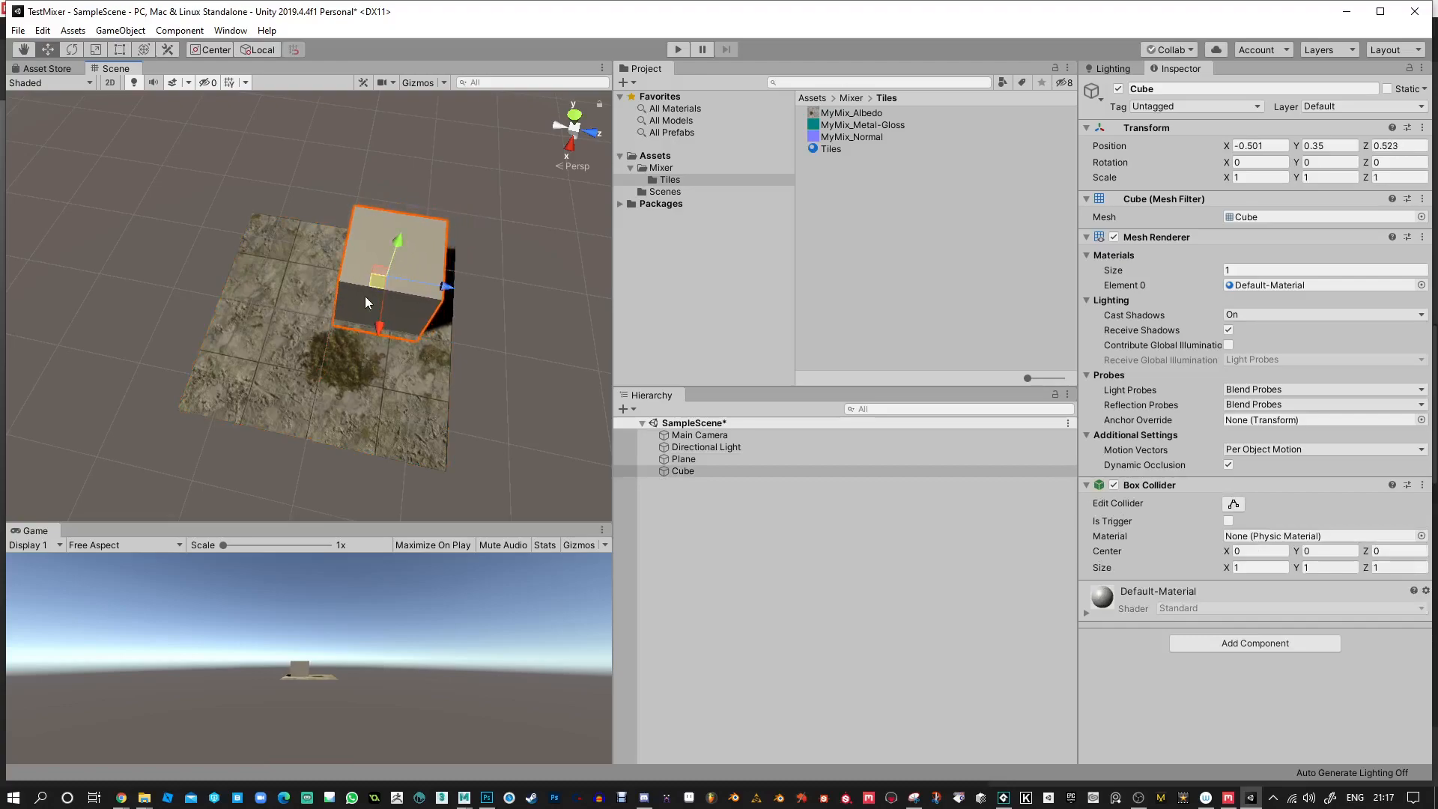
Duplicate the plane and move the copy along Z to about 2.46, beside the original.
click(312, 384)
alt+drag(313, 384, 296, 337)
key(r)
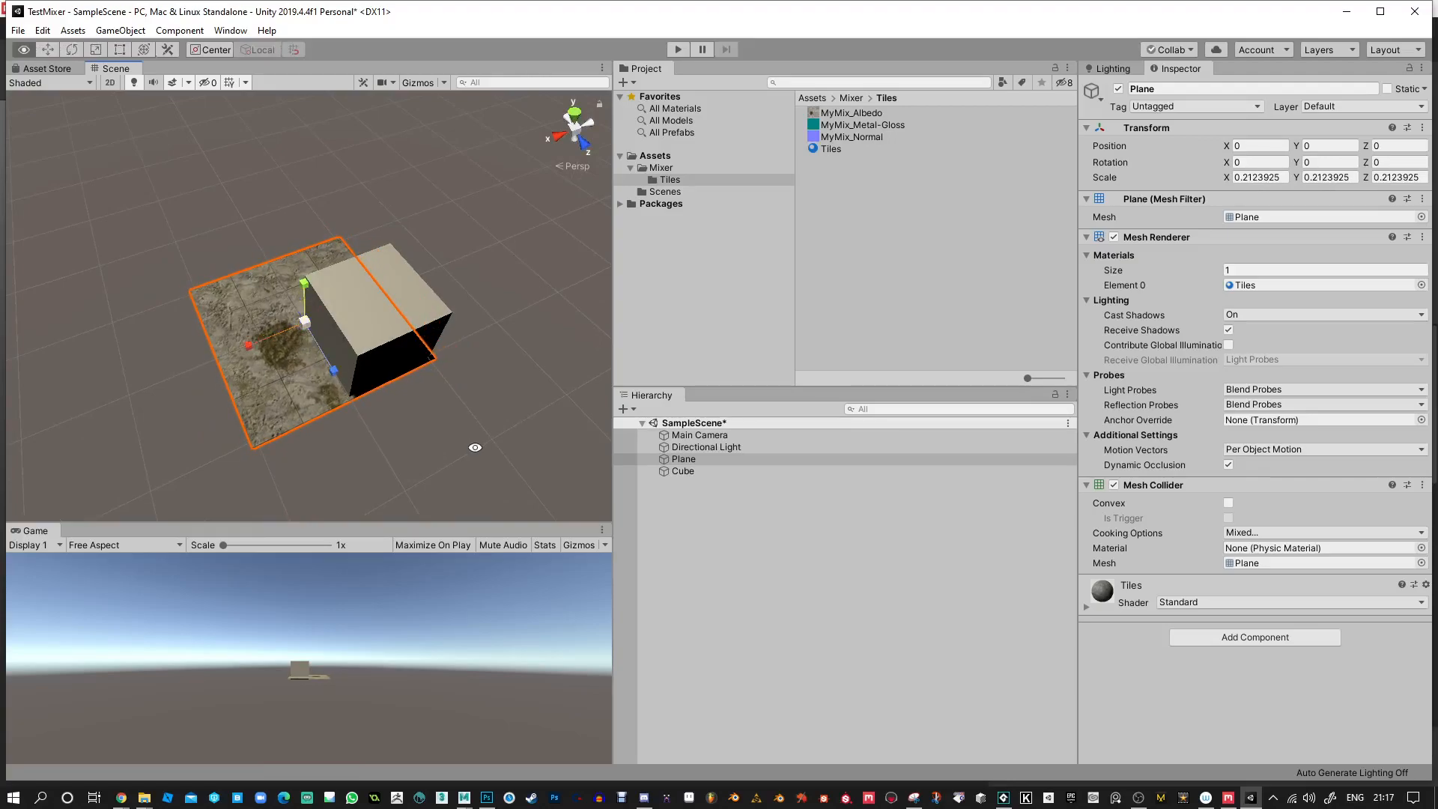
alt+drag(475, 446, 589, 383)
key(q)
alt+drag(443, 265, 531, 288)
key(w)
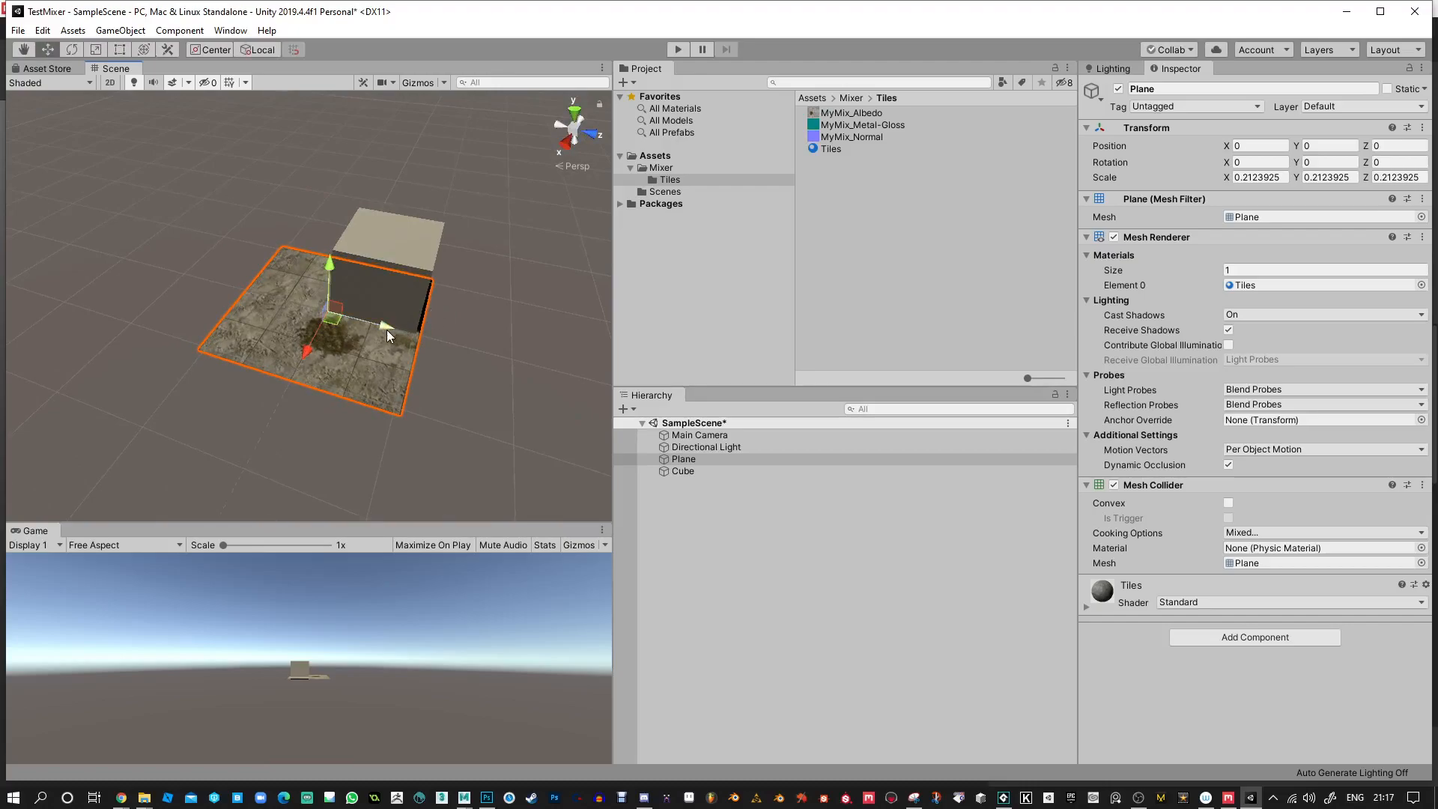
key(ctrl+d)
scroll(397, 340, down, 2)
drag(379, 330, 569, 370)
middle_drag(497, 281, 386, 236)
scroll(385, 235, up, 5)
alt+drag(411, 428, 346, 449)
middle_drag(347, 449, 344, 411)
Set the duplicated plane's scale to 2 on X, Y and Z.
click(1276, 180)
scroll(409, 223, down, 3)
scroll(406, 210, down, 2)
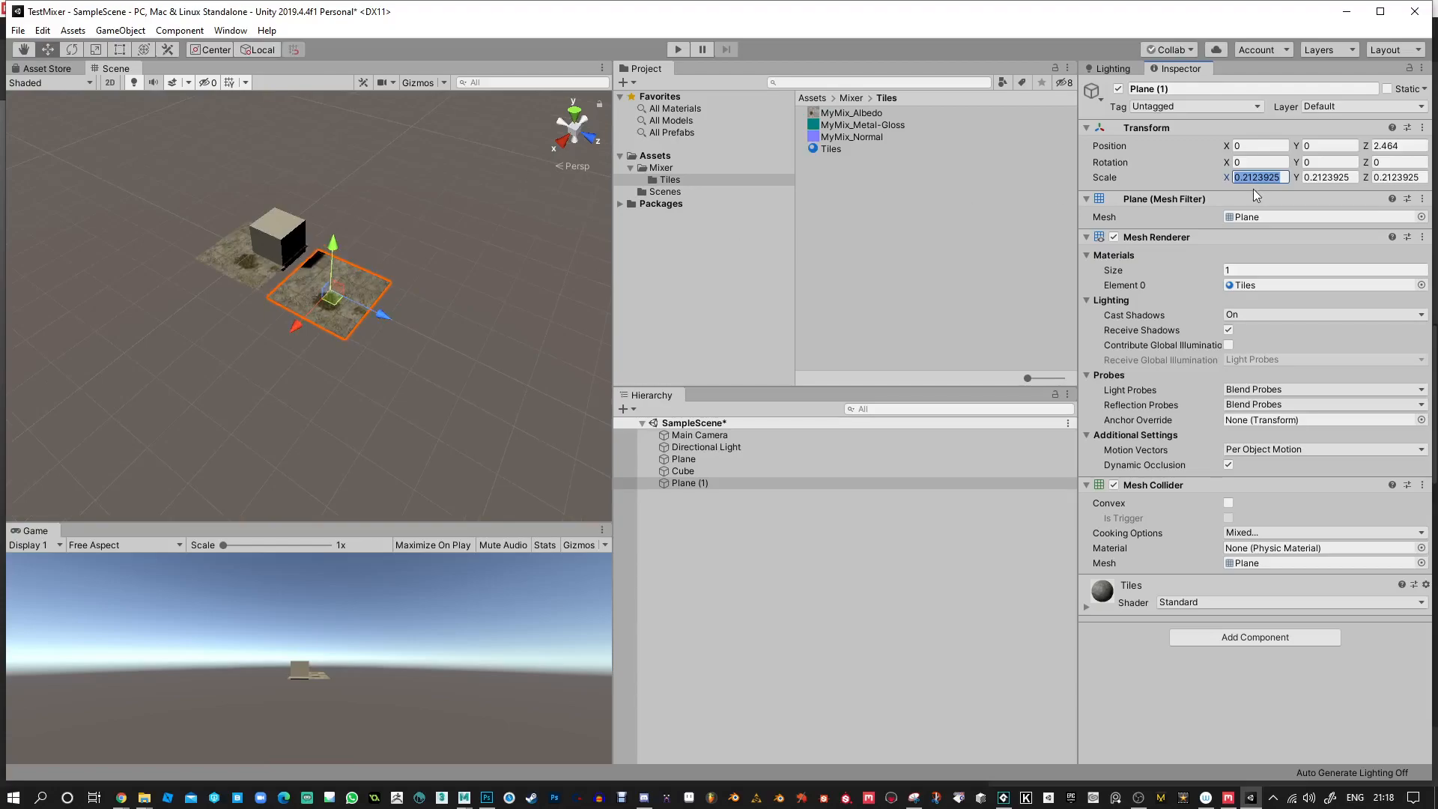
text(2)
key(Tab)
text(2)
key(Tab)
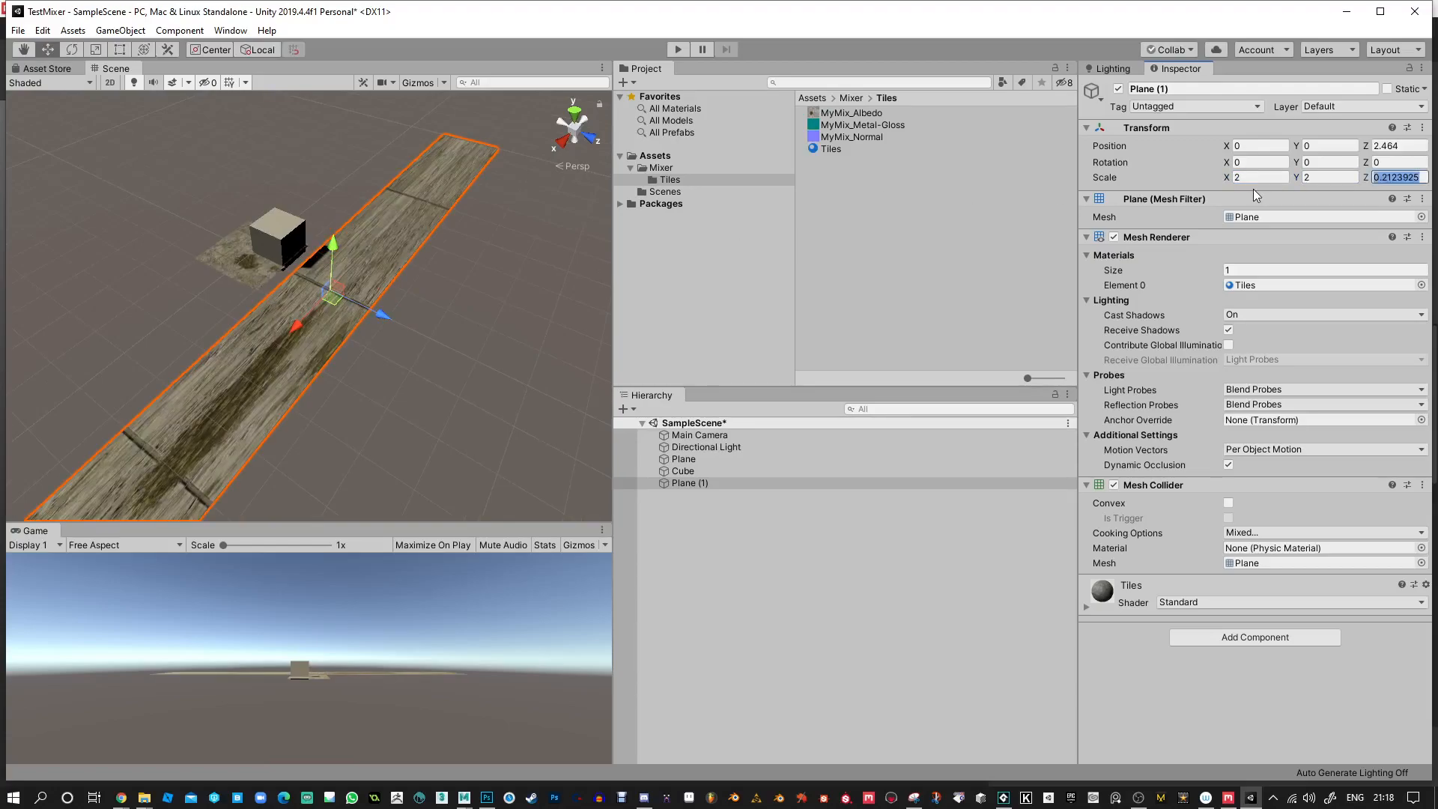
text(2)
Move the enlarged plane along Z to about 11.78 so it clears the small plane and cube.
drag(373, 314, 493, 362)
click(397, 311)
scroll(379, 319, down, 1)
drag(379, 318, 884, 208)
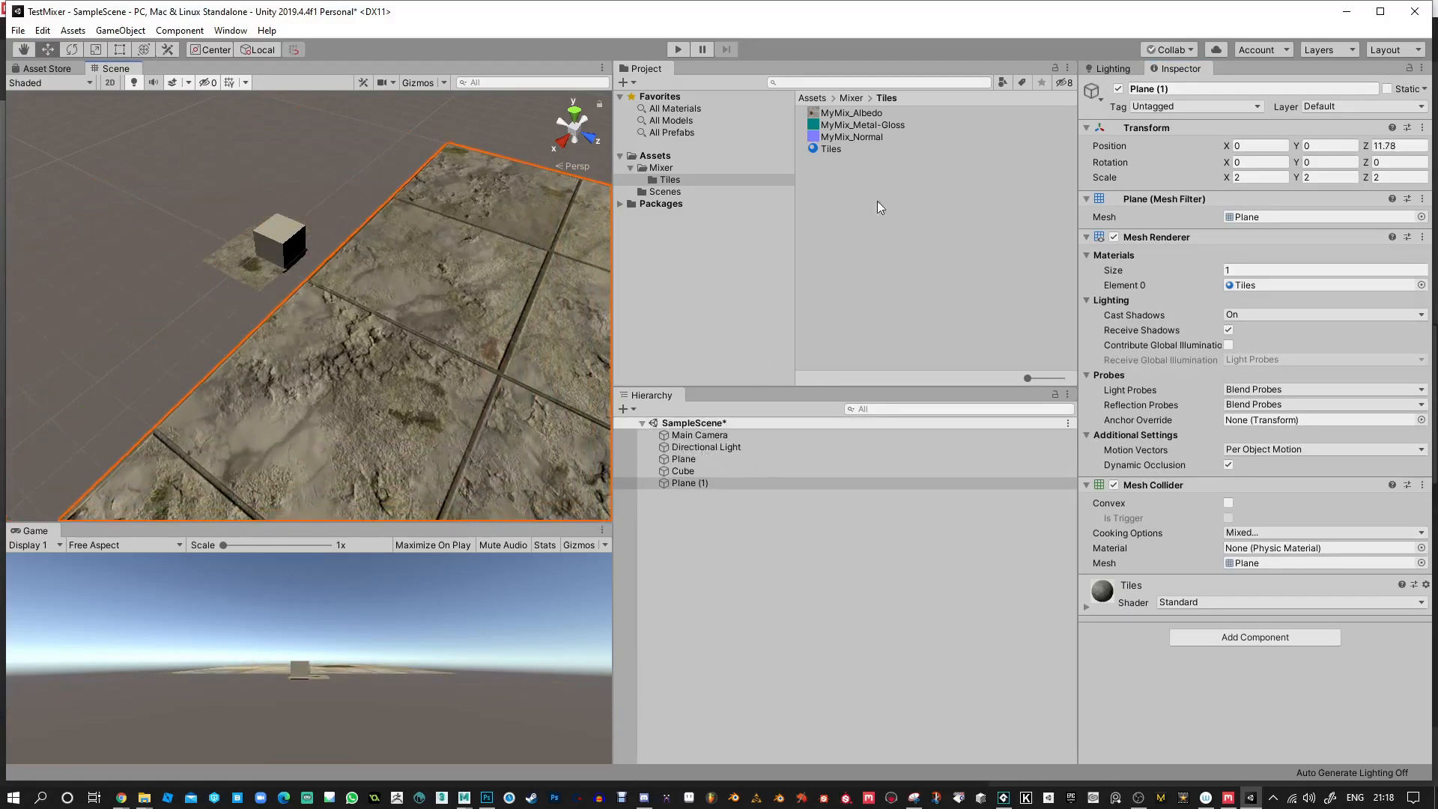
Duplicate the Tiles material in the Tiles folder.
click(824, 148)
right_click(833, 148)
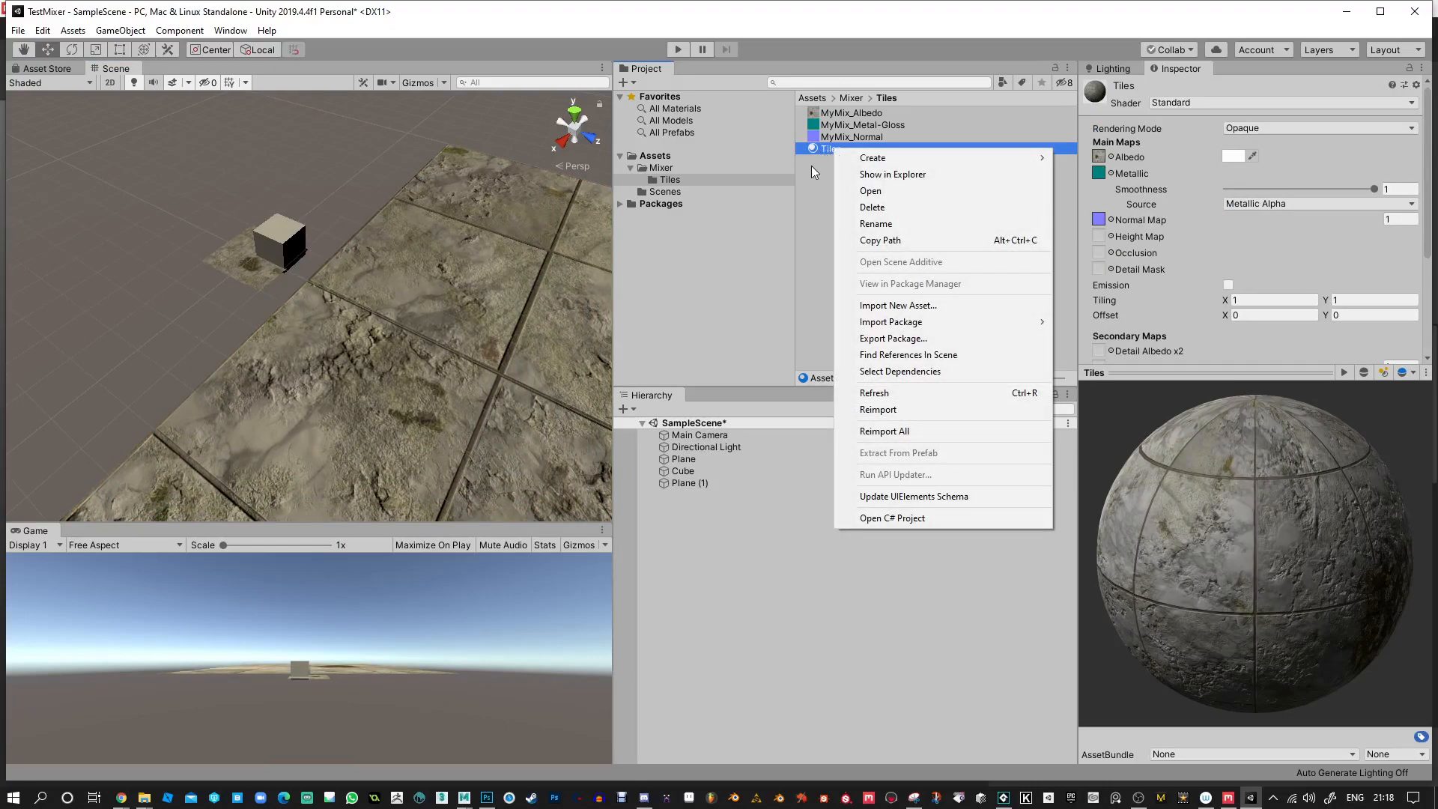
click(812, 165)
click(840, 181)
click(838, 150)
key(ctrl+d)
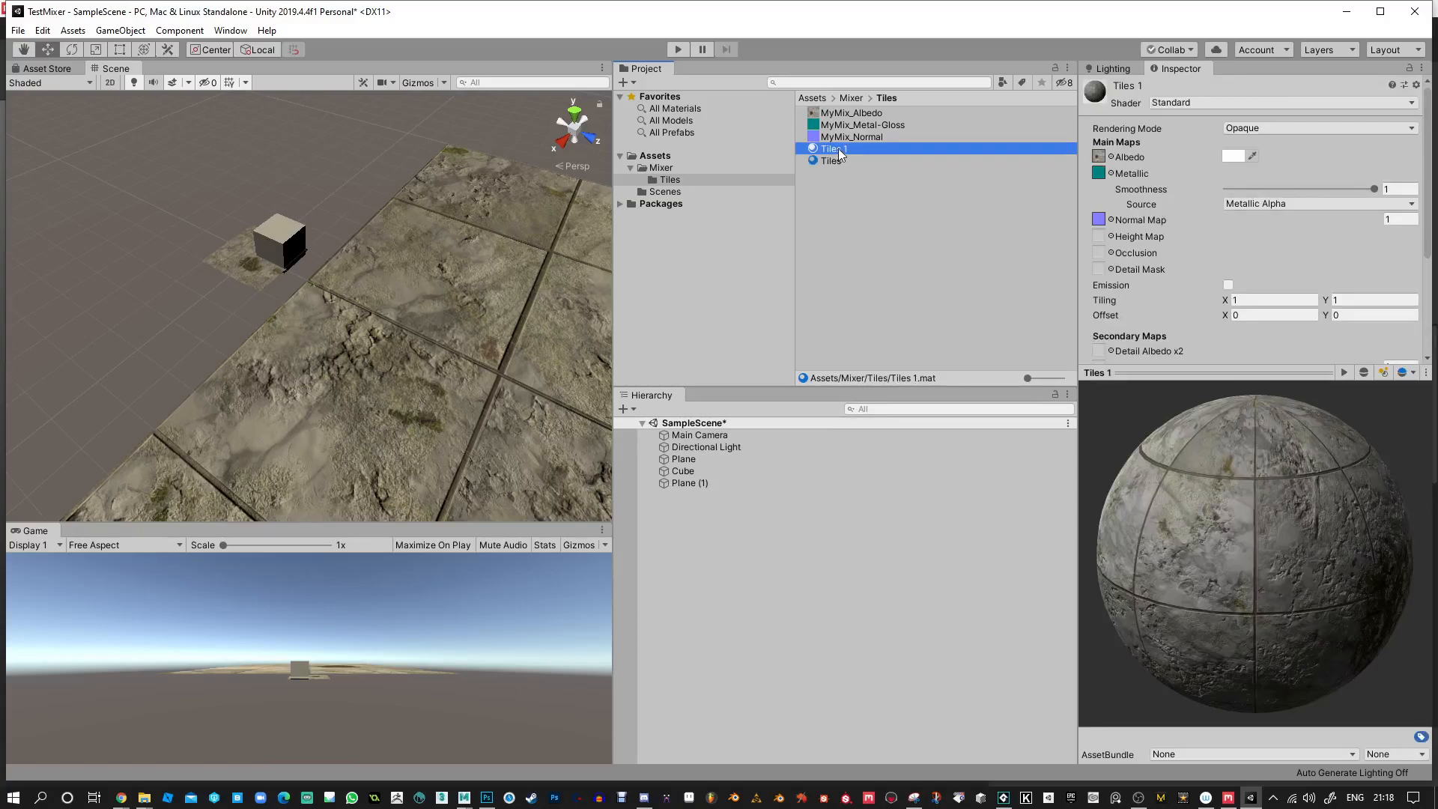
Apply the Tiles 1 material to the large plane and select the plane to check its material.
drag(839, 151, 496, 272)
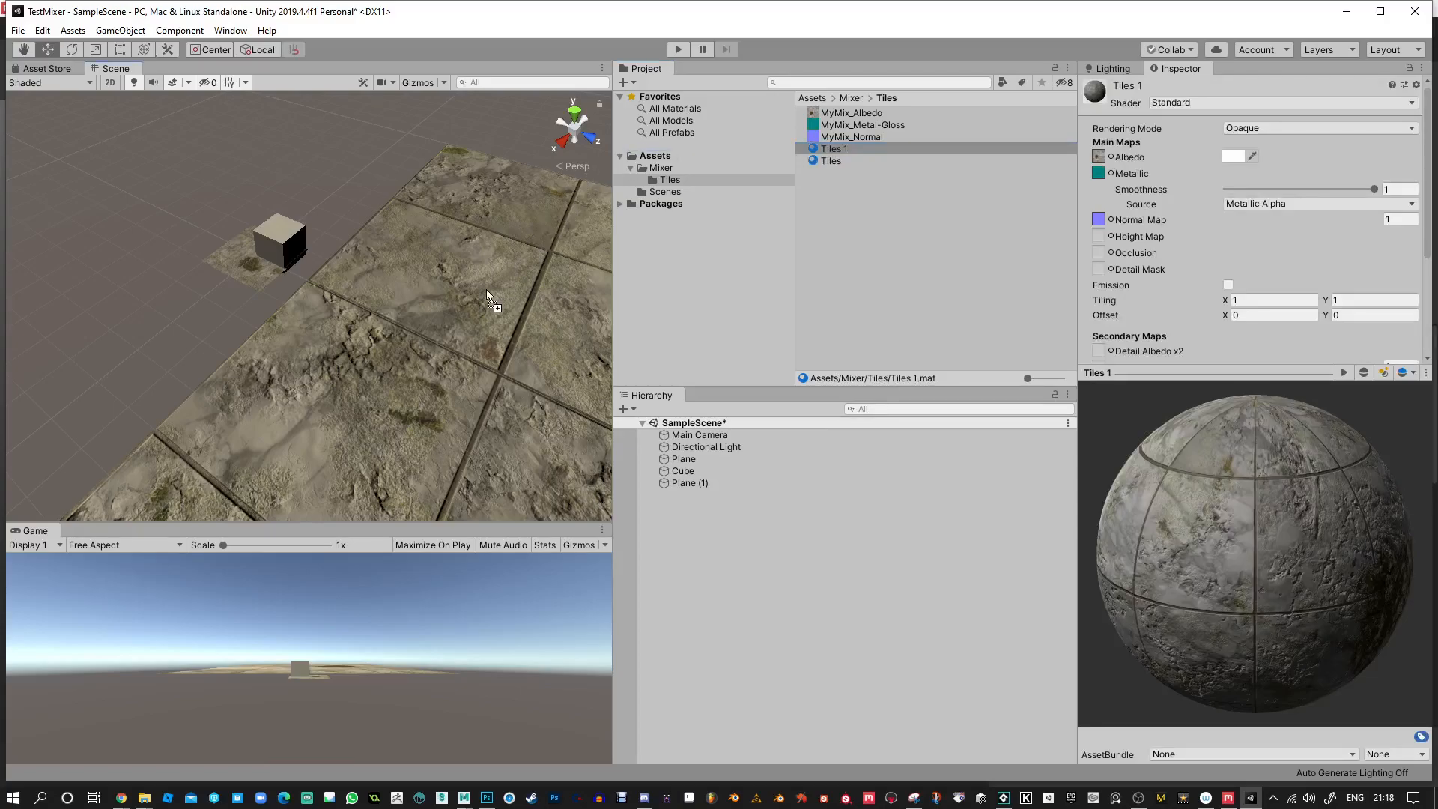
alt+middle_drag(484, 324, 430, 305)
alt+drag(430, 305, 719, 289)
alt+right_drag(224, 382, 318, 446)
alt+middle_drag(270, 359, 360, 318)
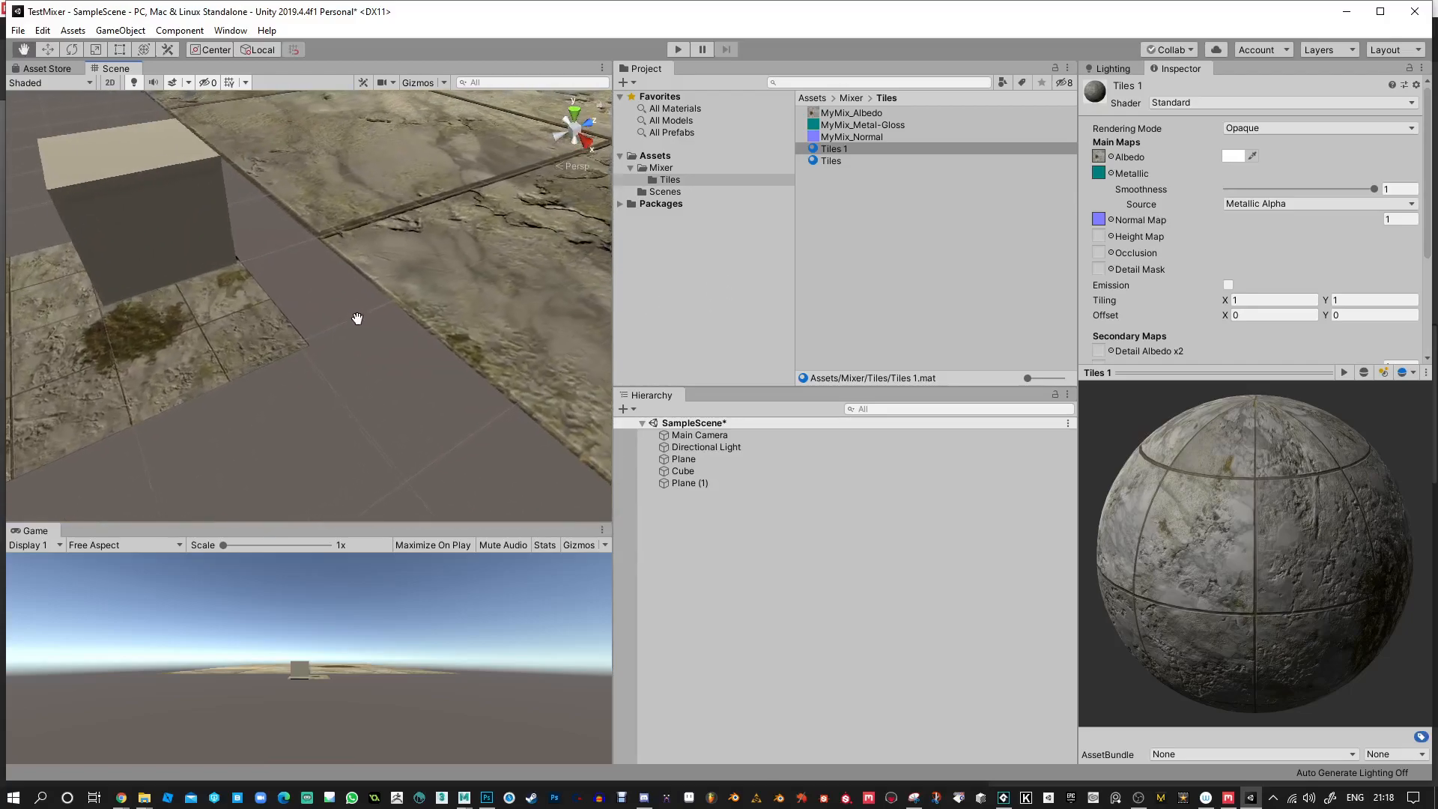
click(455, 271)
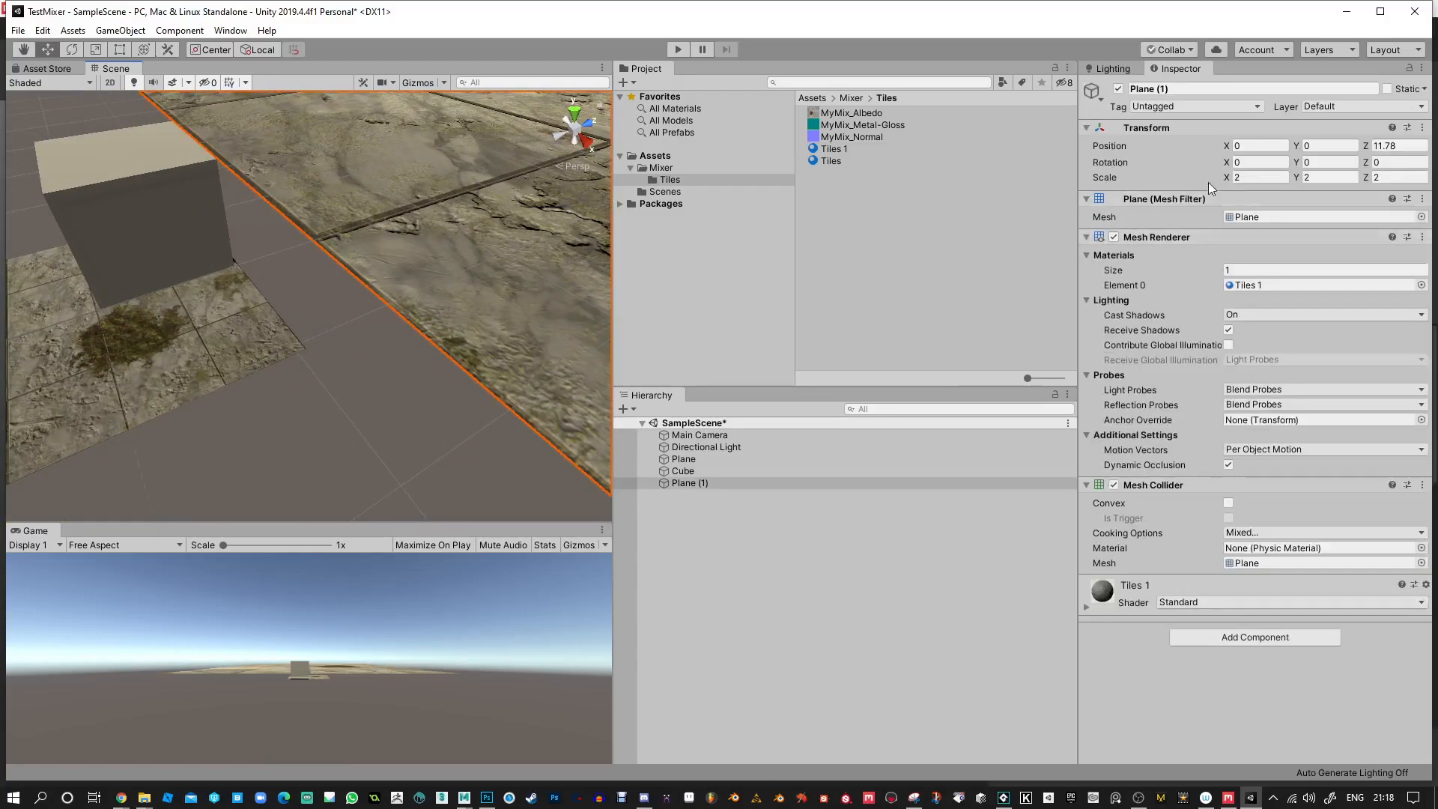
Set the Tiles 1 material's main map tiling to 10 on X and Y.
click(834, 150)
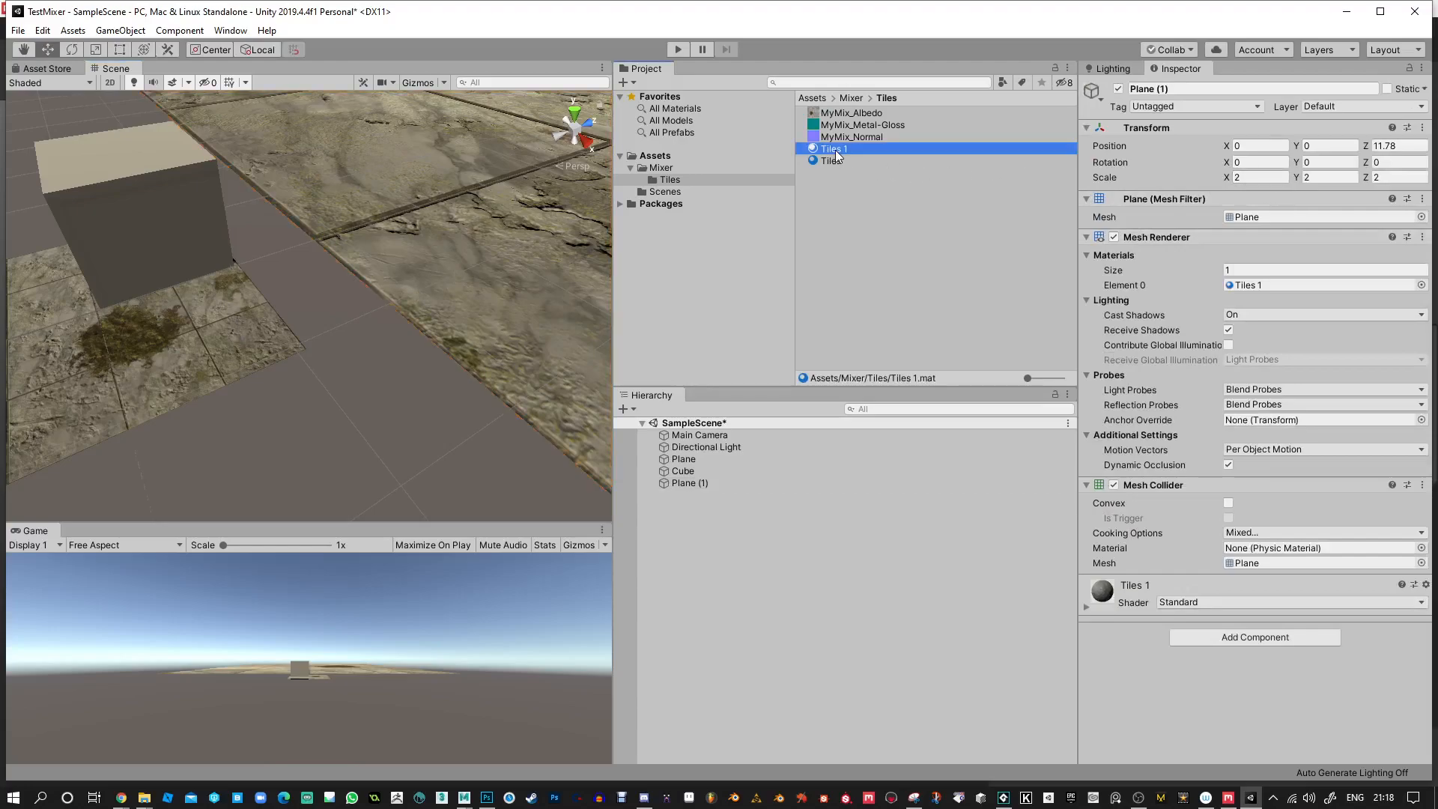
click(1262, 299)
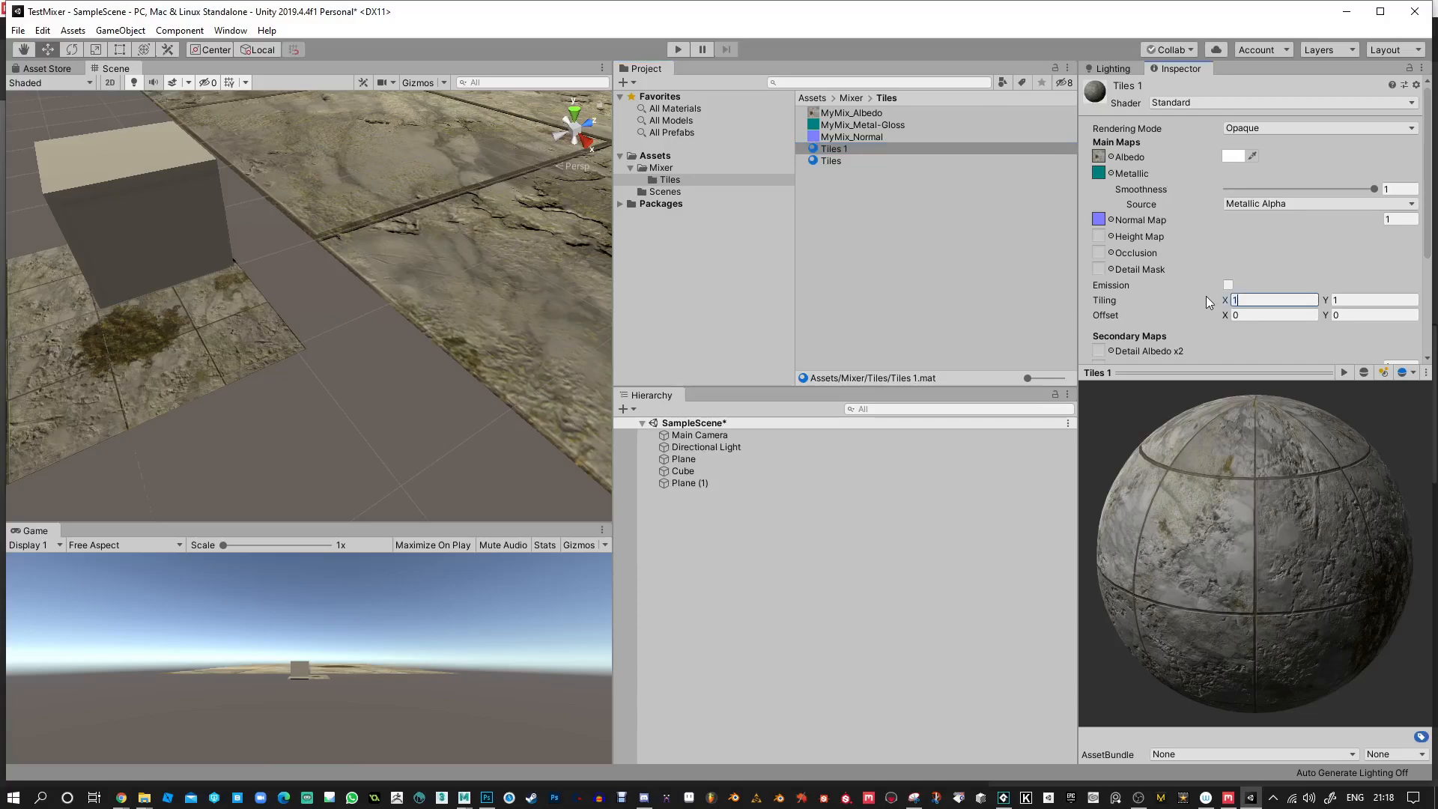
text(10)
key(Tab)
text(10)
Delete the cube from the scene and compare the tile sizes on the two planes up close.
alt+drag(372, 299, 440, 377)
click(345, 361)
scroll(346, 361, down, 5)
click(349, 278)
key(Delete)
alt+right_drag(441, 377, 384, 417)
alt+drag(405, 384, 415, 339)
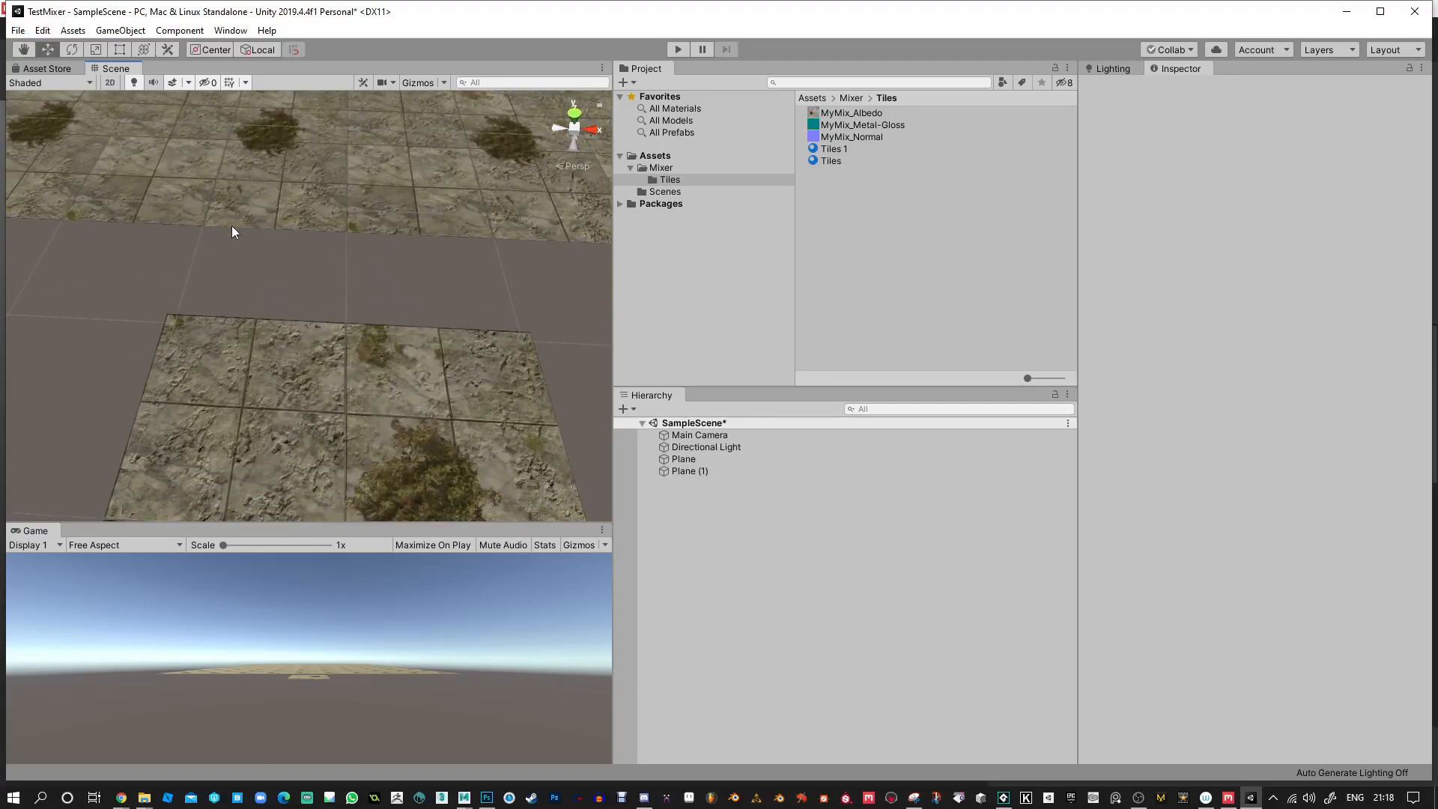
Set the Tiles 1 material's tiling to 8 on X and Y.
click(474, 225)
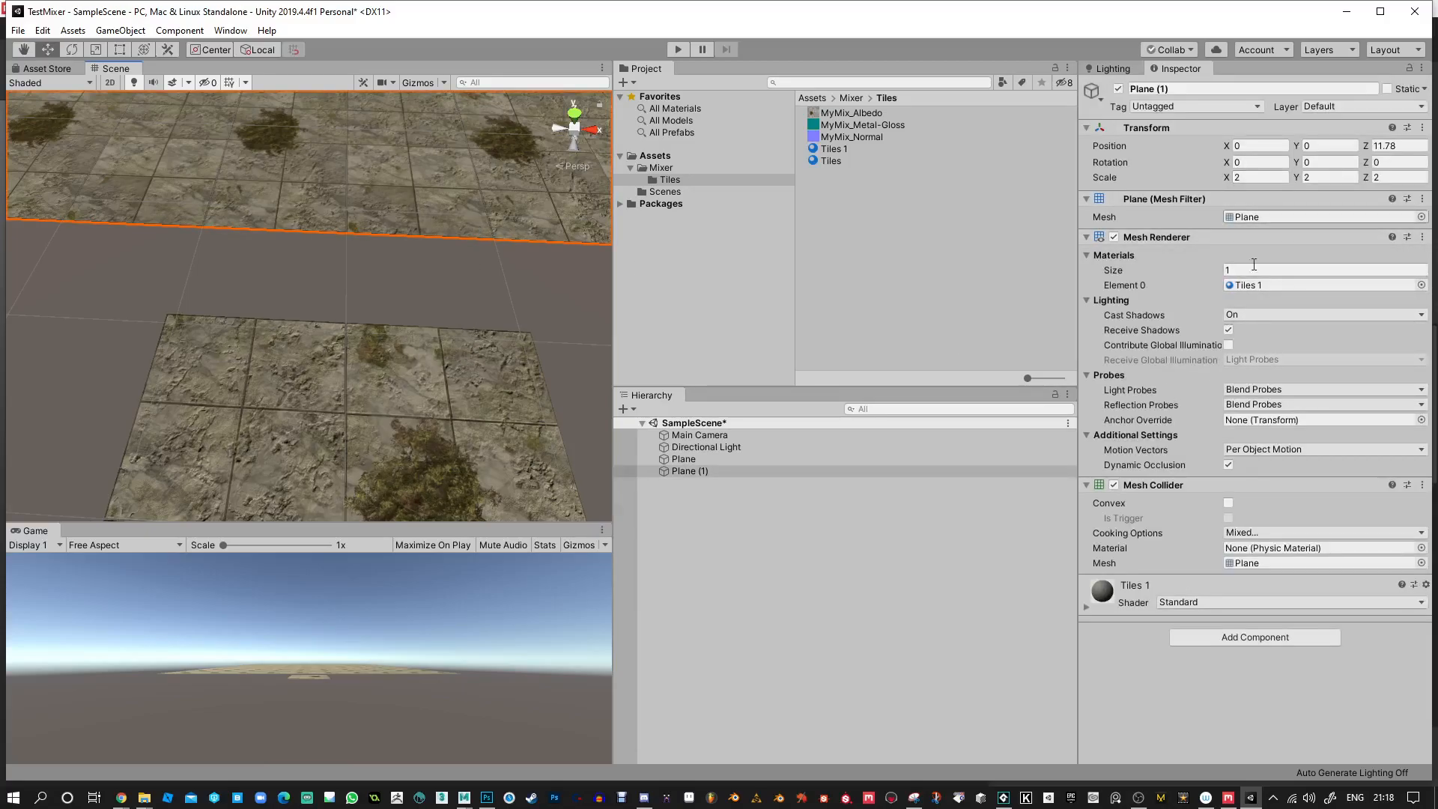
click(833, 148)
click(1232, 300)
text(8)
key(Tab)
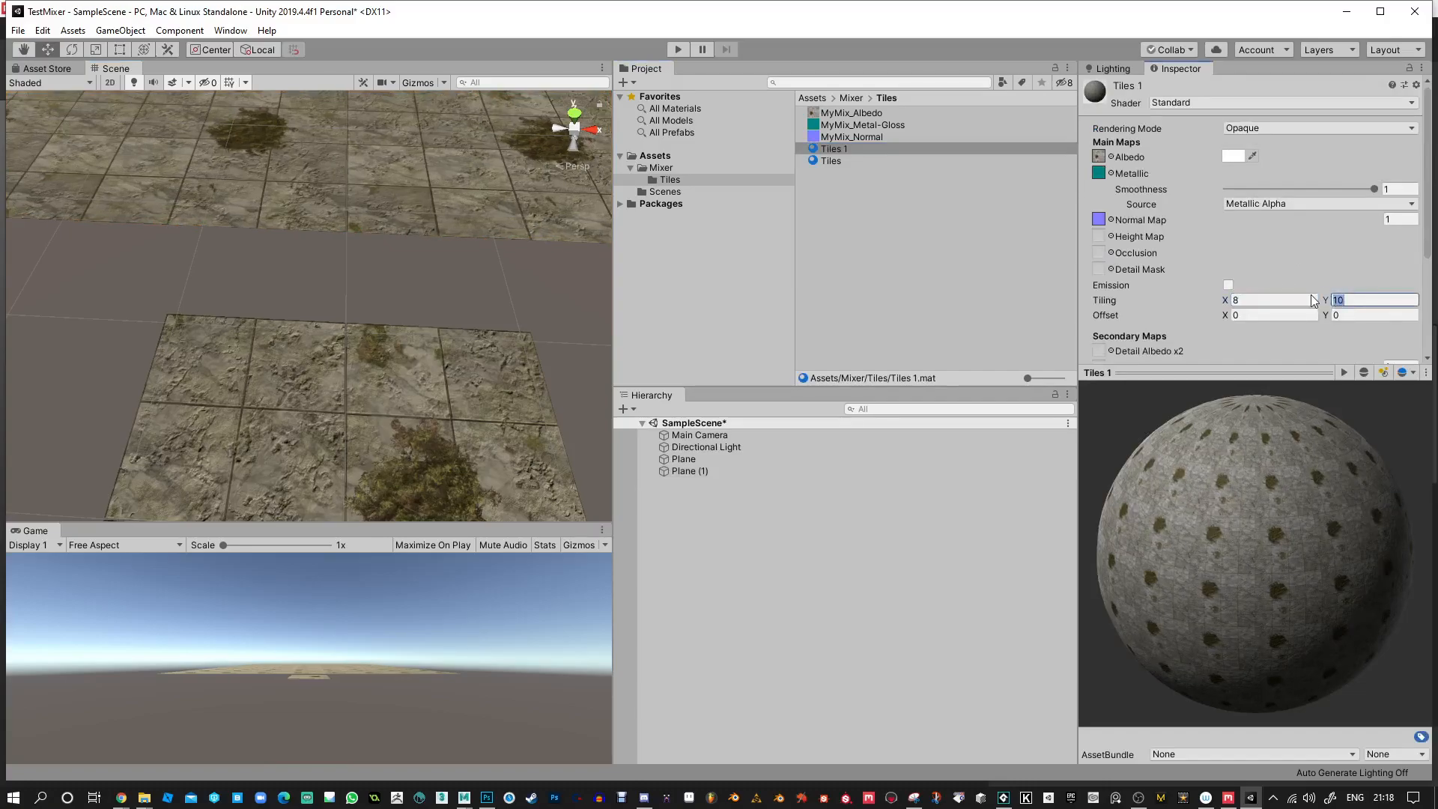
text(8)
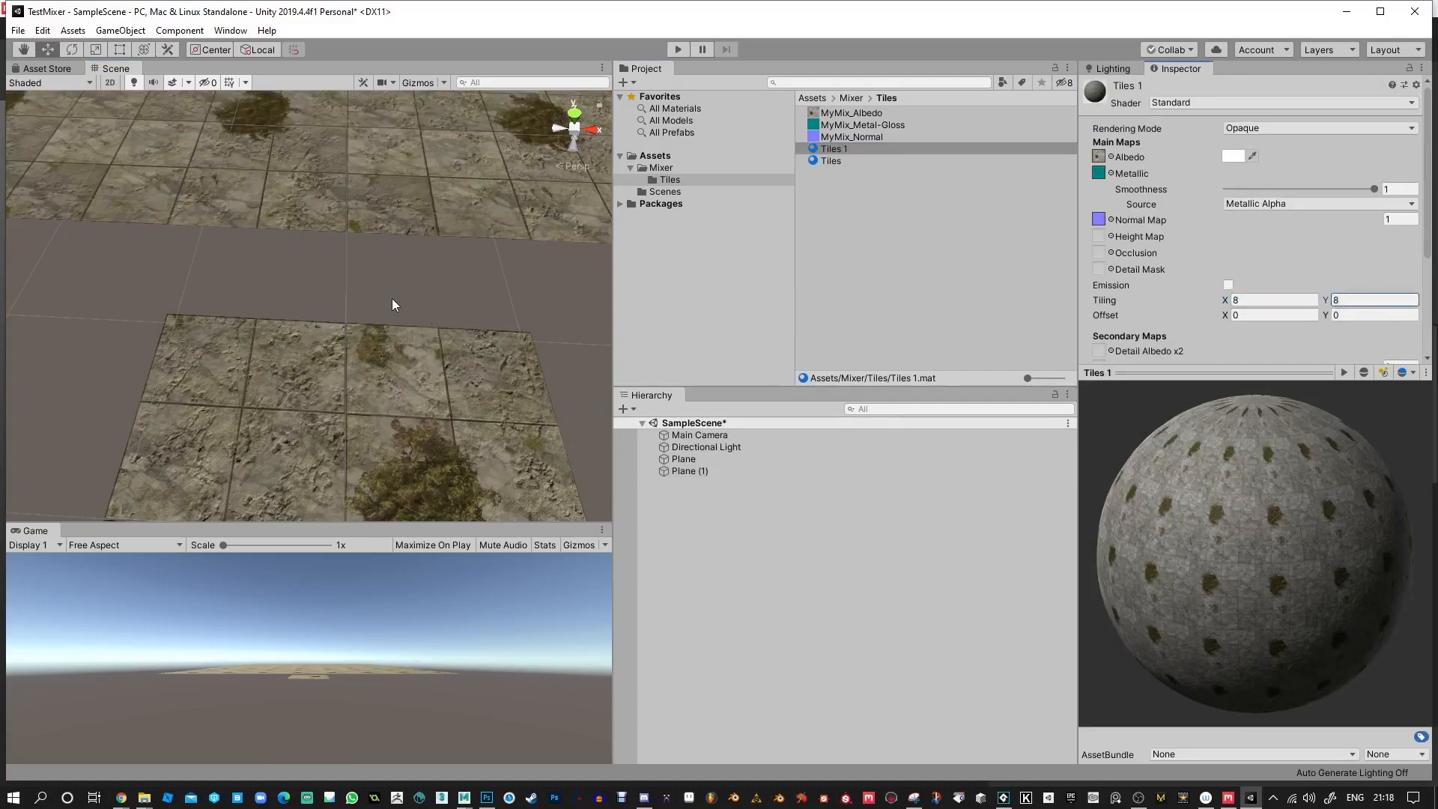
Set the Tiles 1 material's tiling to 9 on X and Y and compare both planes from above.
drag(1273, 301, 1215, 300)
text(9)
drag(1358, 301, 1306, 309)
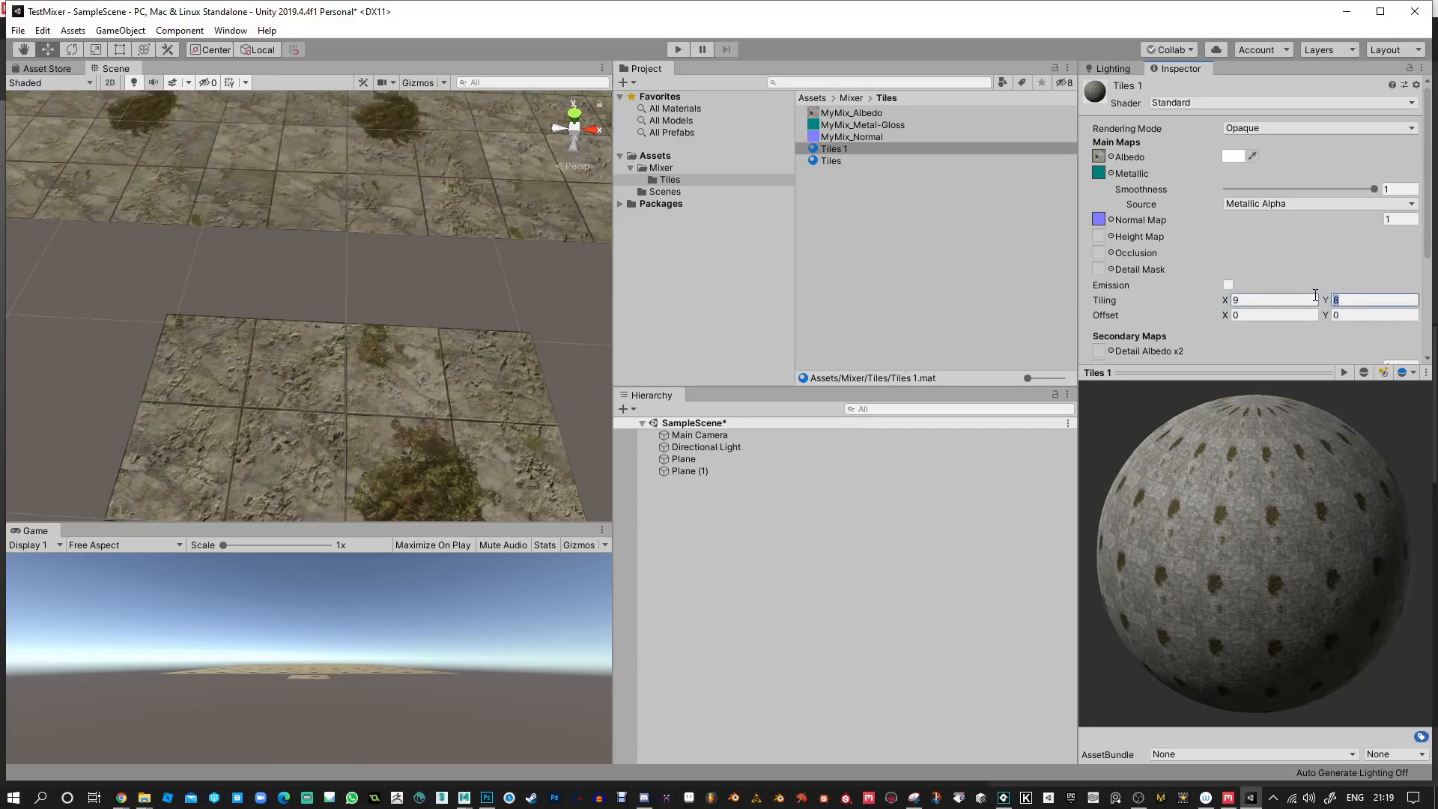
text(9)
alt+drag(558, 331, 367, 337)
scroll(410, 245, down, 5)
alt+drag(410, 245, 186, 361)
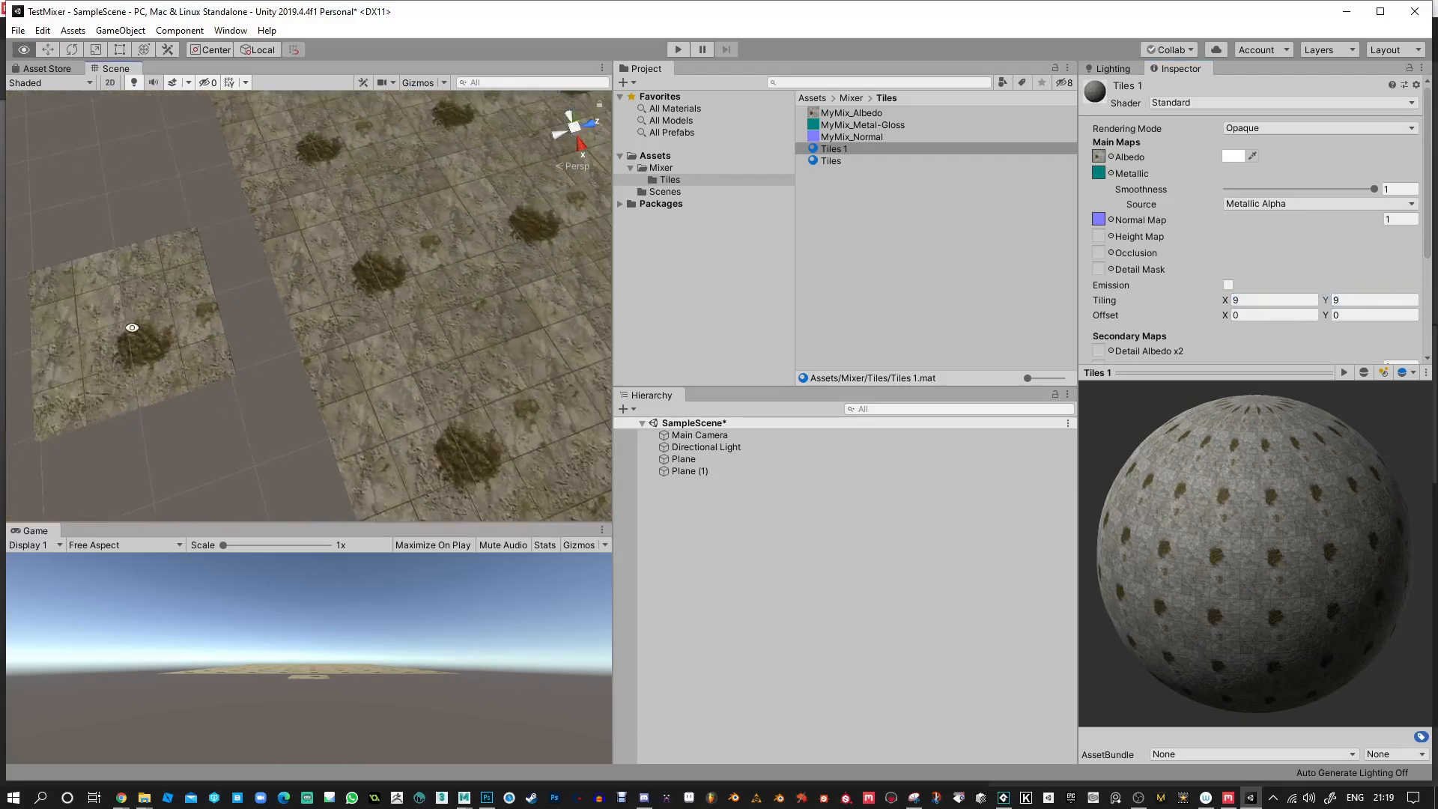
Delete the small original plane and view the repeating tiles across the large plane.
click(186, 361)
middle_drag(401, 380, 367, 359)
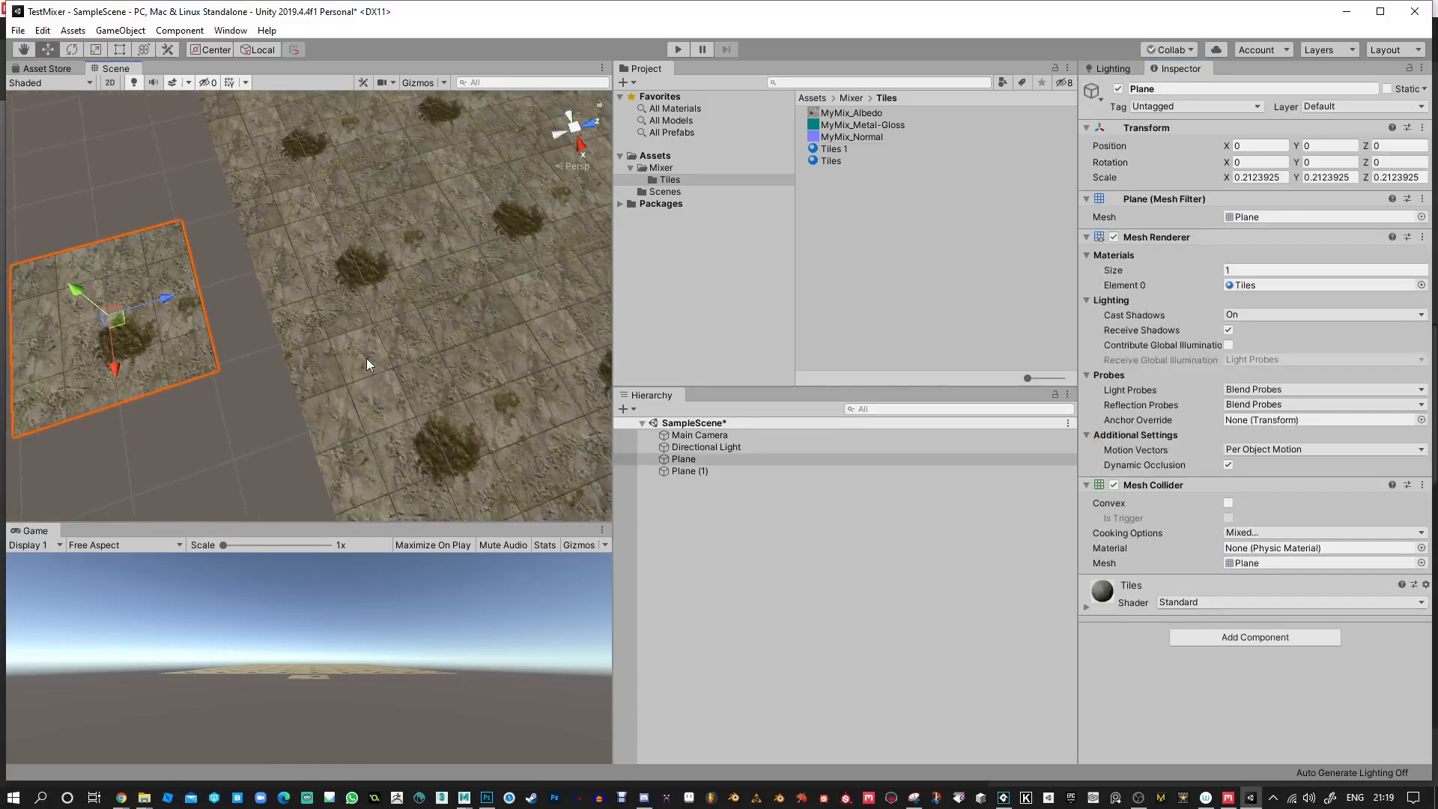
key(Delete)
alt+drag(370, 358, 420, 411)
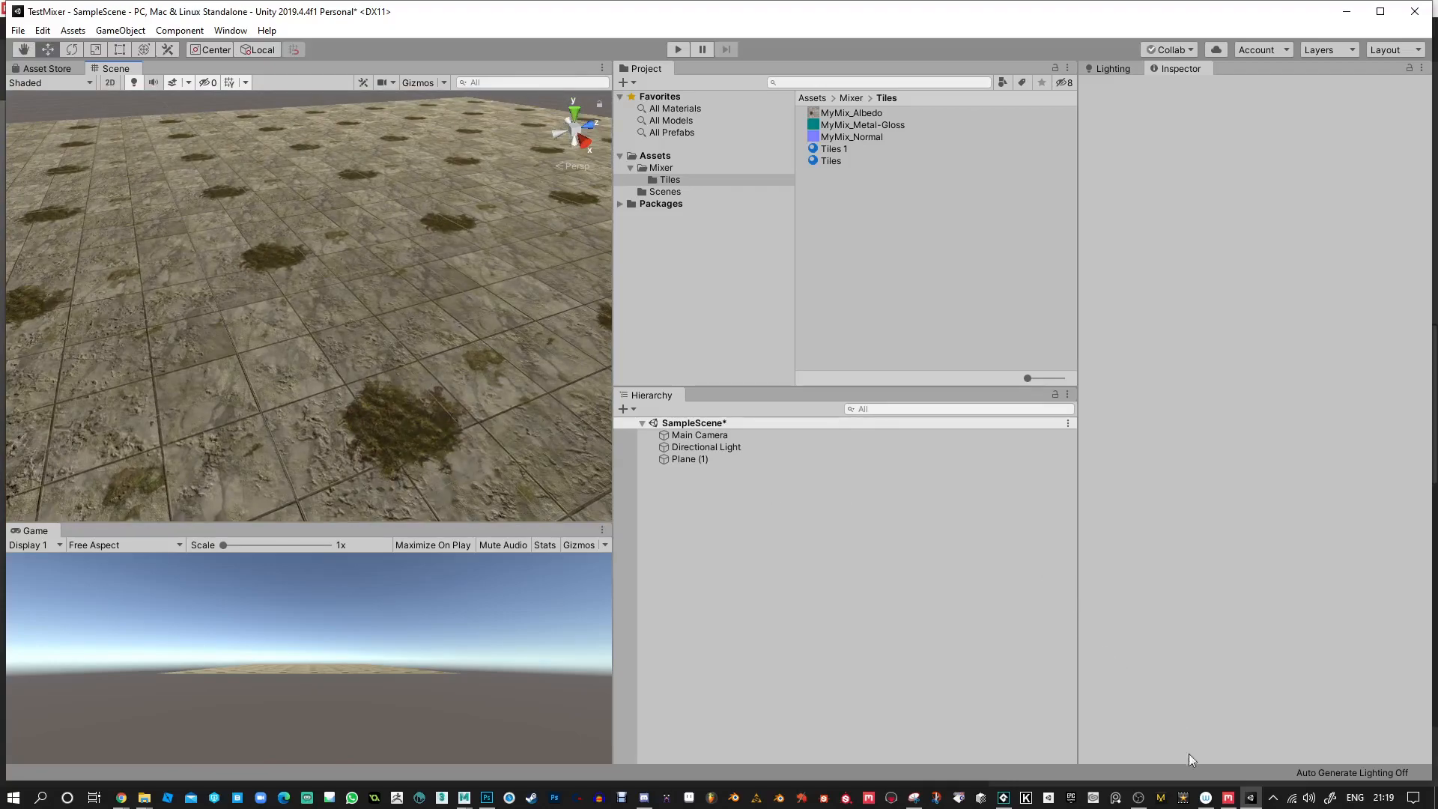
Switch to Quixel Mixer and save the mix as MyMix in the Sewers project.
click(1228, 799)
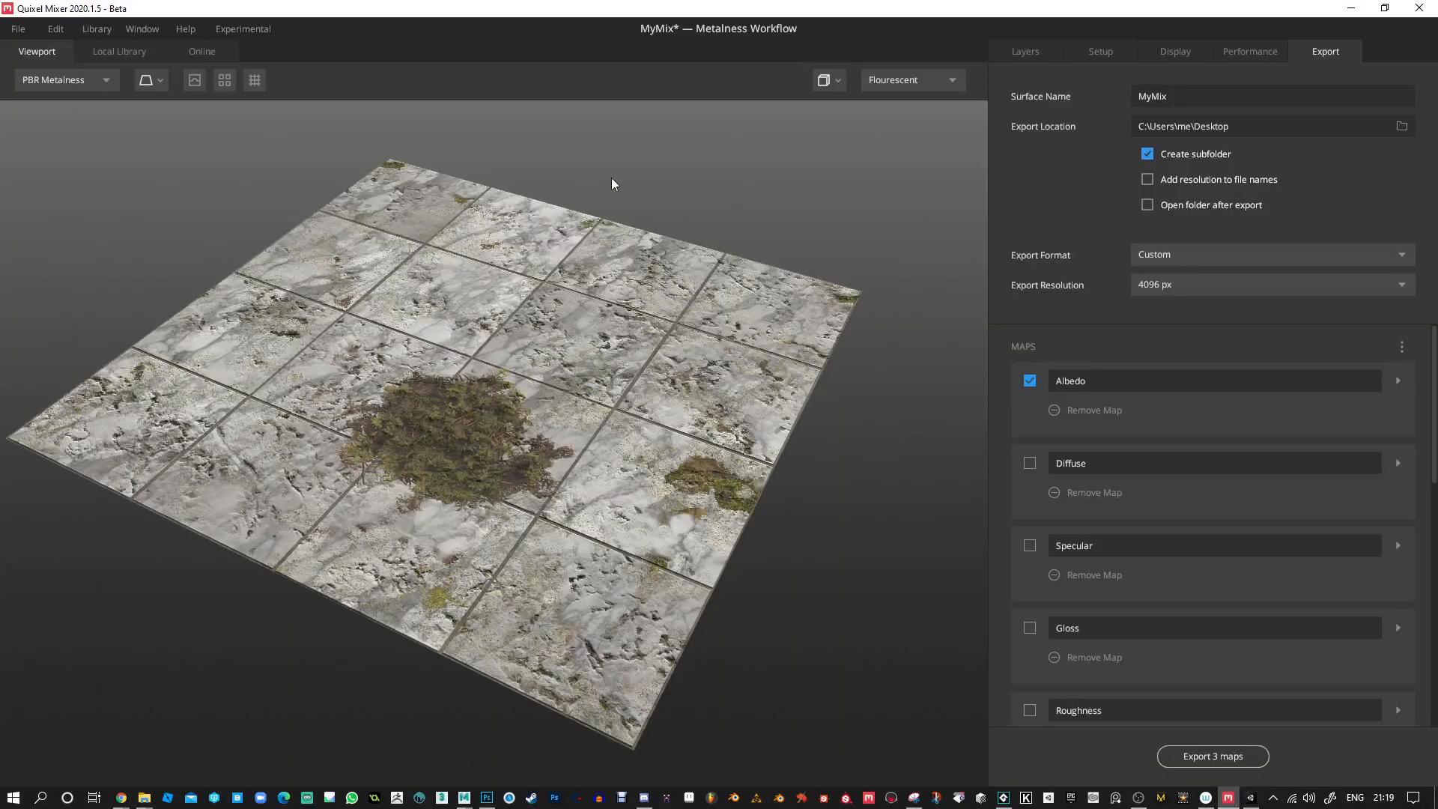
click(17, 34)
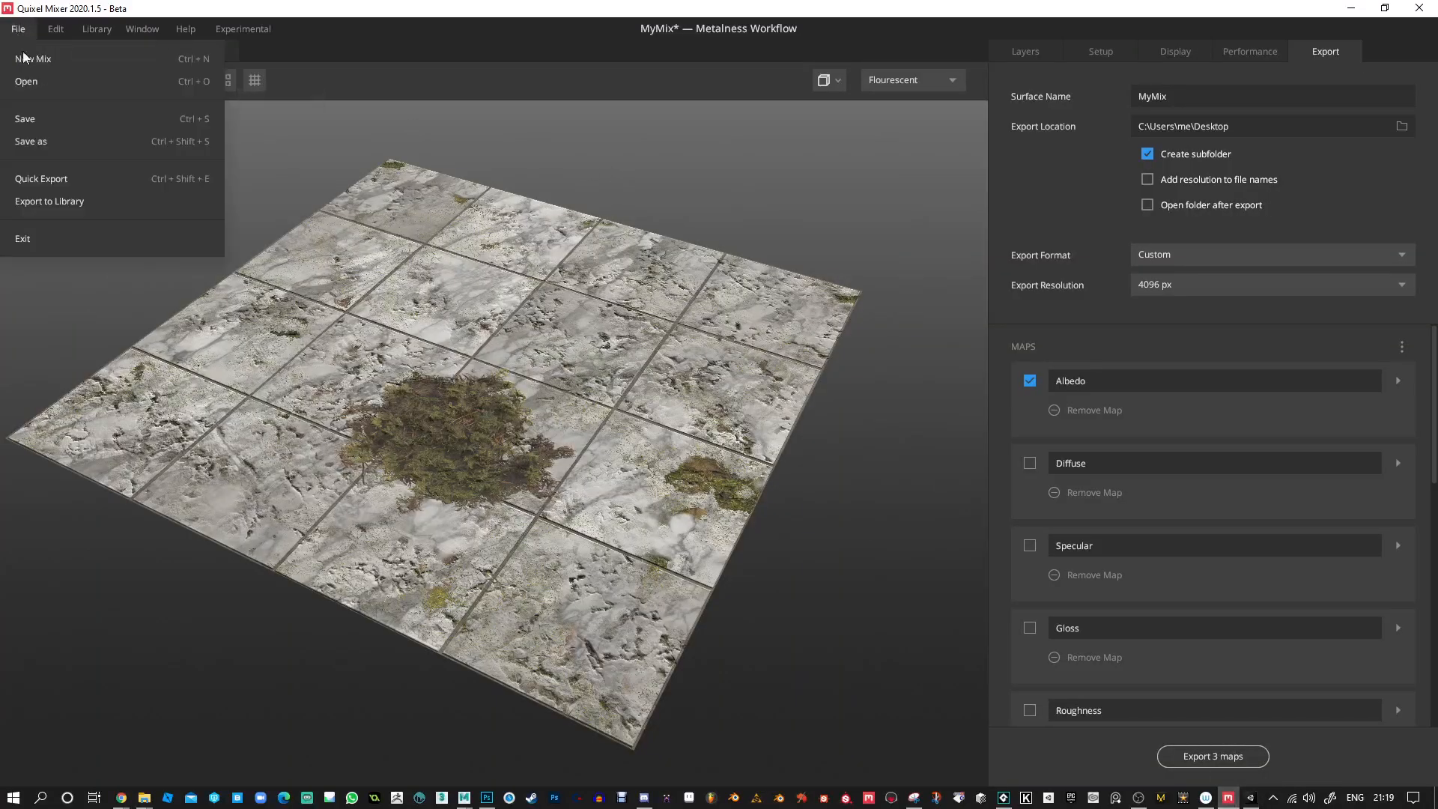
click(34, 120)
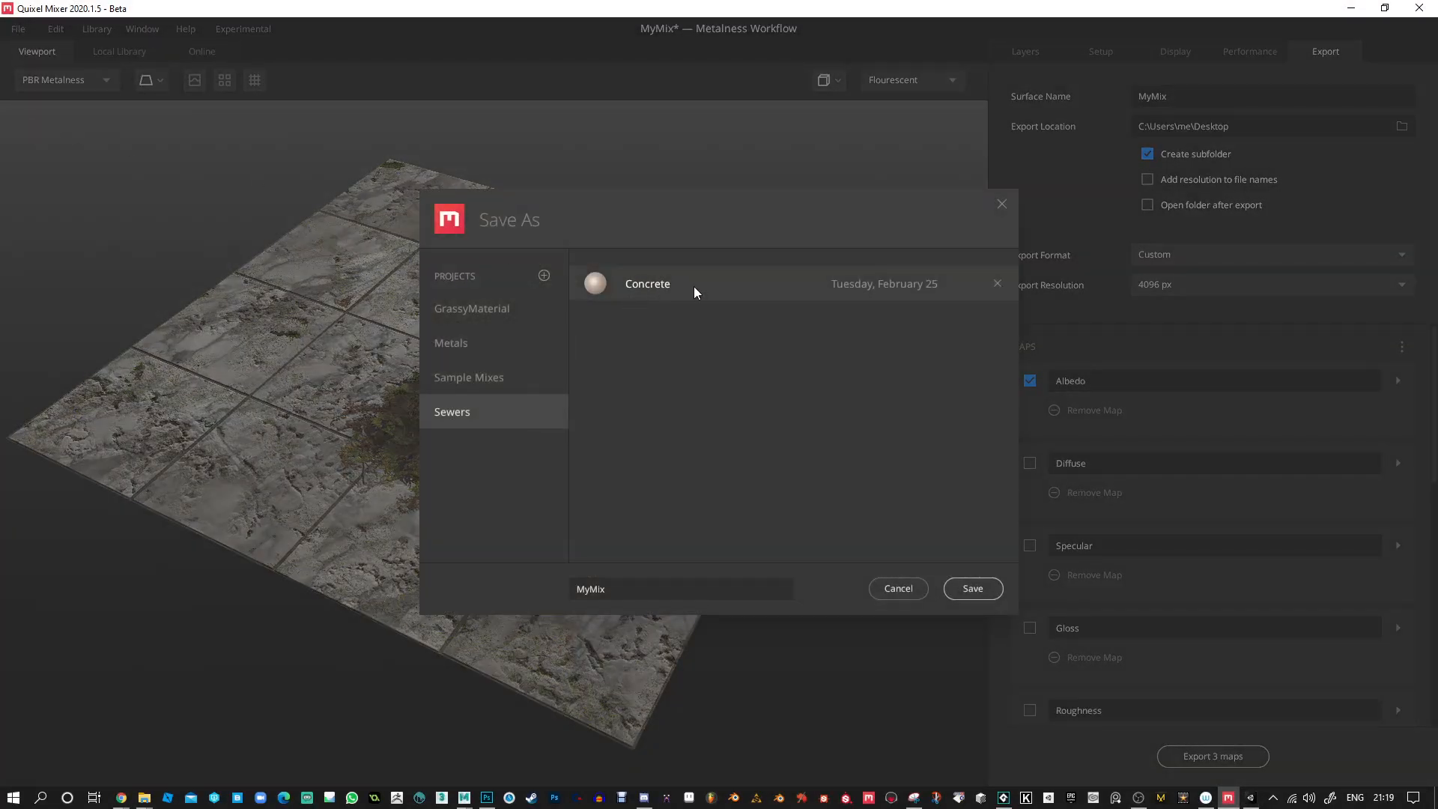
click(958, 589)
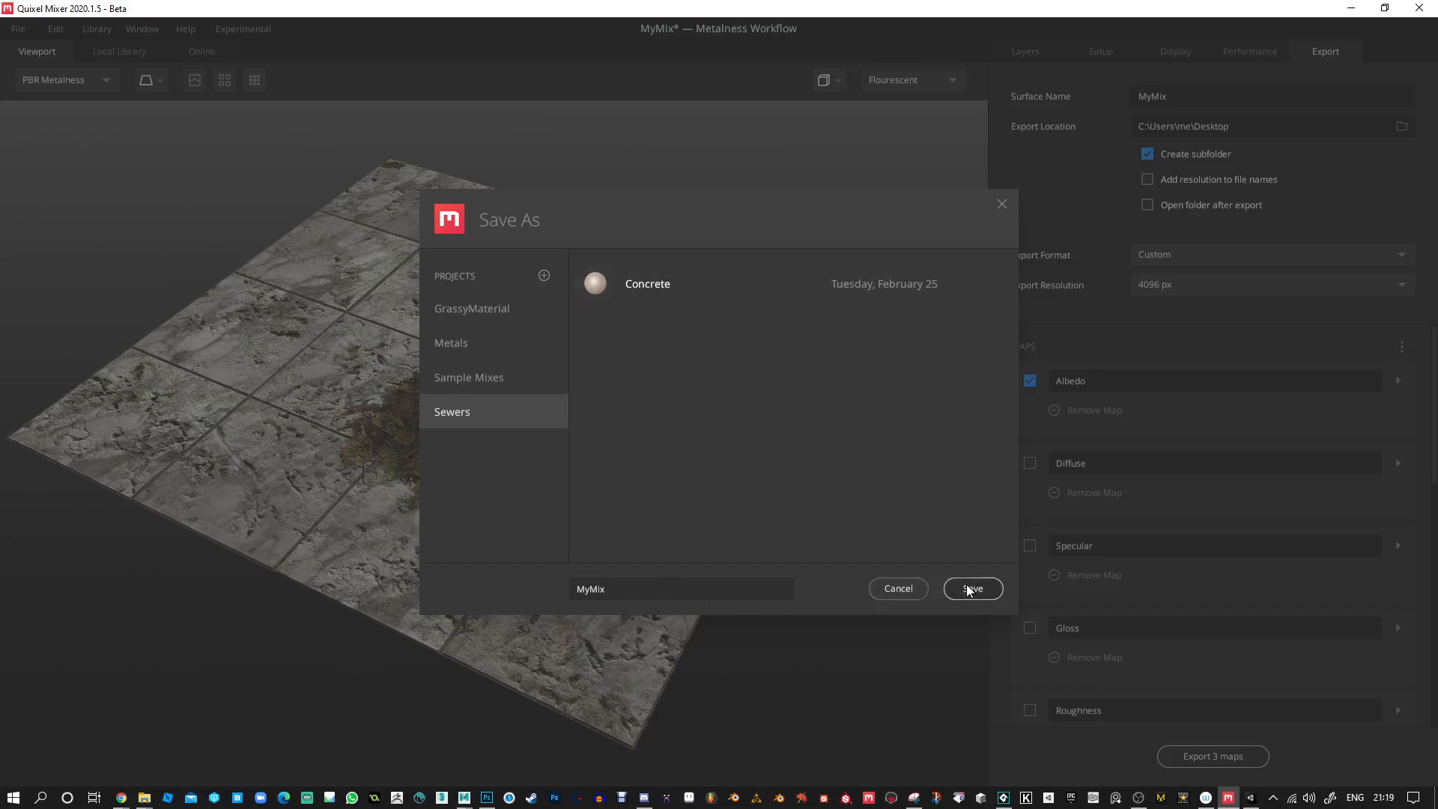
Hide the Moss Patch and Mossy Ground 2X2 M layers.
click(1015, 53)
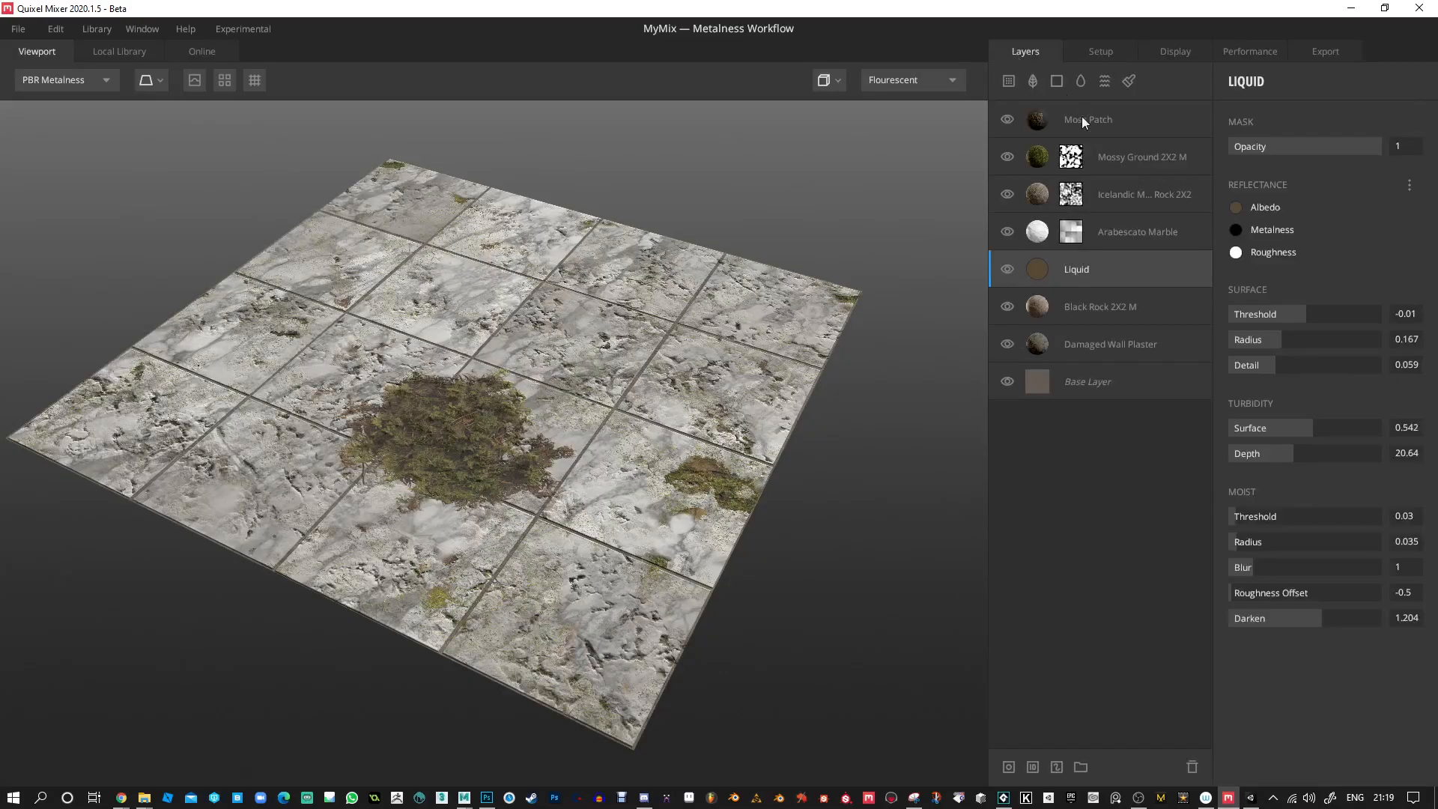
click(1013, 123)
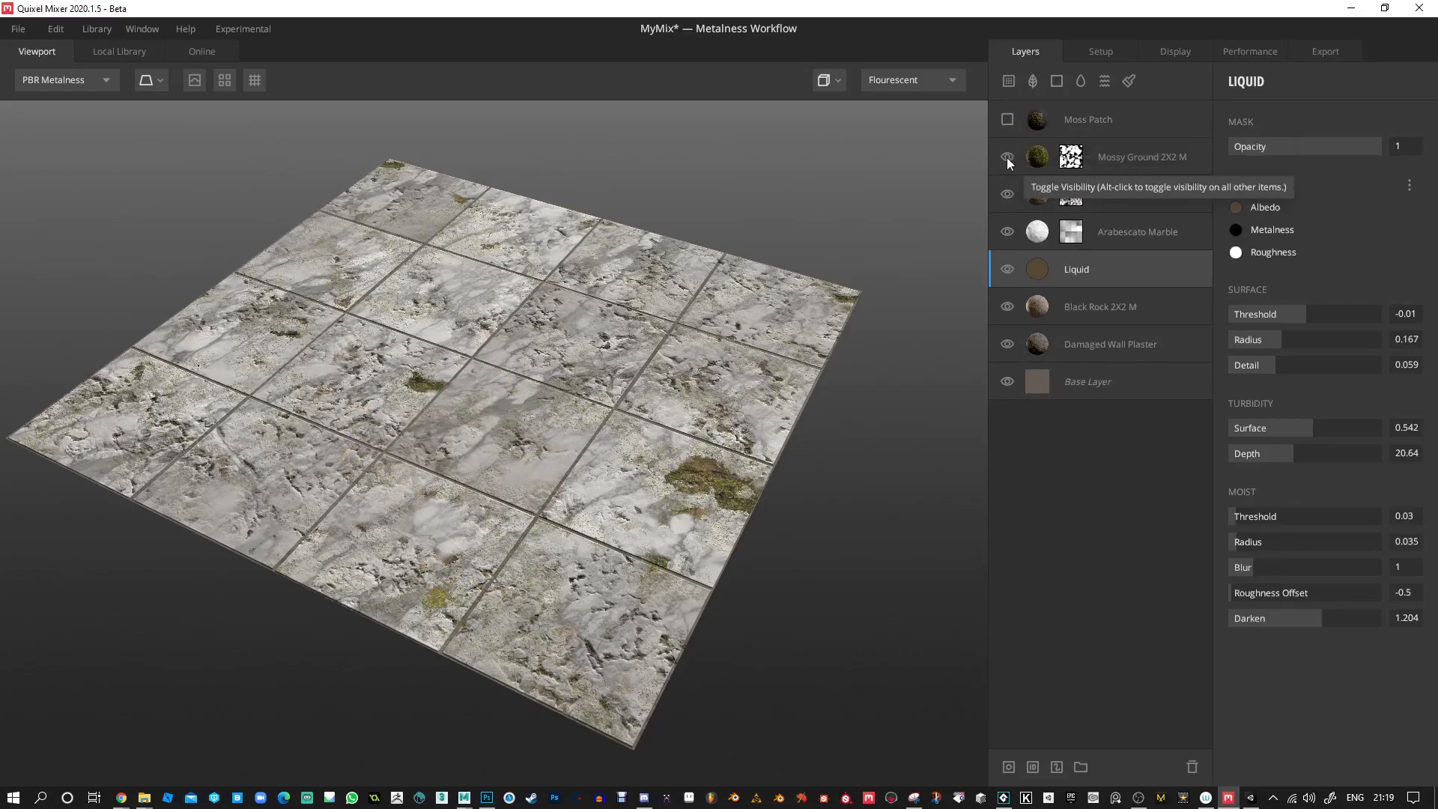
click(1007, 157)
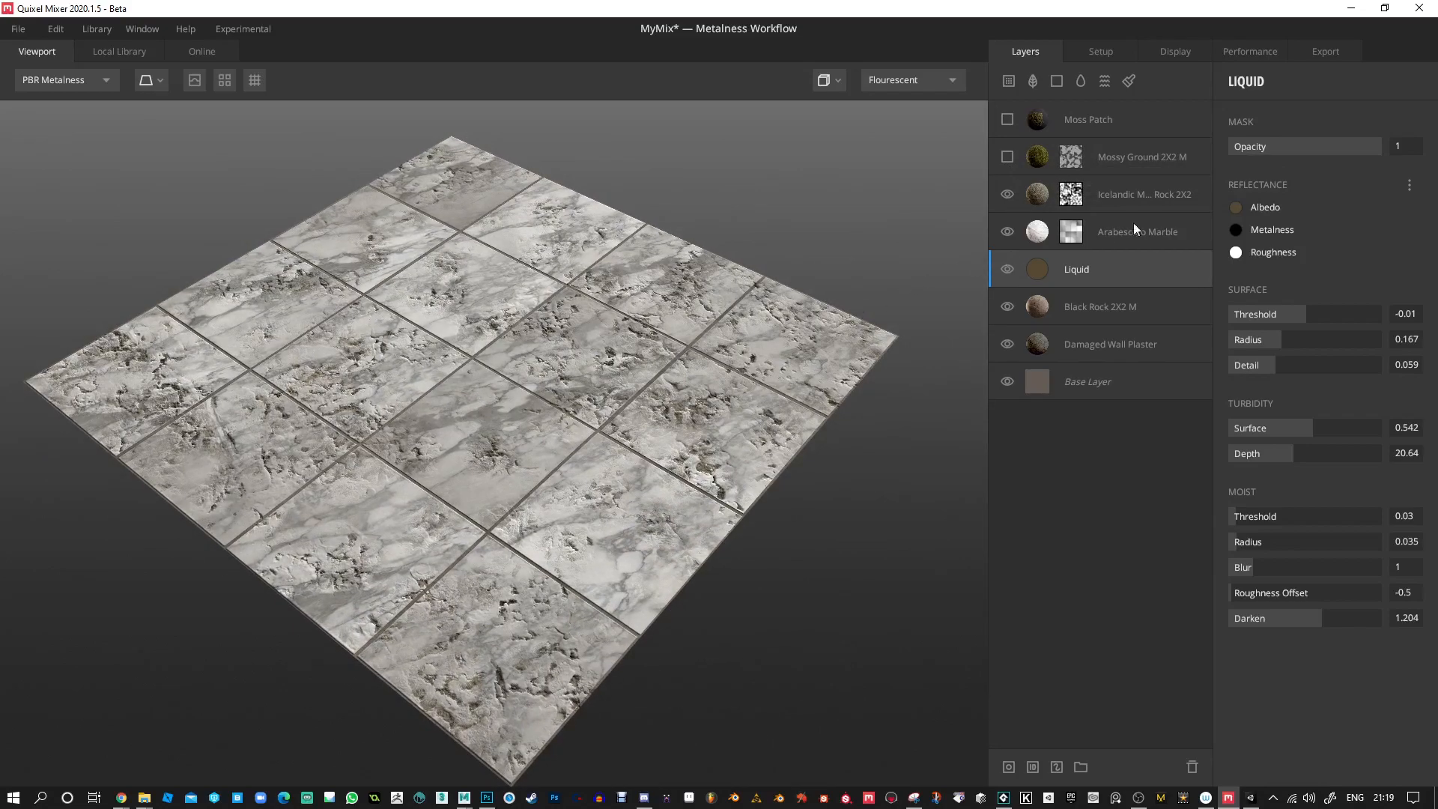
Rename the export surface to MyMixA and export its three maps to the desktop.
click(1327, 53)
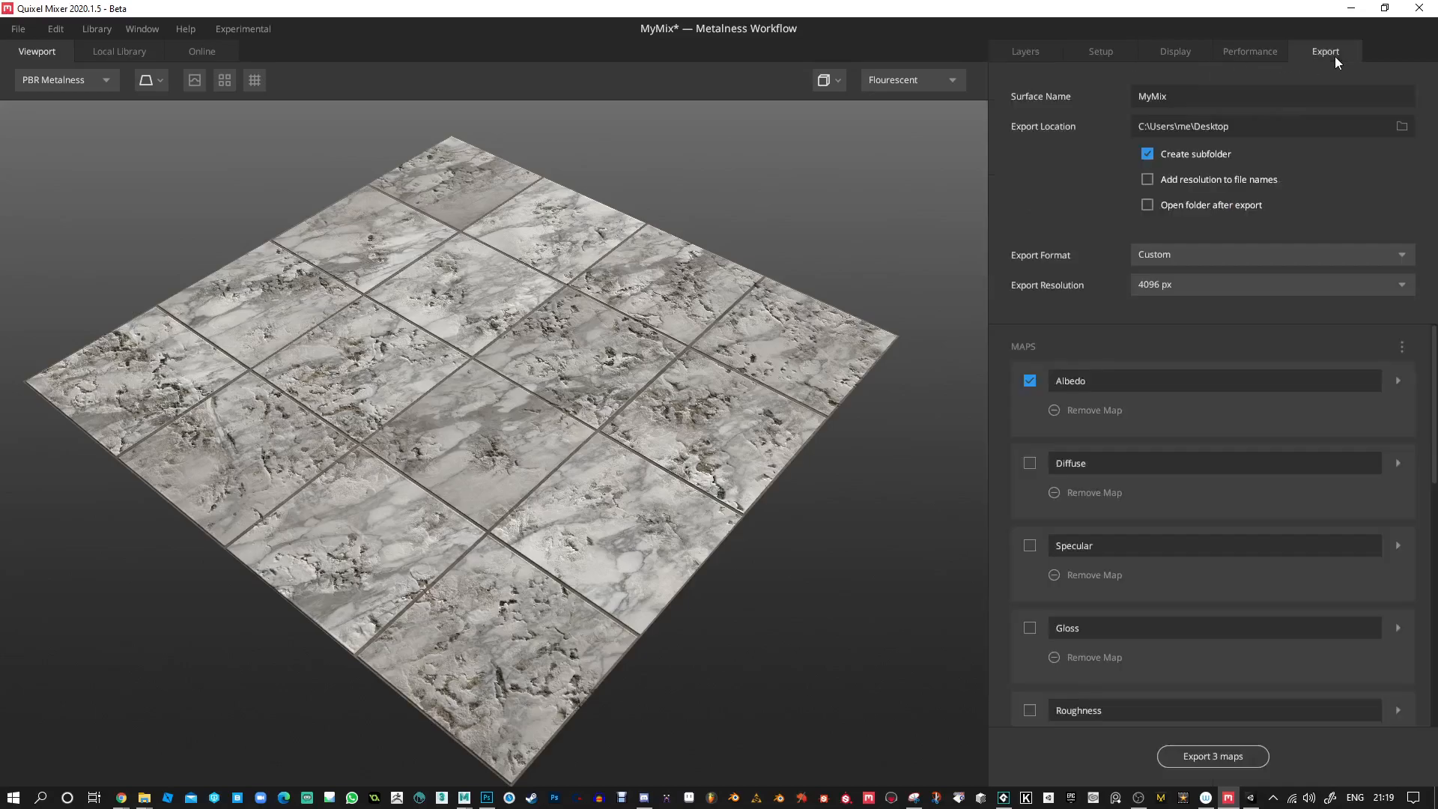
click(1191, 98)
click(1229, 755)
Switch to Unity and import the three MyMixA maps from the desktop's MyMixA folder into the Tiles folder.
click(1251, 797)
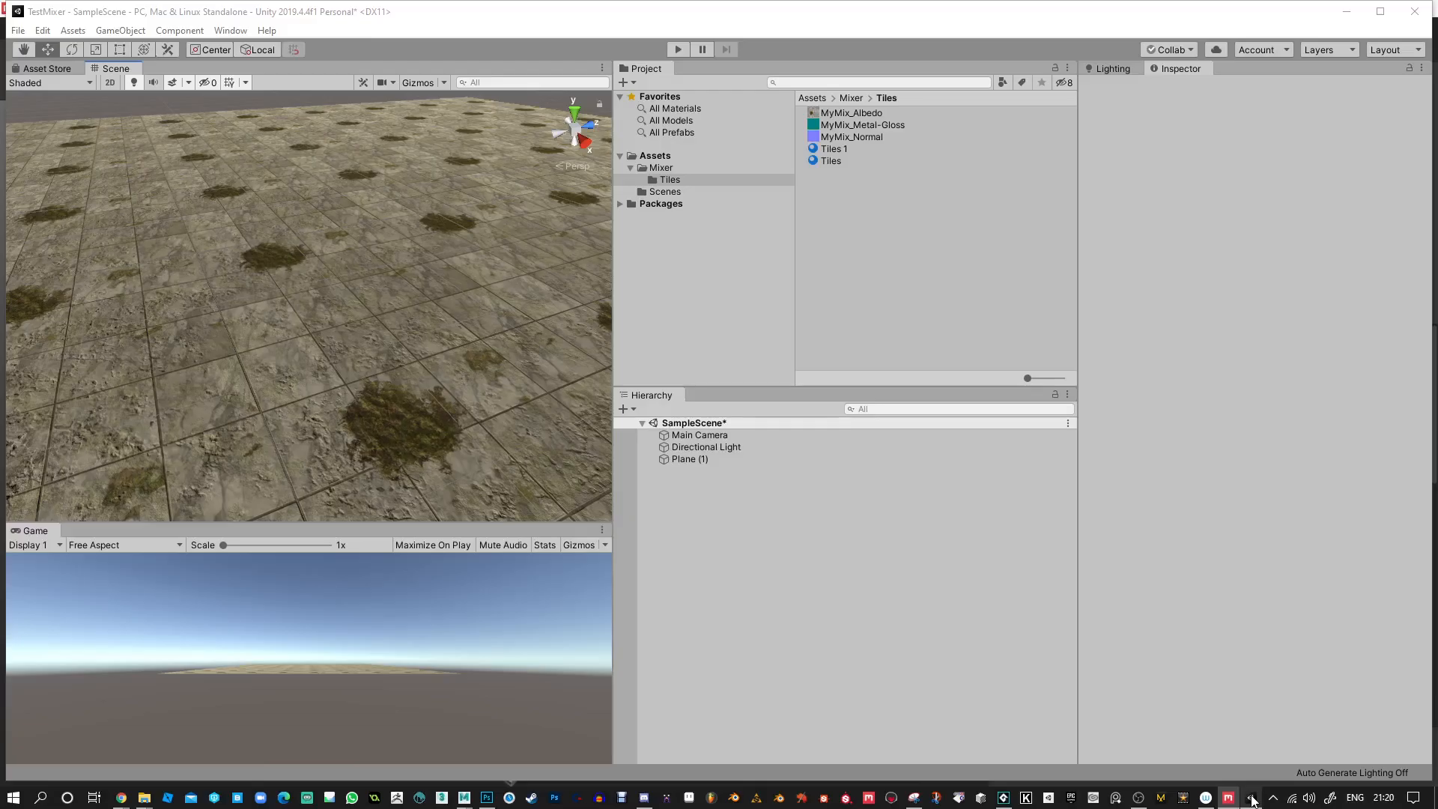
right_click(852, 189)
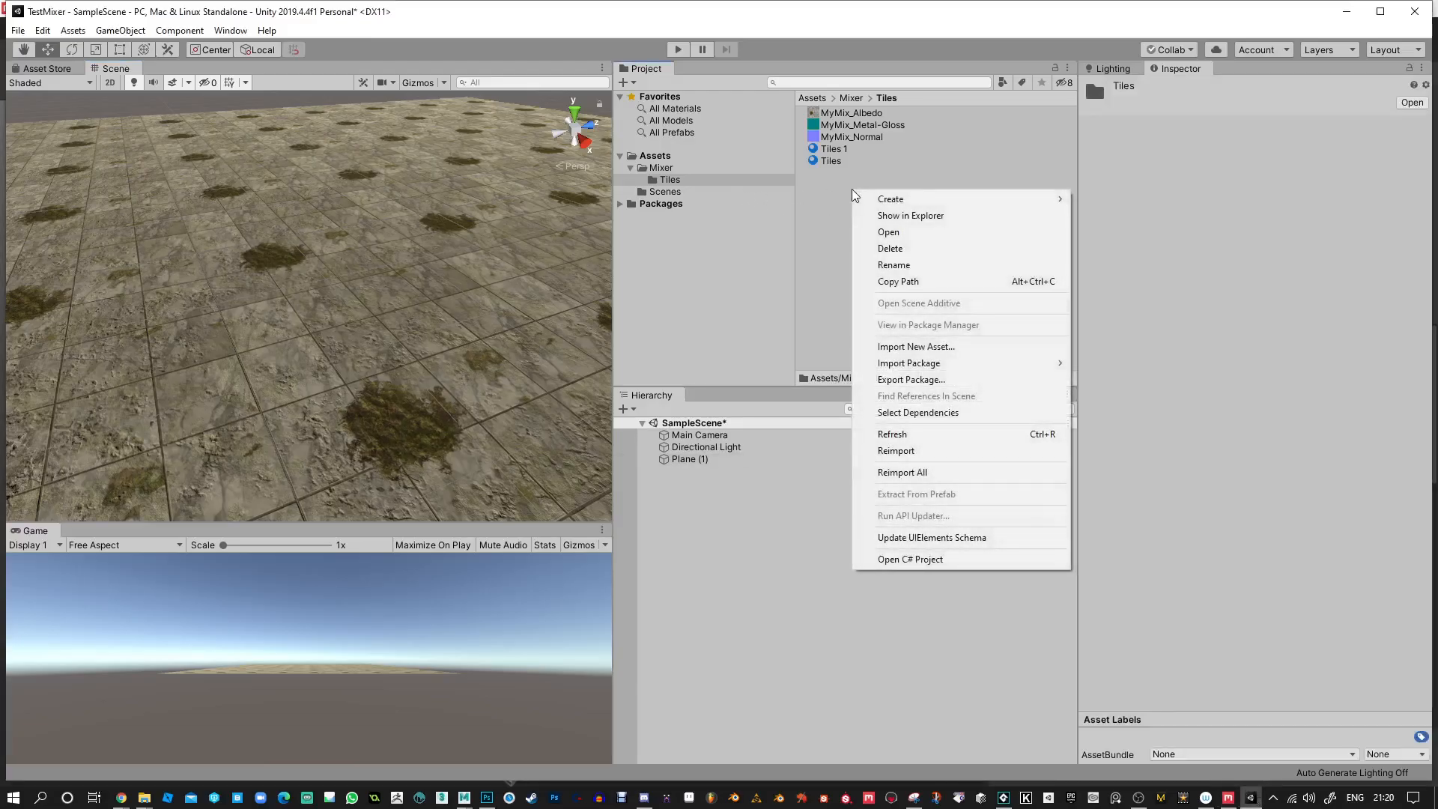
click(935, 347)
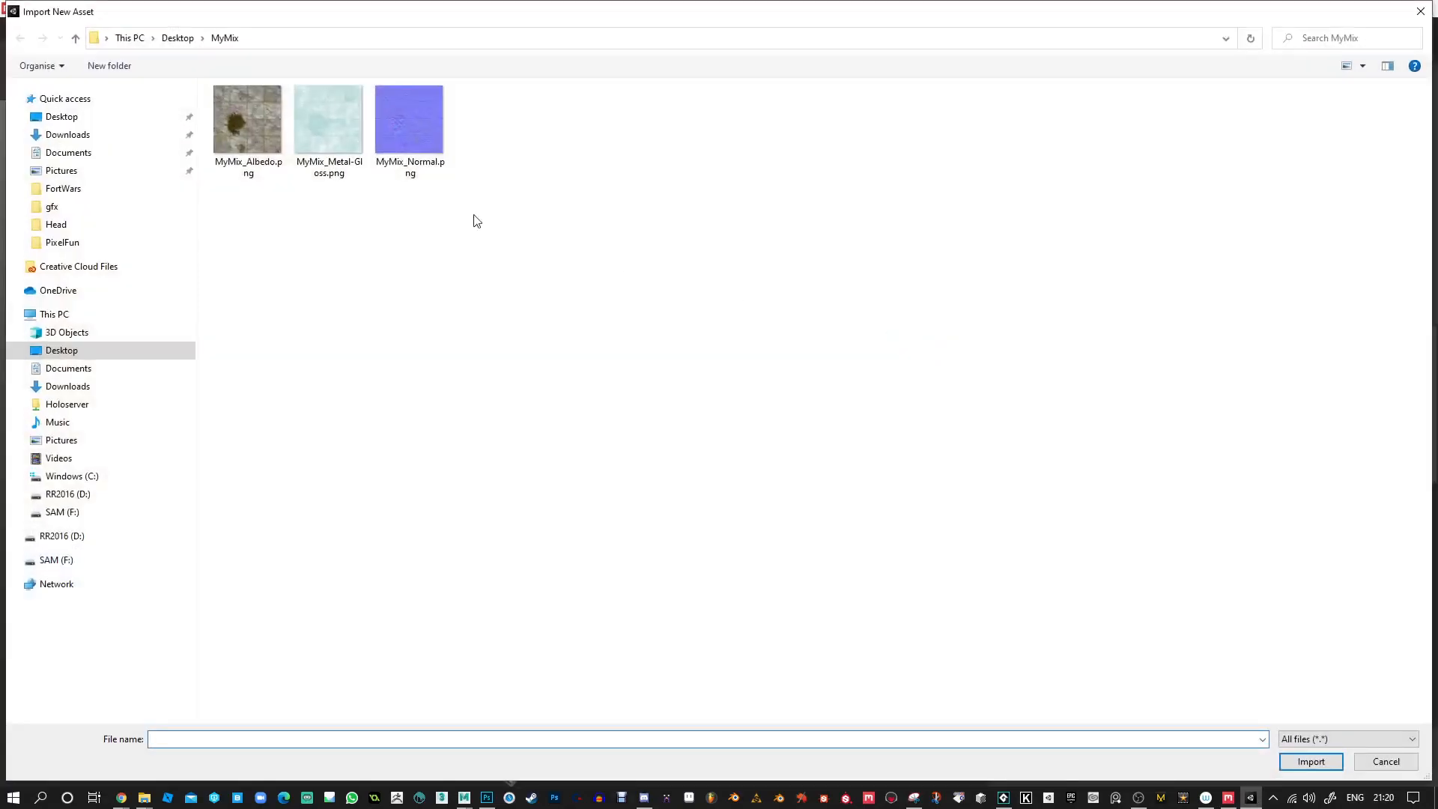
click(177, 37)
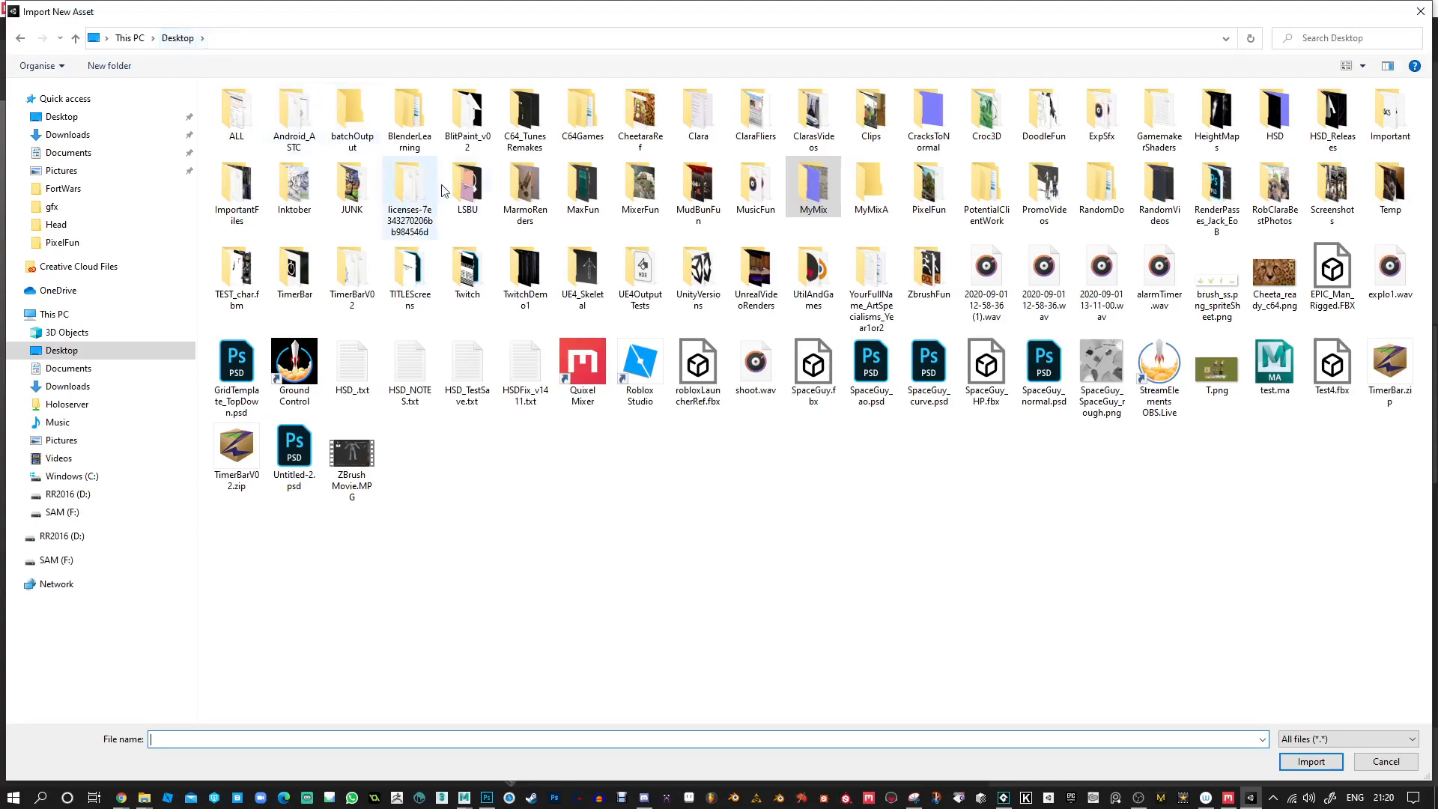
double_click(866, 201)
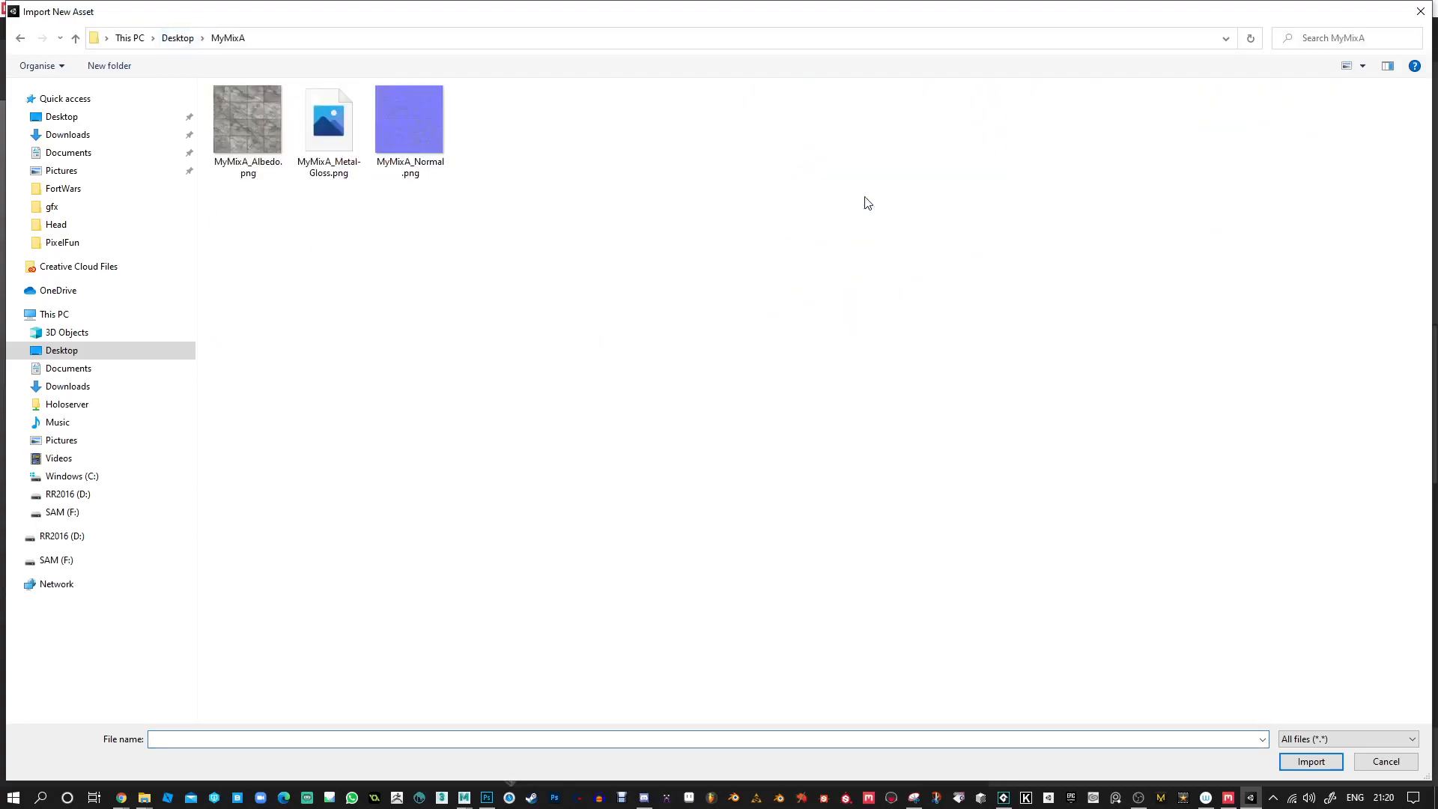
drag(246, 230, 444, 121)
click(1308, 762)
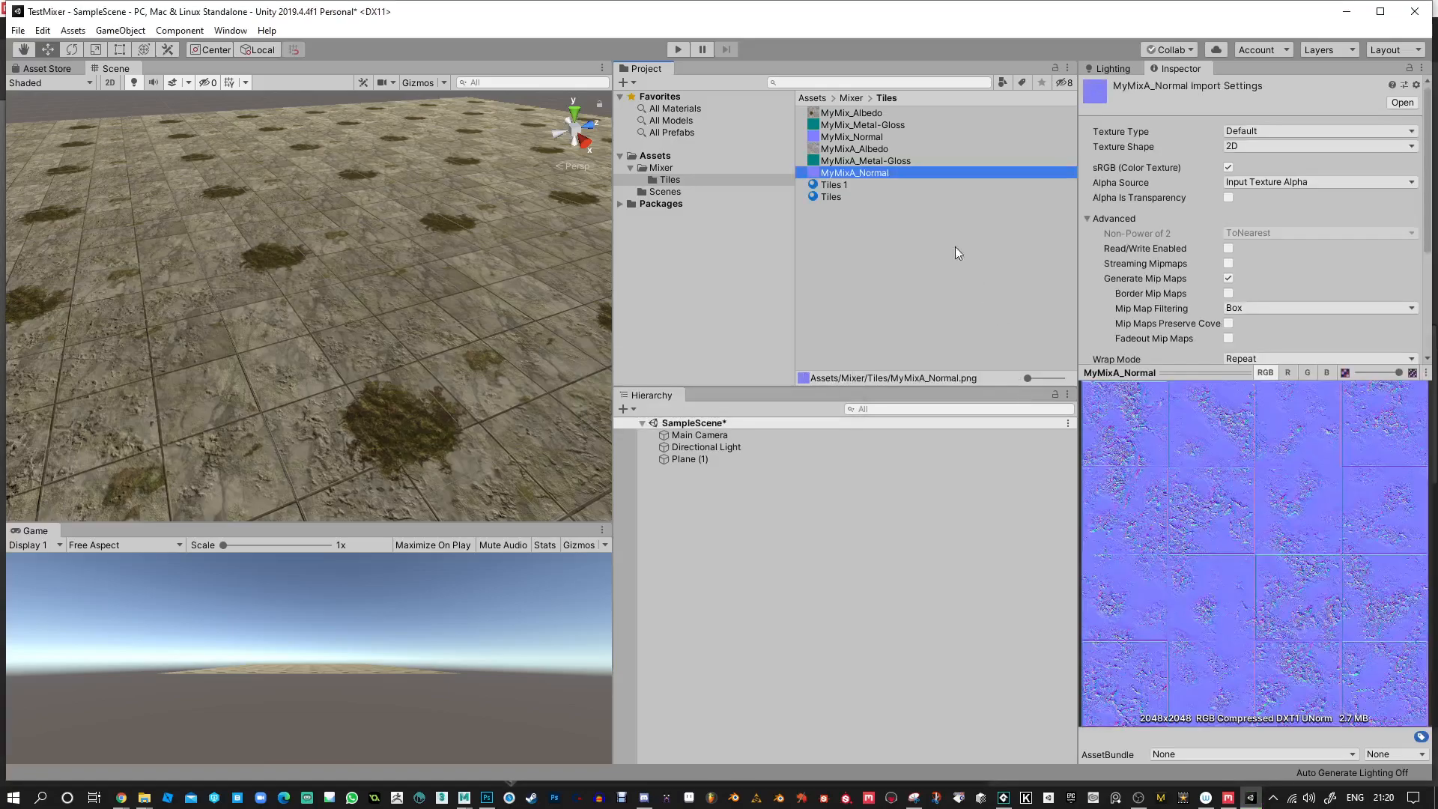
Assign the MyMixA albedo, metal-gloss and normal textures to the Tiles material, and mark the normal texture as a normal map.
click(830, 196)
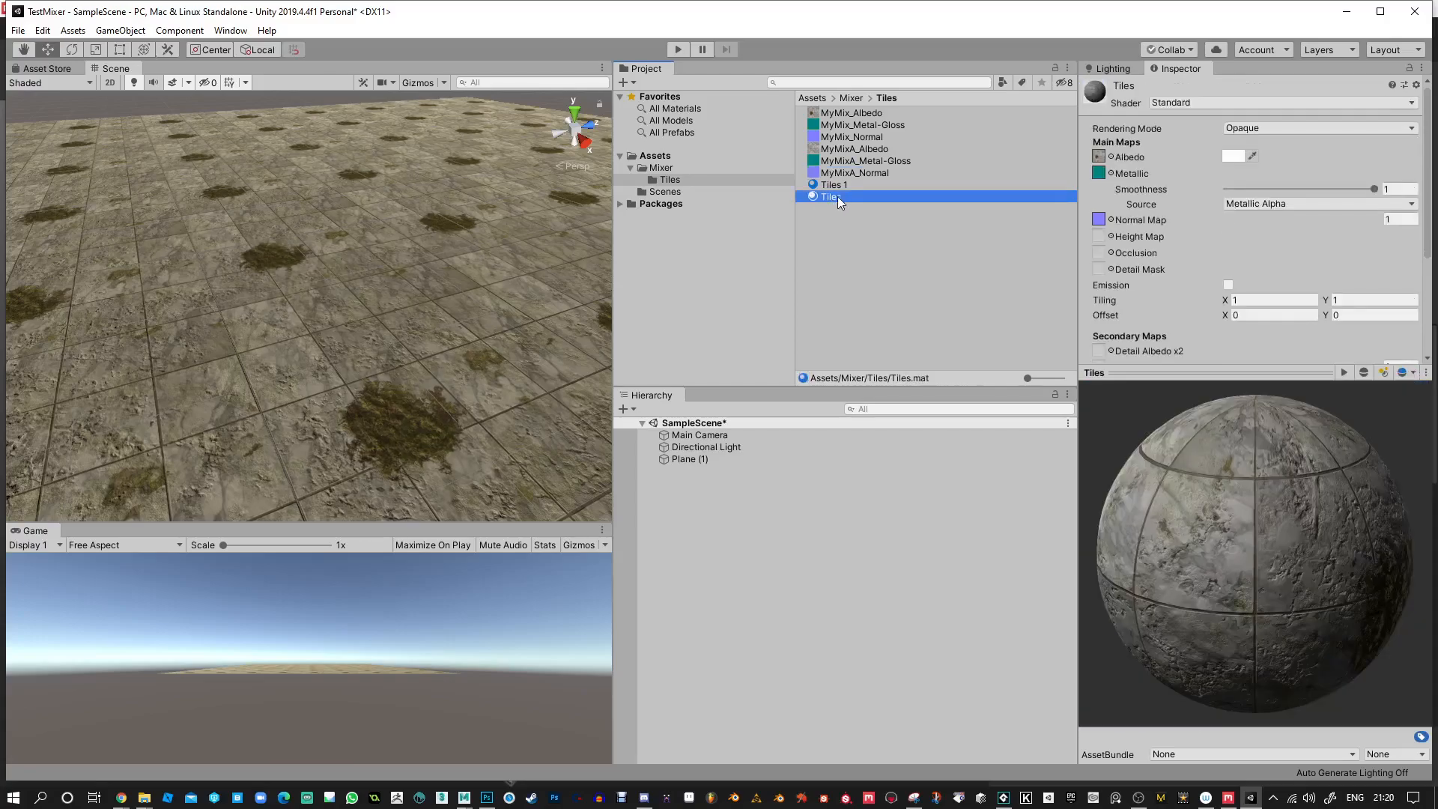
drag(833, 159, 1097, 157)
drag(837, 160, 1099, 173)
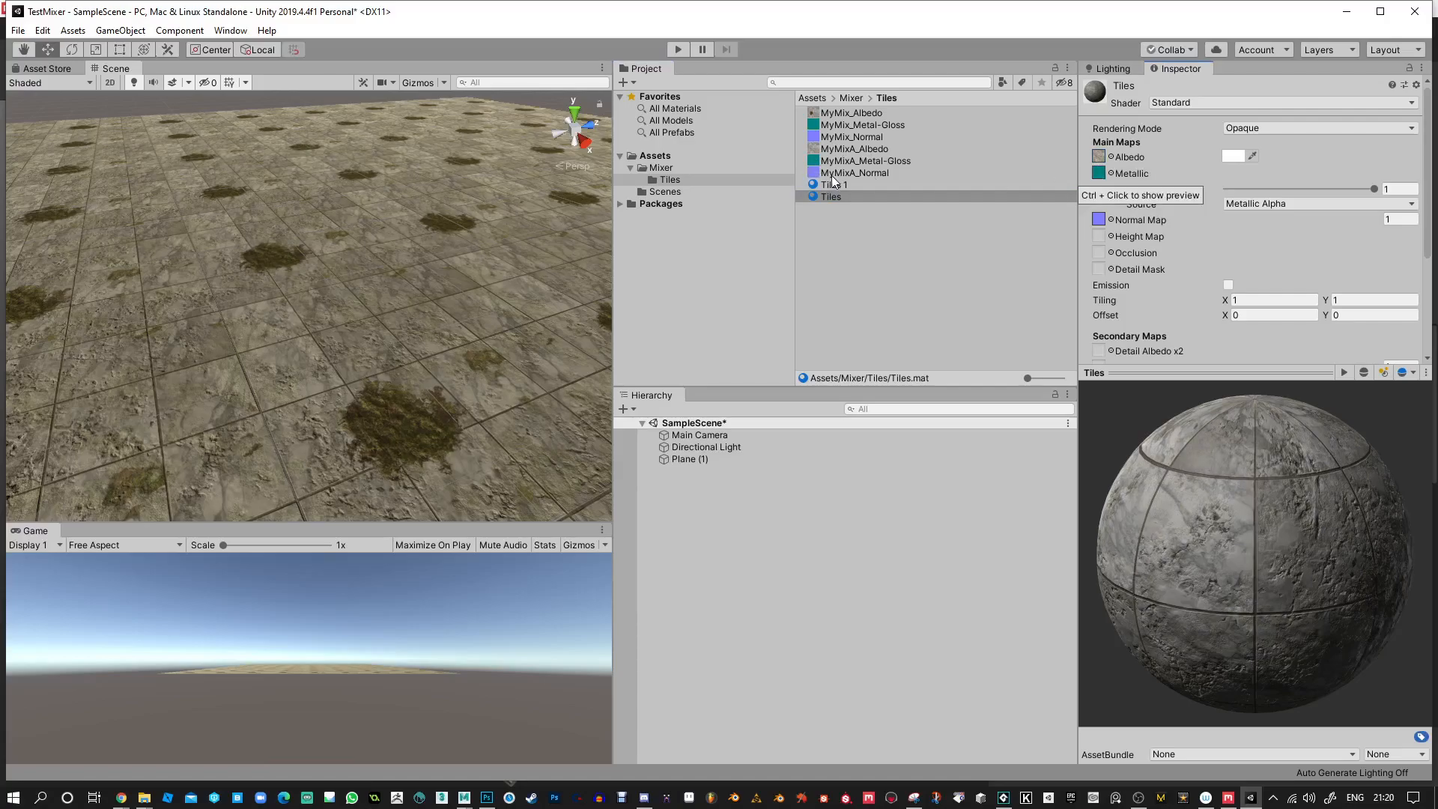
click(810, 175)
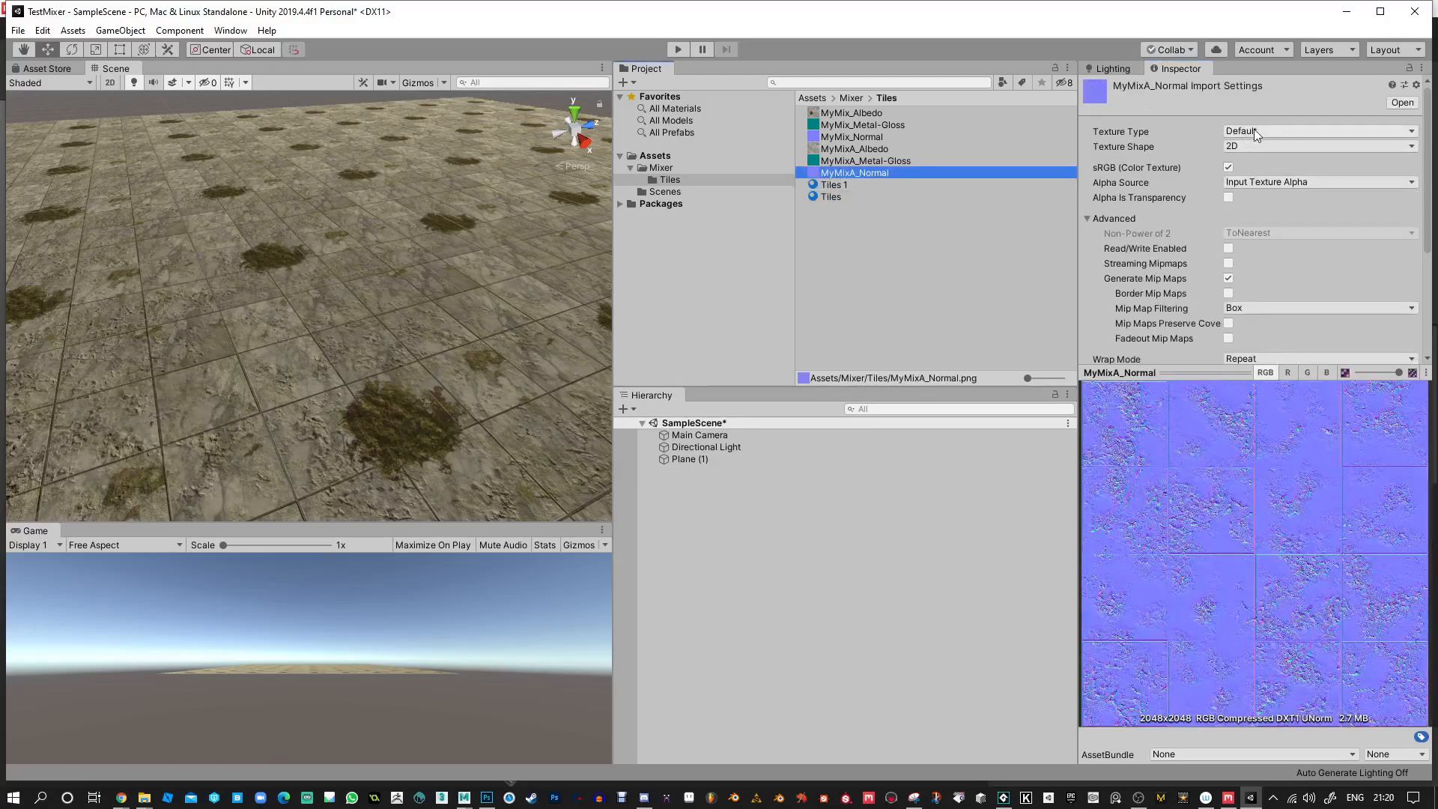
click(833, 196)
drag(830, 177, 1100, 221)
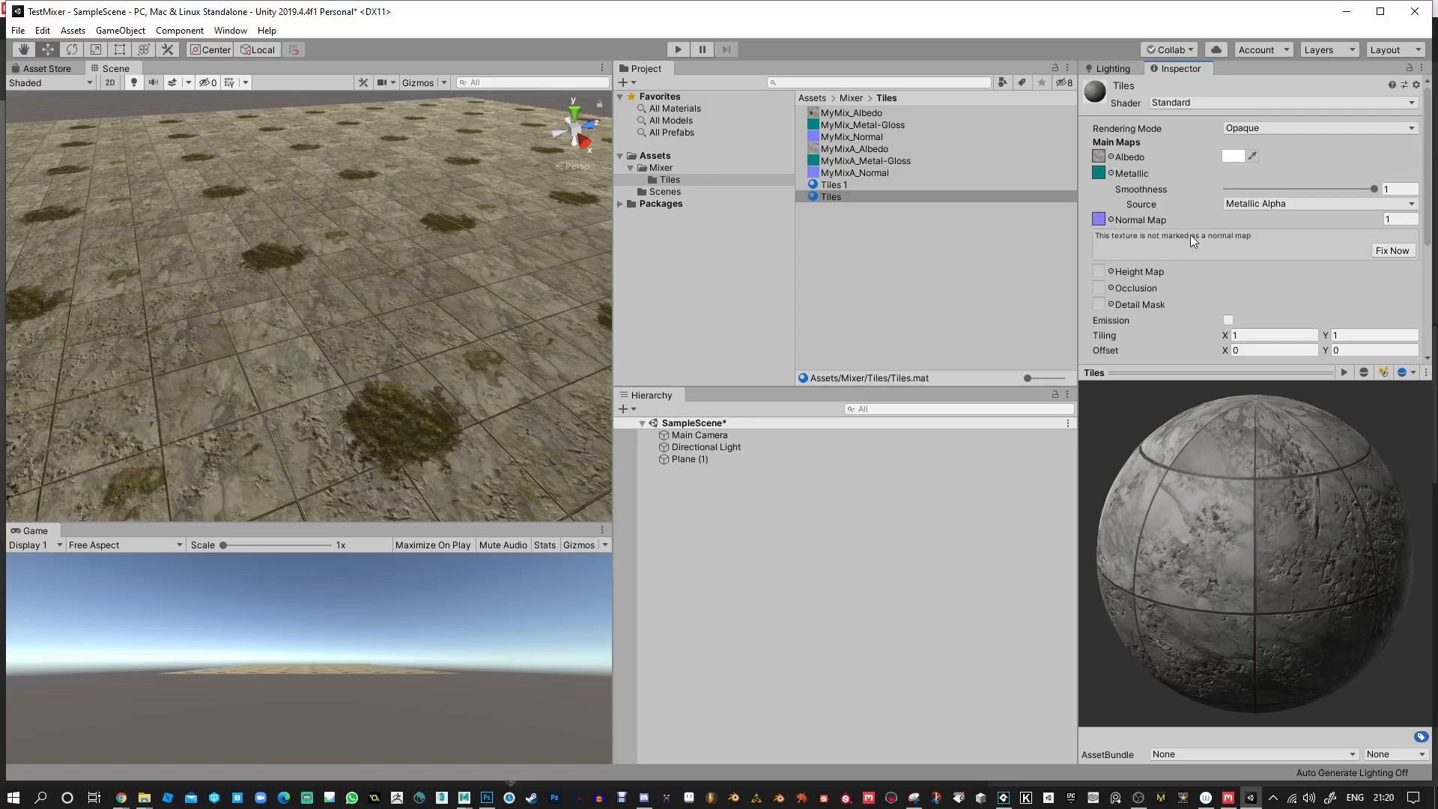
click(1399, 251)
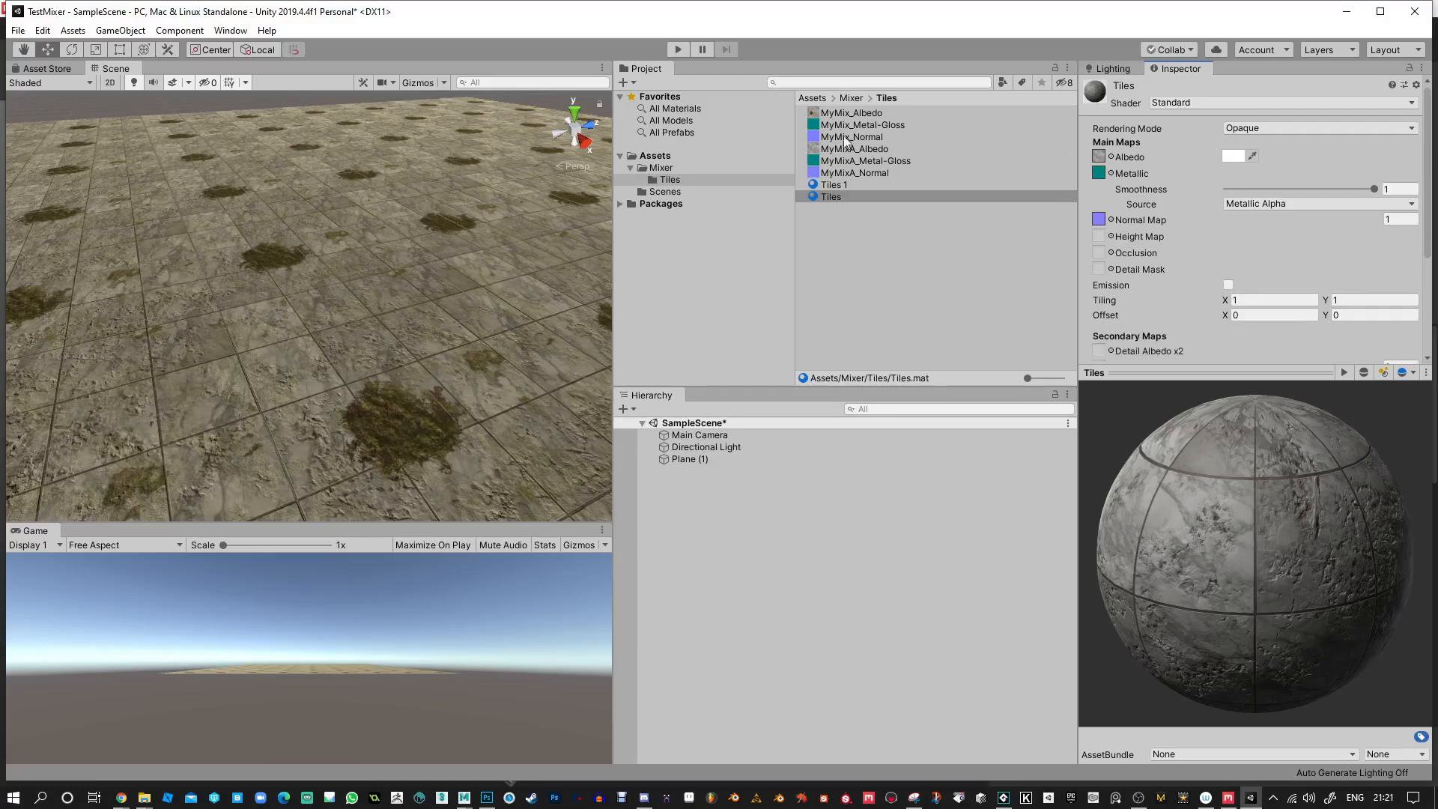
click(854, 172)
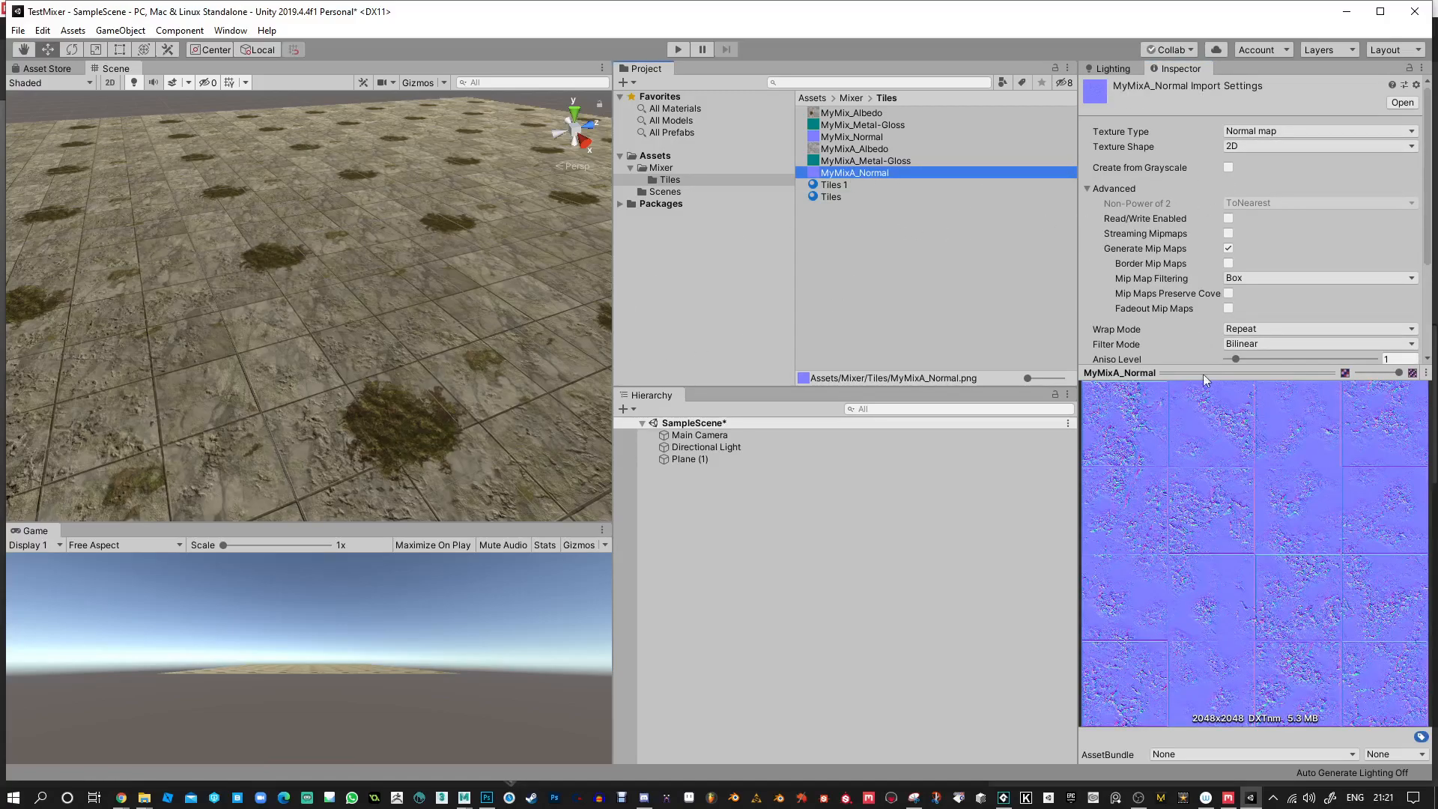
Apply the Tiles material to the large plane and set its tiling to 9 by 9.
alt+drag(478, 420, 577, 359)
click(833, 196)
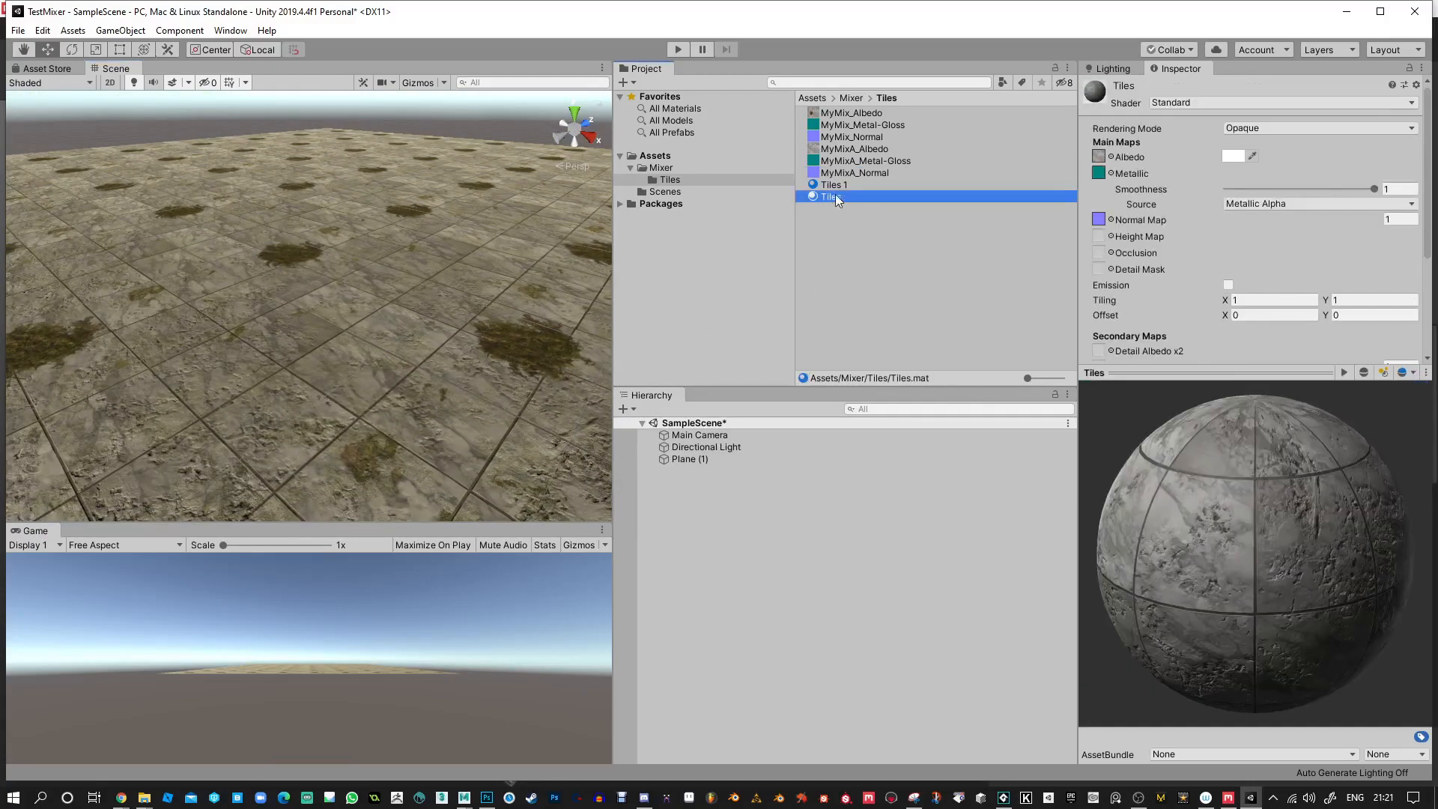
drag(834, 198, 532, 273)
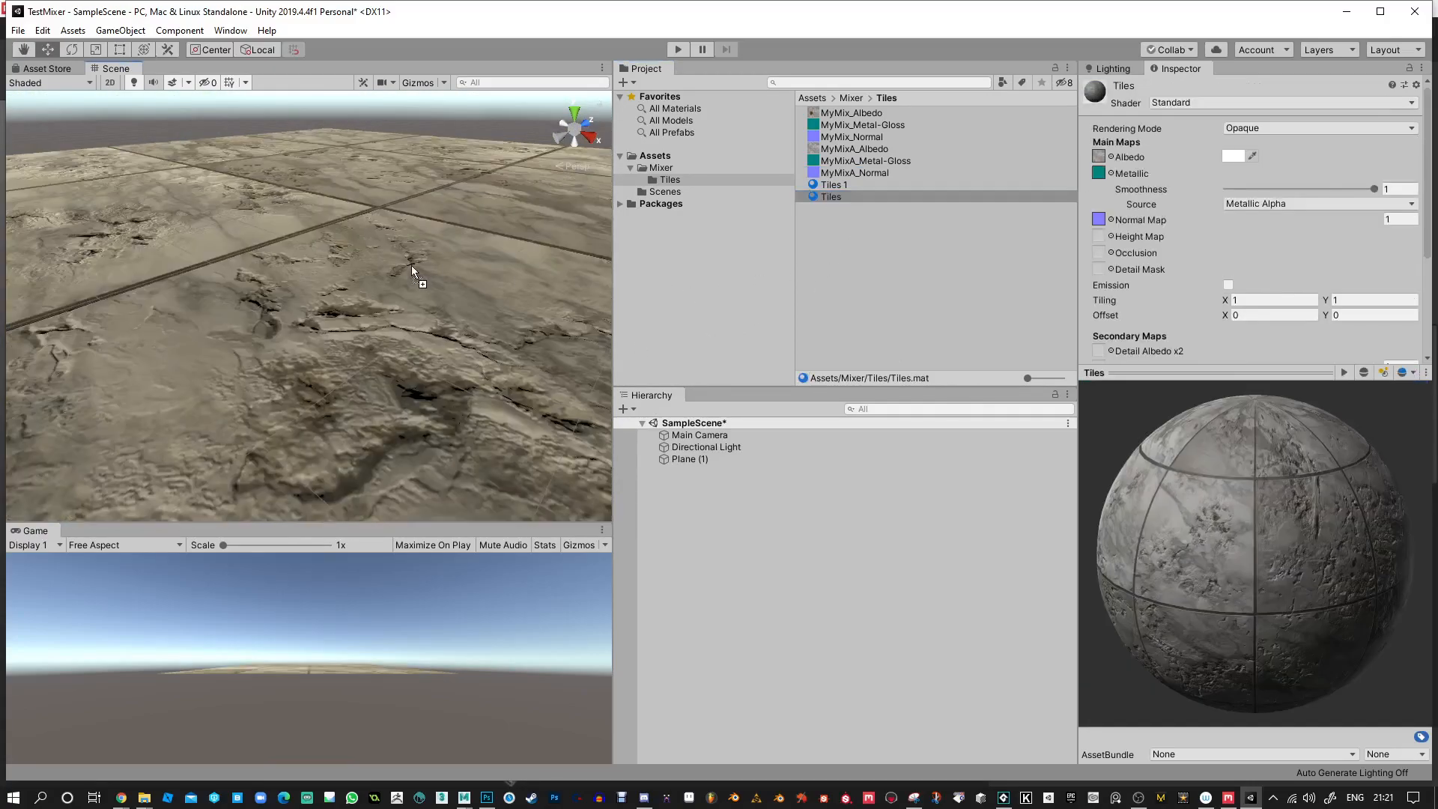
click(1276, 301)
text(9)
key(Tab)
text(9)
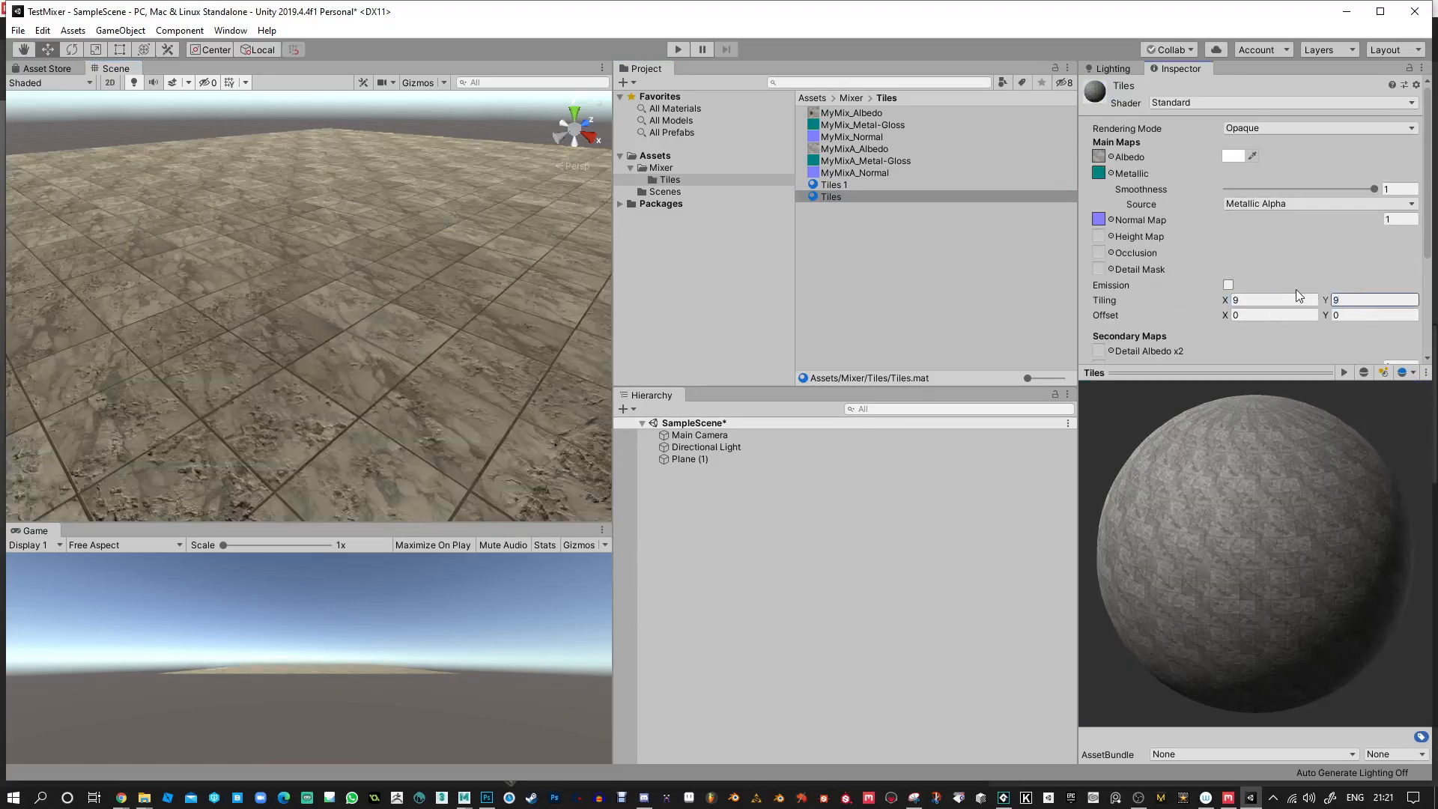
Alternate the Tiles and Tiles 1 materials on the plane to compare the clean and mossy floors.
drag(843, 195, 484, 260)
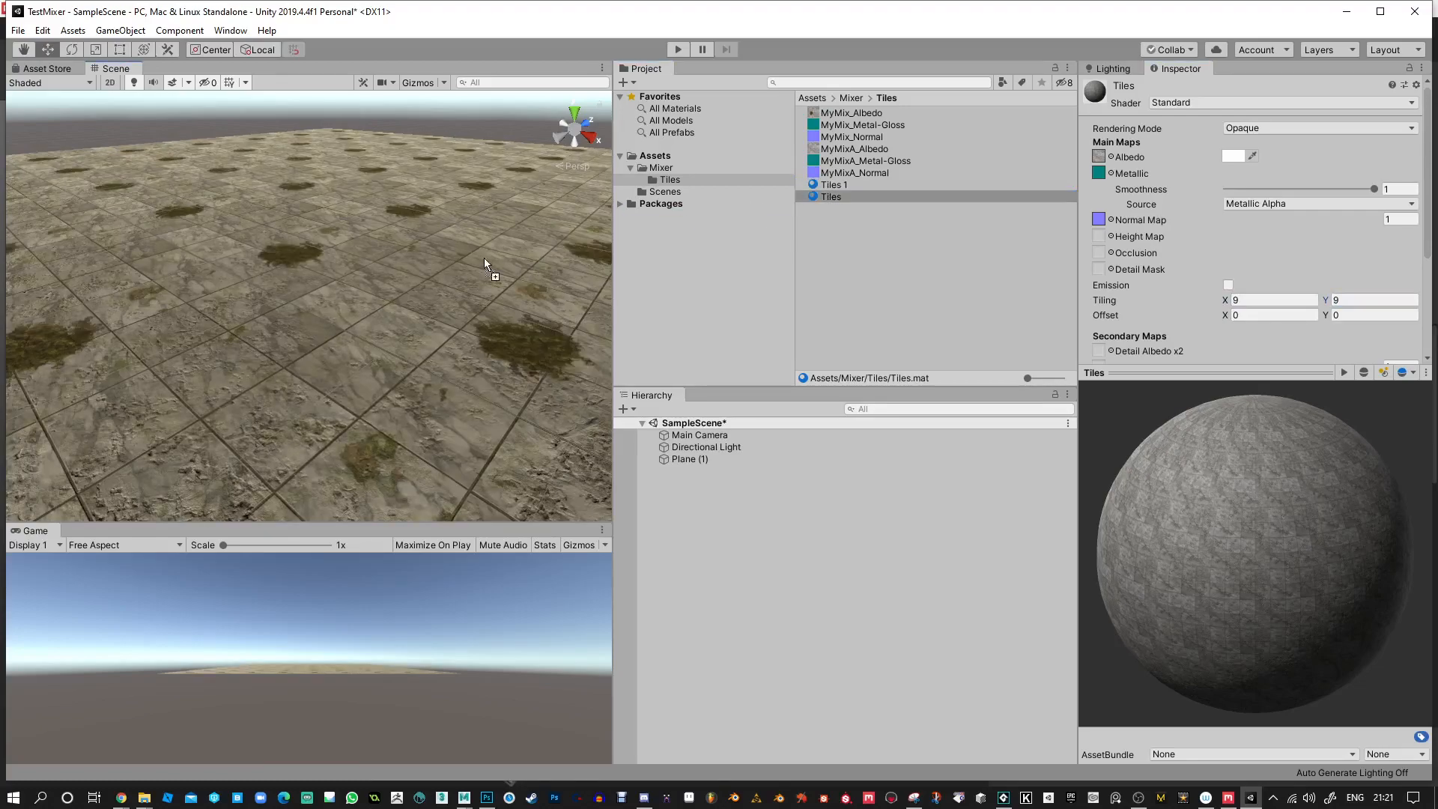
drag(839, 187, 375, 297)
alt+drag(501, 295, 344, 391)
mouse_move(419, 386)
alt+right_down()
mouse_move(359, 330)
mouse_move(416, 360)
alt+right_up()
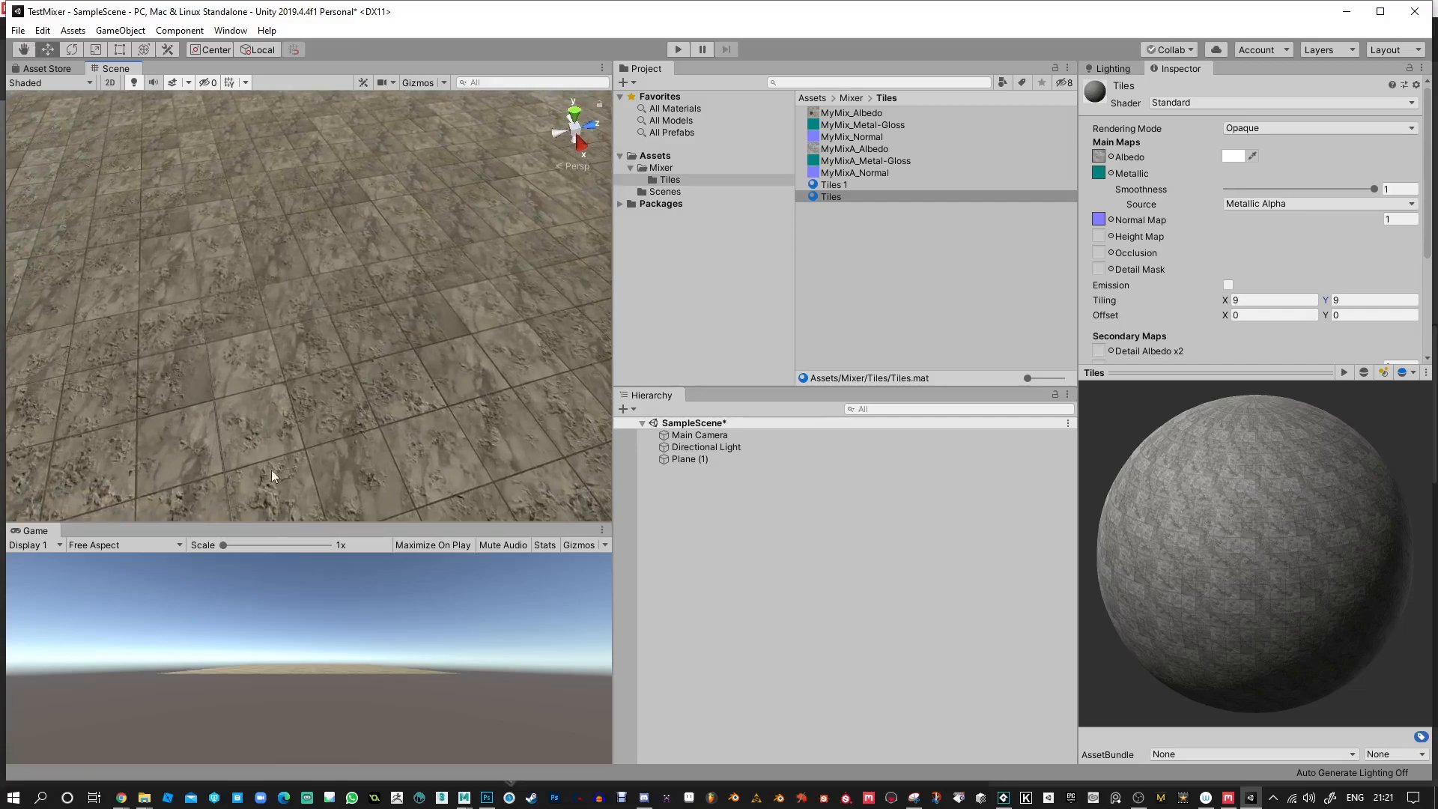
drag(843, 194, 443, 258)
alt+drag(398, 373, 499, 347)
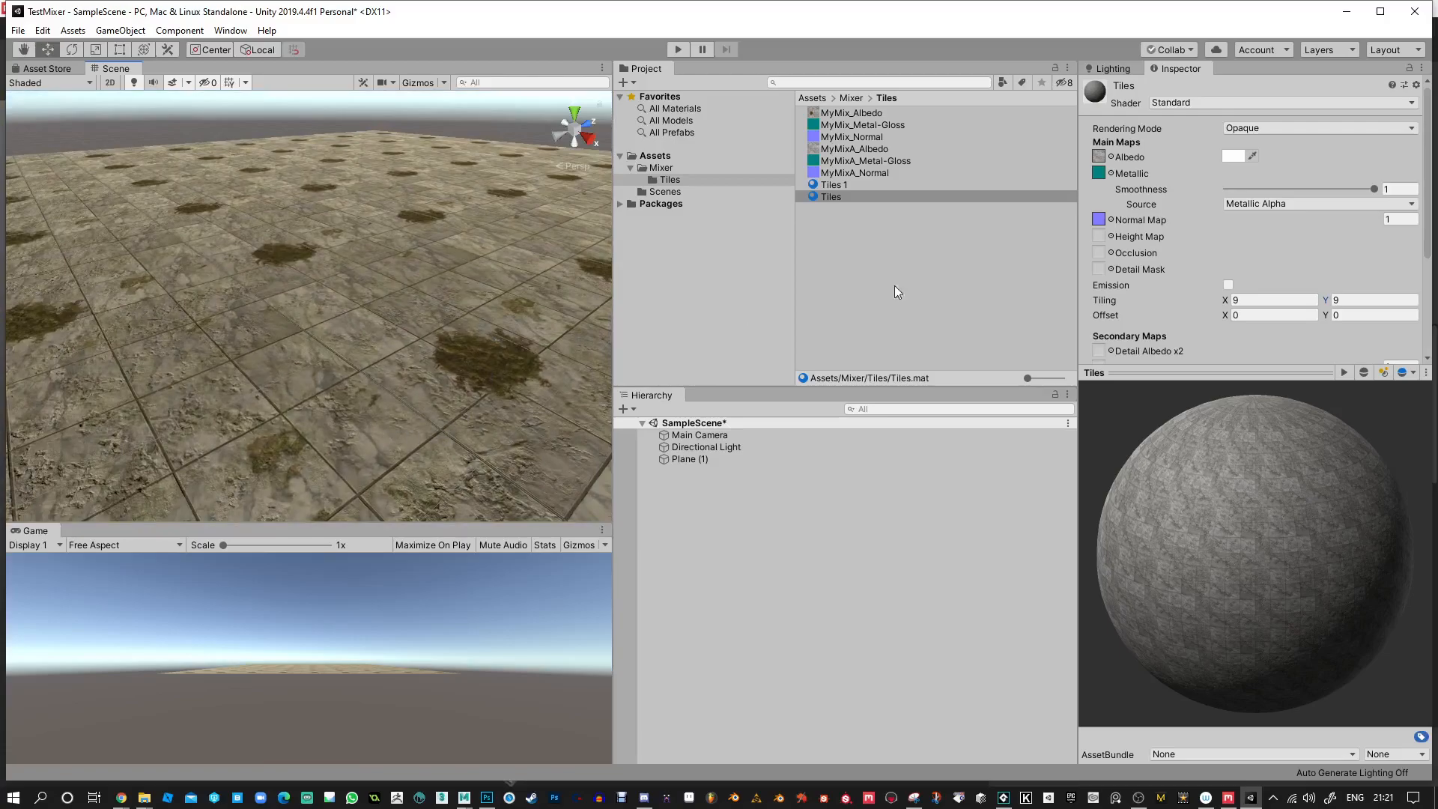
Widen the Scene view and put the clean Tiles material back on the plane after trying Tiles 1 again.
drag(615, 262, 830, 263)
alt+drag(480, 284, 860, 319)
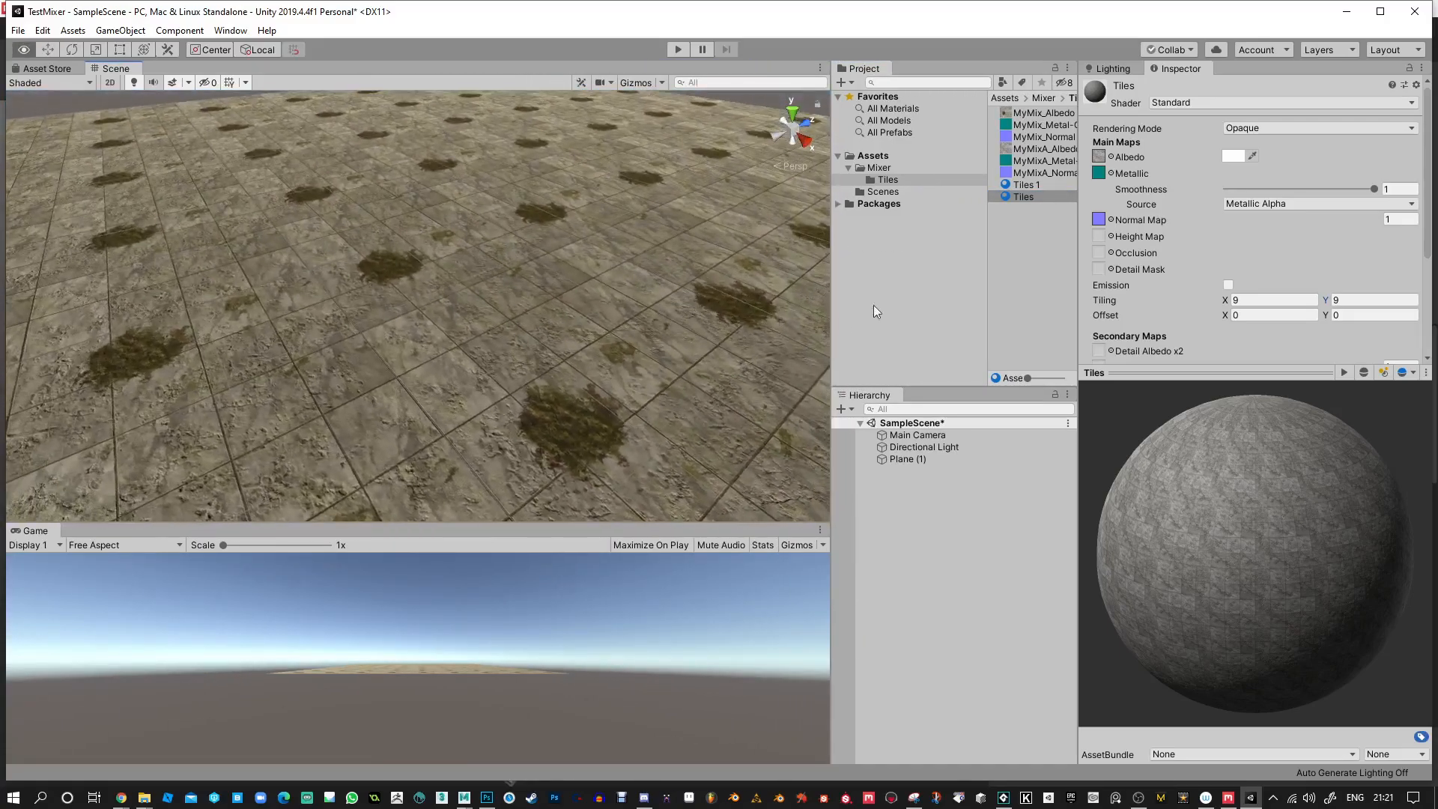
alt+middle_drag(528, 243, 763, 277)
drag(1023, 187, 527, 263)
click(1026, 185)
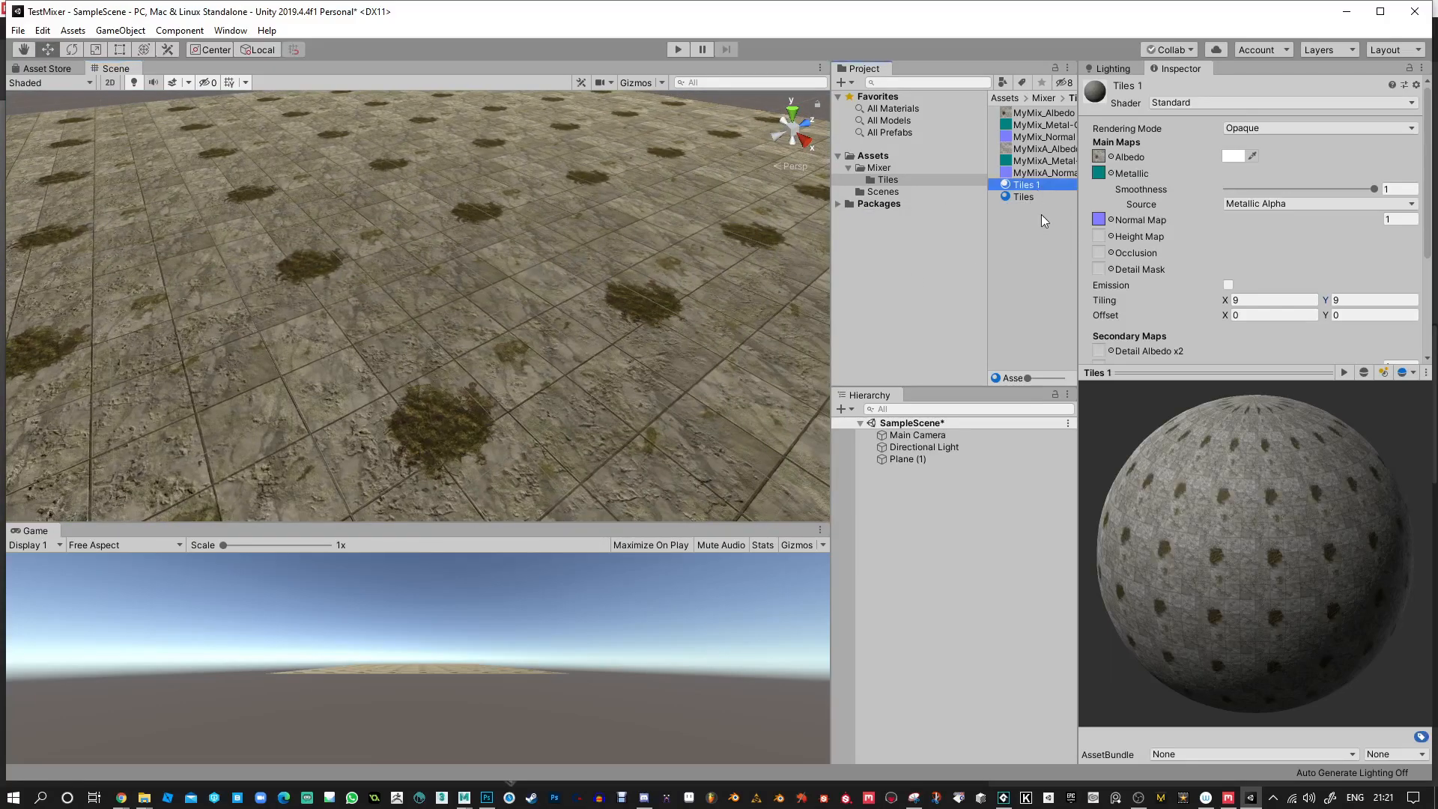
drag(1031, 187, 659, 252)
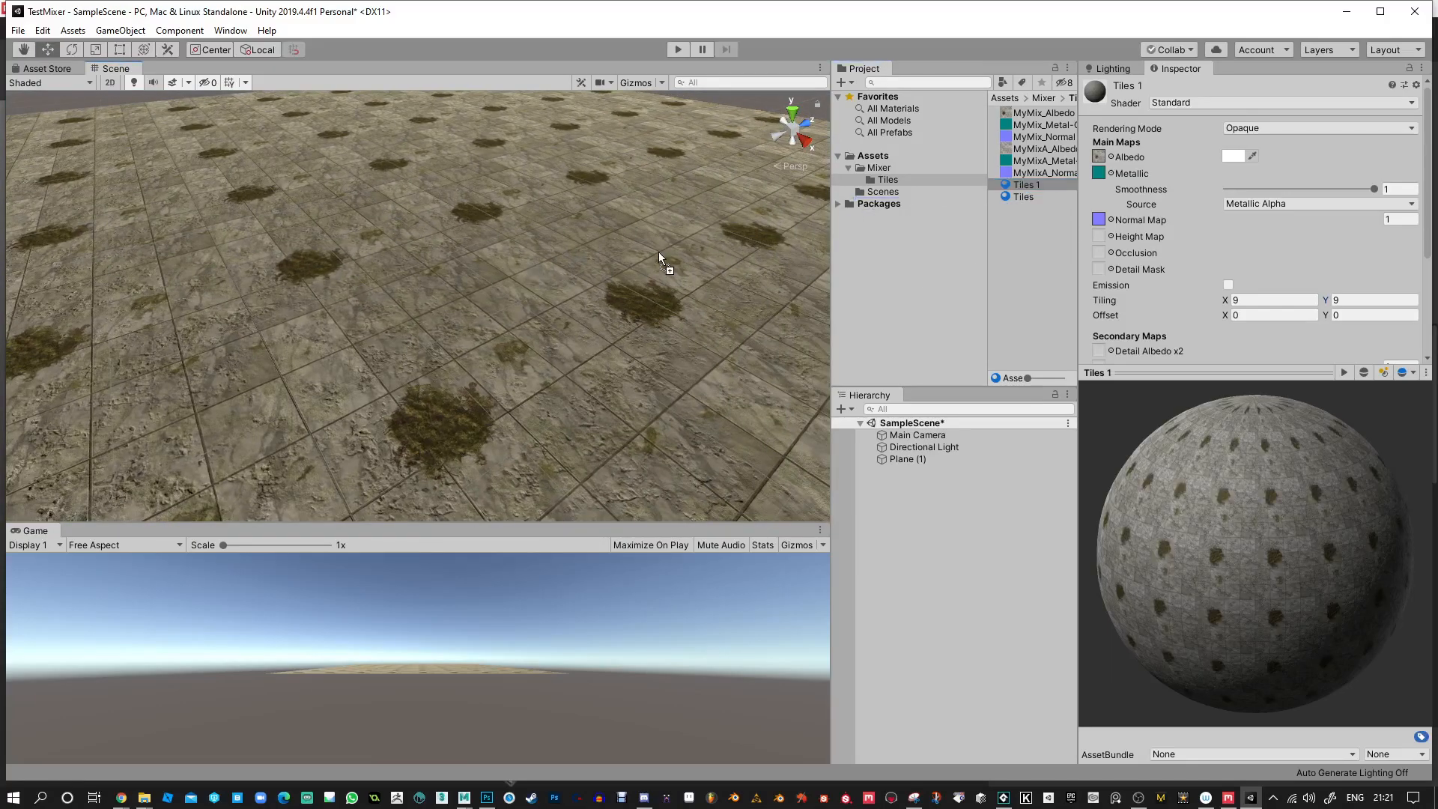
click(1026, 197)
drag(1031, 199, 705, 300)
alt+drag(610, 304, 652, 337)
alt+right_drag(651, 338, 749, 292)
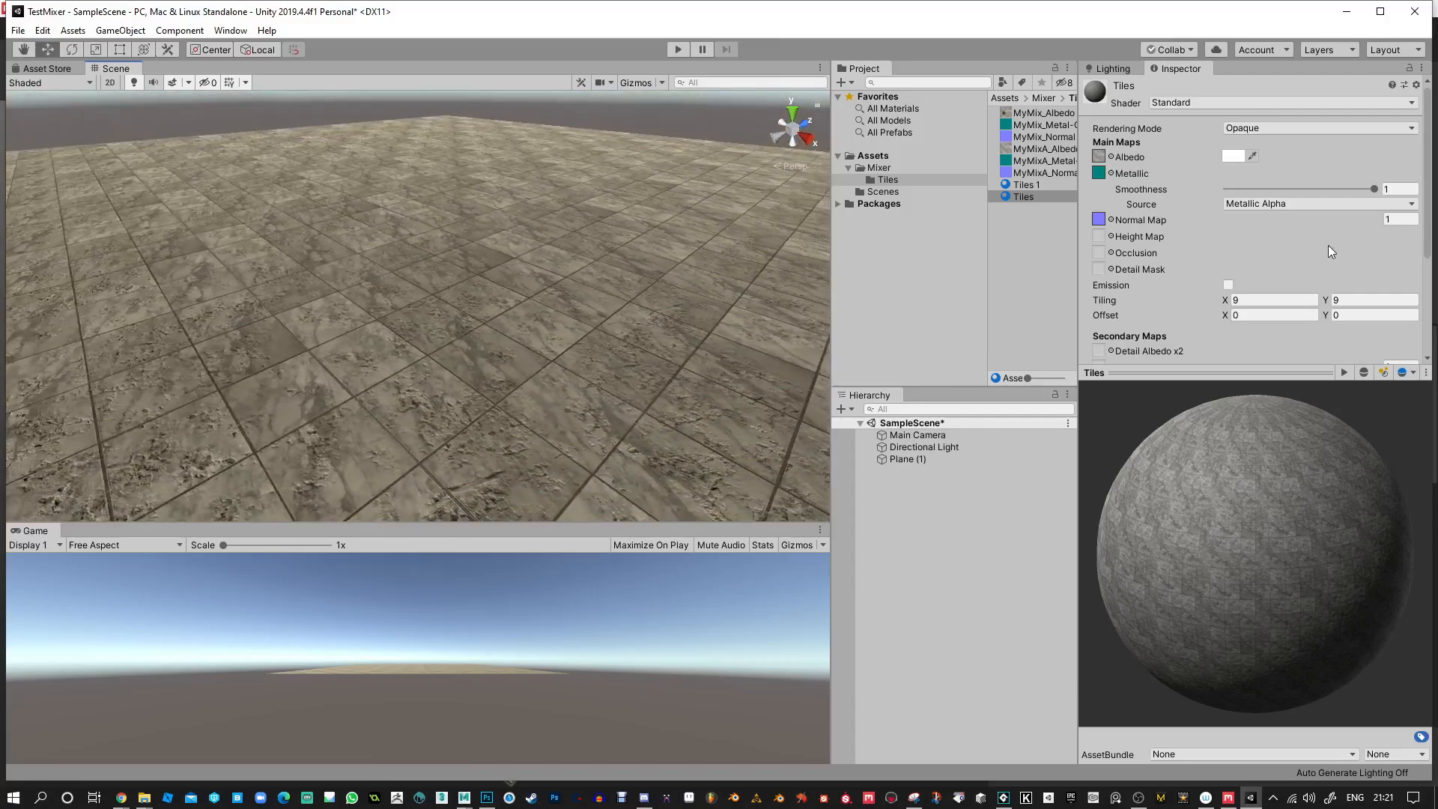
Set the Tiles material's smoothness to 0.995 and tint its albedo colour a greyish pink.
mouse_move(1376, 190)
mouse_down()
mouse_move(1209, 198)
mouse_move(1376, 190)
mouse_up()
click(1230, 157)
mouse_move(922, 340)
mouse_down()
mouse_move(955, 379)
mouse_move(919, 352)
mouse_move(899, 356)
mouse_up()
click(1012, 245)
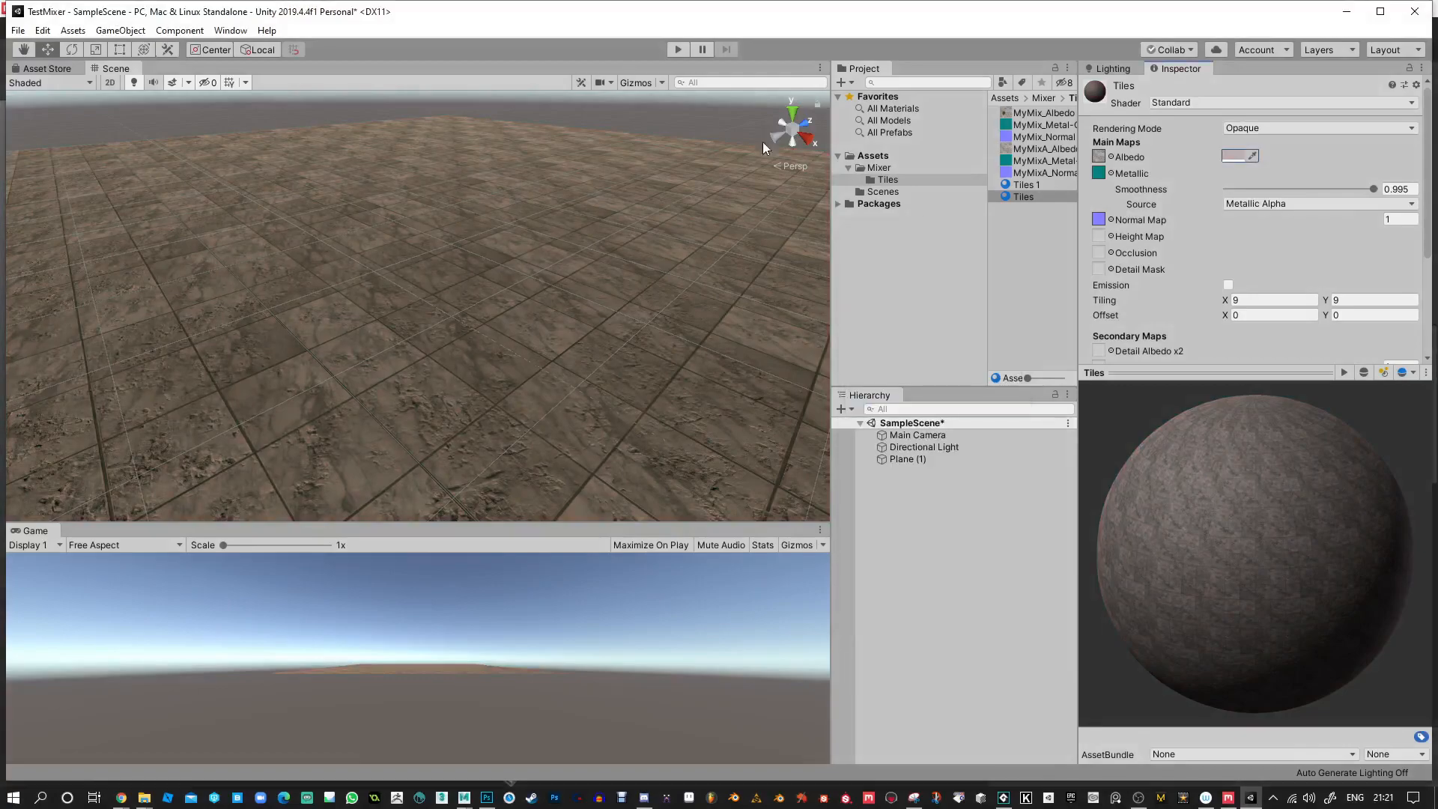
click(663, 80)
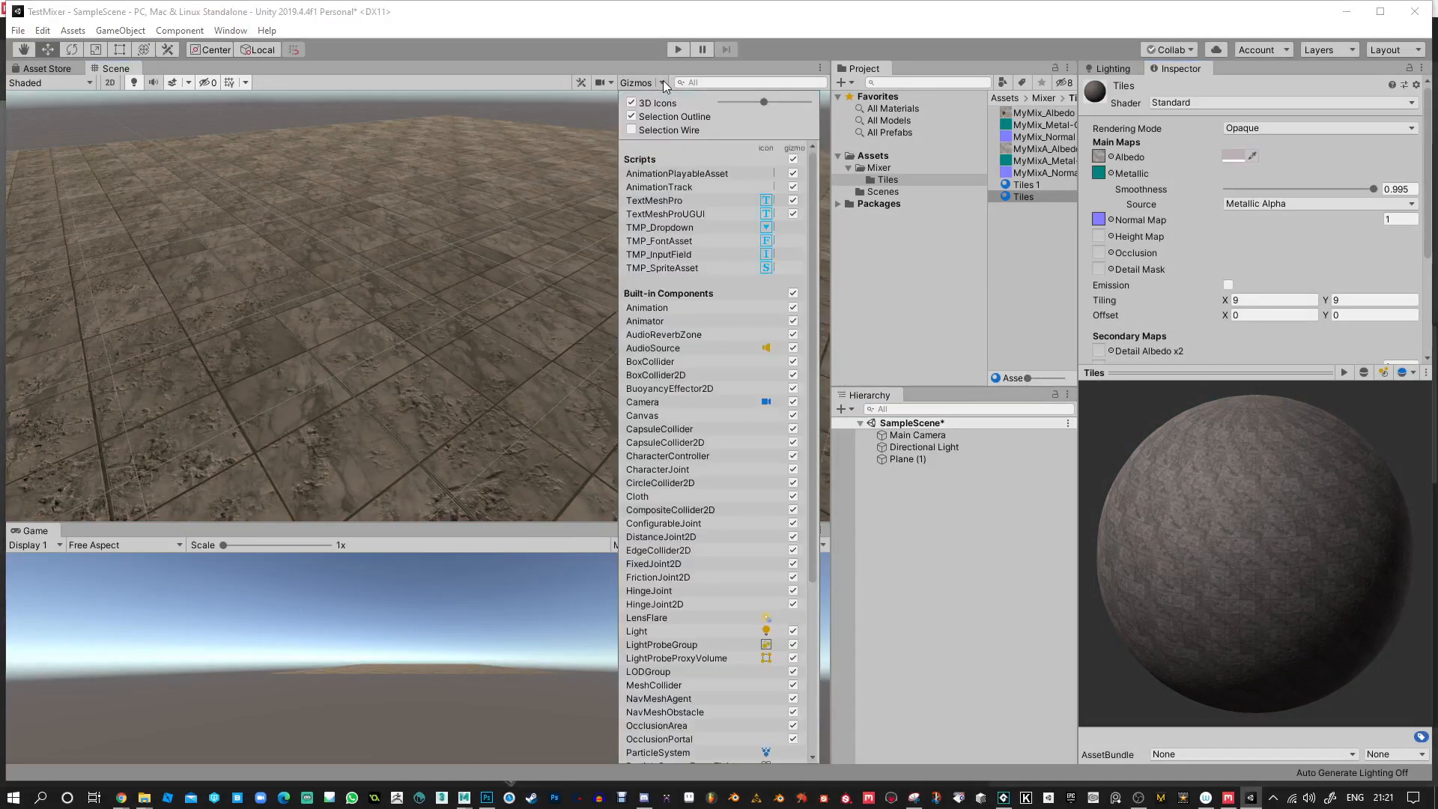
click(663, 80)
click(611, 83)
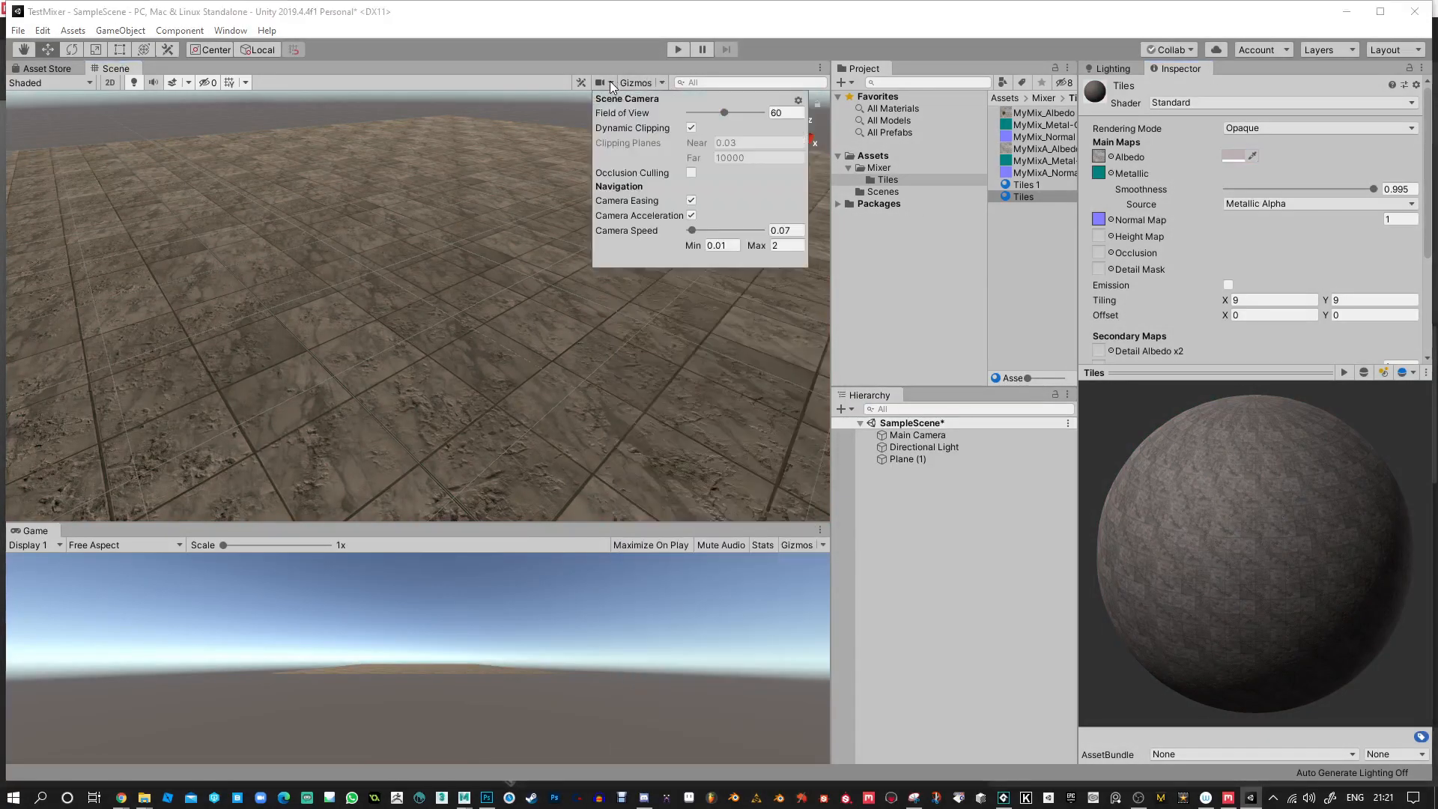
click(660, 82)
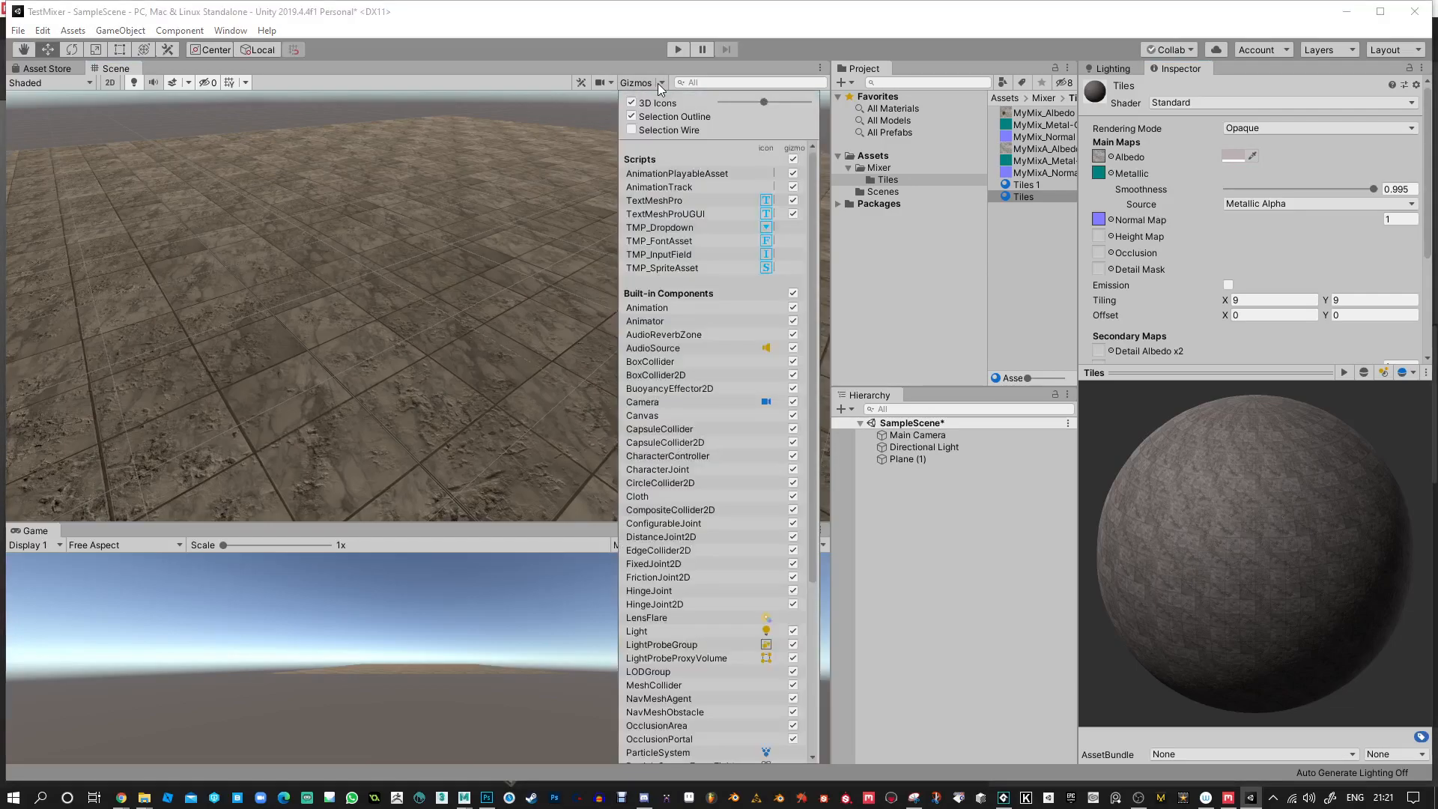
click(621, 83)
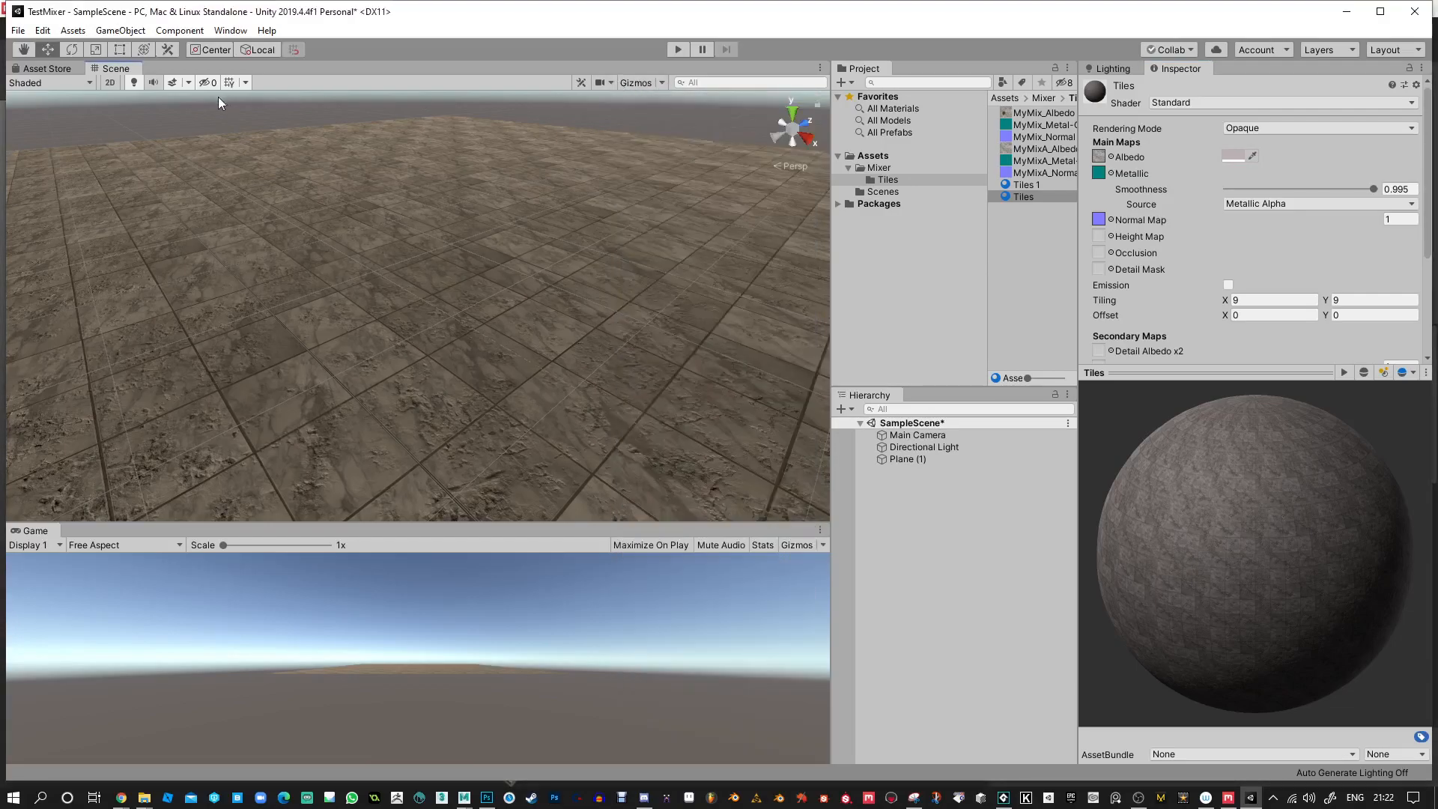
Add a point light and raise it above the tiled plane to a Y position of about 0.69.
alt+drag(450, 196, 847, 325)
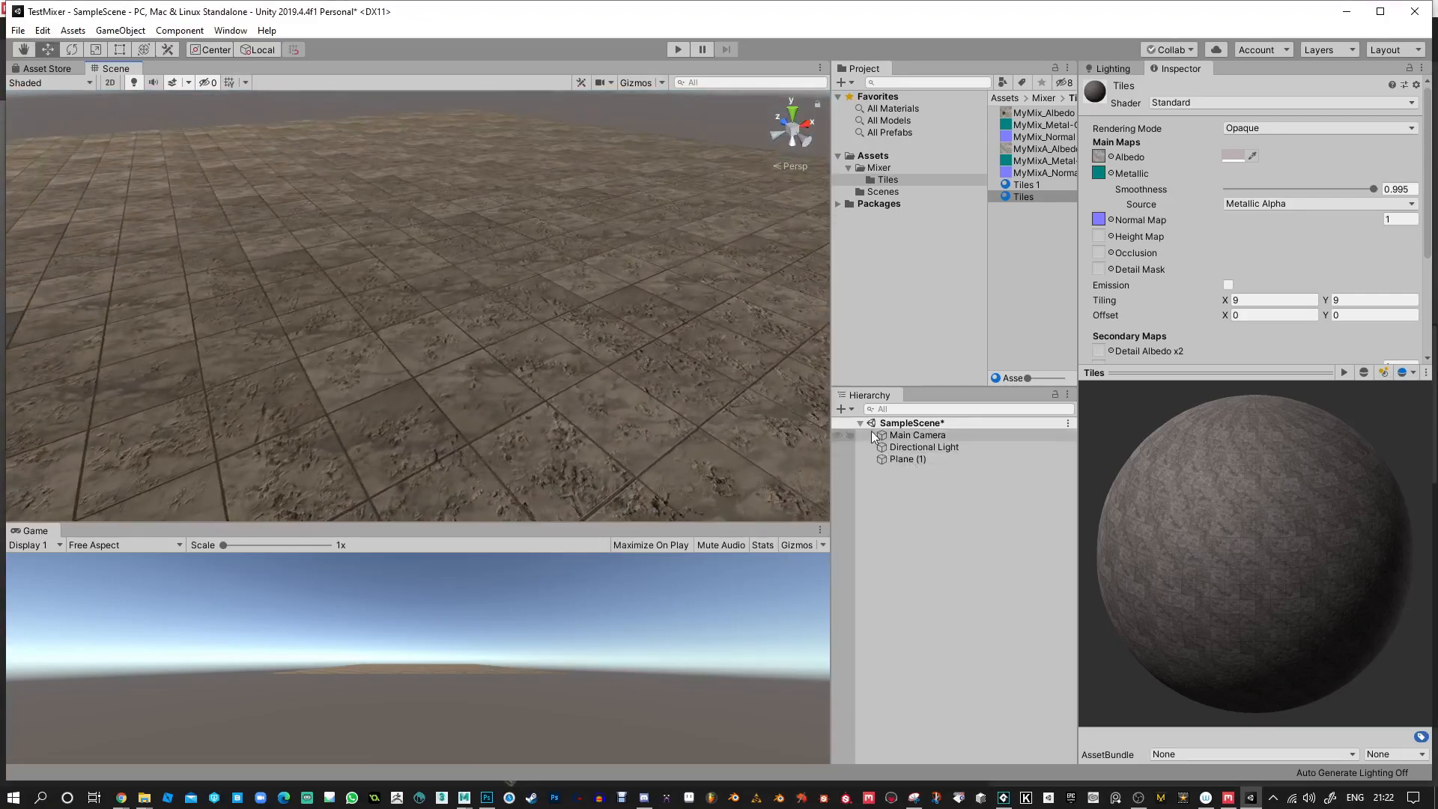
click(851, 409)
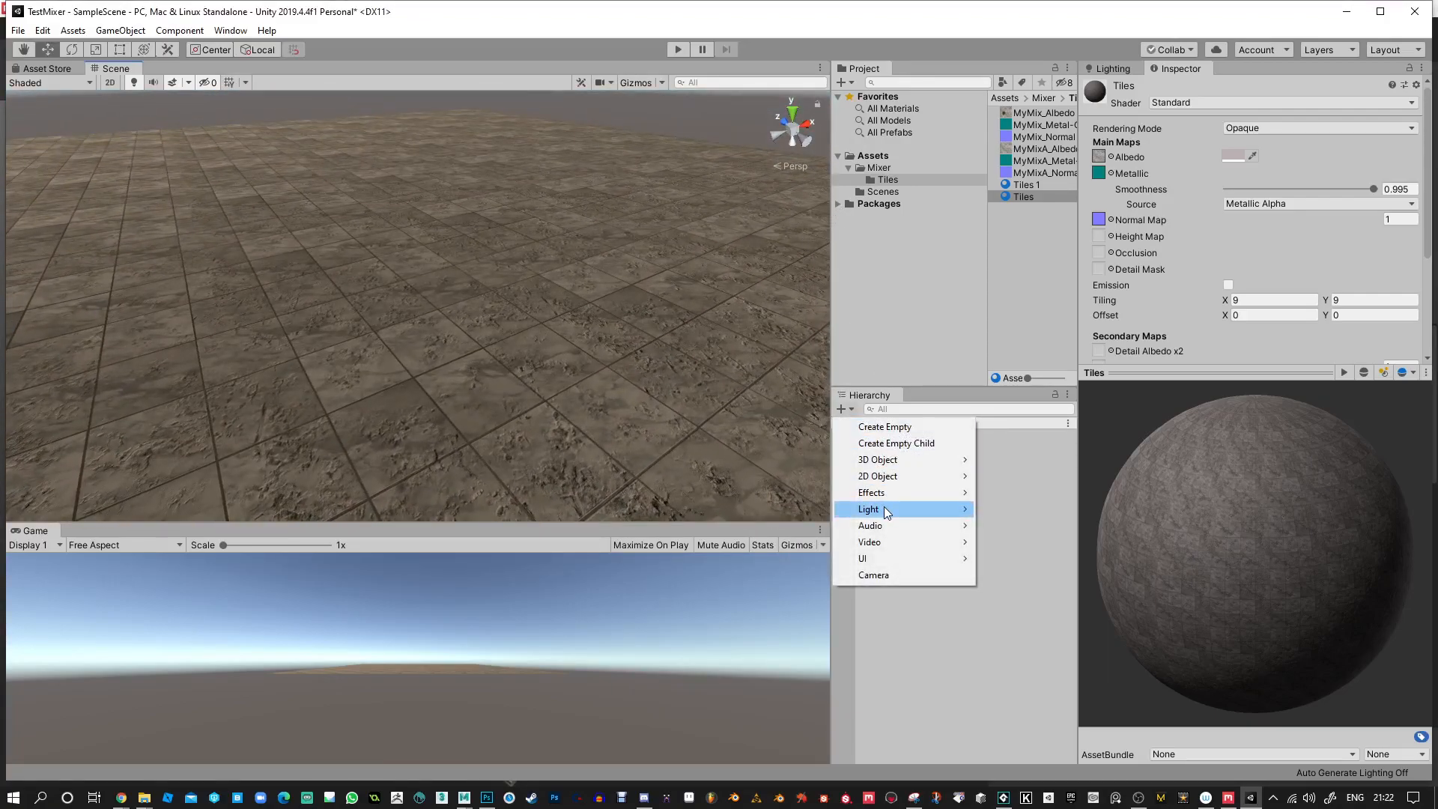
mouse_move(884, 506)
click(1012, 527)
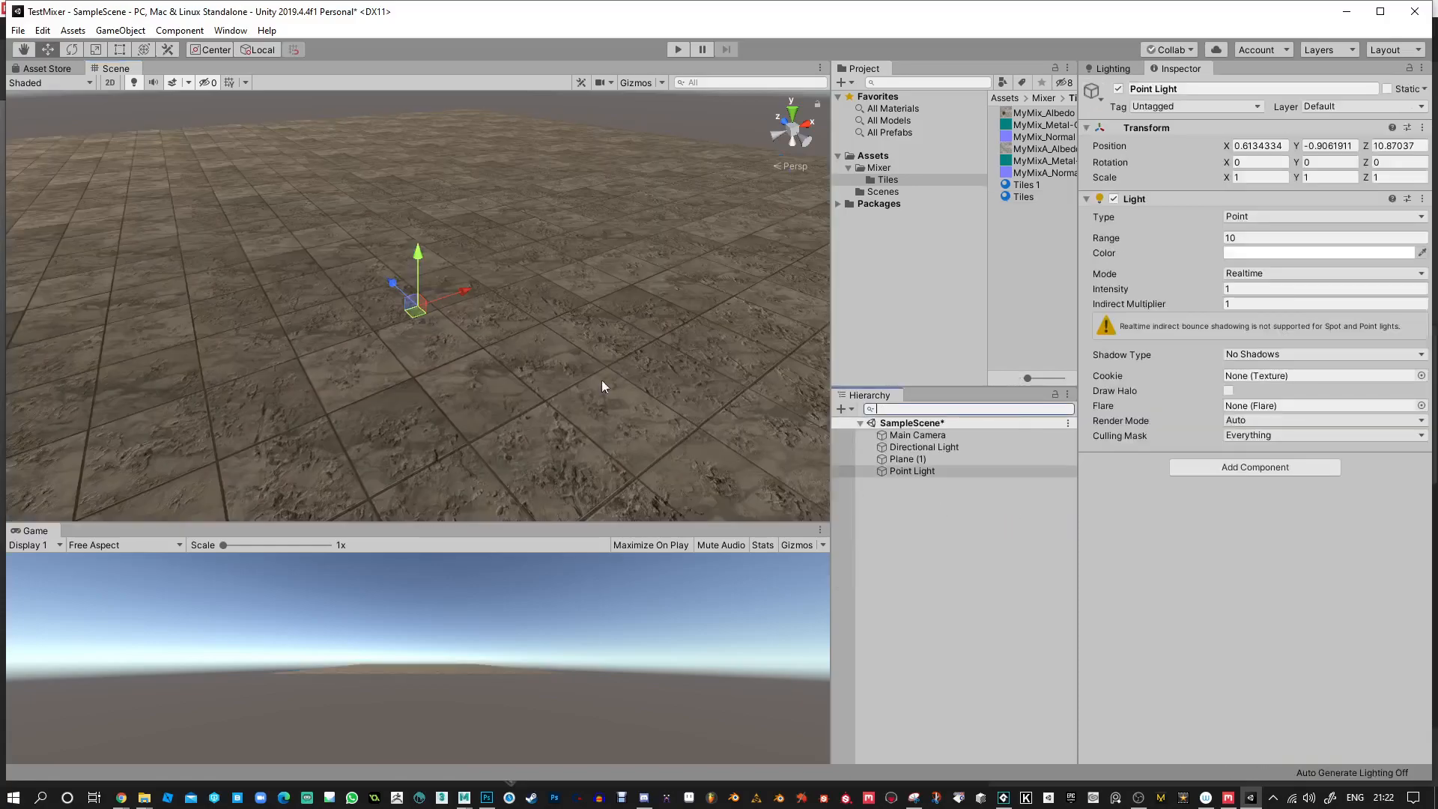
drag(423, 270, 434, 165)
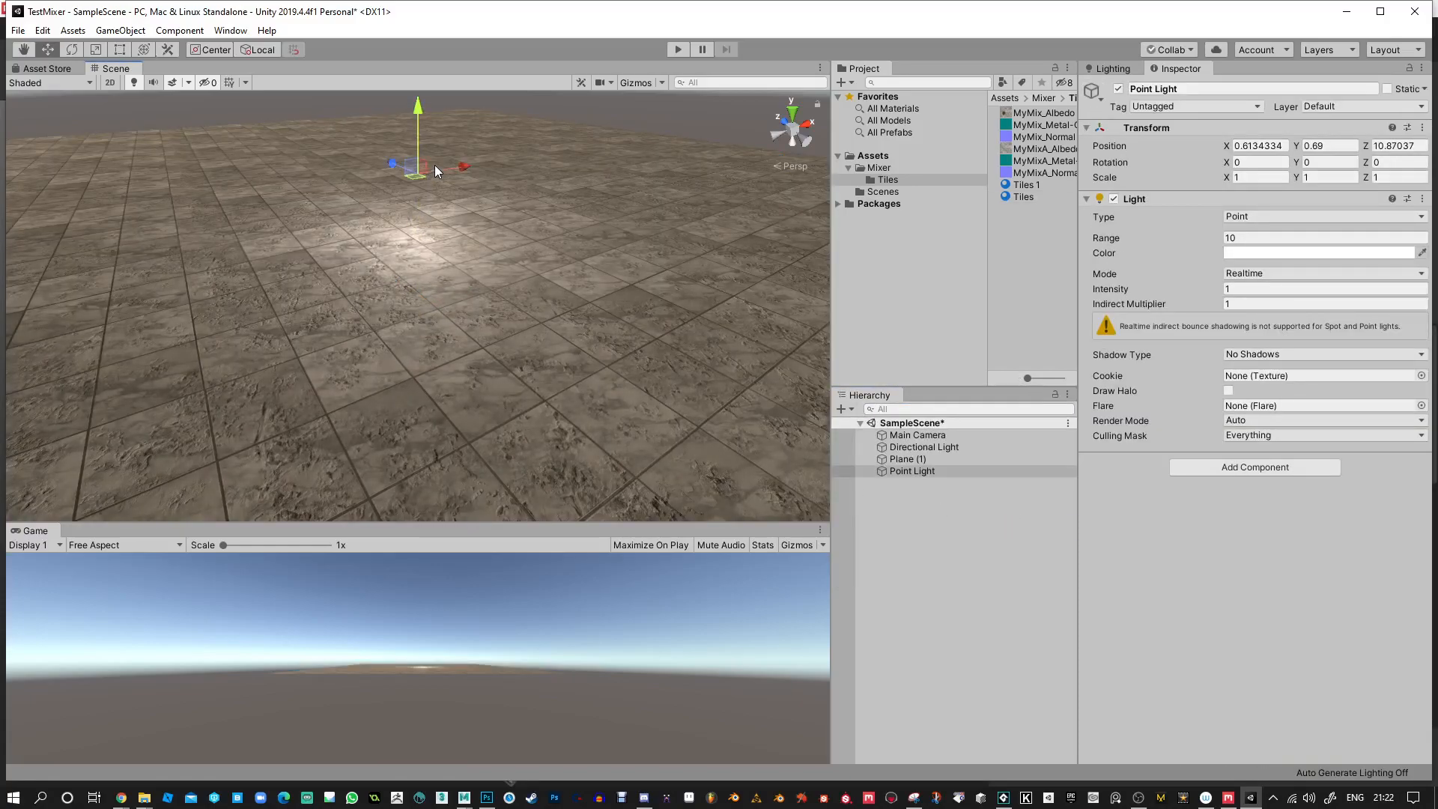
alt+right_drag(435, 165, 532, 365)
alt+drag(532, 365, 491, 206)
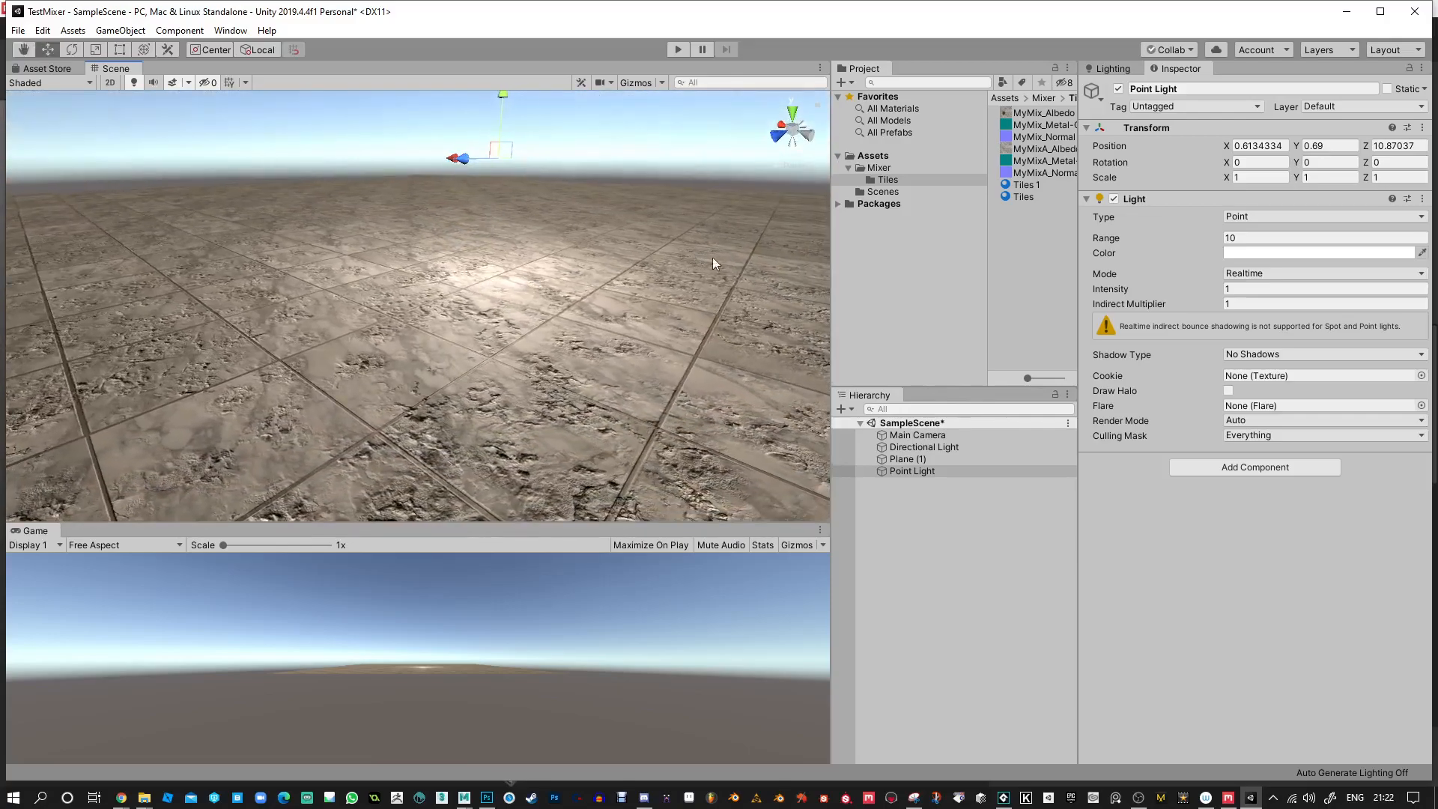
Add a reflection probe, raise it to about 0.685 in Y, and set its type to Realtime.
click(850, 412)
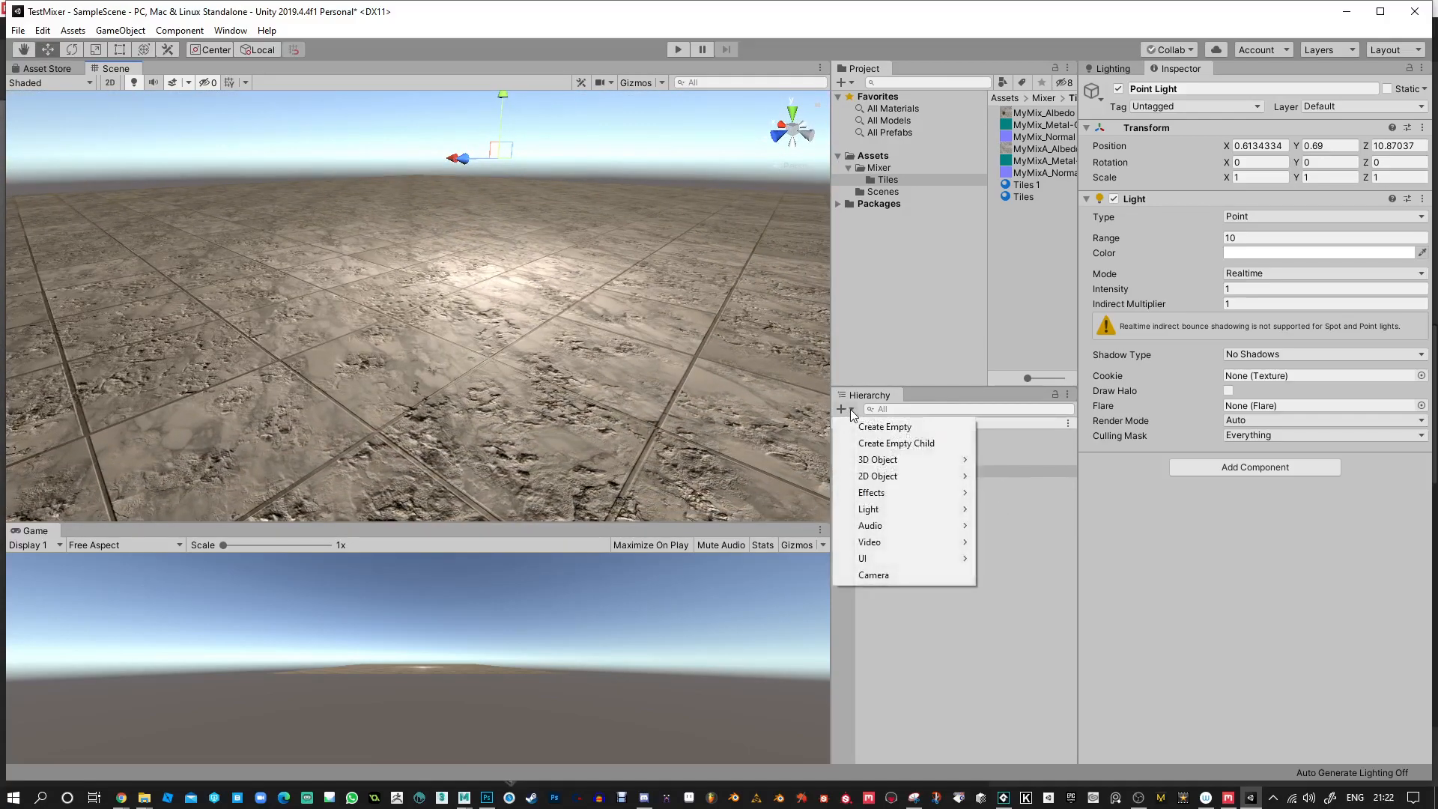
mouse_move(903, 511)
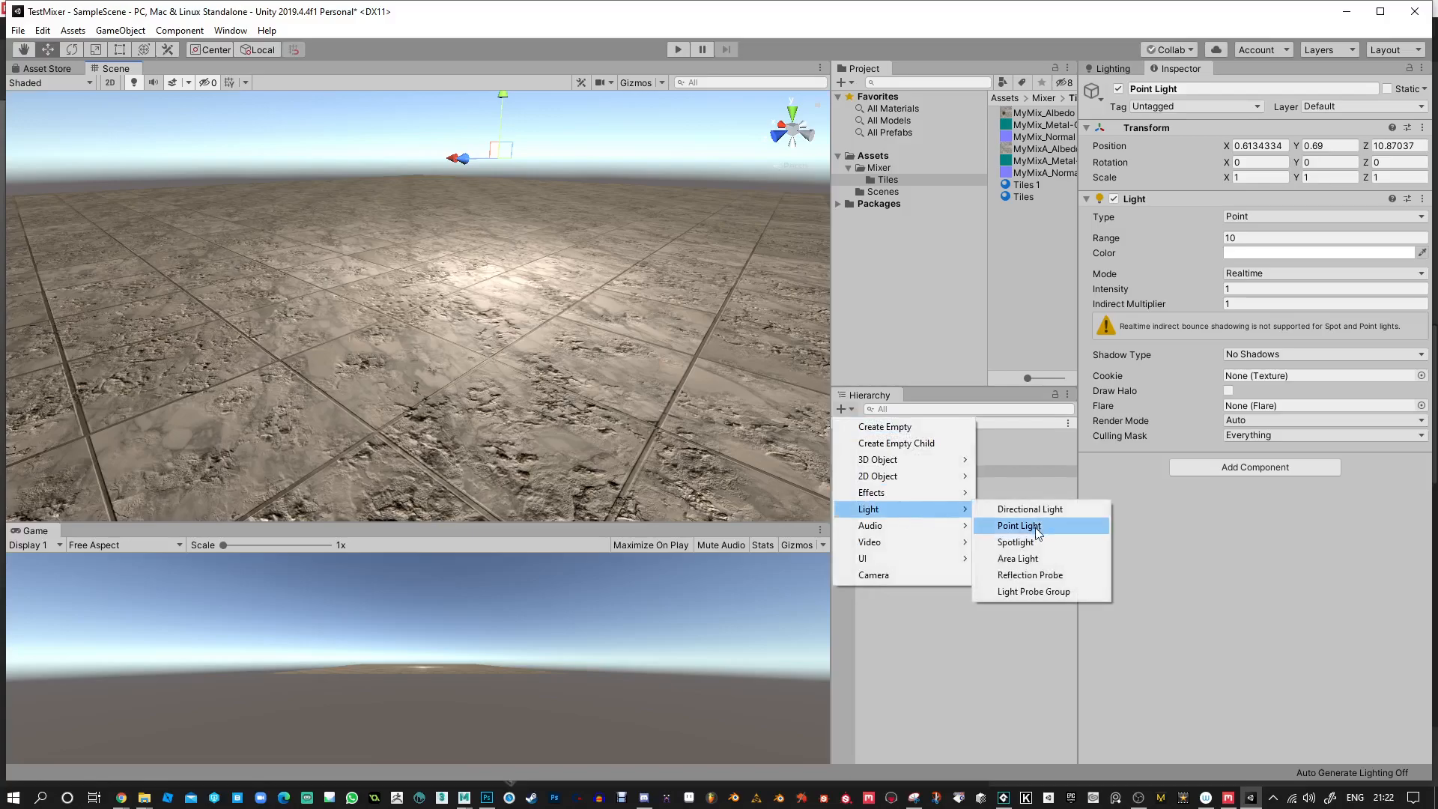
click(1045, 573)
drag(417, 251, 420, 142)
drag(1187, 367, 1198, 575)
click(1256, 253)
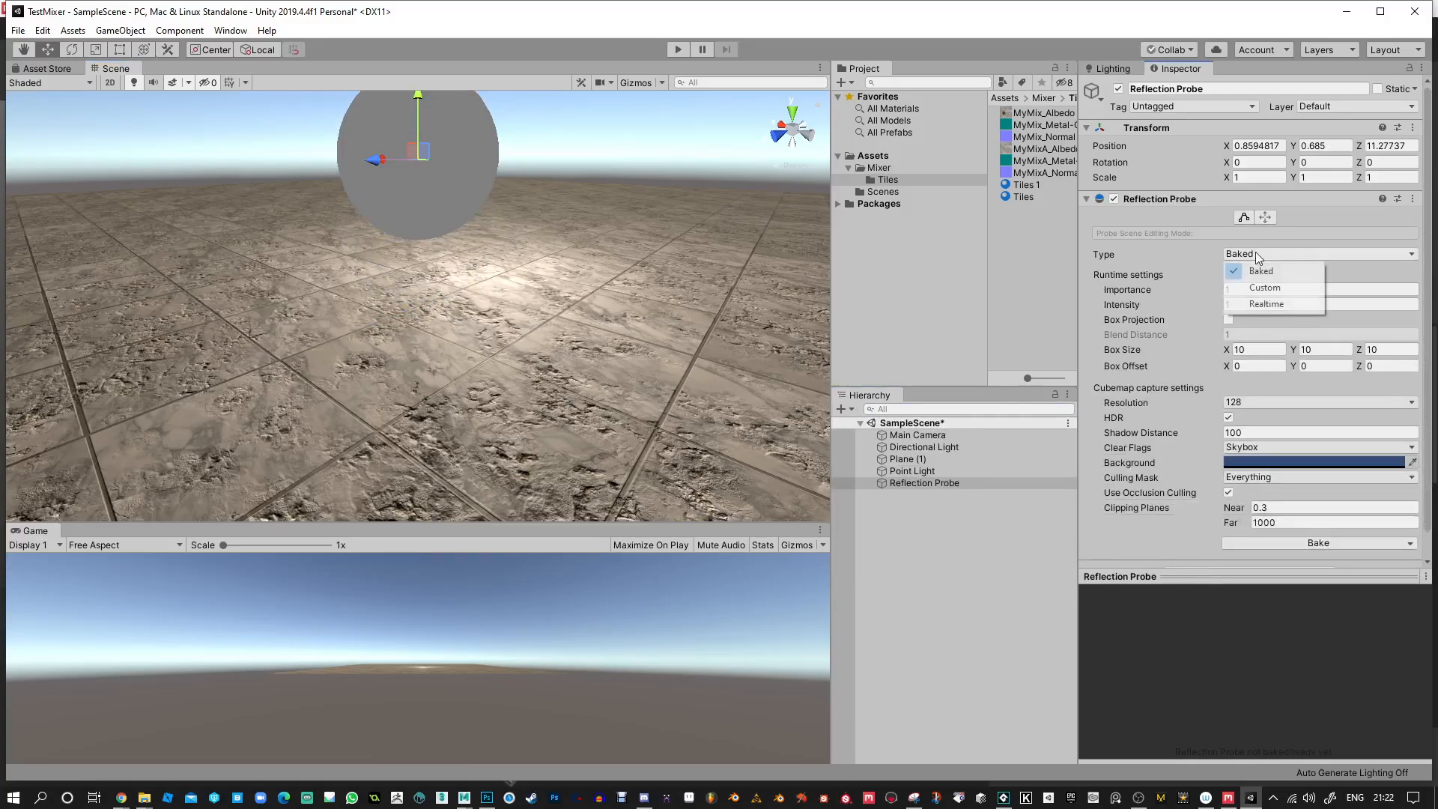
click(1270, 299)
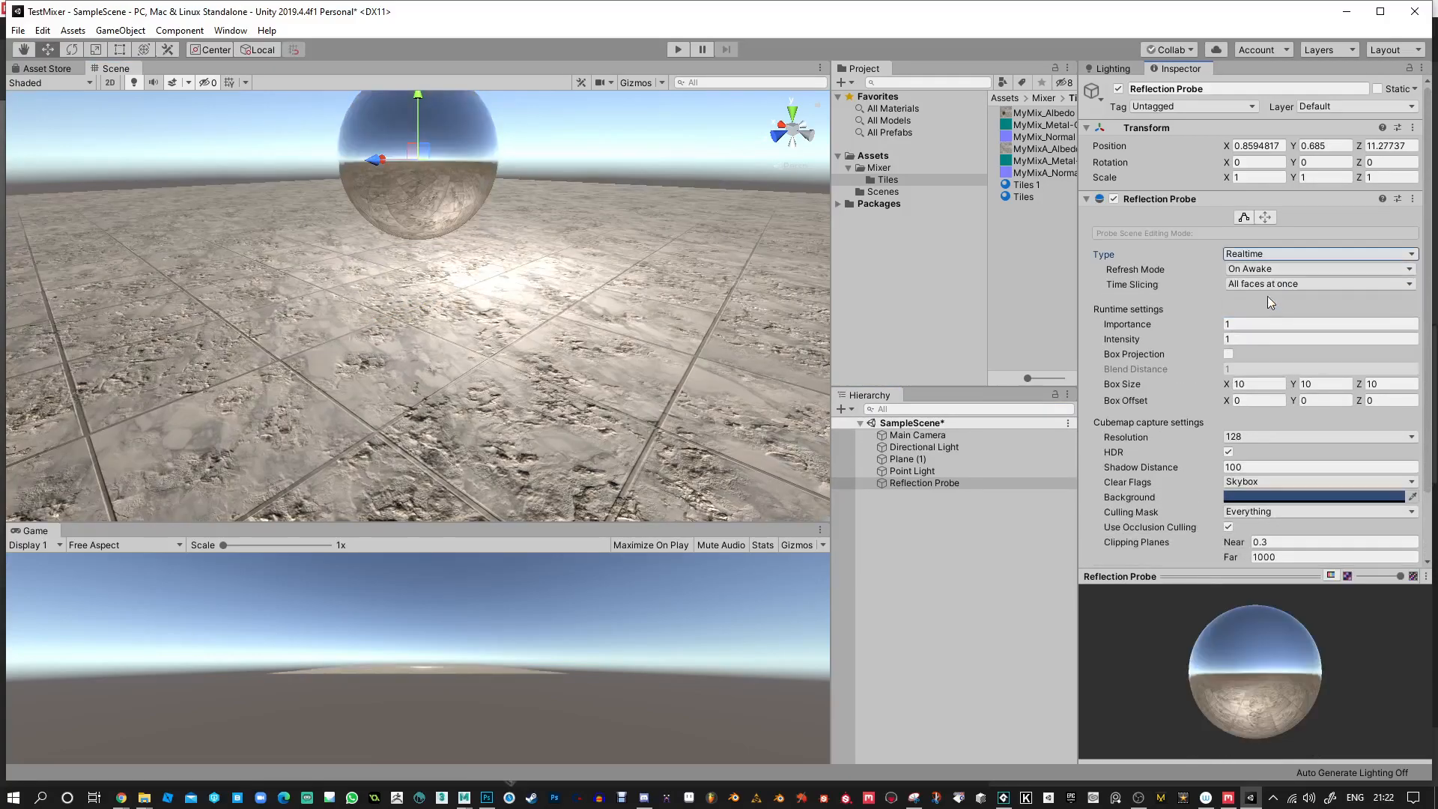
Set the reflection probe's intensity to 1.11 and raise the probe above the plane to a Y position of 2.29.
alt+drag(390, 353, 467, 338)
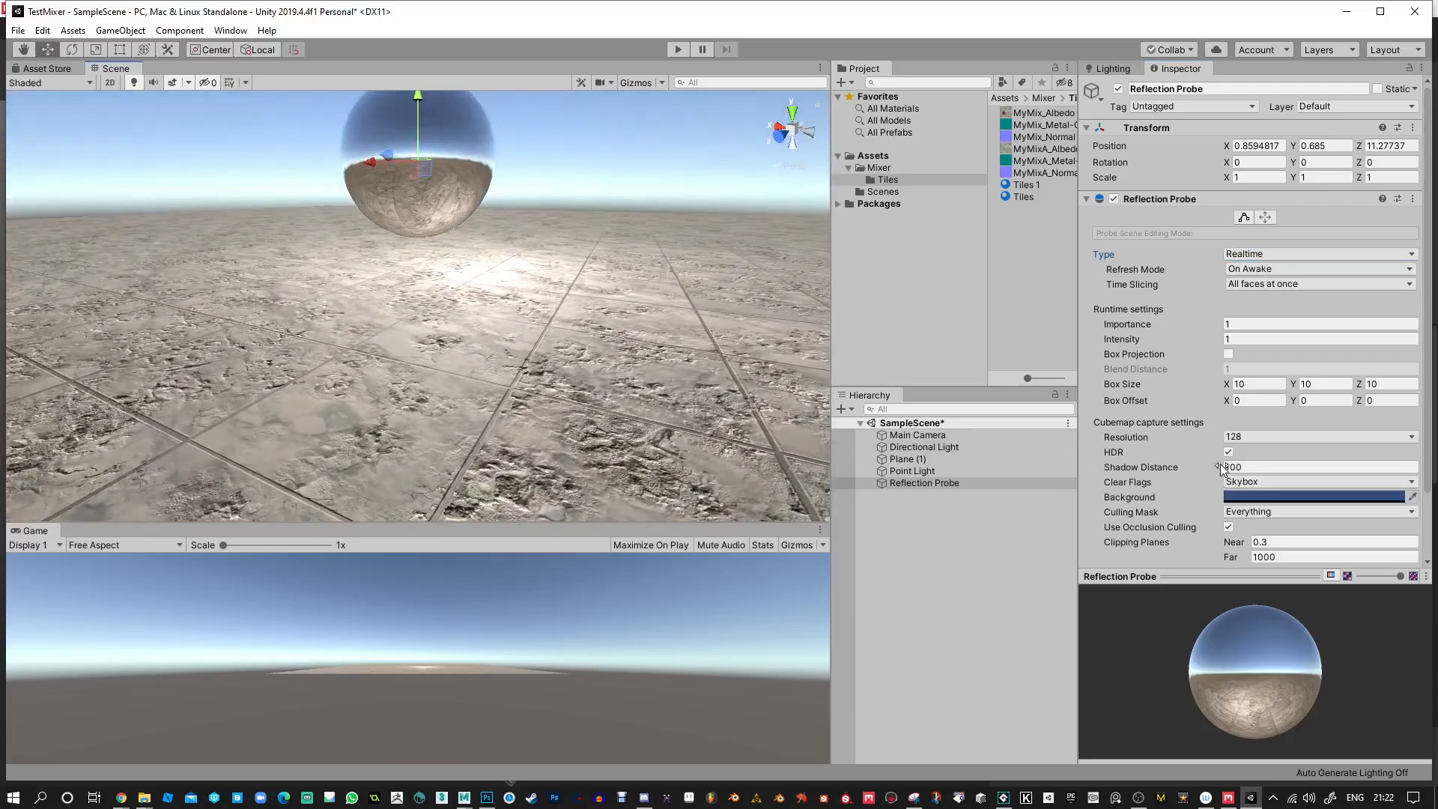
alt+drag(494, 192, 548, 240)
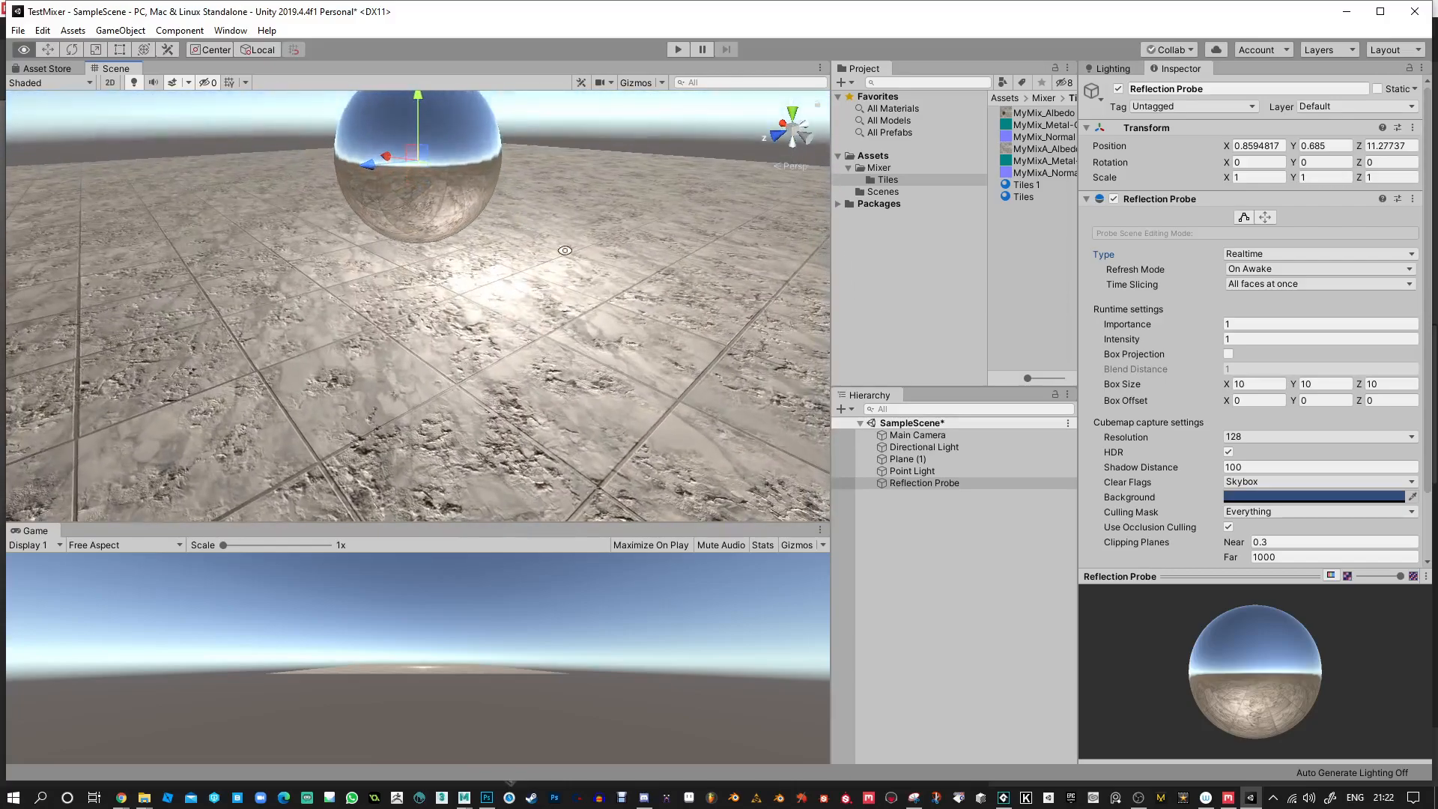
mouse_move(1156, 340)
mouse_down()
mouse_move(1193, 344)
mouse_move(1129, 345)
mouse_move(1178, 349)
mouse_move(1157, 348)
mouse_up()
scroll(343, 321, down, 6)
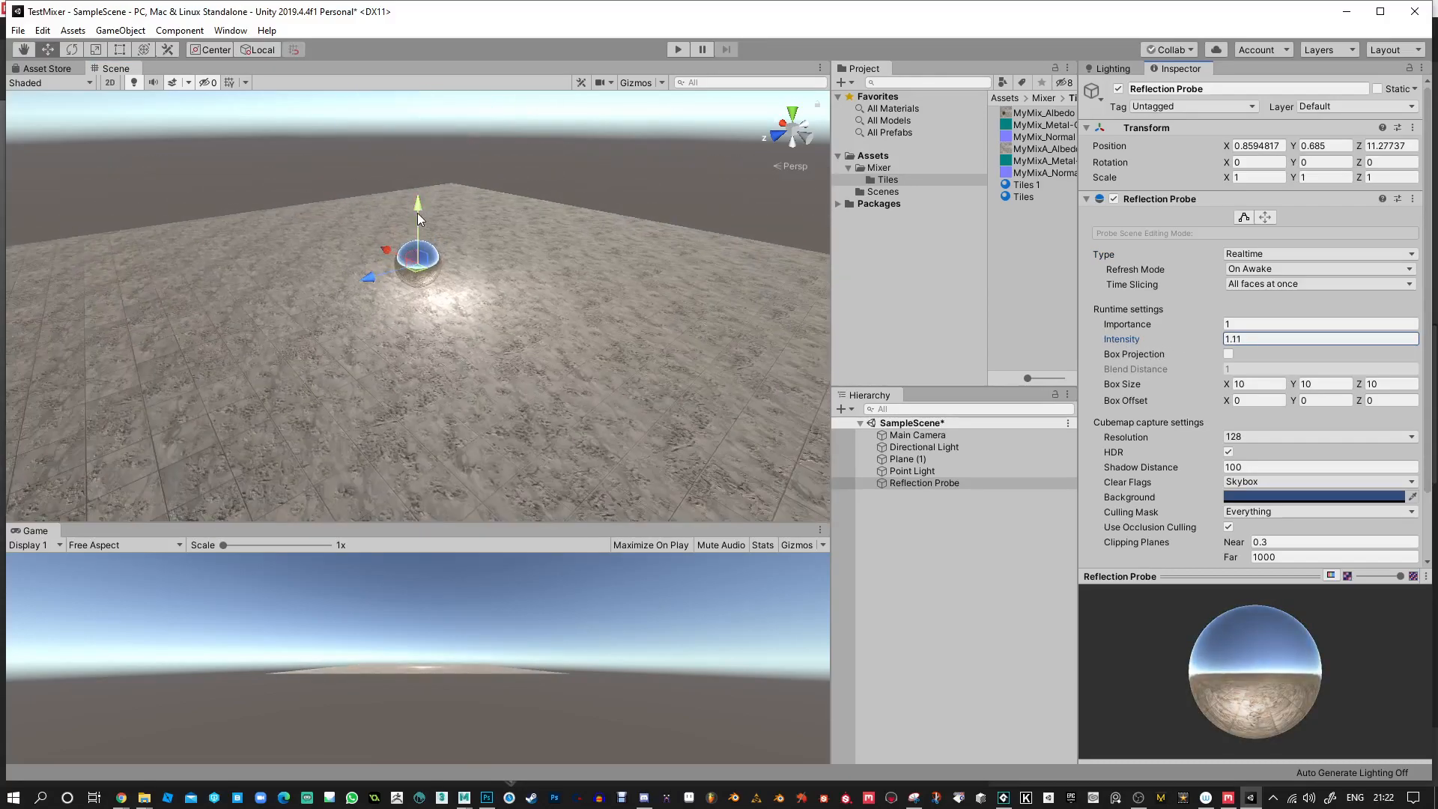
drag(418, 218, 418, 105)
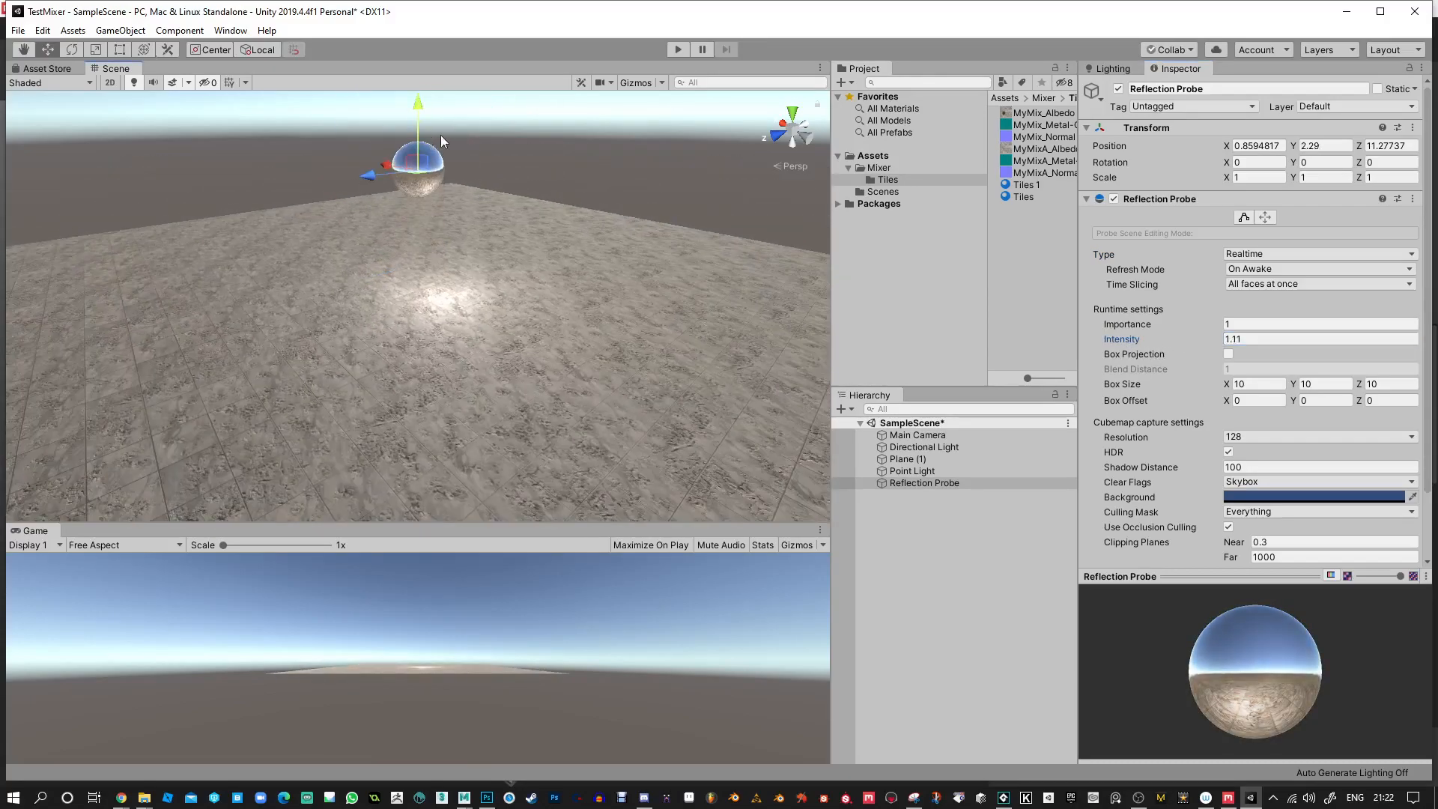
Remove the Tiles material's metallic map, then set its metallic value to 0.505 and smoothness to 0.886.
click(628, 141)
click(564, 271)
alt+right_drag(553, 257, 723, 322)
alt+drag(719, 323, 766, 467)
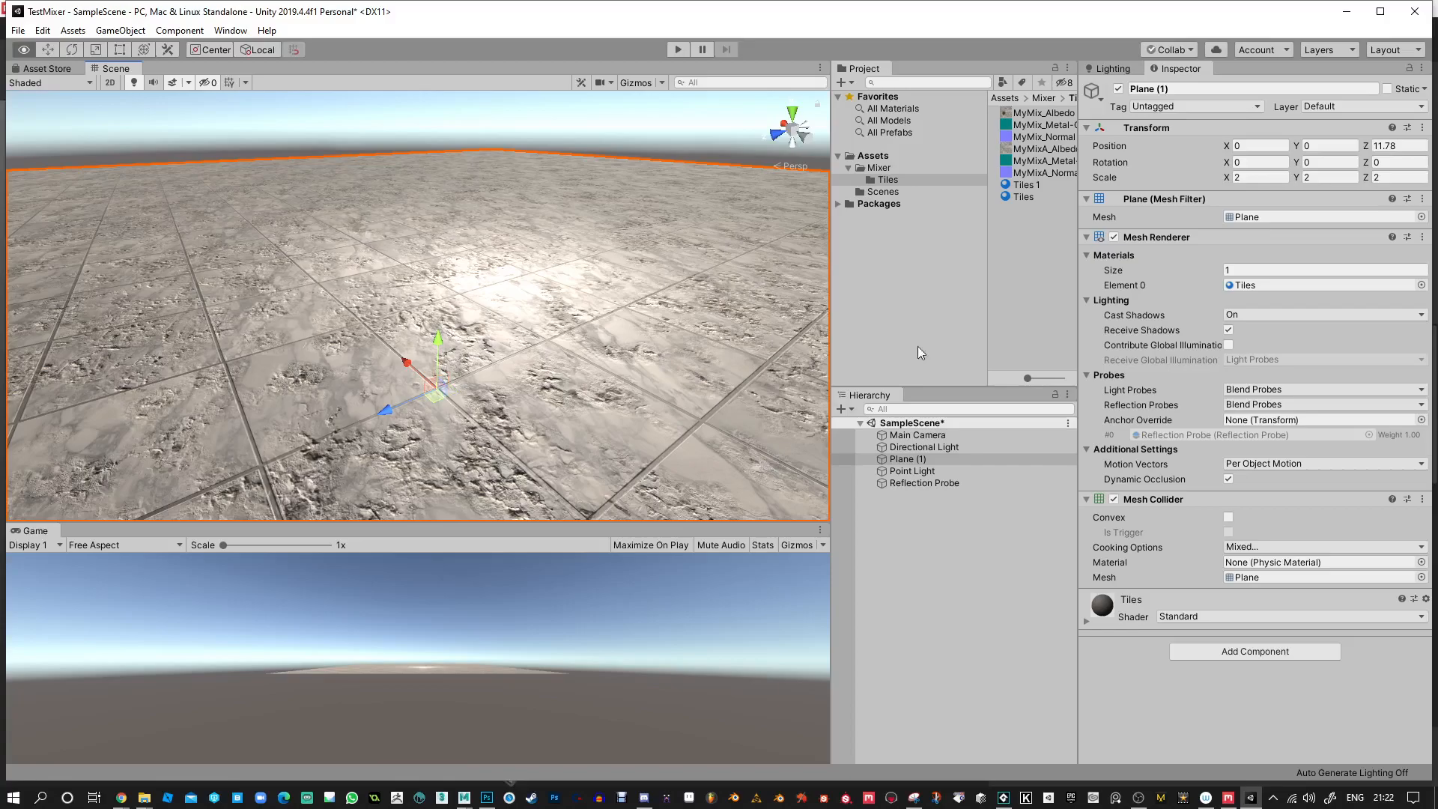
click(1024, 196)
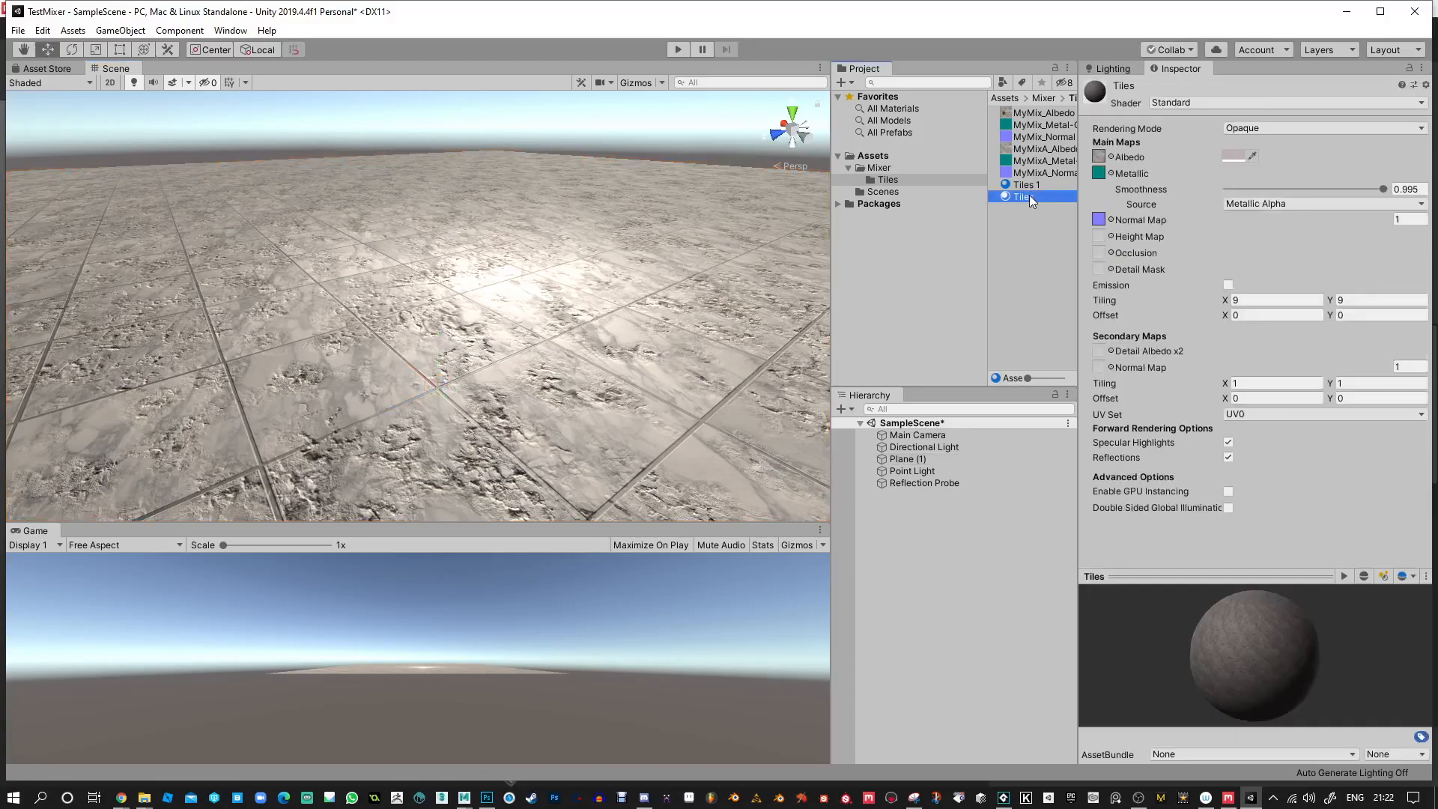
click(1111, 173)
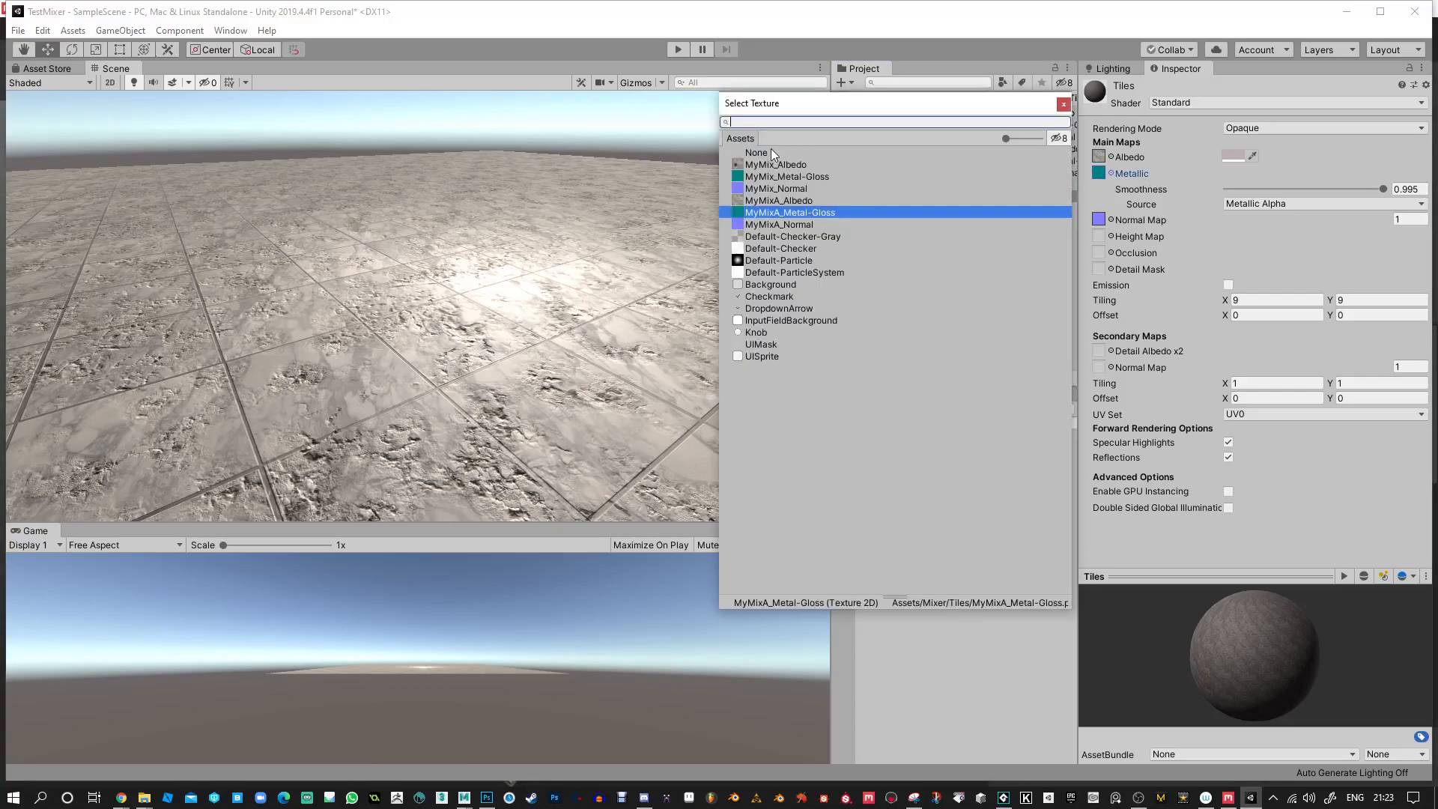
double_click(762, 152)
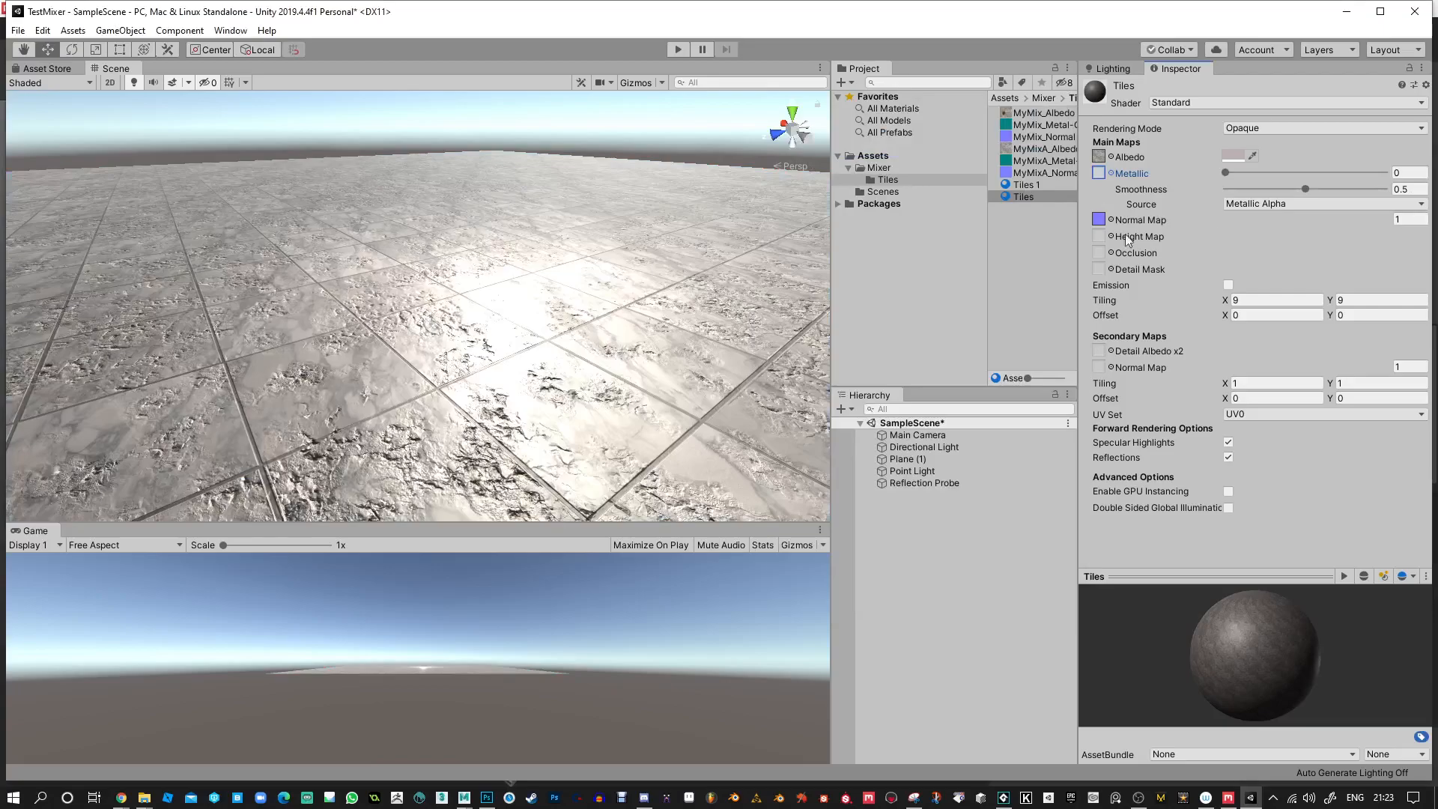
mouse_move(1237, 175)
mouse_down()
mouse_move(1310, 179)
mouse_move(1239, 193)
mouse_move(1402, 200)
mouse_move(1365, 200)
mouse_up()
alt+drag(584, 223, 464, 251)
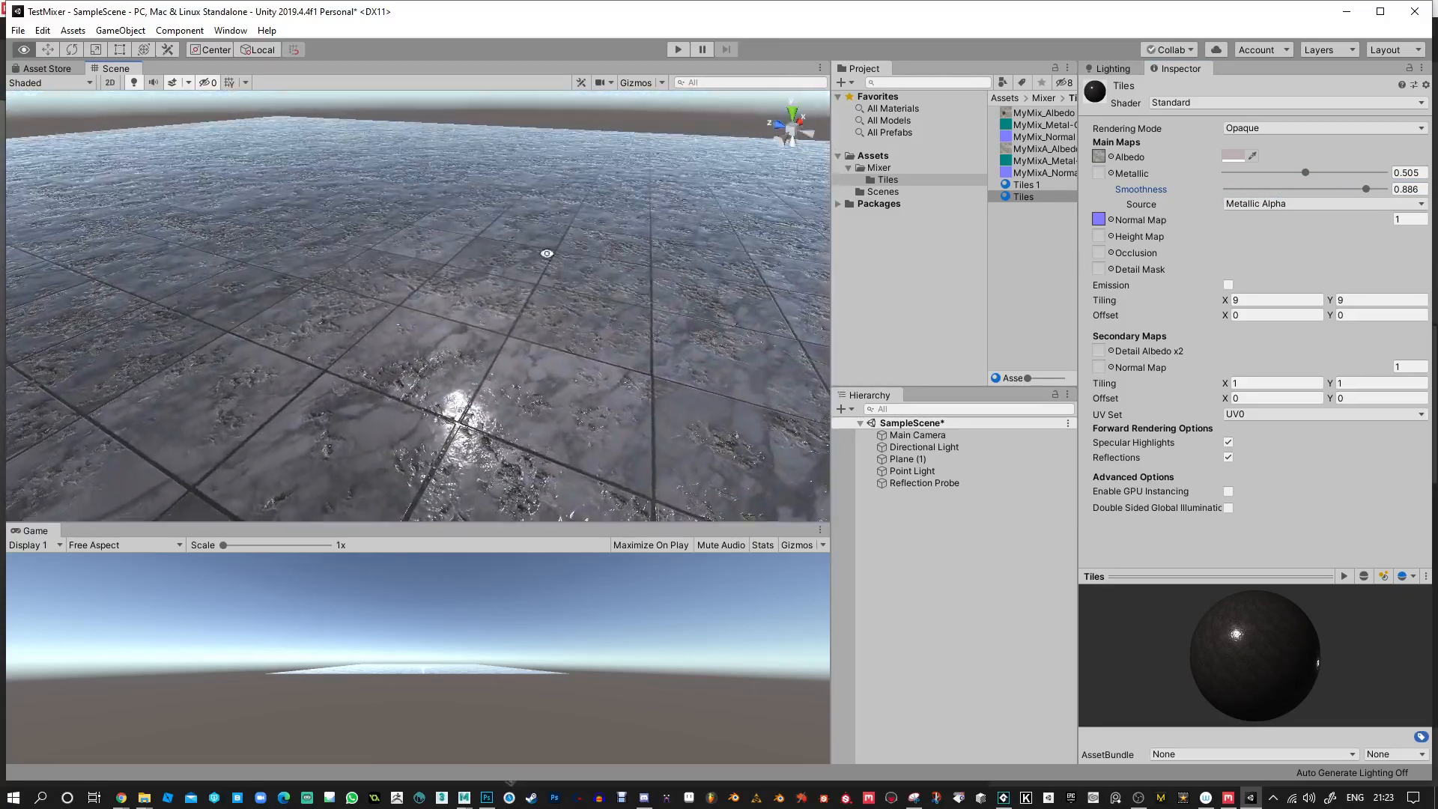
Tint the Tiles material's albedo pale turquoise (B5F1E7) and adjust metallic to 0.477 and smoothness to 0.9.
click(1233, 155)
mouse_move(950, 349)
mouse_down()
mouse_move(963, 367)
mouse_move(899, 313)
mouse_move(861, 361)
mouse_move(866, 397)
mouse_move(838, 365)
mouse_up()
drag(950, 386, 916, 345)
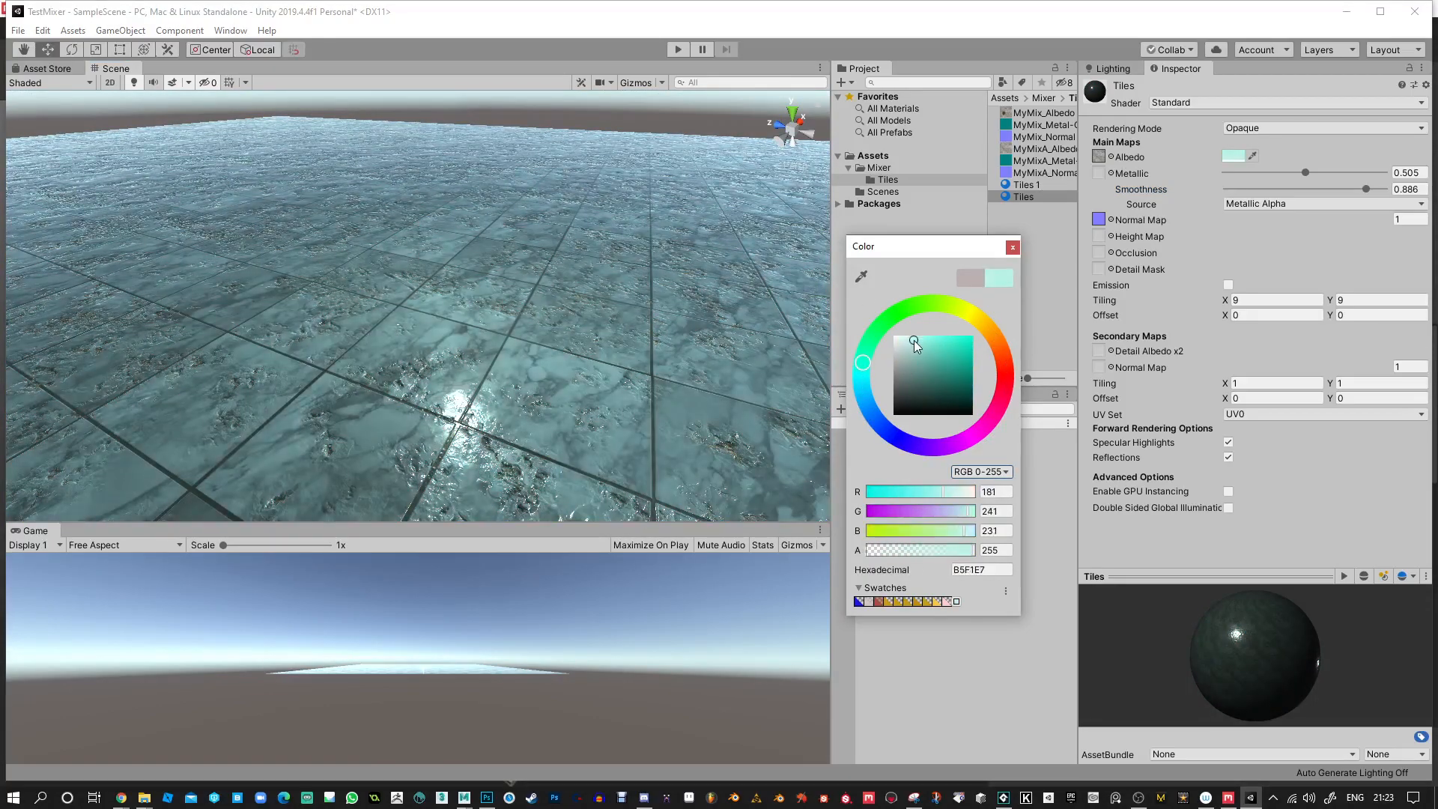
click(1012, 247)
drag(1315, 165, 1368, 188)
Apply the mossy Tiles 1 material to the plane.
drag(1038, 193, 705, 298)
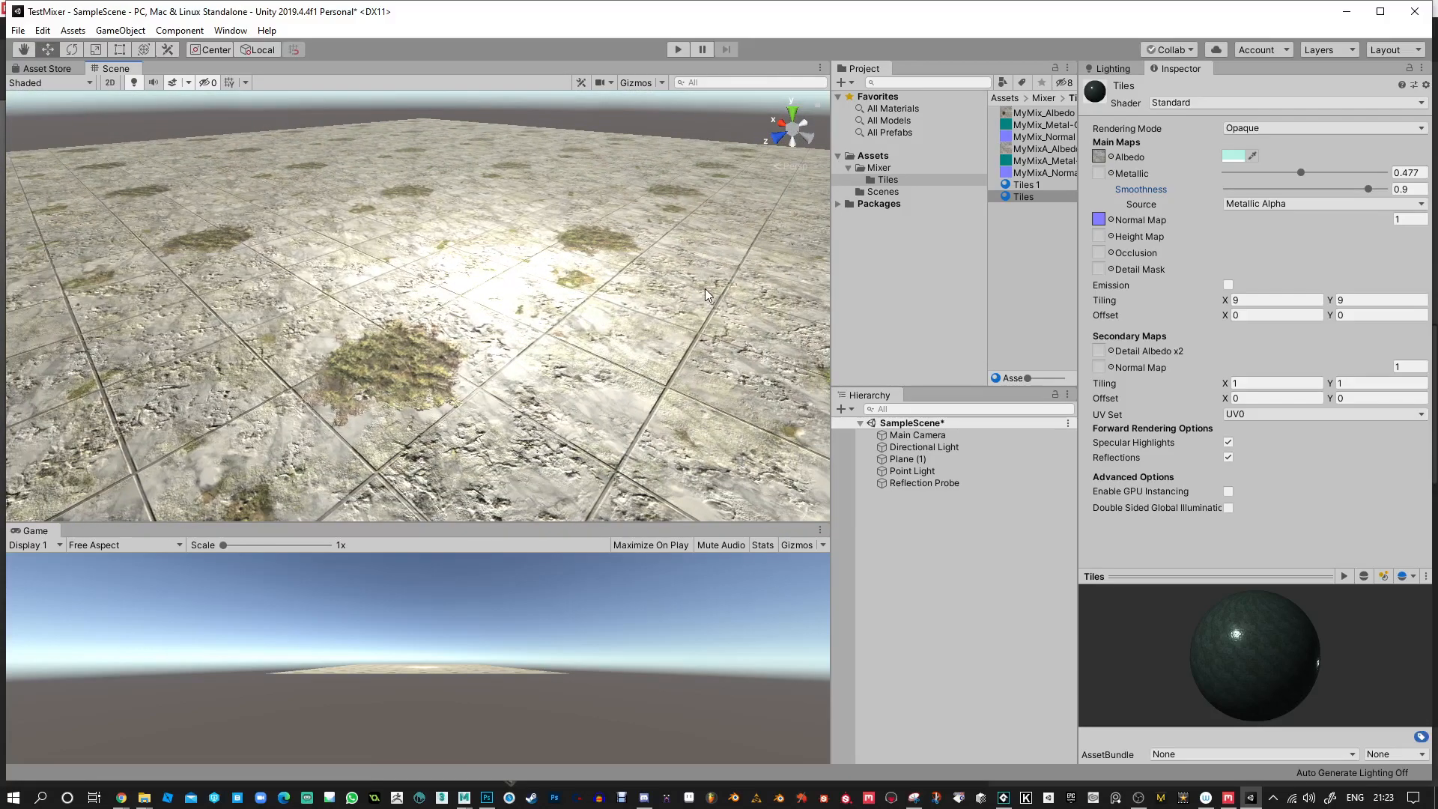